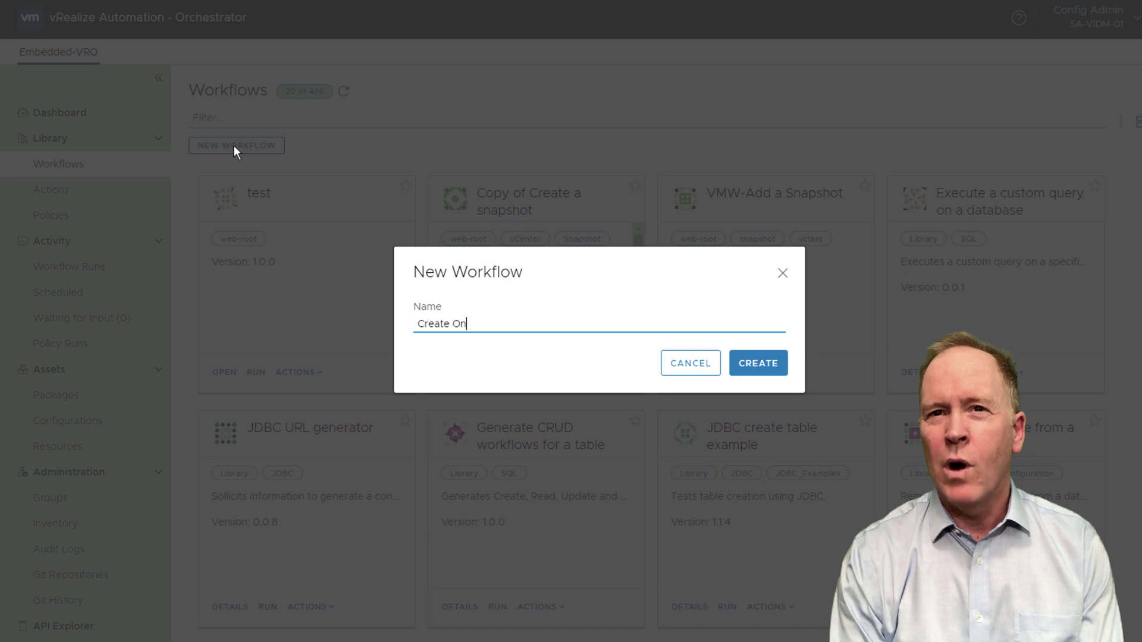
Step: Create a new workflow named "Create One VM"
{"action": "type", "text": "e VM"}
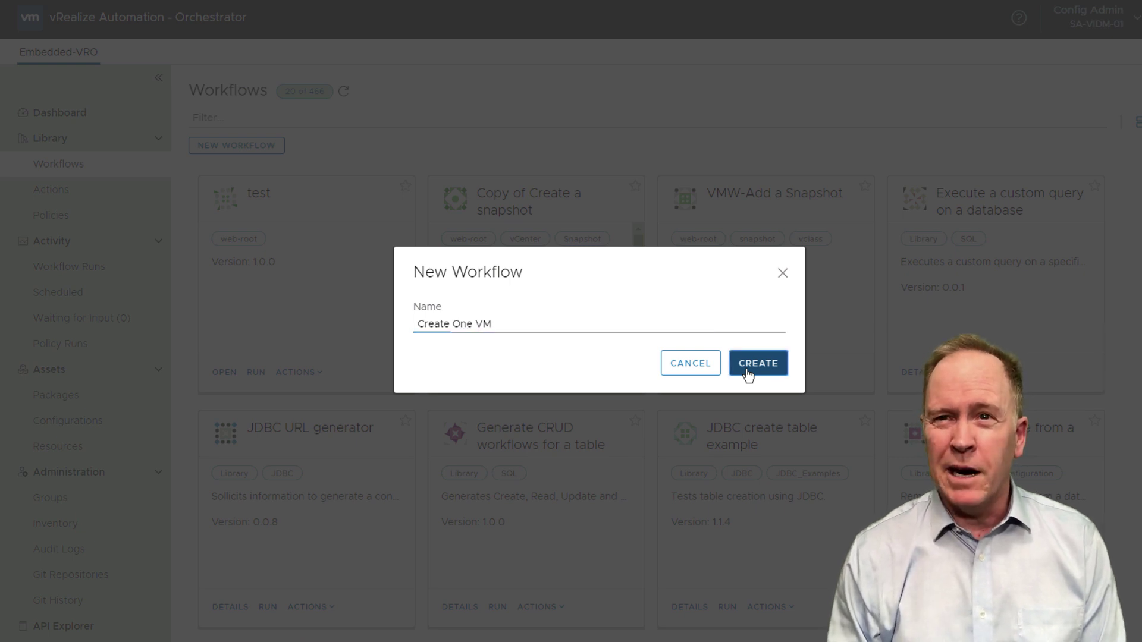
{"action": "left_click", "coordinate": [748, 371]}
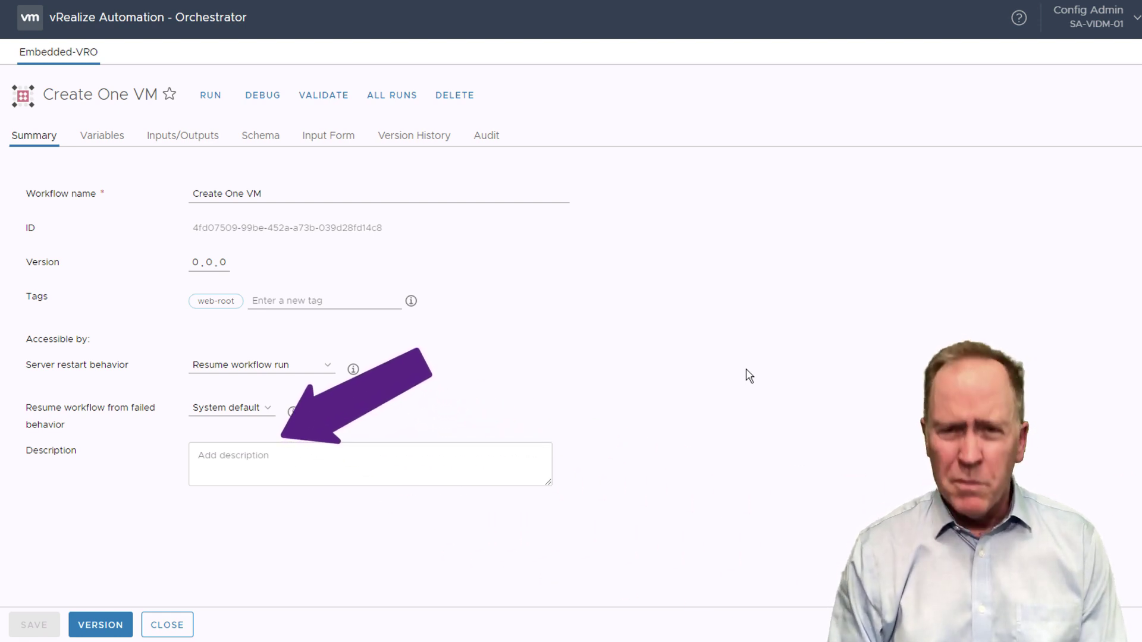
Step: Add a Workflow element between the start and end points of the workflow's schema and select it
{"action": "left_click", "coordinate": [268, 141]}
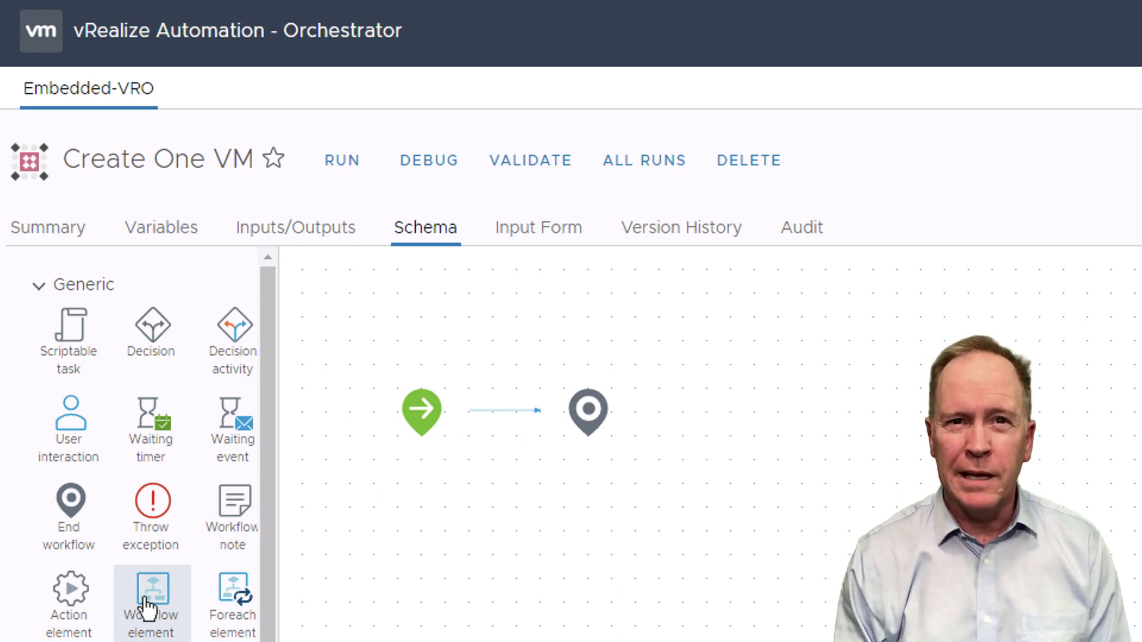
{"action": "left_click_drag", "start_coordinate": [145, 607], "coordinate": [489, 420]}
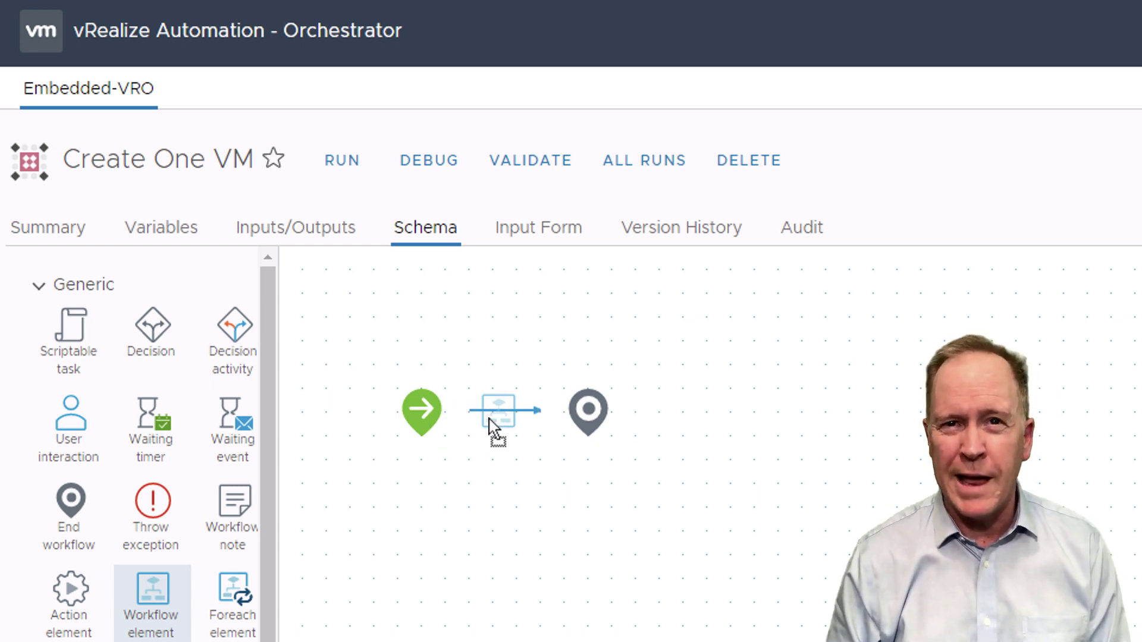
{"action": "left_click_drag", "start_coordinate": [489, 420], "coordinate": [488, 418]}
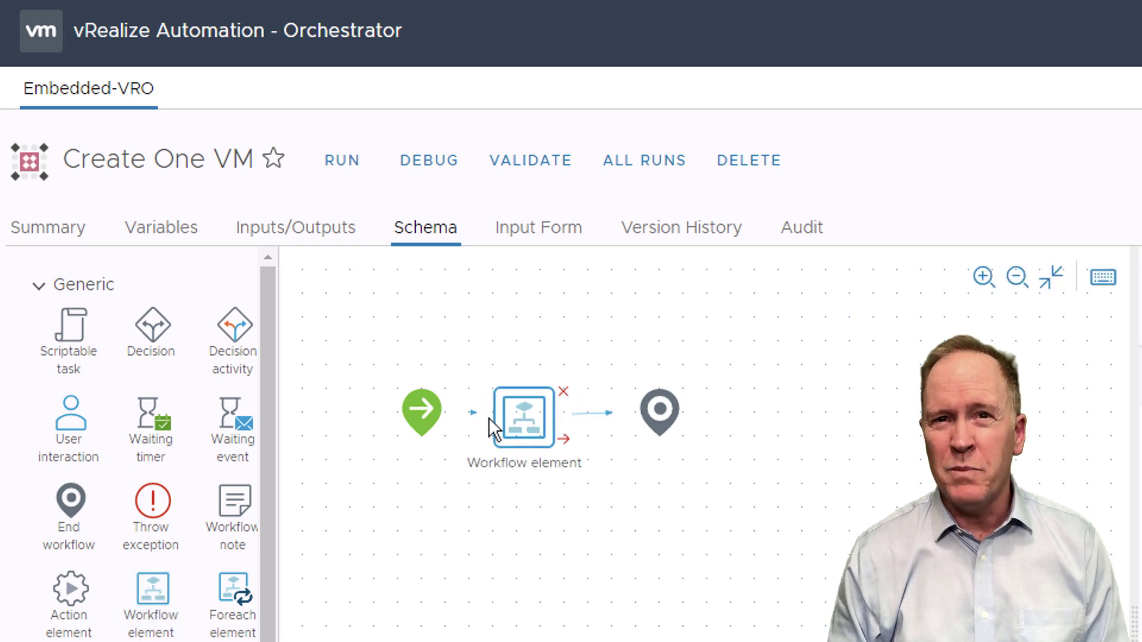
{"action": "left_click", "coordinate": [524, 429]}
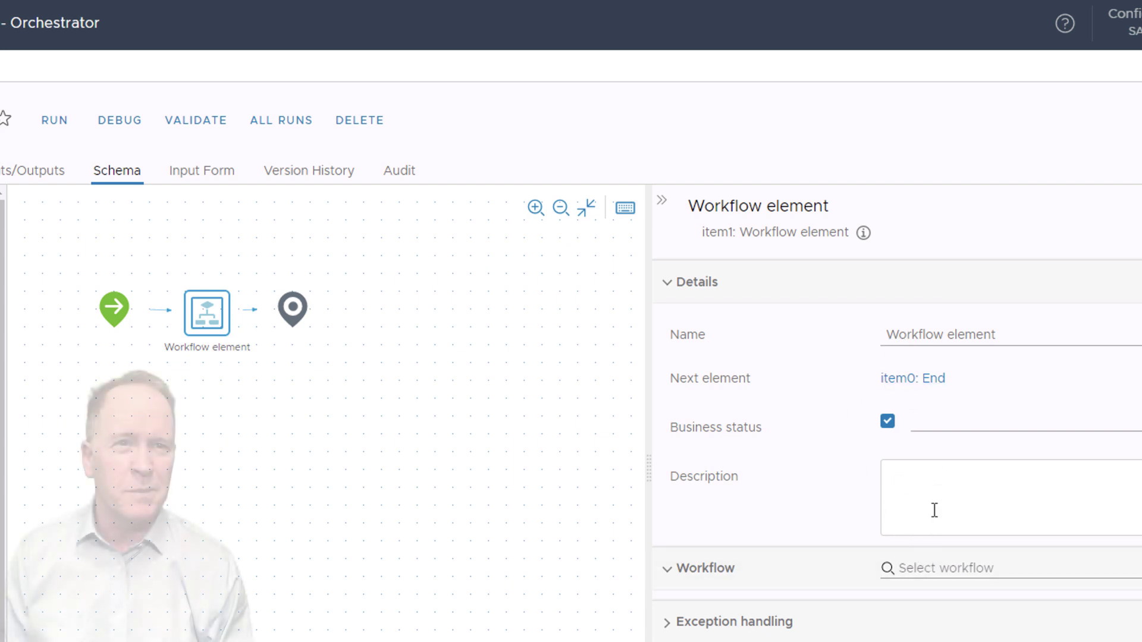
Step: Search for "Create simple virtual" and assign the Create simple virtual machine library workflow to the selected workflow element
{"action": "left_click", "coordinate": [940, 567]}
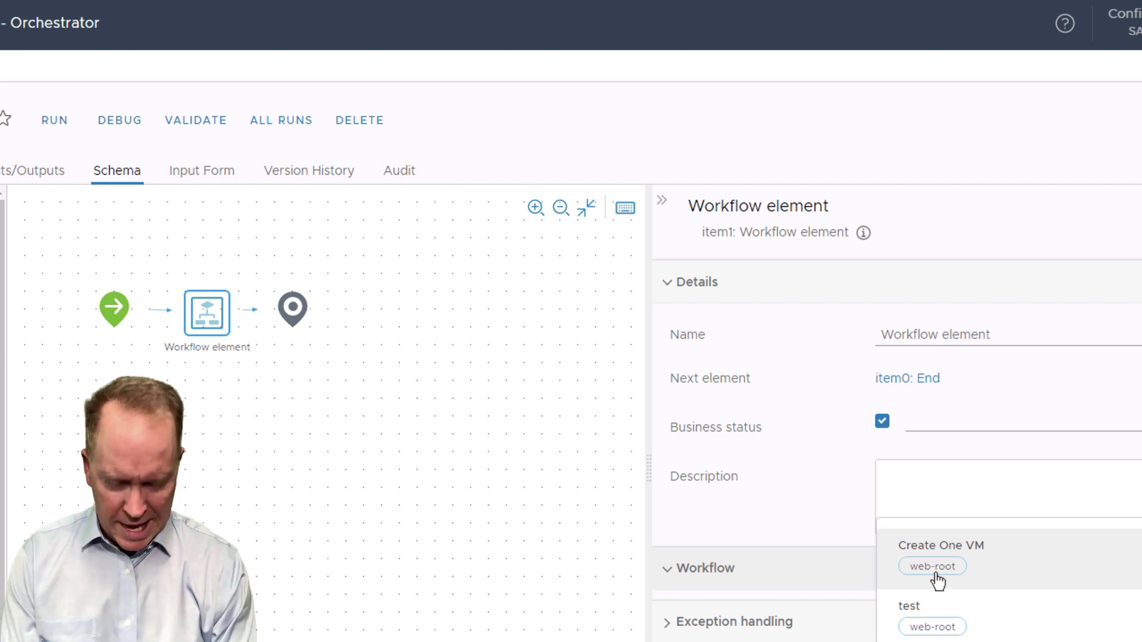
{"action": "type", "text": "Cfreate"}
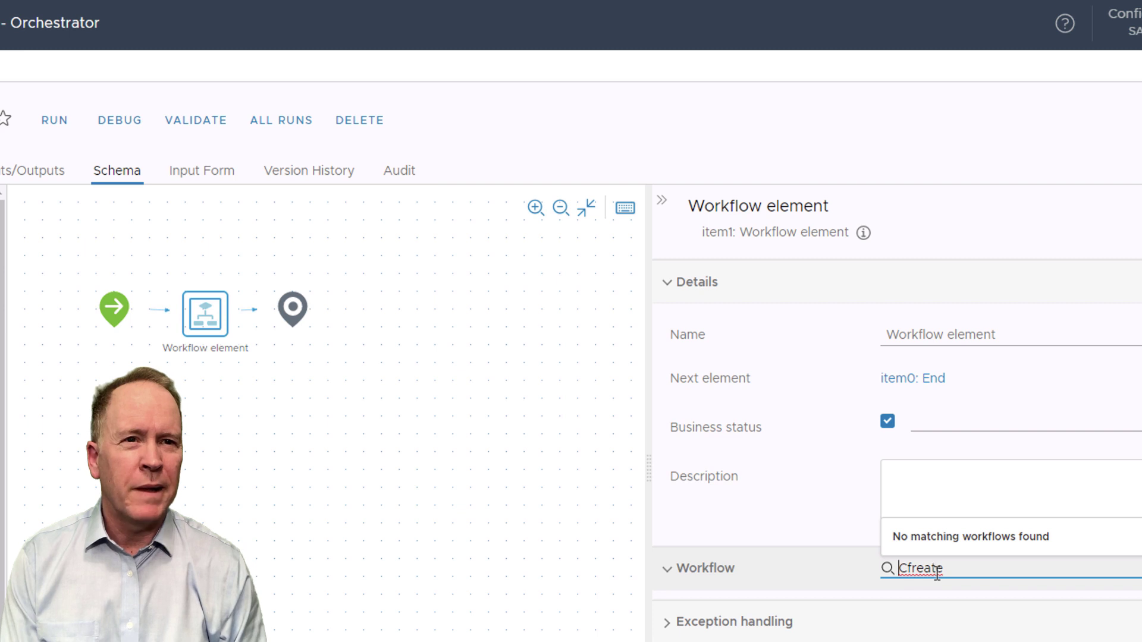
{"action": "key", "text": "Right"}
{"action": "key", "text": "shift+Right"}
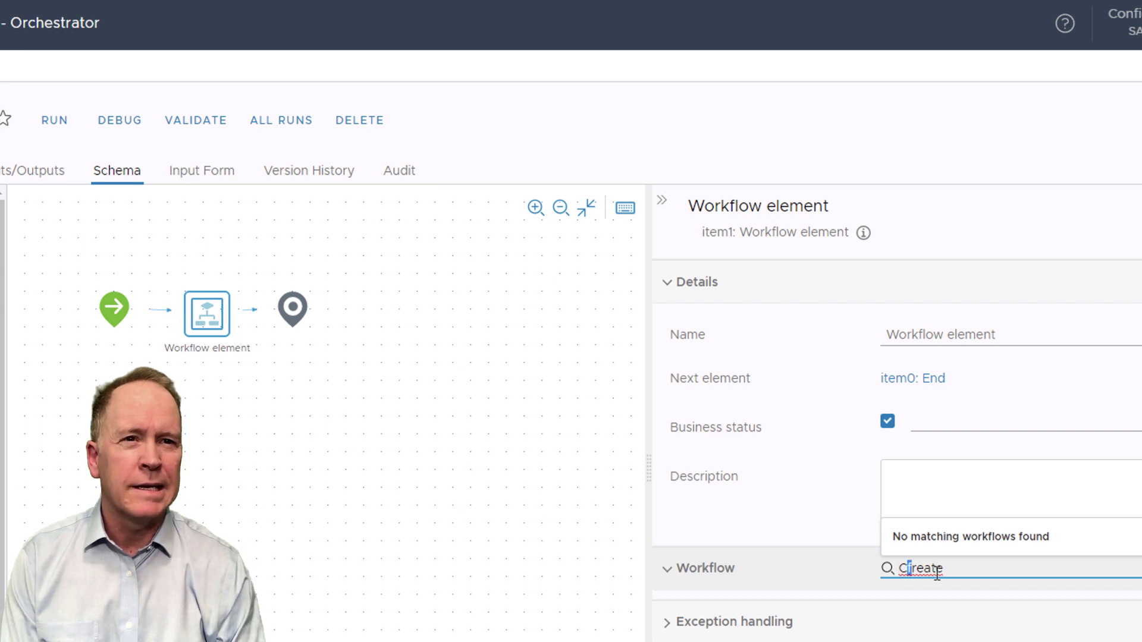
{"action": "key", "text": "BackSpace"}
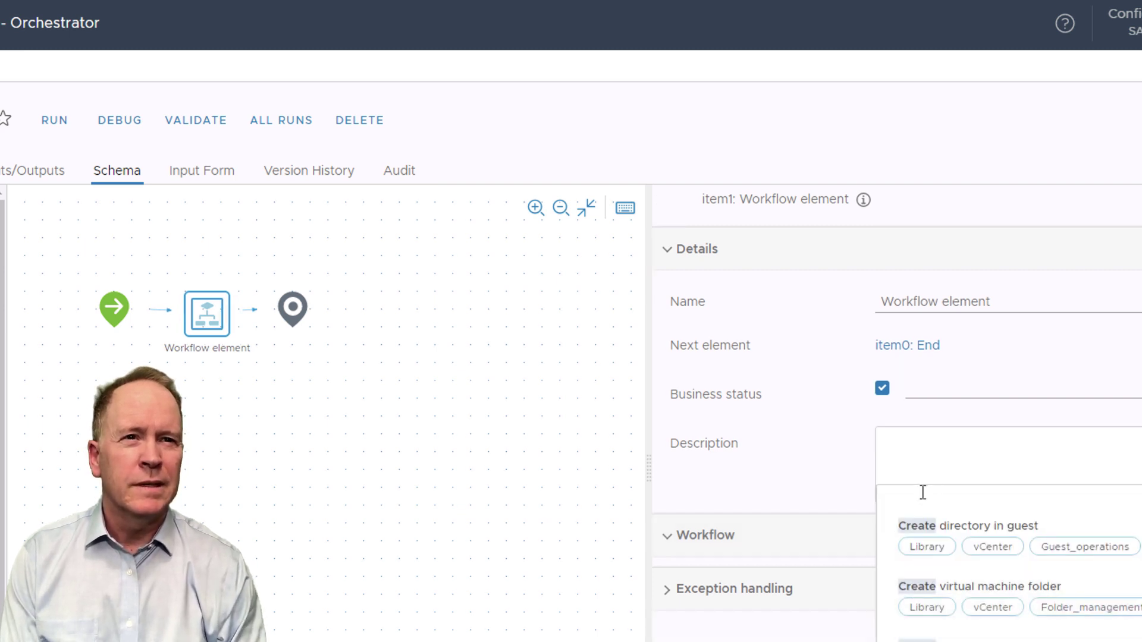
{"action": "left_click", "coordinate": [931, 469]}
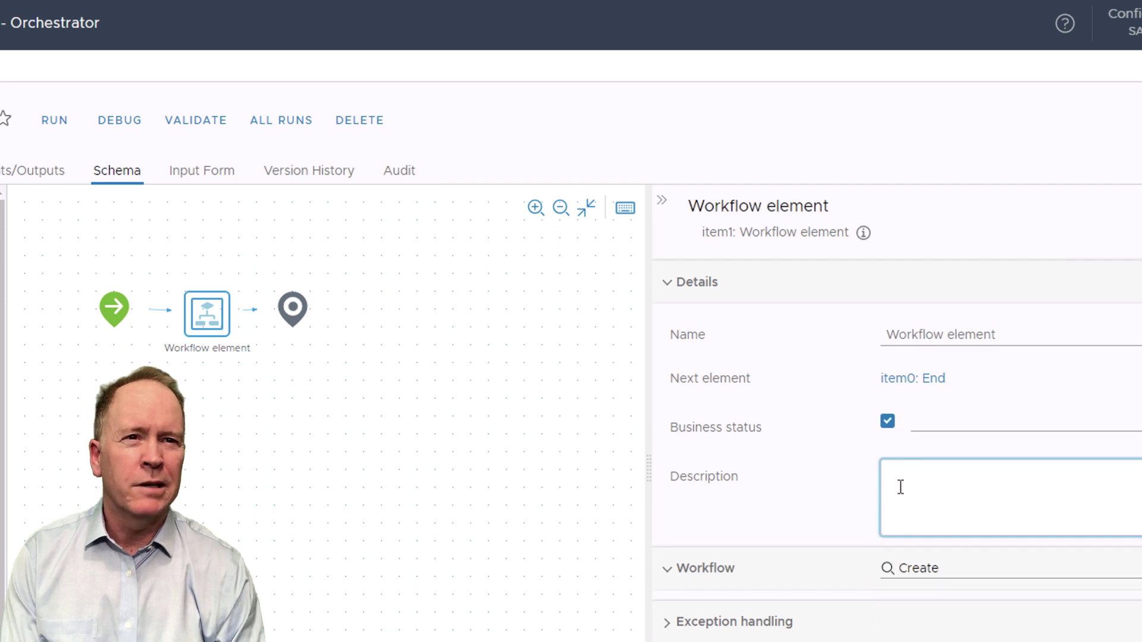
{"action": "left_click", "coordinate": [946, 568]}
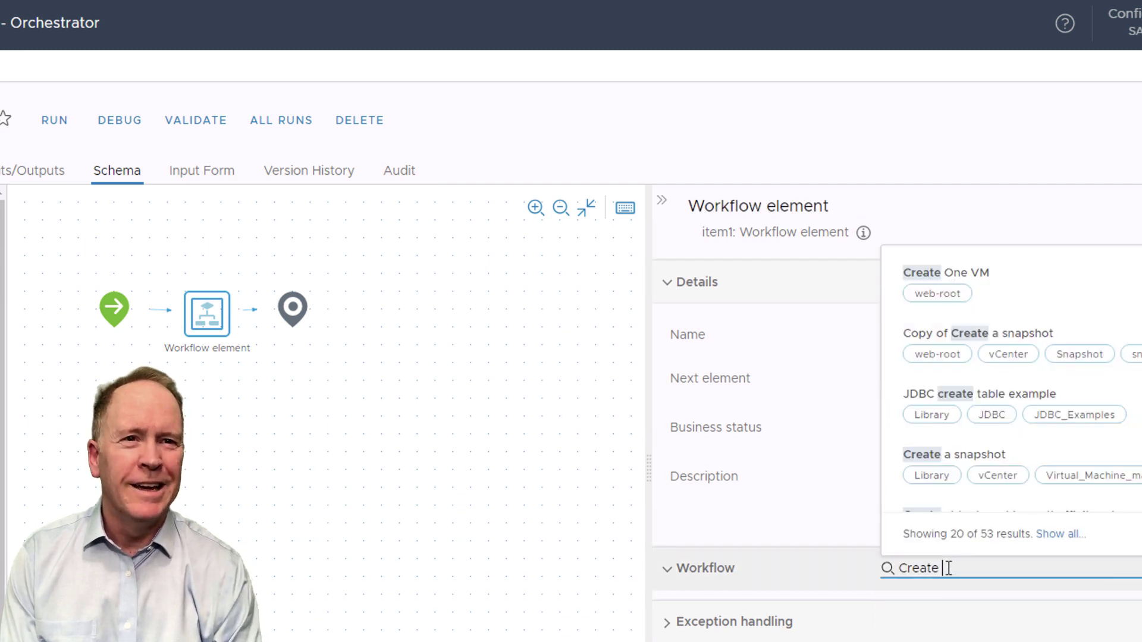
{"action": "type", "text": "simpl"}
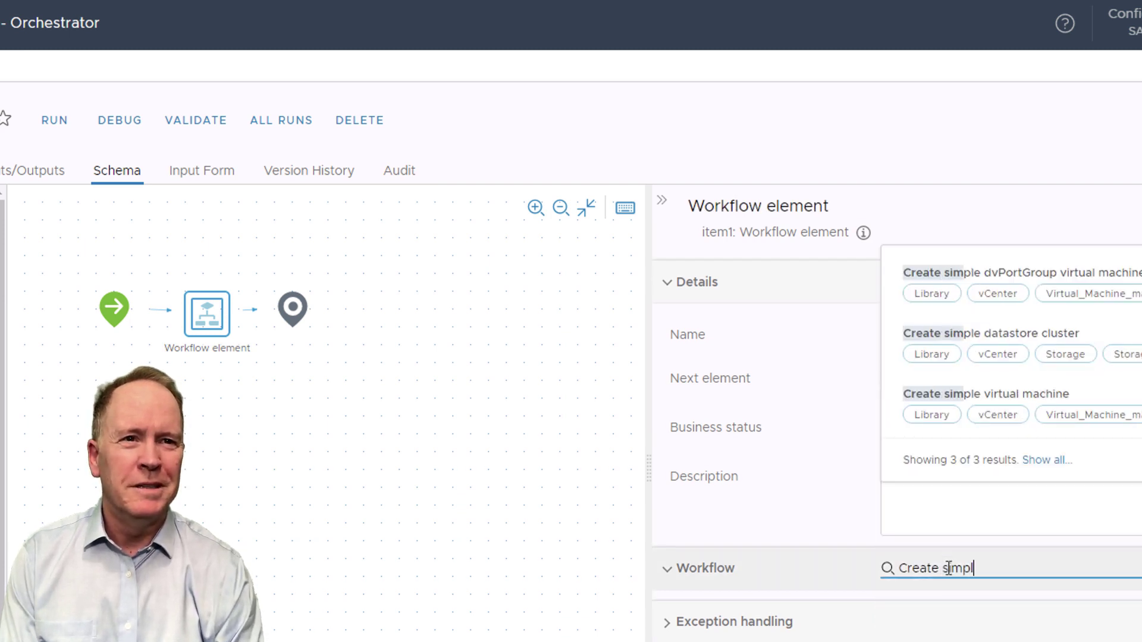
{"action": "type", "text": "e virtual"}
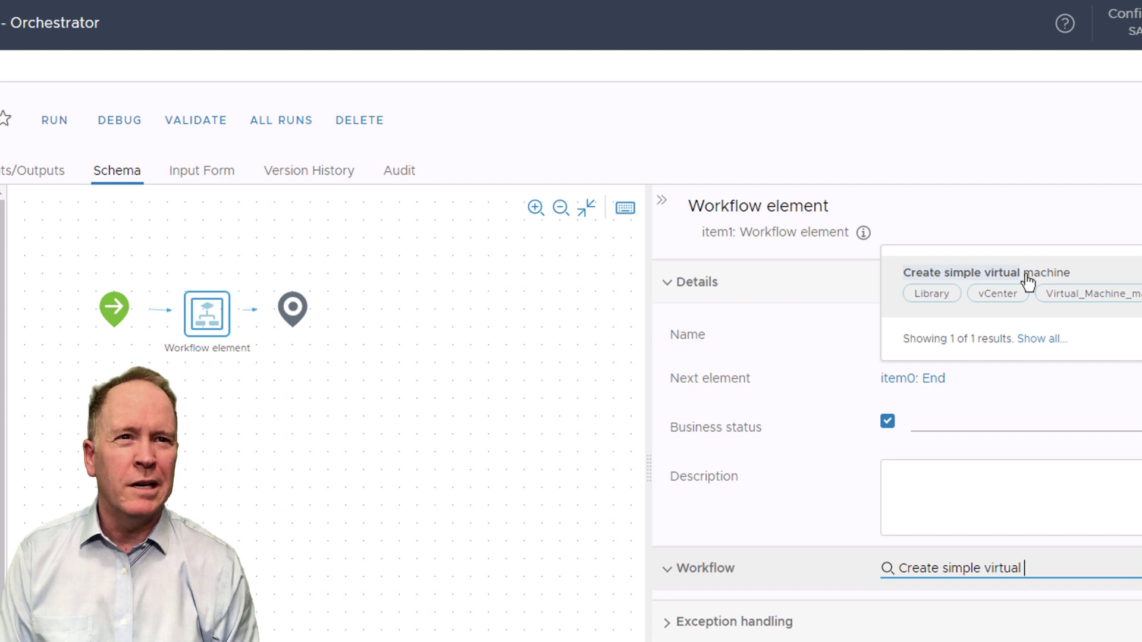
{"action": "left_click", "coordinate": [992, 282]}
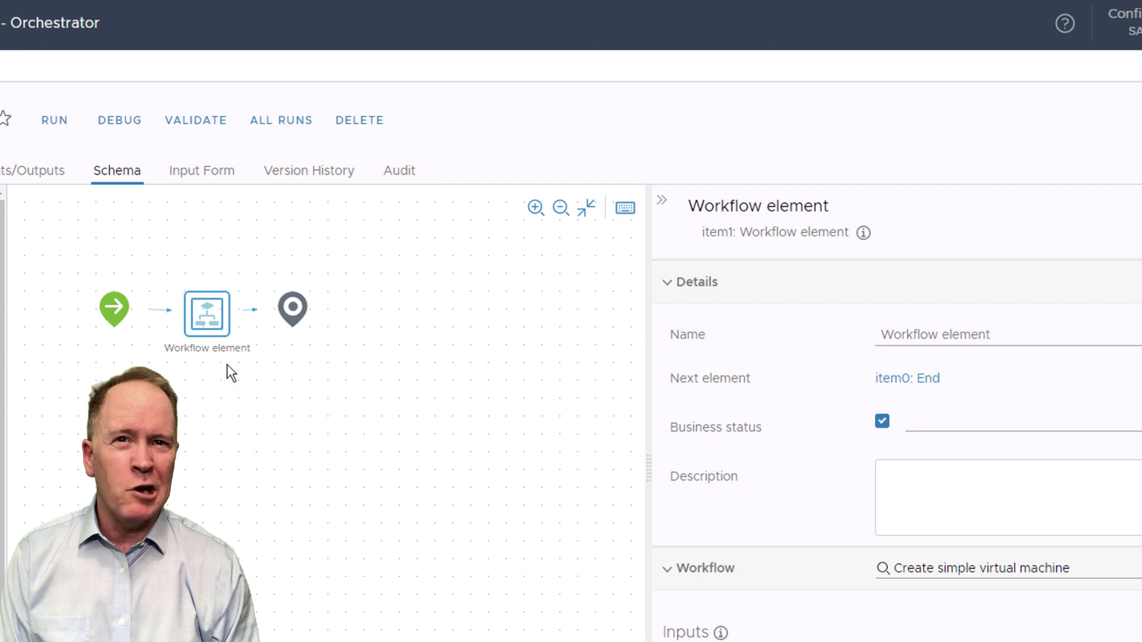
Step: Rename the workflow element to "Create one VM"
{"action": "mouse_move", "coordinate": [201, 331]}
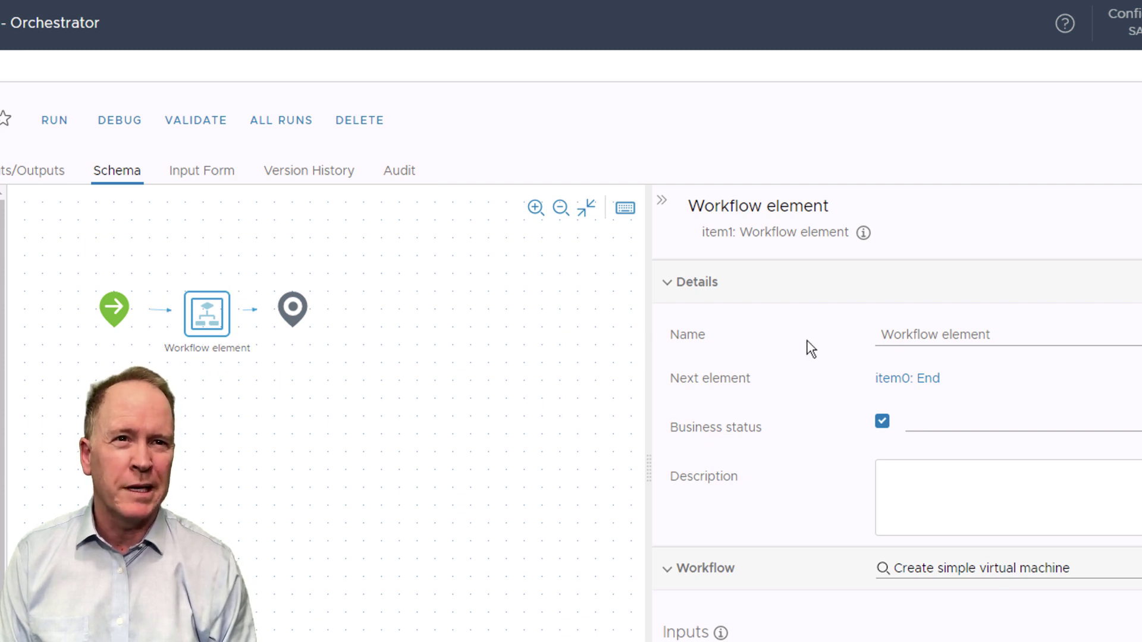
{"action": "double_click", "coordinate": [918, 336]}
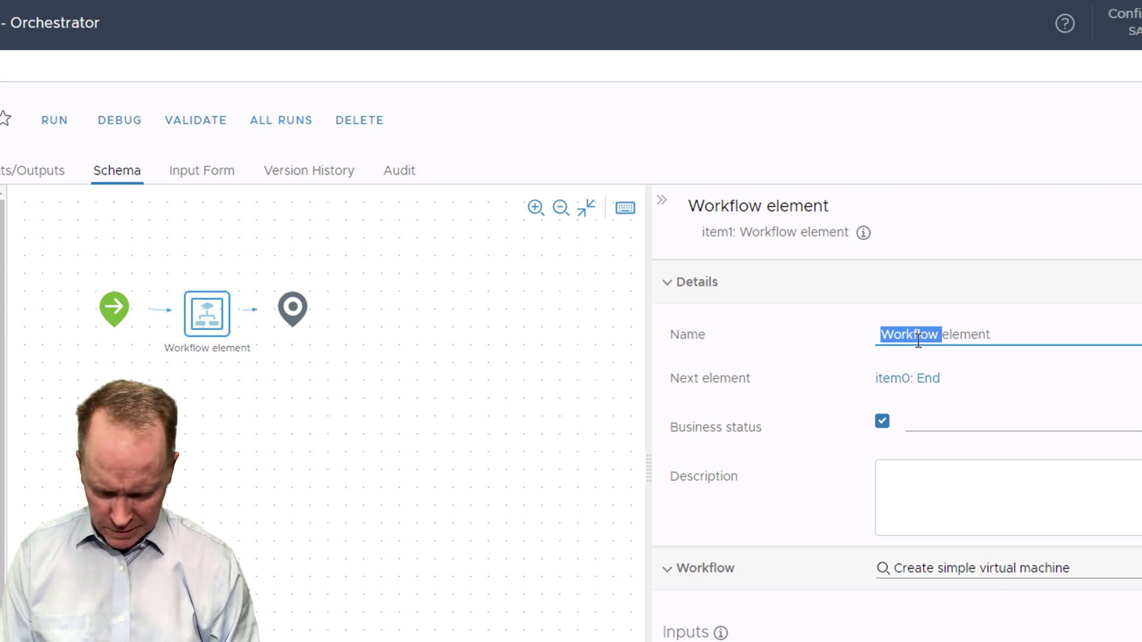
{"action": "triple_click", "coordinate": [918, 336]}
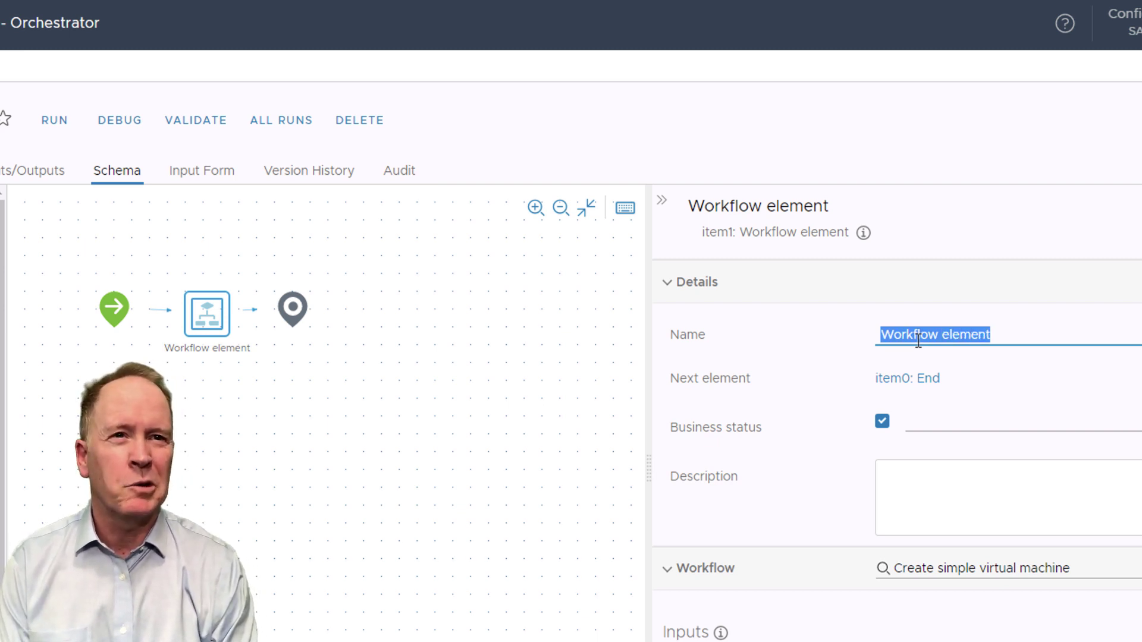
{"action": "type", "text": "Create one"}
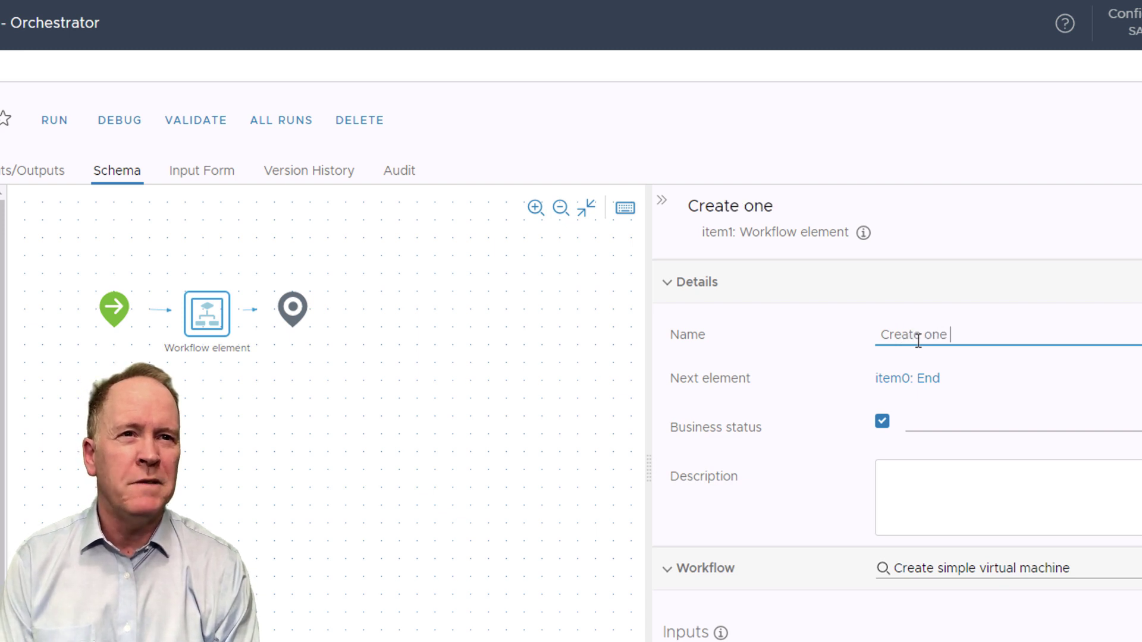
{"action": "type", "text": " VM"}
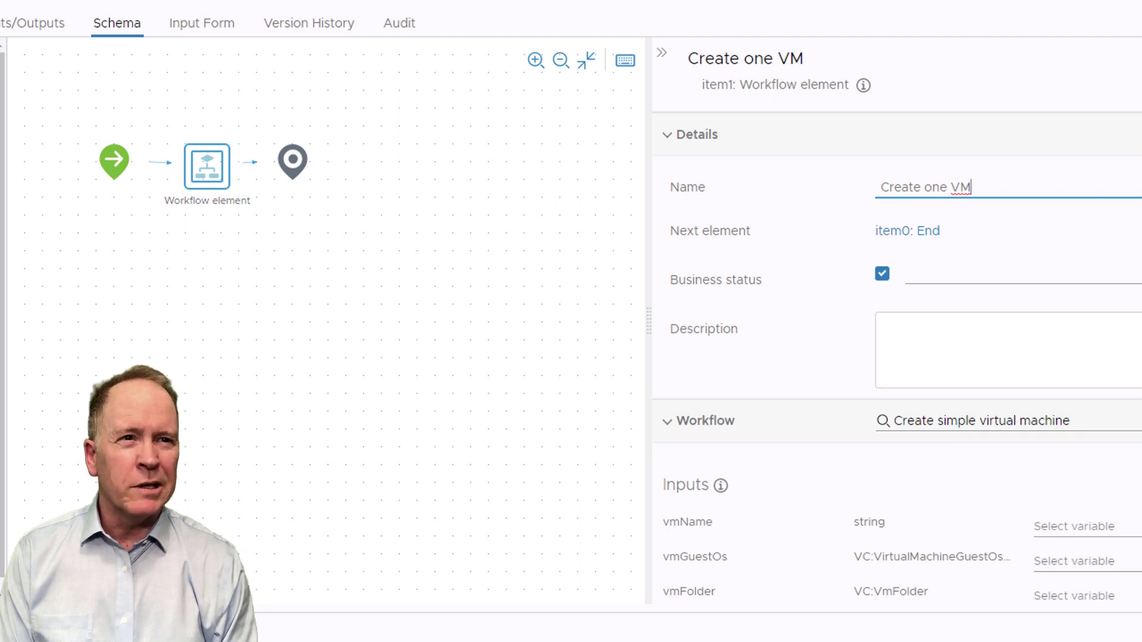
Step: Review the input and output parameters of the linked Create simple virtual machine workflow
{"action": "scroll", "coordinate": [896, 319], "scroll_direction": "down", "scroll_amount": 5}
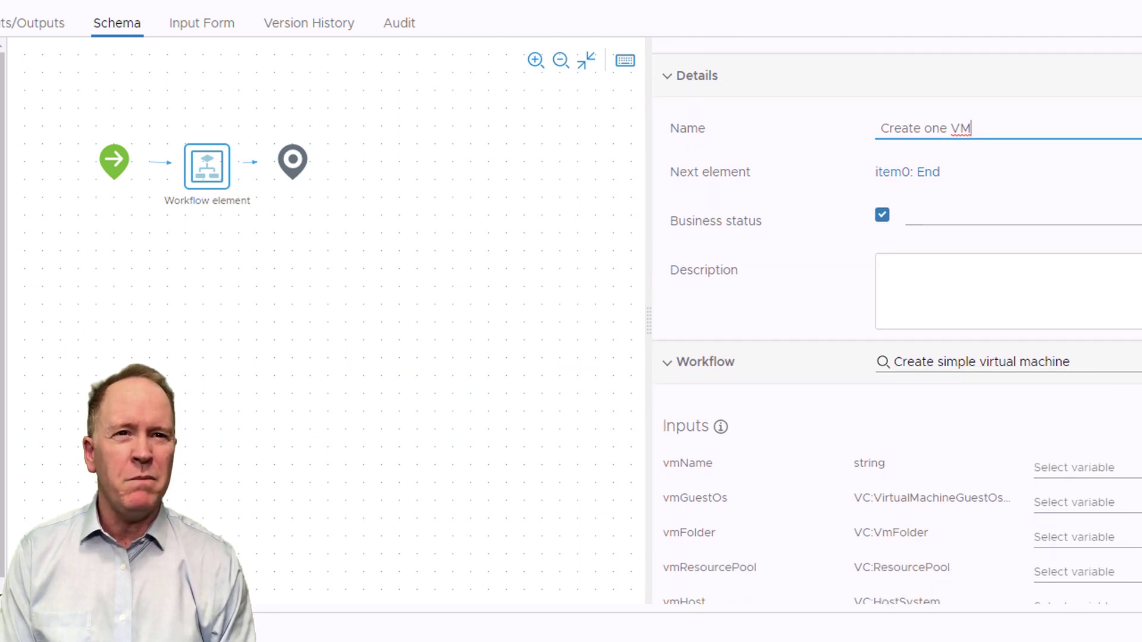
{"action": "scroll", "coordinate": [896, 320], "scroll_direction": "down", "scroll_amount": 6}
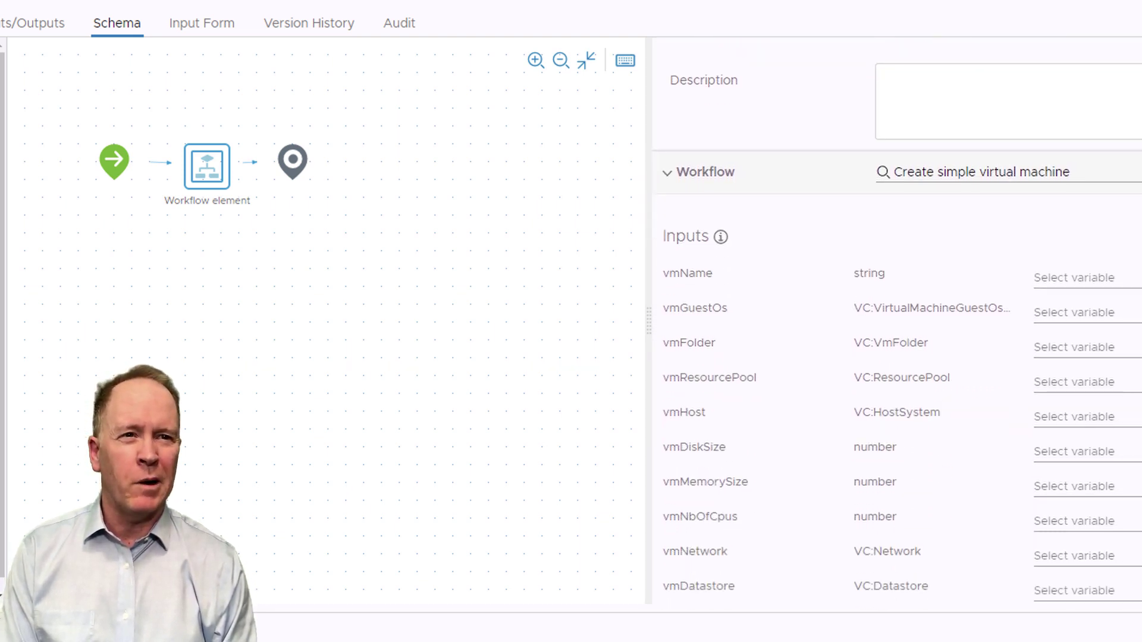
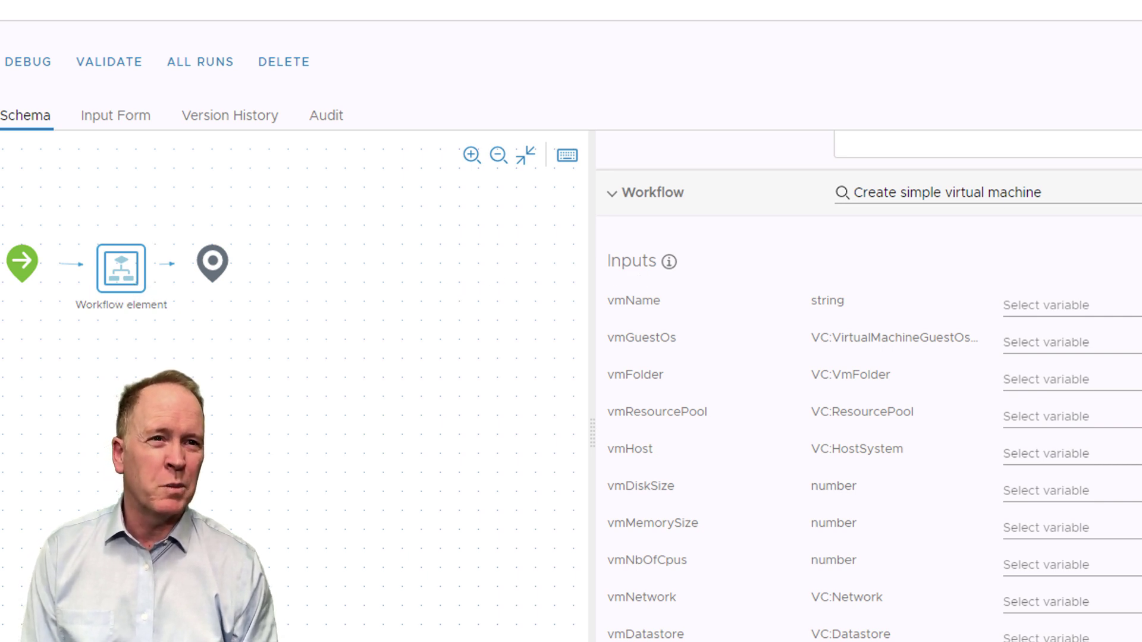
{"action": "scroll", "coordinate": [868, 387], "scroll_direction": "down", "scroll_amount": 2}
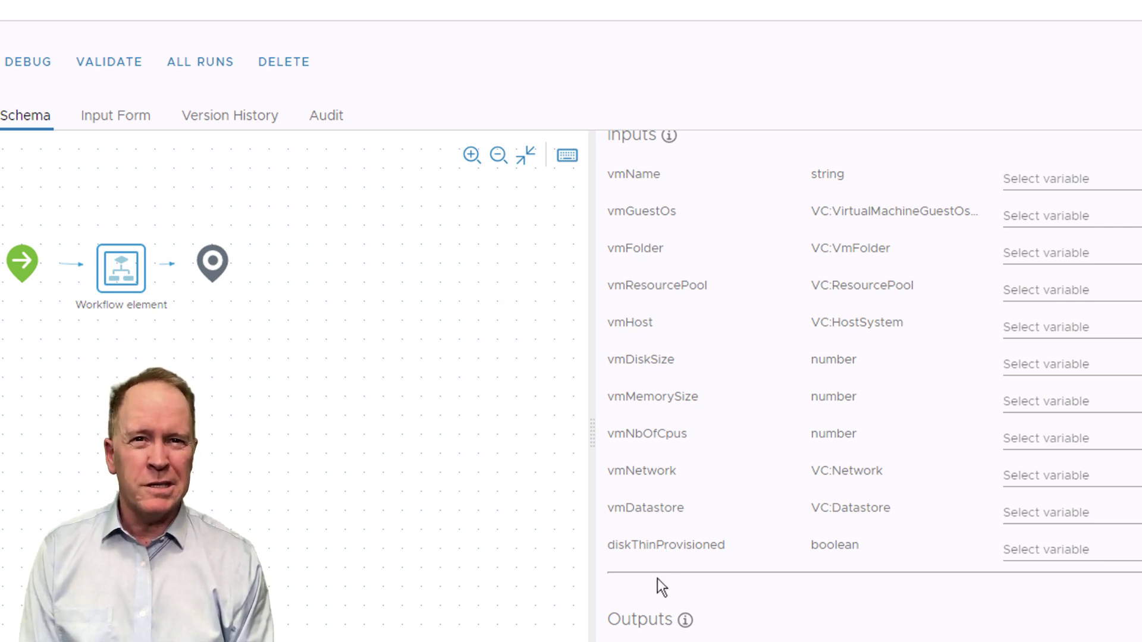
{"action": "mouse_move", "coordinate": [113, 259]}
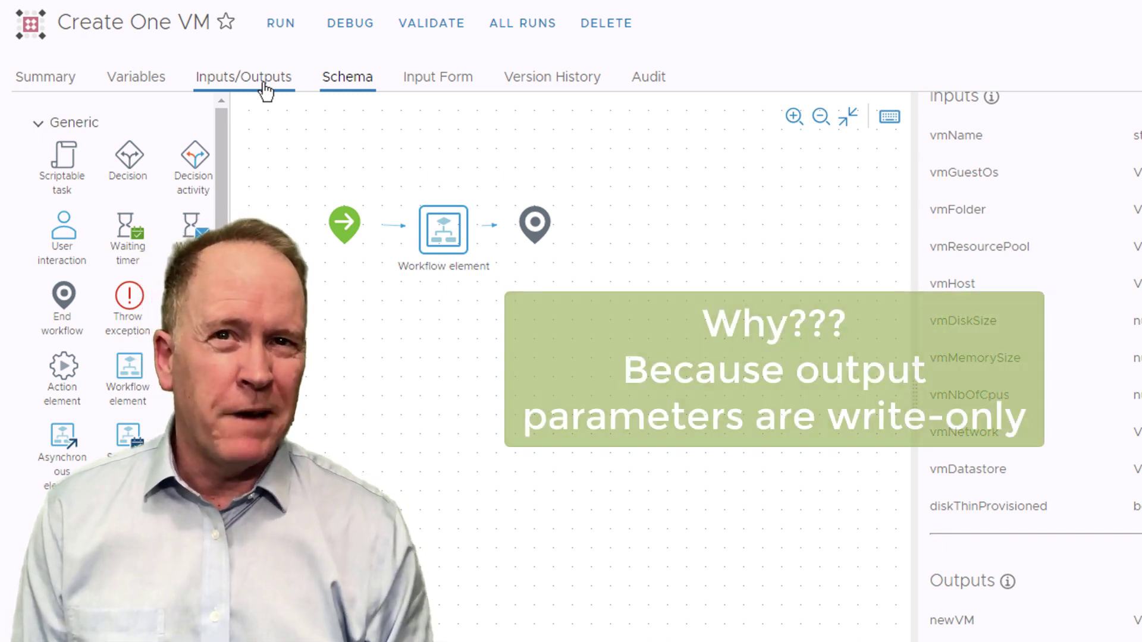
{"action": "left_click", "coordinate": [142, 83]}
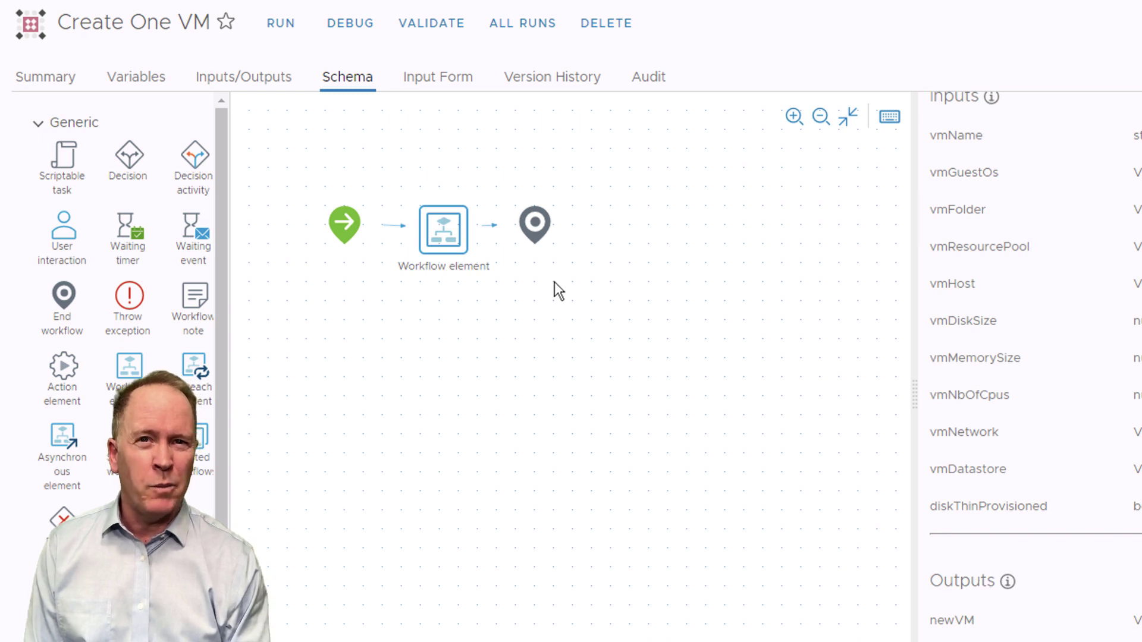
{"action": "mouse_move", "coordinate": [449, 229]}
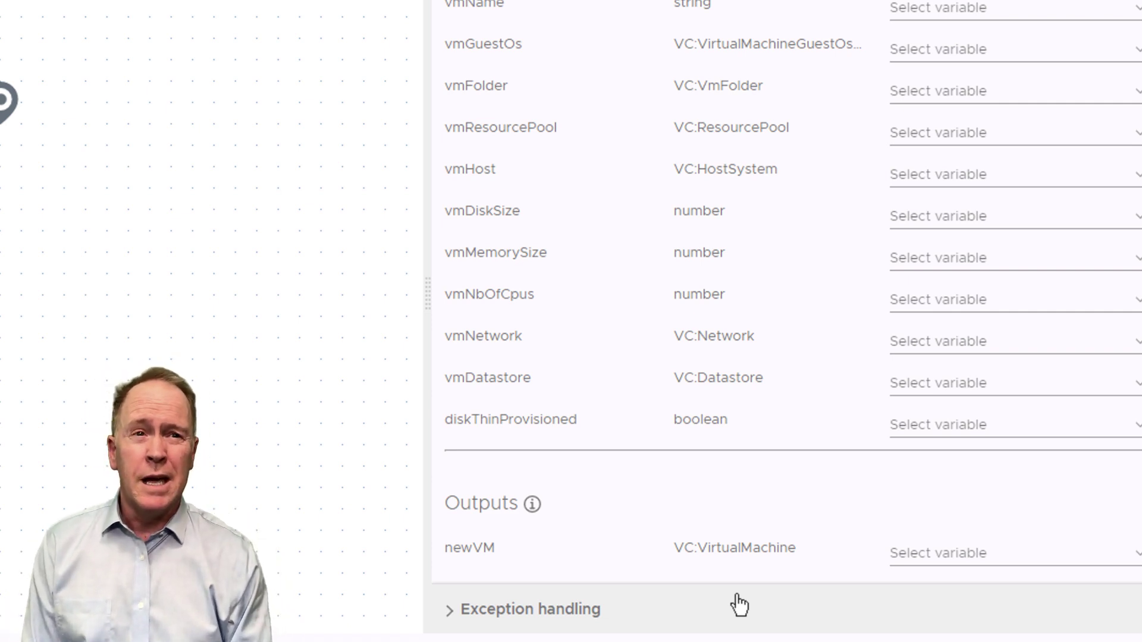
Step: Start a new variable for the element's newVM output, kept as a Variable, and name it newVirtualMachine
{"action": "left_click", "coordinate": [964, 565]}
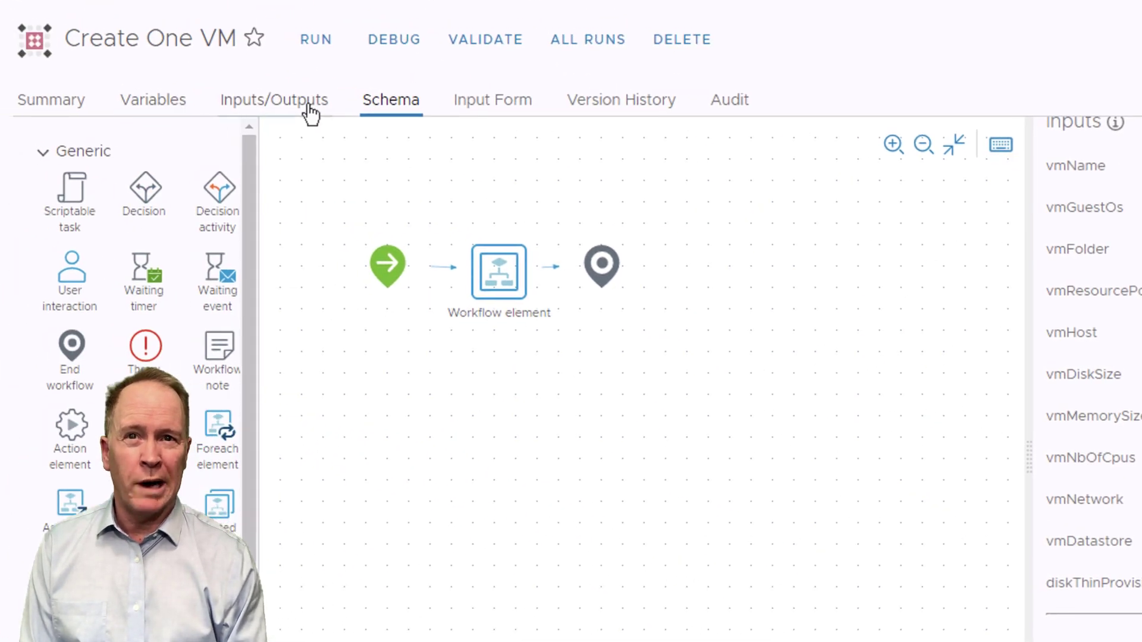
{"action": "left_click", "coordinate": [311, 113]}
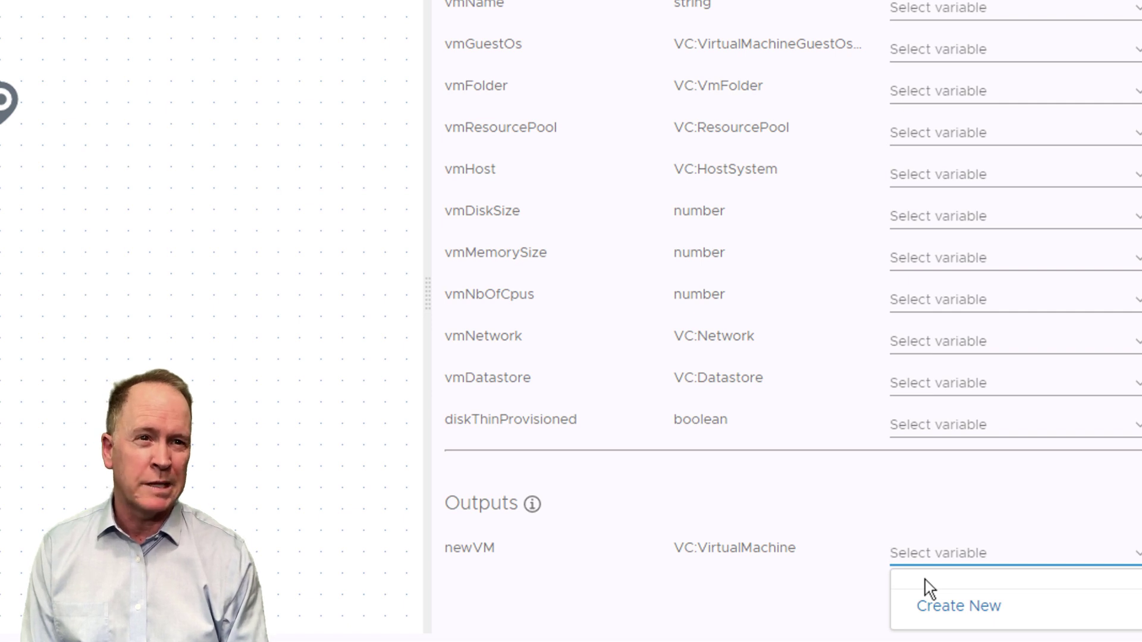
{"action": "left_click", "coordinate": [951, 611]}
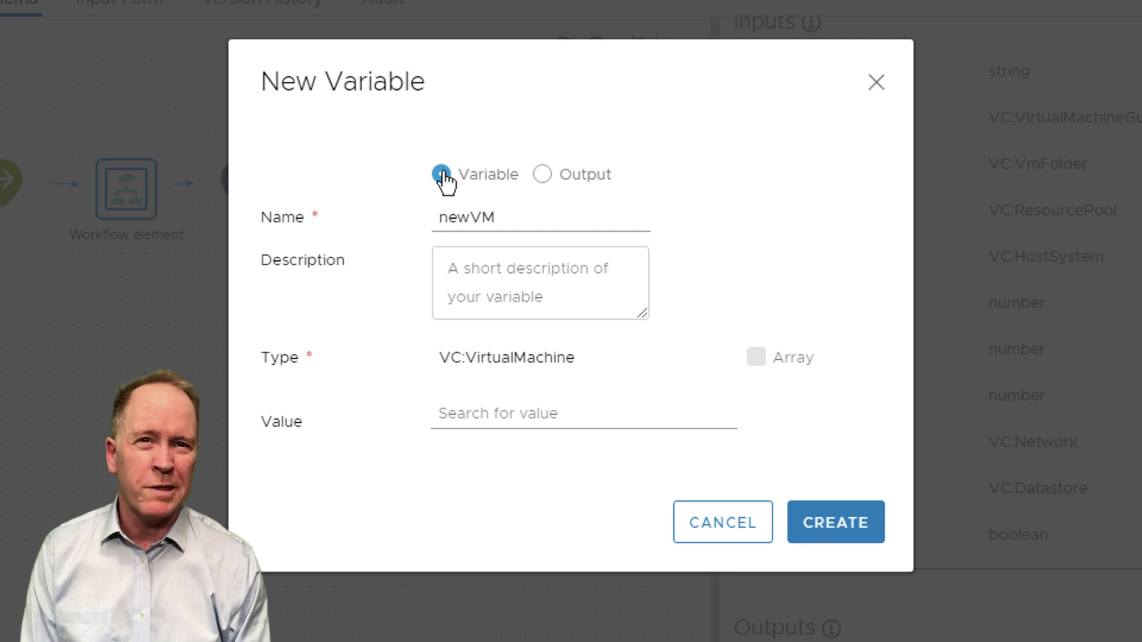
{"action": "left_click", "coordinate": [524, 209]}
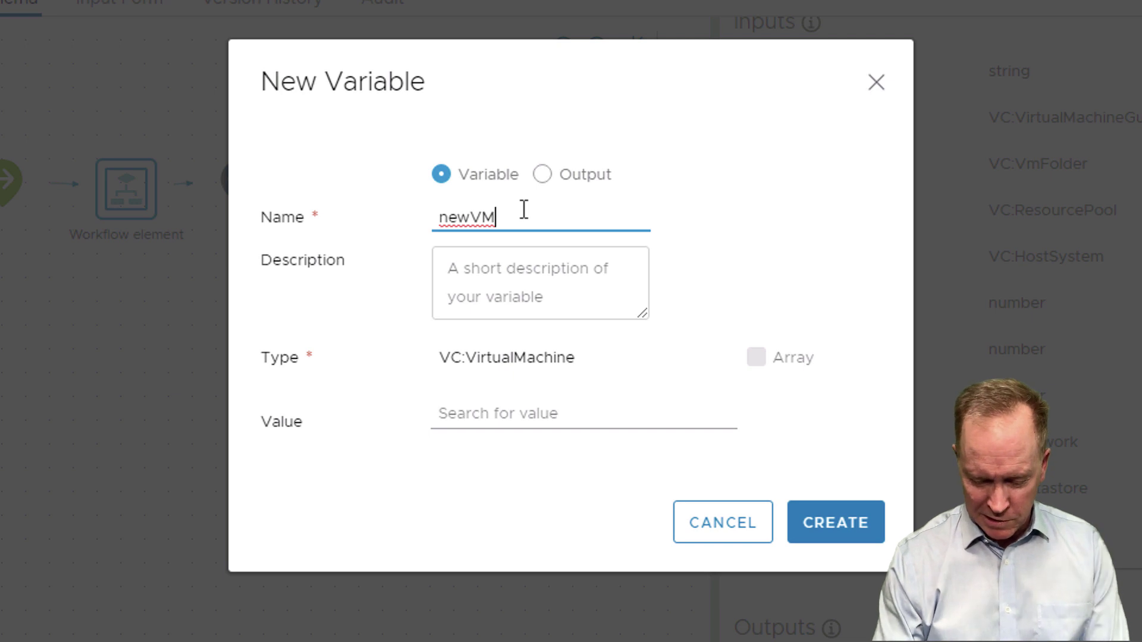
{"action": "key", "text": "BackSpace"}
{"action": "type", "text": "irtualMachine"}
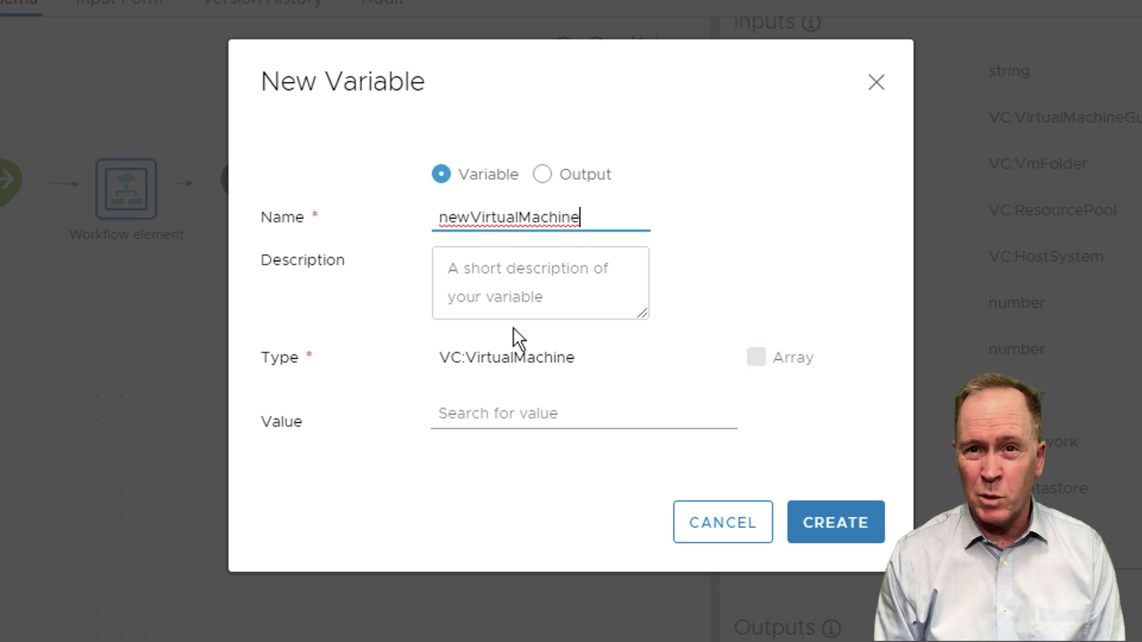
Step: Describe the newVirtualMachine variable as "This is the newly created VM"
{"action": "left_click", "coordinate": [520, 299]}
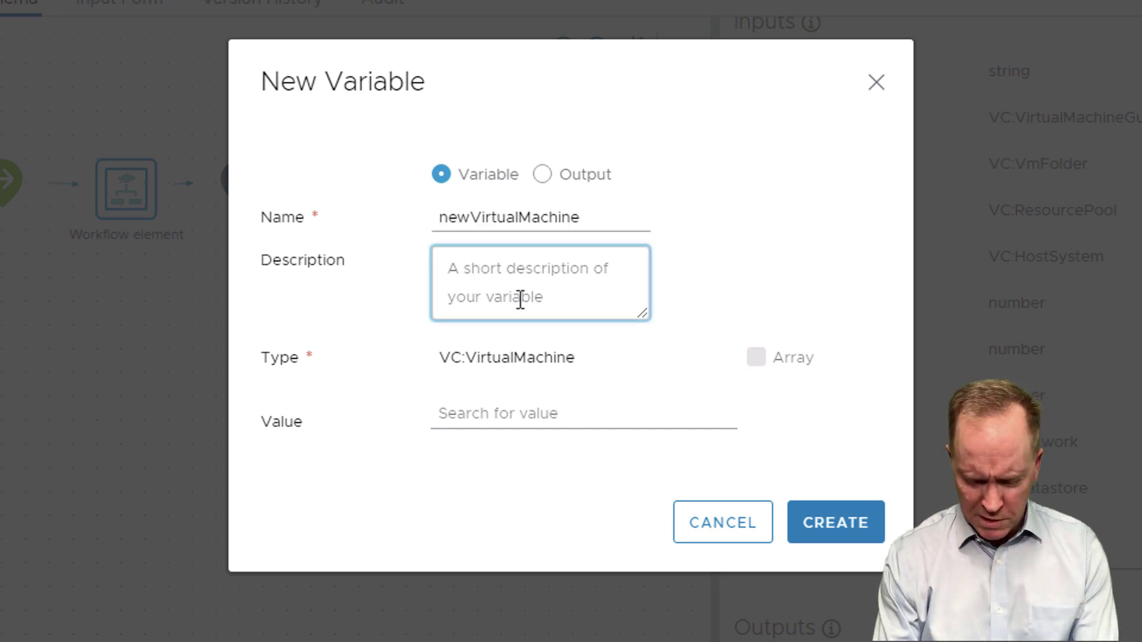
{"action": "type", "text": "This "}
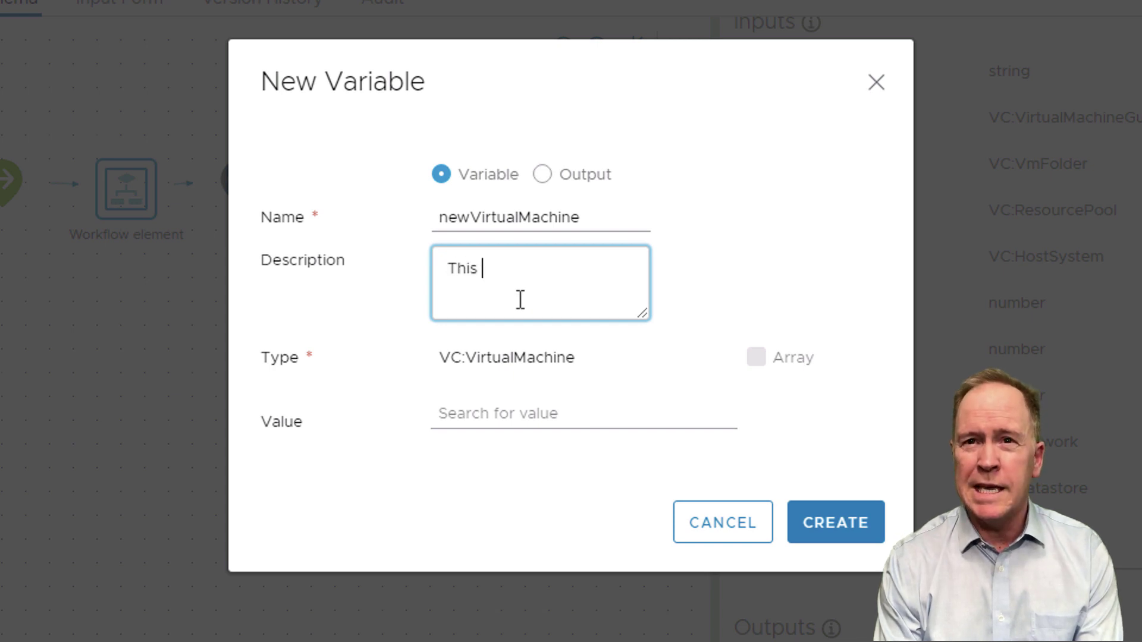
{"action": "type", "text": "is the newly c"}
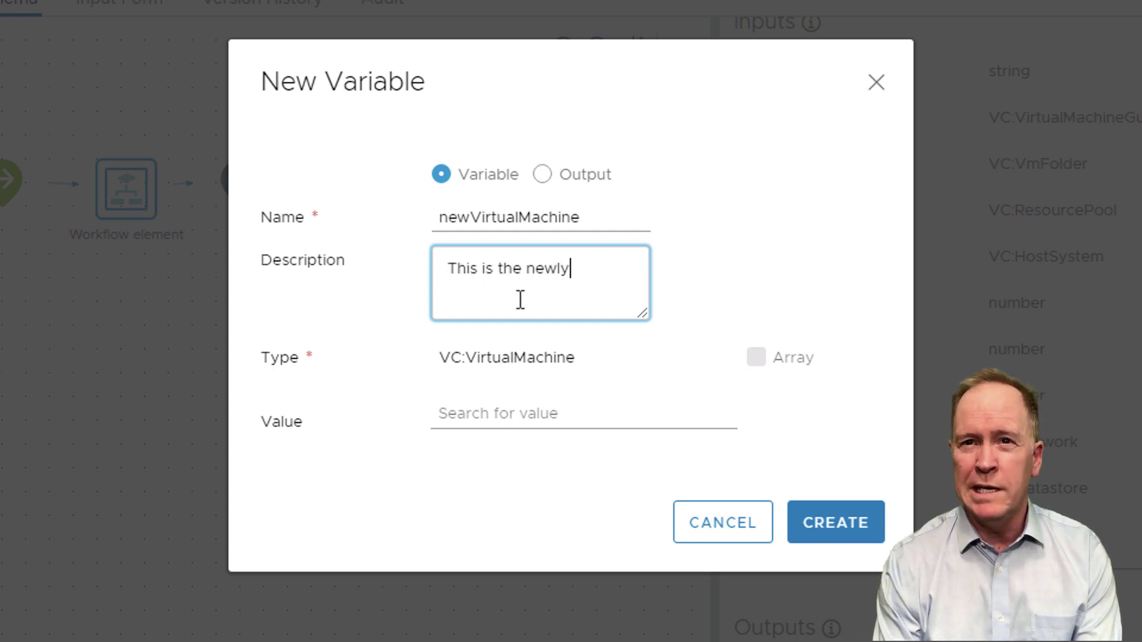
{"action": "type", "text": "reated VM"}
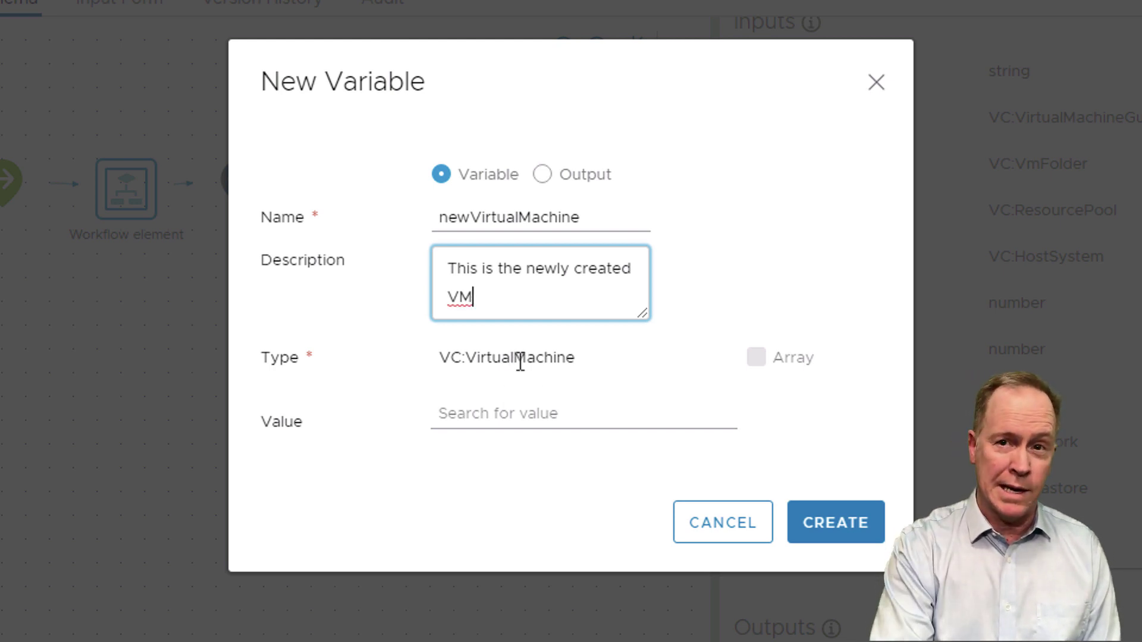
Step: Browse the vCenter inventory offered for the variable's value, down to the vm folder of SA-Datacenter, without assigning a virtual machine
{"action": "left_click", "coordinate": [521, 410]}
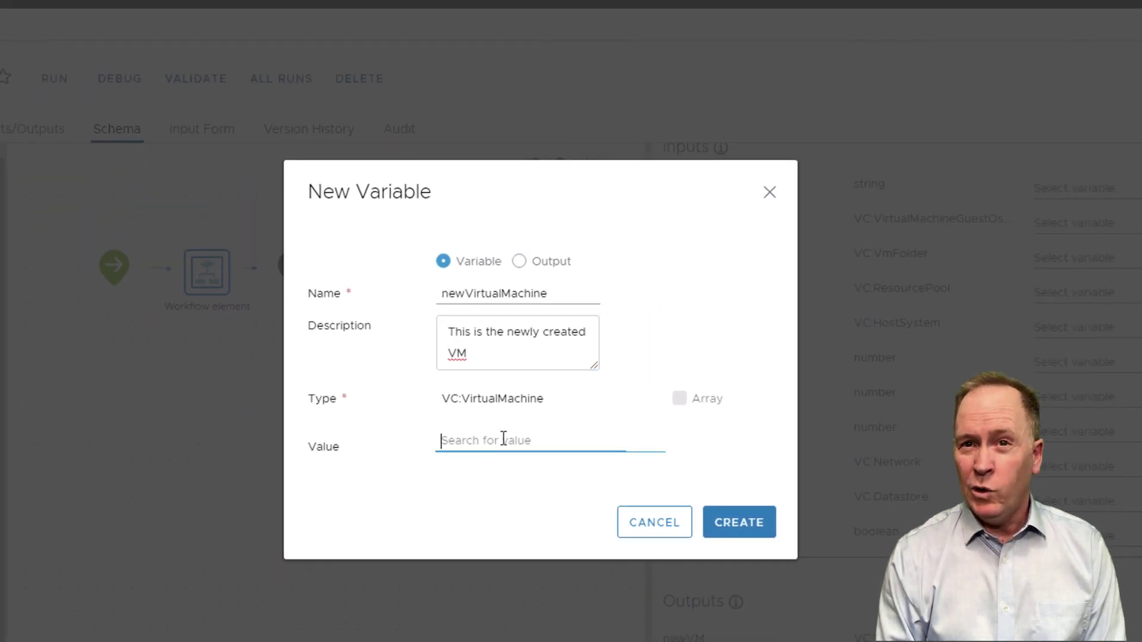
{"action": "left_click", "coordinate": [503, 441]}
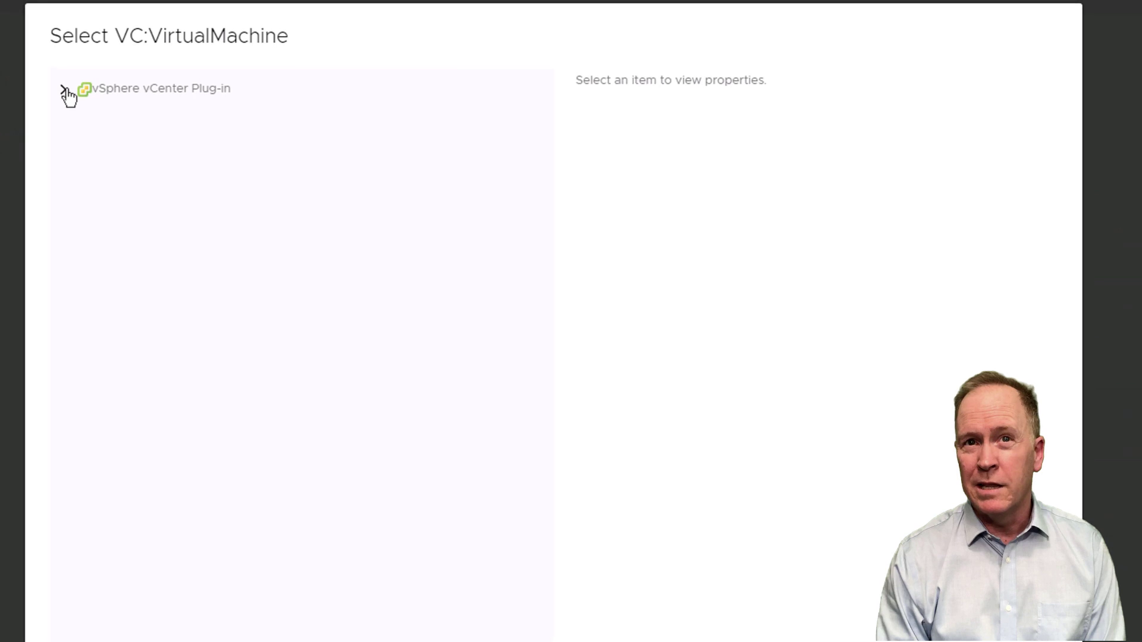
{"action": "left_click", "coordinate": [64, 90]}
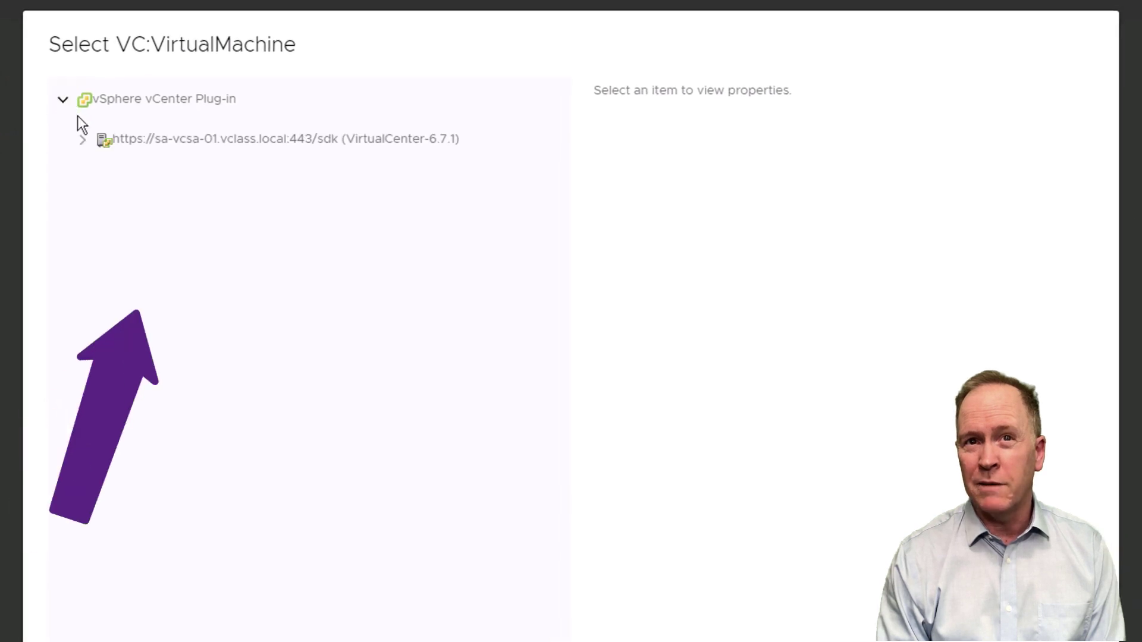
{"action": "left_click", "coordinate": [83, 134]}
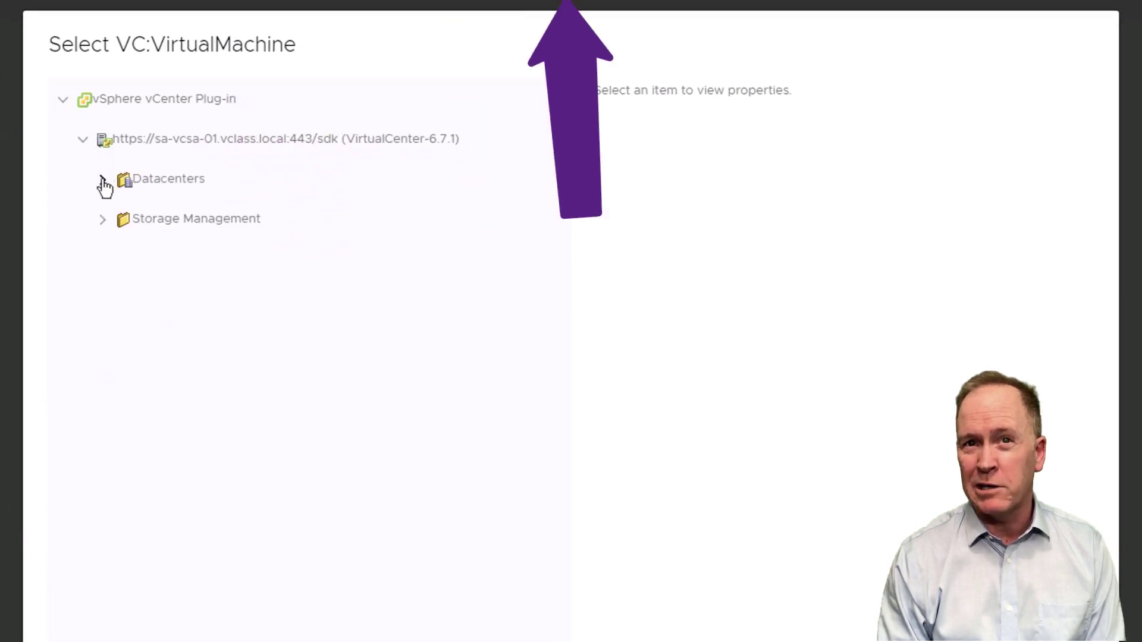
{"action": "left_click", "coordinate": [103, 179]}
{"action": "left_click", "coordinate": [123, 220]}
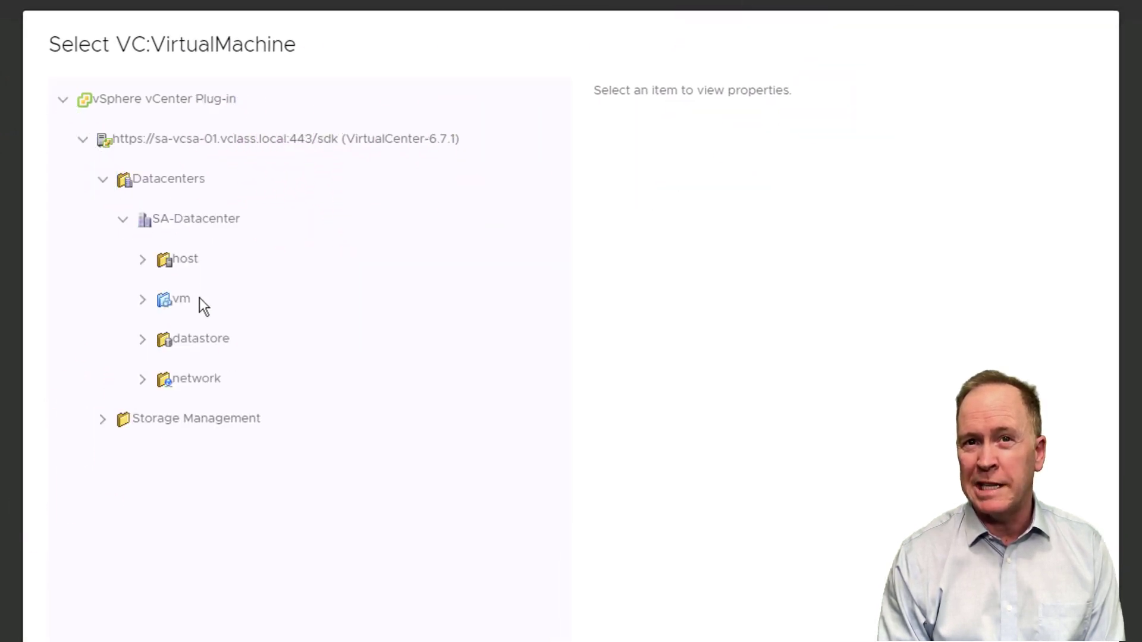
{"action": "left_click", "coordinate": [145, 300]}
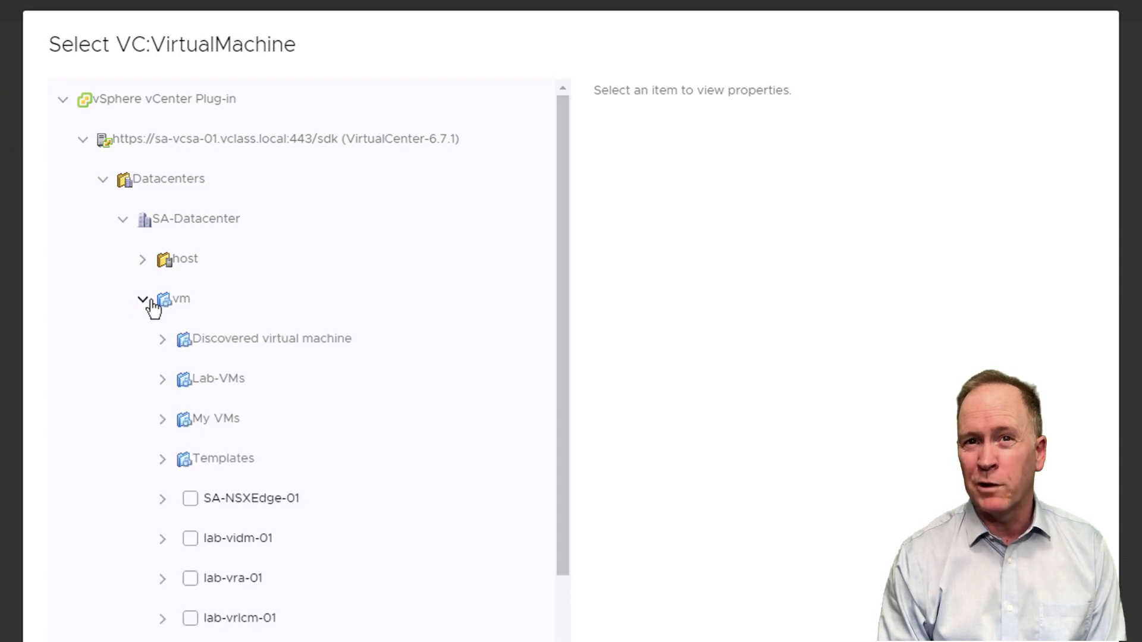
{"action": "left_click", "coordinate": [222, 591]}
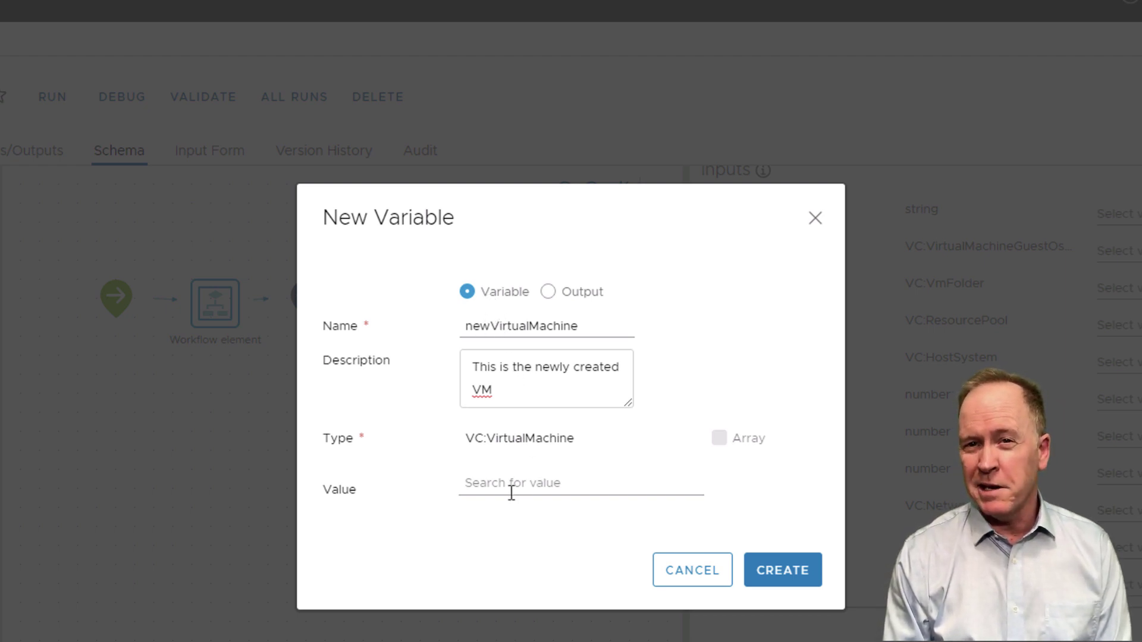
Step: Create the newVirtualMachine variable without an initial value and save the workflow changes
{"action": "left_click", "coordinate": [782, 571]}
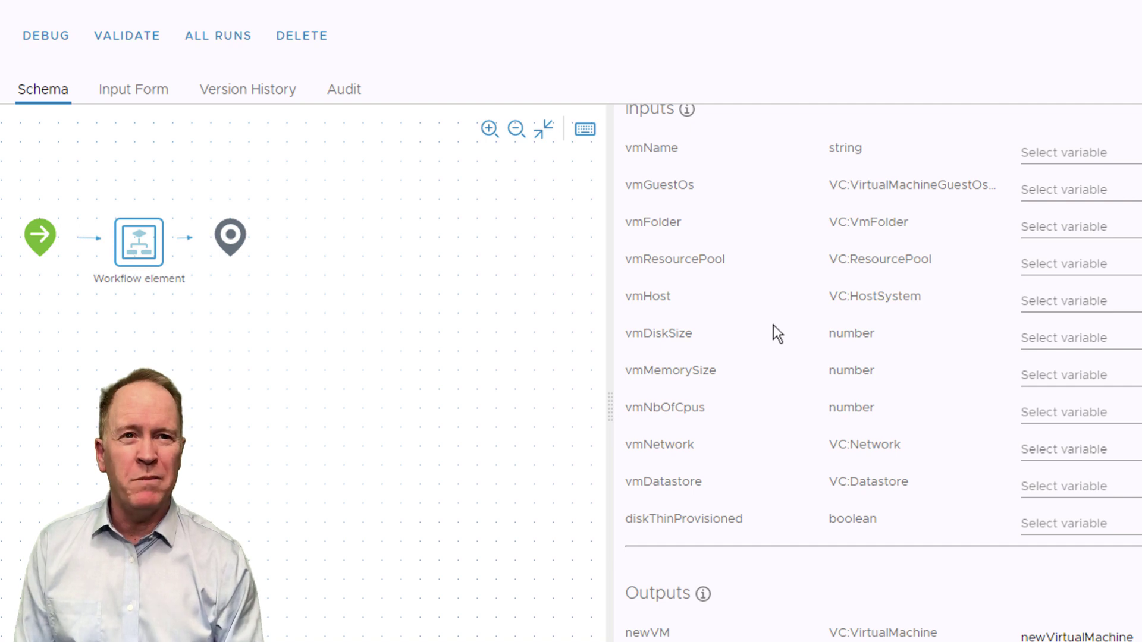
{"action": "scroll", "coordinate": [773, 325], "scroll_direction": "up", "scroll_amount": 1}
{"action": "scroll", "coordinate": [773, 326], "scroll_direction": "up", "scroll_amount": 2}
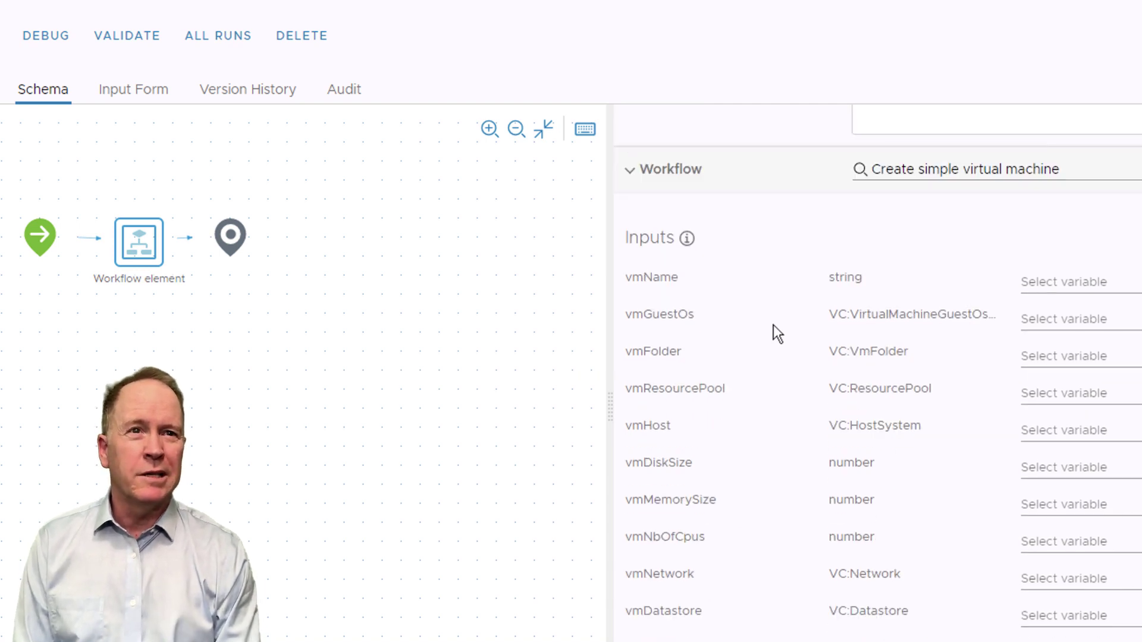
{"action": "left_click", "coordinate": [903, 176]}
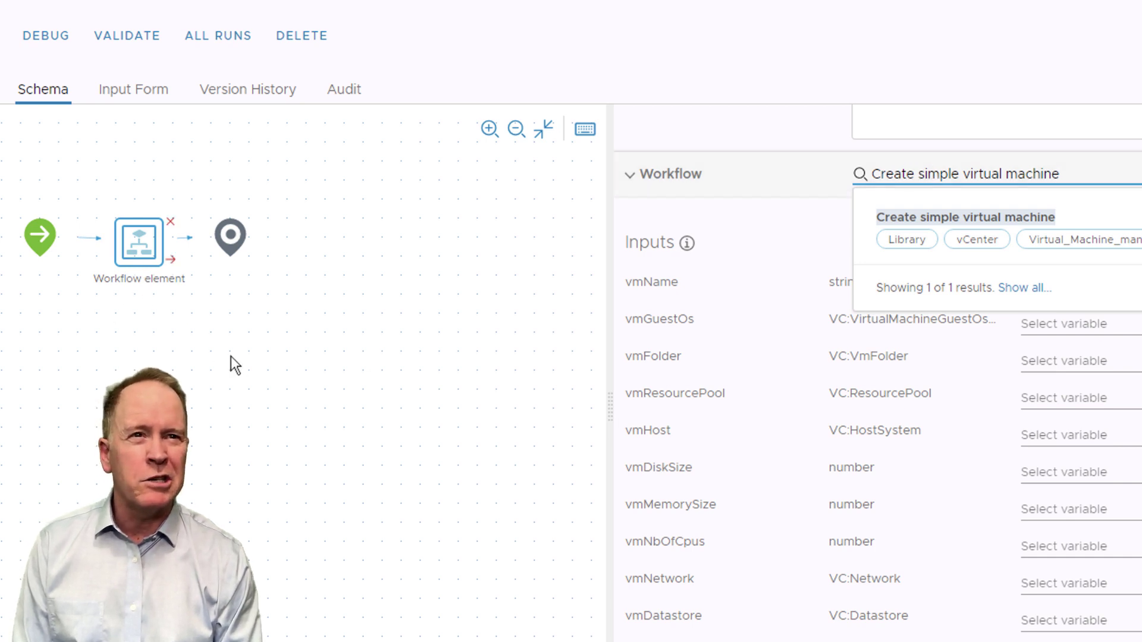
{"action": "key", "text": "Return"}
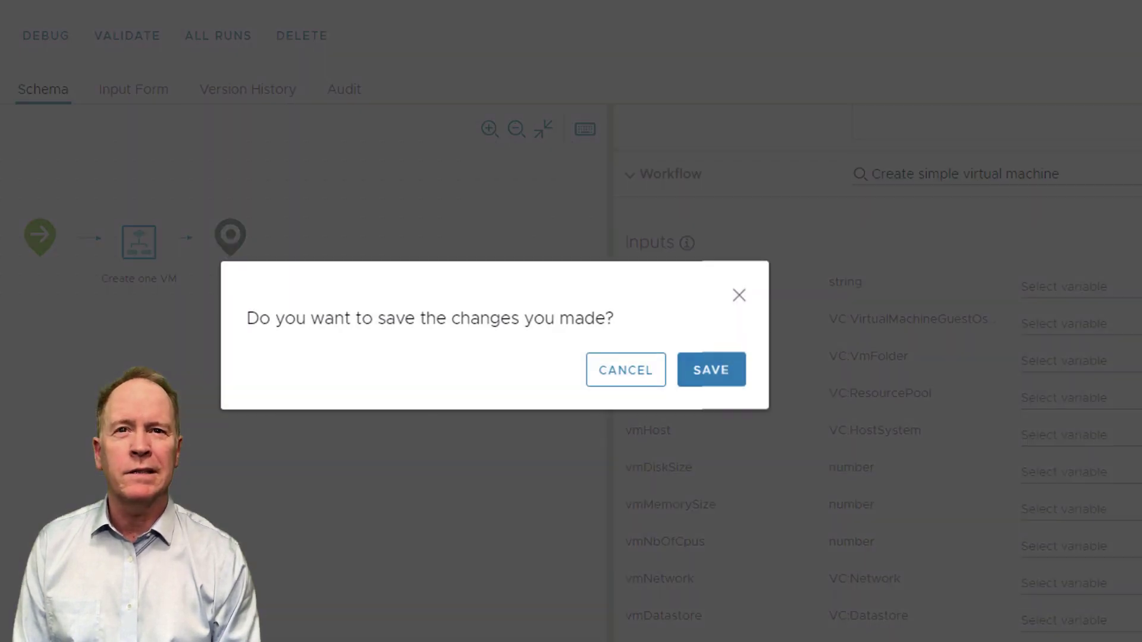
{"action": "left_click", "coordinate": [693, 374]}
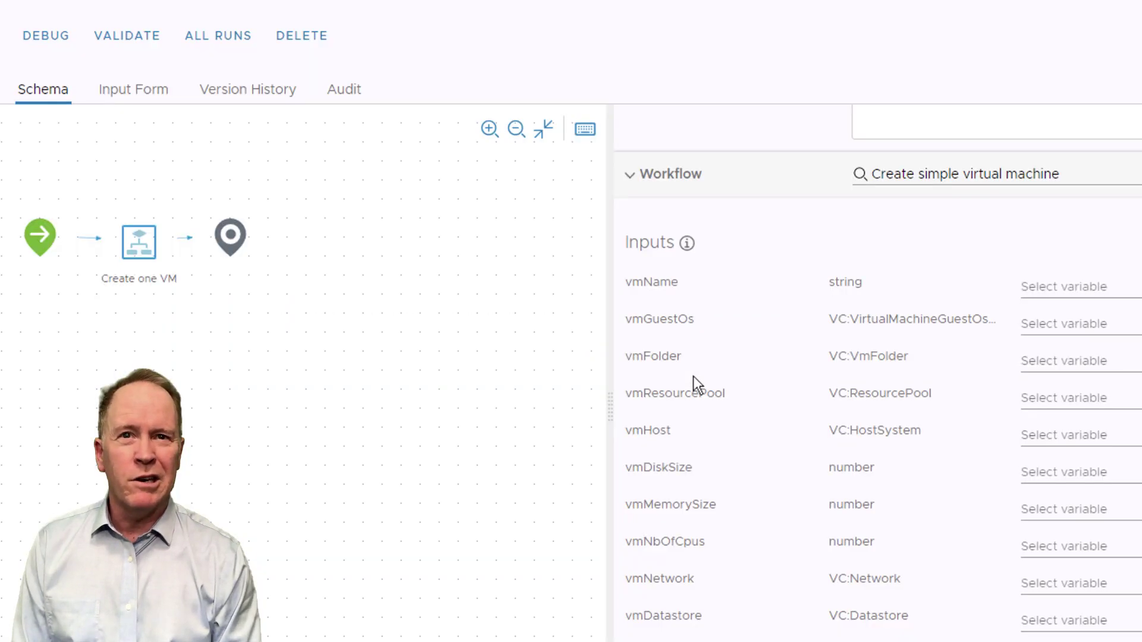
Step: Start a new input parameter for the Create One VM workflow and name it virtualMacjhineName
{"action": "left_click", "coordinate": [98, 269]}
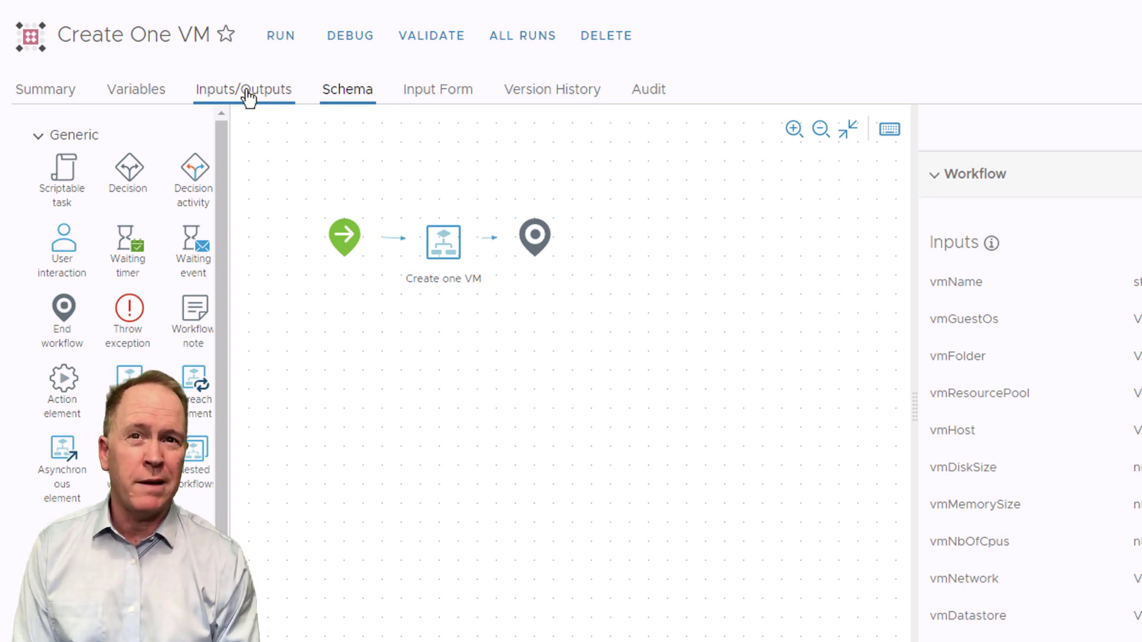
{"action": "left_click", "coordinate": [248, 95]}
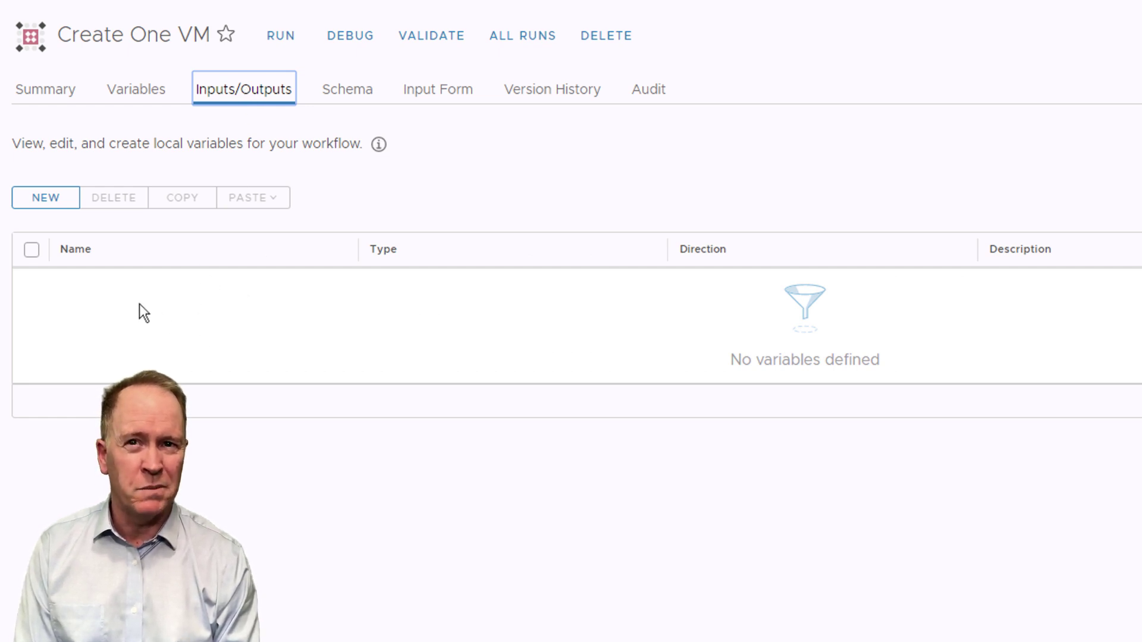
{"action": "left_click", "coordinate": [55, 205]}
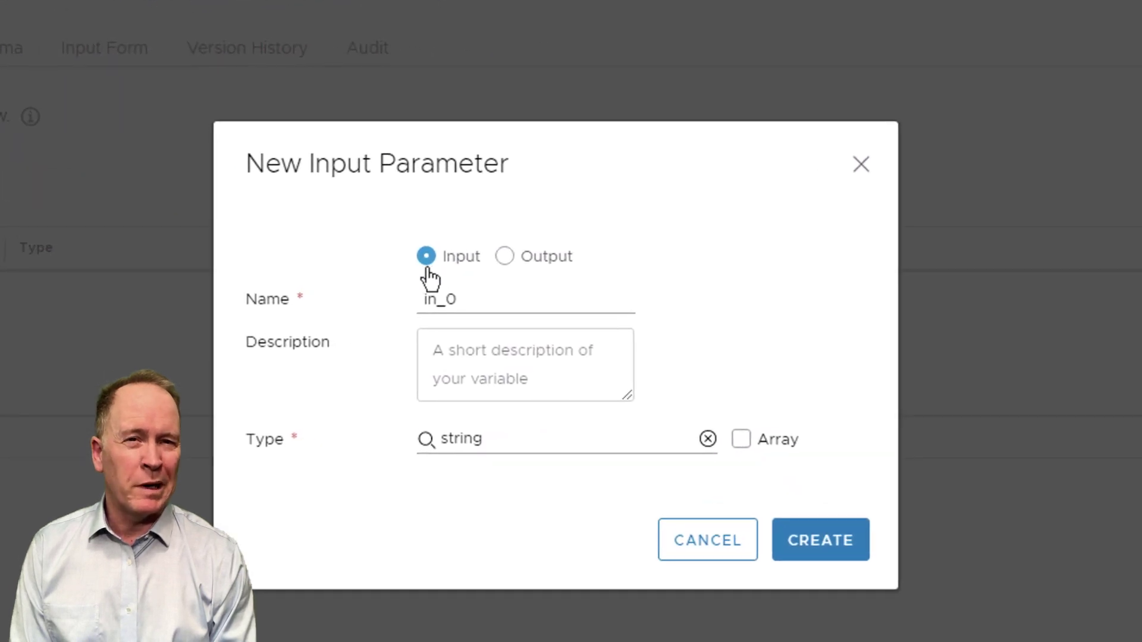
{"action": "left_click_drag", "start_coordinate": [466, 297], "coordinate": [404, 303]}
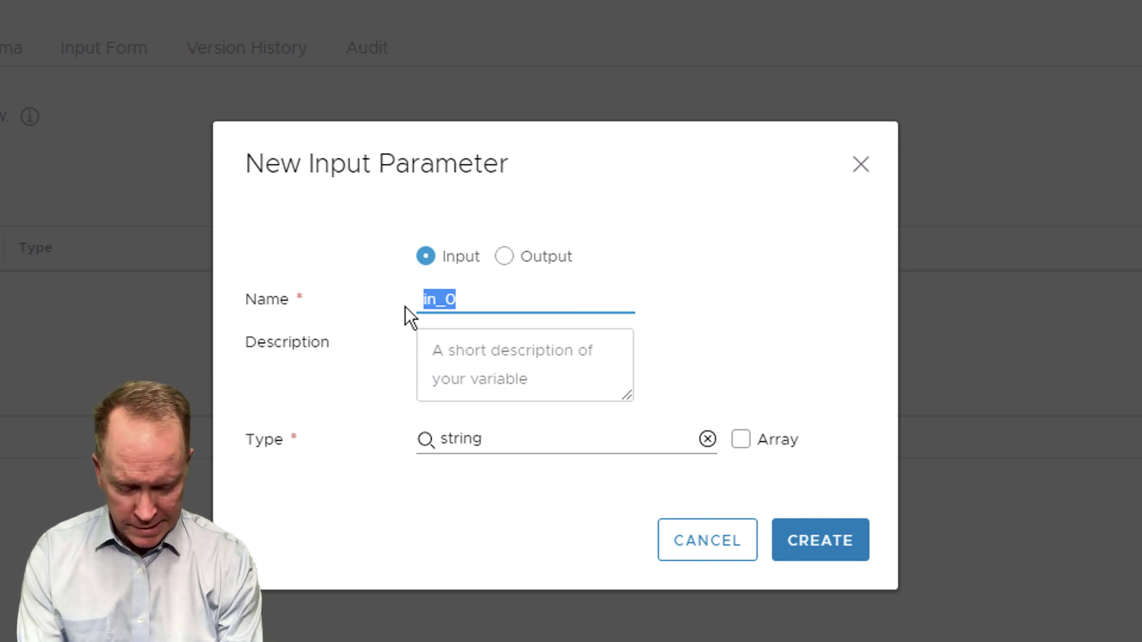
{"action": "type", "text": "v"}
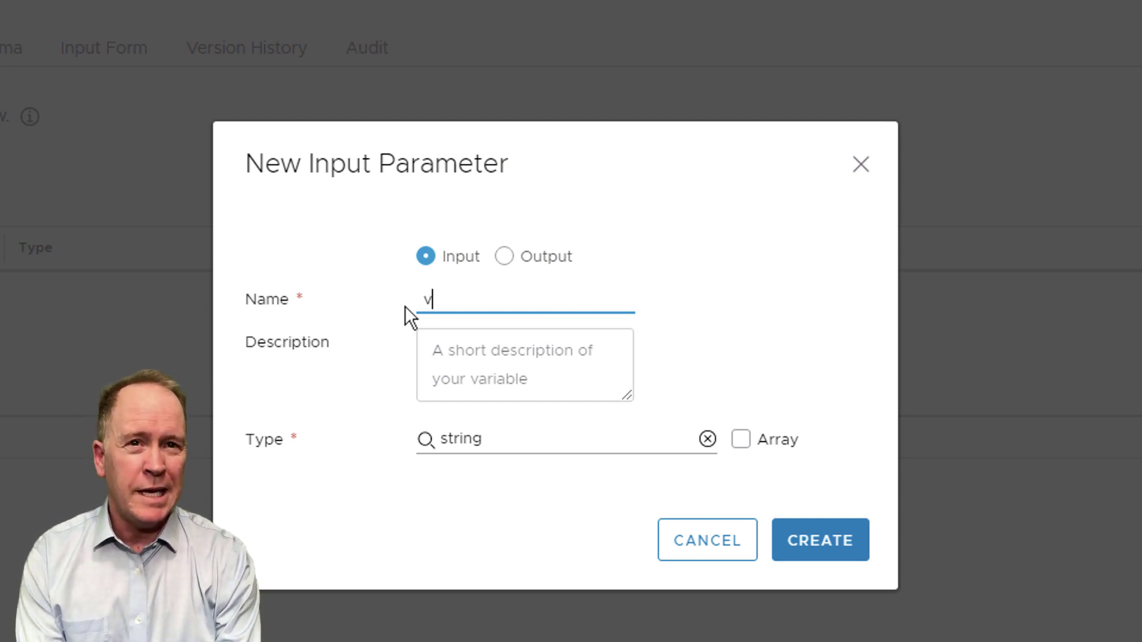
{"action": "type", "text": "mName"}
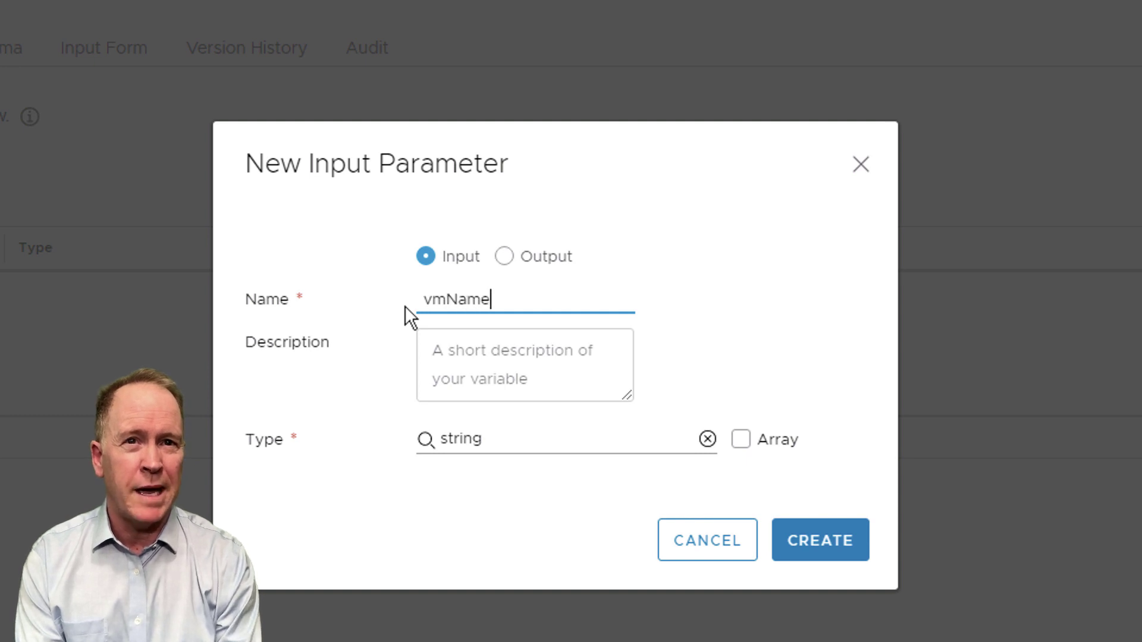
{"action": "key", "text": "Left"}
{"action": "key", "text": "Left"}
{"action": "key", "text": "Left"}
{"action": "key", "text": "Left"}
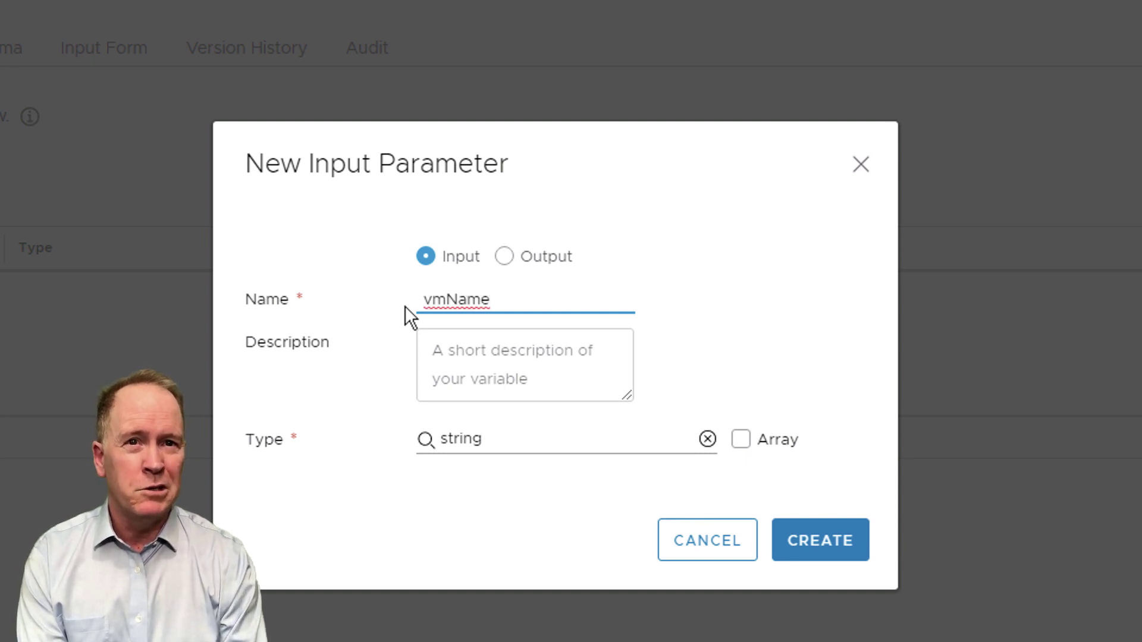
{"action": "key", "text": "BackSpace"}
{"action": "type", "text": "irtual"}
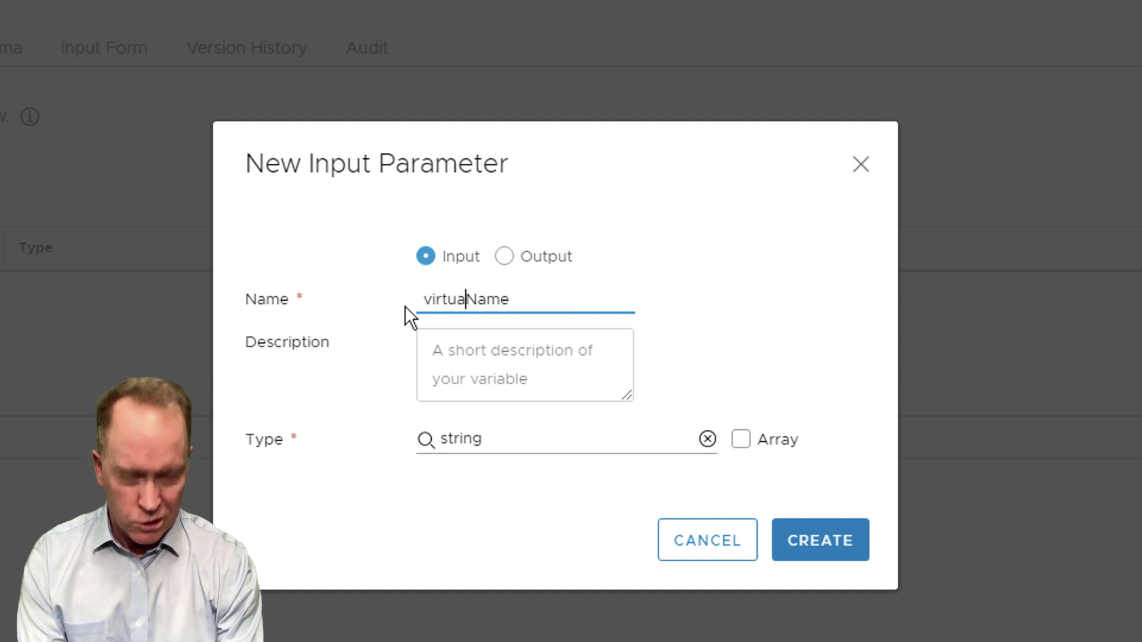
{"action": "type", "text": "Macjh"}
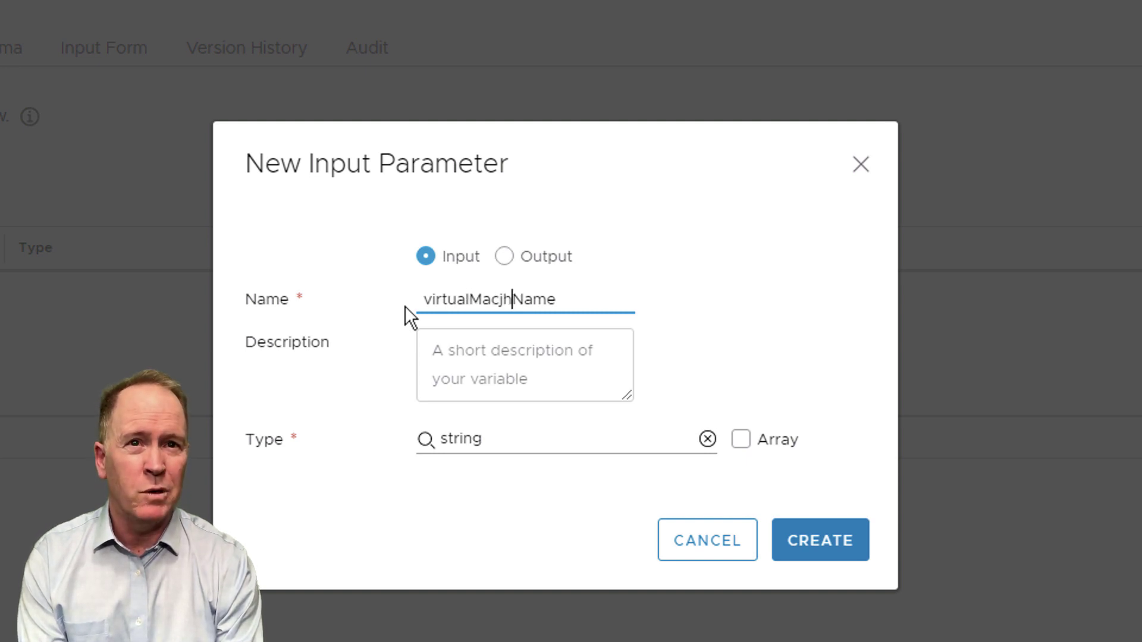
{"action": "type", "text": "ine"}
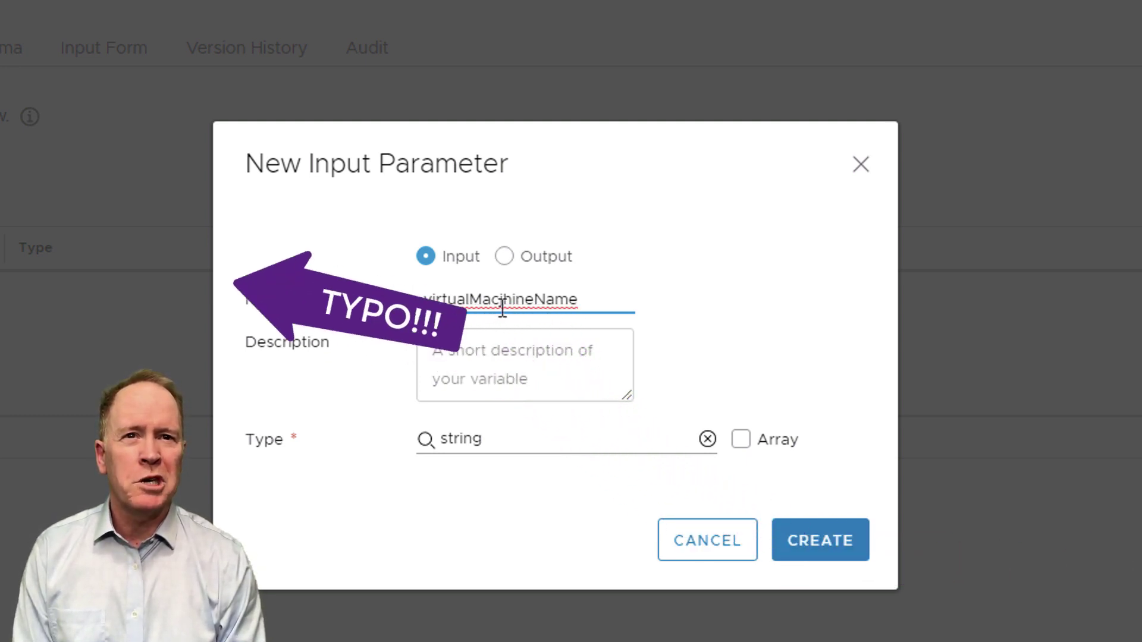
Step: Describe the input parameter as "Name of the new VM" and create it with the string type
{"action": "left_click", "coordinate": [594, 369]}
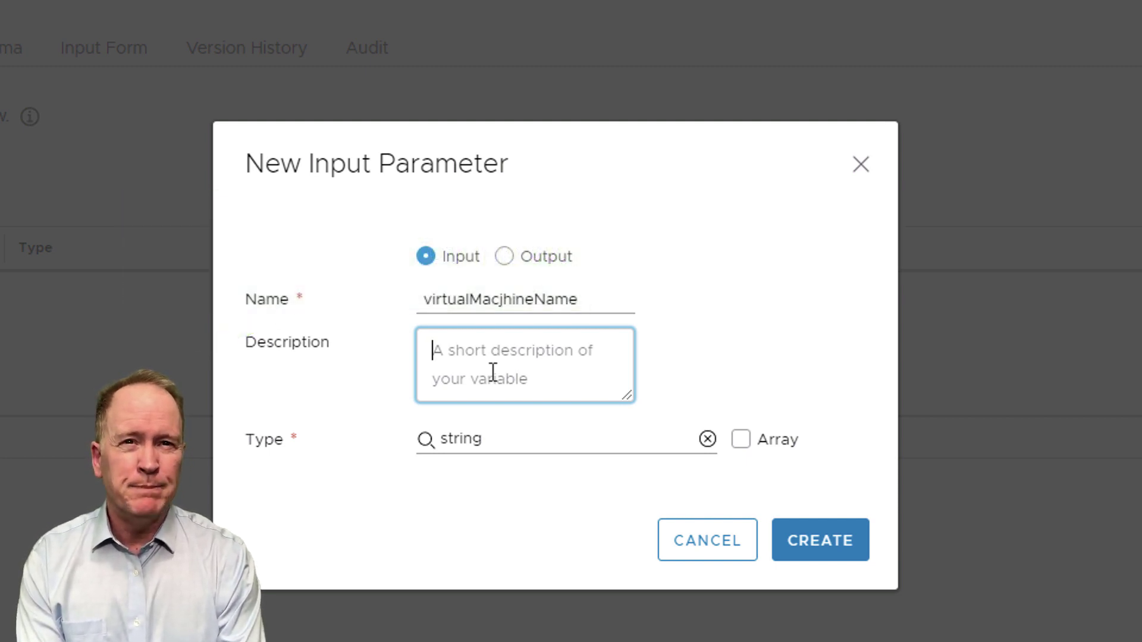
{"action": "type", "text": "Name of "}
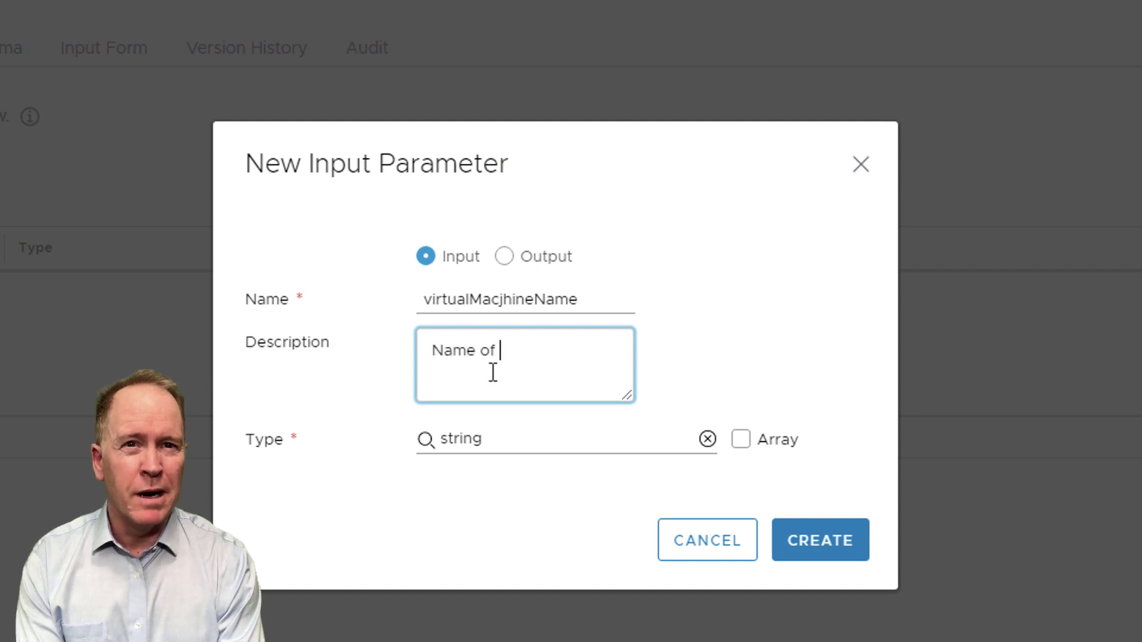
{"action": "type", "text": "the new VM"}
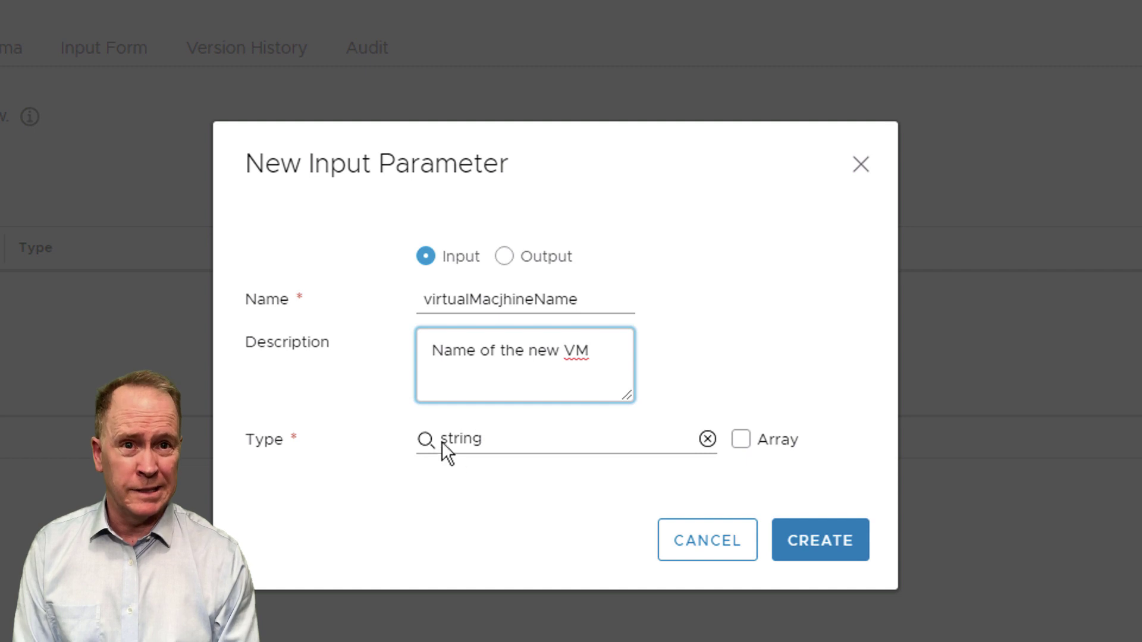
{"action": "left_click", "coordinate": [826, 542]}
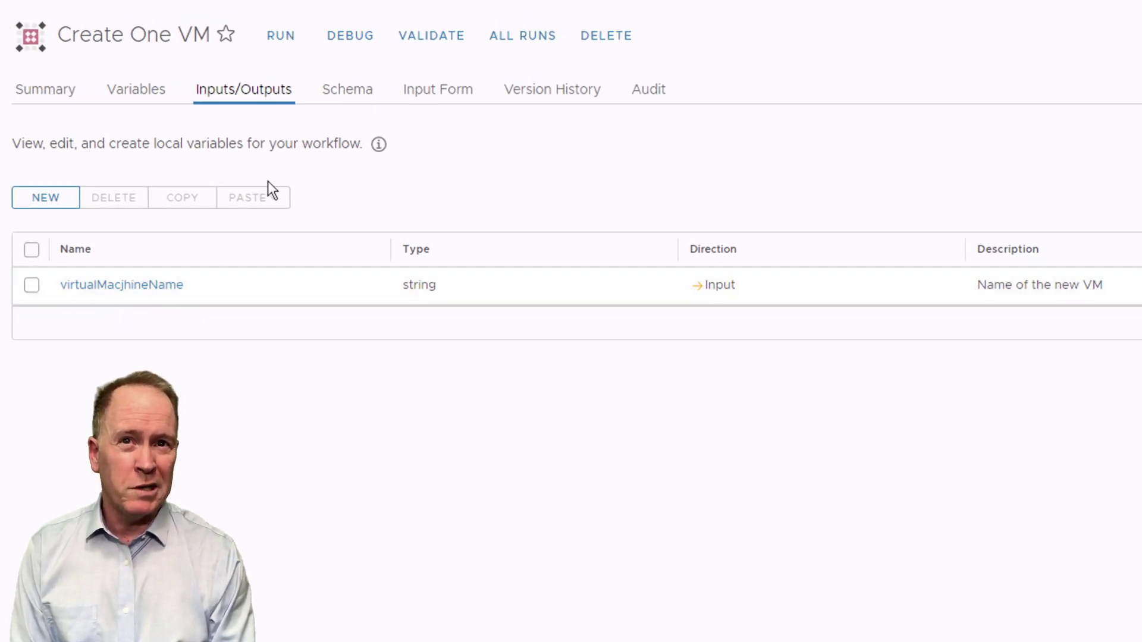
Step: Bind the vmName input of the Create one VM schema element to the virtualMacjhineName input parameter
{"action": "left_click", "coordinate": [348, 100]}
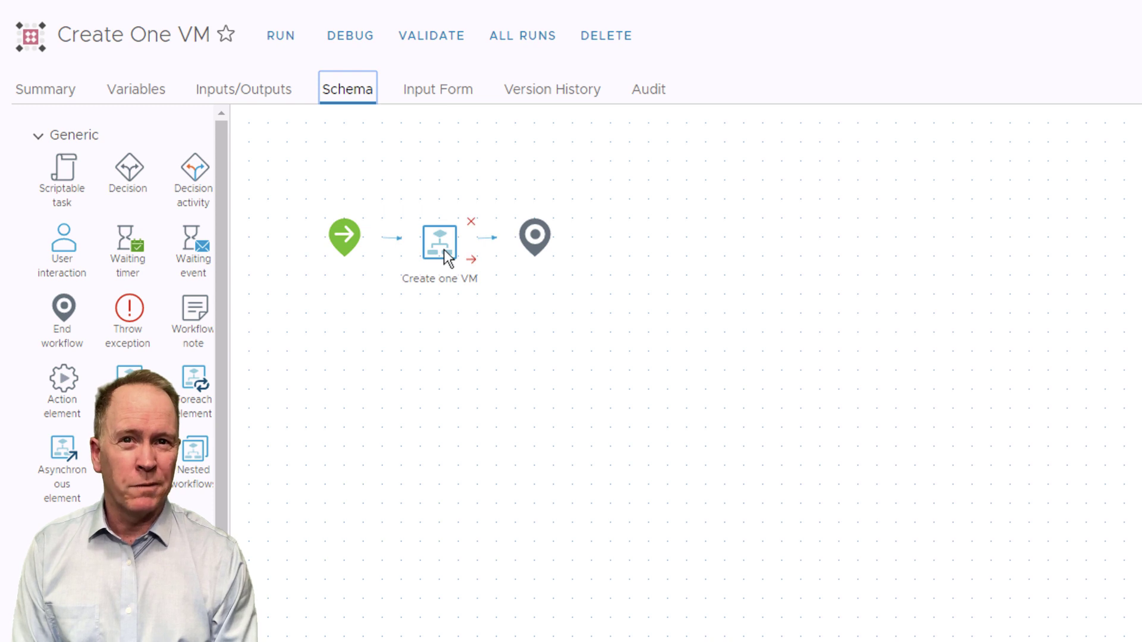
{"action": "left_click", "coordinate": [444, 248]}
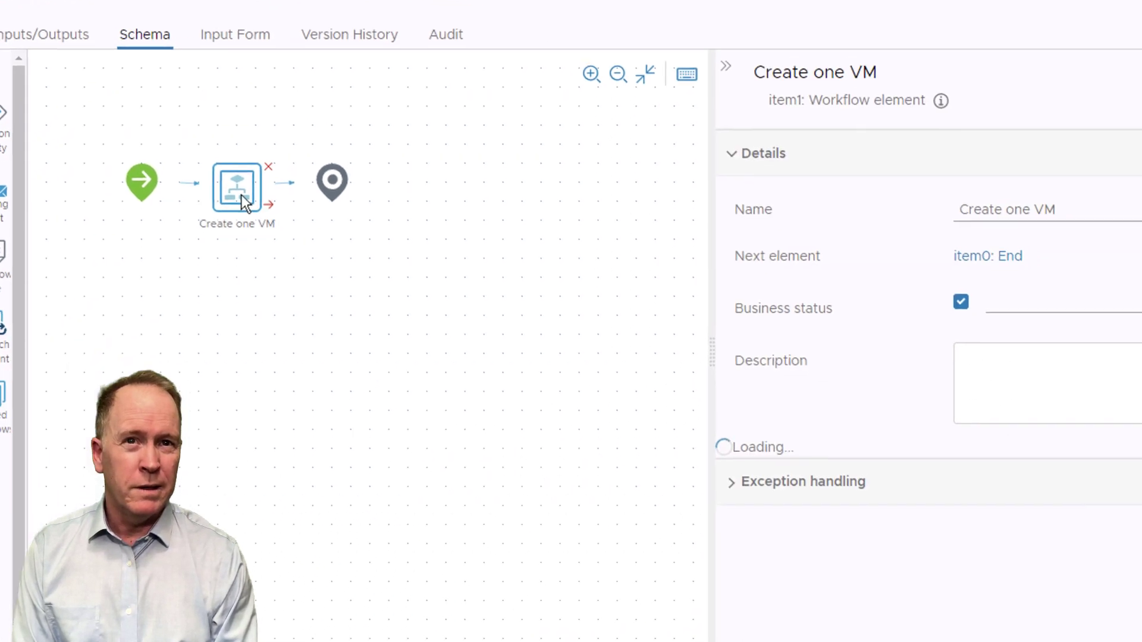
{"action": "scroll", "coordinate": [622, 461], "scroll_direction": "down", "scroll_amount": 4}
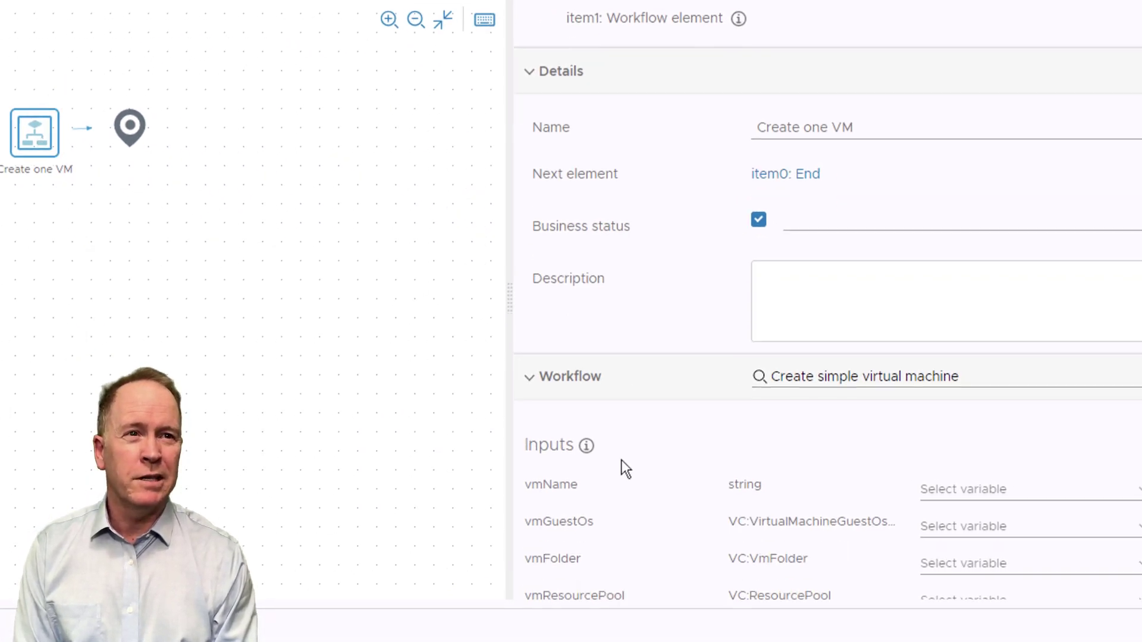
{"action": "scroll", "coordinate": [621, 459], "scroll_direction": "down", "scroll_amount": 1}
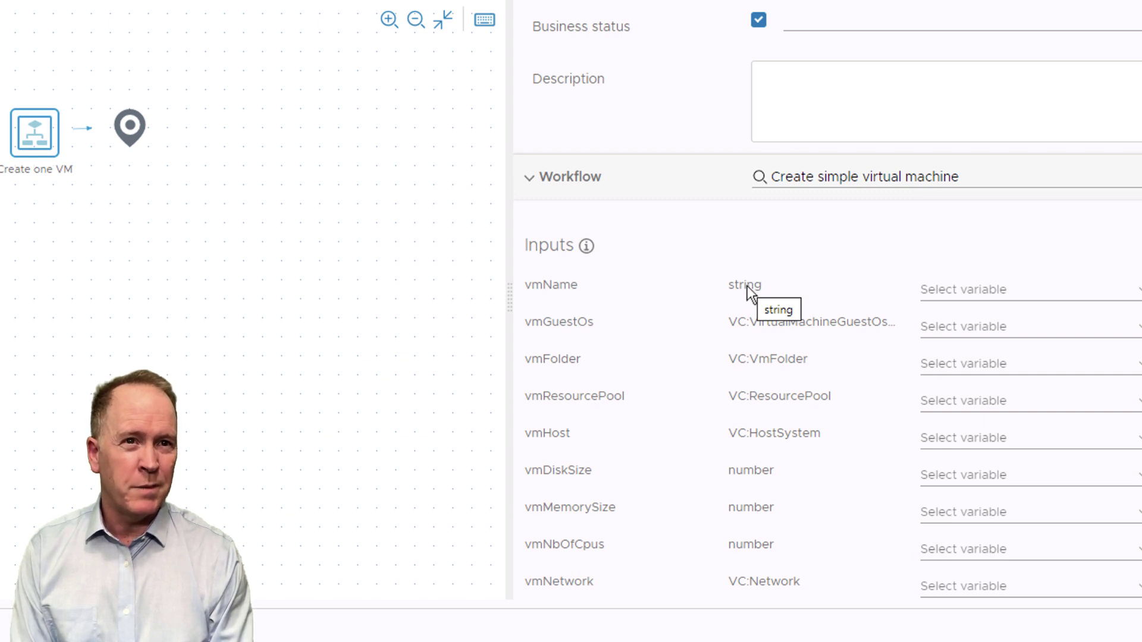
{"action": "left_click", "coordinate": [985, 295]}
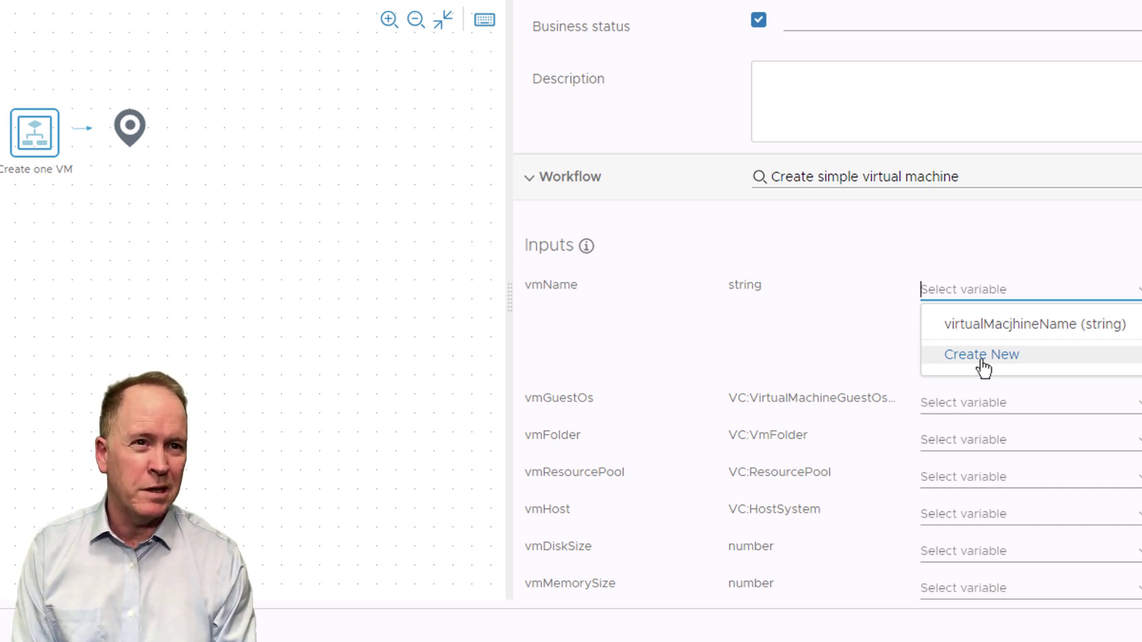
{"action": "left_click", "coordinate": [1014, 338]}
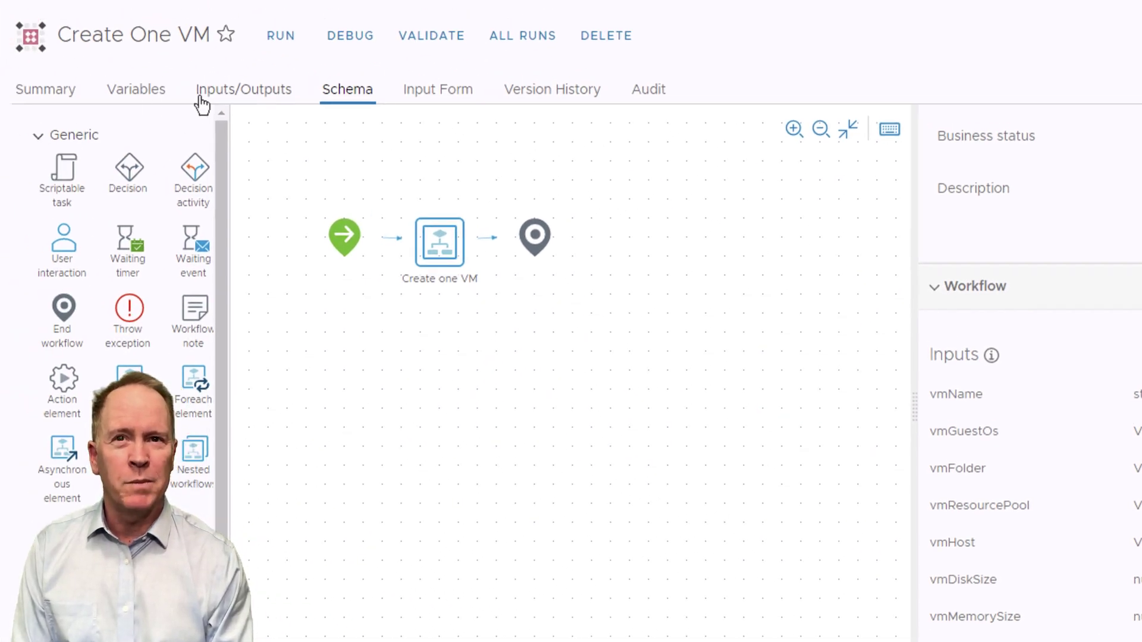
Step: Start a new variable for the Create One VM workflow and name it numberOfVcpus
{"action": "left_click", "coordinate": [132, 106]}
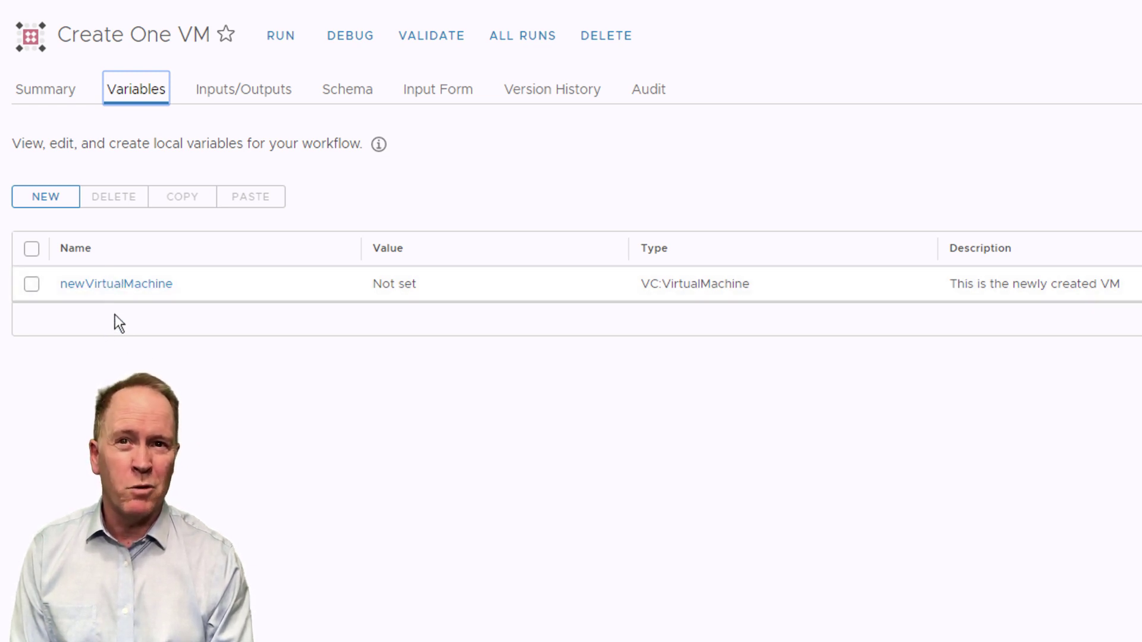
{"action": "left_click", "coordinate": [52, 202]}
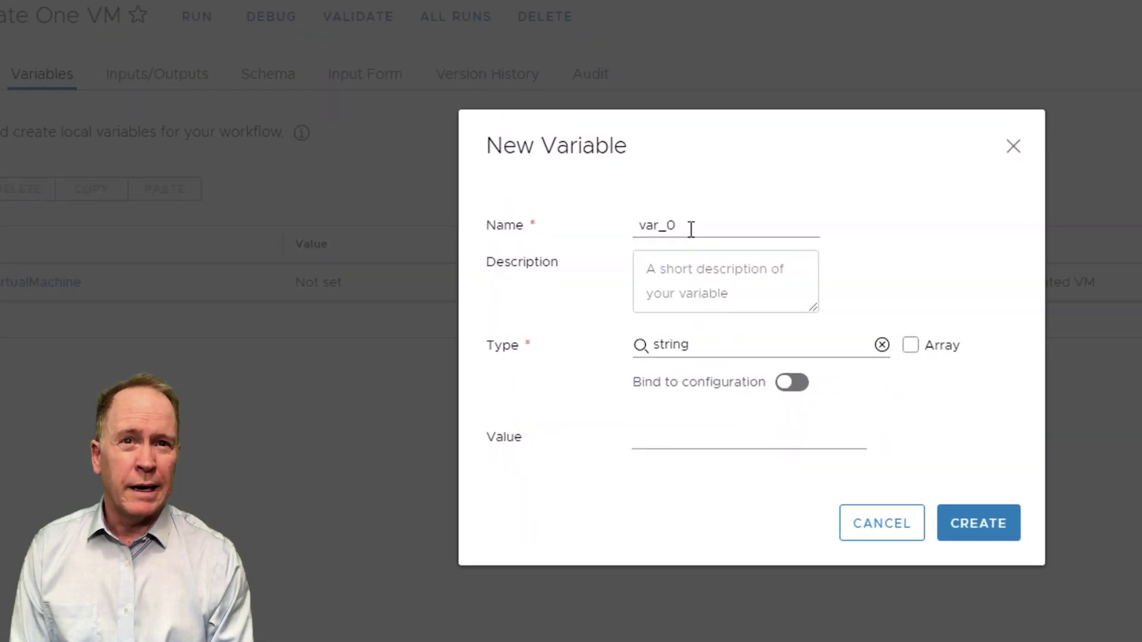
{"action": "left_click_drag", "start_coordinate": [611, 218], "coordinate": [485, 225]}
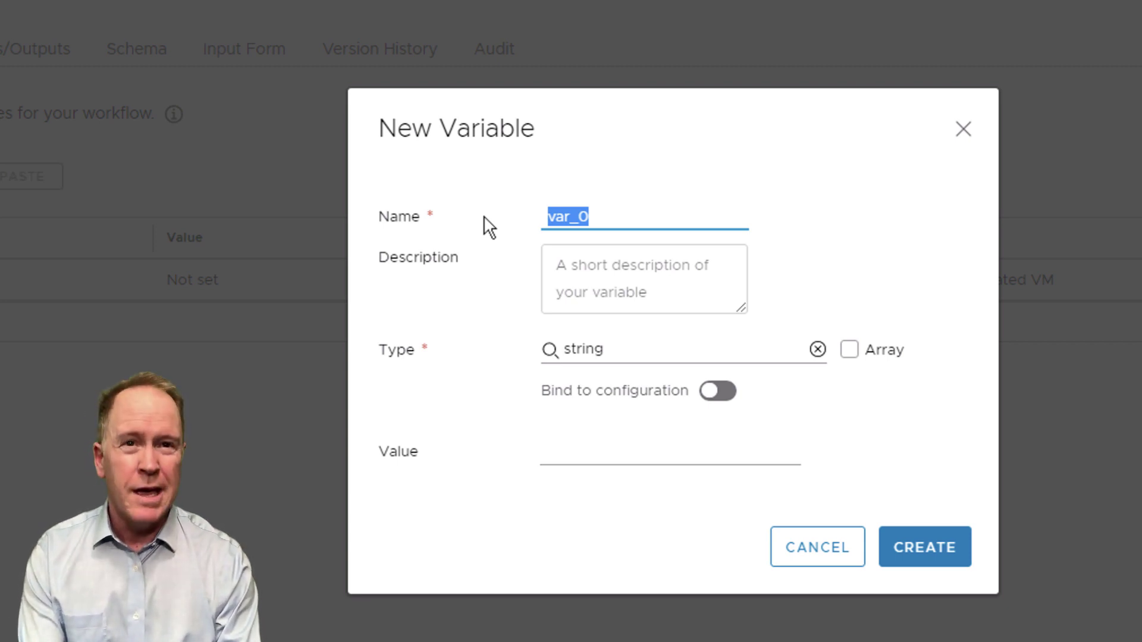
{"action": "type", "text": "number"}
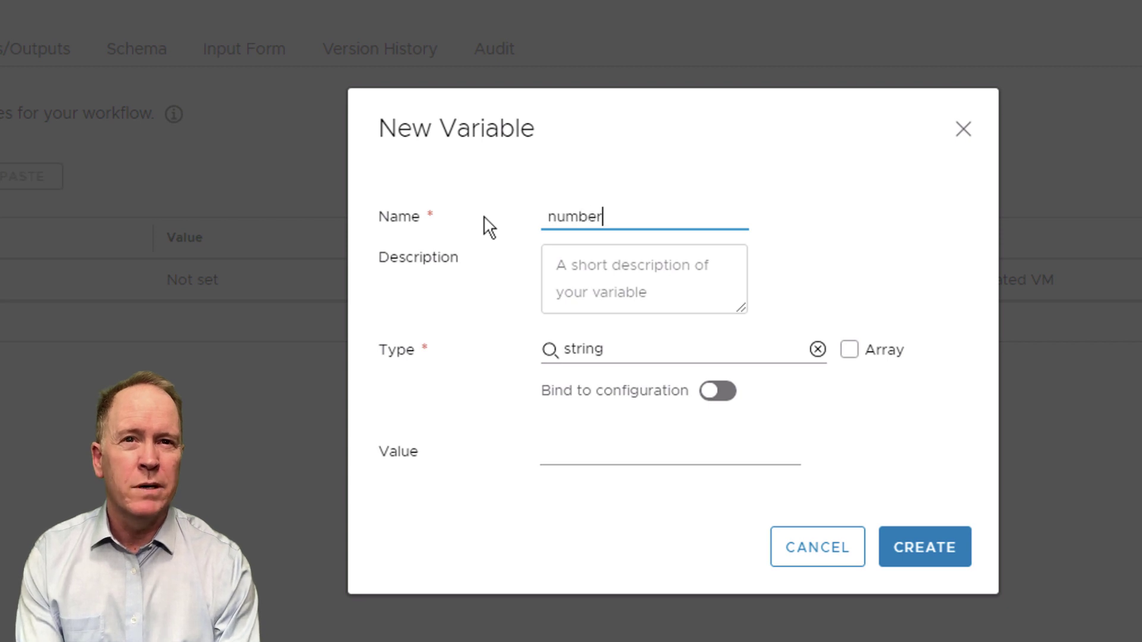
{"action": "type", "text": "OfCp"}
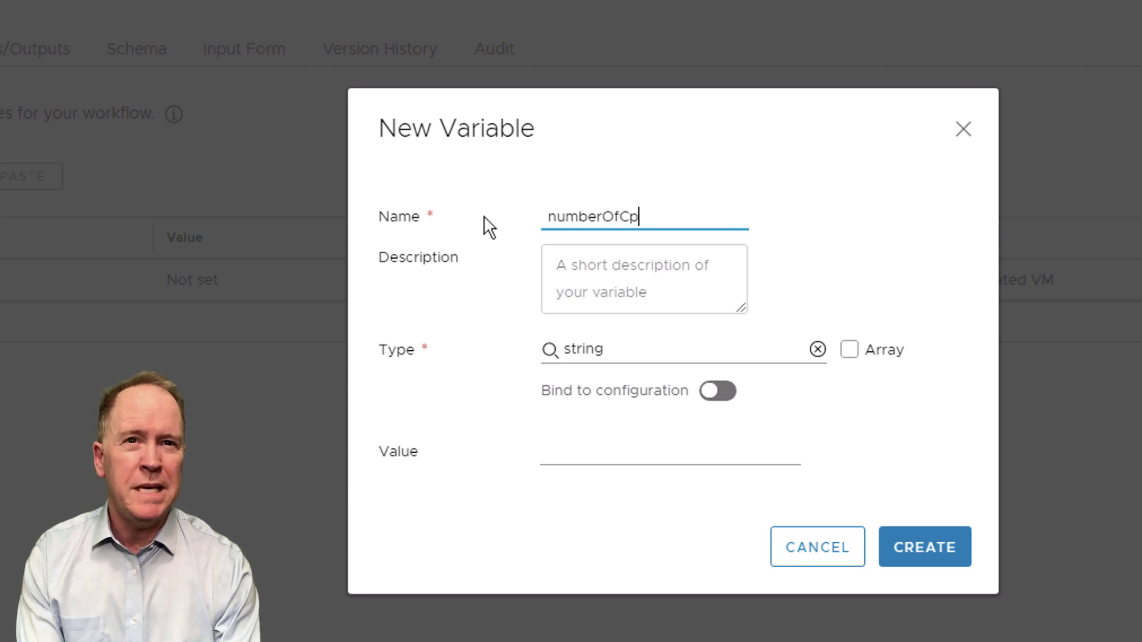
{"action": "type", "text": "us"}
{"action": "key", "text": "Left"}
{"action": "key", "text": "Left"}
{"action": "key", "text": "Left"}
{"action": "key", "text": "shift+Left"}
{"action": "key", "text": "BackSpace"}
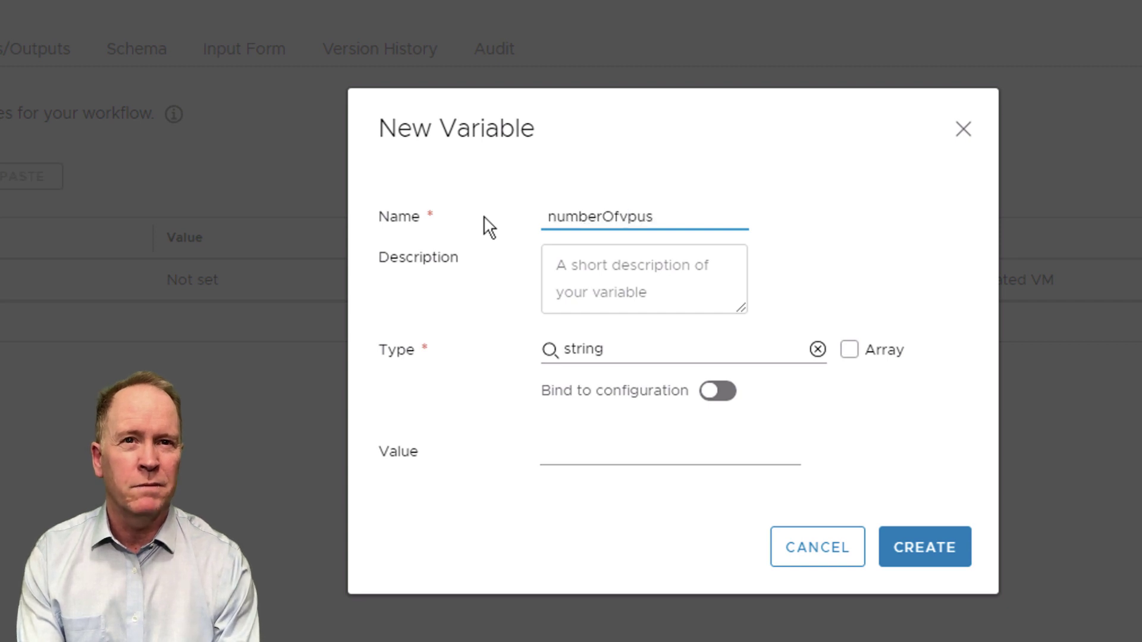
{"action": "type", "text": "Vc"}
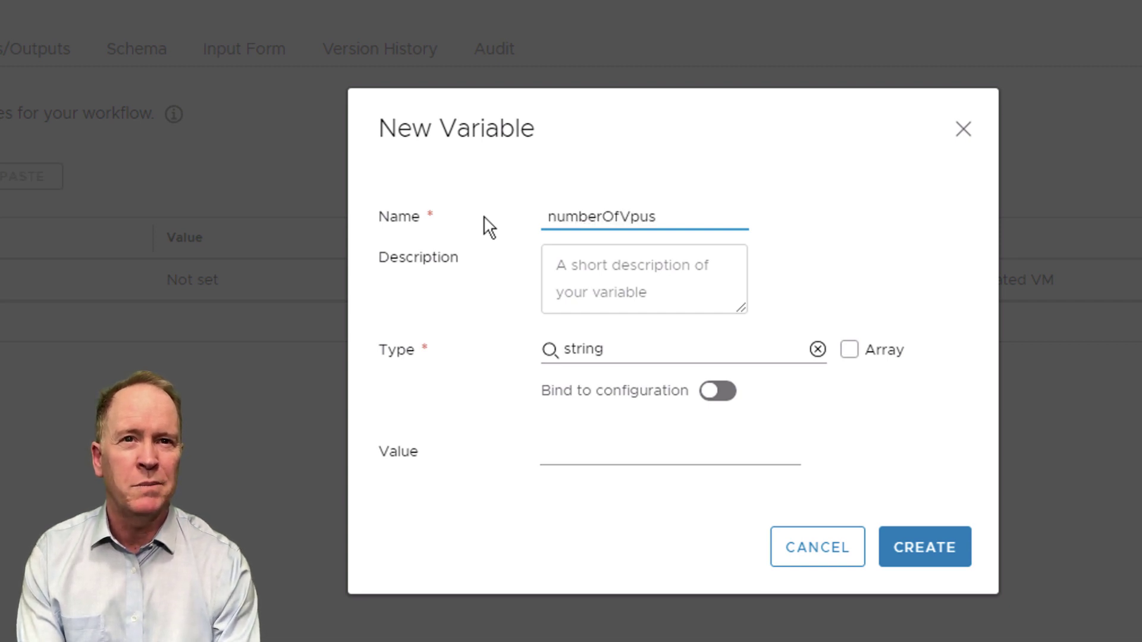
Step: Describe the new variable as "Number of VCPUs for the new VM"
{"action": "left_click", "coordinate": [588, 301]}
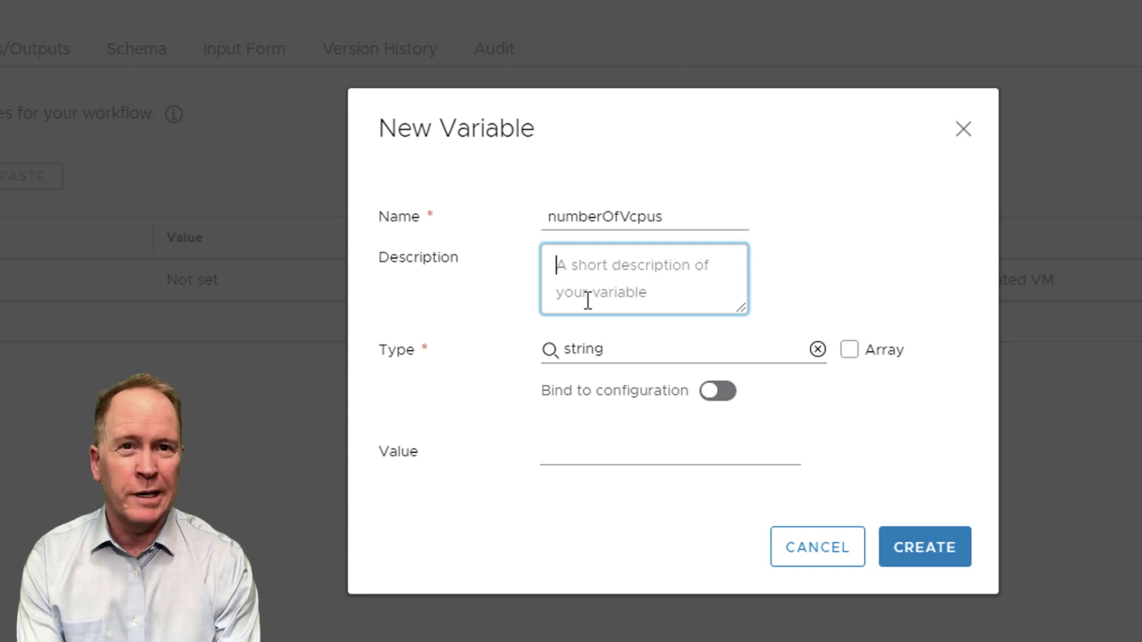
{"action": "type", "text": "Number"}
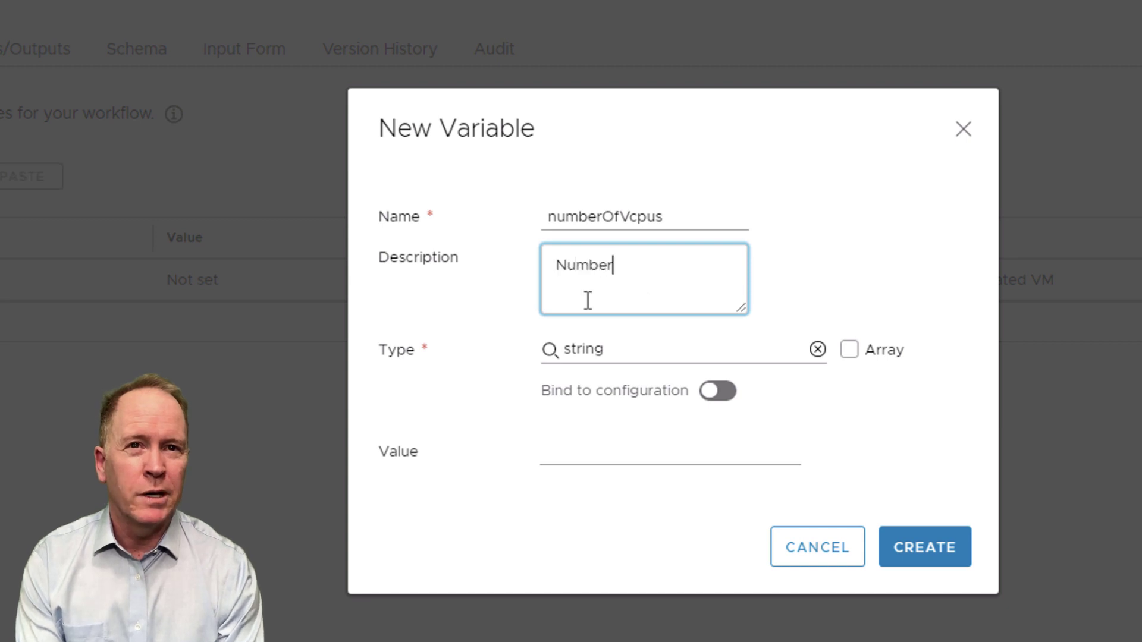
{"action": "type", "text": " of V"}
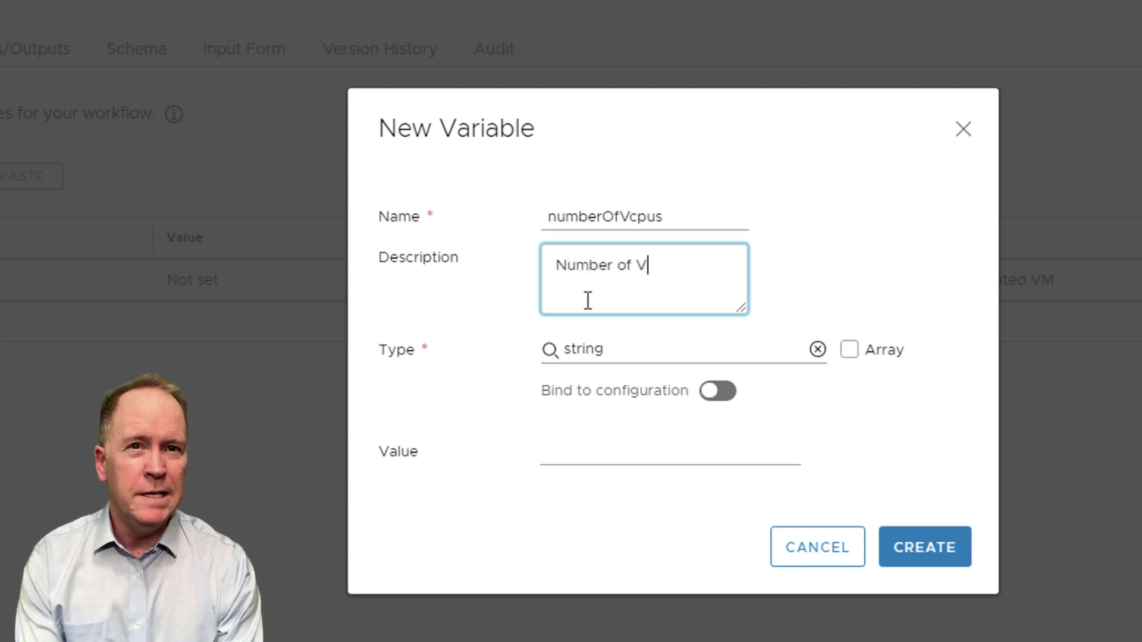
{"action": "type", "text": "CPUS fo"}
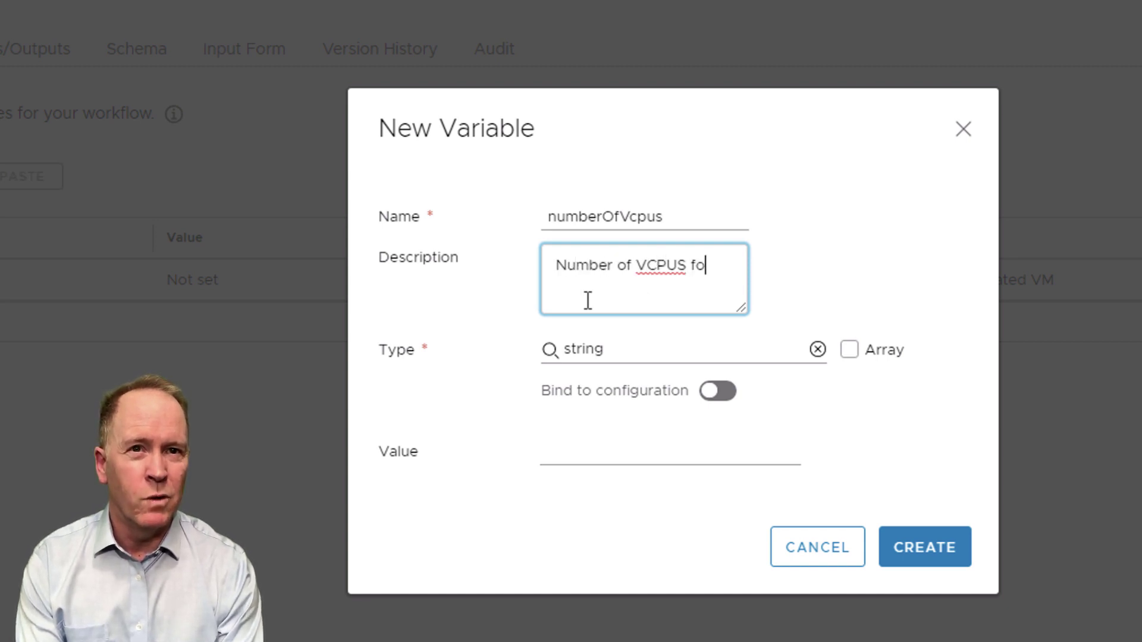
{"action": "type", "text": "r the new VM"}
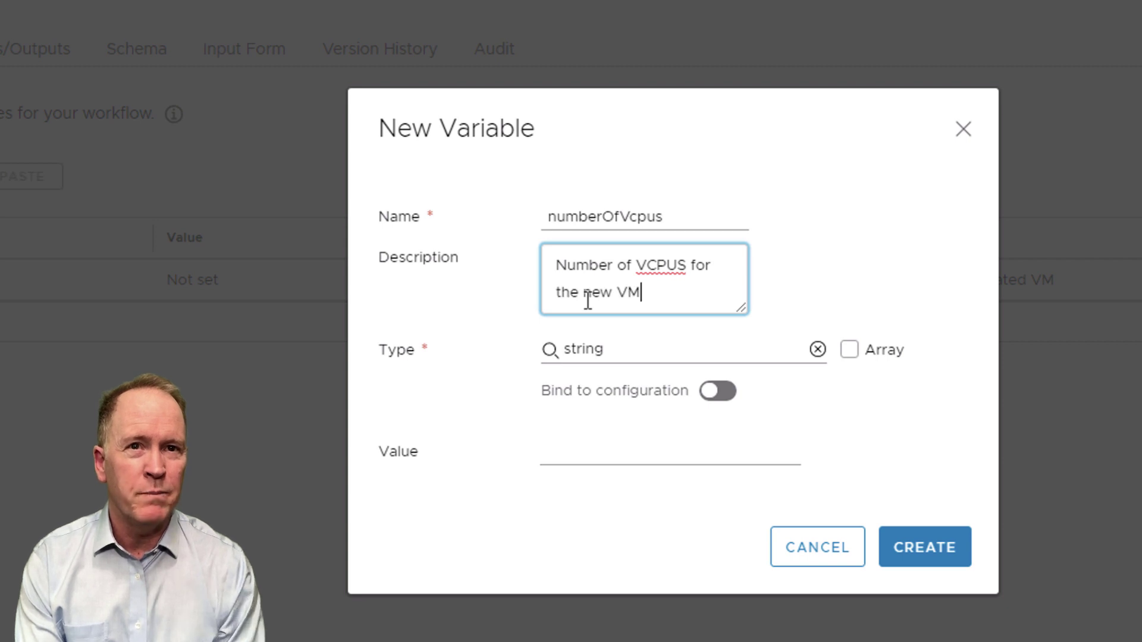
{"action": "key", "text": "Up"}
{"action": "key", "text": "Right"}
{"action": "key", "text": "Right"}
{"action": "key", "text": "Right"}
{"action": "key", "text": "Right"}
{"action": "key", "text": "Right"}
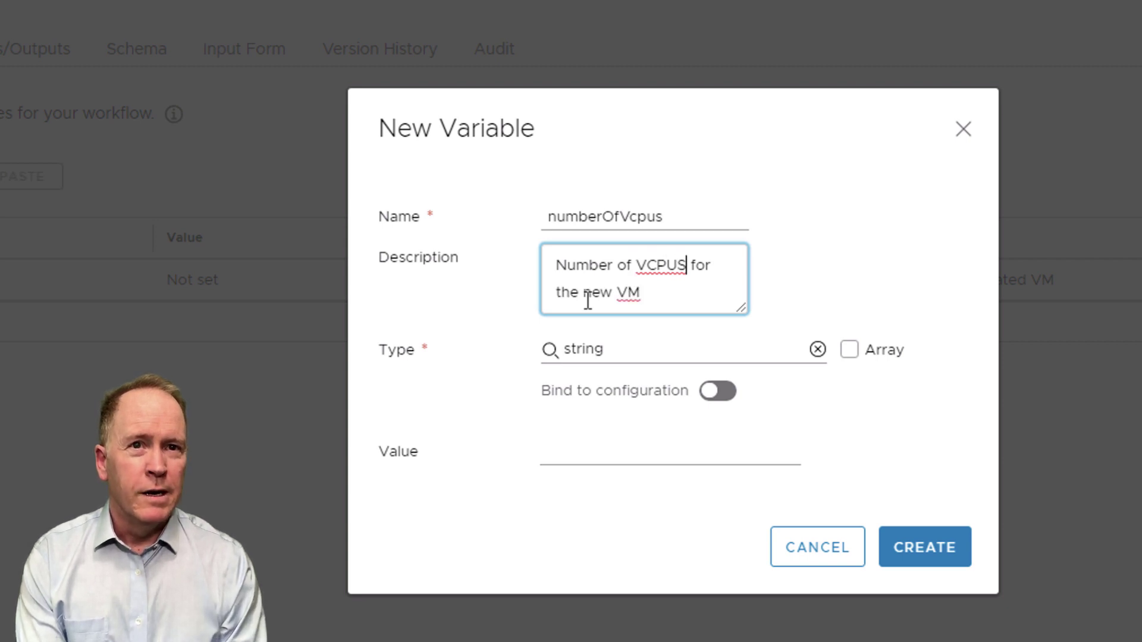
{"action": "key", "text": "BackSpace"}
{"action": "type", "text": "s"}
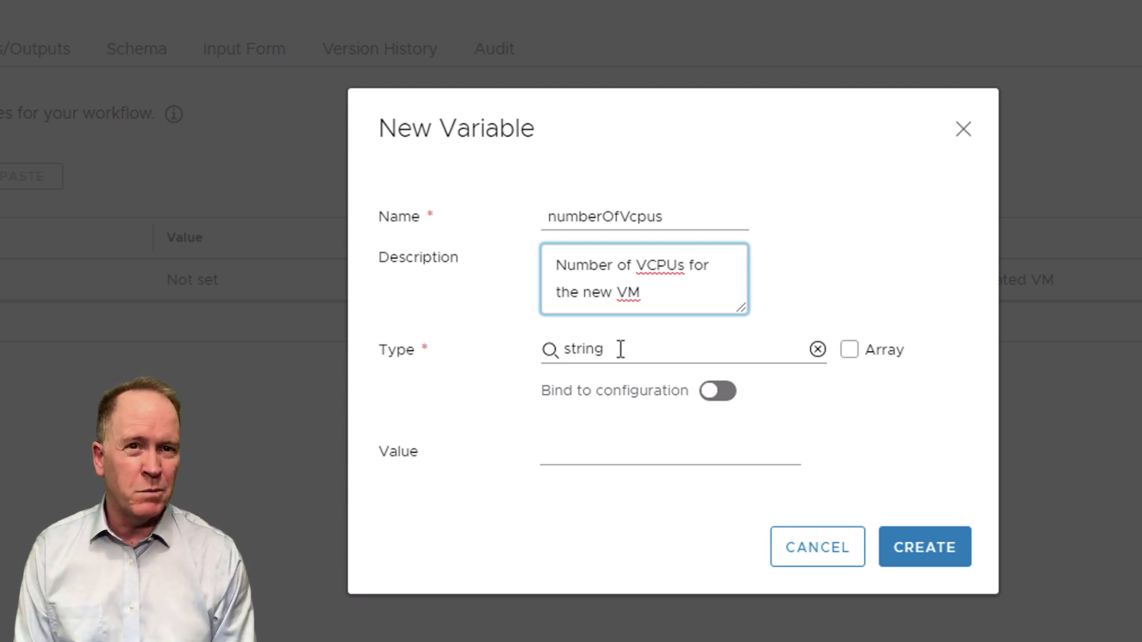
Step: Set the variable's type to number and its value to 1, and create it
{"action": "left_click", "coordinate": [818, 349]}
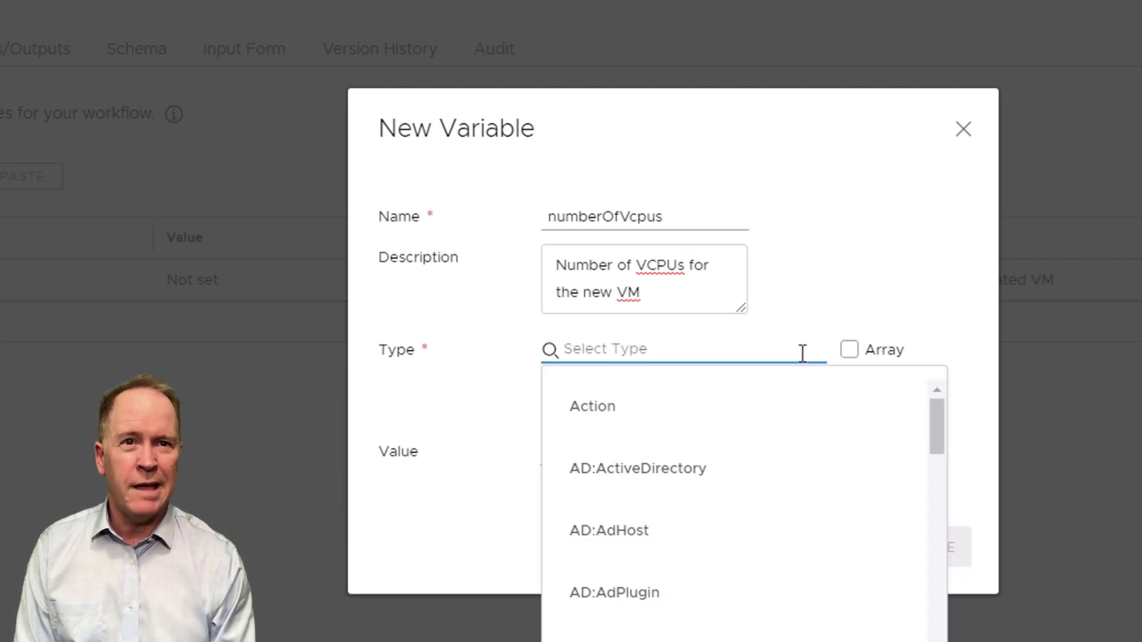
{"action": "left_click", "coordinate": [582, 349]}
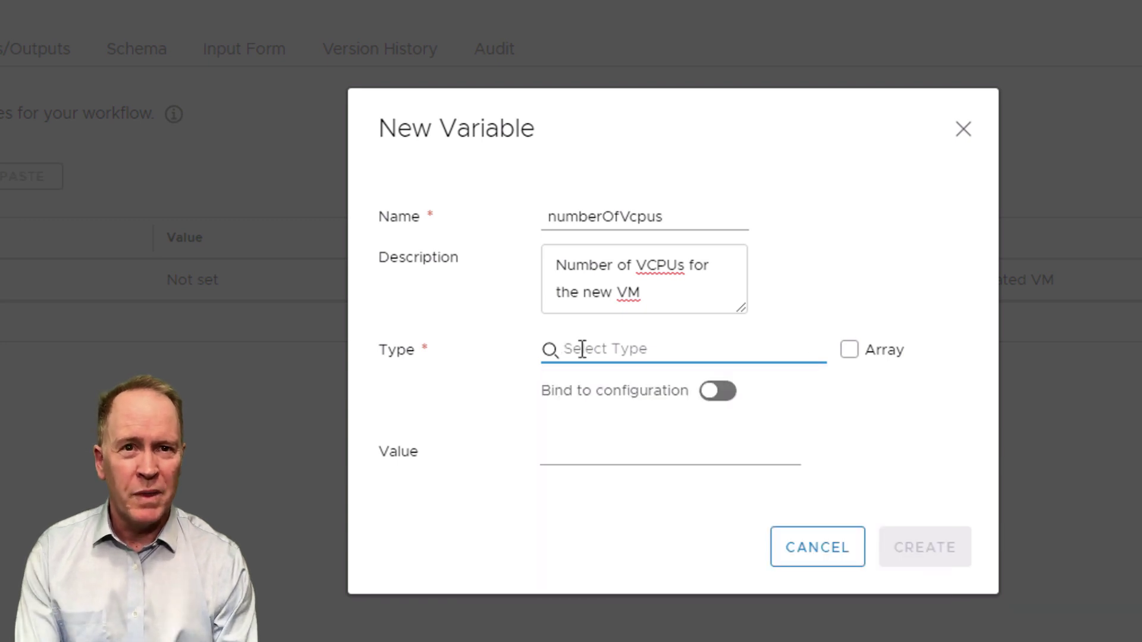
{"action": "type", "text": "Number"}
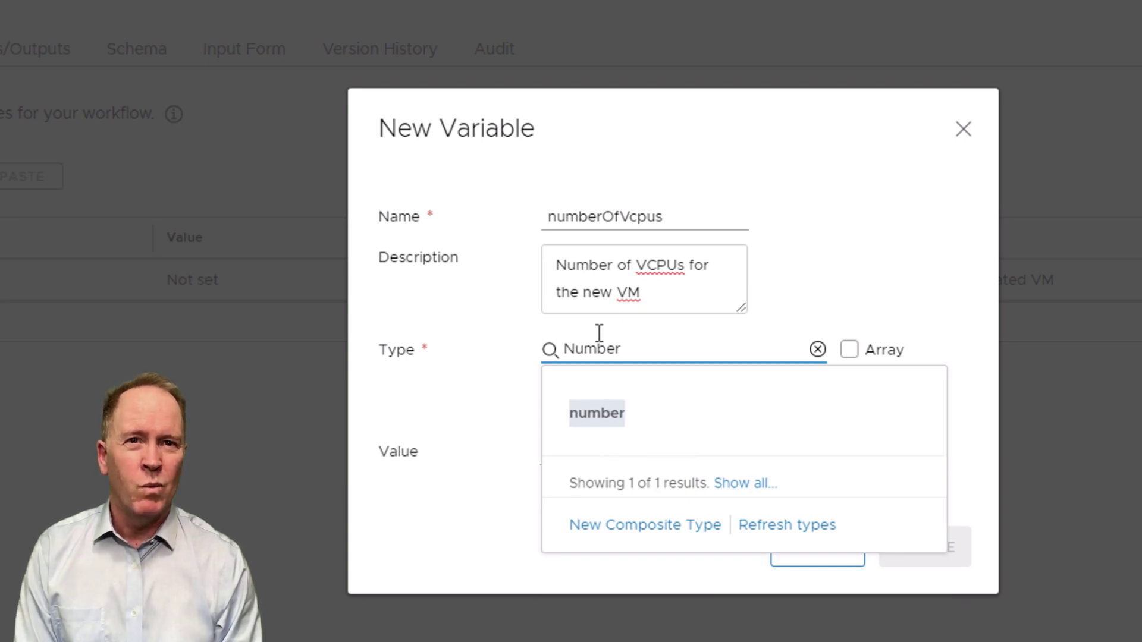
{"action": "left_click", "coordinate": [615, 424]}
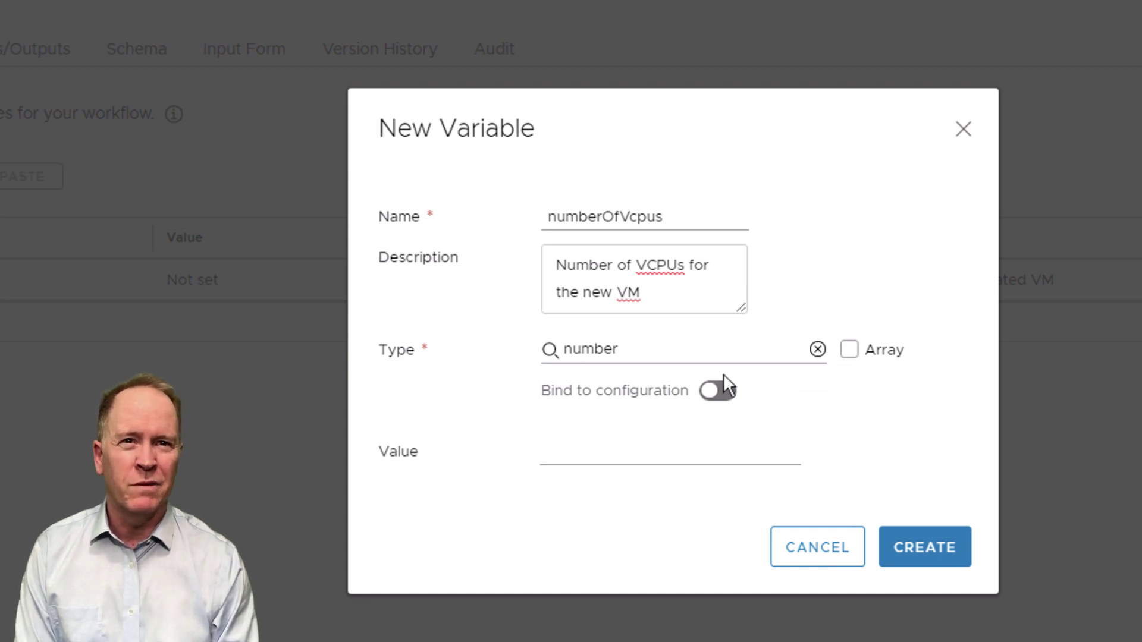
{"action": "left_click", "coordinate": [579, 454]}
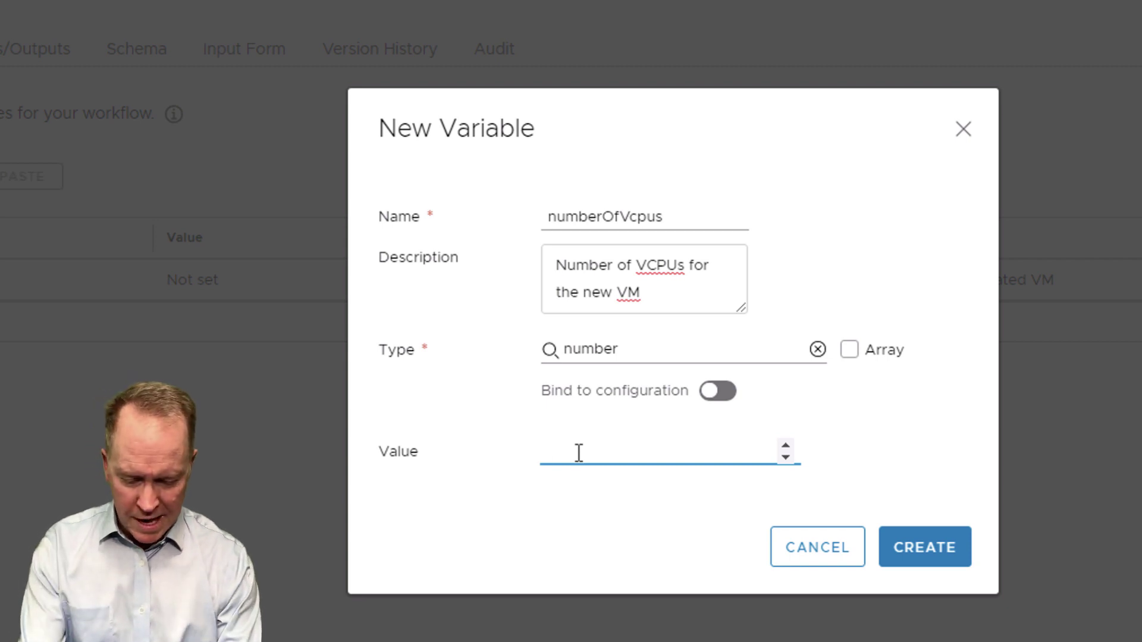
{"action": "type", "text": "1"}
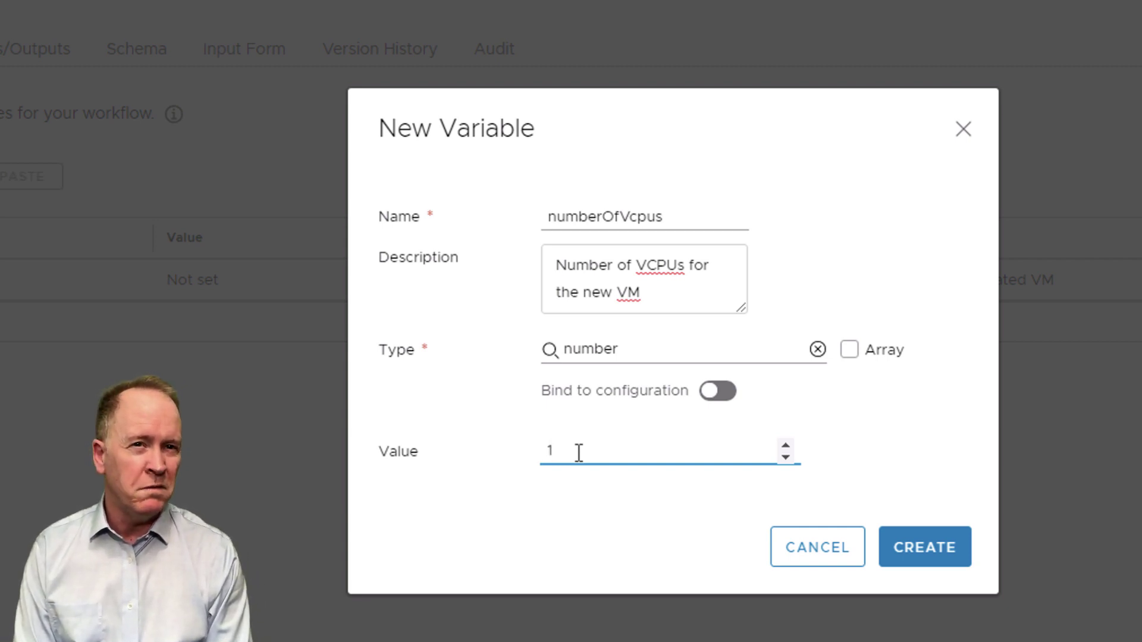
{"action": "left_click", "coordinate": [925, 549]}
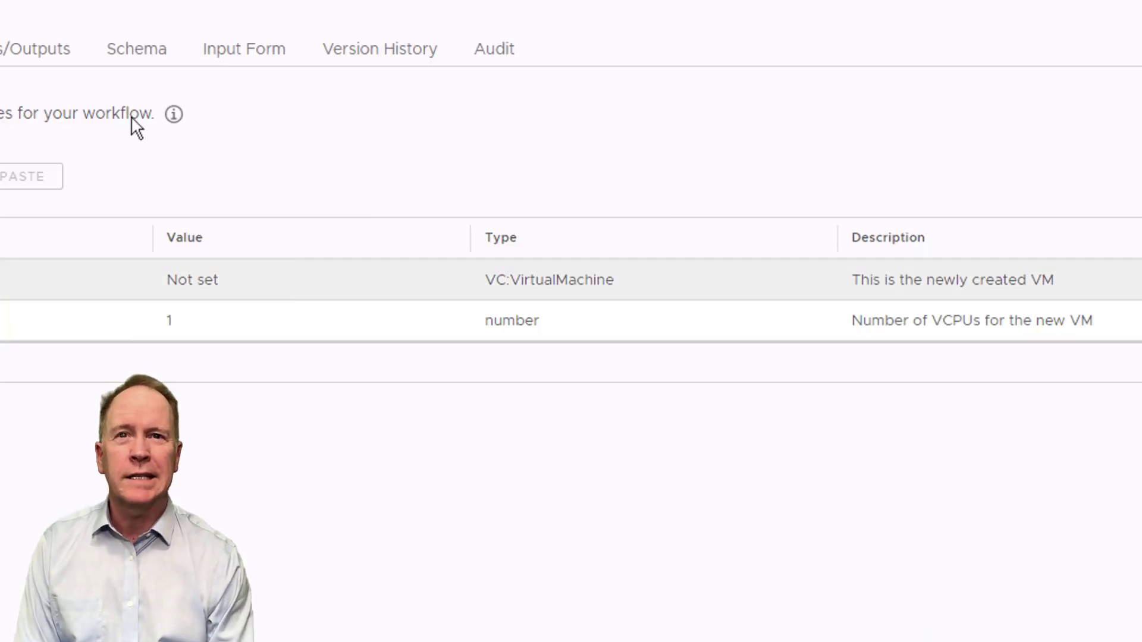
Step: Bind the vmNbOfCpus input of the Create one VM schema element to the numberOfVcpus variable
{"action": "left_click", "coordinate": [141, 52]}
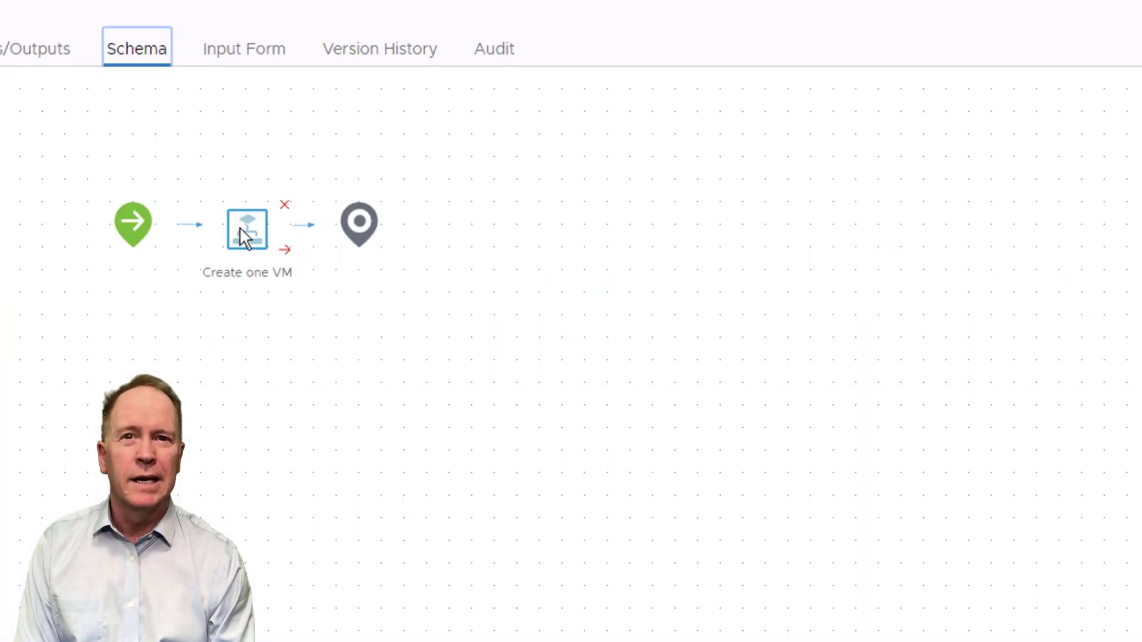
{"action": "left_click", "coordinate": [244, 231]}
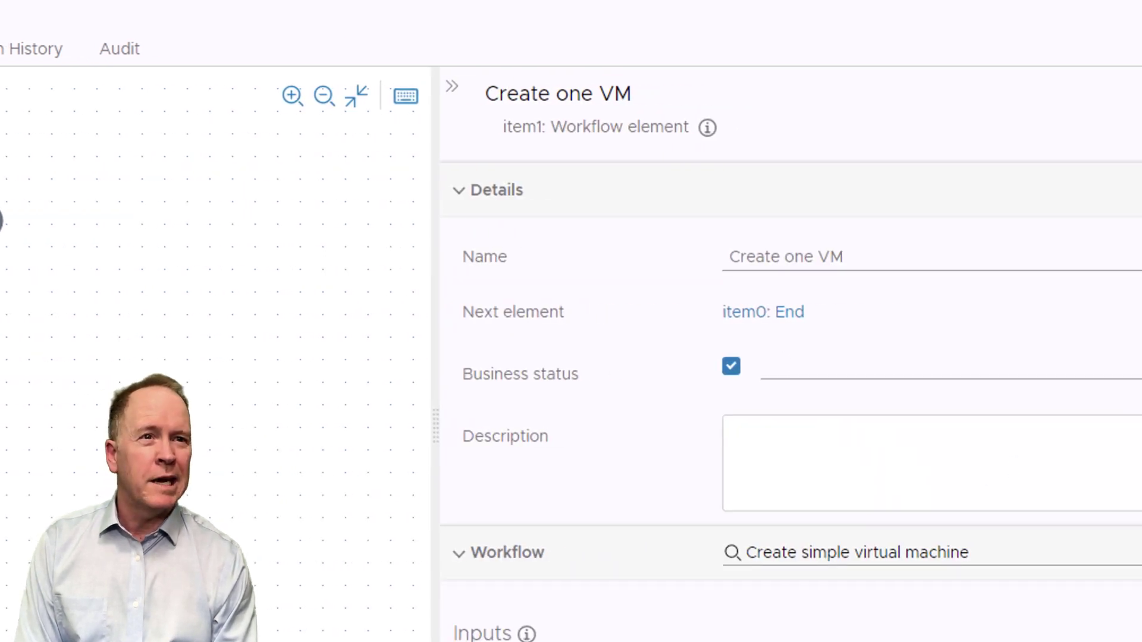
{"action": "scroll", "coordinate": [791, 357], "scroll_direction": "down", "scroll_amount": 5}
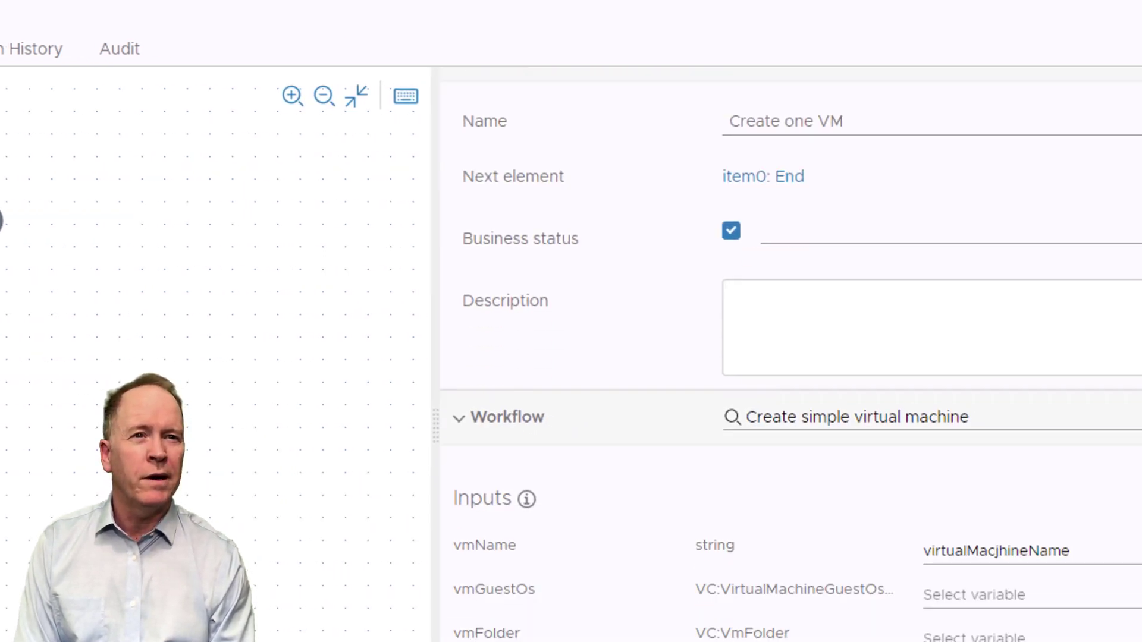
{"action": "scroll", "coordinate": [792, 357], "scroll_direction": "down", "scroll_amount": 2}
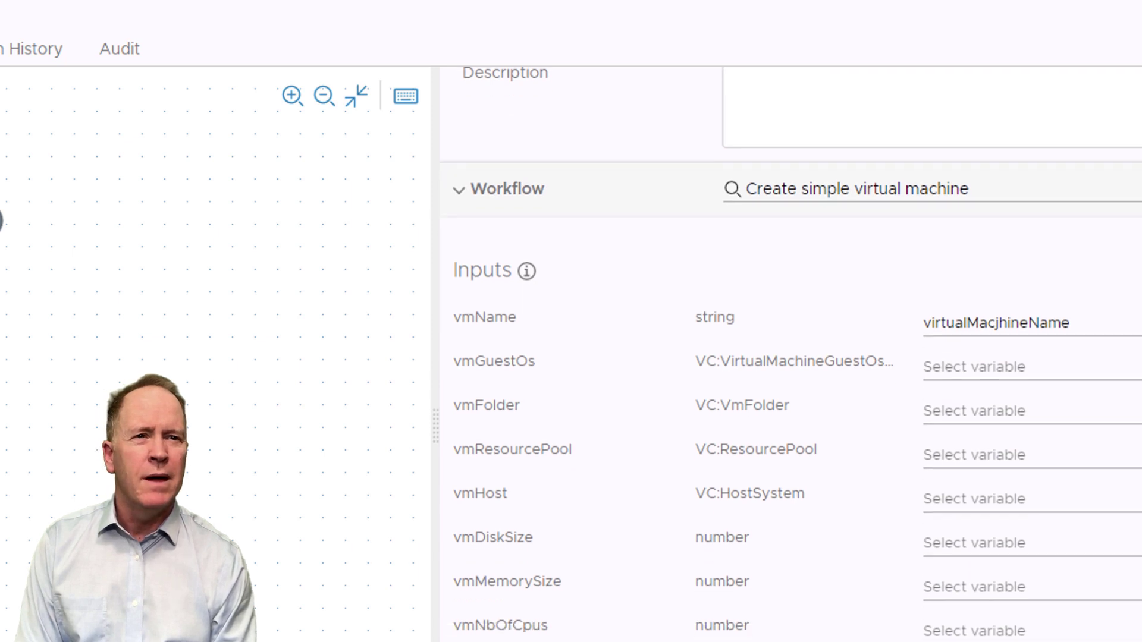
{"action": "scroll", "coordinate": [792, 357], "scroll_direction": "down", "scroll_amount": 1}
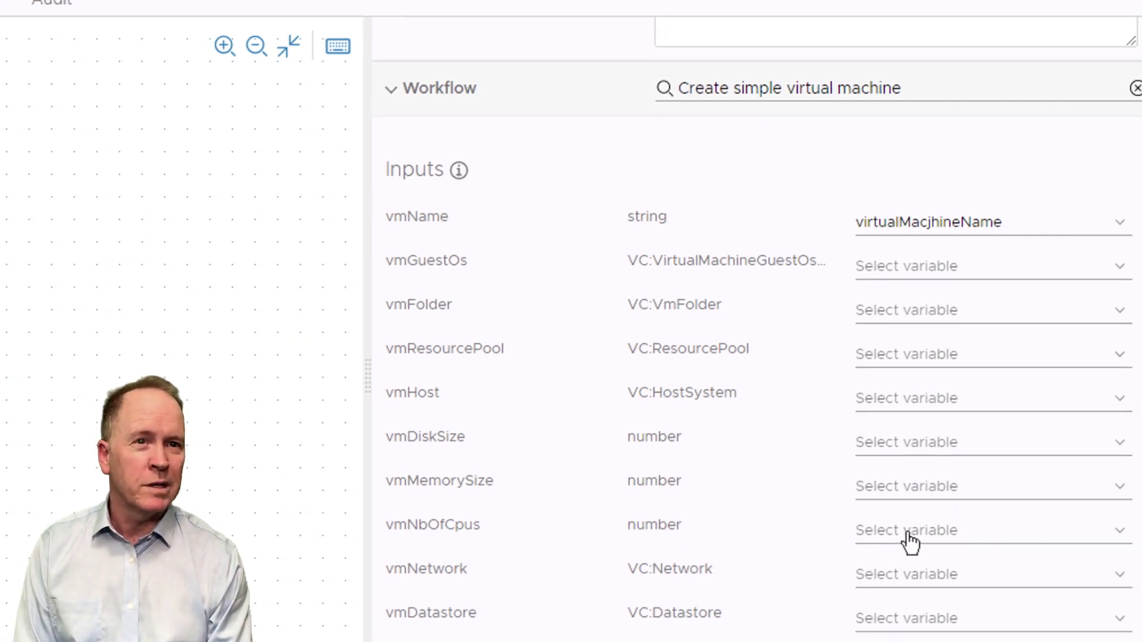
{"action": "left_click", "coordinate": [909, 541]}
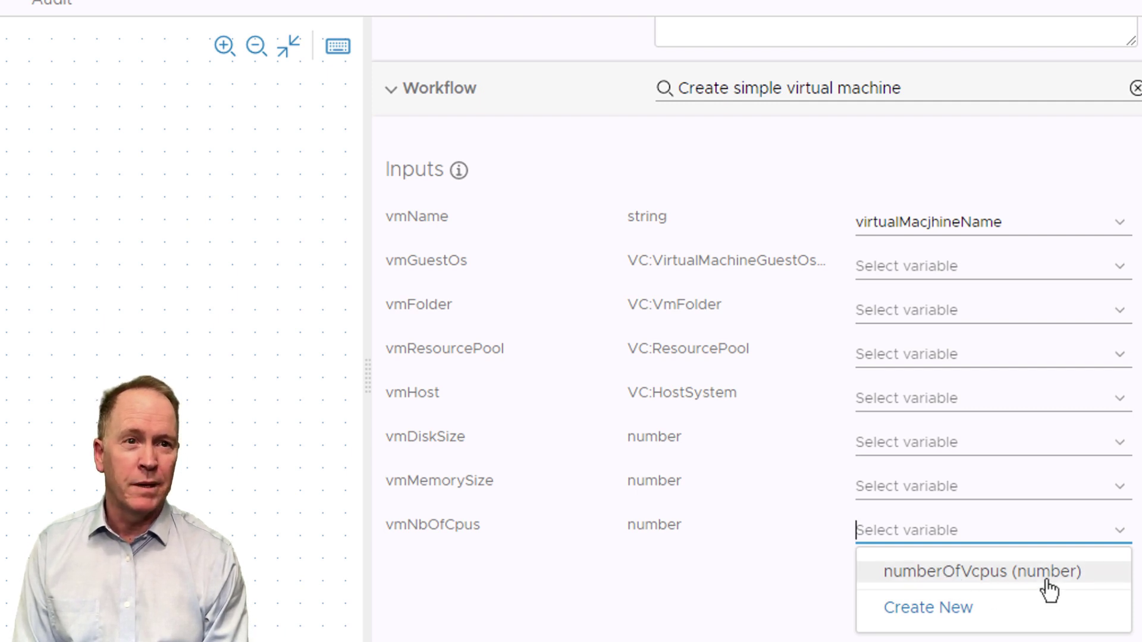
{"action": "left_click", "coordinate": [946, 576]}
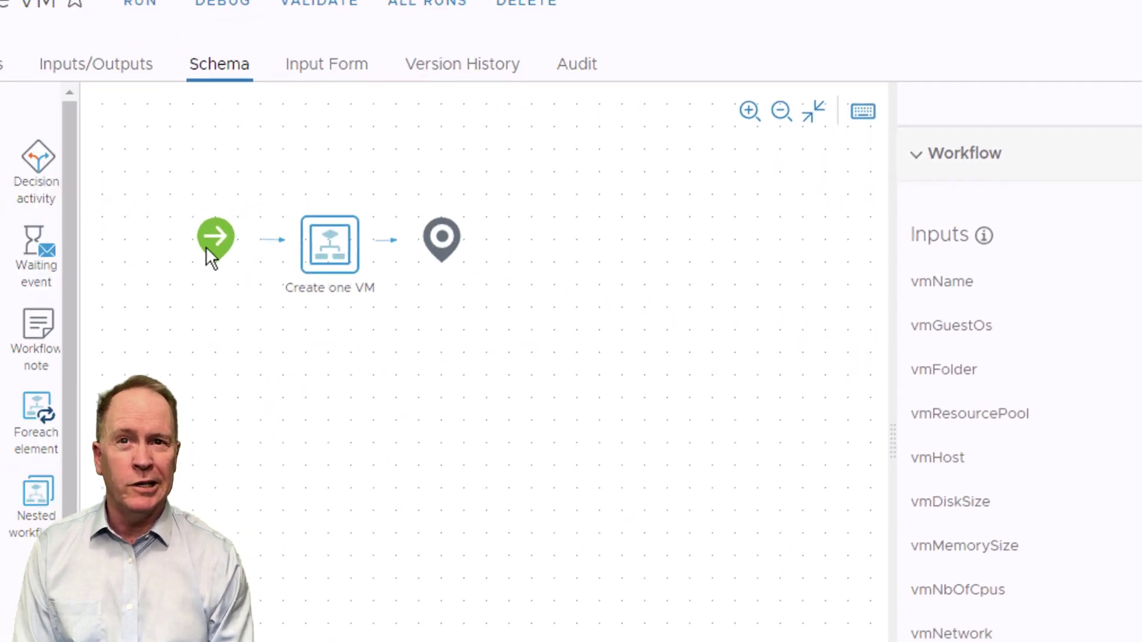
{"action": "left_click", "coordinate": [161, 89]}
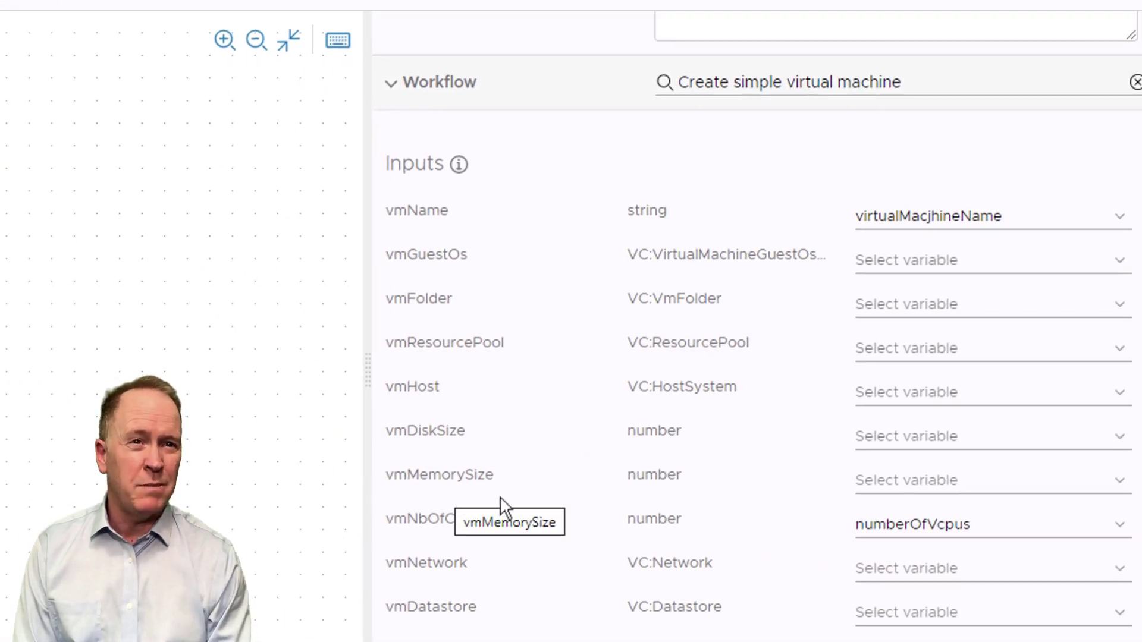
Step: Create a new number variable vmMemorySize with the value 1024 for the vmMemorySize input, leaving its description empty
{"action": "left_click", "coordinate": [907, 491]}
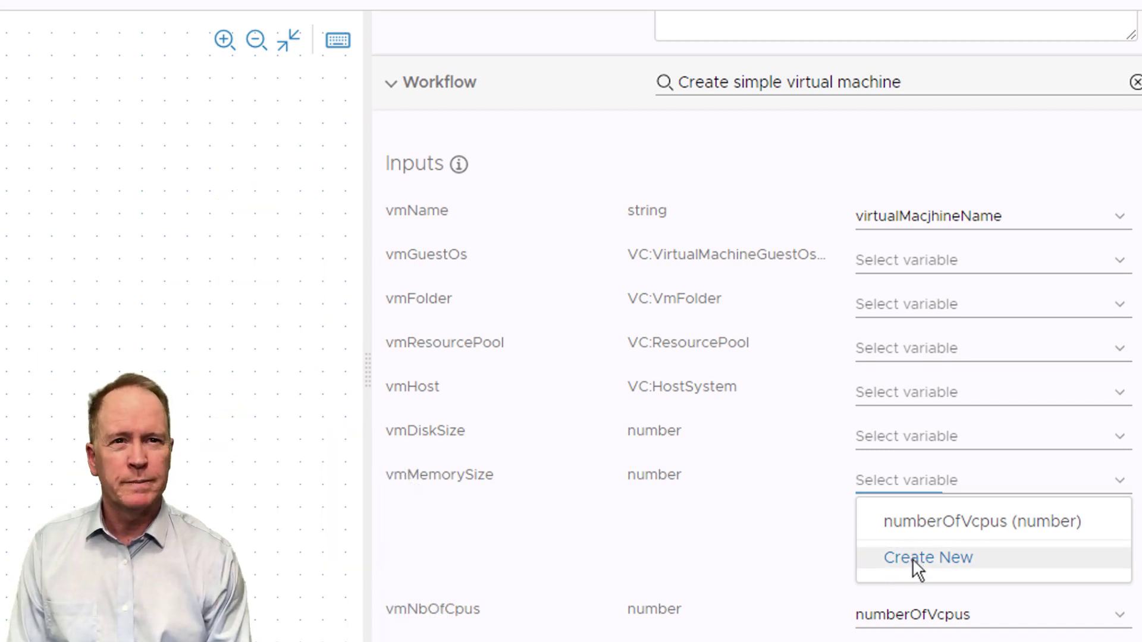
{"action": "left_click", "coordinate": [914, 563]}
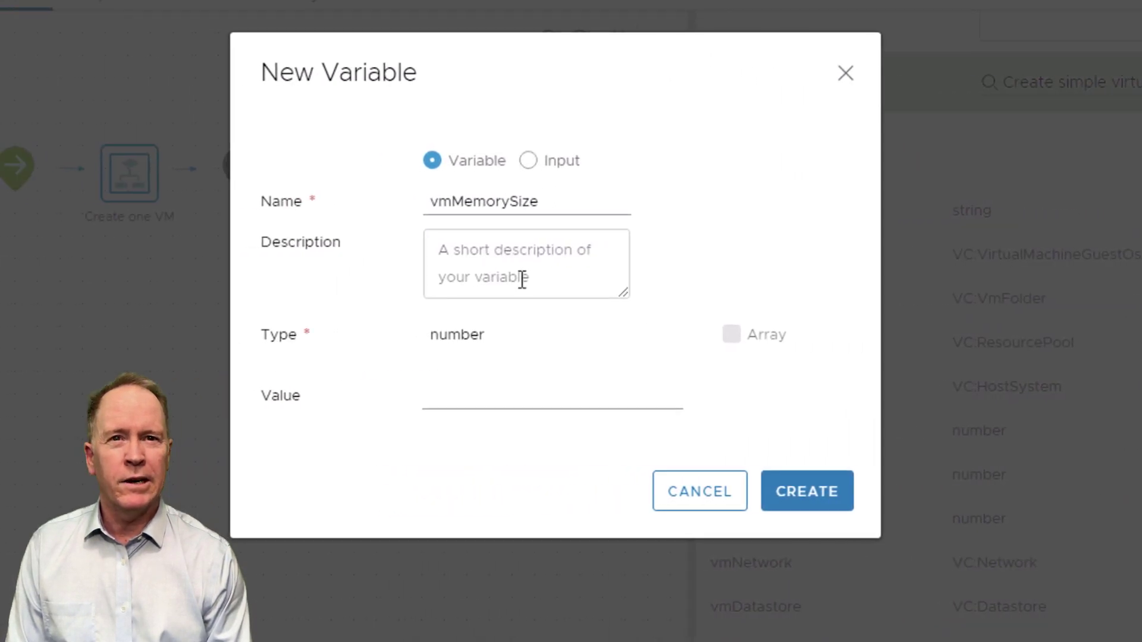
{"action": "left_click", "coordinate": [464, 268]}
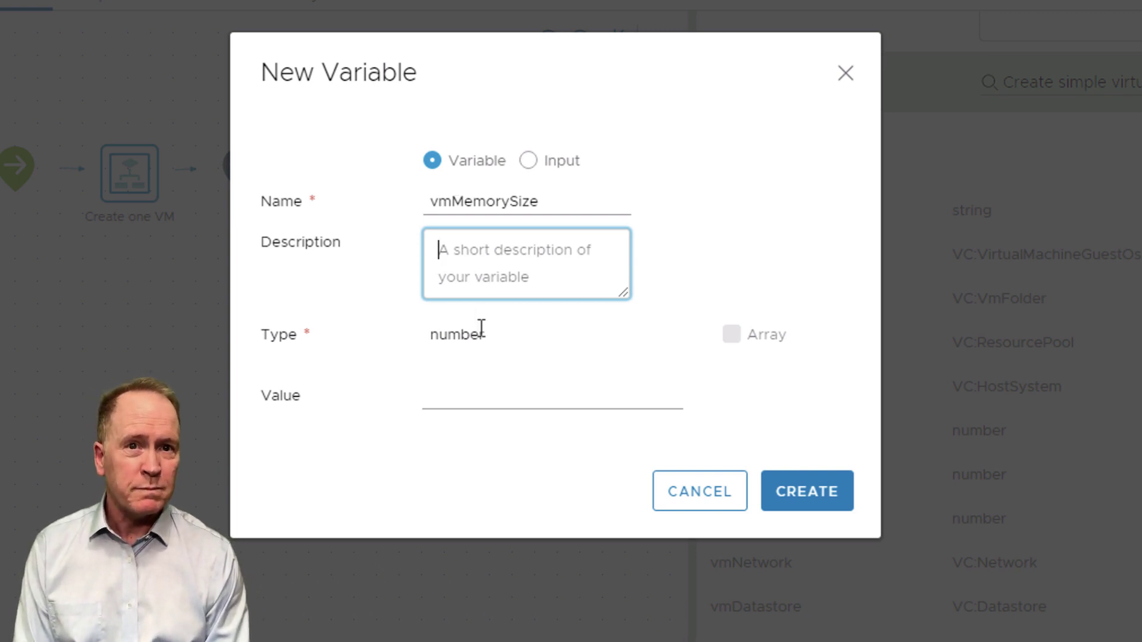
{"action": "left_click", "coordinate": [483, 392]}
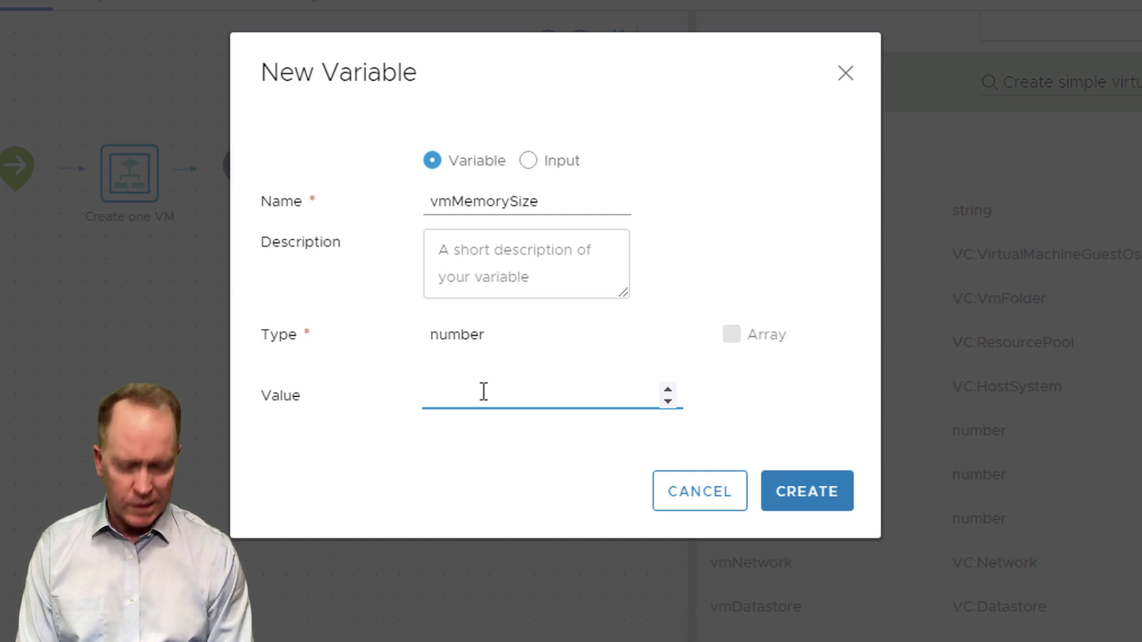
{"action": "type", "text": "1024"}
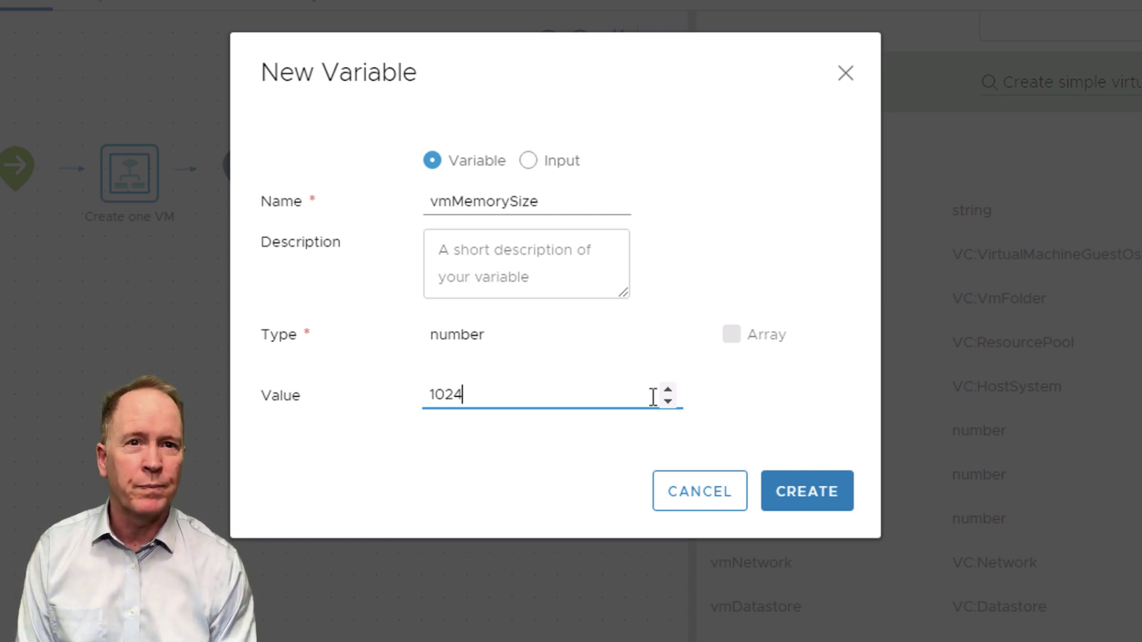
{"action": "left_click", "coordinate": [836, 497]}
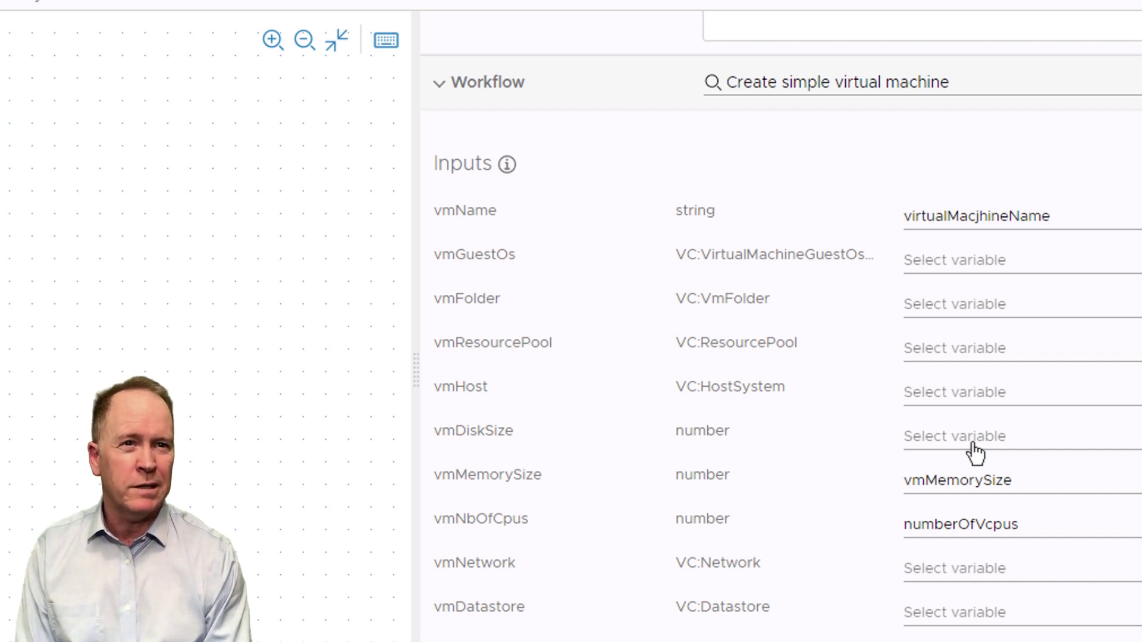
Step: Create a new number variable vmDiskSize with the value 100 for the vmDiskSize input
{"action": "left_click", "coordinate": [972, 444]}
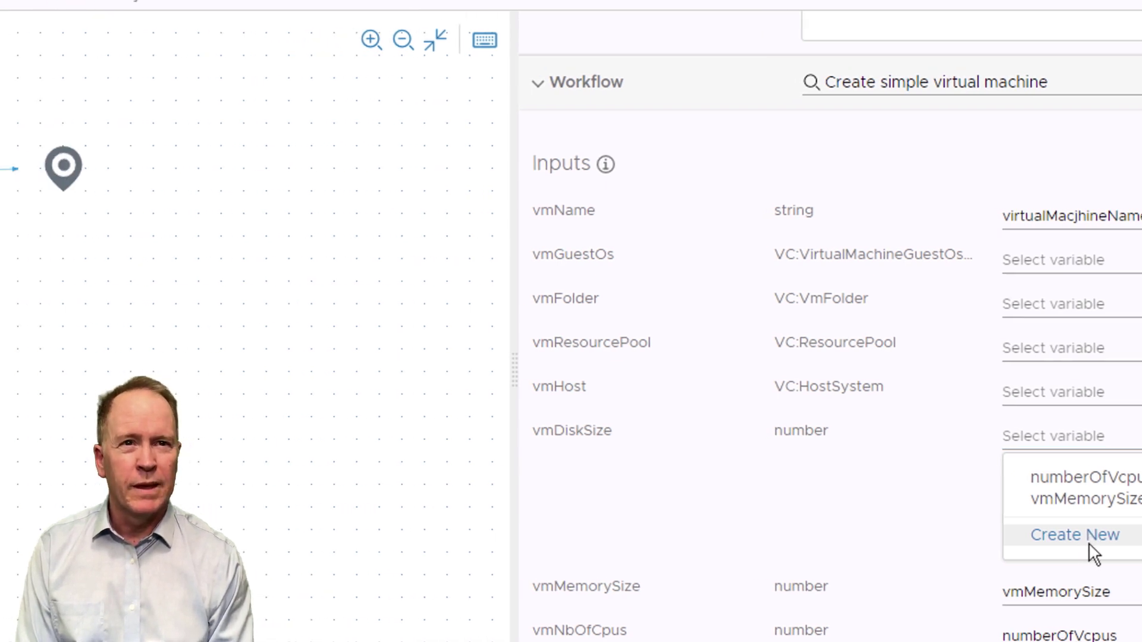
{"action": "left_click", "coordinate": [993, 552]}
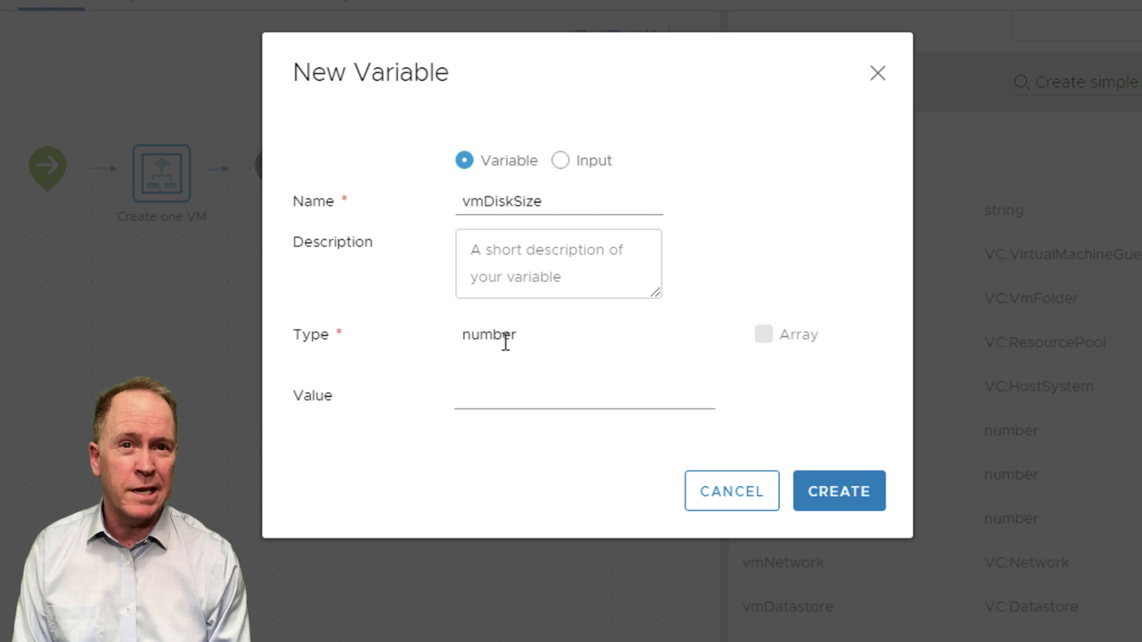
{"action": "left_click", "coordinate": [503, 398]}
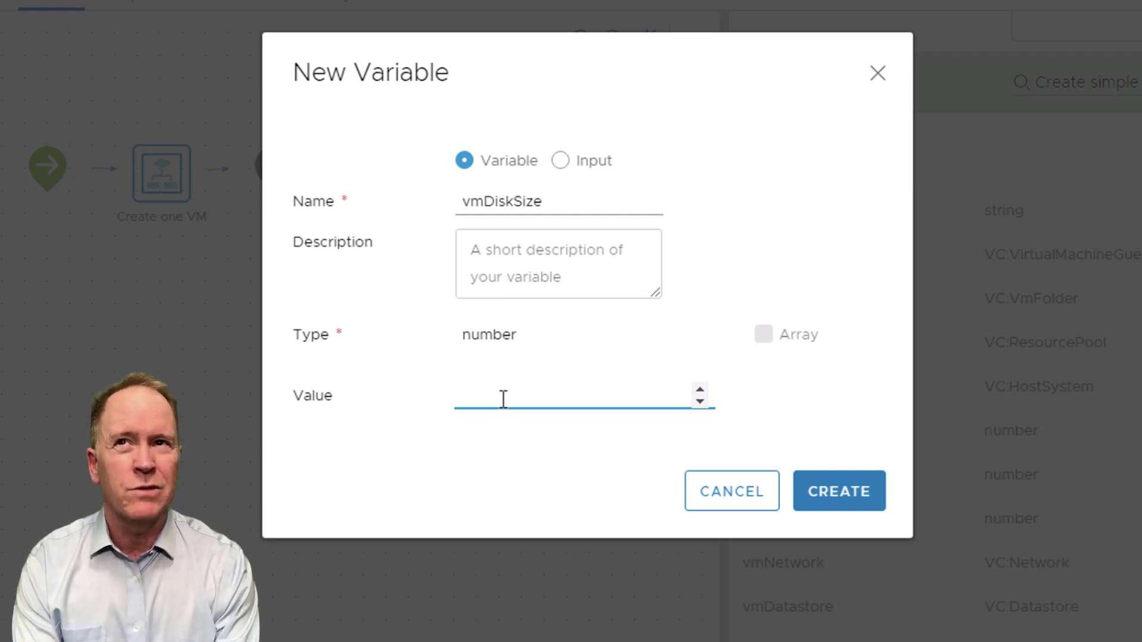
{"action": "type", "text": "100"}
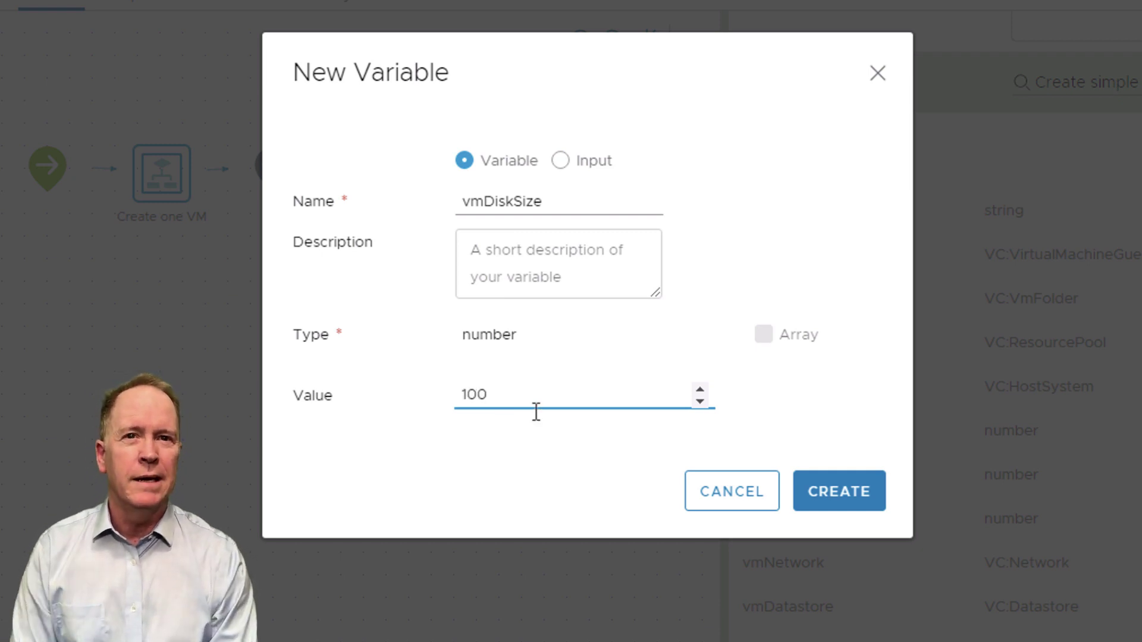
{"action": "left_click", "coordinate": [862, 503]}
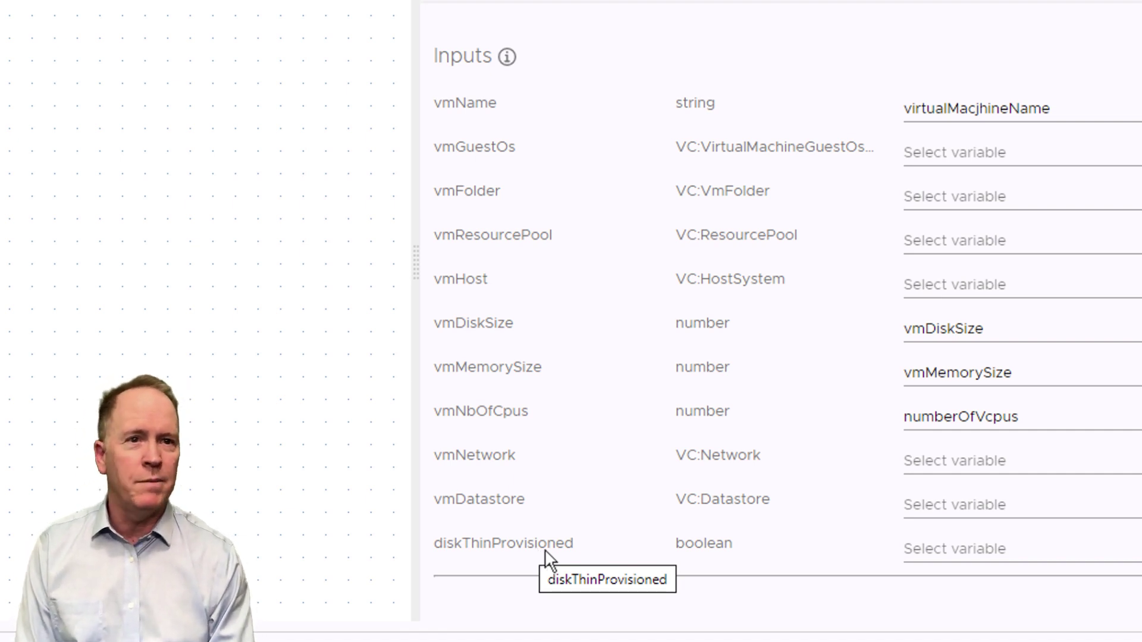
Step: Create a new boolean variable diskThinProvisioned for the diskThinProvisioned input, with its value checked as true
{"action": "left_click", "coordinate": [931, 562]}
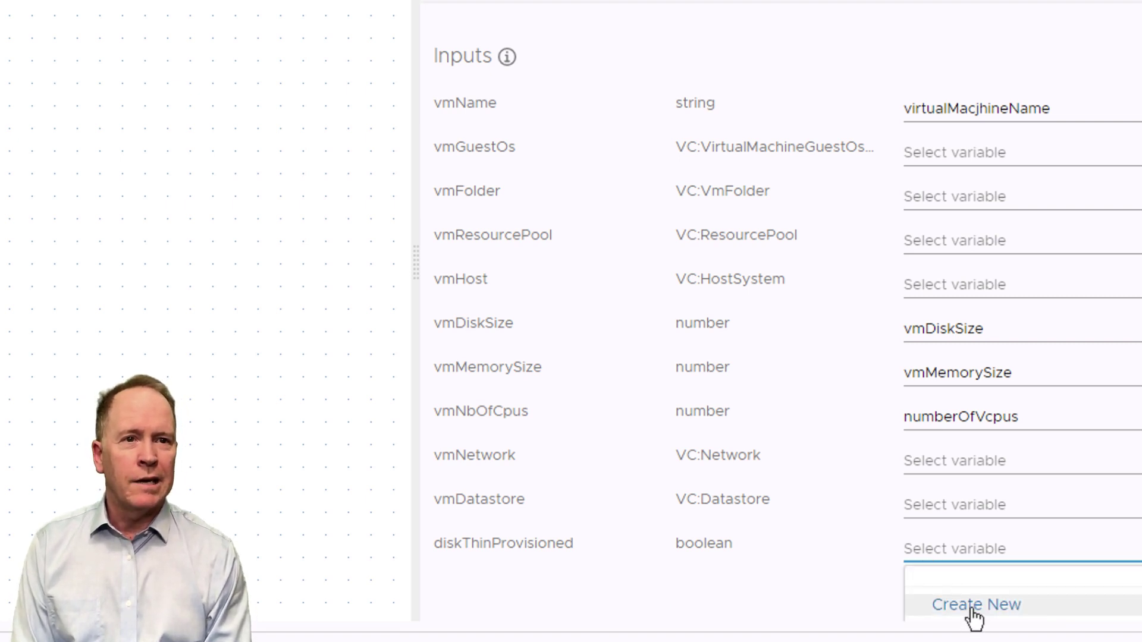
{"action": "left_click", "coordinate": [975, 605]}
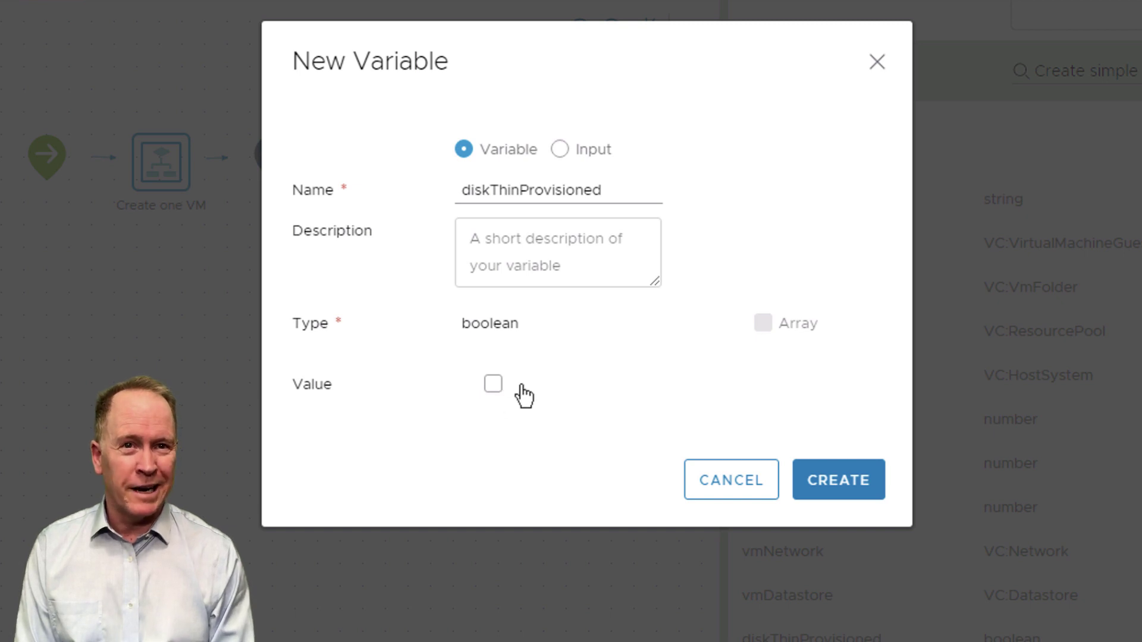
{"action": "left_click", "coordinate": [498, 386]}
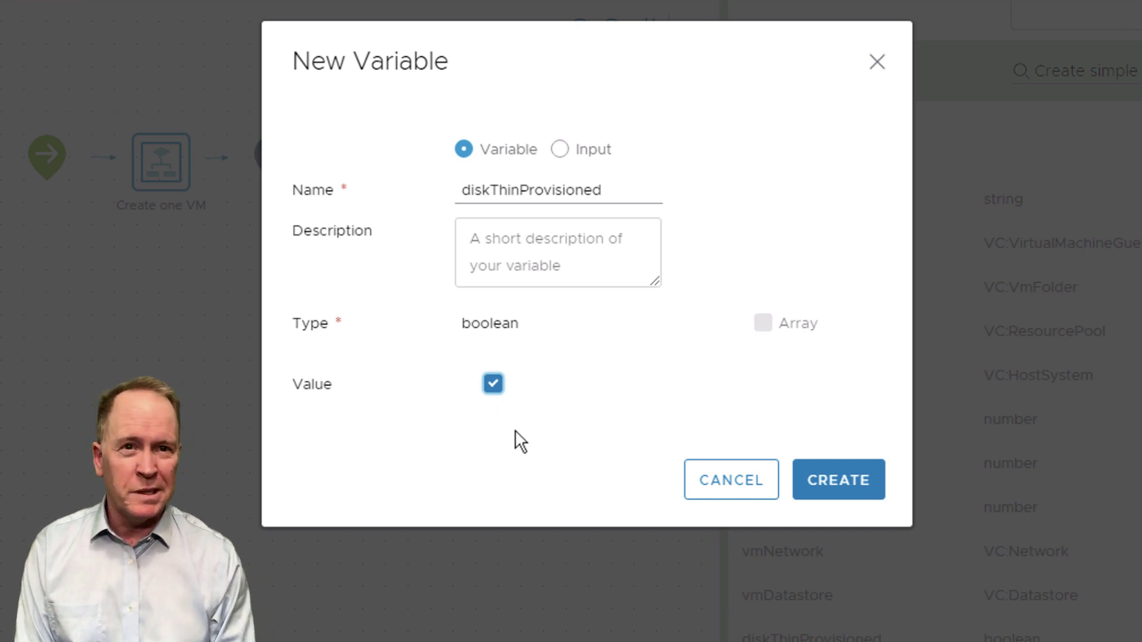
{"action": "left_click", "coordinate": [493, 385]}
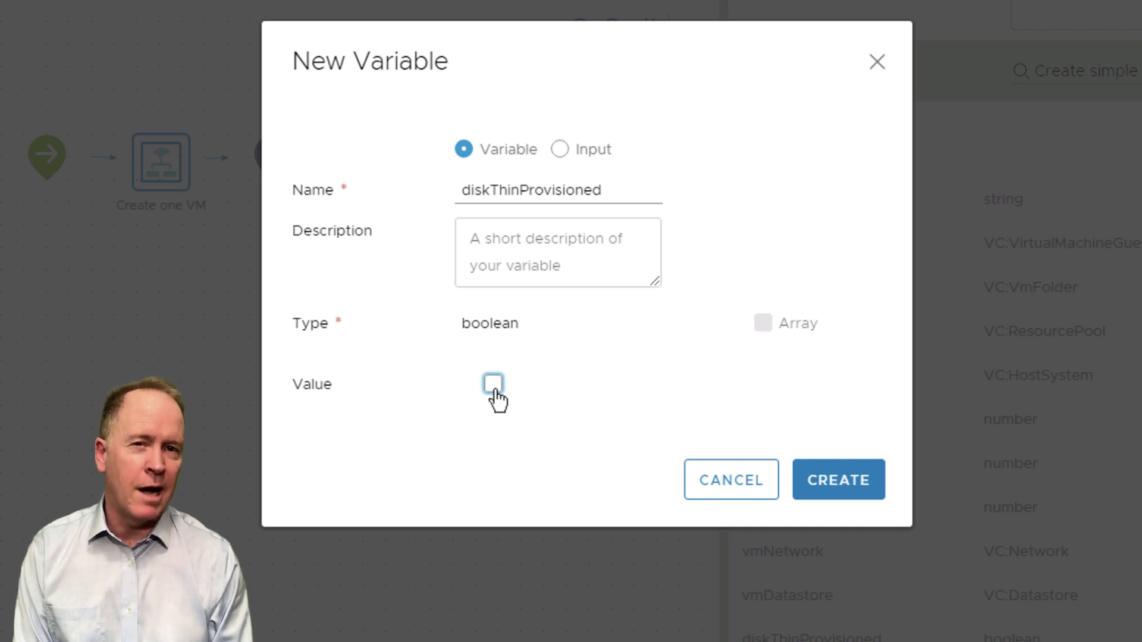
{"action": "left_click", "coordinate": [494, 386]}
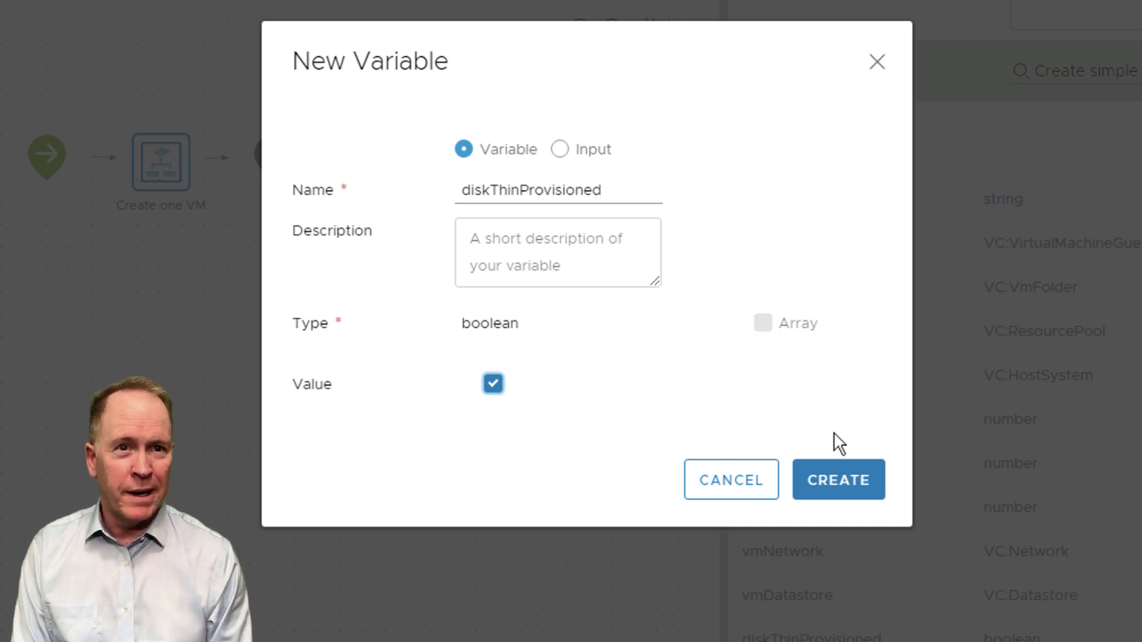
{"action": "left_click", "coordinate": [840, 488]}
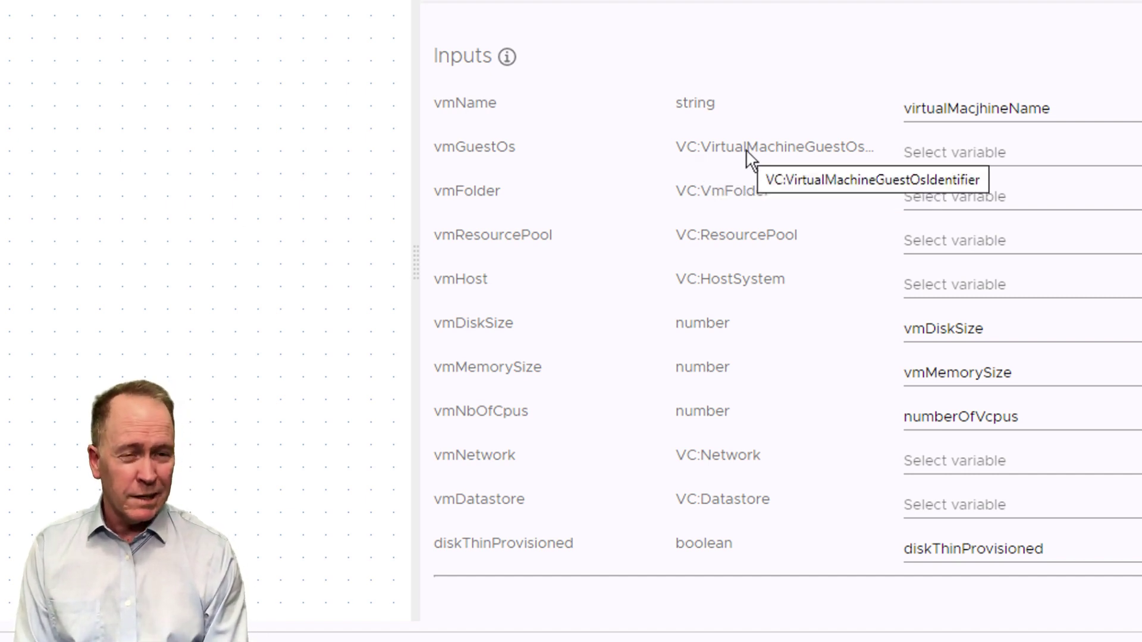
Step: Start a new variable named vmGuestOs for the vmGuestOs input and begin choosing its value
{"action": "left_click", "coordinate": [971, 160]}
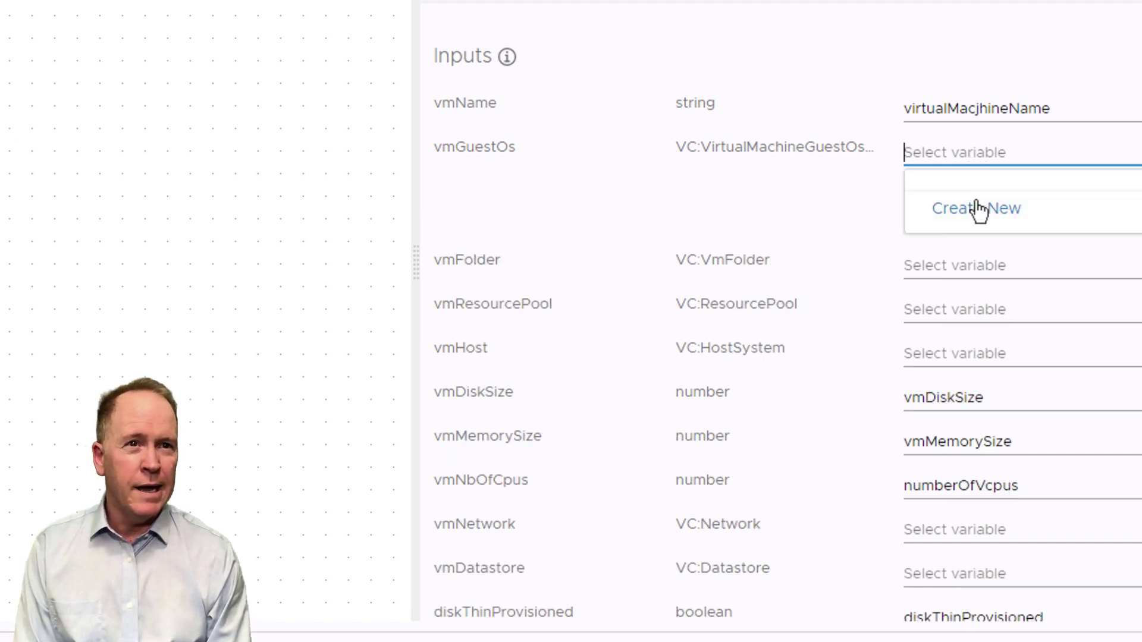
{"action": "left_click", "coordinate": [976, 209]}
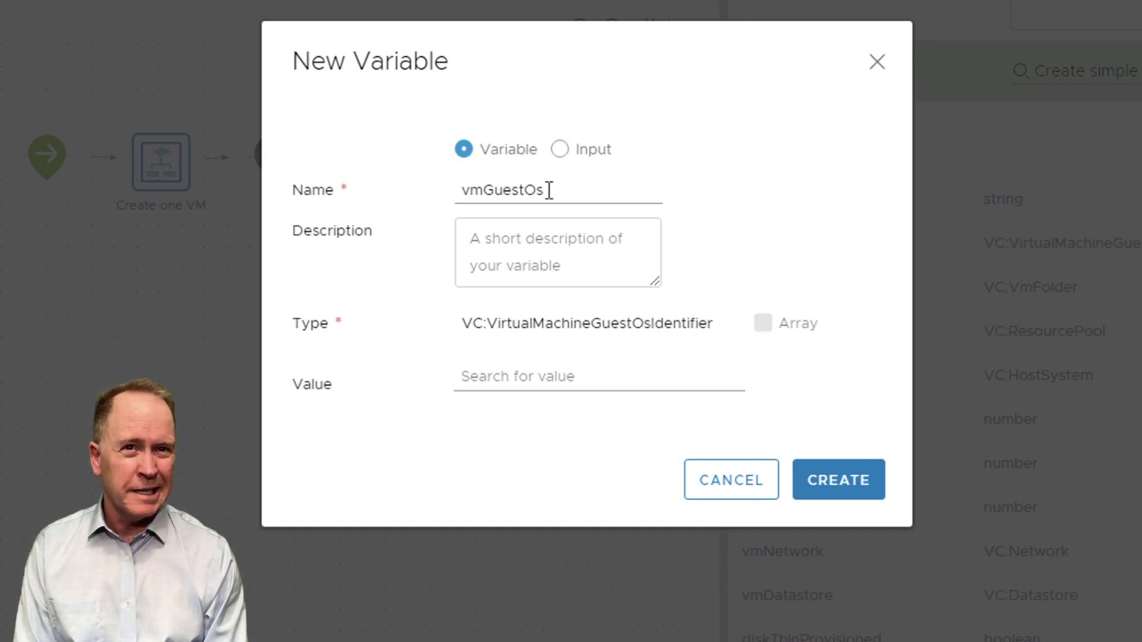
{"action": "left_click", "coordinate": [576, 379]}
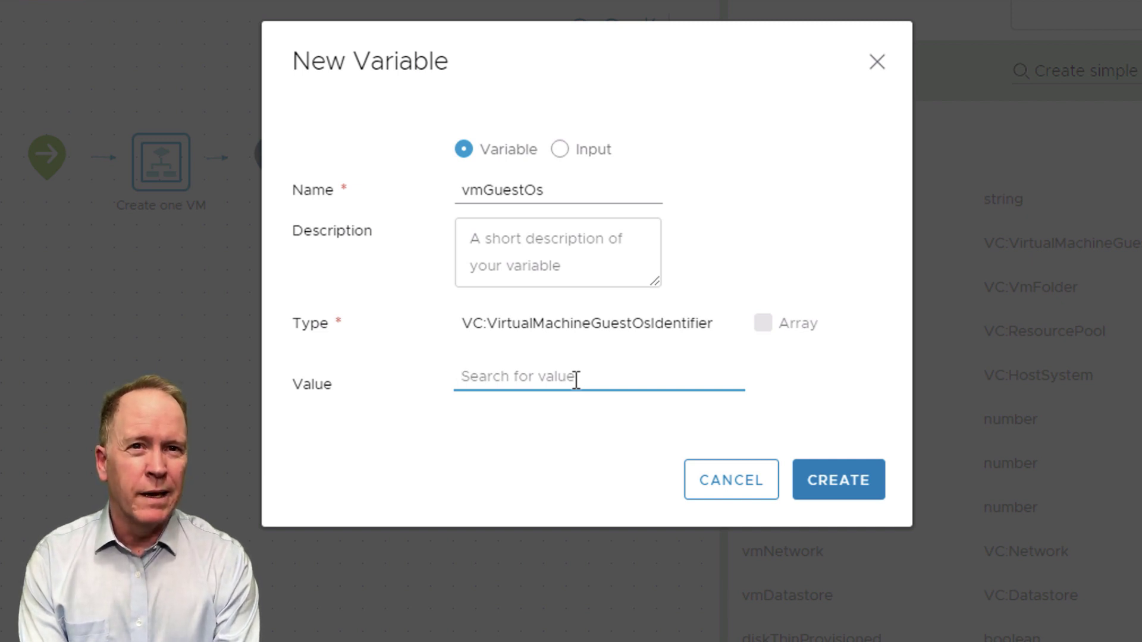
Step: Search the guest OS identifiers for "win" and for "lin", and clear each search
{"action": "type", "text": "win"}
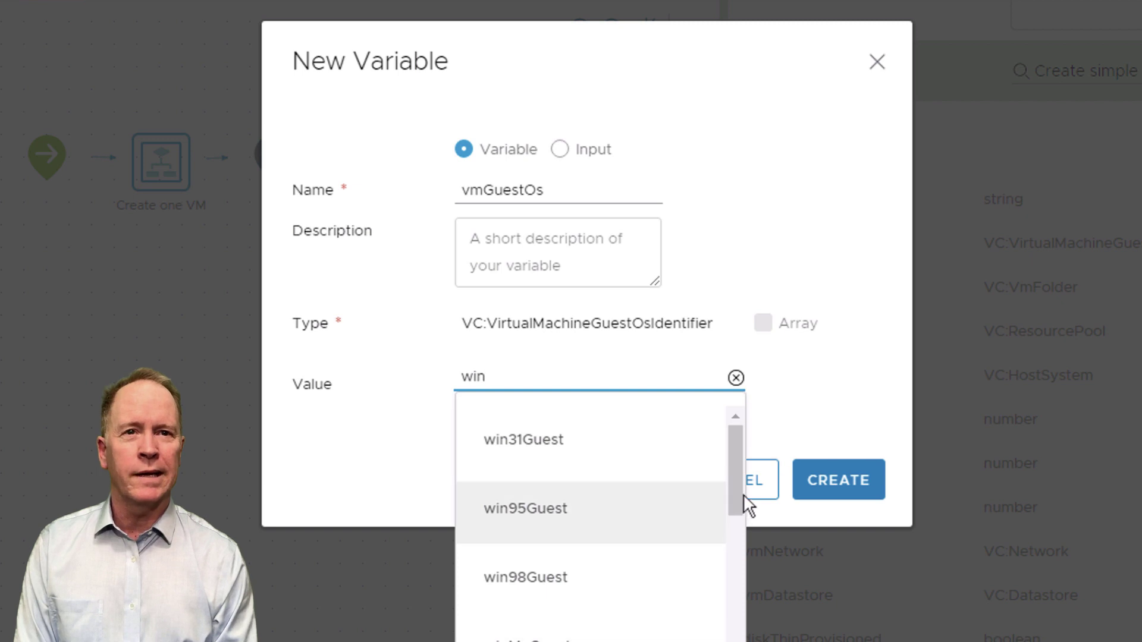
{"action": "left_click_drag", "start_coordinate": [737, 494], "coordinate": [745, 608]}
{"action": "scroll", "coordinate": [725, 530], "scroll_direction": "up", "scroll_amount": 5}
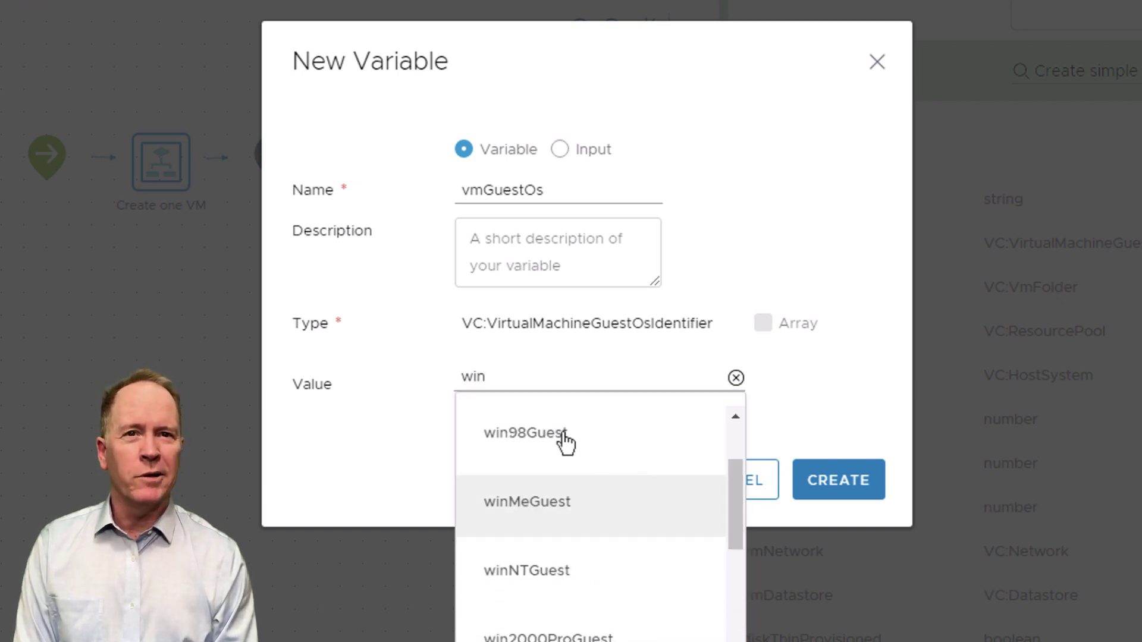
{"action": "left_click", "coordinate": [544, 380]}
{"action": "key", "text": "BackSpace"}
{"action": "key", "text": "BackSpace"}
{"action": "key", "text": "BackSpace"}
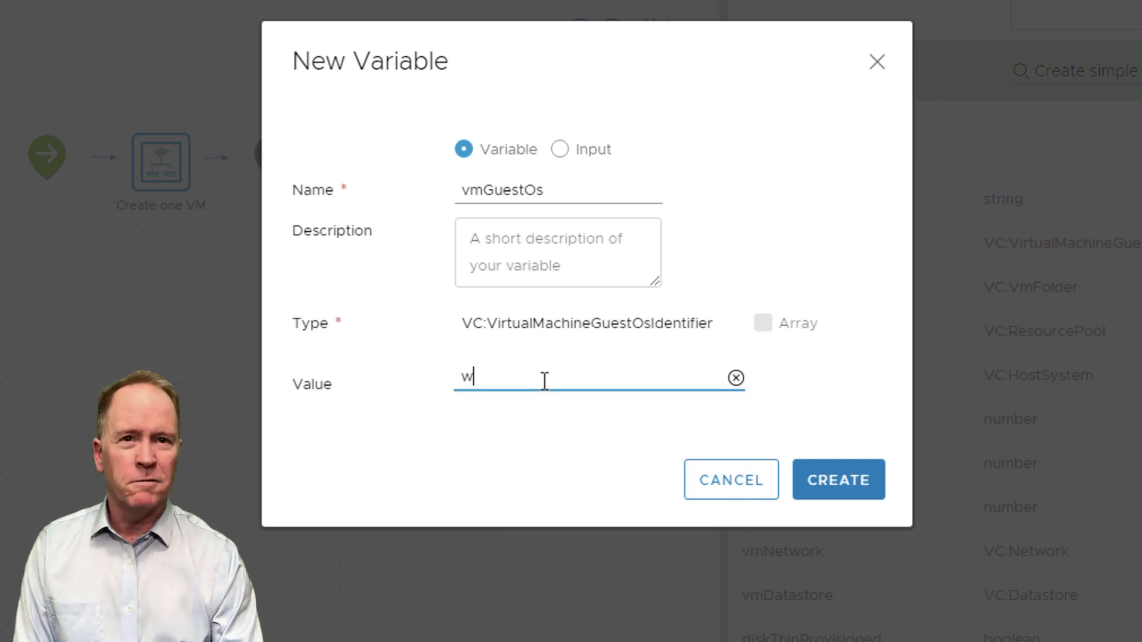
{"action": "type", "text": "lin"}
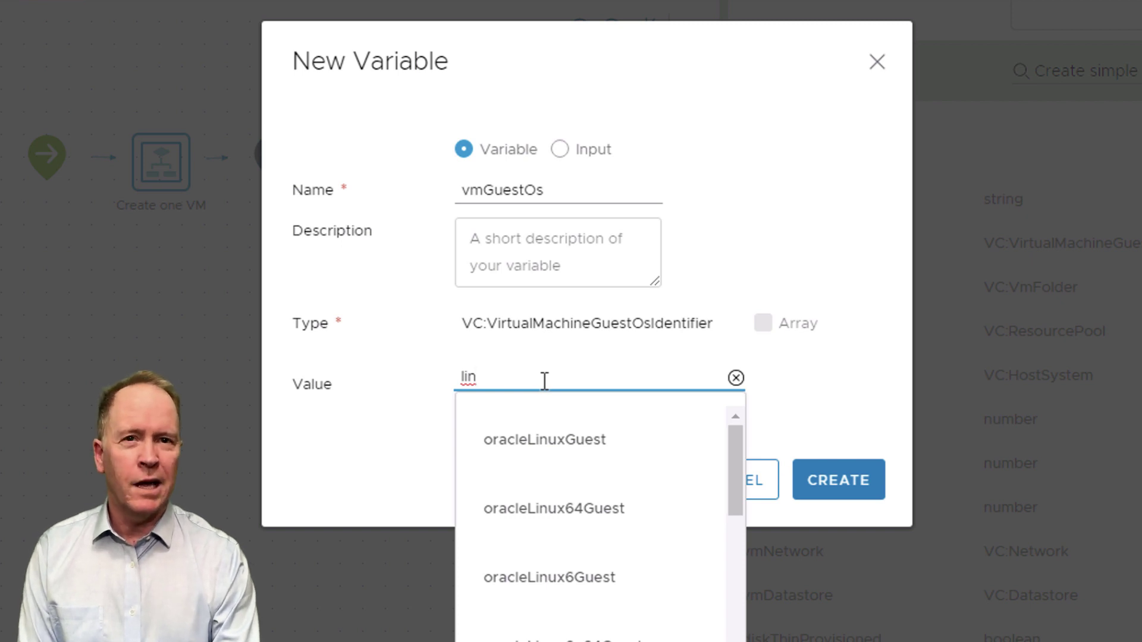
{"action": "key", "text": "BackSpace"}
{"action": "key", "text": "BackSpace"}
{"action": "key", "text": "BackSpace"}
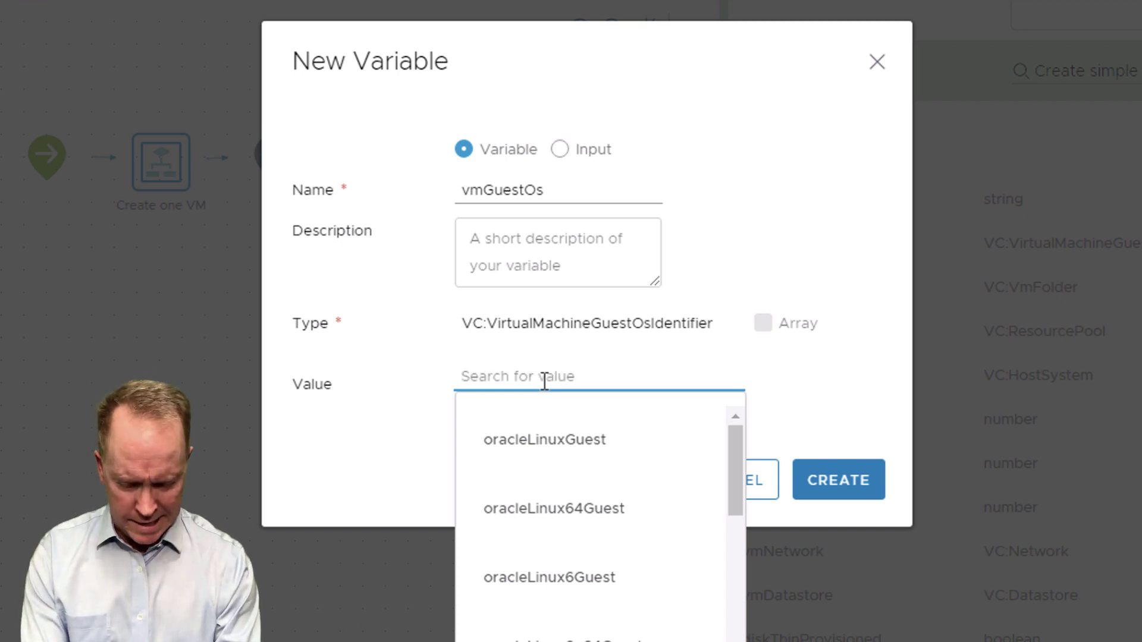
Step: Search the guest OS identifiers for "dos", set the vmGuestOs value to dosGuest, and create the variable
{"action": "type", "text": "dos"}
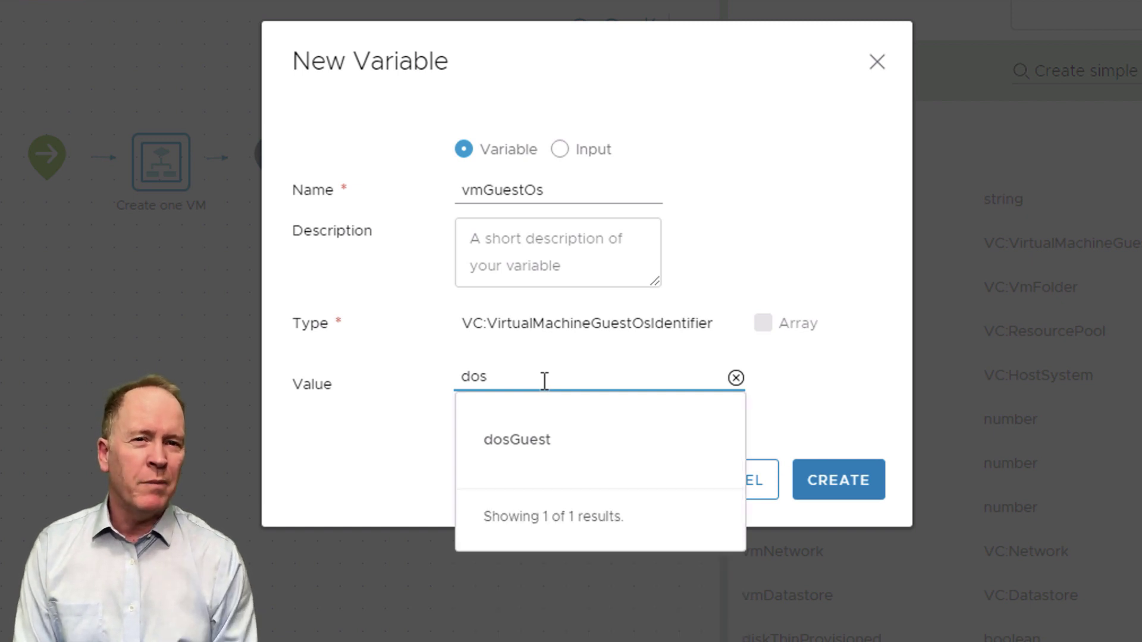
{"action": "left_click", "coordinate": [538, 443]}
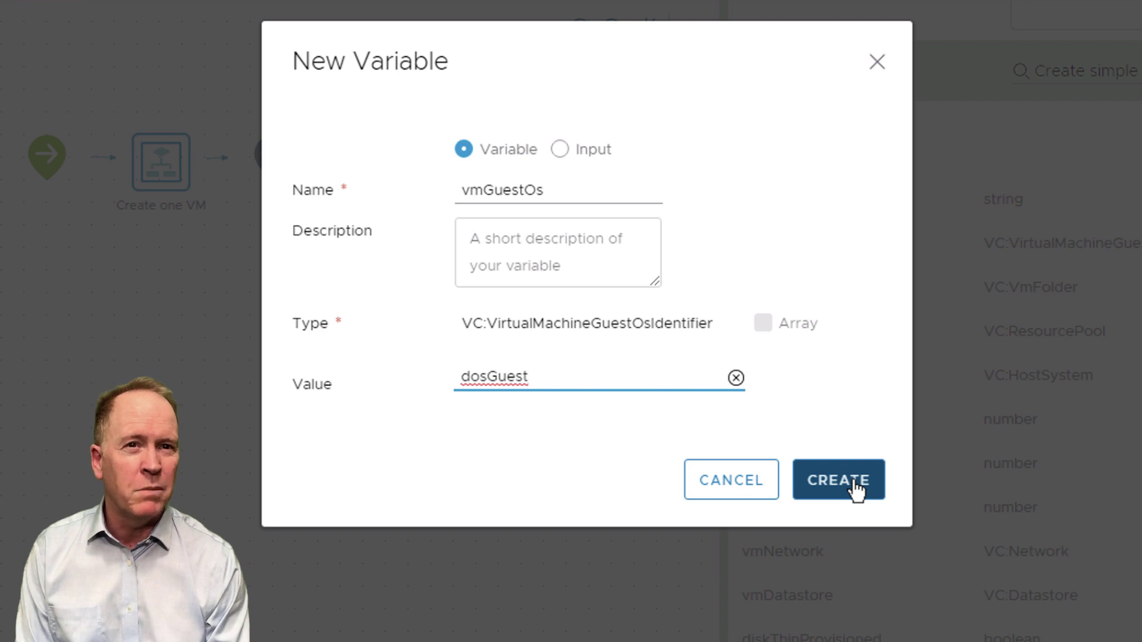
{"action": "left_click", "coordinate": [857, 489]}
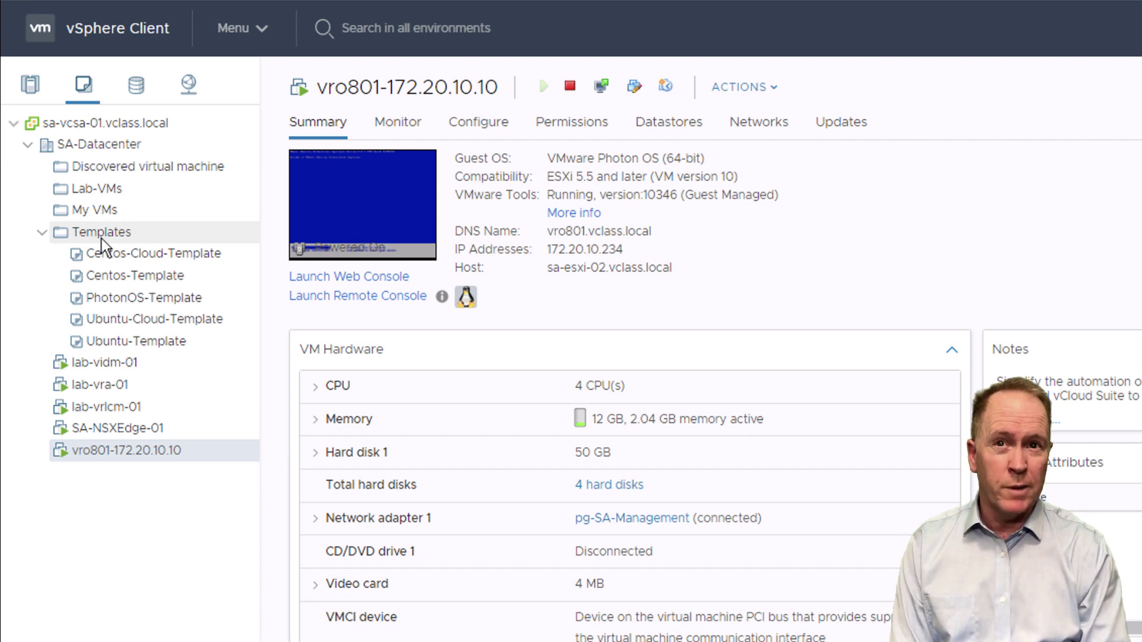
Step: Select the My VMs folder in the vSphere Client inventory, and start a new vmFolder variable for the workflow's vmFolder input
{"action": "left_click", "coordinate": [120, 212]}
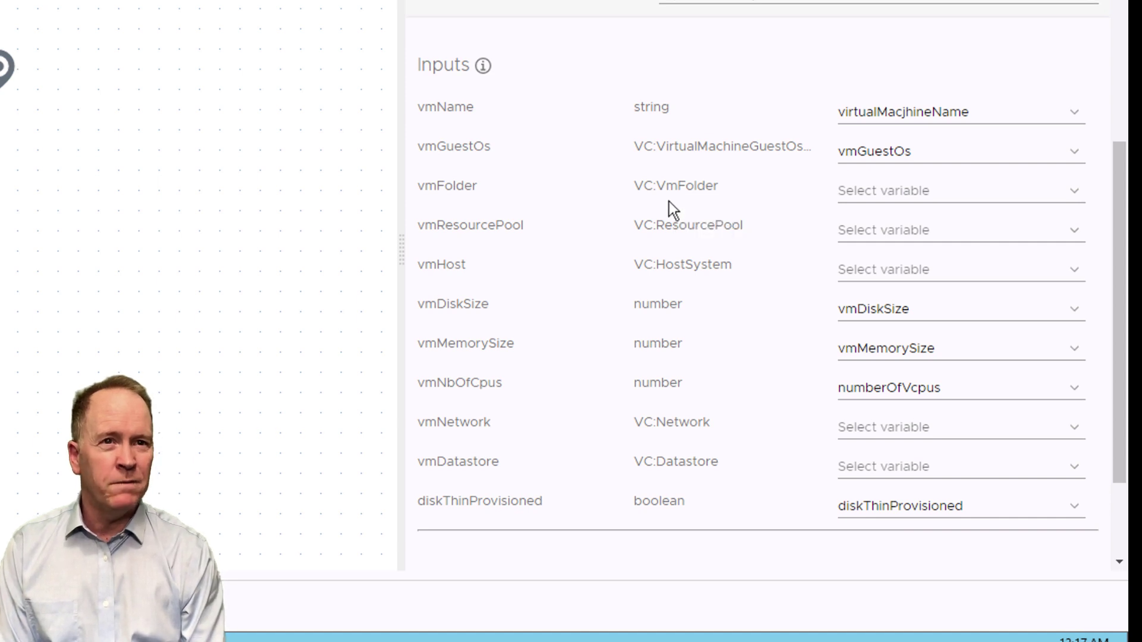
{"action": "left_click", "coordinate": [888, 202]}
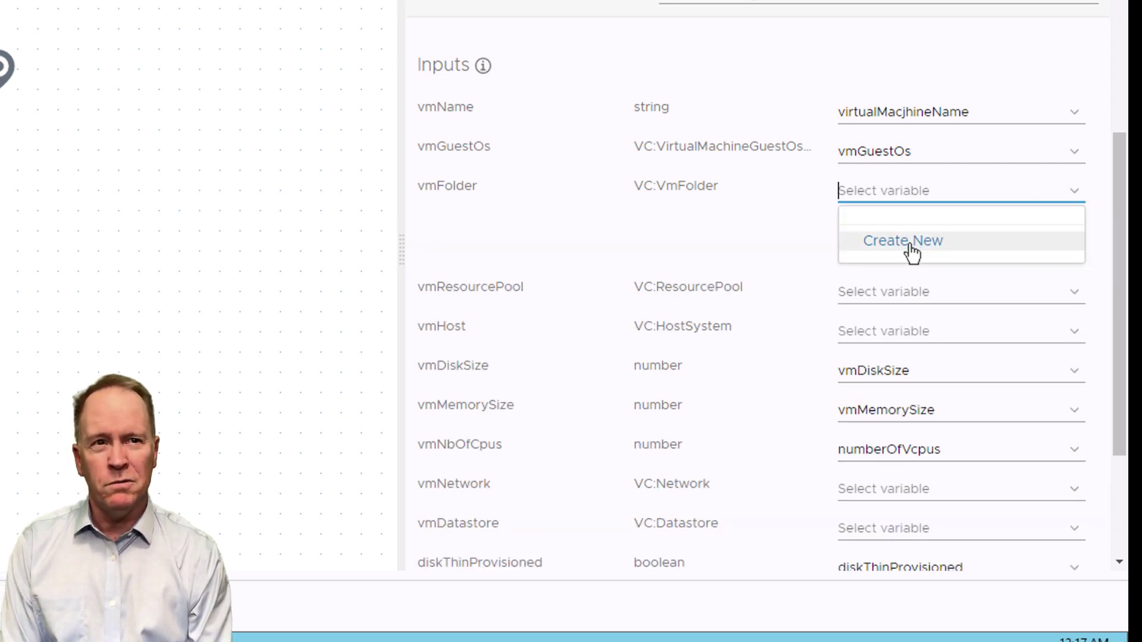
{"action": "left_click", "coordinate": [1038, 292]}
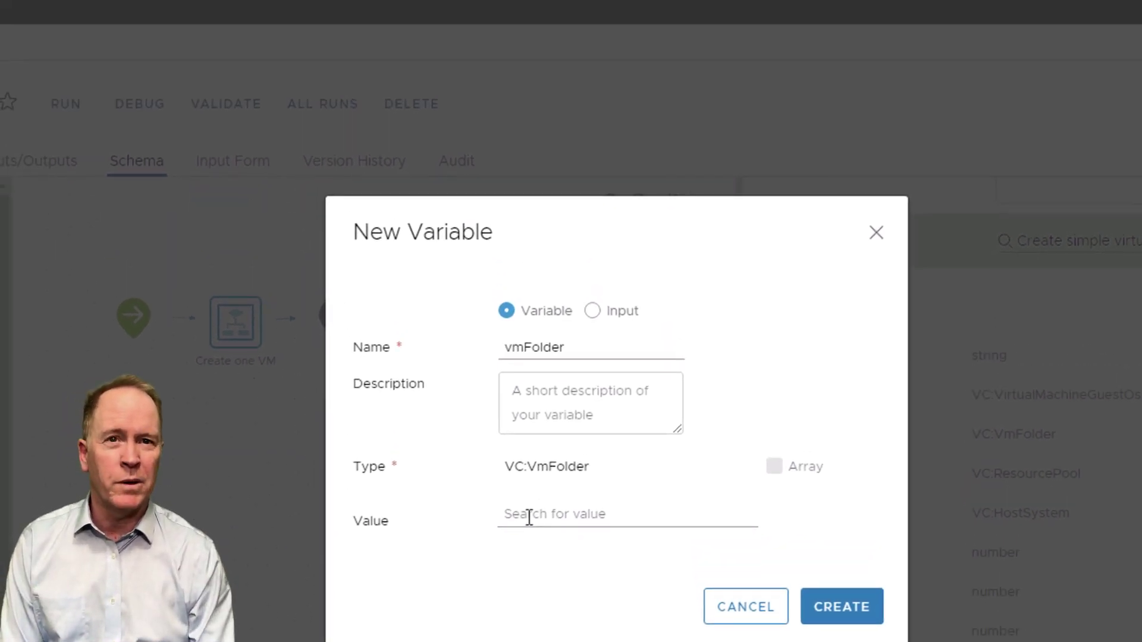
Step: Begin choosing the vmFolder variable's value and expand the vCenter inventory down to the contents of SA-Datacenter
{"action": "left_click", "coordinate": [529, 517]}
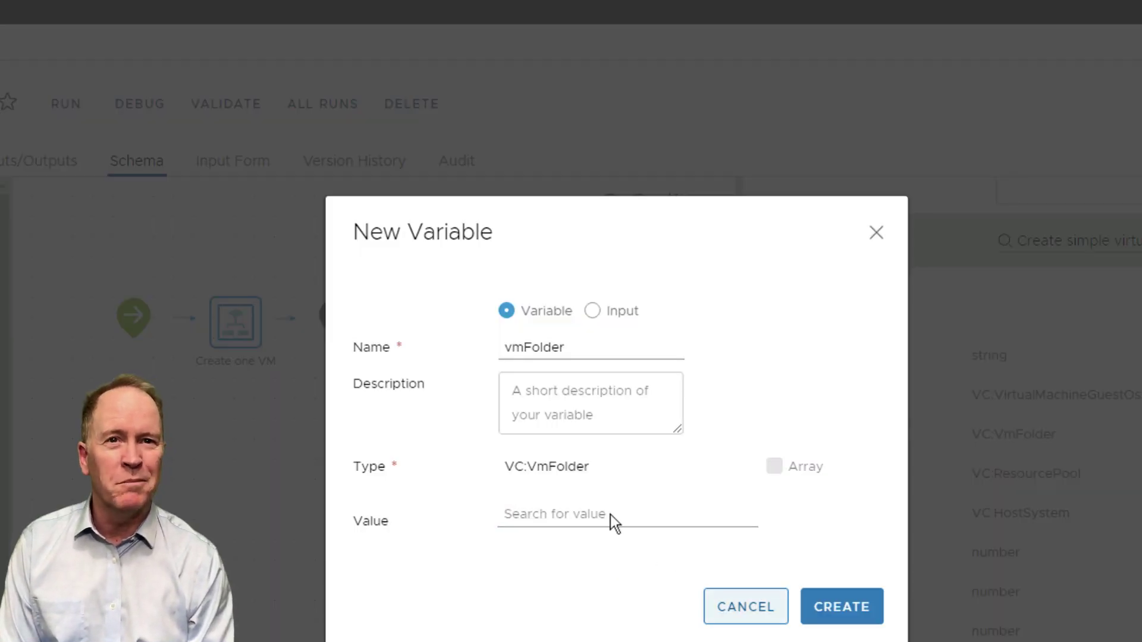
{"action": "left_click", "coordinate": [546, 514]}
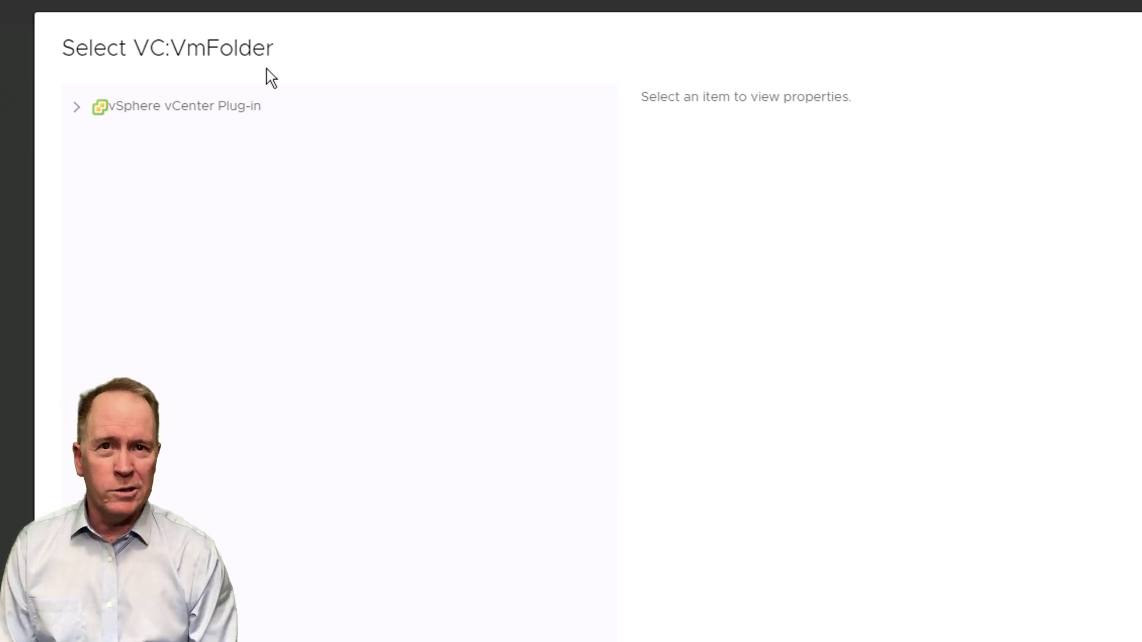
{"action": "left_click", "coordinate": [76, 107]}
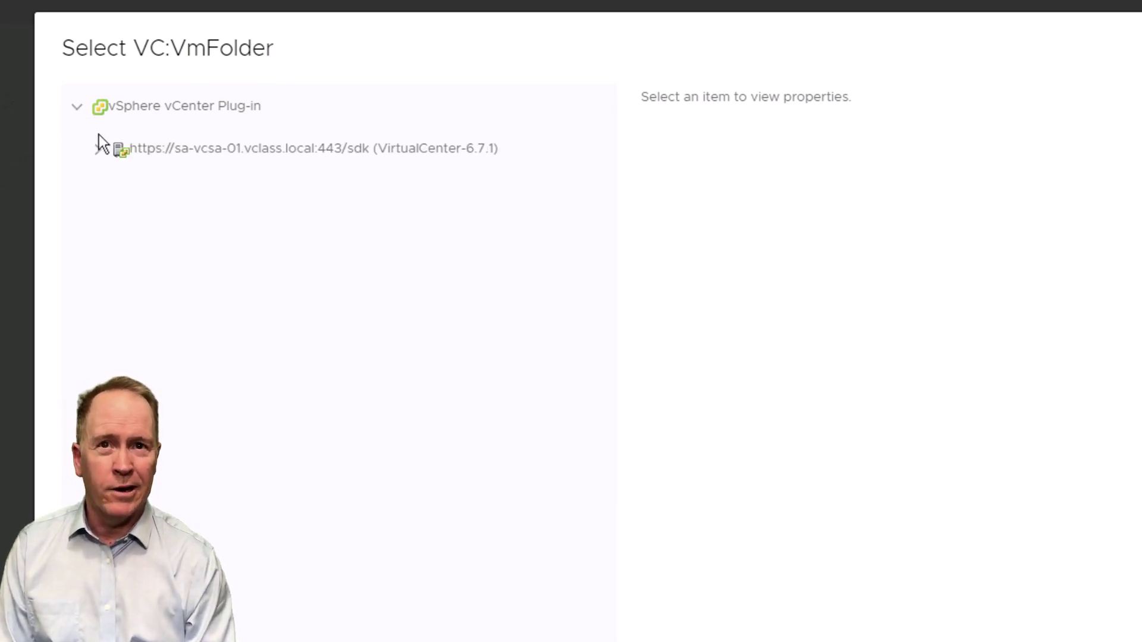
{"action": "left_click", "coordinate": [98, 150]}
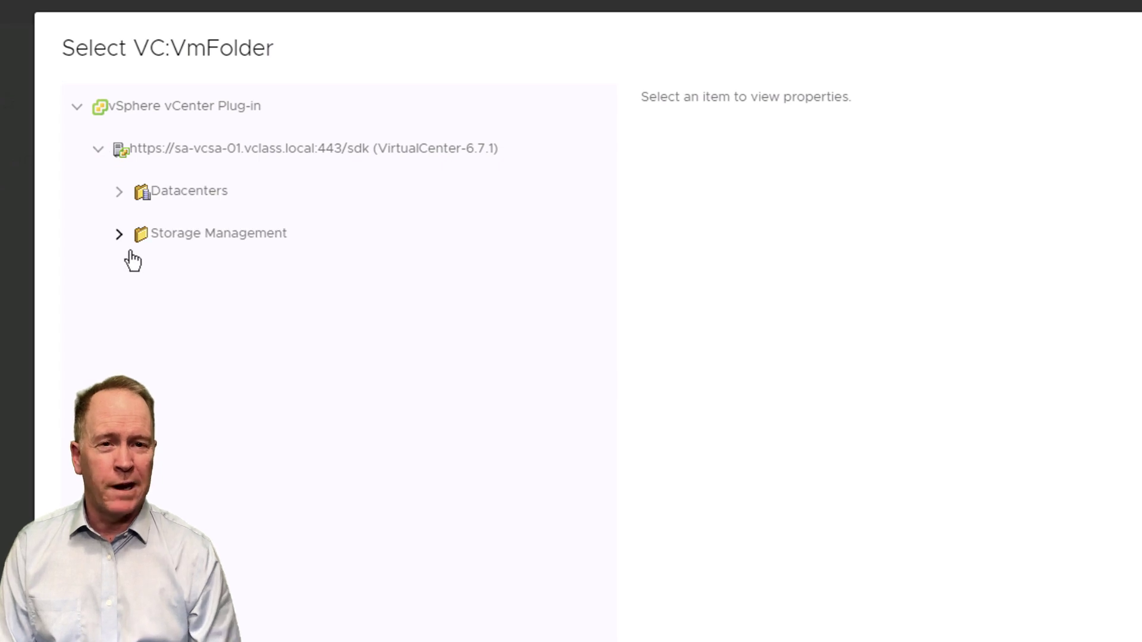
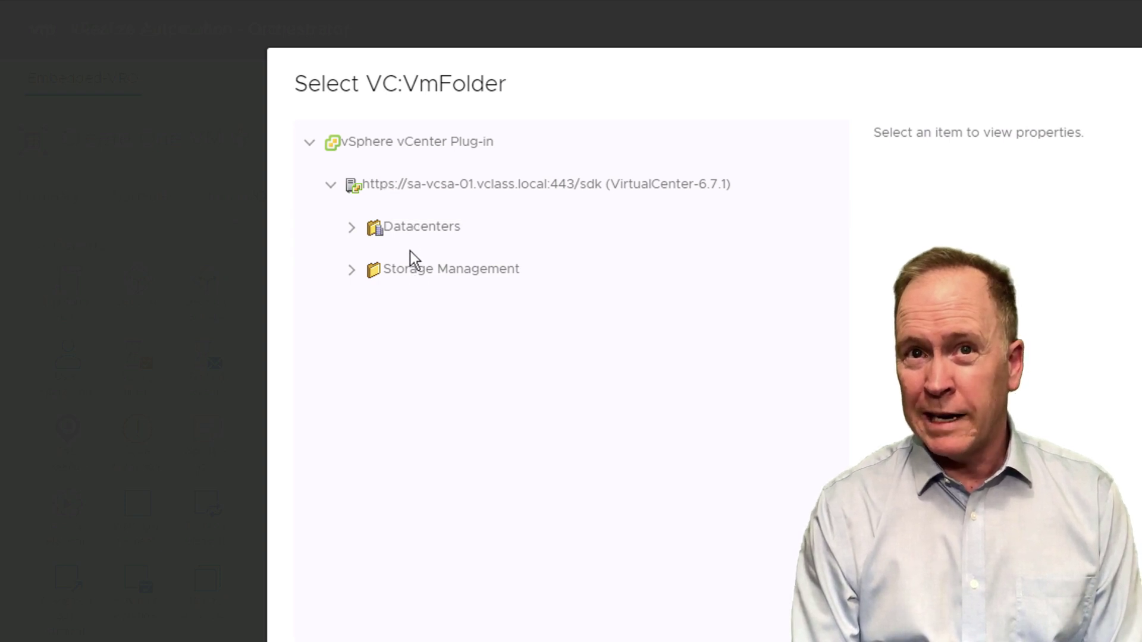
{"action": "left_click", "coordinate": [352, 228]}
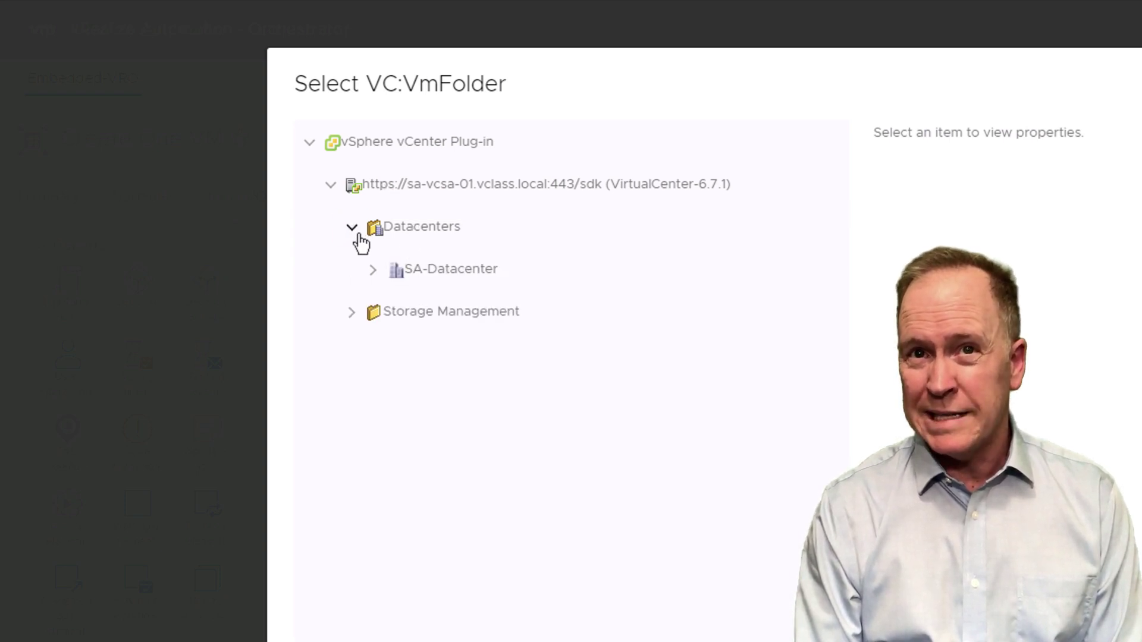
{"action": "left_click", "coordinate": [373, 270]}
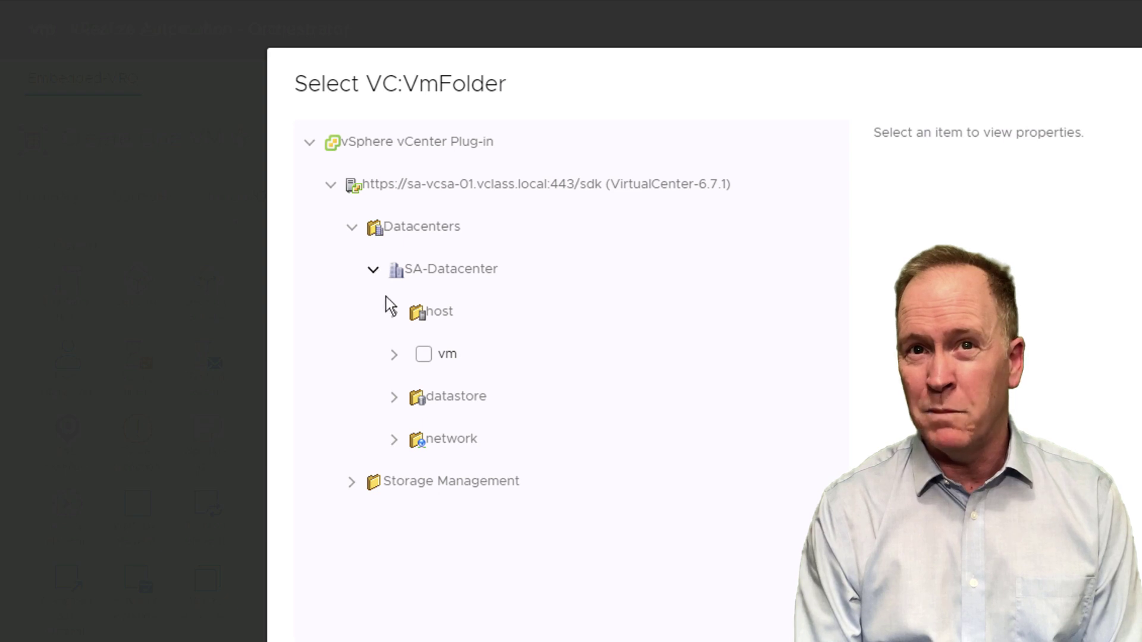
Step: Try selecting the vm folder under SA-Datacenter as the value, and clear the selection
{"action": "left_click", "coordinate": [454, 362]}
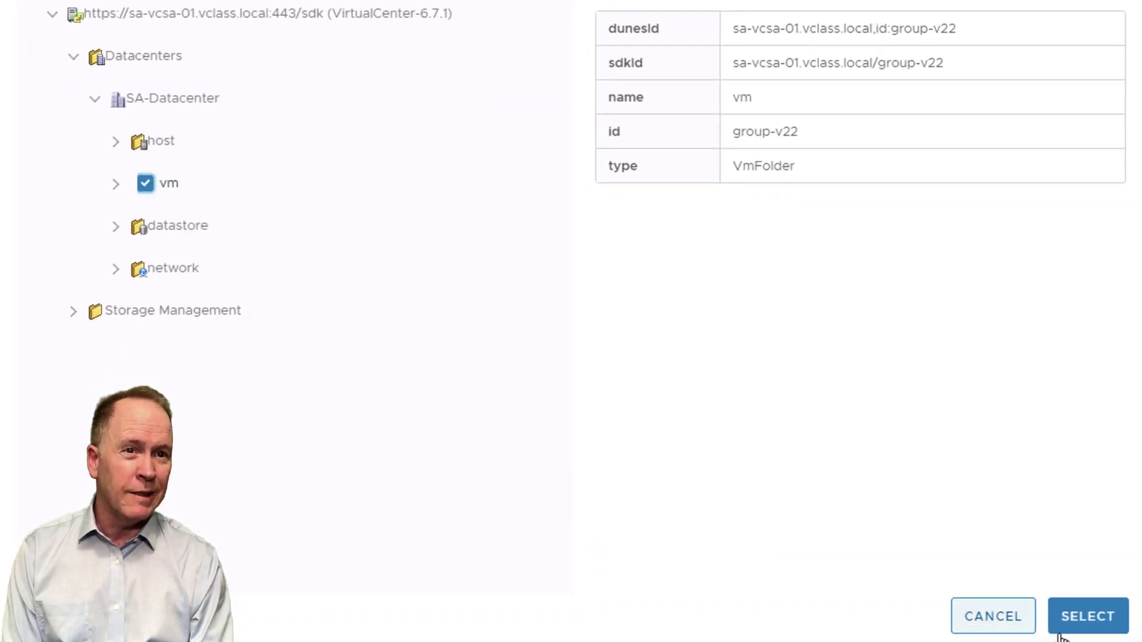
{"action": "left_click", "coordinate": [146, 182]}
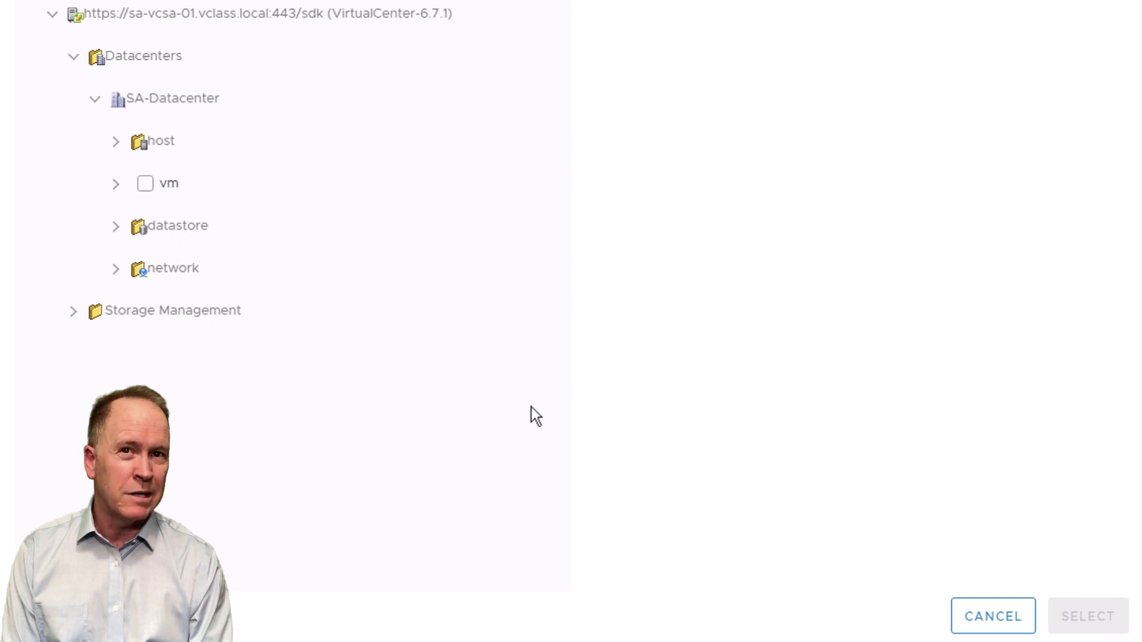
{"action": "left_click", "coordinate": [146, 186]}
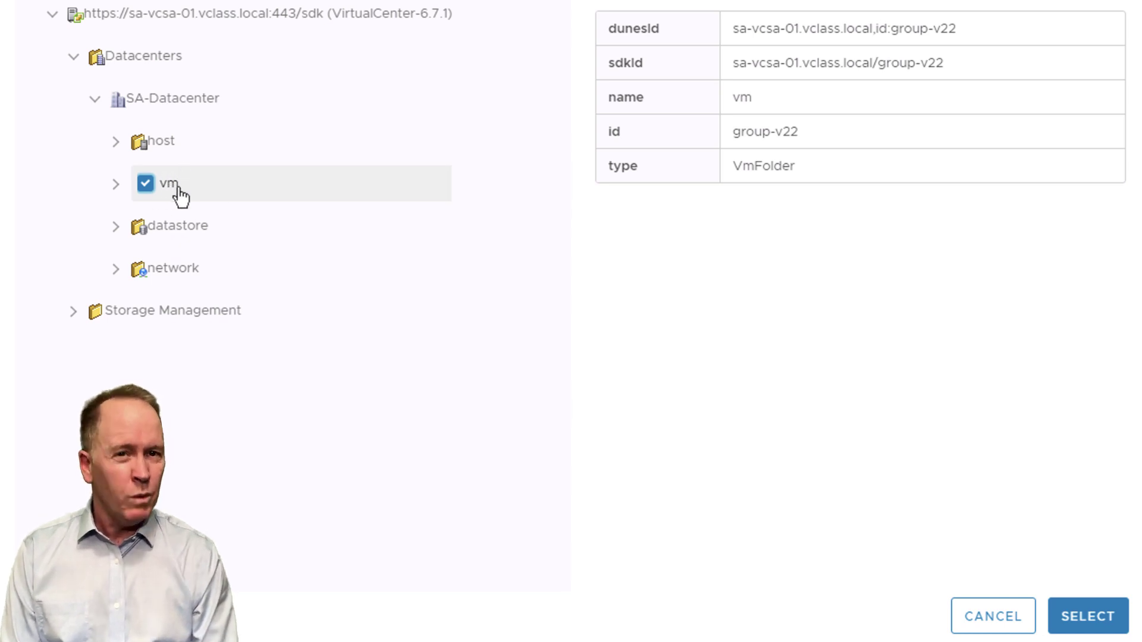
{"action": "left_click", "coordinate": [119, 182]}
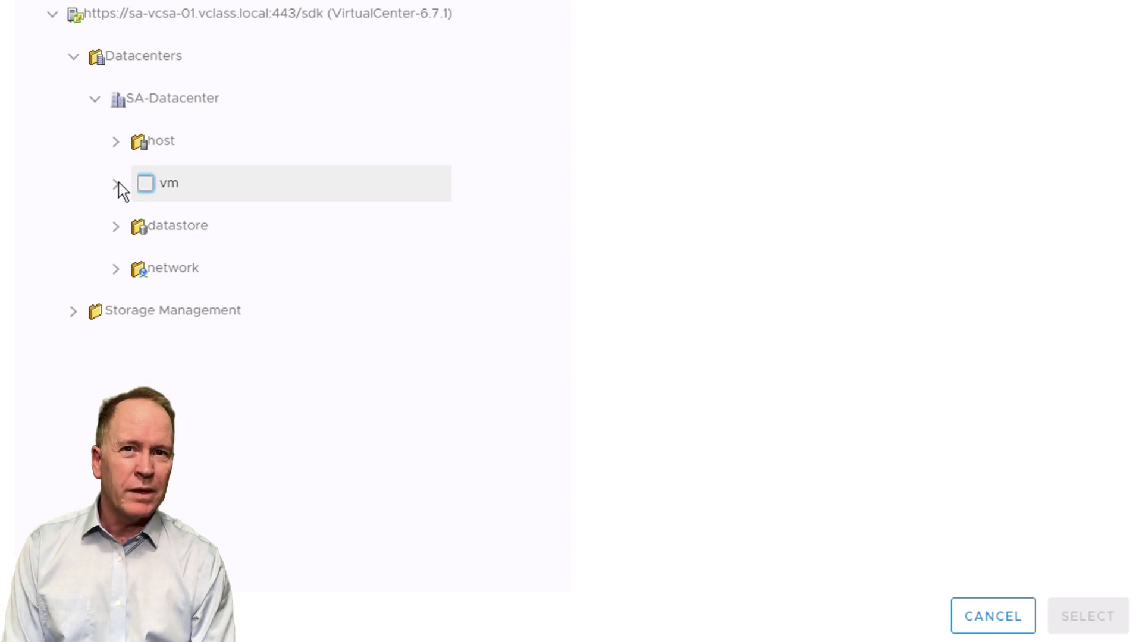
Step: Expand the vm folder and select it, and view the lab-vra-01 virtual machine in the vSphere Client inventory
{"action": "left_click", "coordinate": [113, 184]}
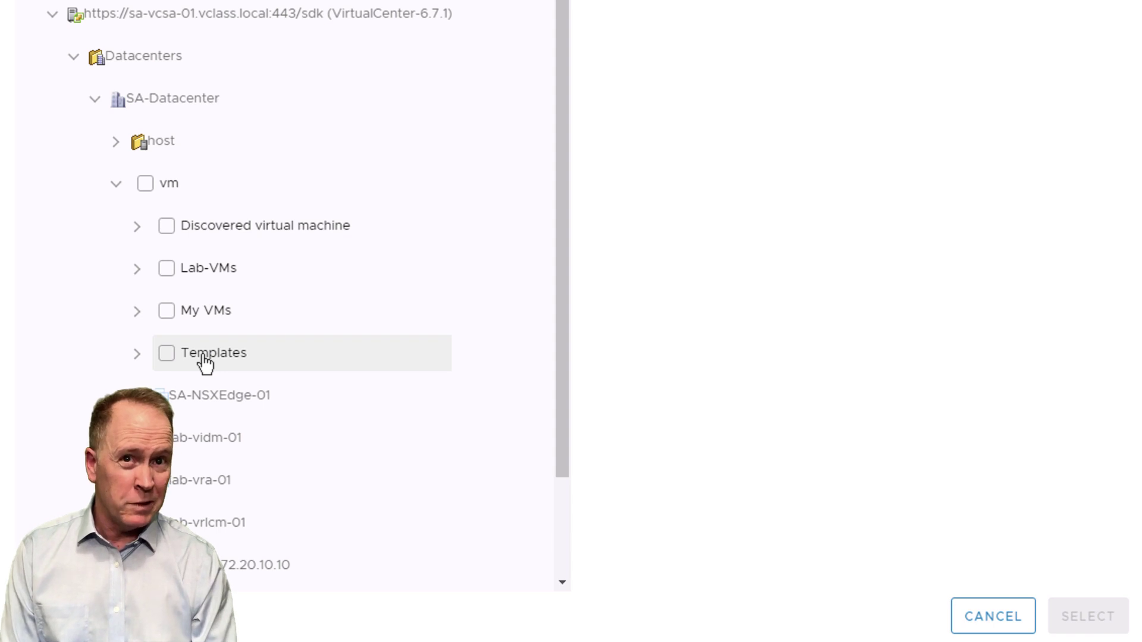
{"action": "left_click", "coordinate": [146, 185]}
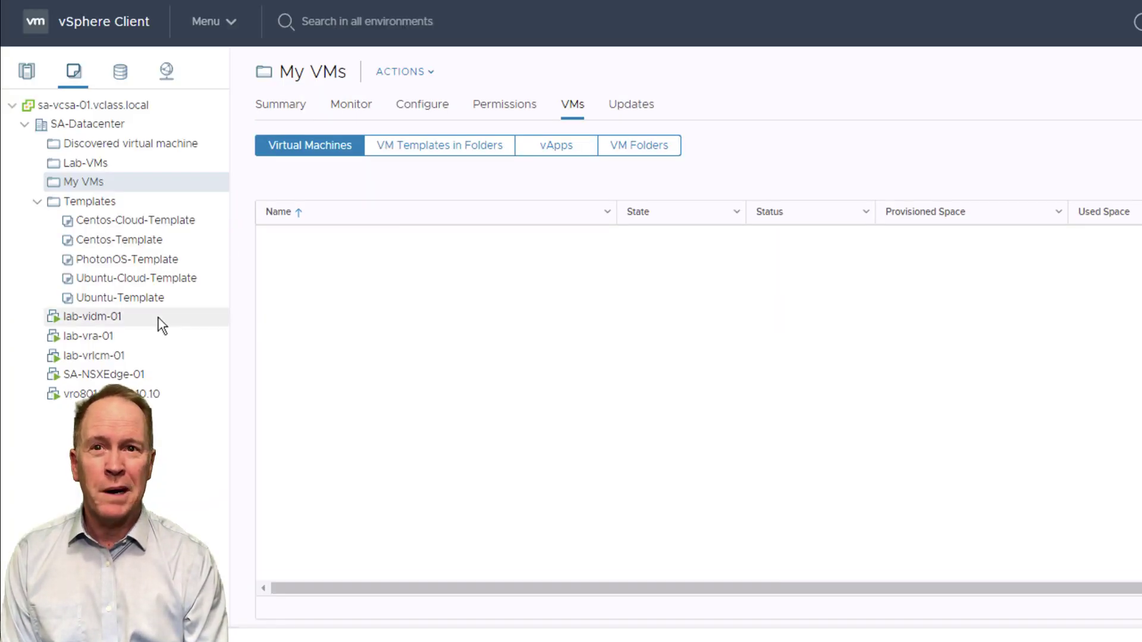
{"action": "left_click", "coordinate": [96, 340]}
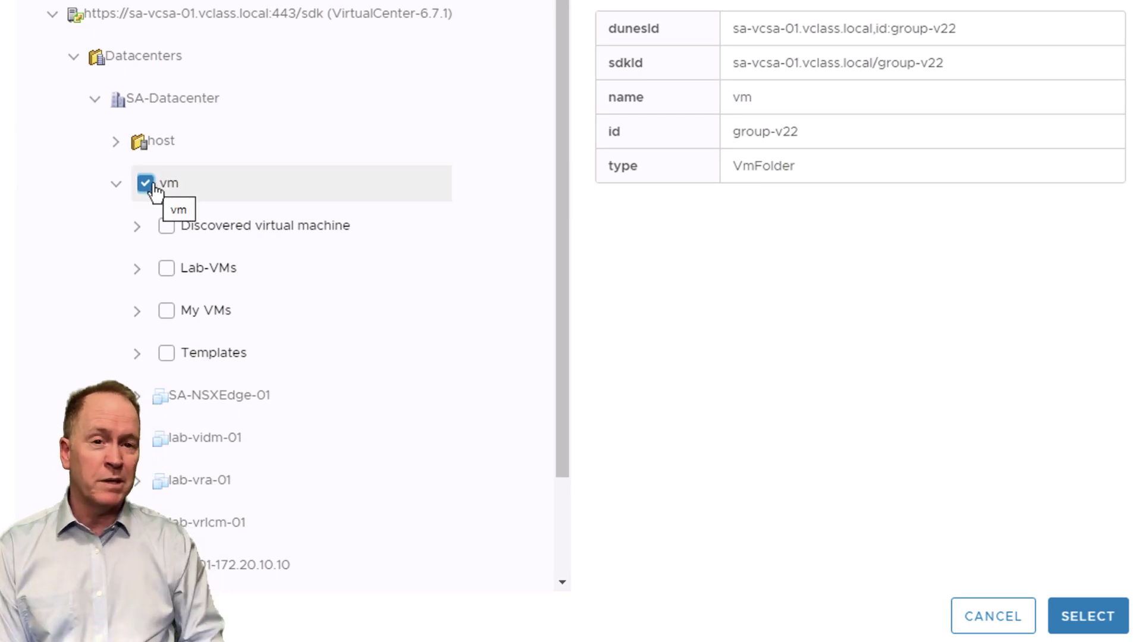
Step: Set the vmFolder value to the My VMs folder and create the variable
{"action": "left_click", "coordinate": [167, 311]}
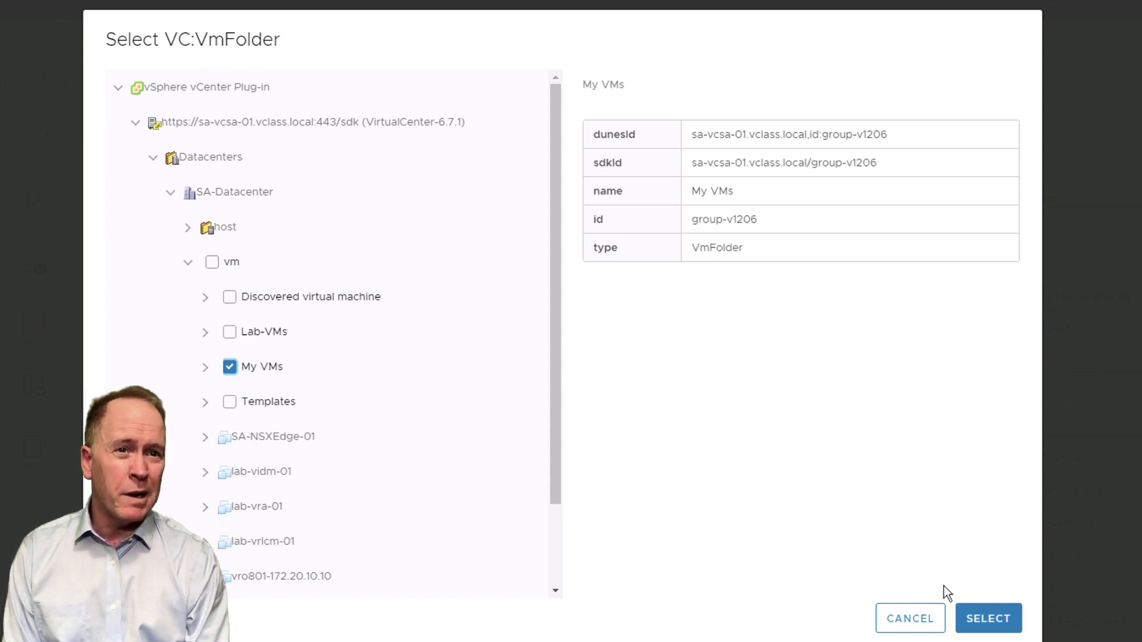
{"action": "left_click", "coordinate": [998, 619]}
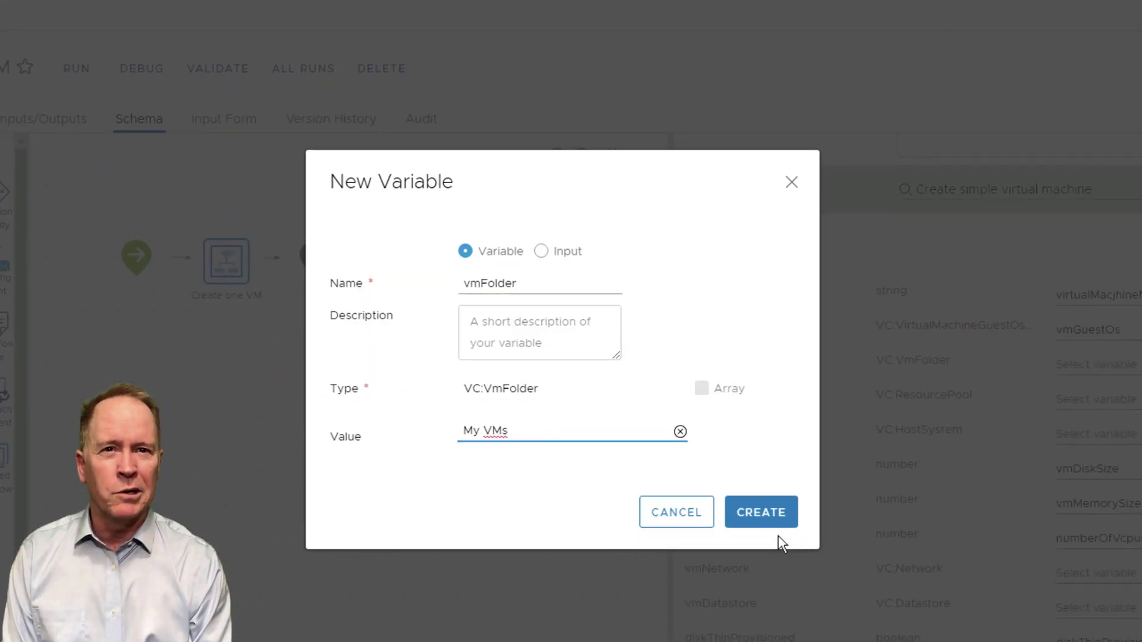
{"action": "left_click", "coordinate": [760, 514]}
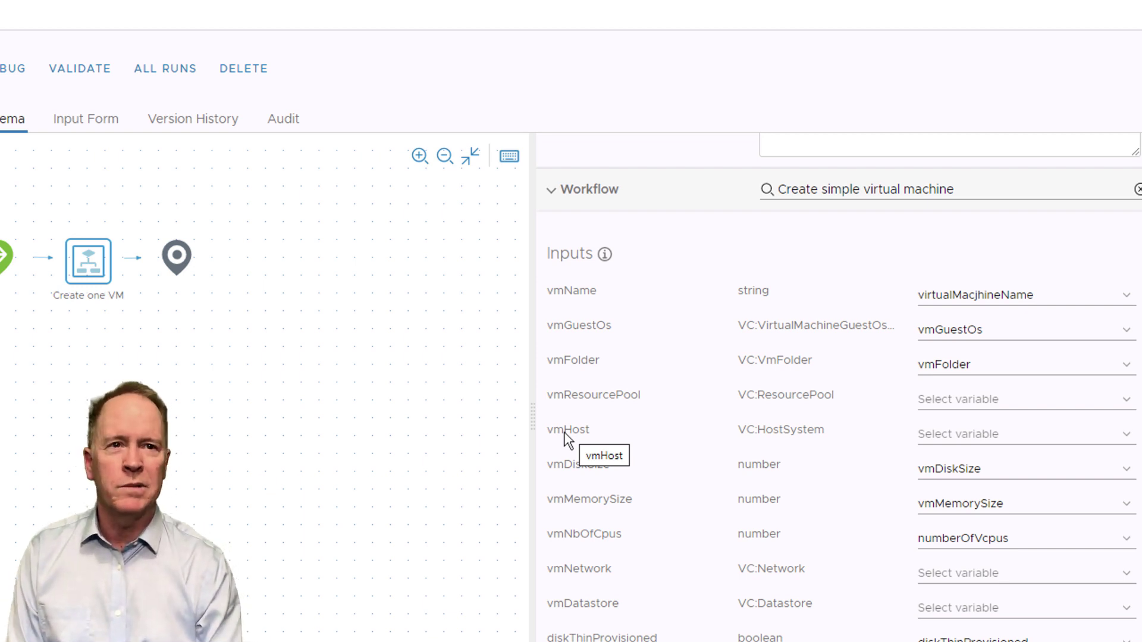
Step: Start a new variable named vmHost for the workflow's vmHost input and begin choosing its value
{"action": "left_click", "coordinate": [936, 443]}
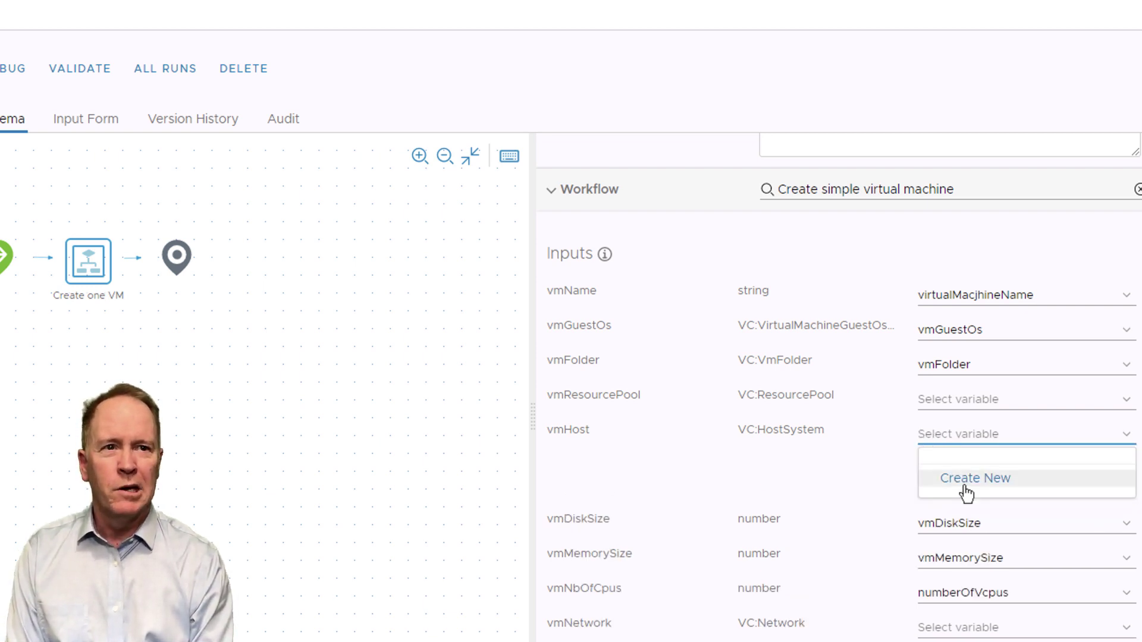
{"action": "left_click", "coordinate": [965, 483]}
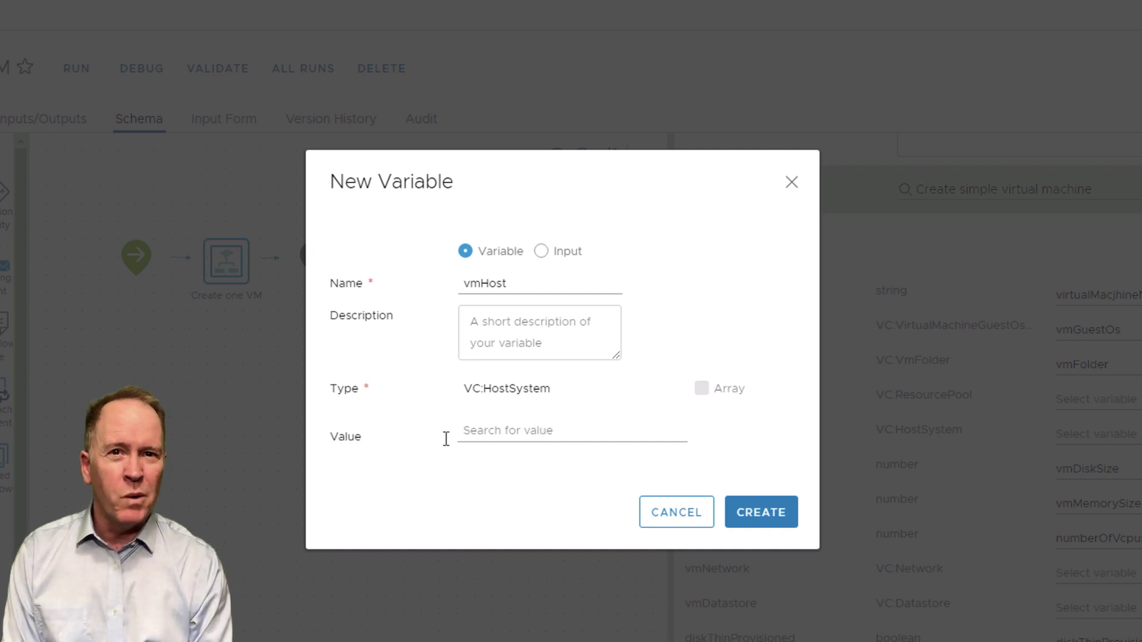
{"action": "left_click", "coordinate": [493, 430]}
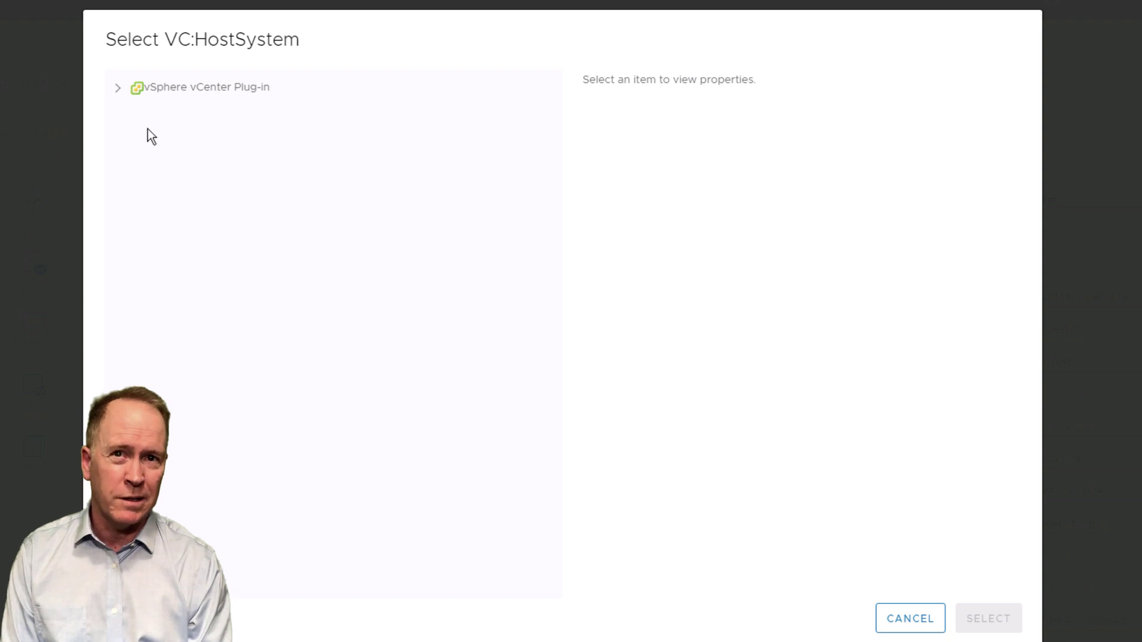
Step: Expand the inventory through SA-Datacenter's host folder to the SA-Compute-01 cluster, and select the host sa-esxi-06.vclass.local
{"action": "left_click", "coordinate": [118, 88]}
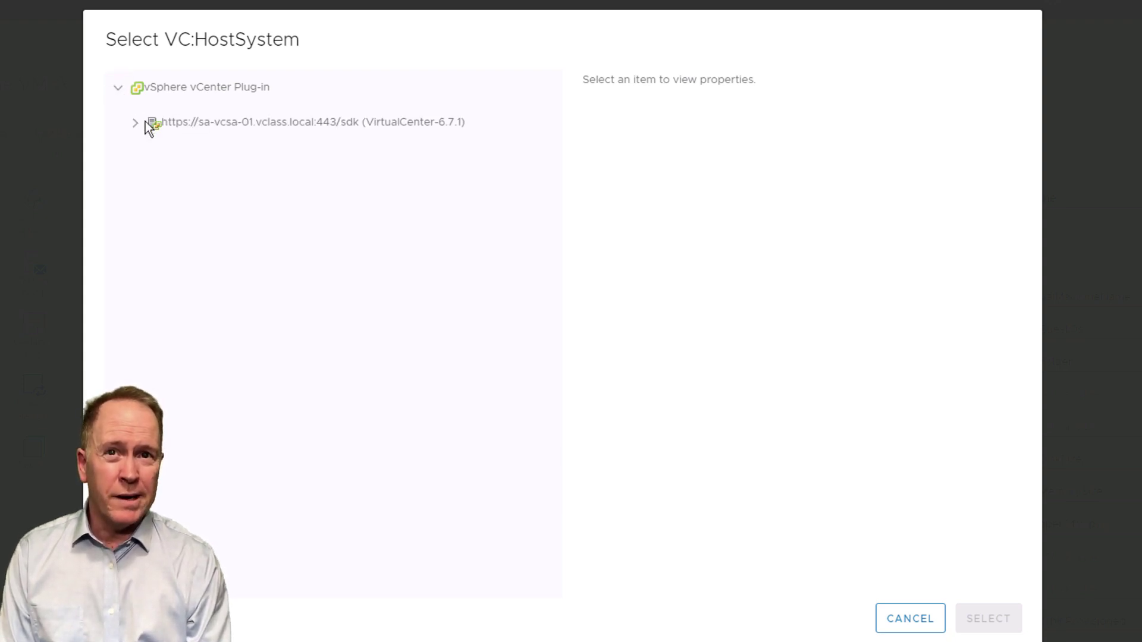
{"action": "left_click", "coordinate": [136, 123]}
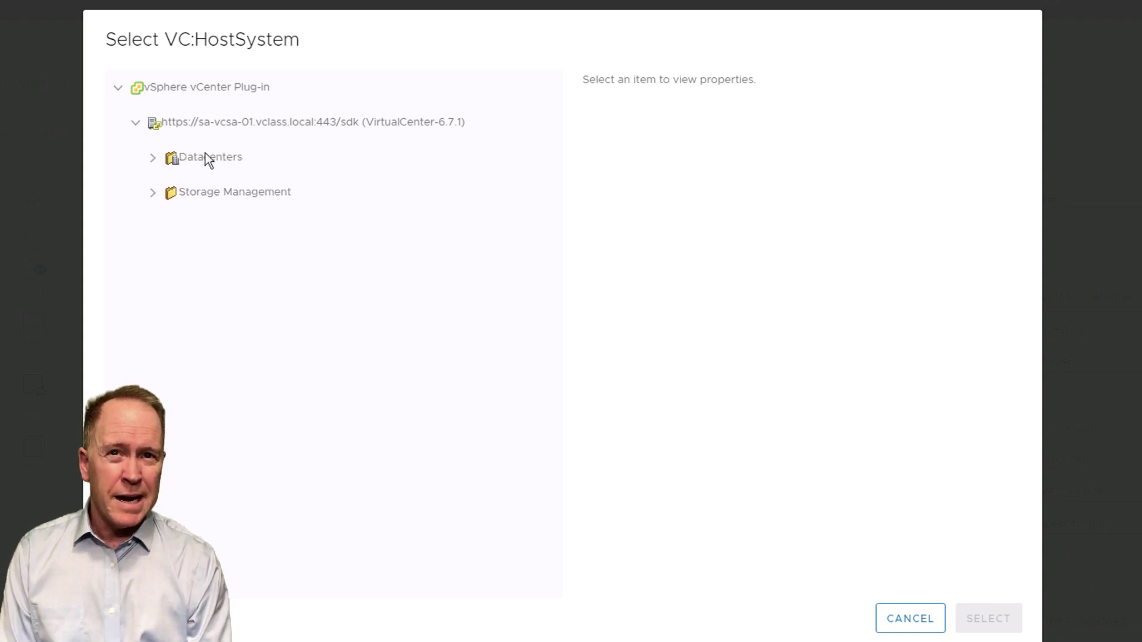
{"action": "left_click", "coordinate": [153, 157]}
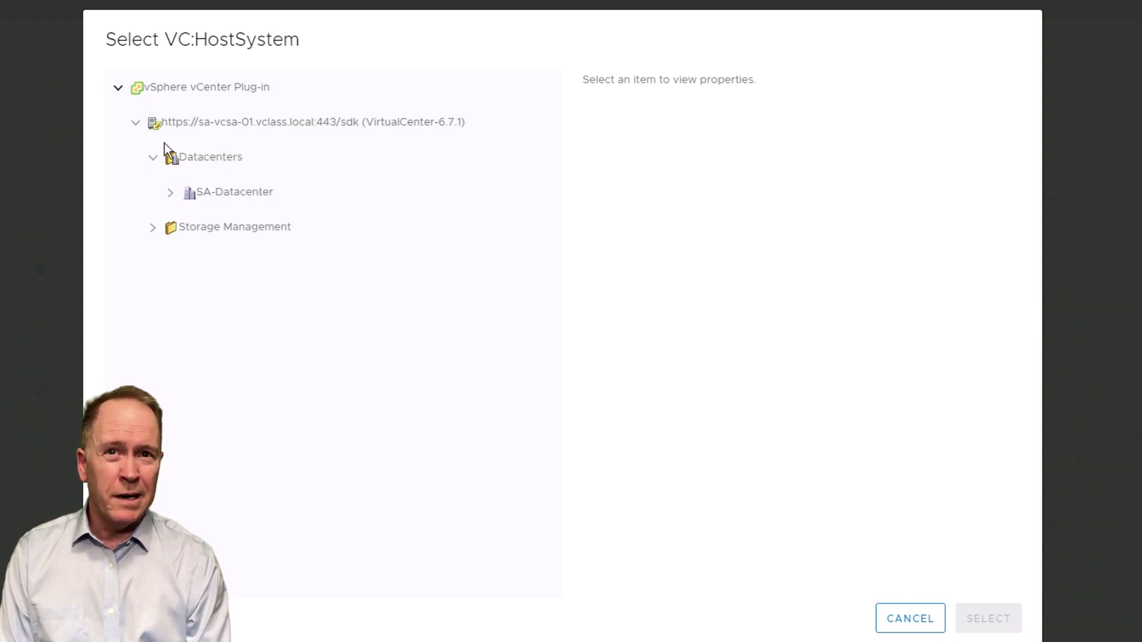
{"action": "left_click", "coordinate": [171, 193]}
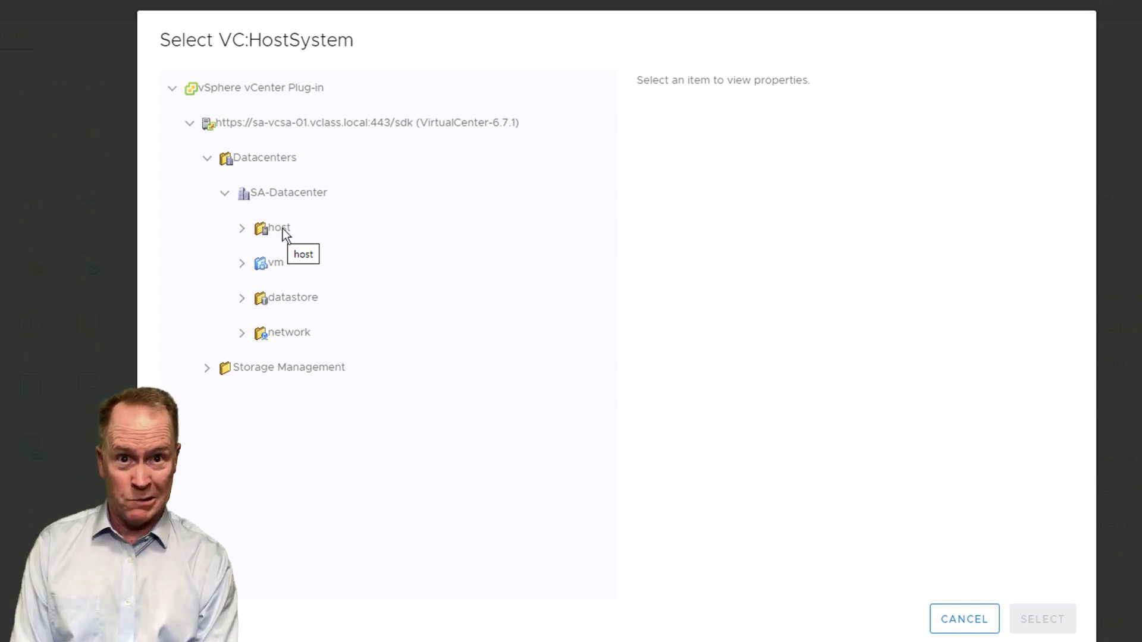
{"action": "left_click", "coordinate": [243, 229]}
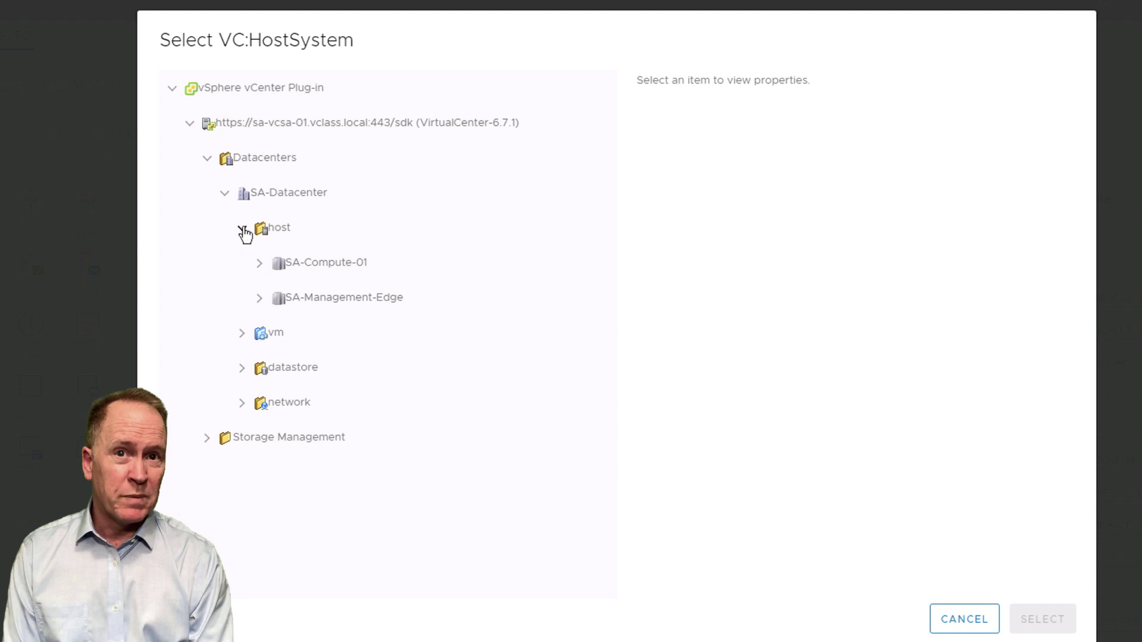
{"action": "left_click", "coordinate": [260, 263]}
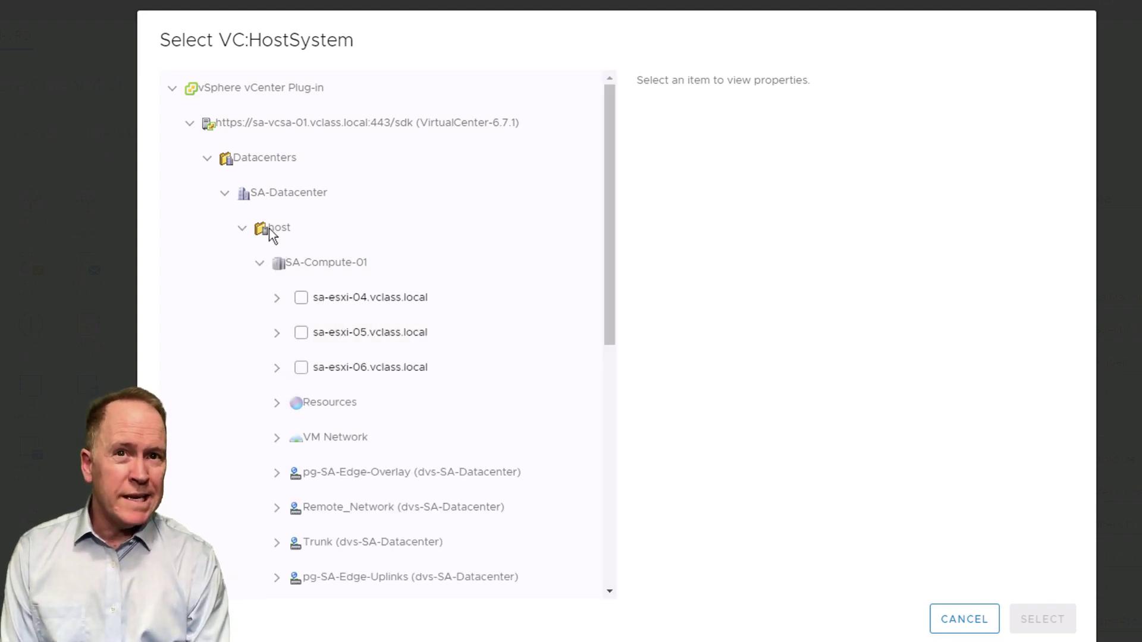
{"action": "left_click", "coordinate": [261, 263]}
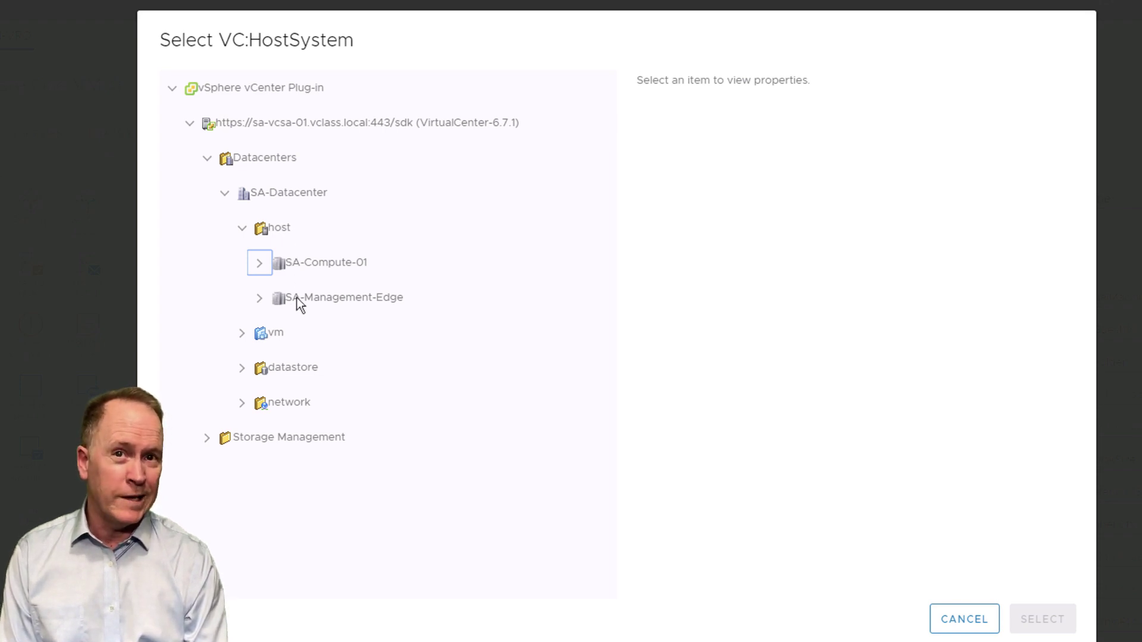
{"action": "left_click", "coordinate": [259, 264]}
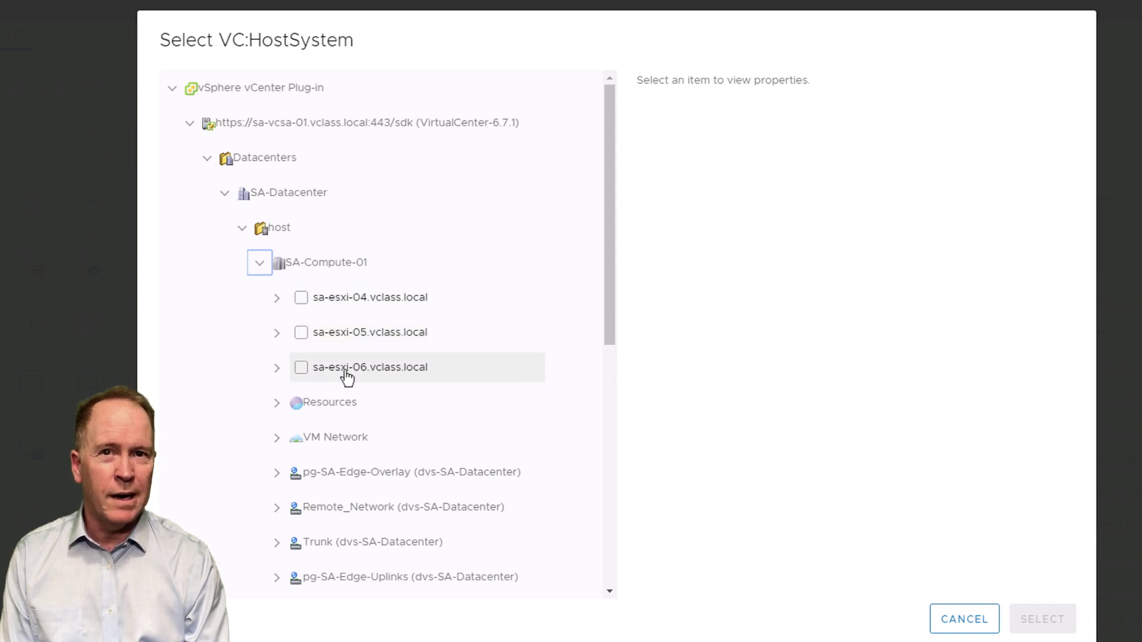
{"action": "left_click", "coordinate": [302, 369]}
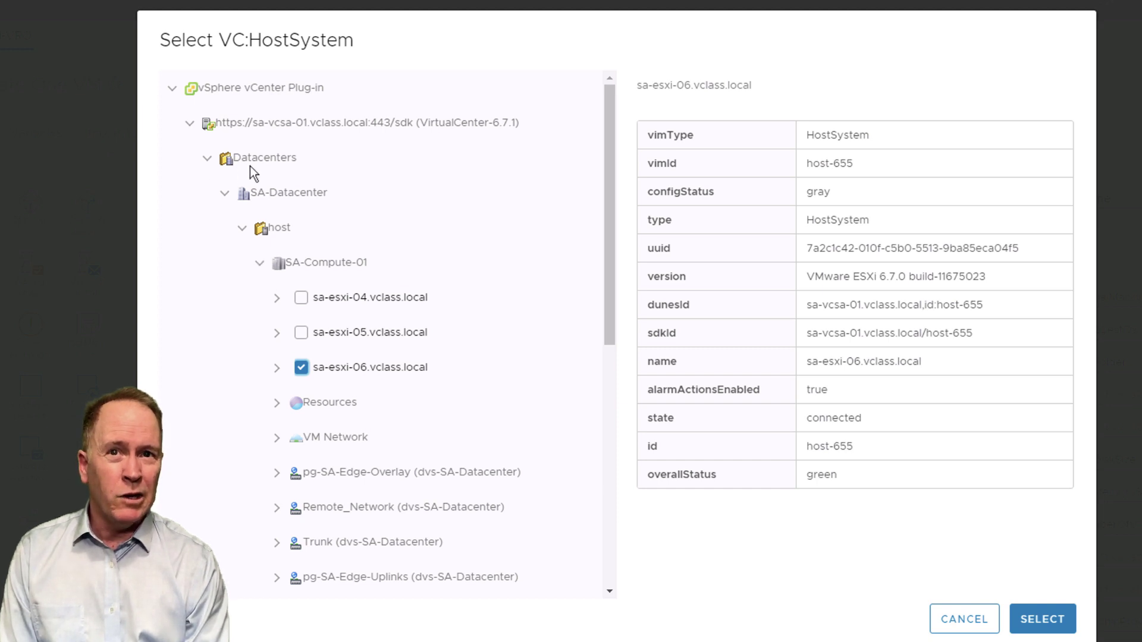
Step: Switch to the vSphere Client and create a folder named My Datacenter Folder directly under the sa-vcsa-01.vclass.local vCenter Server
{"action": "left_click", "coordinate": [207, 157]}
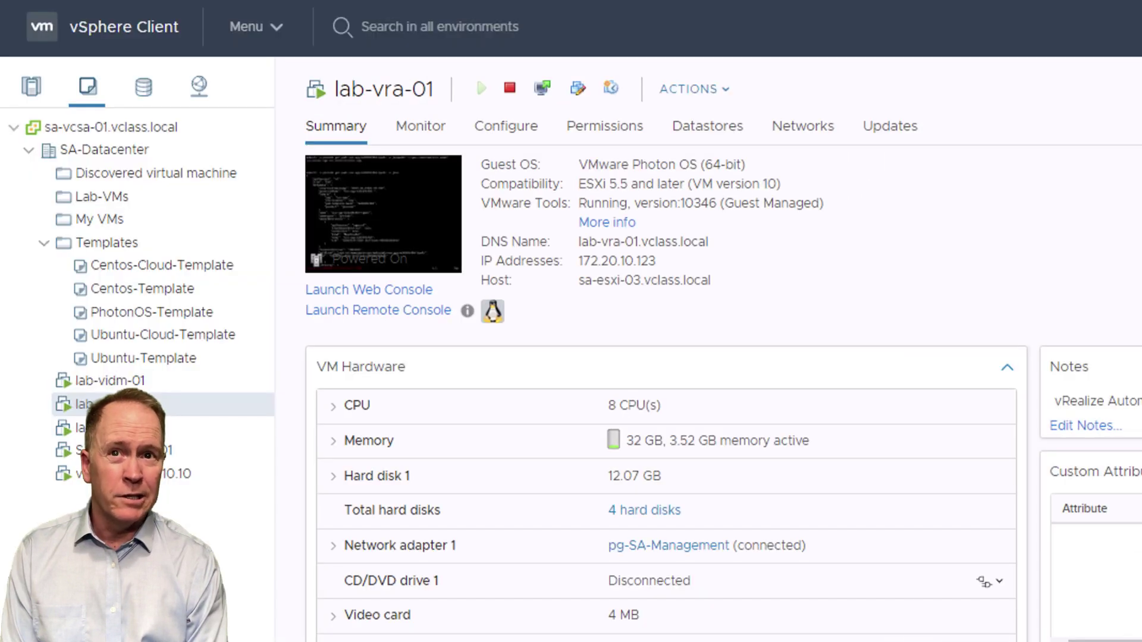
{"action": "left_click", "coordinate": [105, 153]}
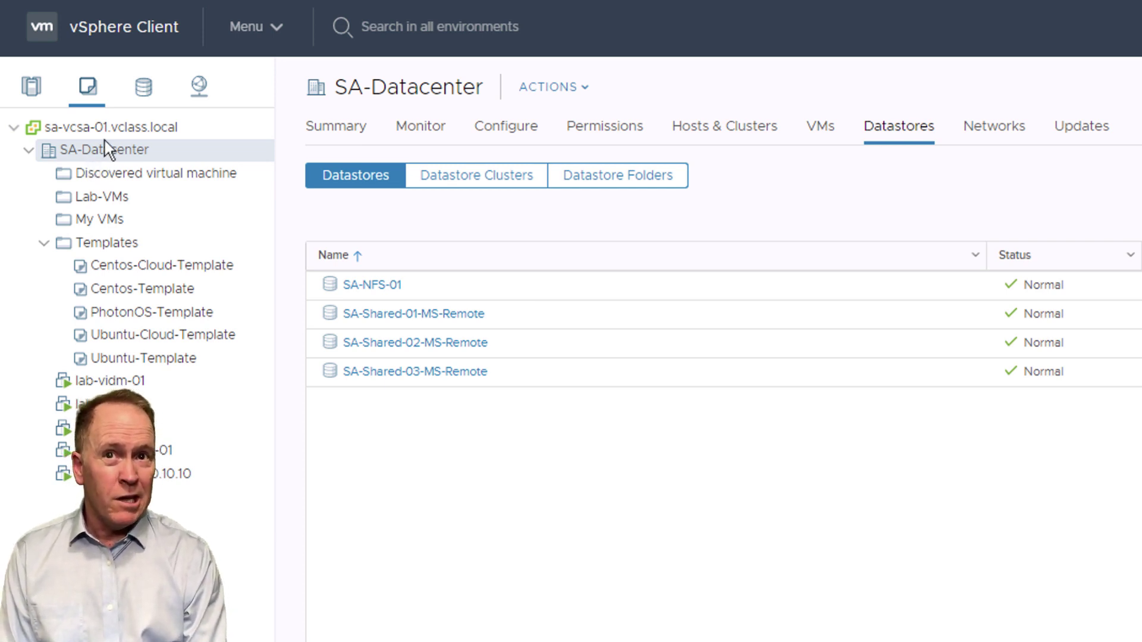
{"action": "left_click", "coordinate": [89, 127]}
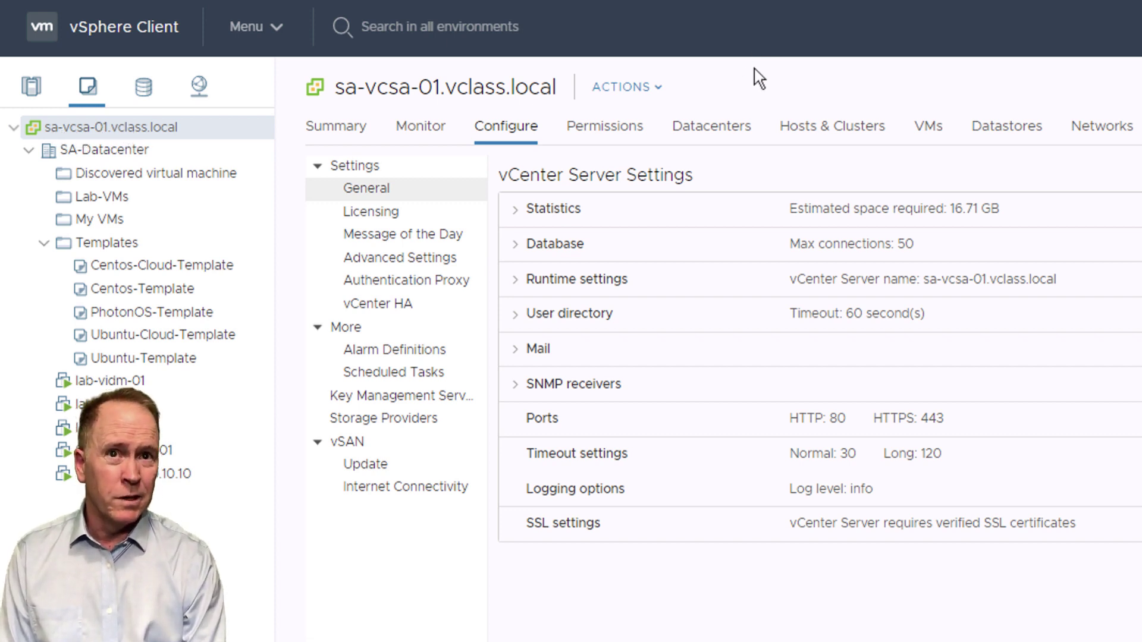
{"action": "left_click", "coordinate": [636, 90]}
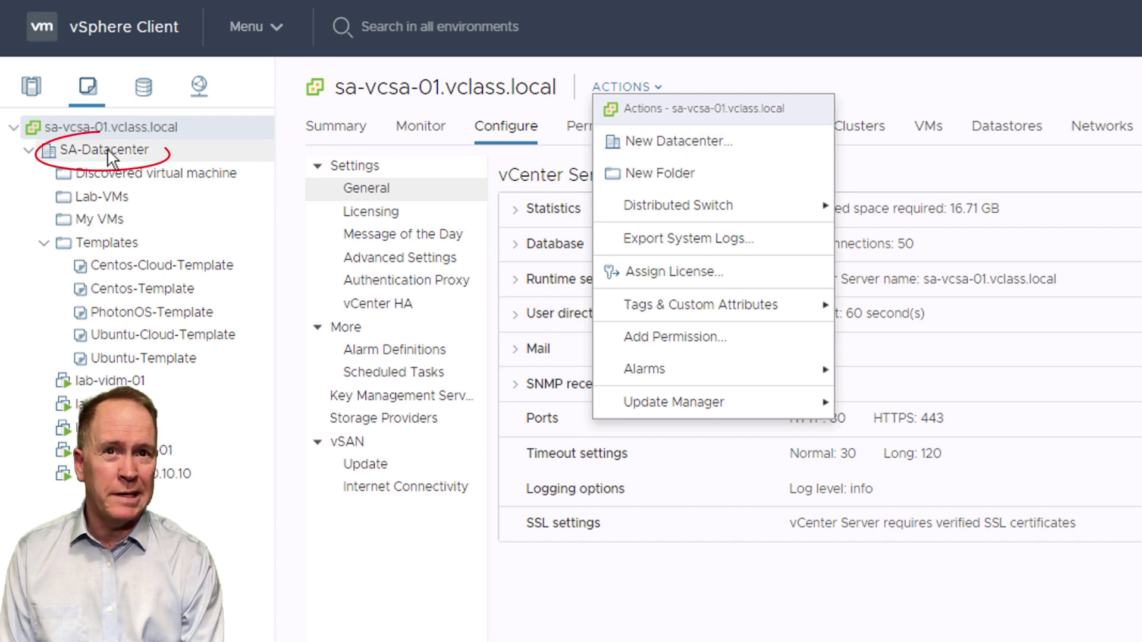
{"action": "left_click", "coordinate": [682, 183]}
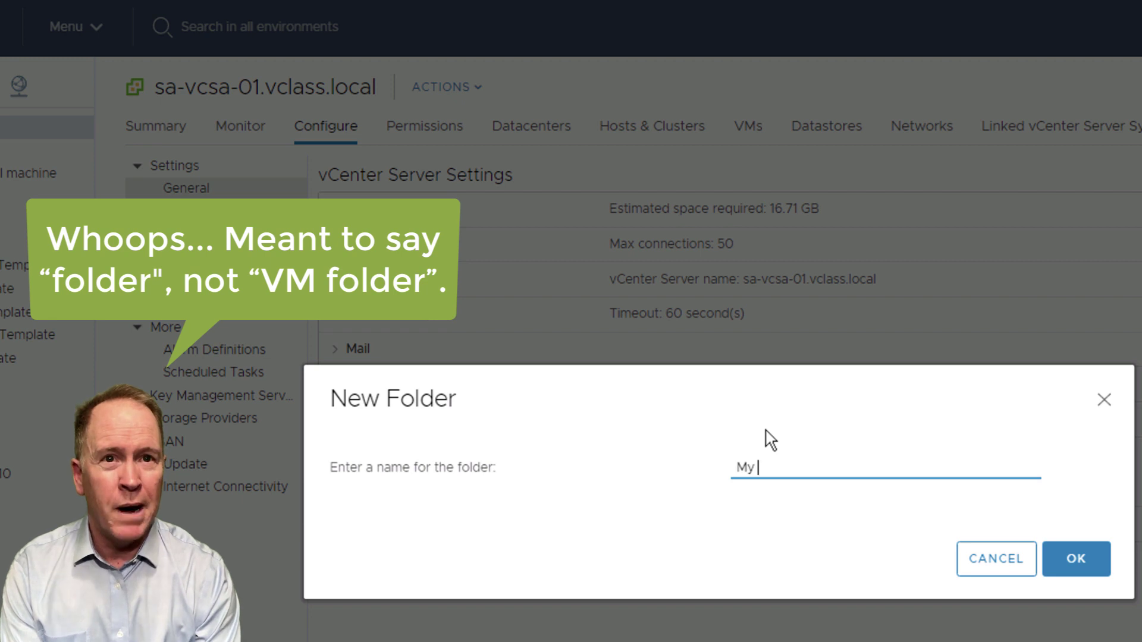
{"action": "type", "text": "My Datacenter"}
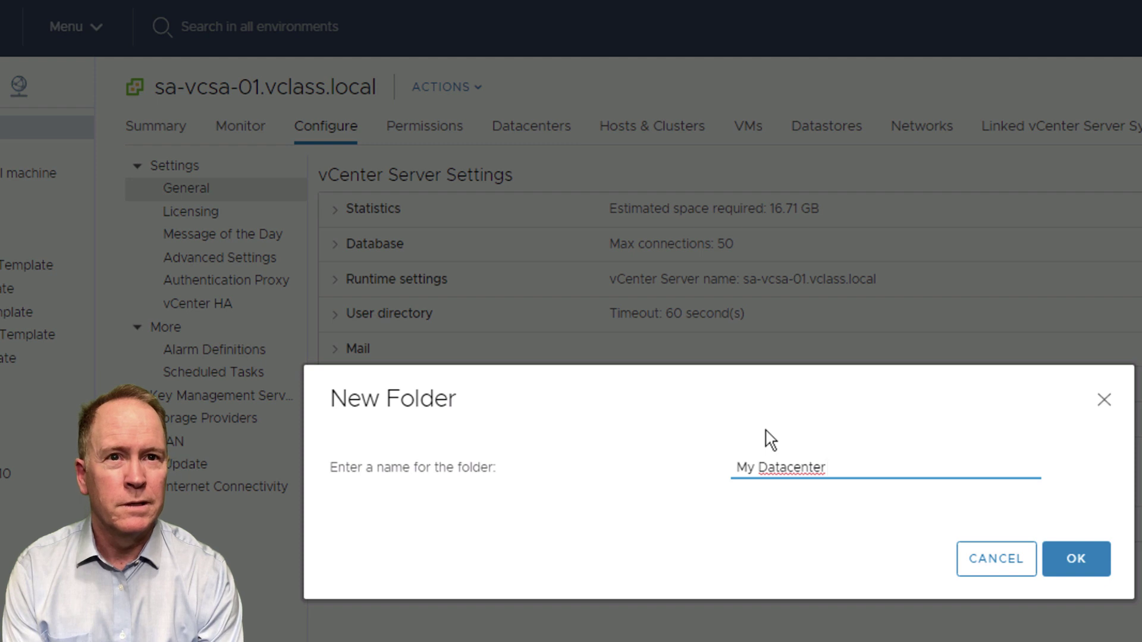
{"action": "type", "text": " Folder"}
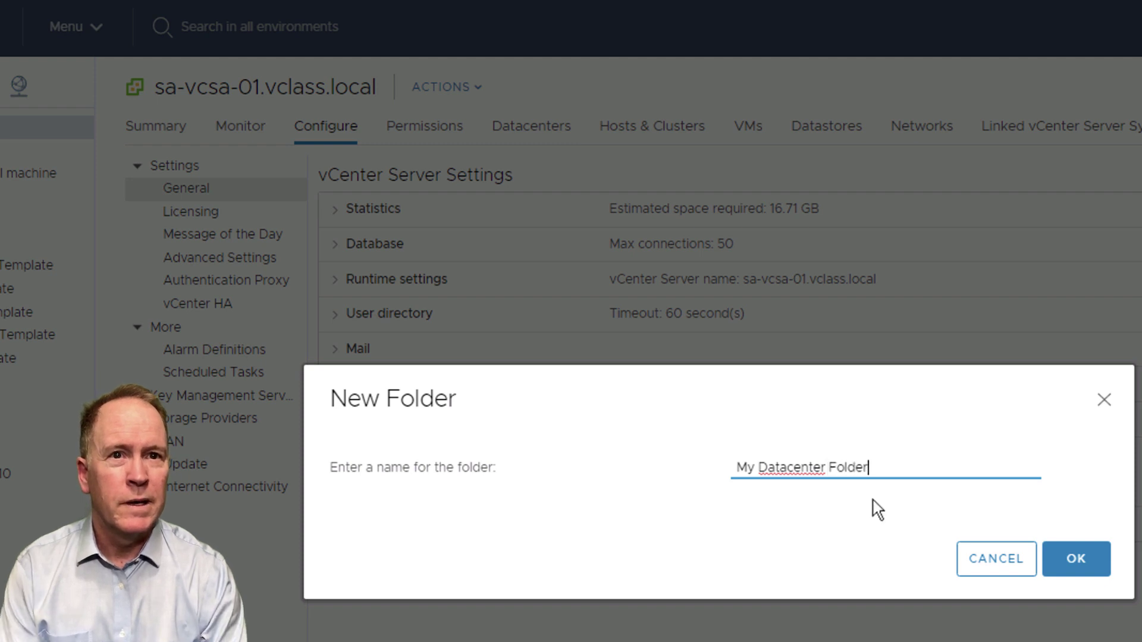
{"action": "left_click", "coordinate": [1069, 573]}
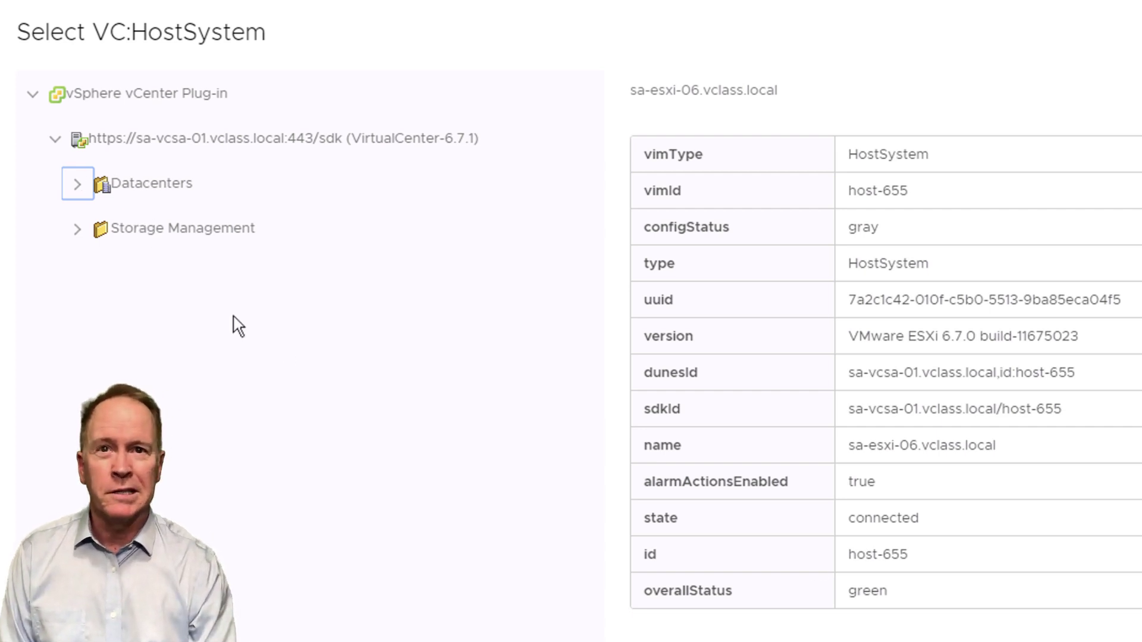
Step: Return to the VC:HostSystem selection in vRealize Orchestrator, collapse and re-expand the vCenter node, and expand Datacenters and SA-Datacenter
{"action": "left_click", "coordinate": [55, 139]}
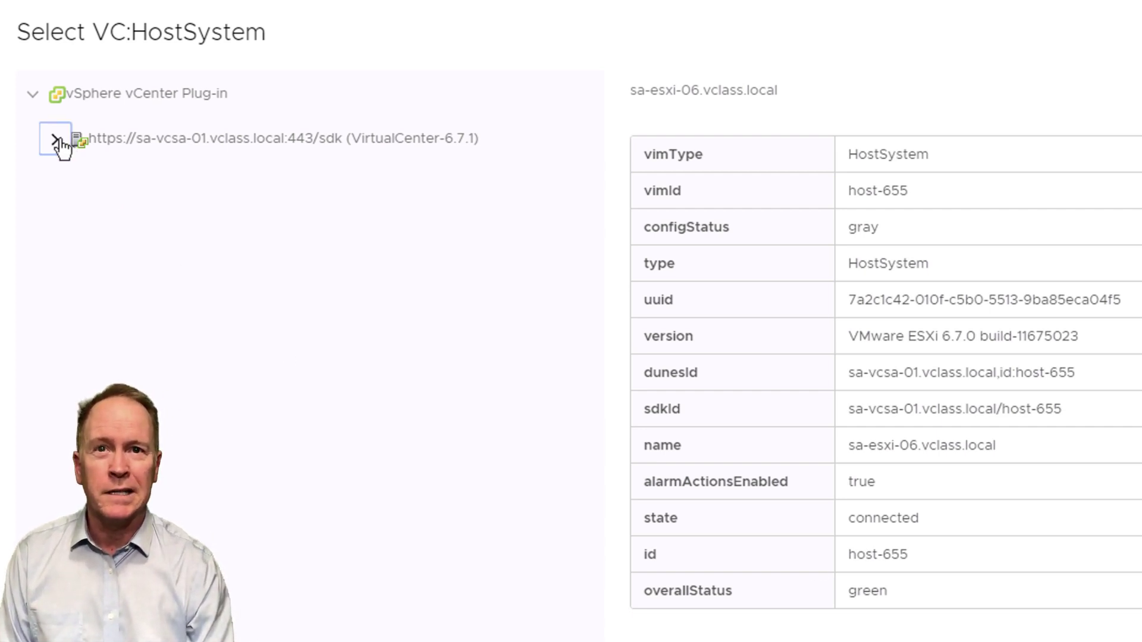
{"action": "left_click", "coordinate": [56, 140]}
{"action": "left_click", "coordinate": [88, 185]}
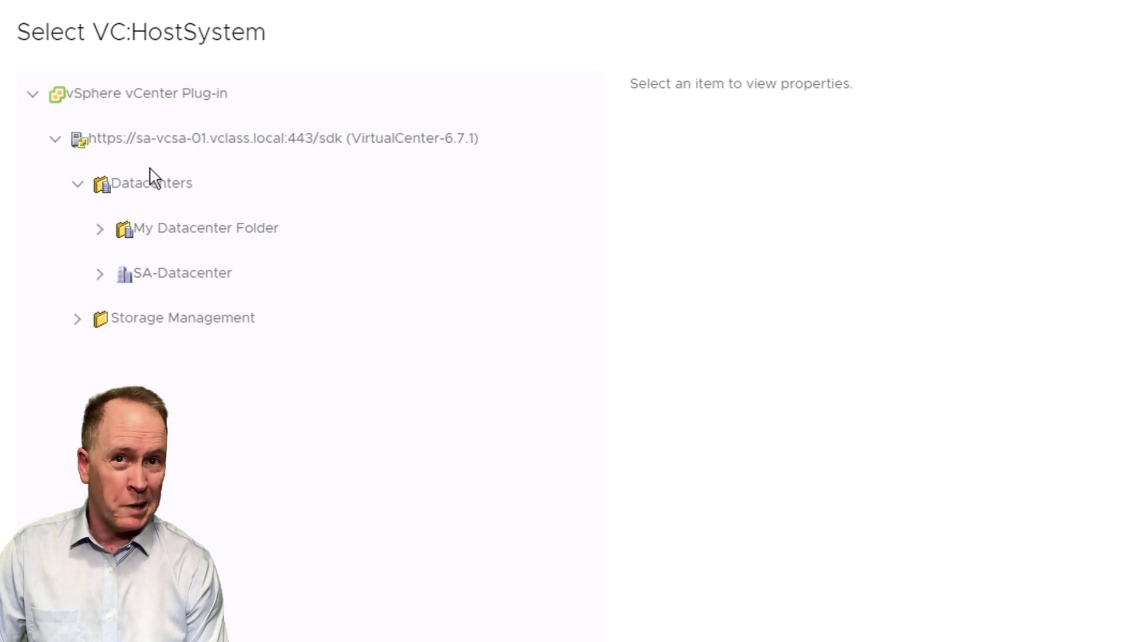
{"action": "left_click", "coordinate": [100, 275]}
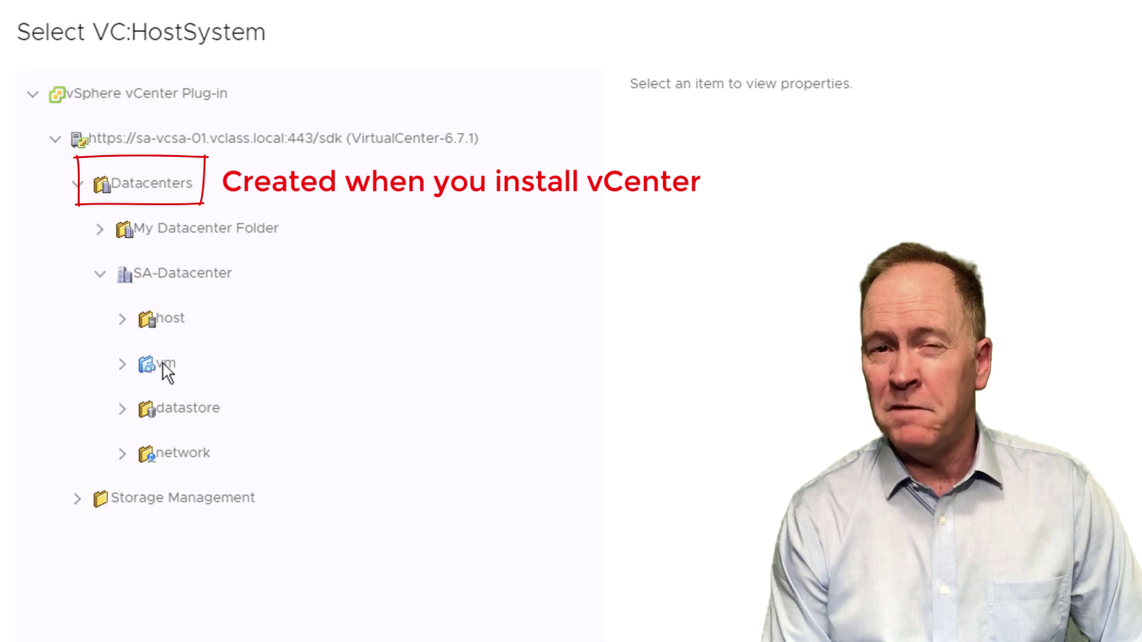
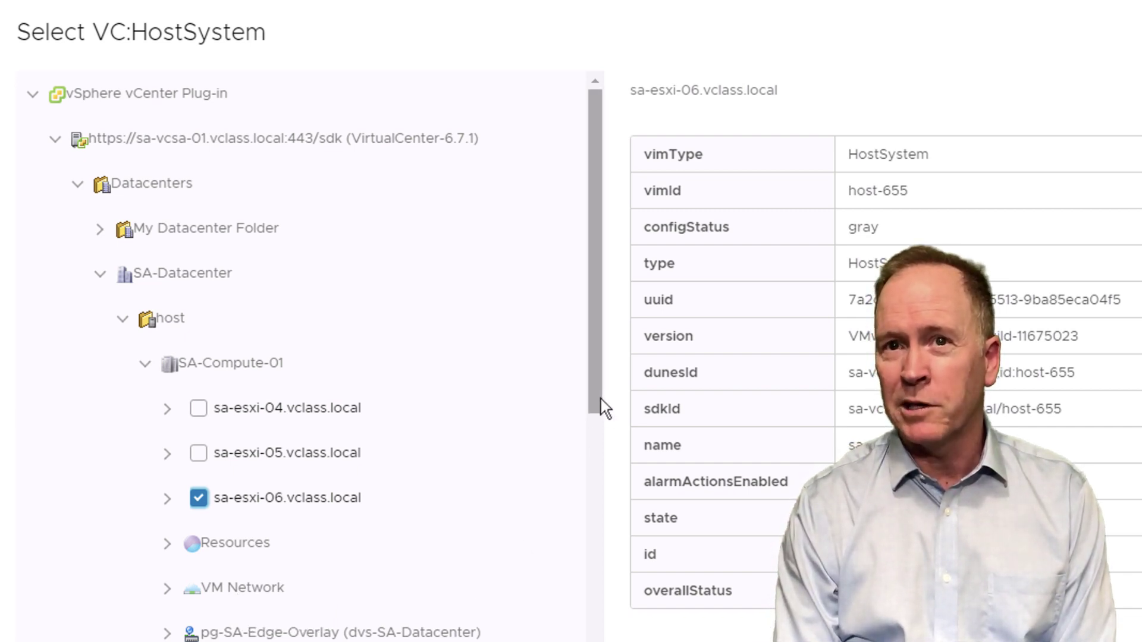
Step: Look through the objects under the SA-Compute-01 cluster and examine the contents of host sa-esxi-06.vclass.local
{"action": "left_click_drag", "start_coordinate": [604, 430], "coordinate": [604, 636]}
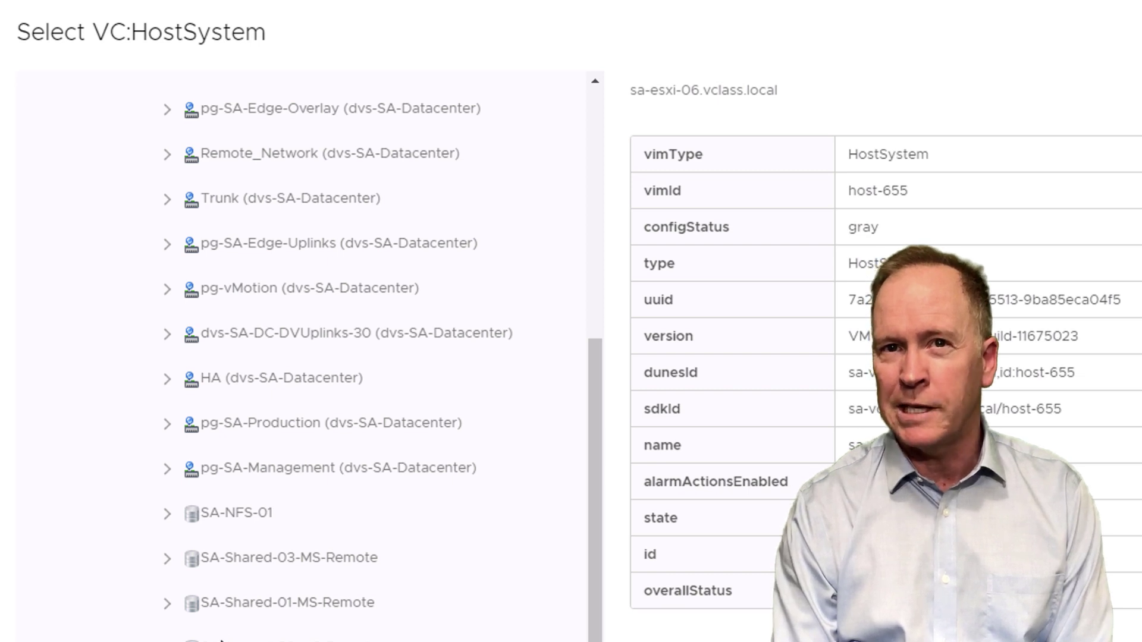
{"action": "left_click_drag", "start_coordinate": [590, 388], "coordinate": [592, 201]}
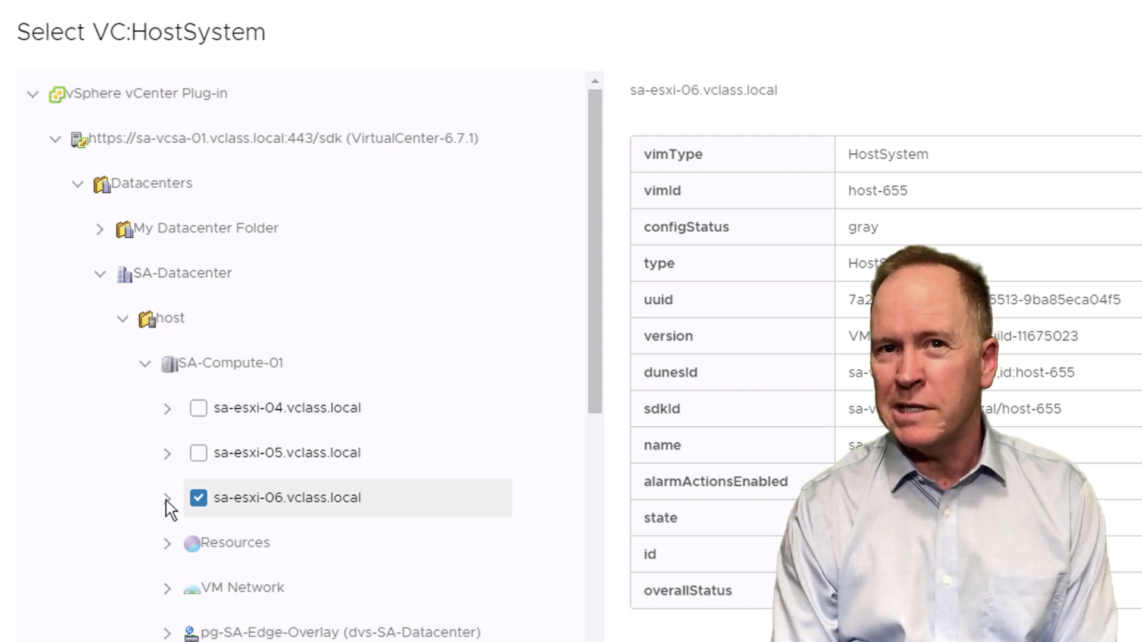
{"action": "left_click", "coordinate": [166, 500]}
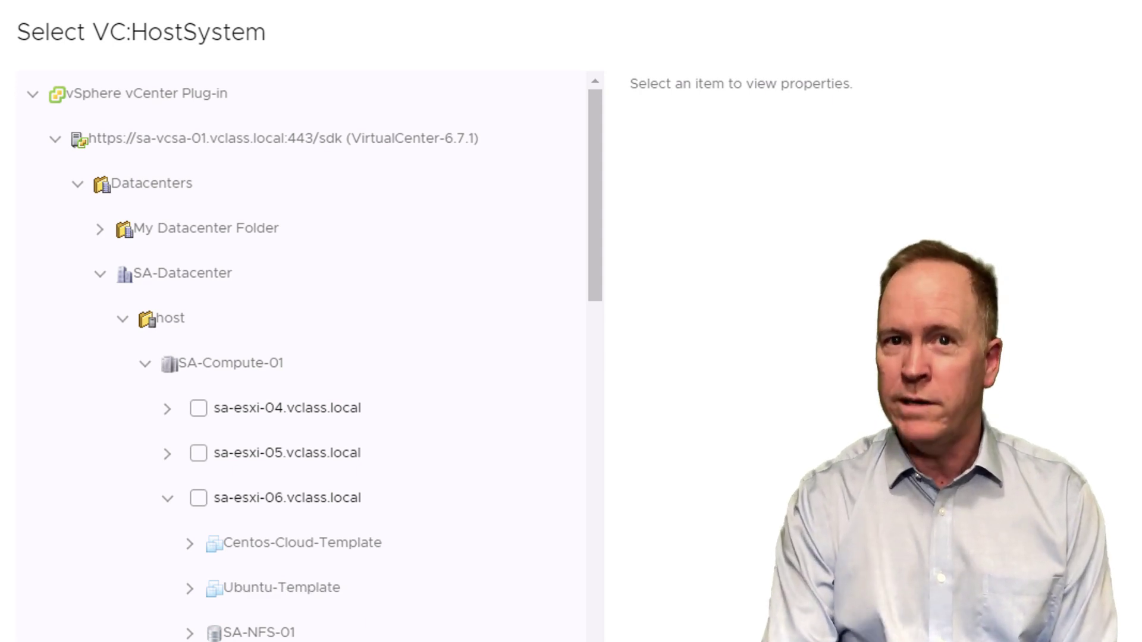
{"action": "left_click_drag", "start_coordinate": [595, 235], "coordinate": [604, 309]}
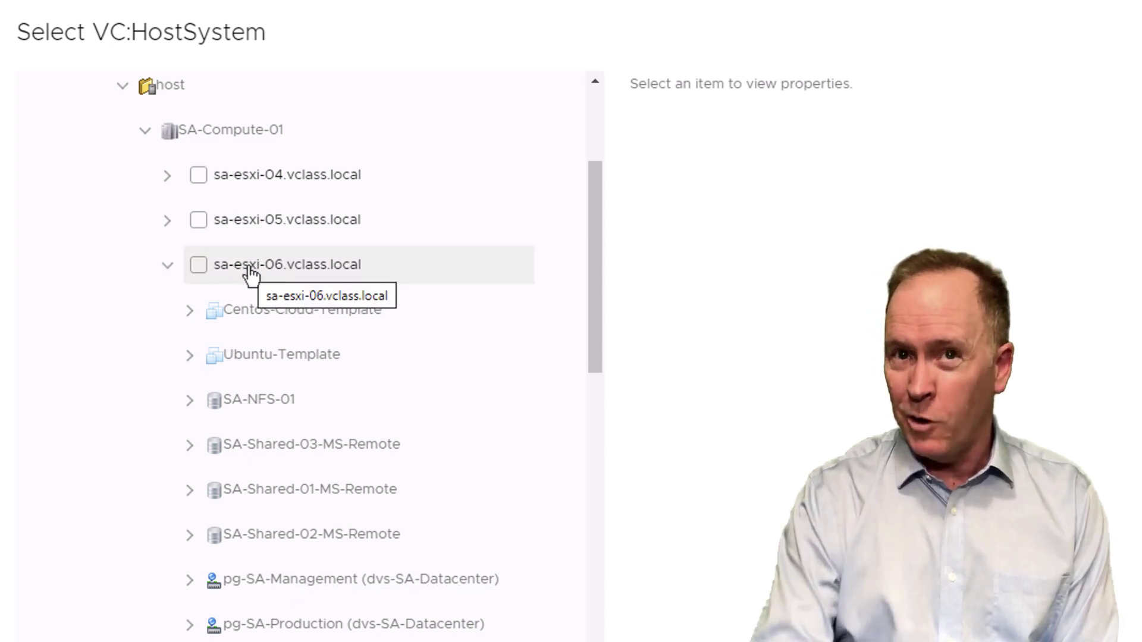
Step: Set the vmHost value to sa-esxi-06.vclass.local and create the variable
{"action": "left_click", "coordinate": [169, 272]}
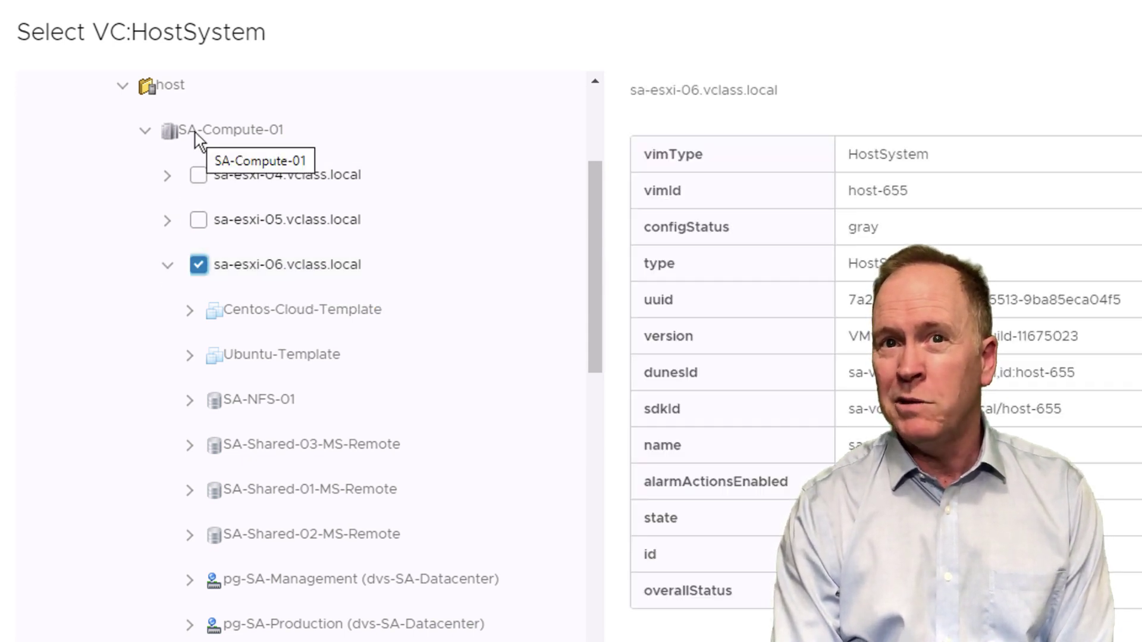
{"action": "left_click", "coordinate": [169, 271]}
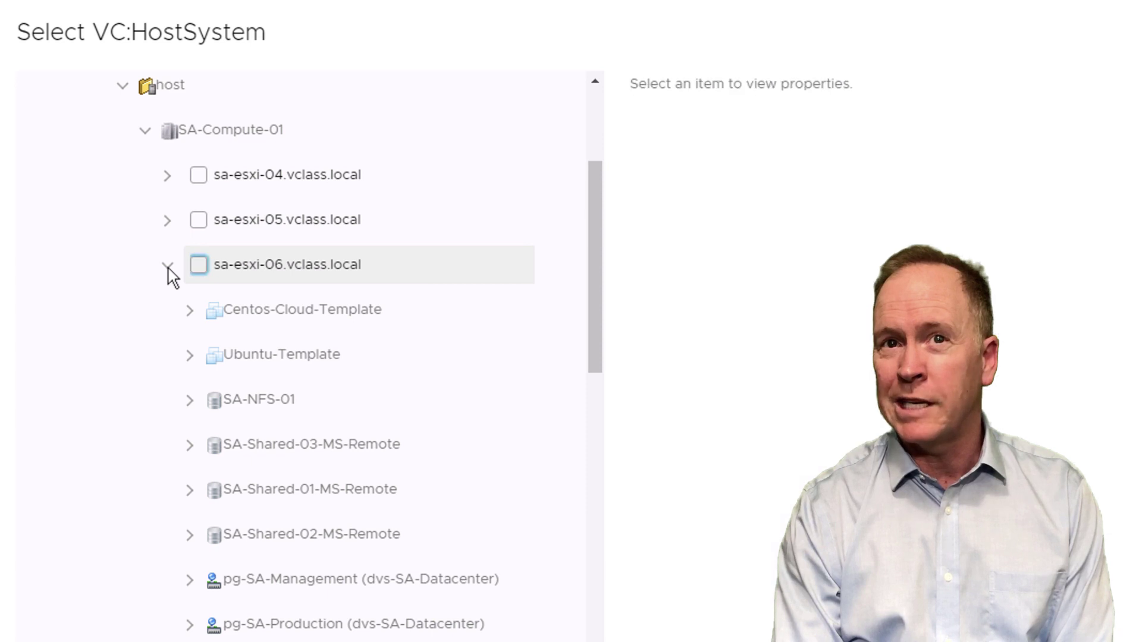
{"action": "left_click", "coordinate": [198, 265]}
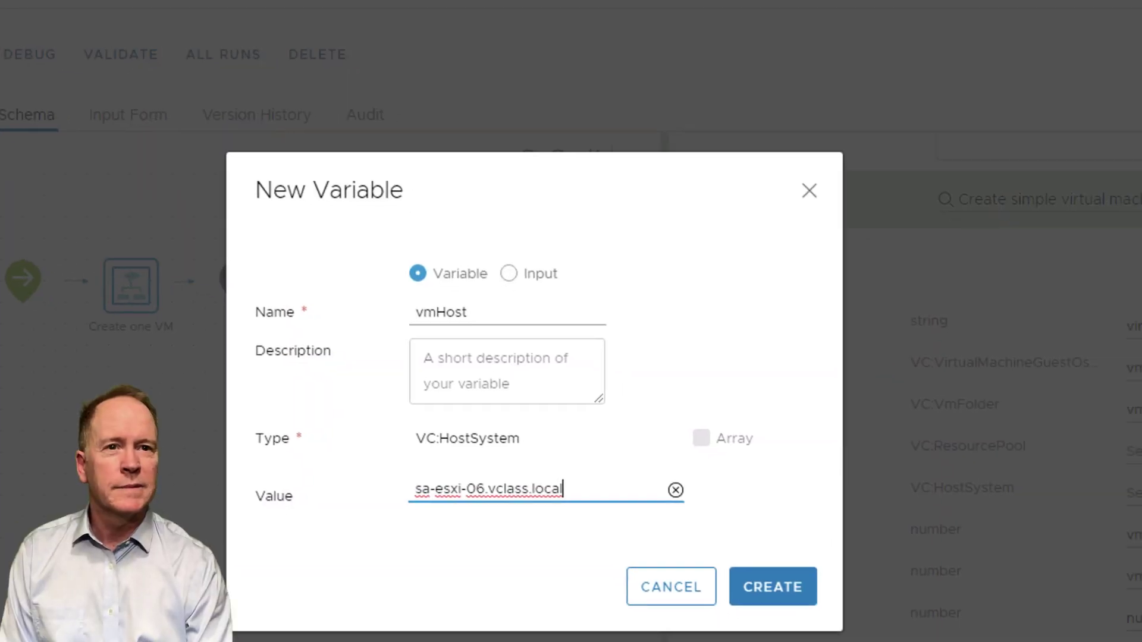
{"action": "left_click", "coordinate": [797, 595]}
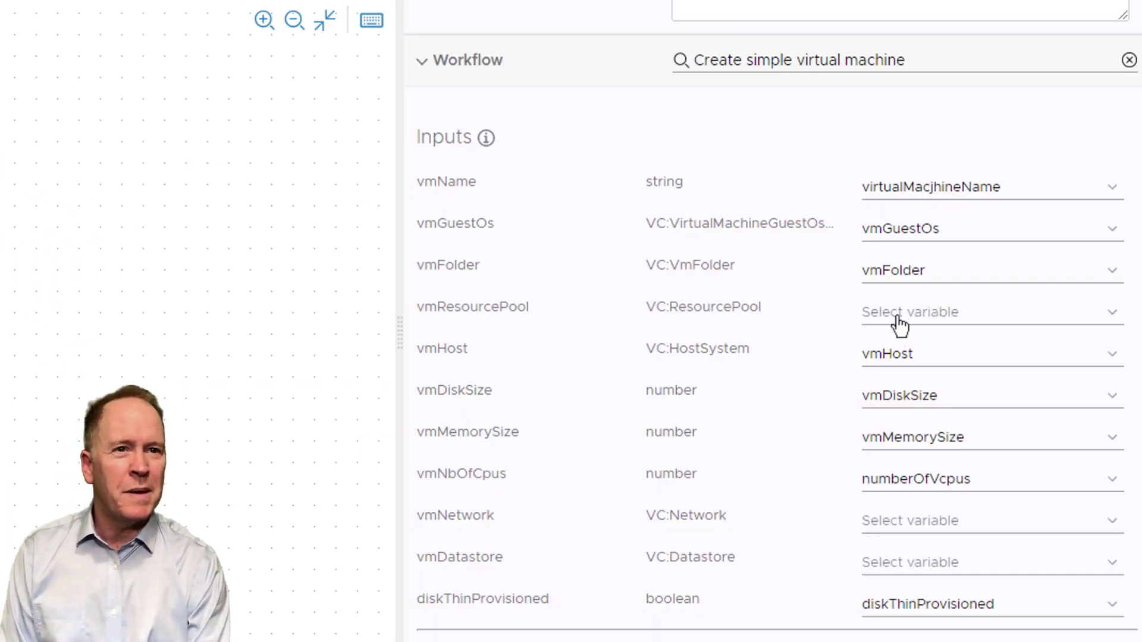
Step: Start a new variable named vmDatastore for the workflow's vmDatastore input and begin choosing its value
{"action": "left_click", "coordinate": [893, 569]}
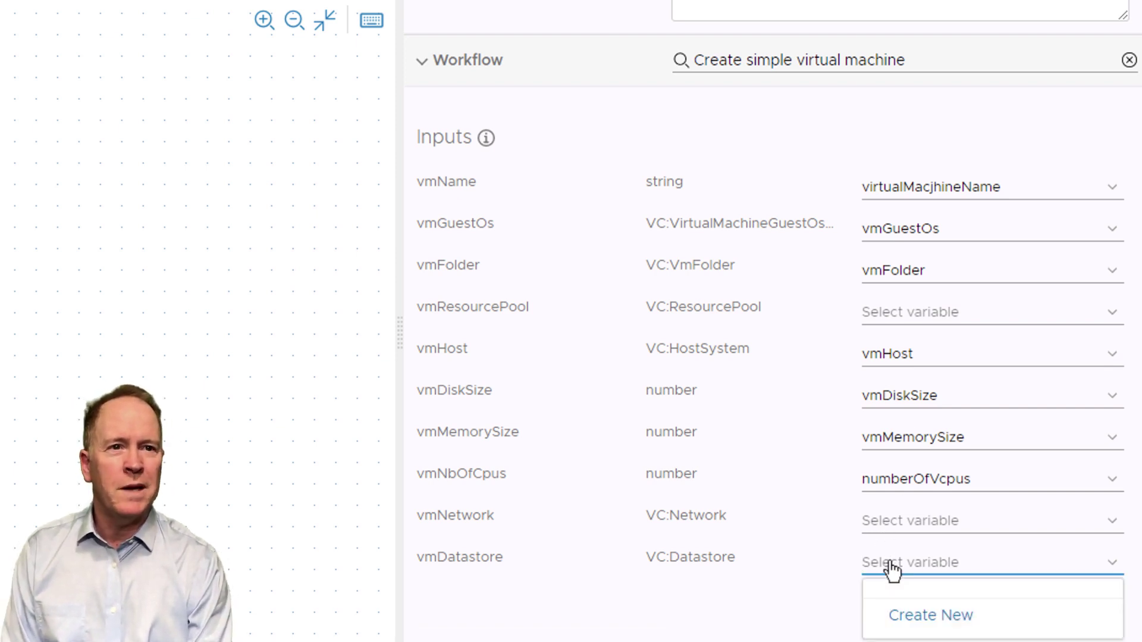
{"action": "left_click", "coordinate": [923, 616]}
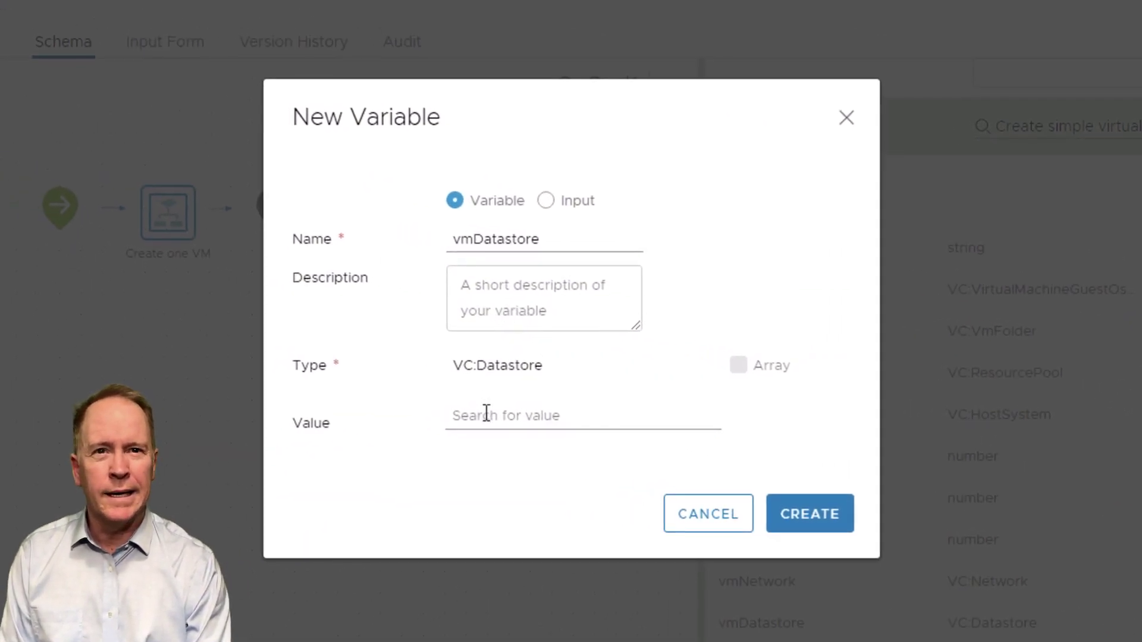
{"action": "left_click", "coordinate": [486, 415]}
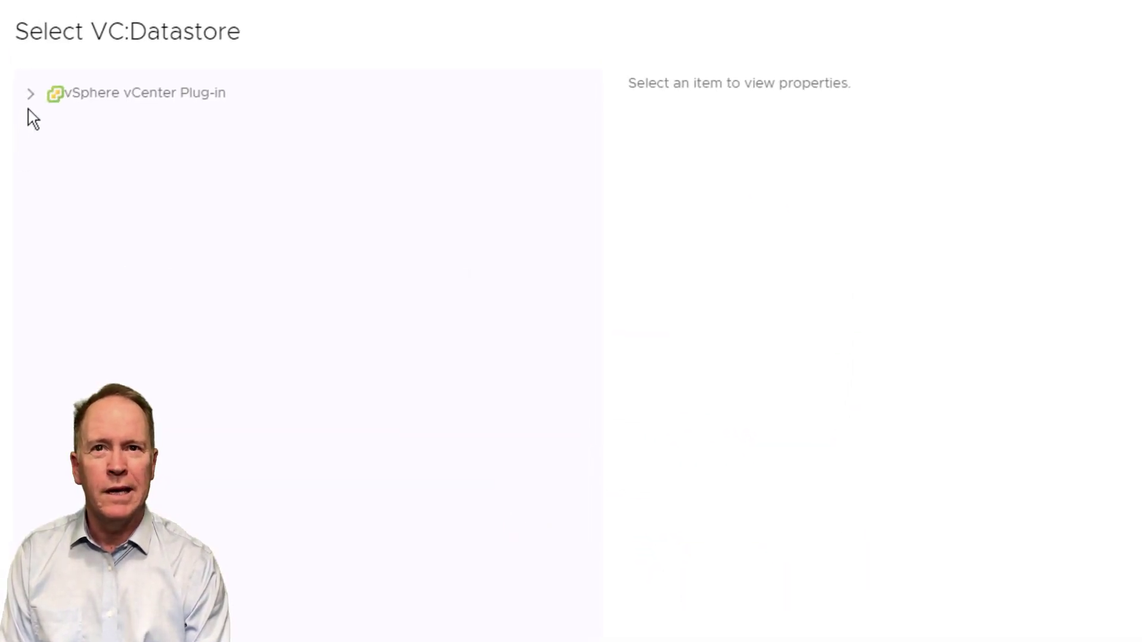
Step: Expand the vCenter inventory through Datacenters and SA-Datacenter to the contents of its datastore folder
{"action": "left_click", "coordinate": [30, 94]}
{"action": "left_click", "coordinate": [53, 138]}
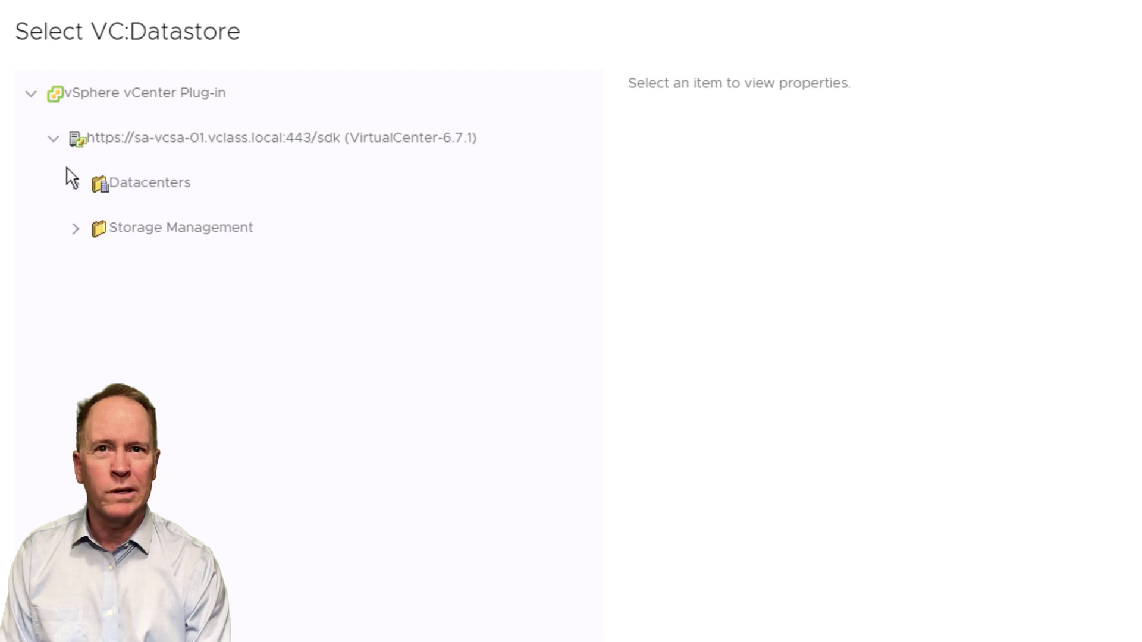
{"action": "left_click", "coordinate": [76, 183]}
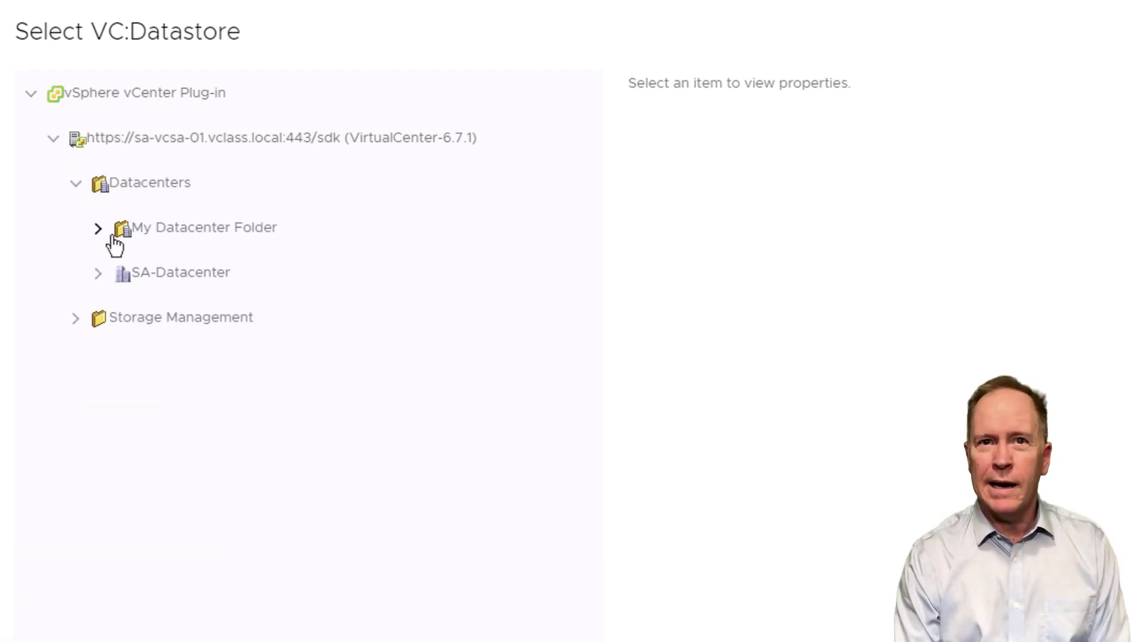
{"action": "left_click", "coordinate": [99, 273]}
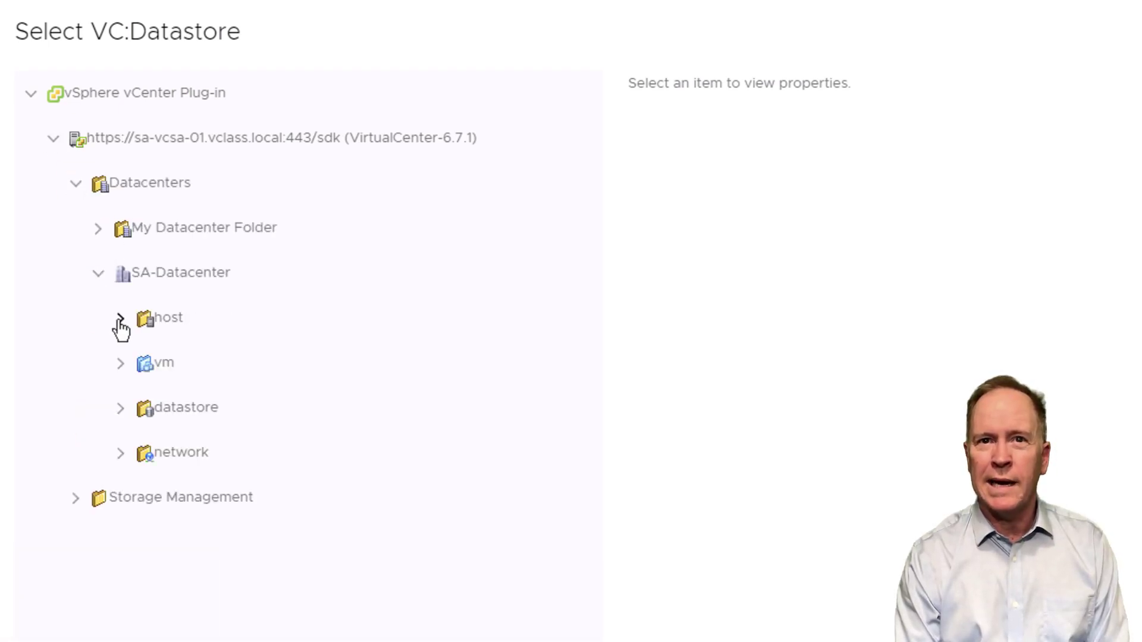
{"action": "left_click", "coordinate": [121, 411]}
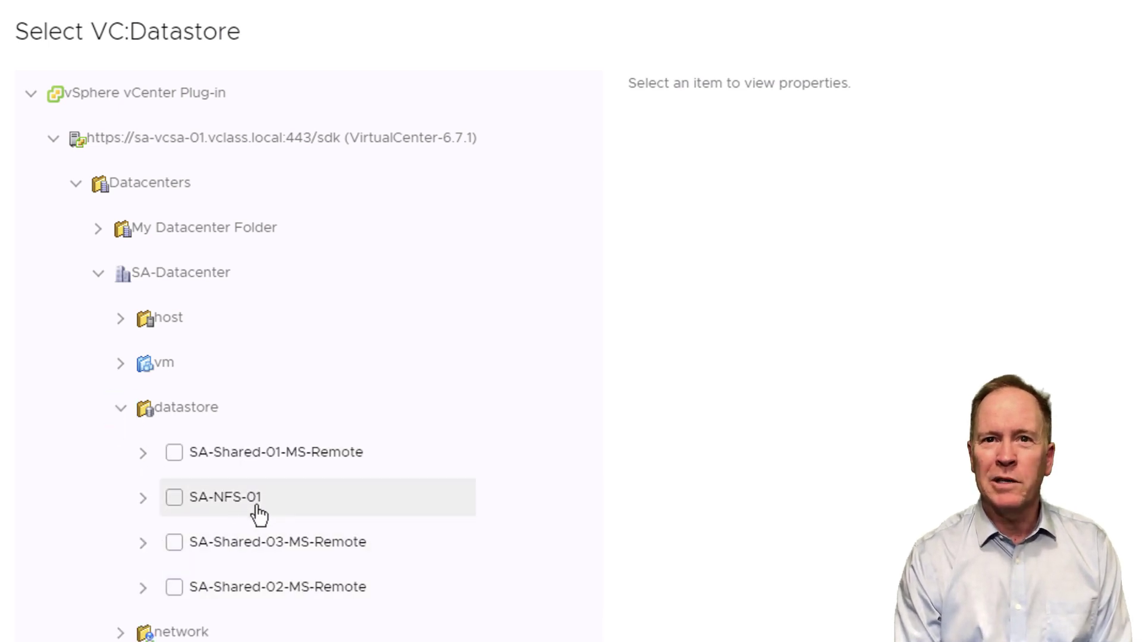
Step: Compare the properties of the shared datastores, set the vmDatastore value to SA-Shared-01-MS-Remote and create the variable
{"action": "left_click", "coordinate": [273, 459]}
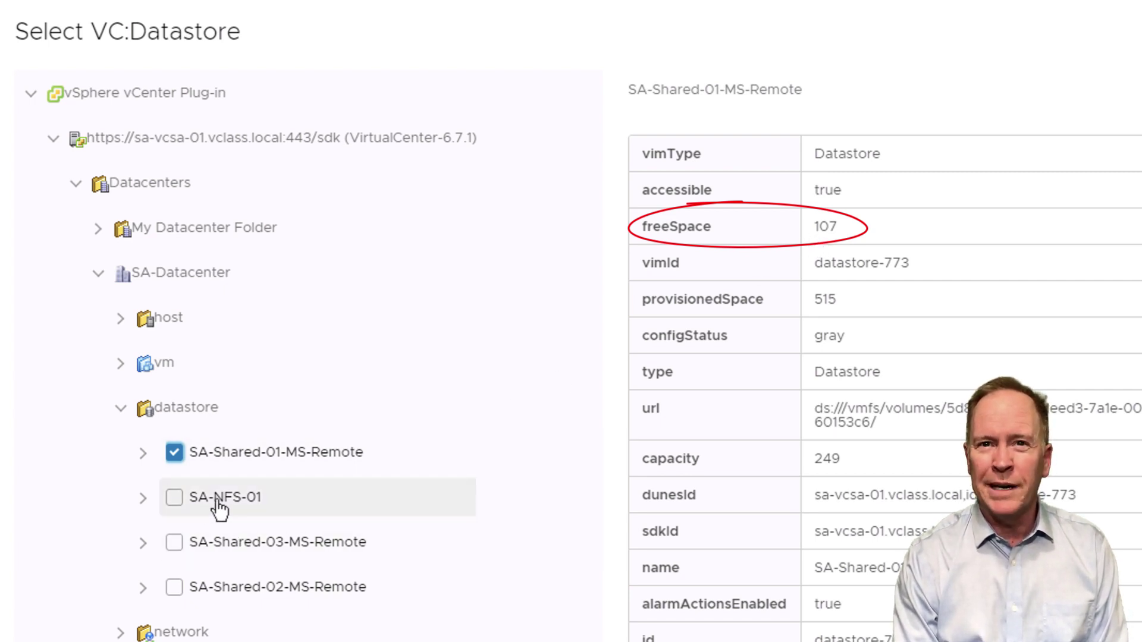
{"action": "left_click", "coordinate": [230, 558]}
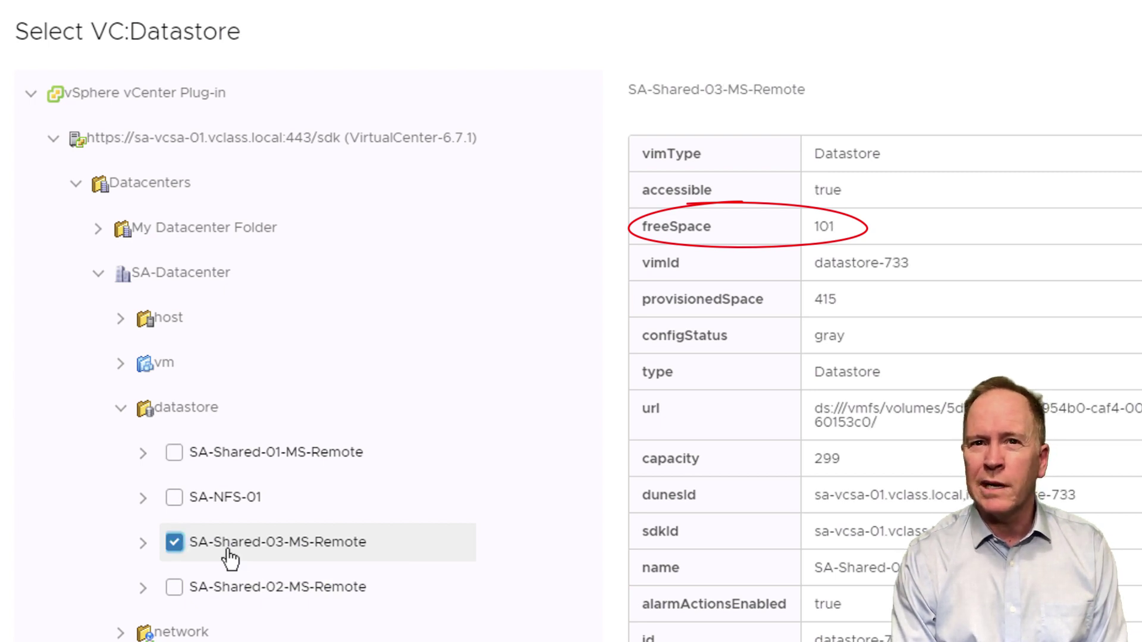
{"action": "left_click", "coordinate": [230, 599]}
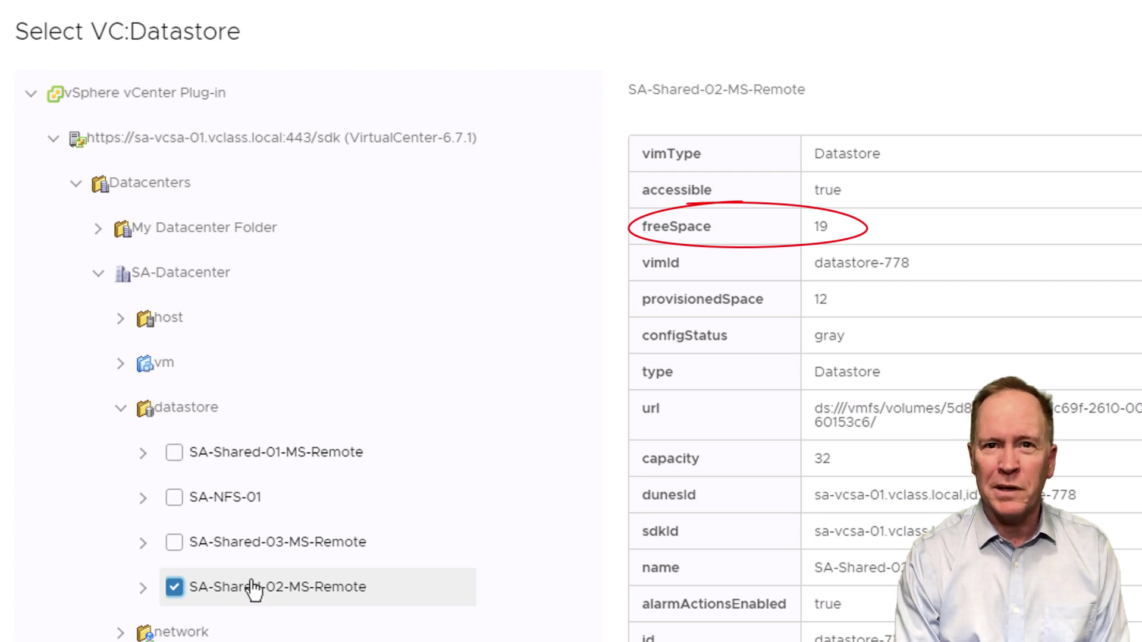
{"action": "left_click", "coordinate": [303, 544]}
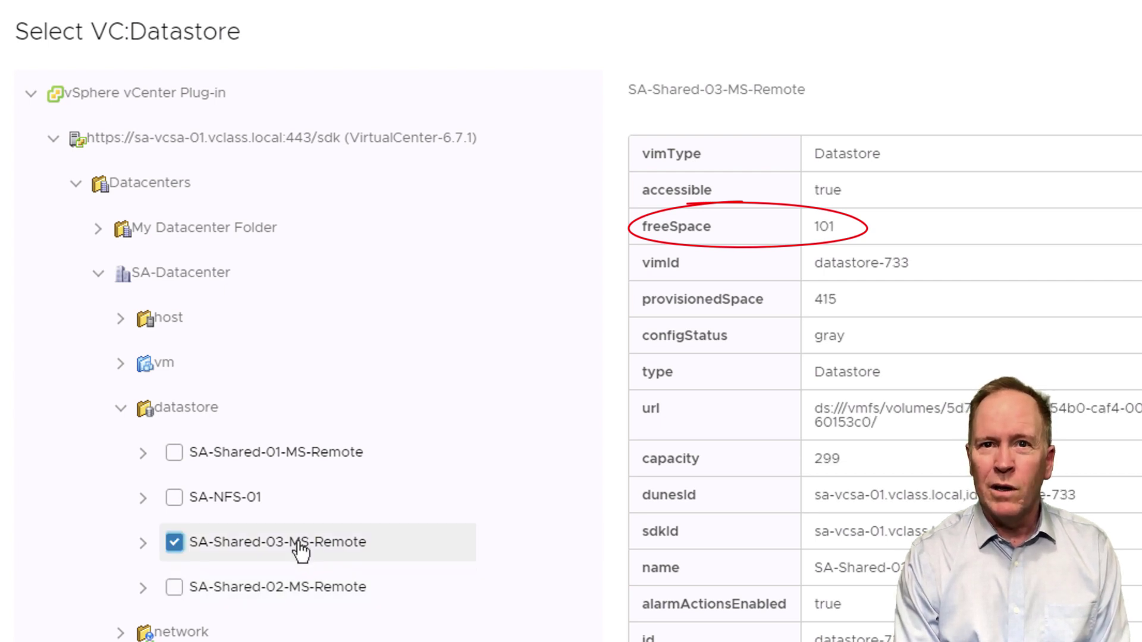
{"action": "left_click", "coordinate": [307, 460]}
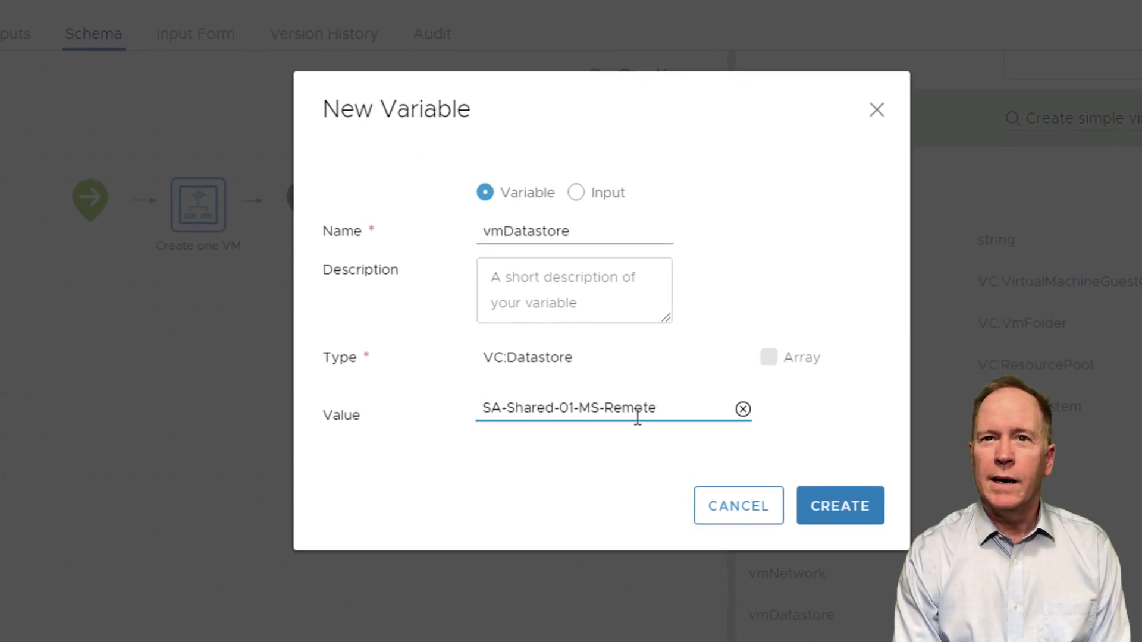
{"action": "left_click", "coordinate": [824, 510]}
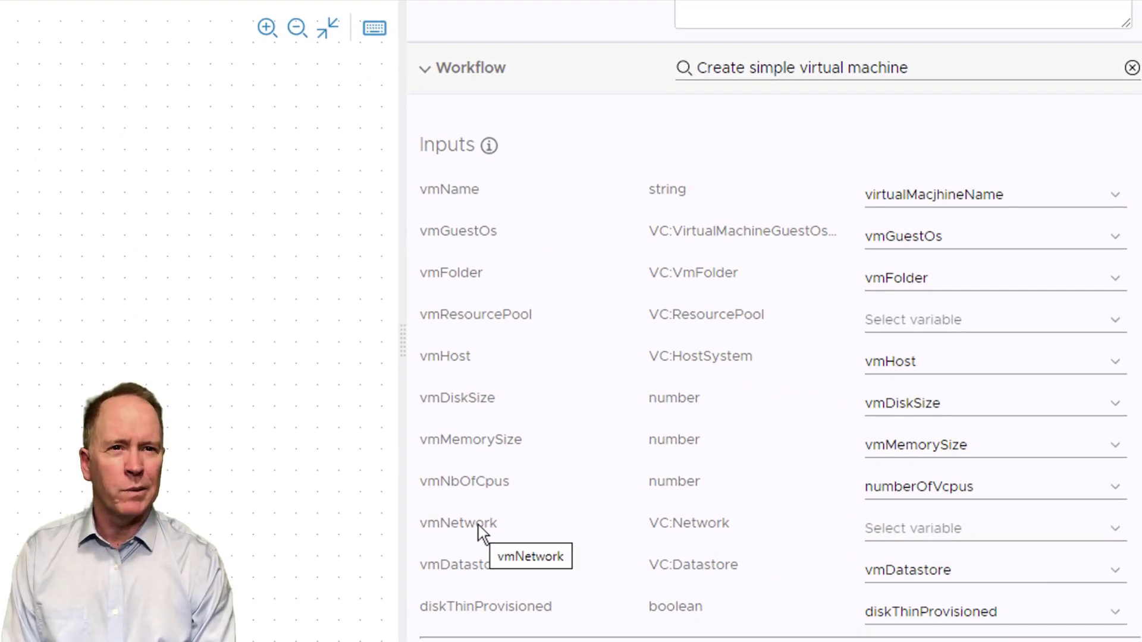
Step: Create a vmNetwork variable for the workflow's vmNetwork input, with VM Network from SA-Datacenter's network folder as its value
{"action": "left_click", "coordinate": [886, 531]}
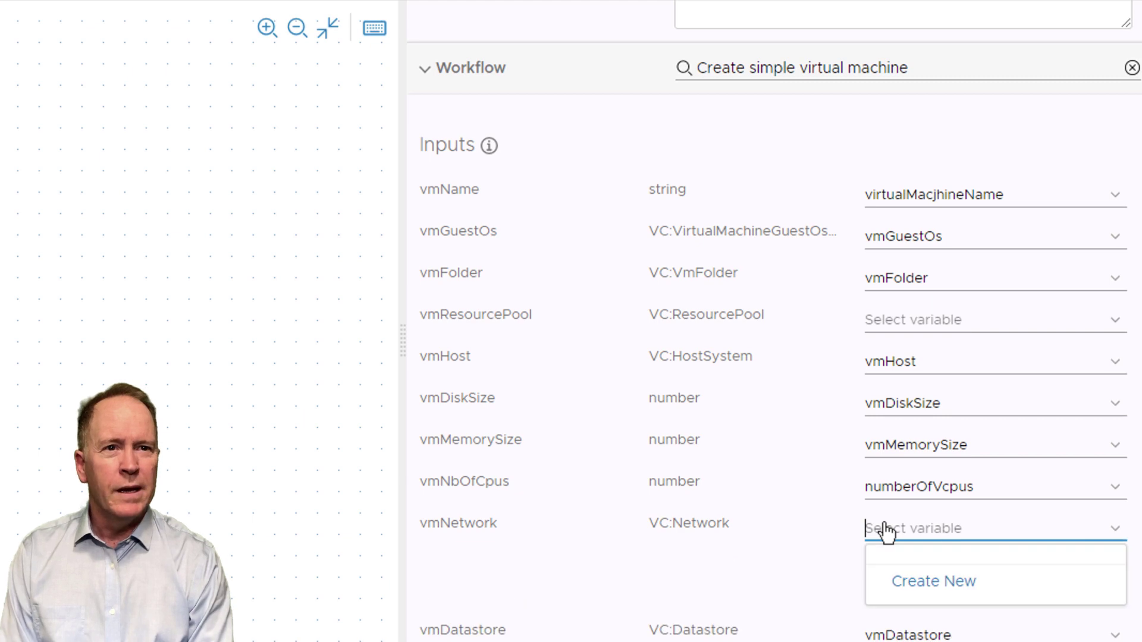
{"action": "left_click", "coordinate": [911, 581]}
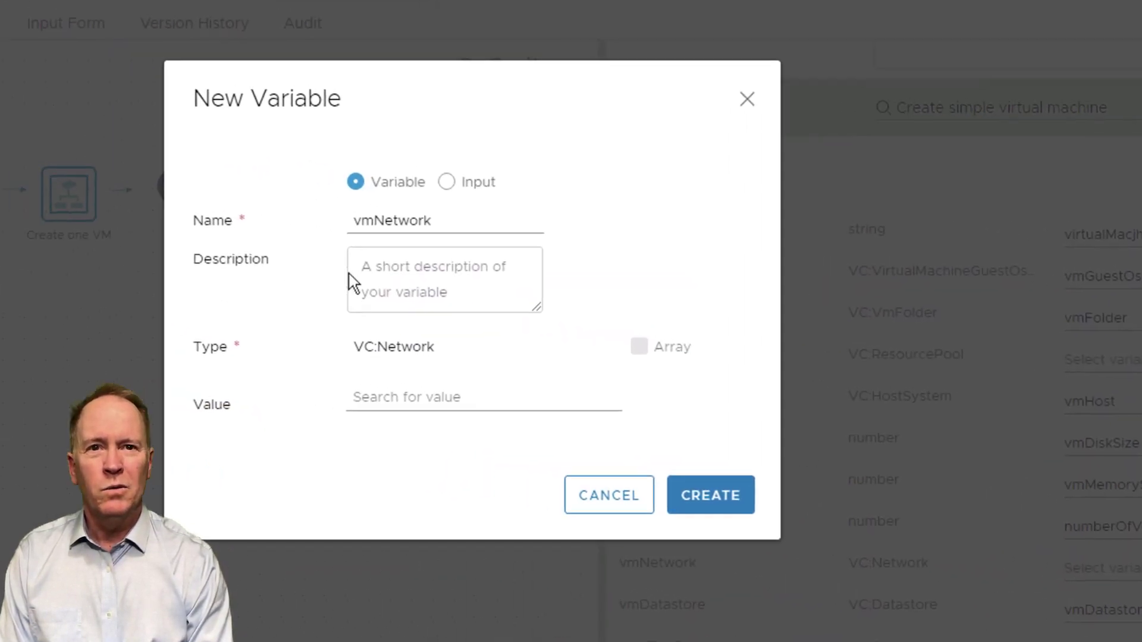
{"action": "left_click", "coordinate": [211, 359]}
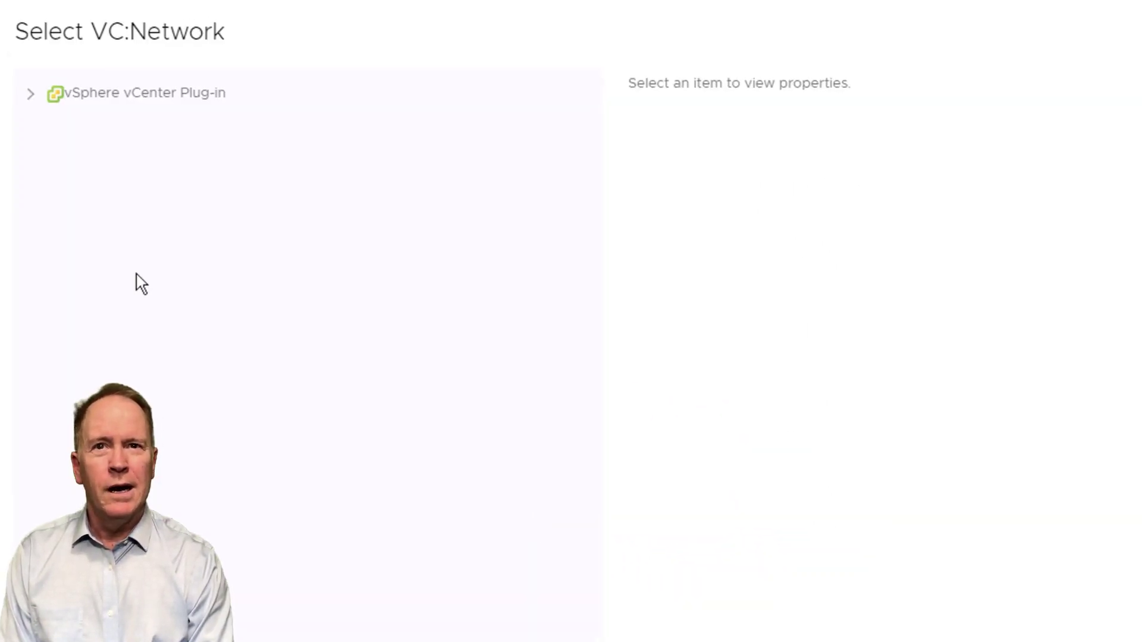
{"action": "left_click", "coordinate": [28, 88]}
{"action": "left_click", "coordinate": [53, 138]}
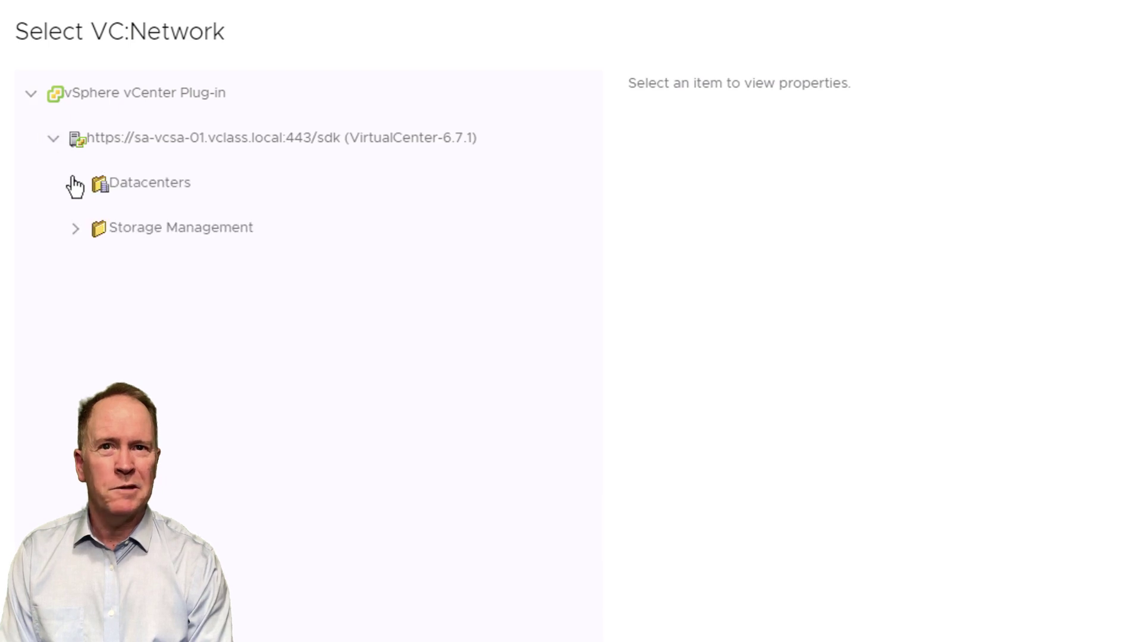
{"action": "left_click", "coordinate": [76, 184]}
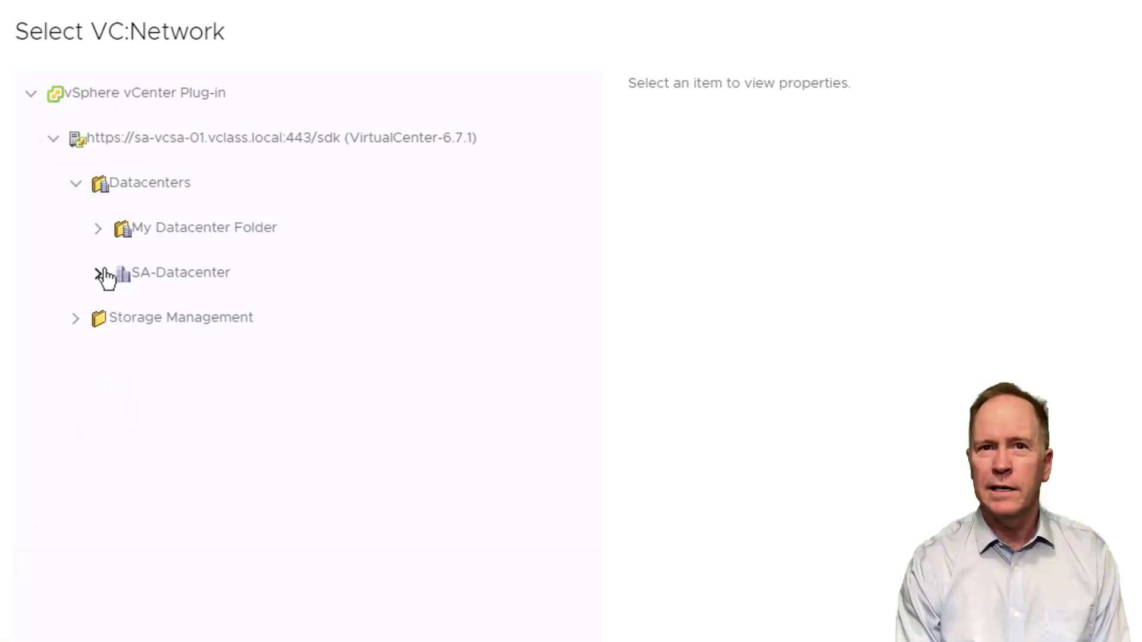
{"action": "left_click", "coordinate": [99, 274]}
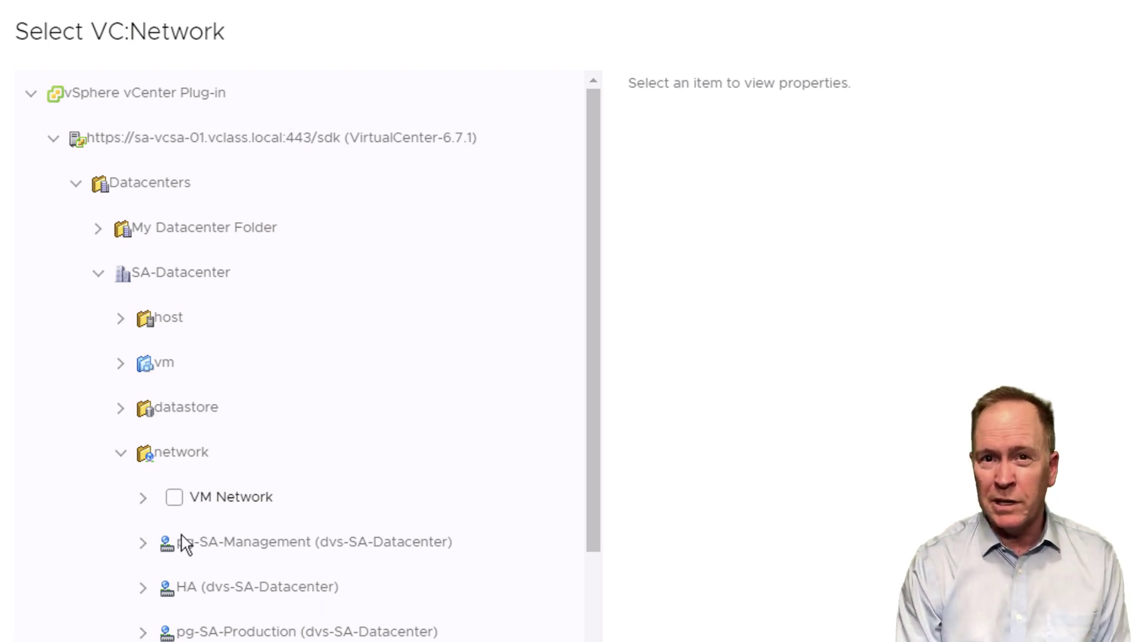
{"action": "left_click", "coordinate": [174, 498]}
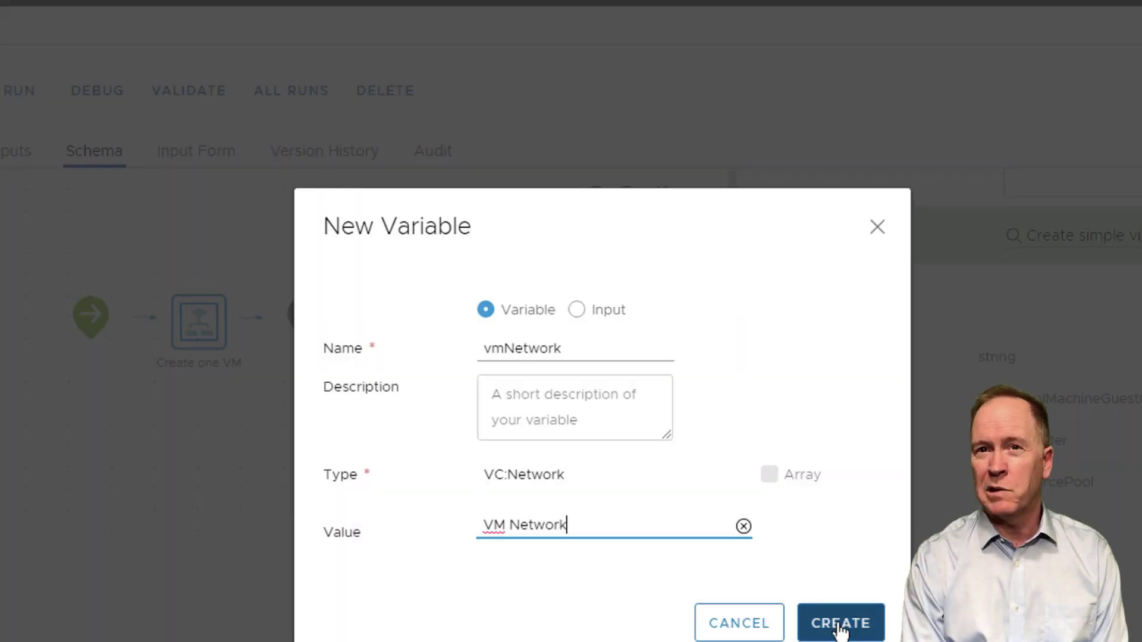
{"action": "left_click", "coordinate": [841, 619]}
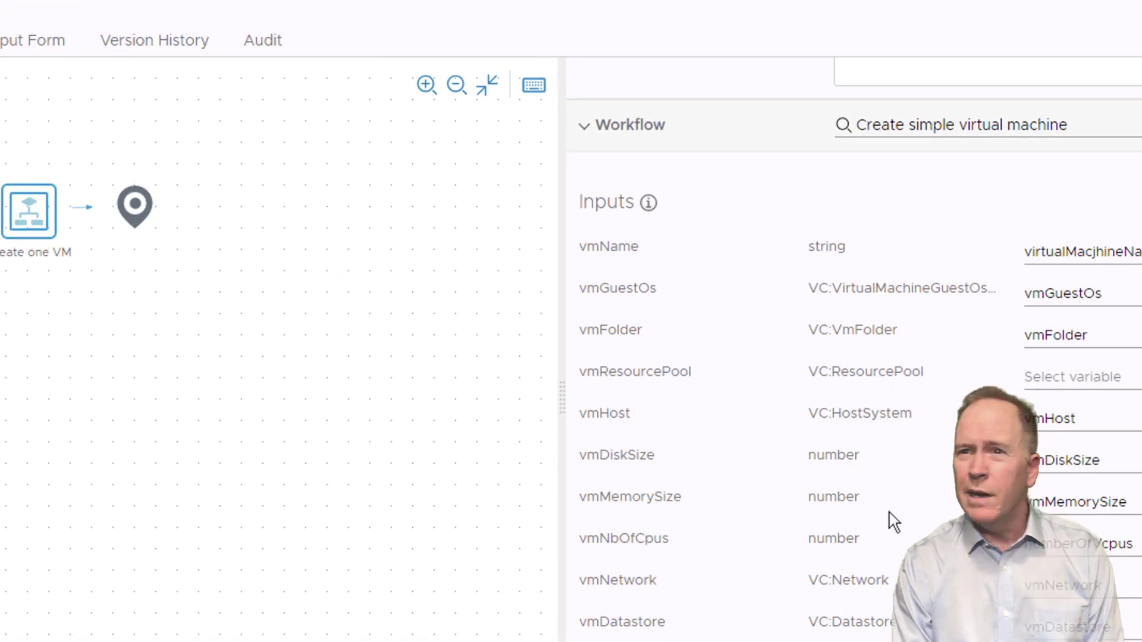
Step: Start a new variable named vmResourcePool for the vmResourcePool input and expand the vCenter inventory to SA-Datacenter's host folder for its value
{"action": "left_click", "coordinate": [1082, 379]}
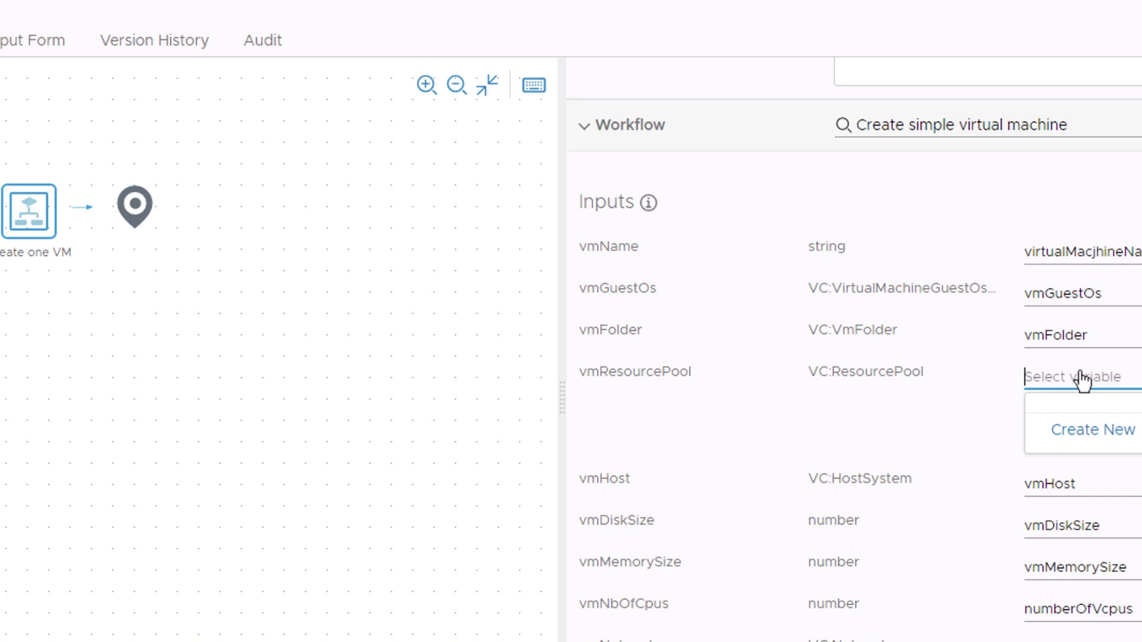
{"action": "left_click", "coordinate": [1090, 429]}
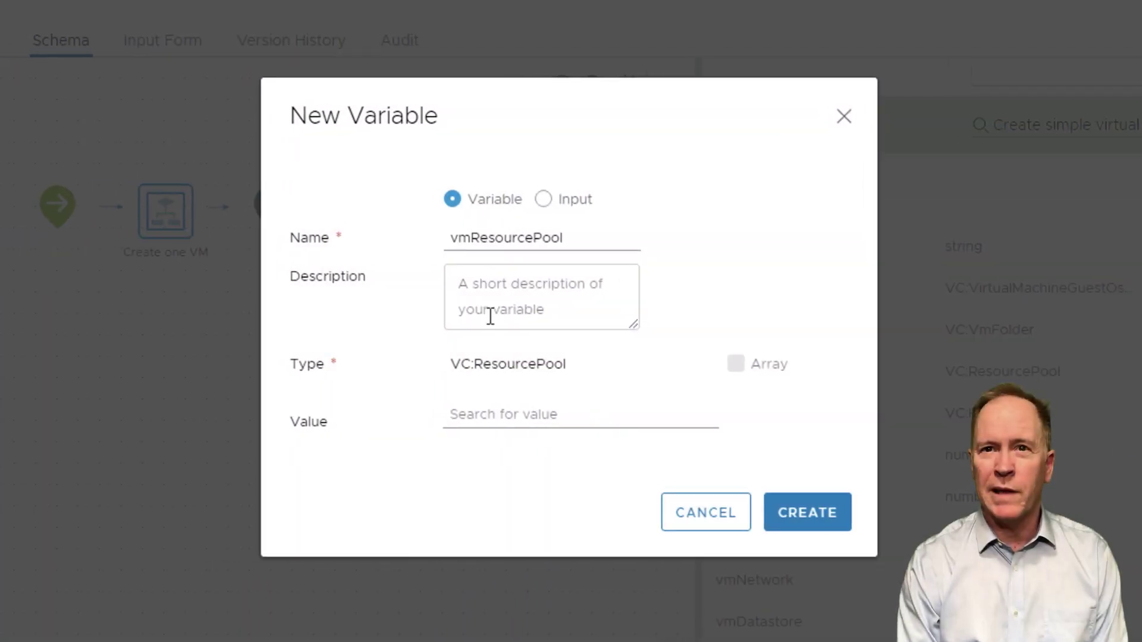
{"action": "left_click", "coordinate": [526, 492]}
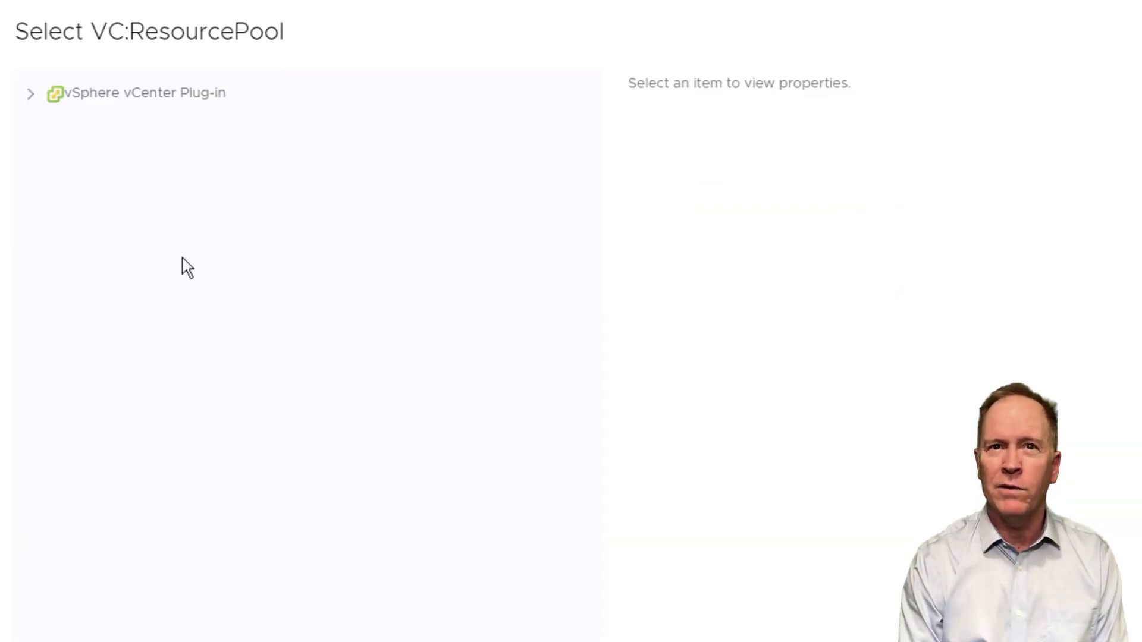
{"action": "left_click", "coordinate": [30, 94]}
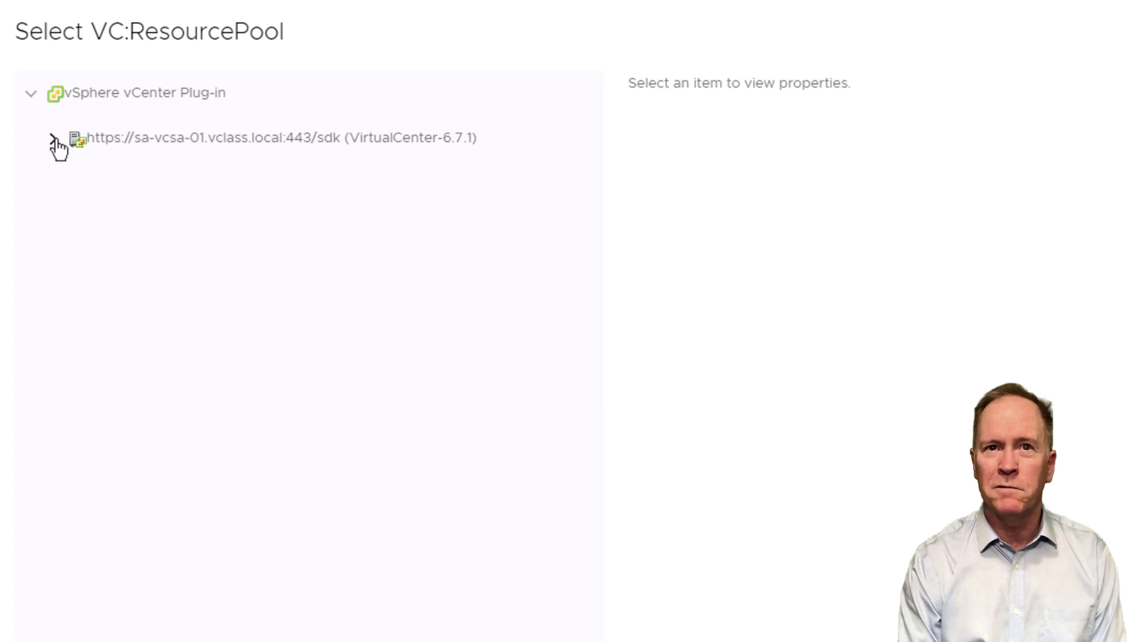
{"action": "left_click", "coordinate": [53, 138]}
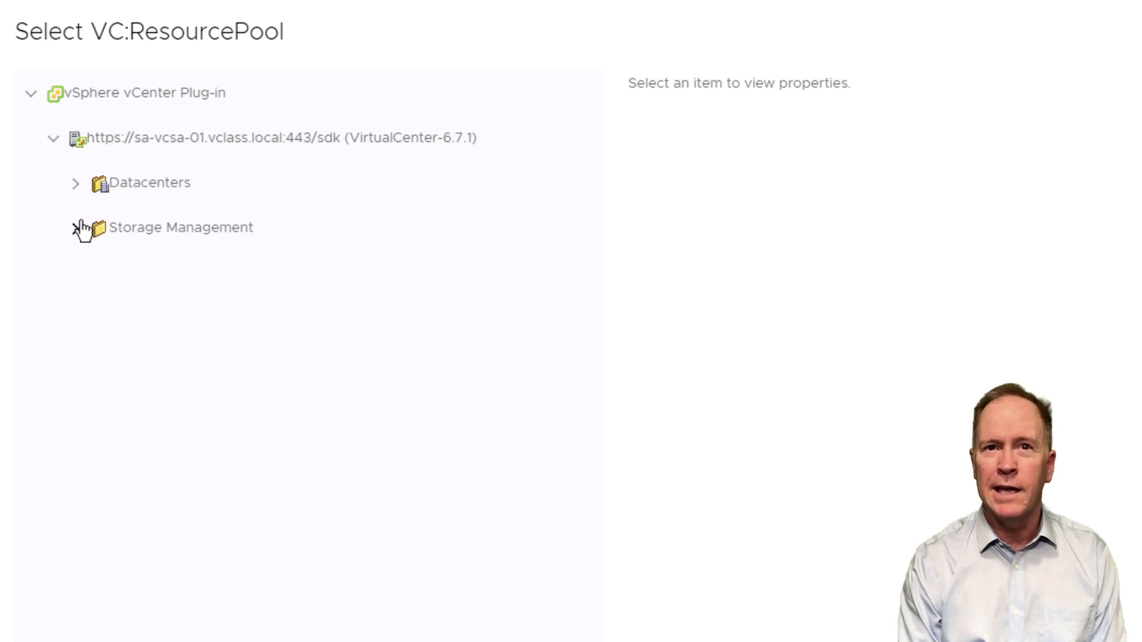
{"action": "left_click", "coordinate": [76, 183]}
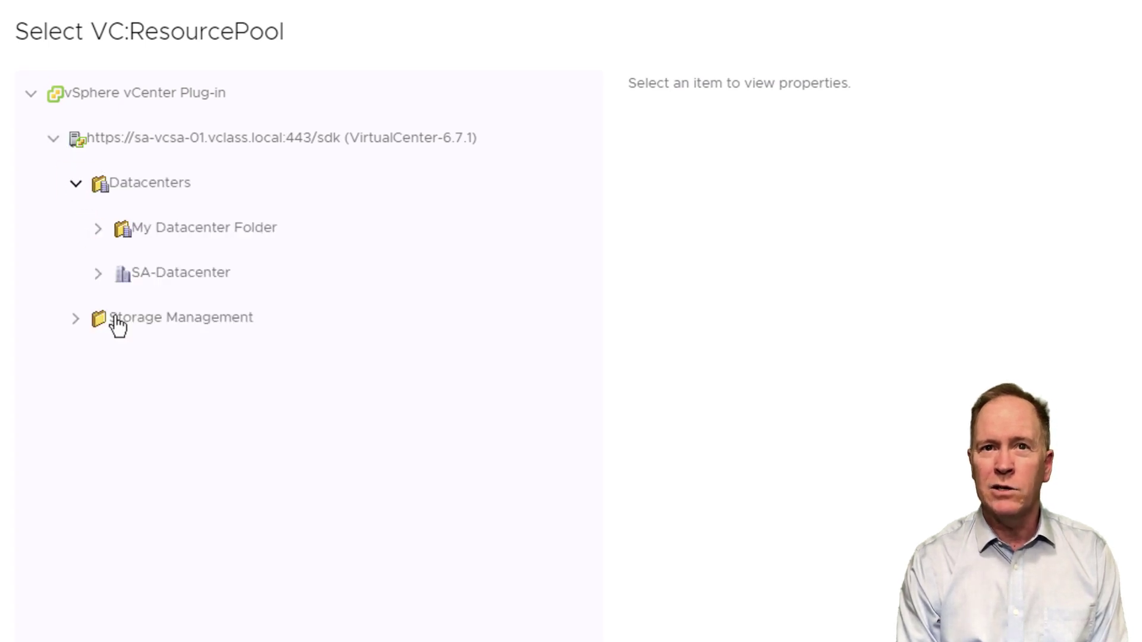
{"action": "left_click", "coordinate": [99, 274]}
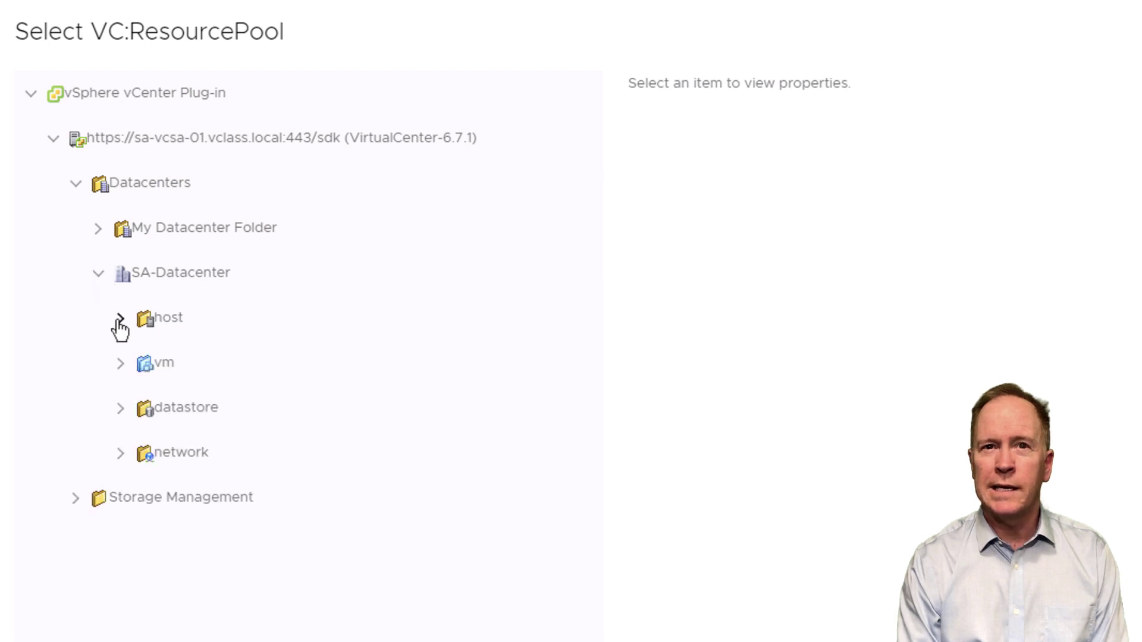
{"action": "left_click", "coordinate": [121, 320]}
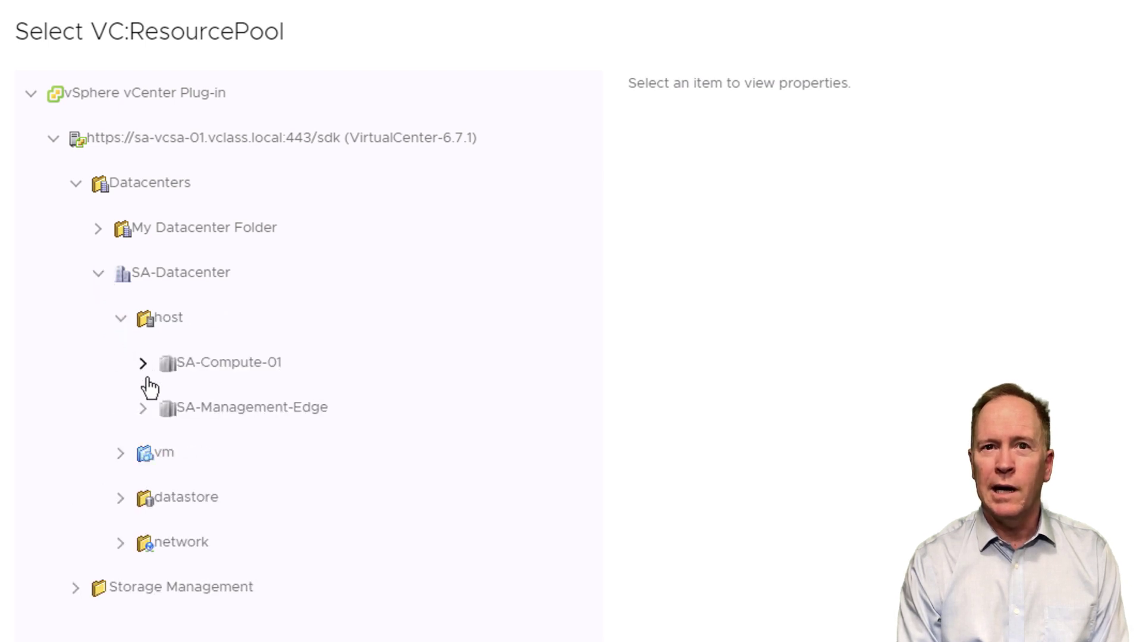
Step: Set the vmResourcePool value to the Resources pool of the SA-Compute-01 cluster and create the variable
{"action": "left_click", "coordinate": [144, 410]}
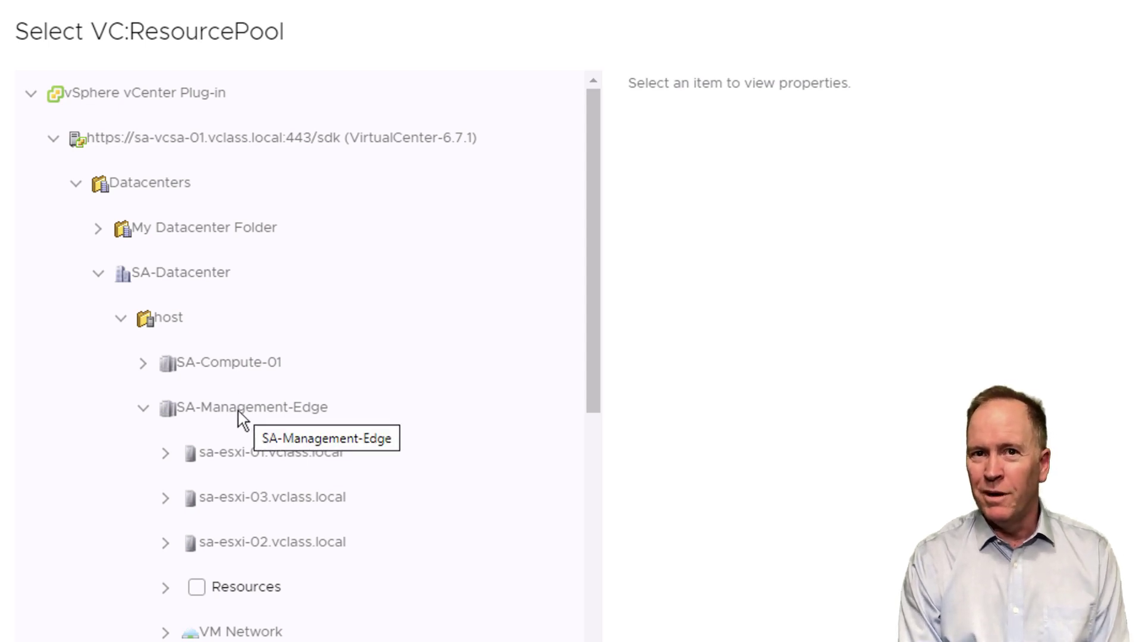
{"action": "left_click", "coordinate": [144, 409]}
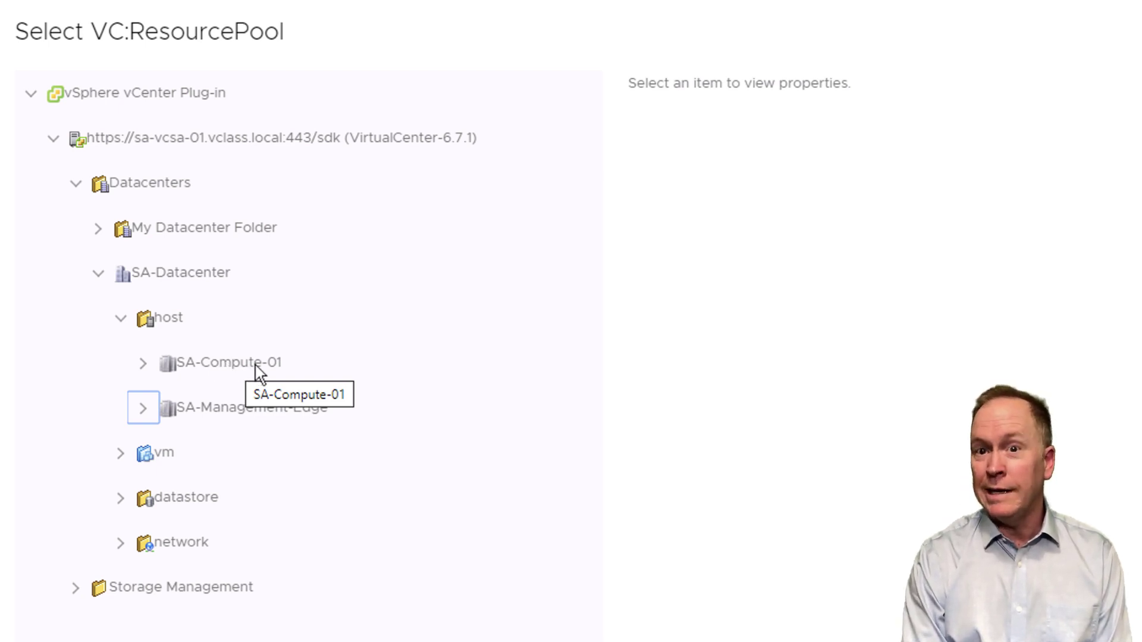
{"action": "left_click", "coordinate": [144, 363]}
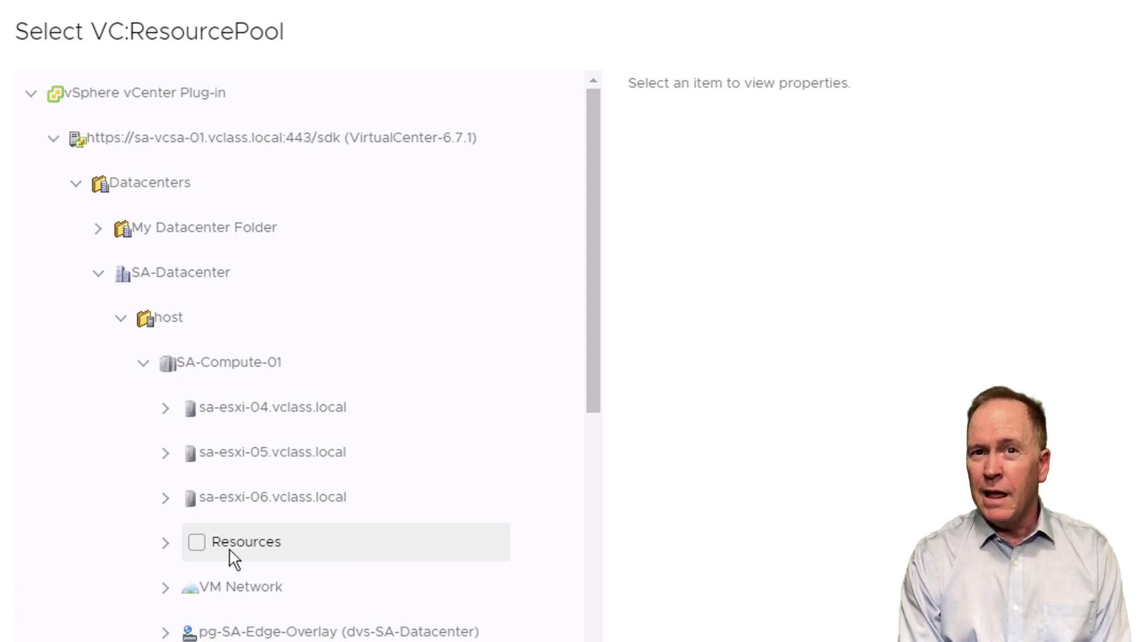
{"action": "left_click", "coordinate": [179, 547]}
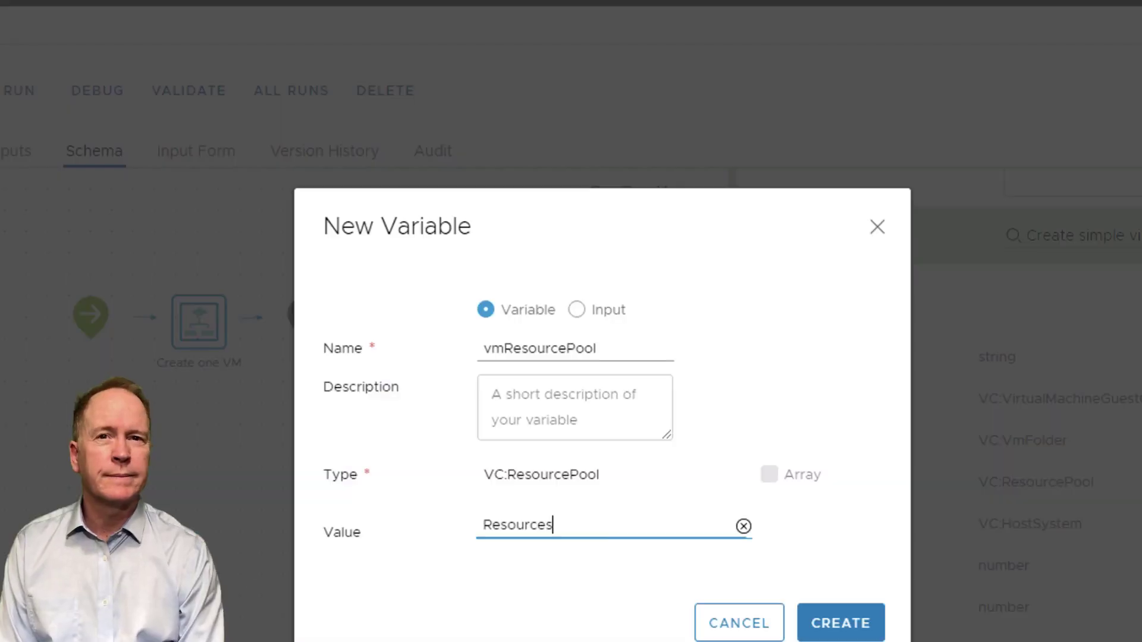
{"action": "left_click", "coordinate": [862, 626]}
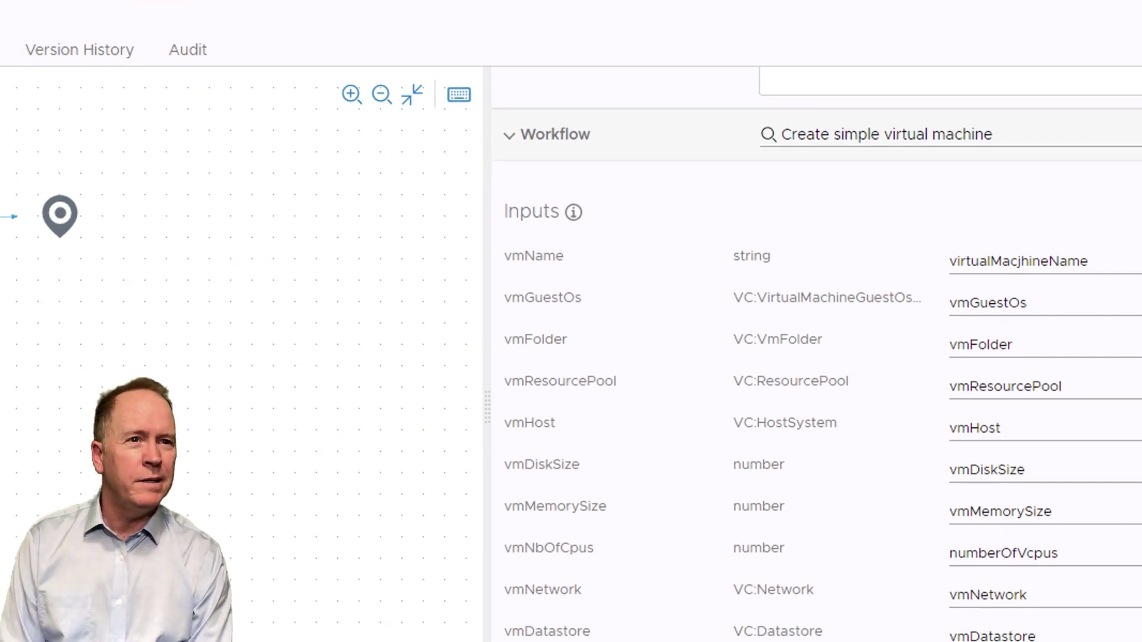
Step: Save the Create One VM workflow with its completed input bindings and validate it
{"action": "scroll", "coordinate": [817, 357], "scroll_direction": "down", "scroll_amount": 3}
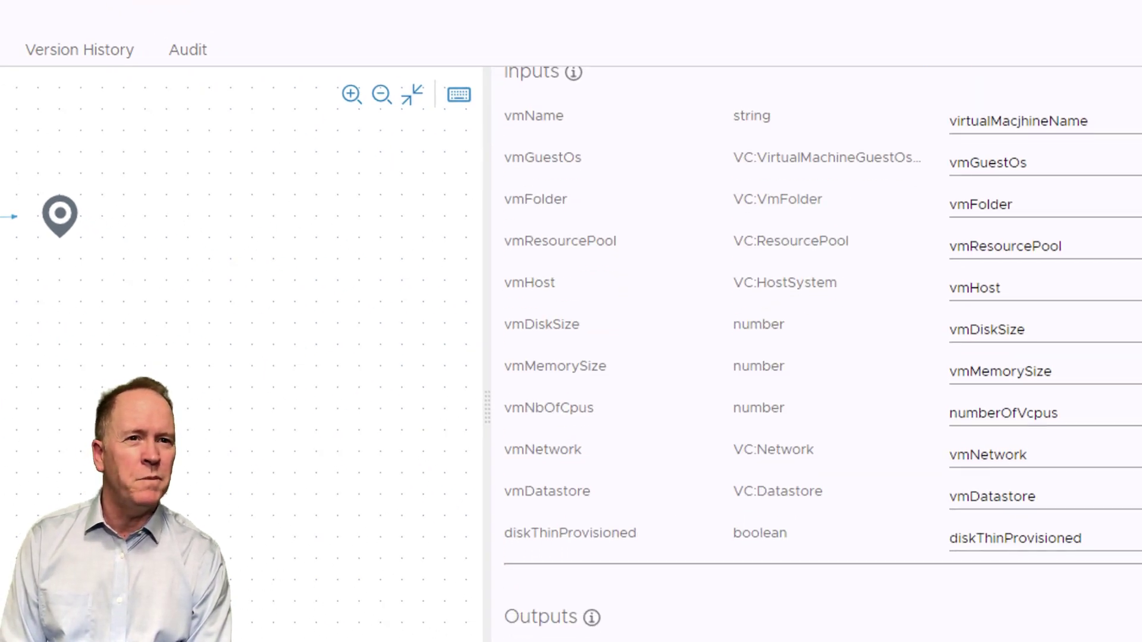
{"action": "scroll", "coordinate": [817, 357], "scroll_direction": "up", "scroll_amount": 7}
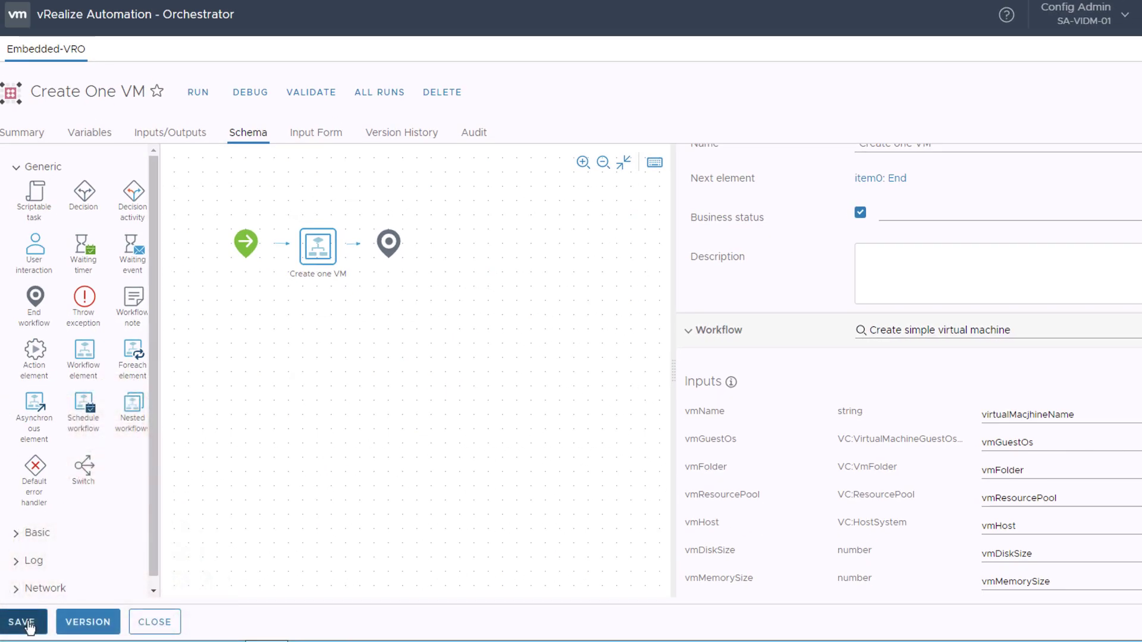
{"action": "left_click", "coordinate": [22, 623]}
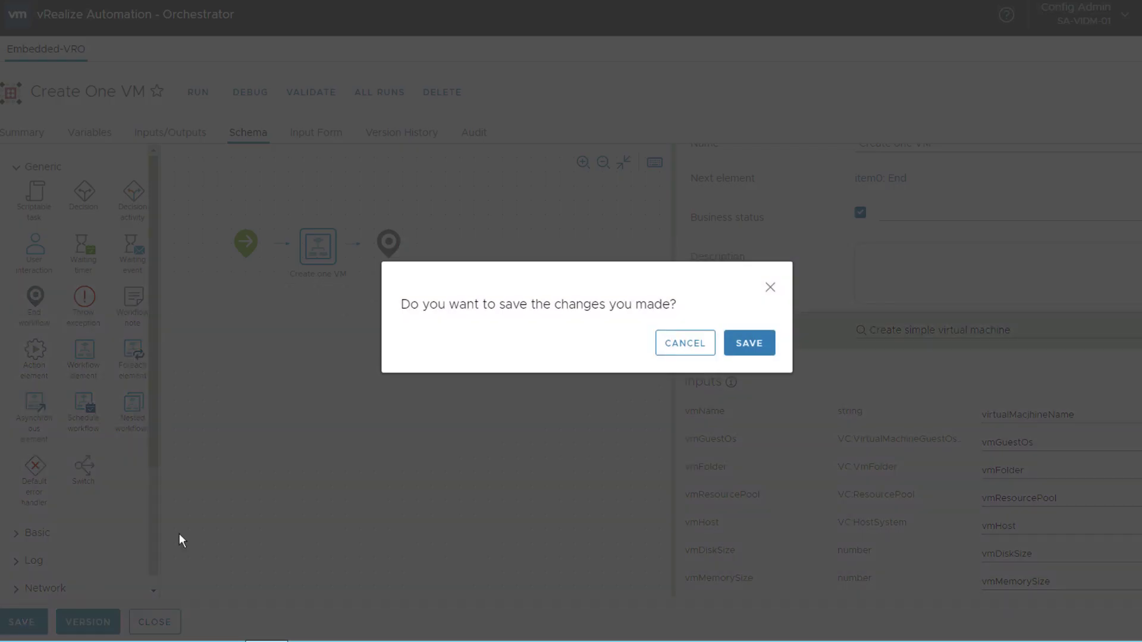
{"action": "left_click", "coordinate": [738, 343]}
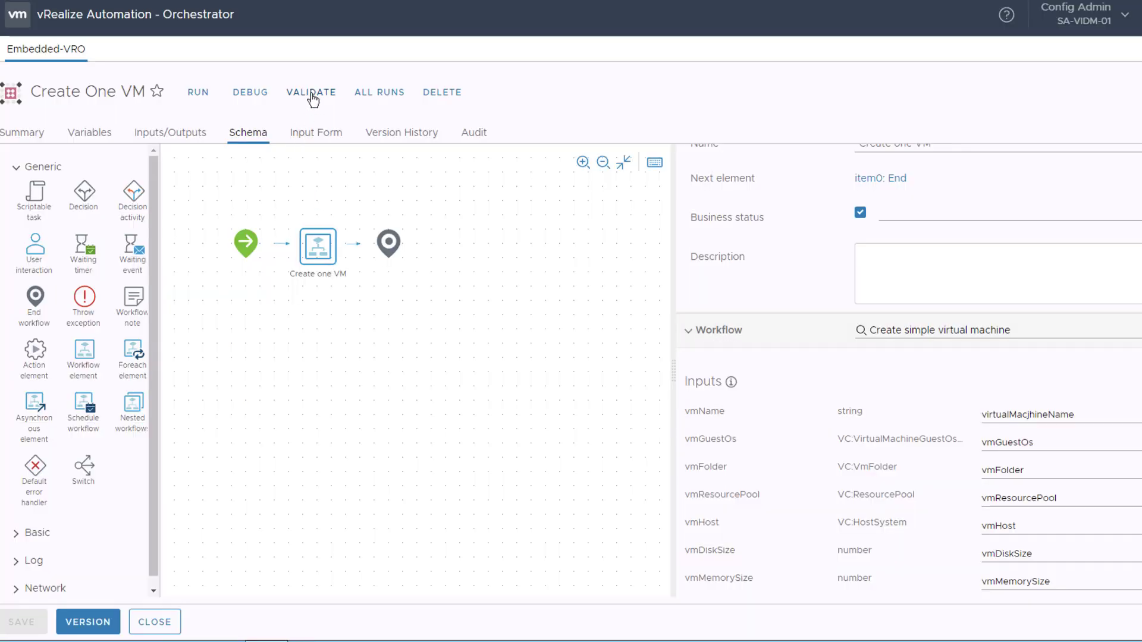
{"action": "left_click", "coordinate": [313, 93]}
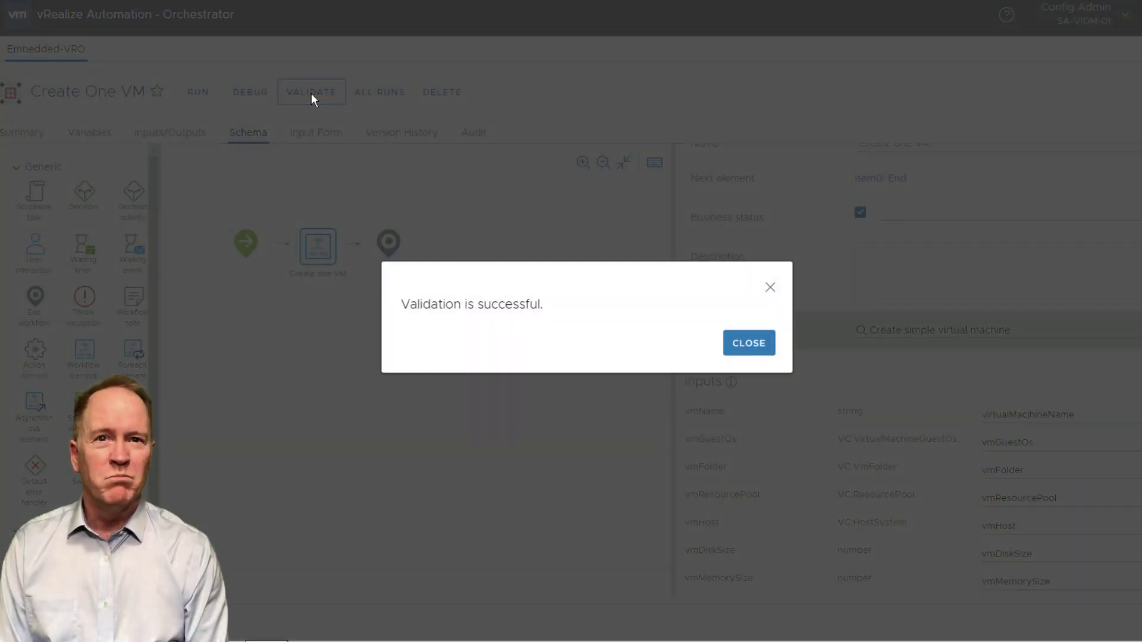
{"action": "left_click", "coordinate": [753, 344]}
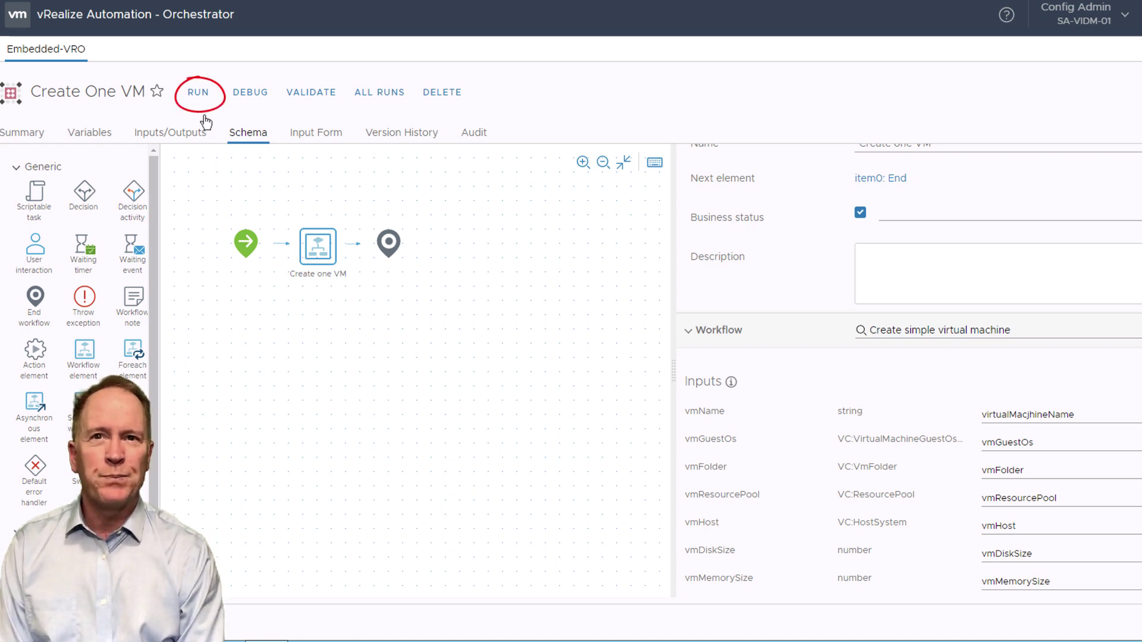
Step: Open the run form of the Create One VM workflow and enter CVM as the virtual machine name
{"action": "left_click", "coordinate": [200, 95]}
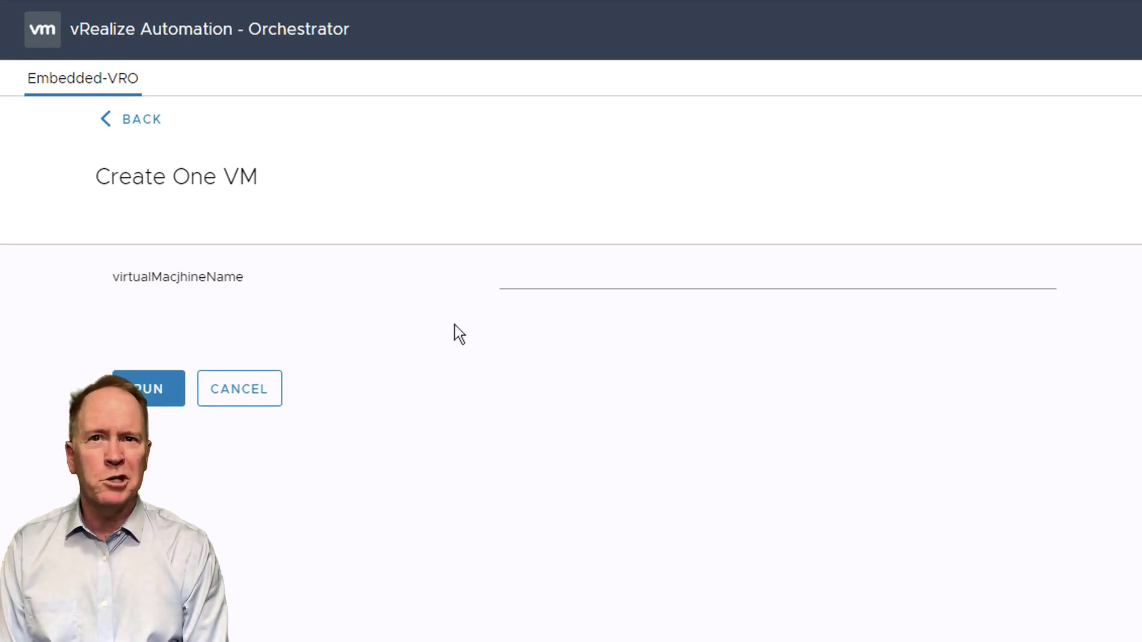
{"action": "left_click", "coordinate": [564, 276]}
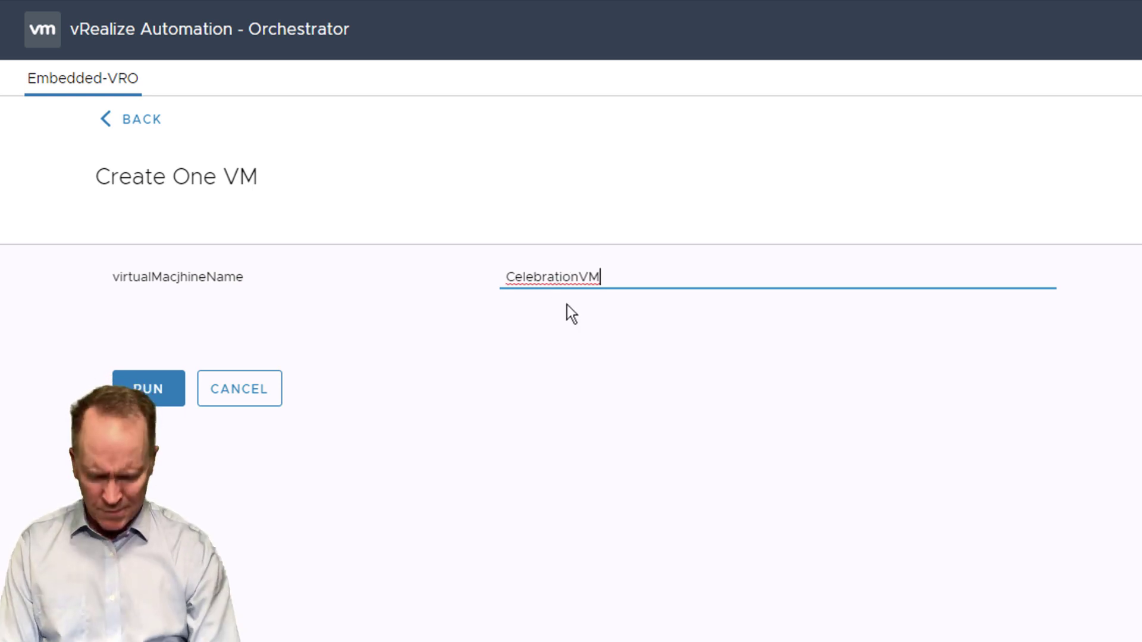
{"action": "key", "text": "ctrl+a"}
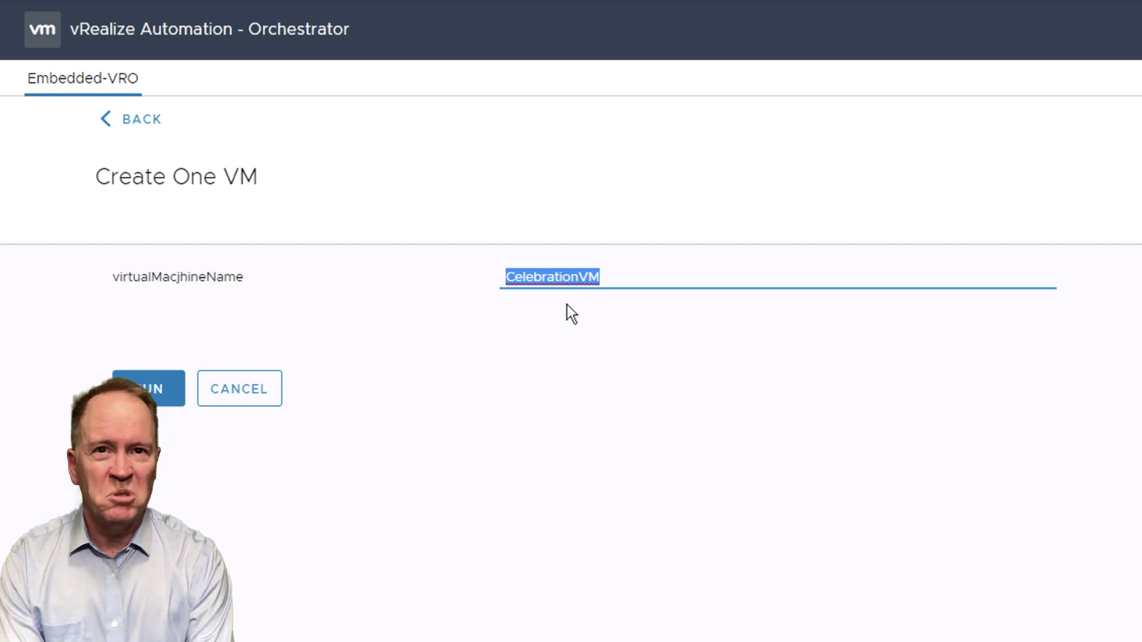
{"action": "type", "text": "CM"}
{"action": "key", "text": "BackSpace"}
{"action": "type", "text": "V"}
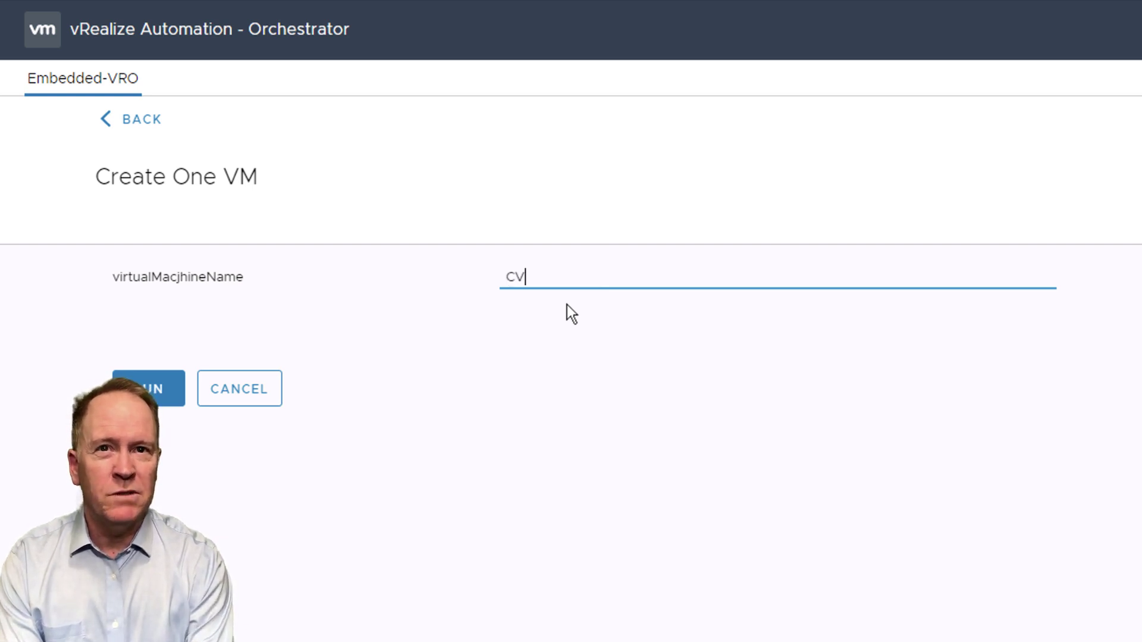
{"action": "type", "text": "M"}
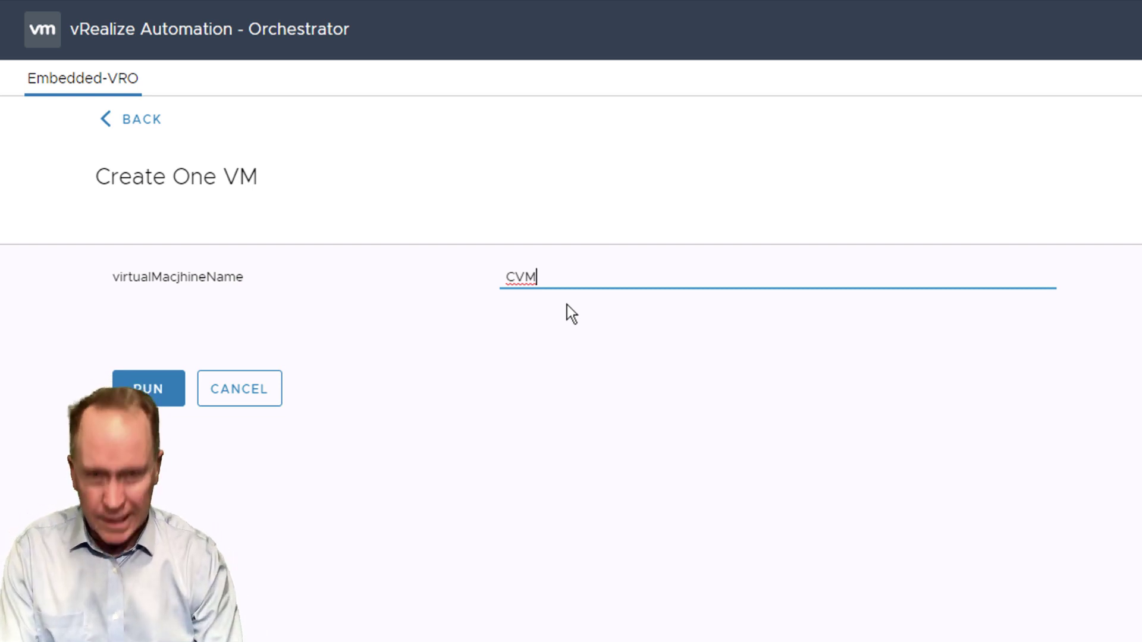
Step: Replace the virtual machine name in the run form with cvm in lowercase
{"action": "key", "text": "ctrl+a"}
{"action": "type", "text": "c"}
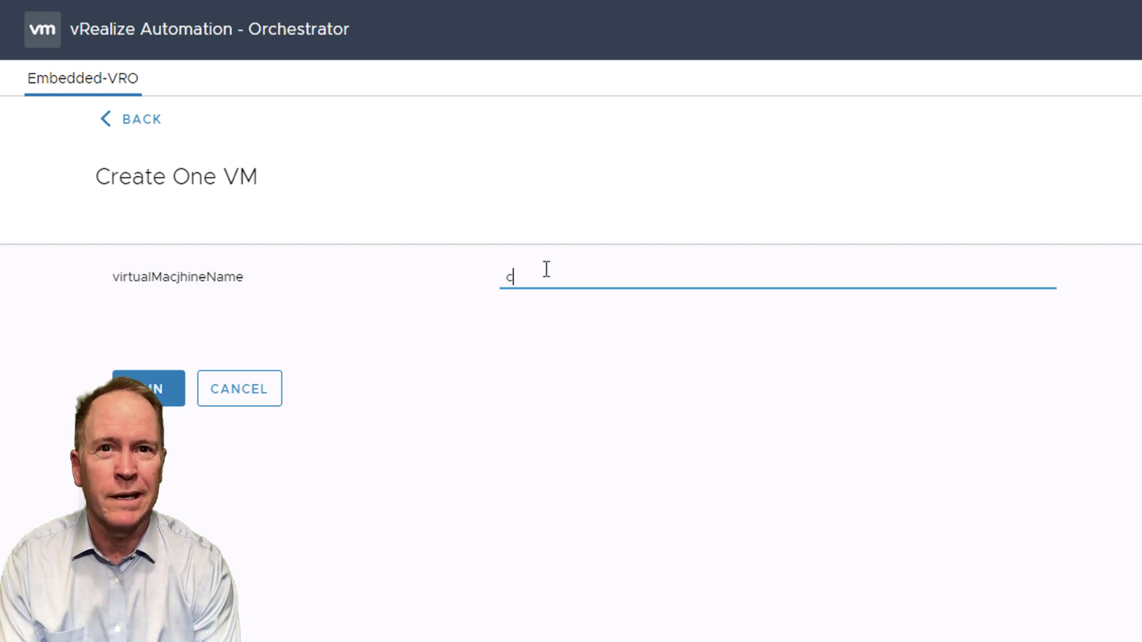
{"action": "type", "text": "m"}
{"action": "key", "text": "BackSpace"}
{"action": "key", "text": "BackSpace"}
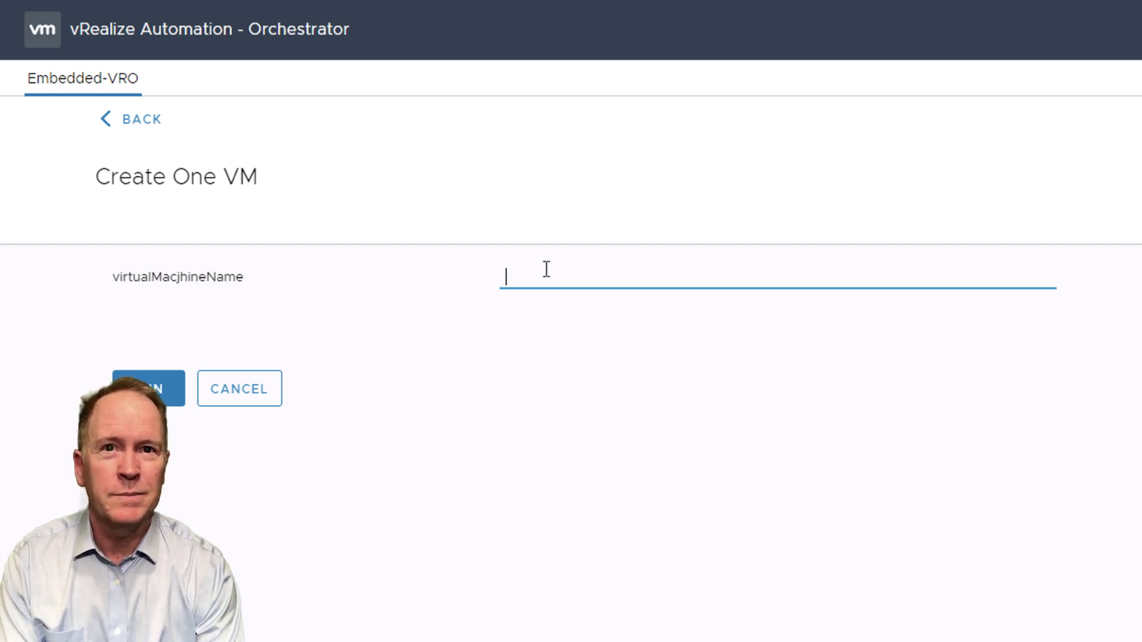
{"action": "type", "text": "cvm"}
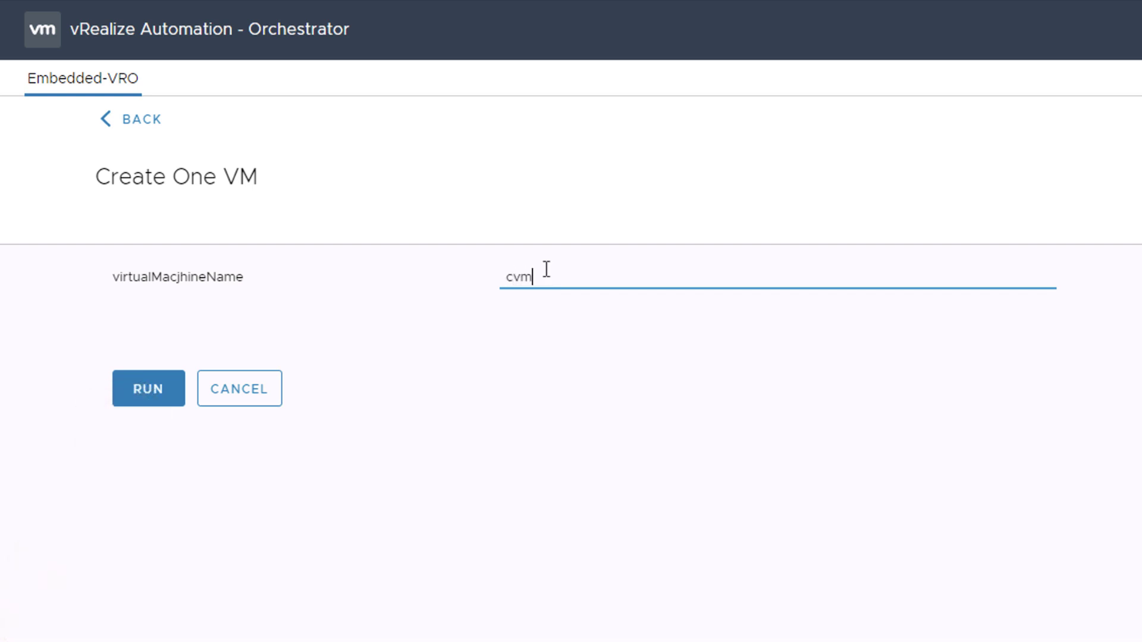
Step: Run the Create One VM workflow and view the resulting cvm virtual machine in the My VMs folder of vSphere Client
{"action": "left_click", "coordinate": [149, 393]}
{"action": "left_click", "coordinate": [150, 394]}
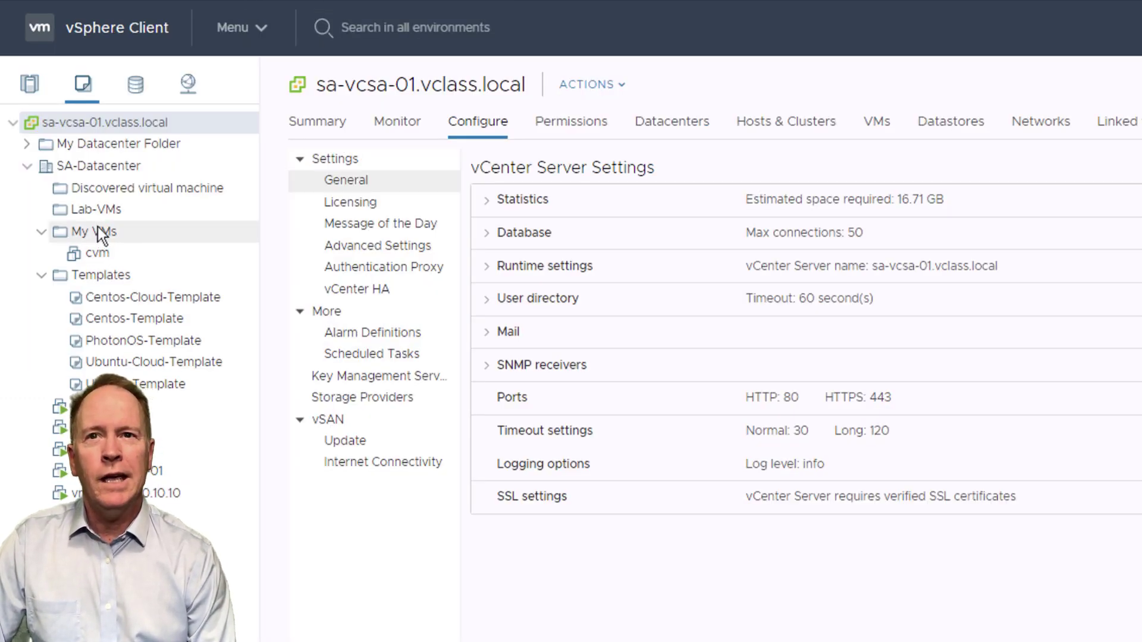
{"action": "left_click", "coordinate": [140, 230]}
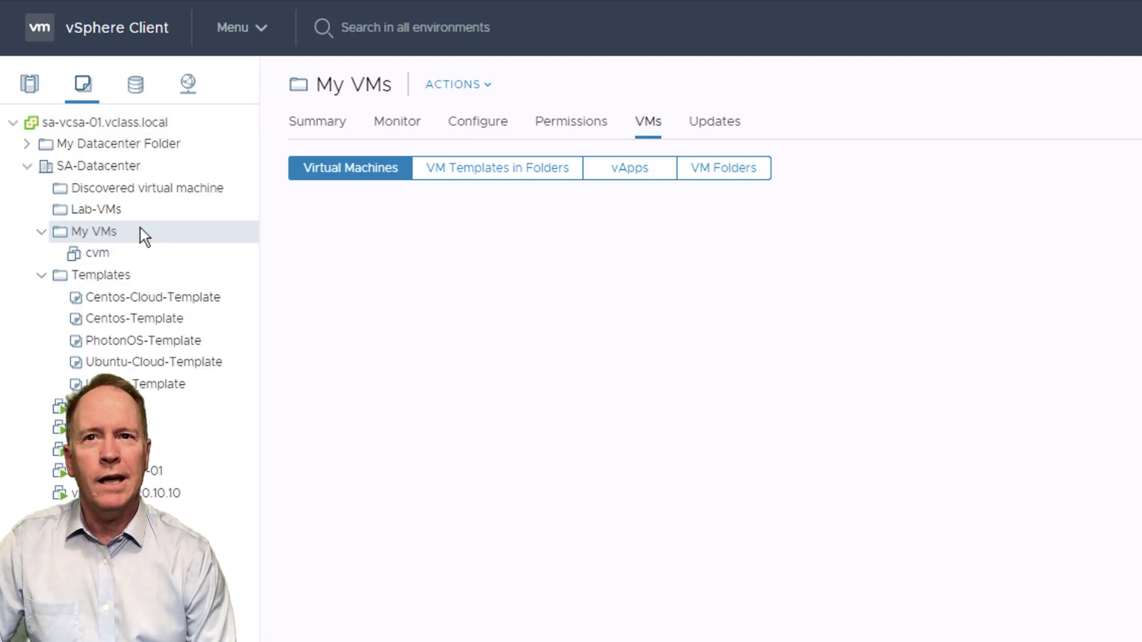
{"action": "left_click", "coordinate": [126, 258]}
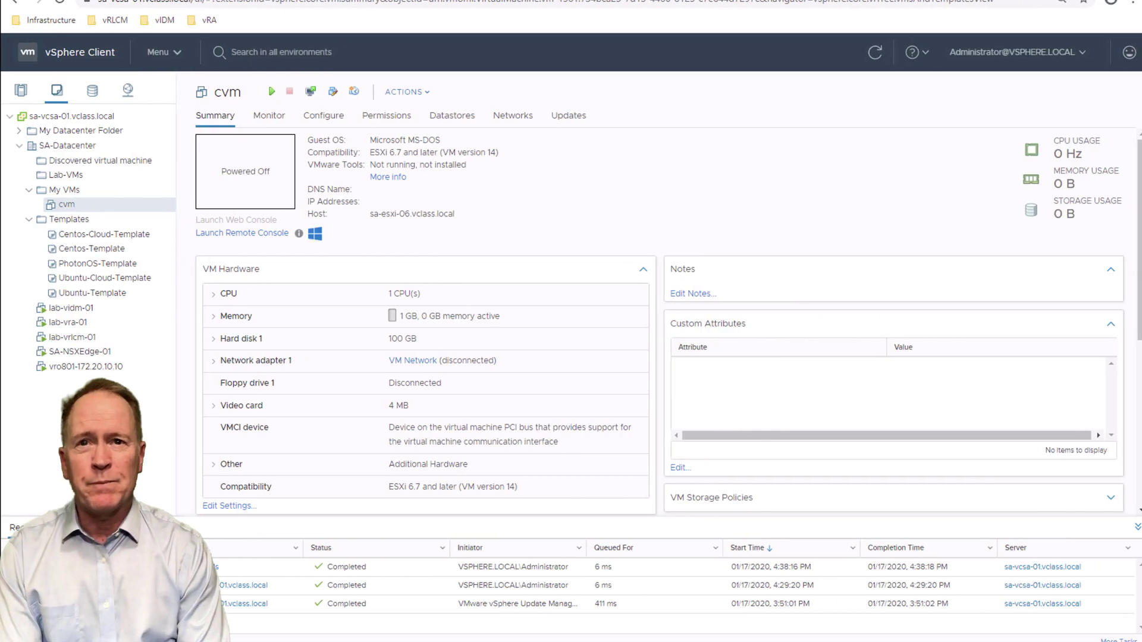
Step: Delete the cvm virtual machine and its associated disks from the My VMs folder
{"action": "right_click", "coordinate": [84, 208]}
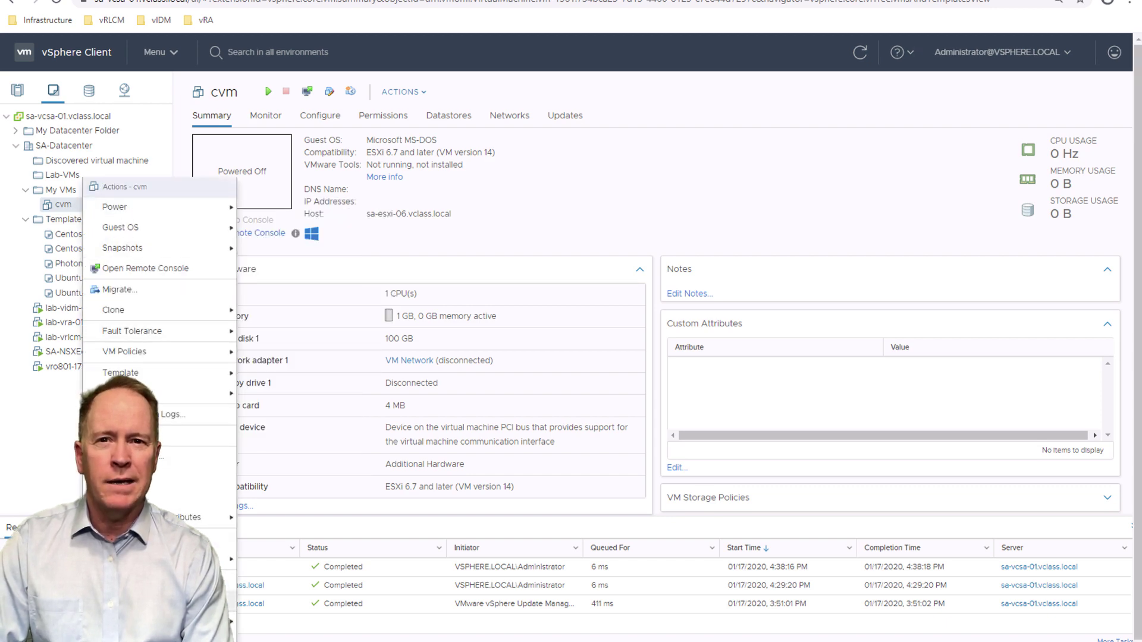
{"action": "left_click", "coordinate": [131, 601]}
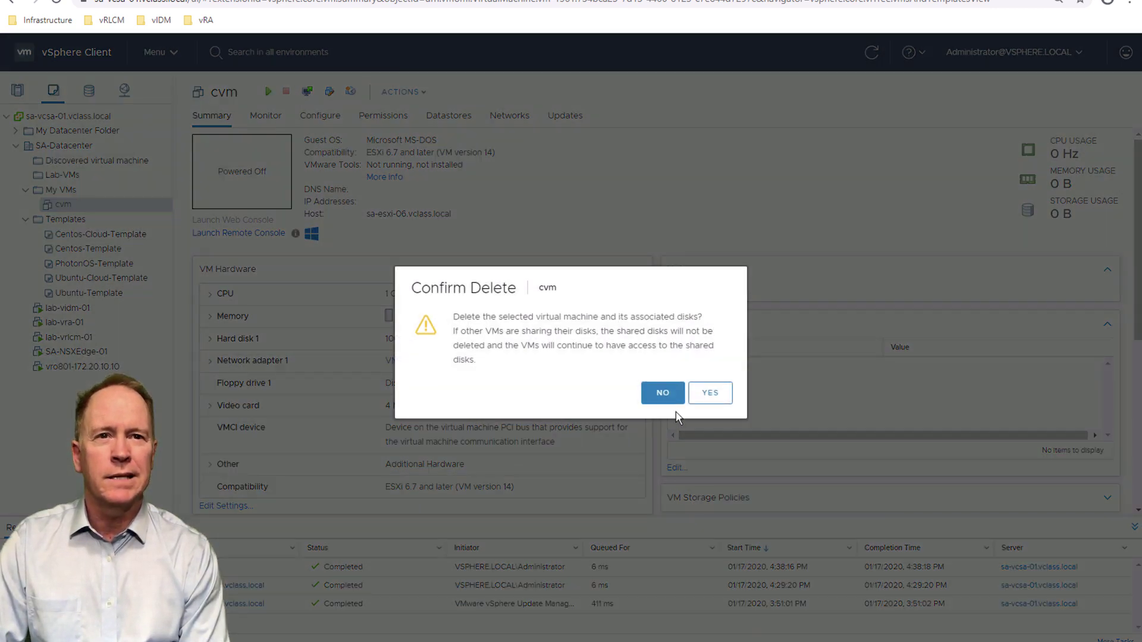
{"action": "left_click", "coordinate": [710, 393]}
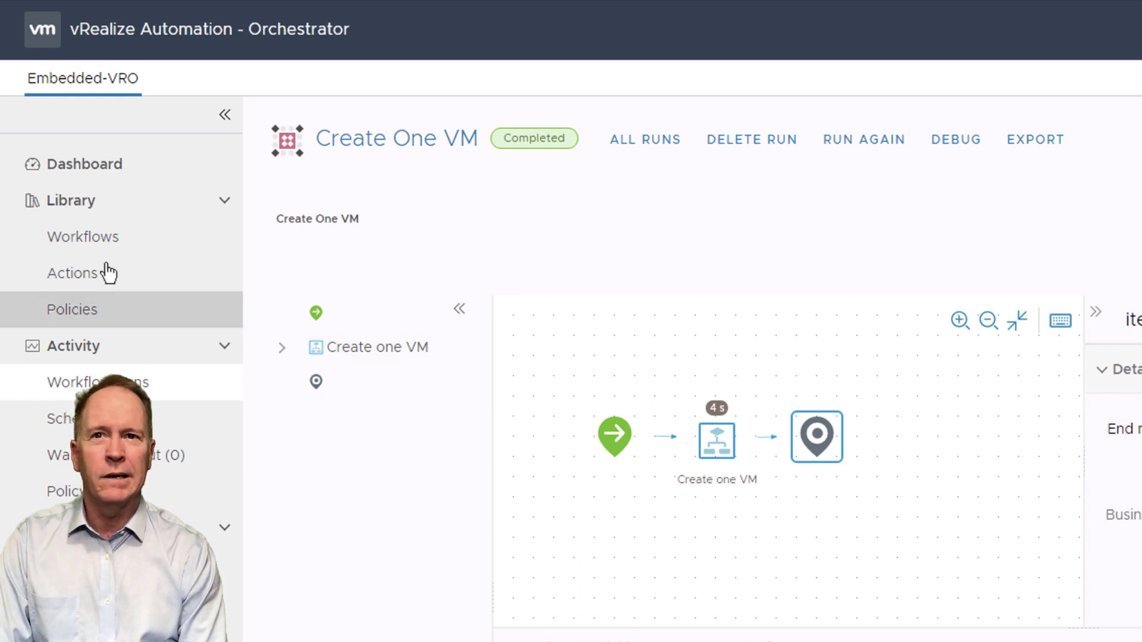
Step: Switch to Orchestrator, duplicate the Create One VM workflow in the workflow library and open the copy
{"action": "left_click", "coordinate": [103, 240]}
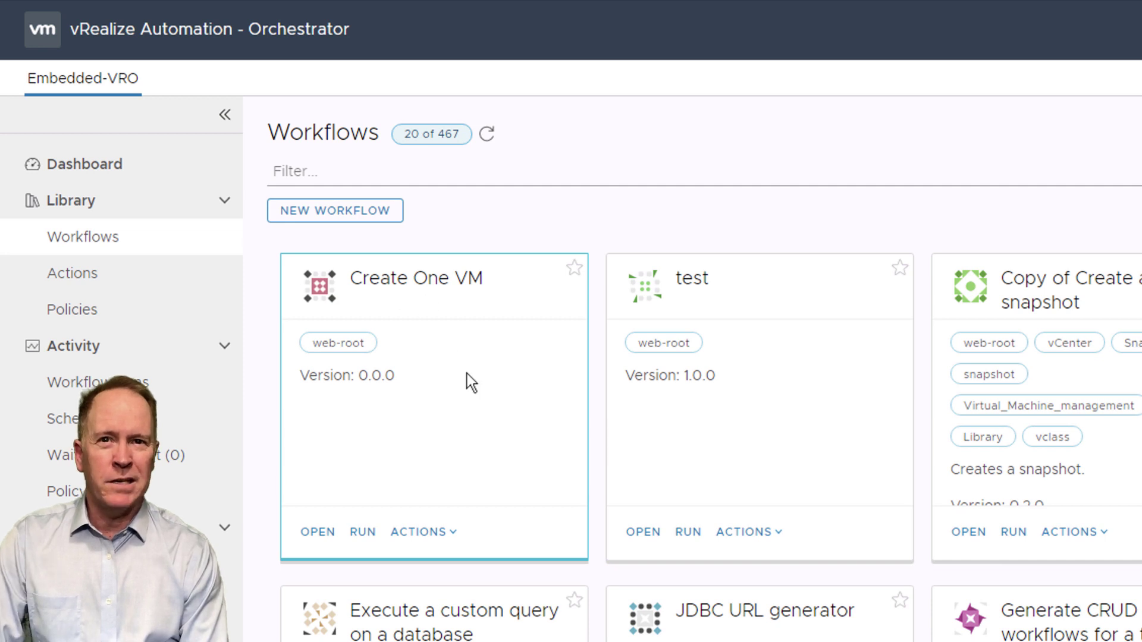
{"action": "left_click", "coordinate": [436, 538]}
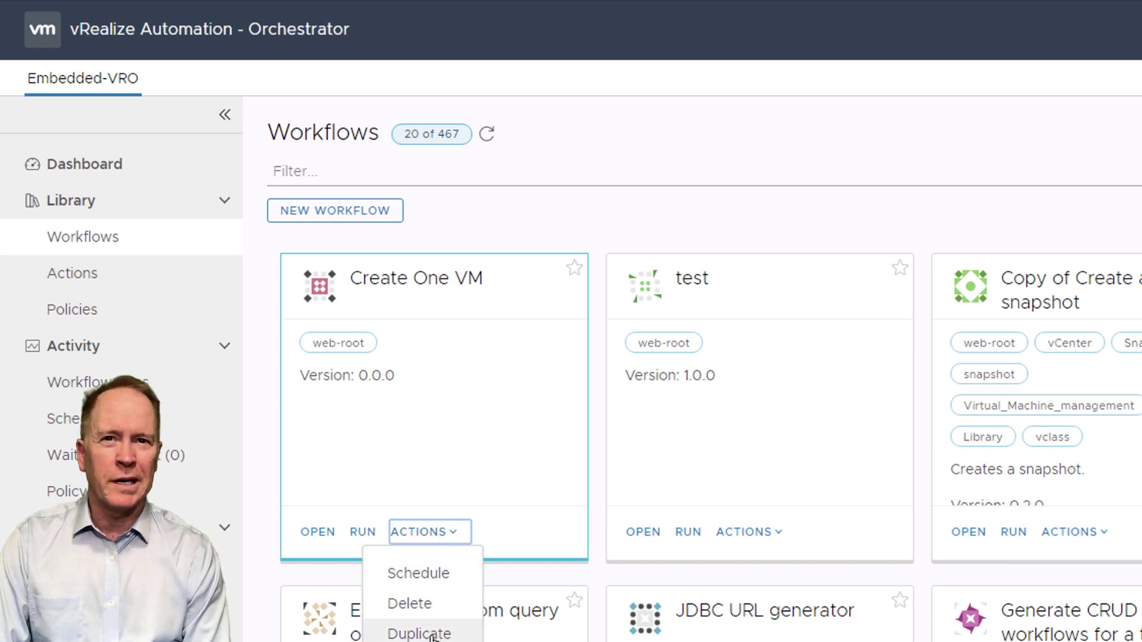
{"action": "left_click", "coordinate": [434, 634]}
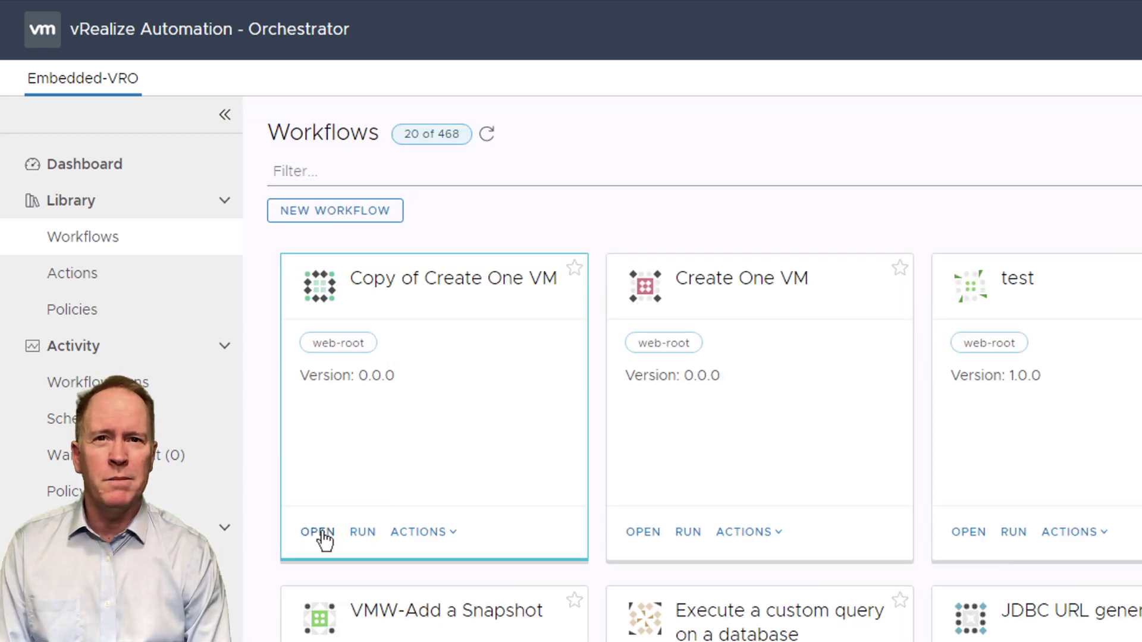
{"action": "left_click", "coordinate": [322, 533]}
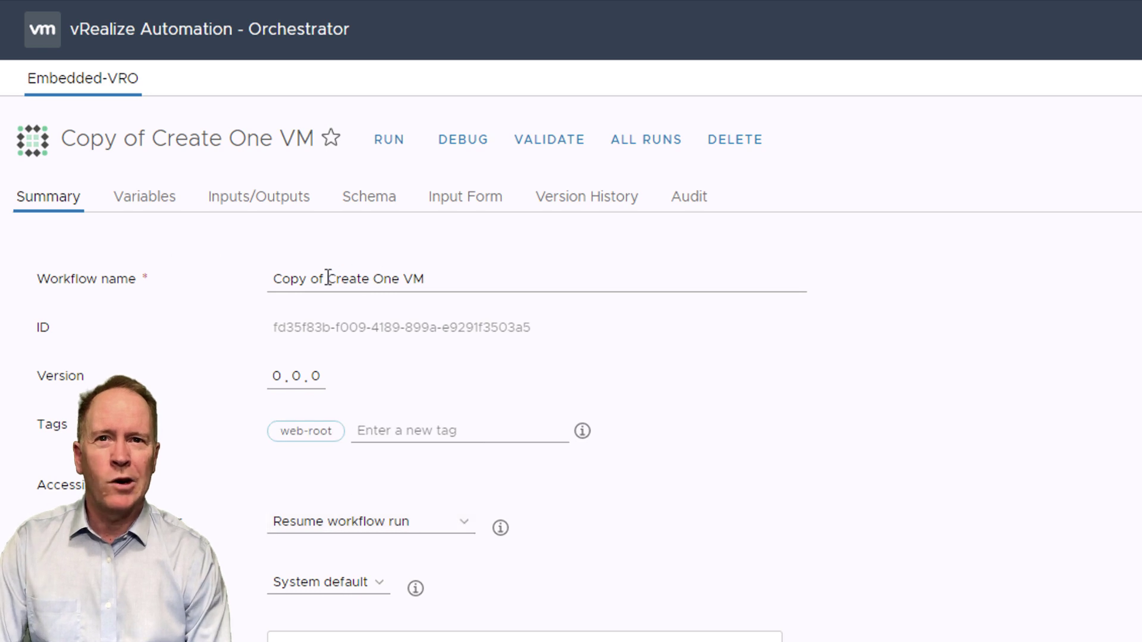
Step: Rename the duplicated workflow as Create a Bunch of VMs and save it
{"action": "left_click_drag", "start_coordinate": [327, 278], "coordinate": [178, 292]}
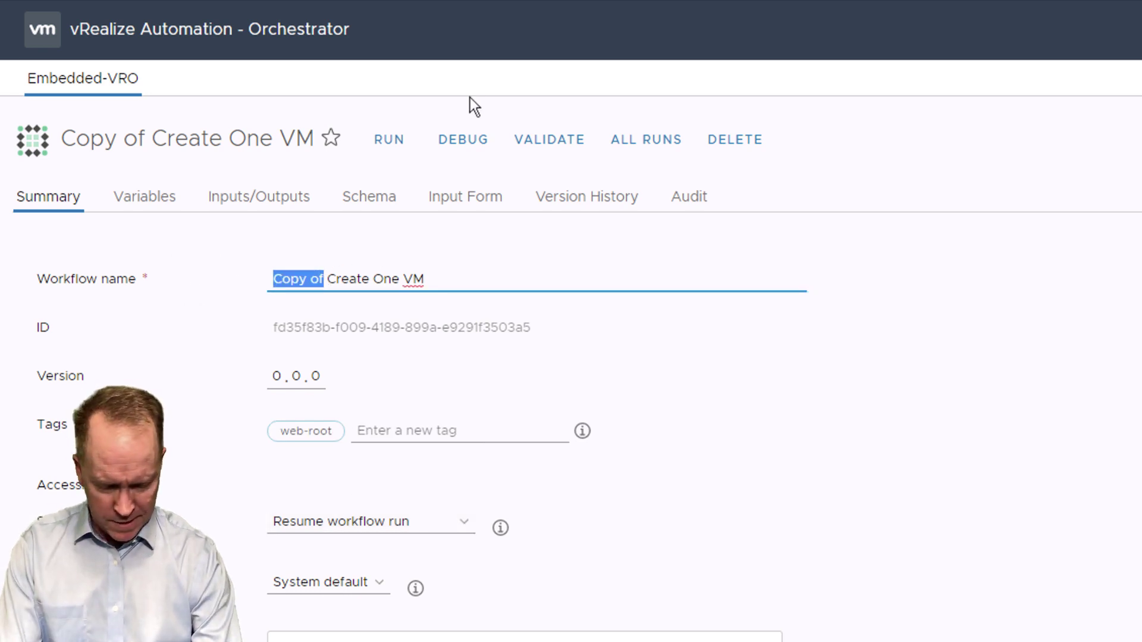
{"action": "key", "text": "BackSpace"}
{"action": "key", "text": "Delete"}
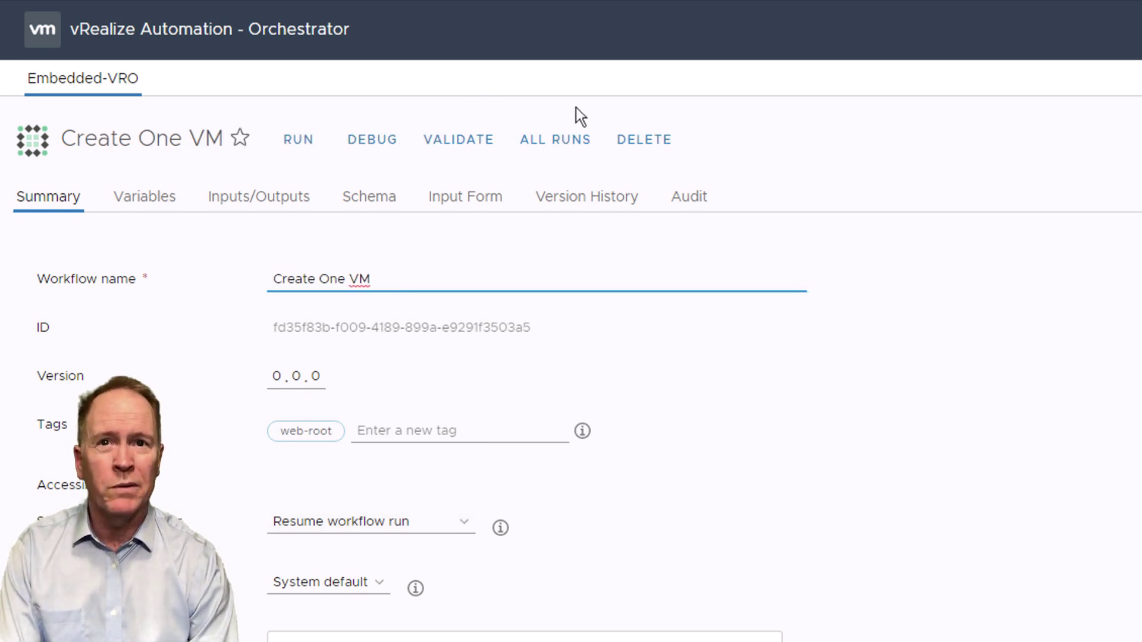
{"action": "double_click", "coordinate": [334, 279]}
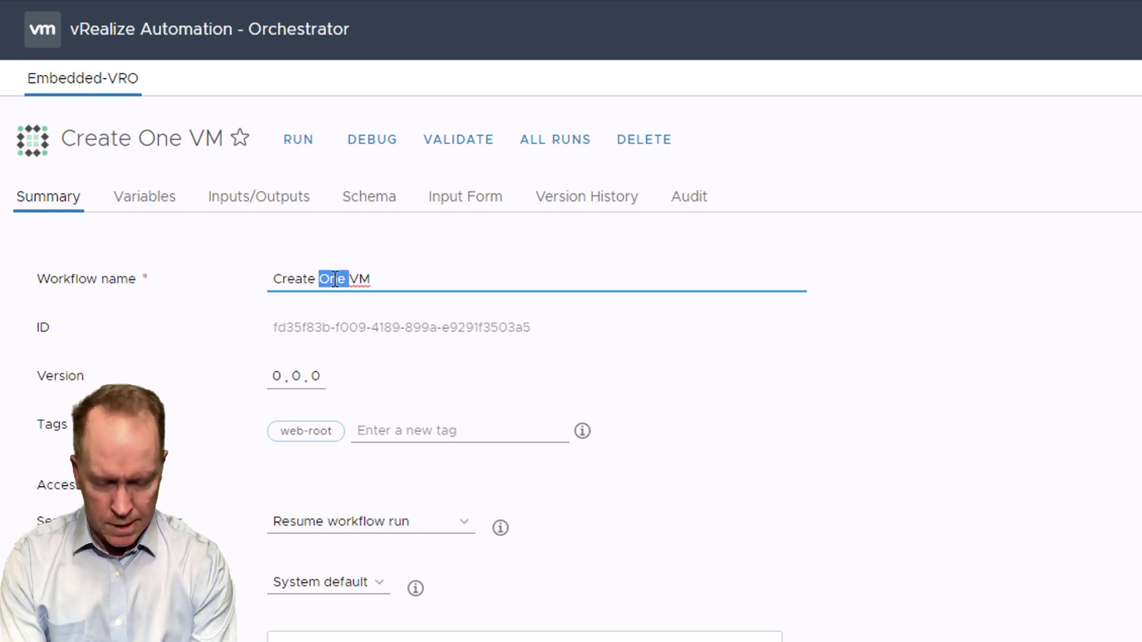
{"action": "type", "text": "a Bun"}
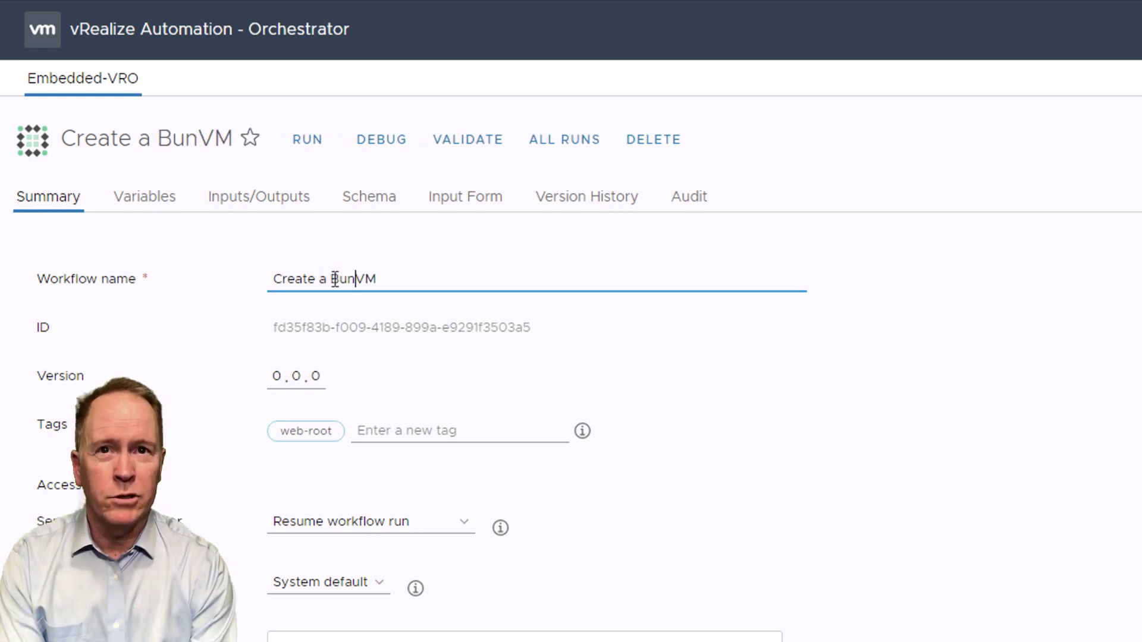
{"action": "type", "text": "ch of"}
{"action": "key", "text": "Right"}
{"action": "key", "text": "Right"}
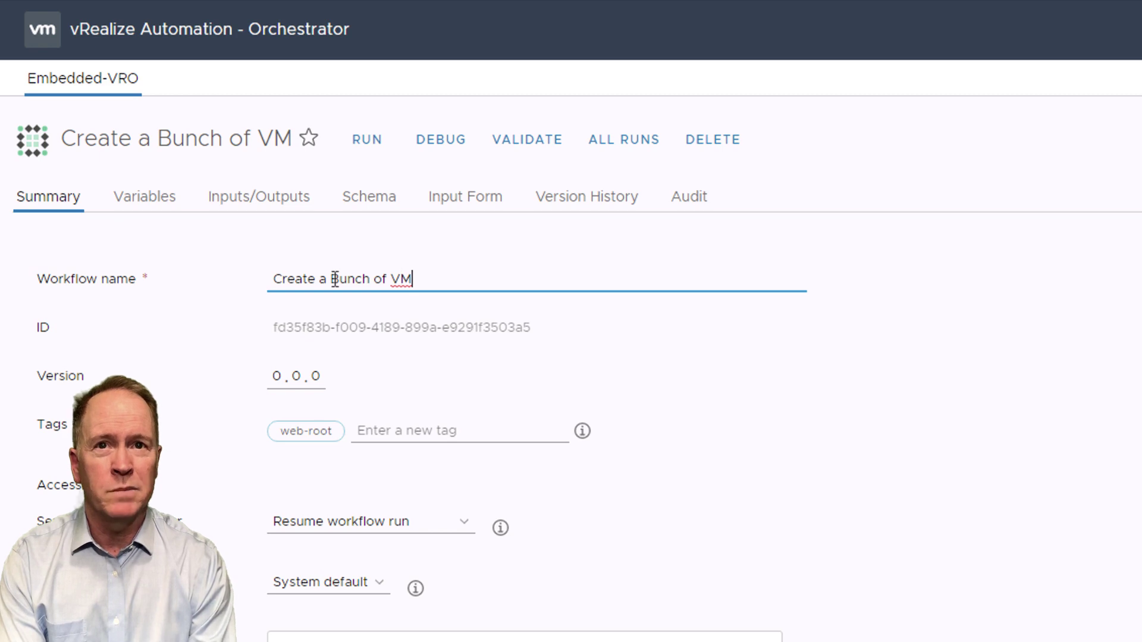
{"action": "type", "text": "s"}
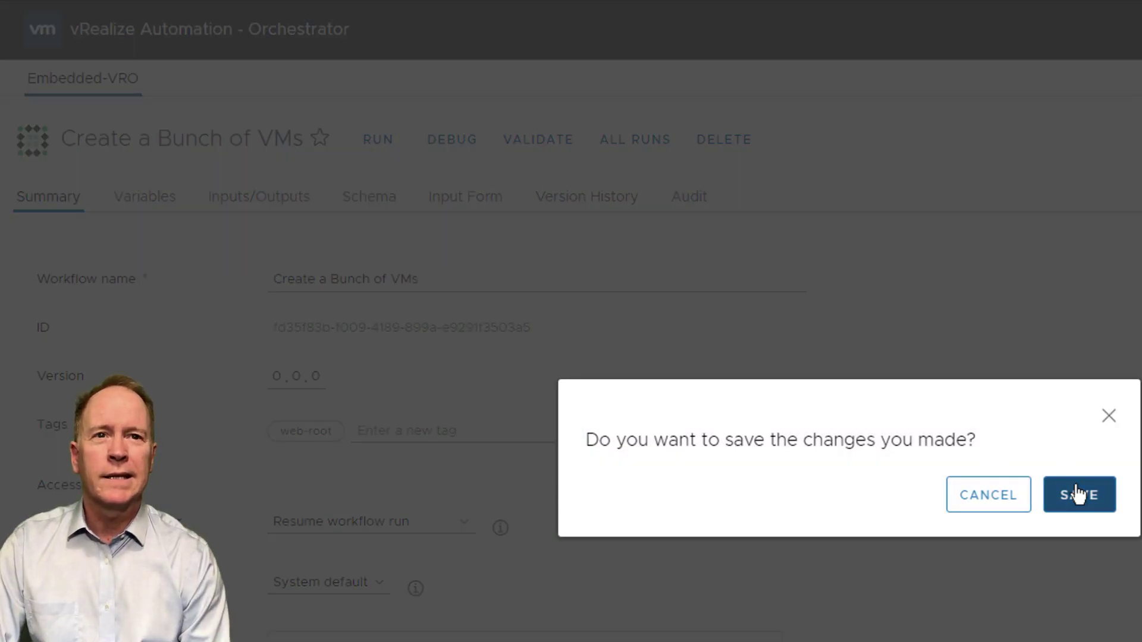
{"action": "left_click", "coordinate": [1078, 494]}
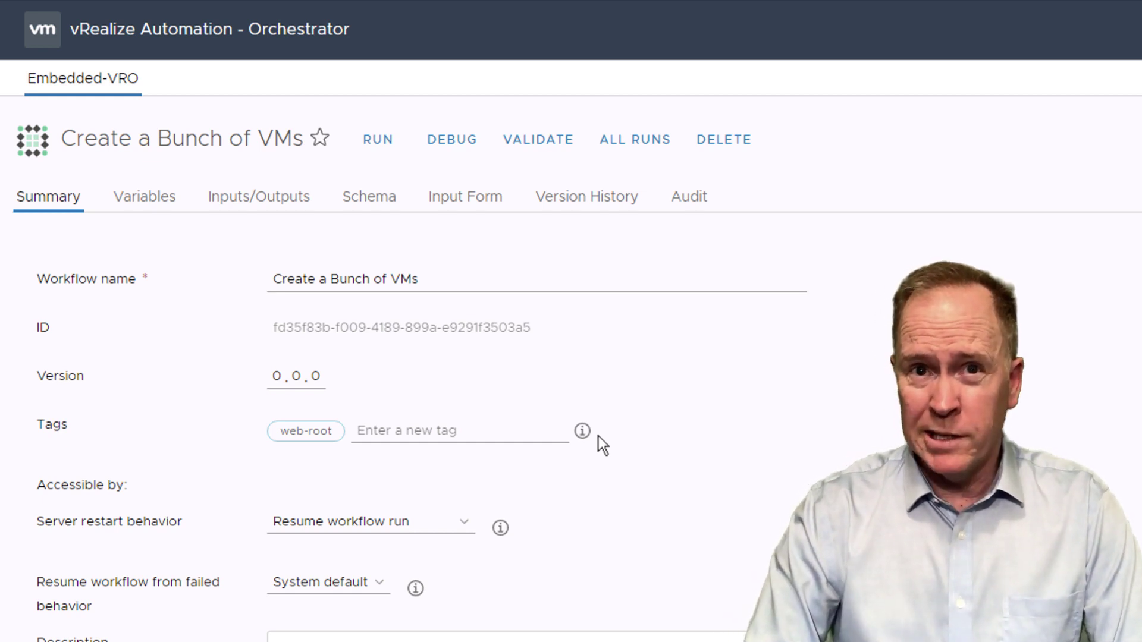
Step: Delete the misspelled virtualMacjhineName input from the Create a Bunch of VMs workflow
{"action": "left_click", "coordinate": [259, 201]}
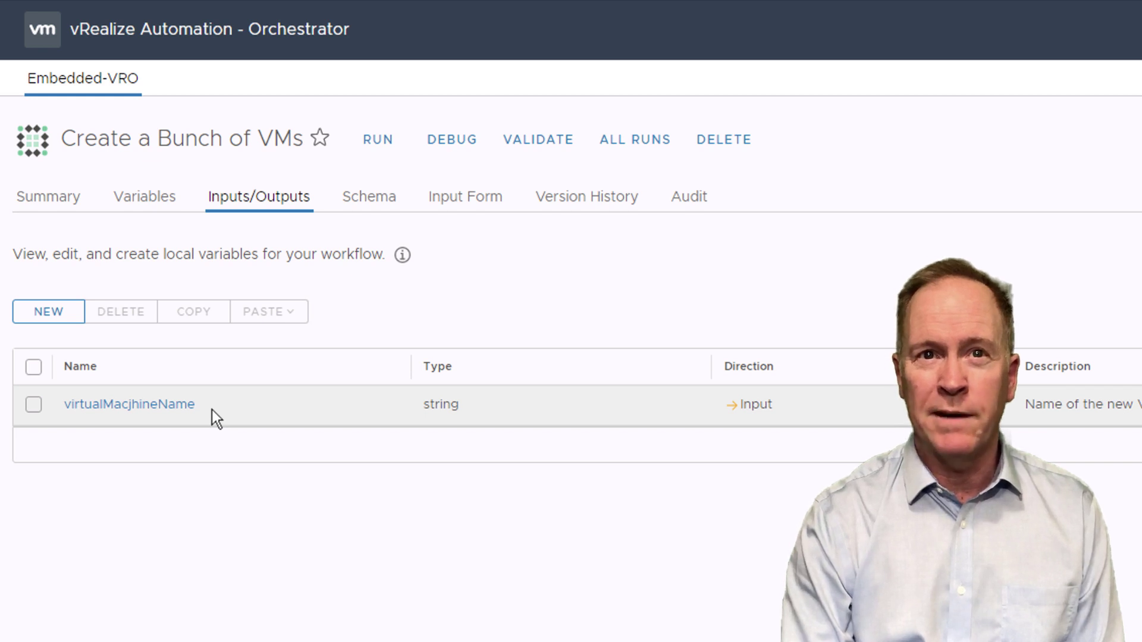
{"action": "right_click", "coordinate": [212, 410]}
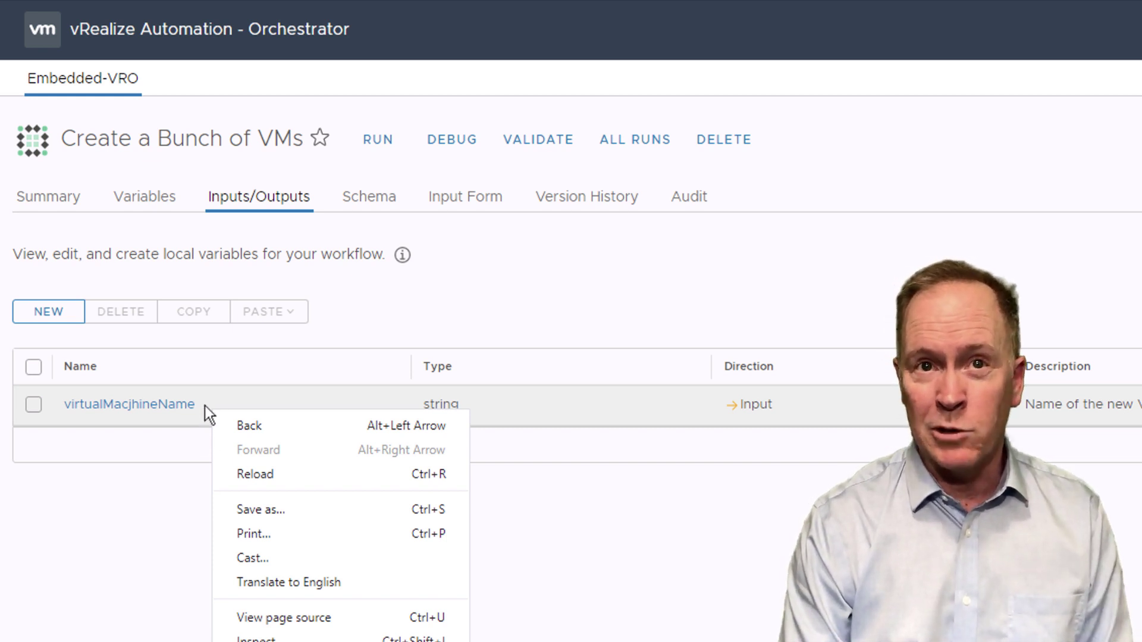
{"action": "left_click", "coordinate": [165, 438]}
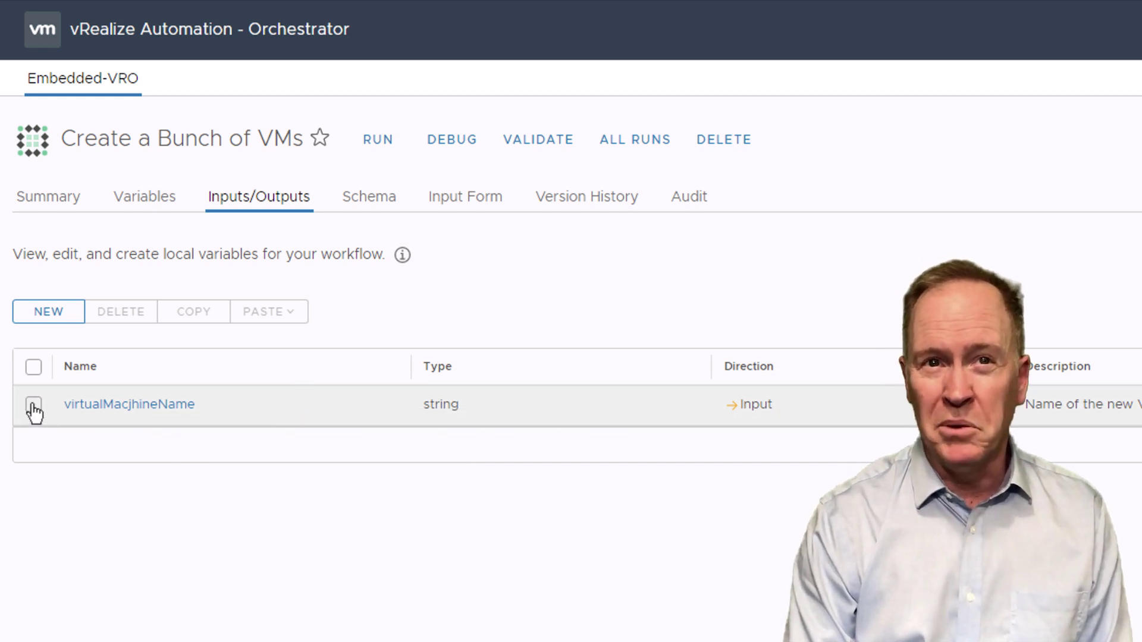
{"action": "left_click", "coordinate": [33, 405]}
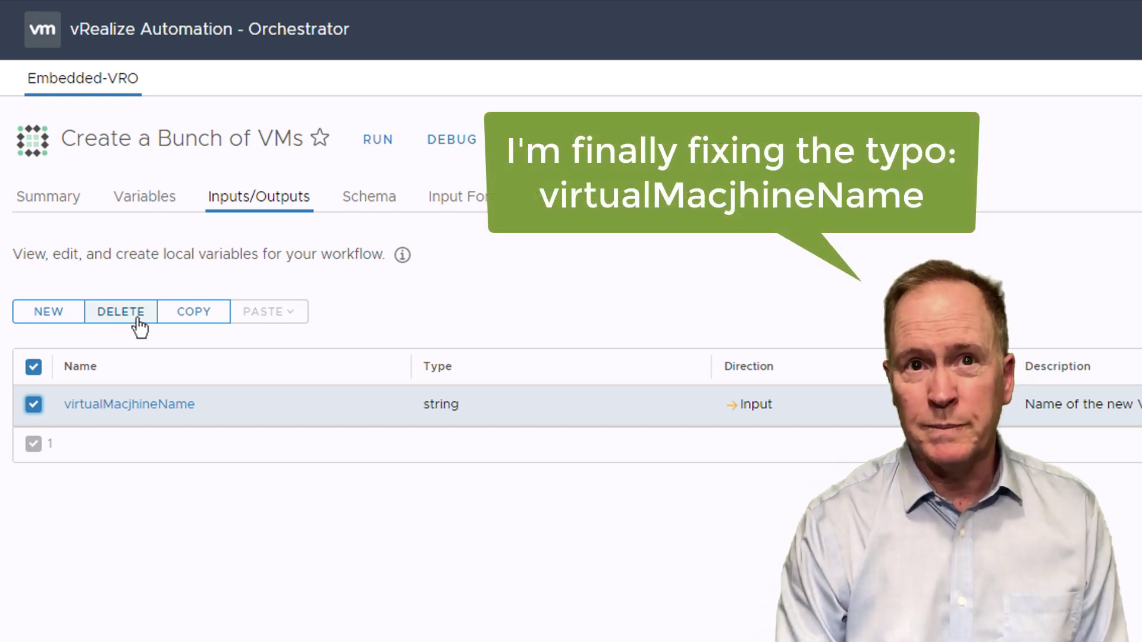
{"action": "left_click", "coordinate": [139, 321]}
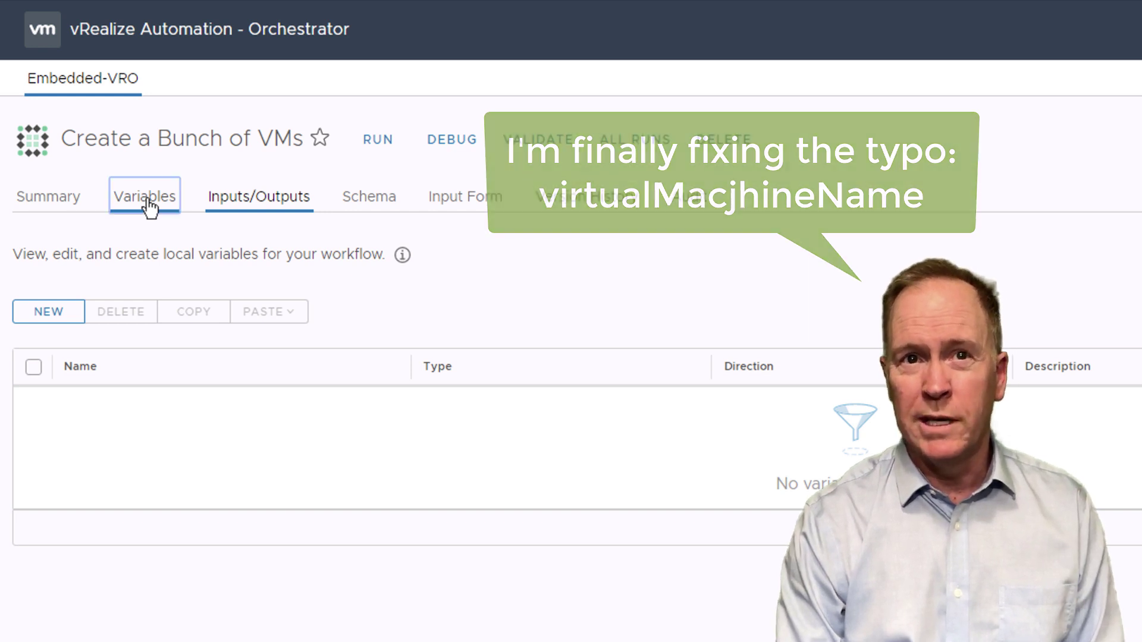
Step: Create a string variable named virtualMachineName in the workflow, leaving its description and value empty
{"action": "left_click", "coordinate": [148, 204]}
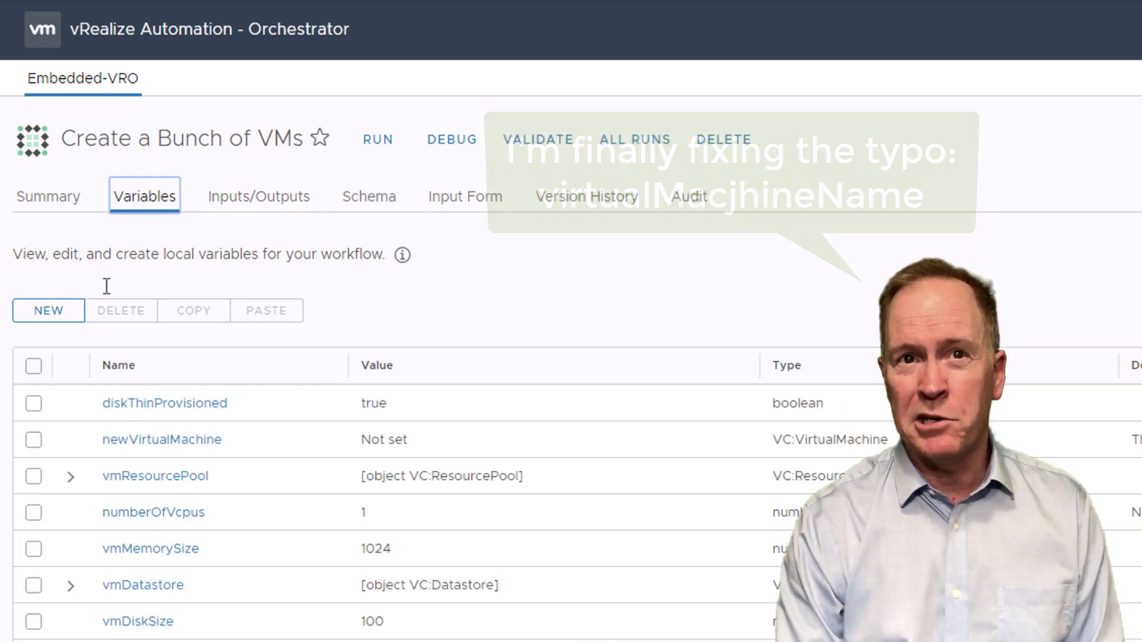
{"action": "left_click", "coordinate": [52, 321]}
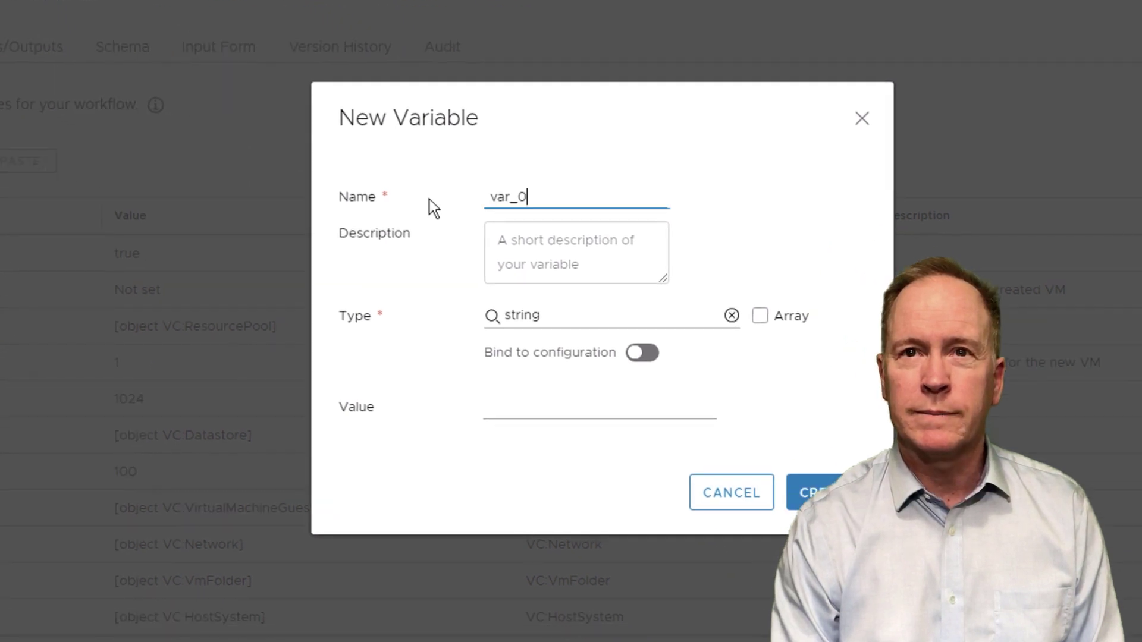
{"action": "key", "text": "ctrl+a"}
{"action": "type", "text": "virt"}
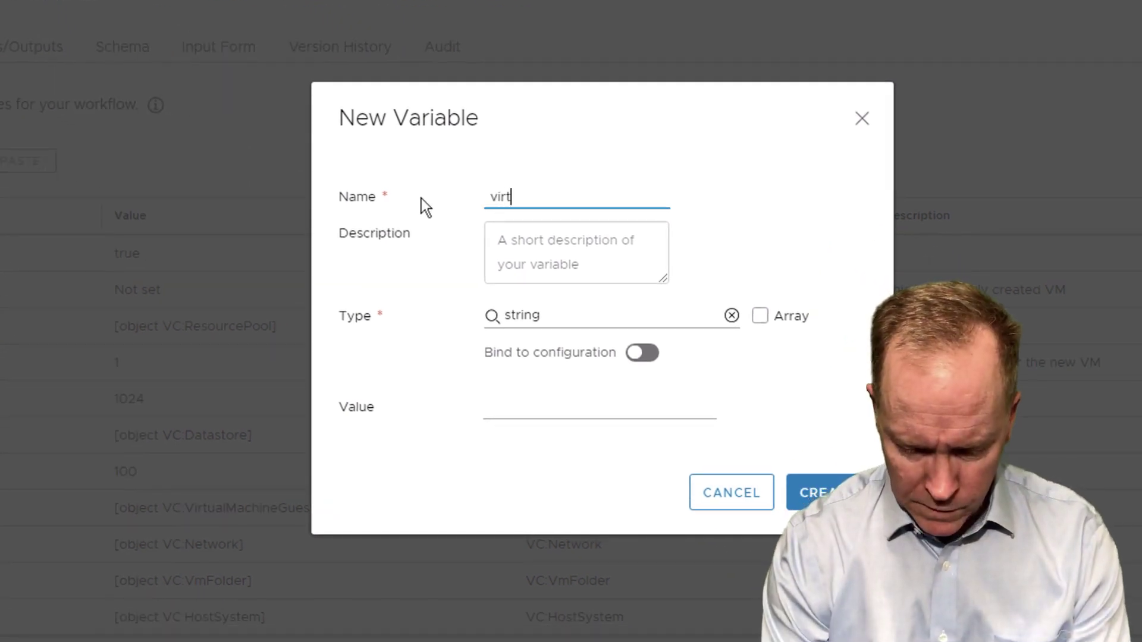
{"action": "type", "text": "ualMachineNAme"}
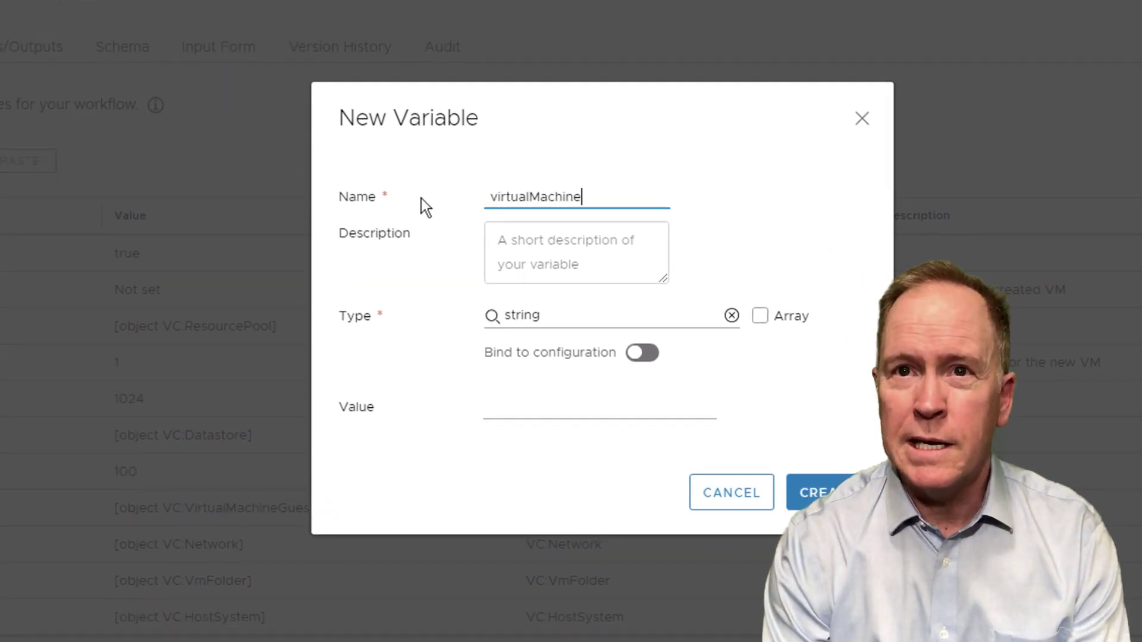
{"action": "key", "text": "Left"}
{"action": "key", "text": "Left"}
{"action": "key", "text": "Left"}
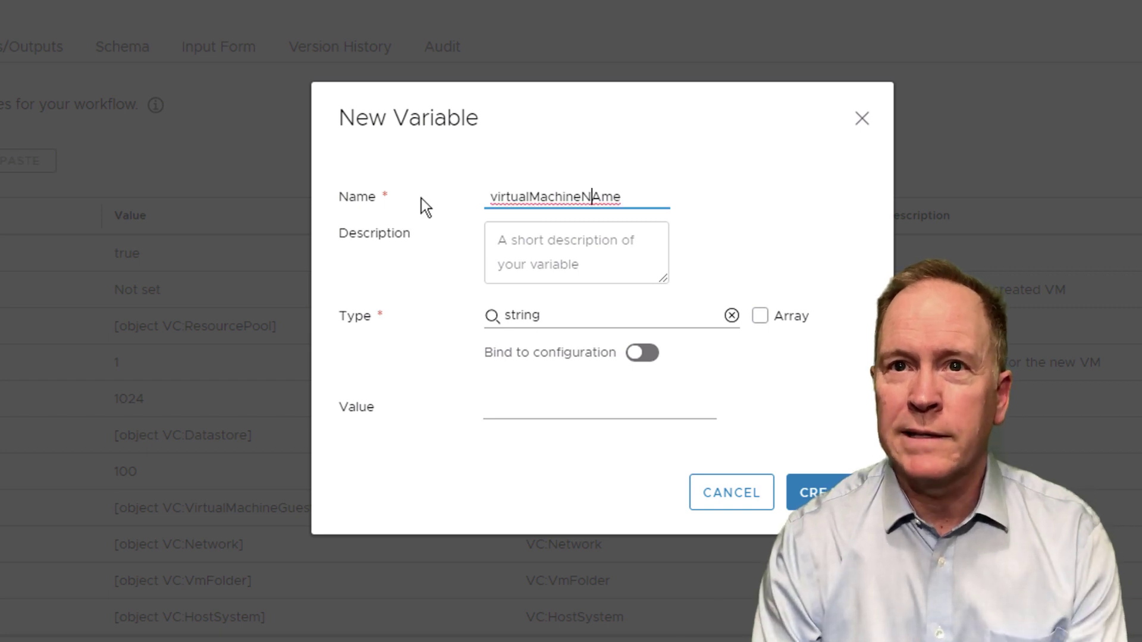
{"action": "key", "text": "Right"}
{"action": "key", "text": "BackSpace"}
{"action": "type", "text": "a"}
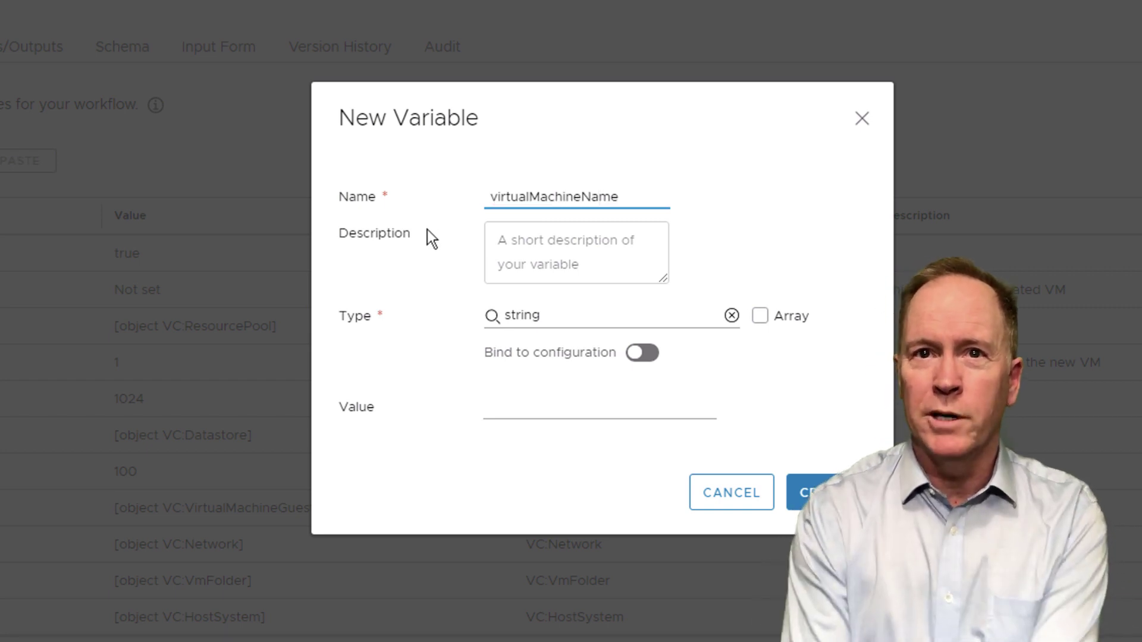
{"action": "left_click", "coordinate": [532, 249]}
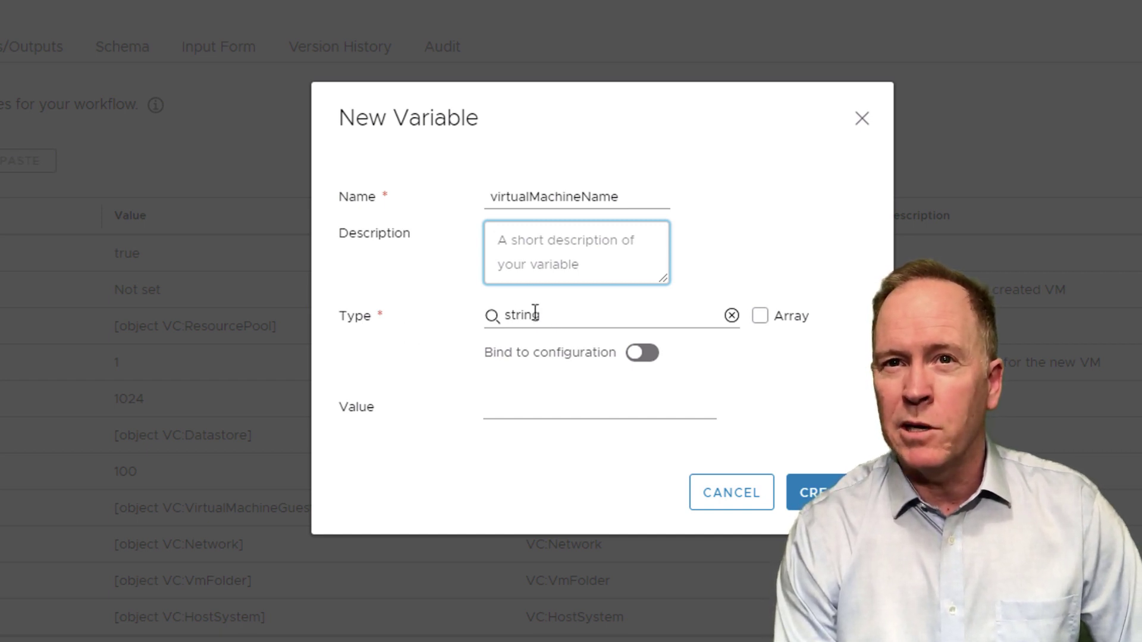
{"action": "left_click", "coordinate": [538, 408]}
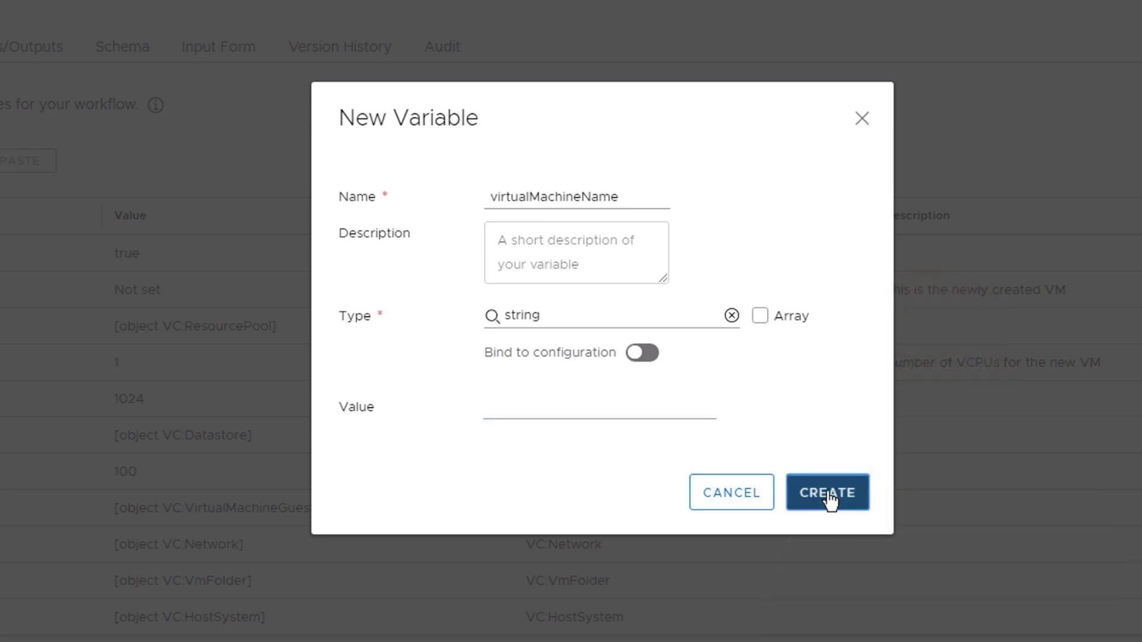
{"action": "left_click", "coordinate": [829, 495]}
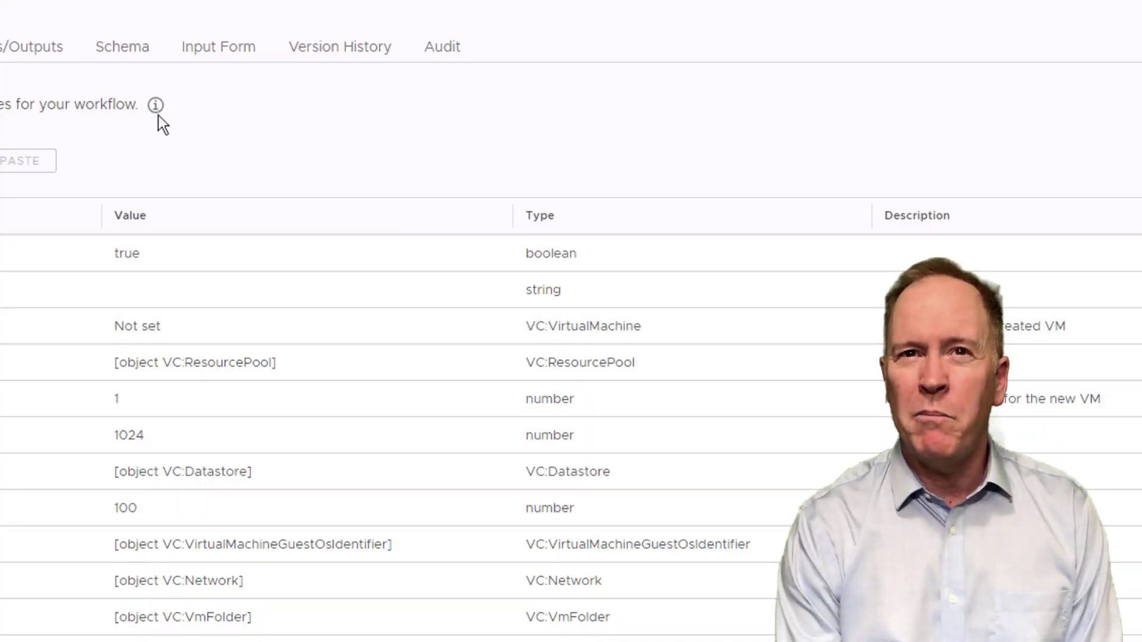
Step: Bind the vmName input of the Create one VM element to the virtualMachineName variable
{"action": "left_click", "coordinate": [122, 55]}
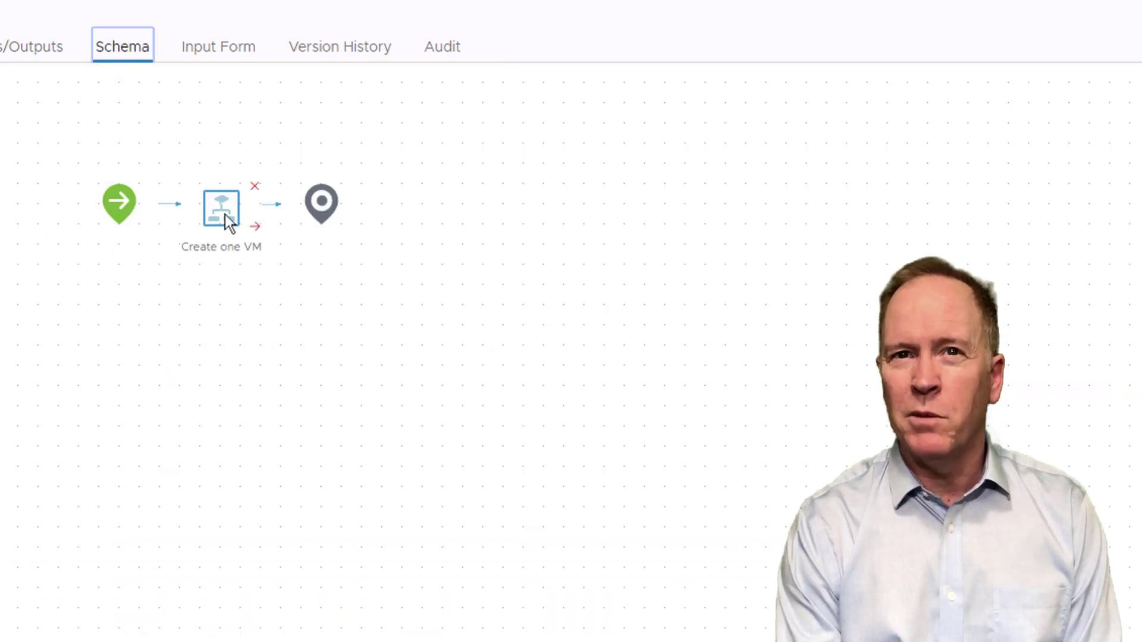
{"action": "left_click", "coordinate": [228, 223]}
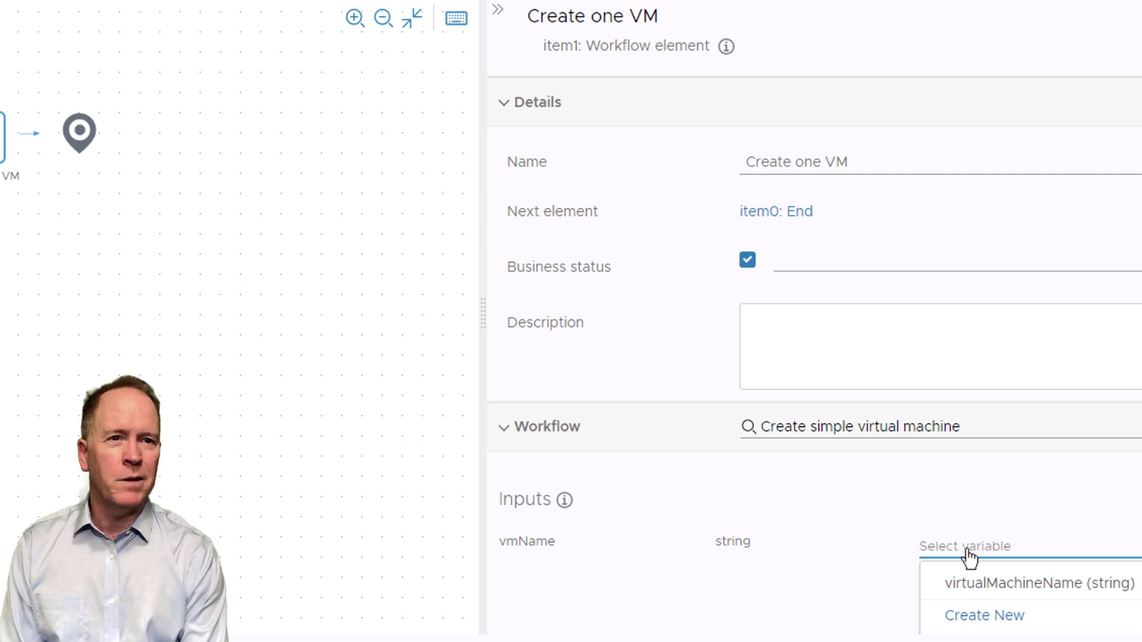
{"action": "left_click", "coordinate": [1002, 597]}
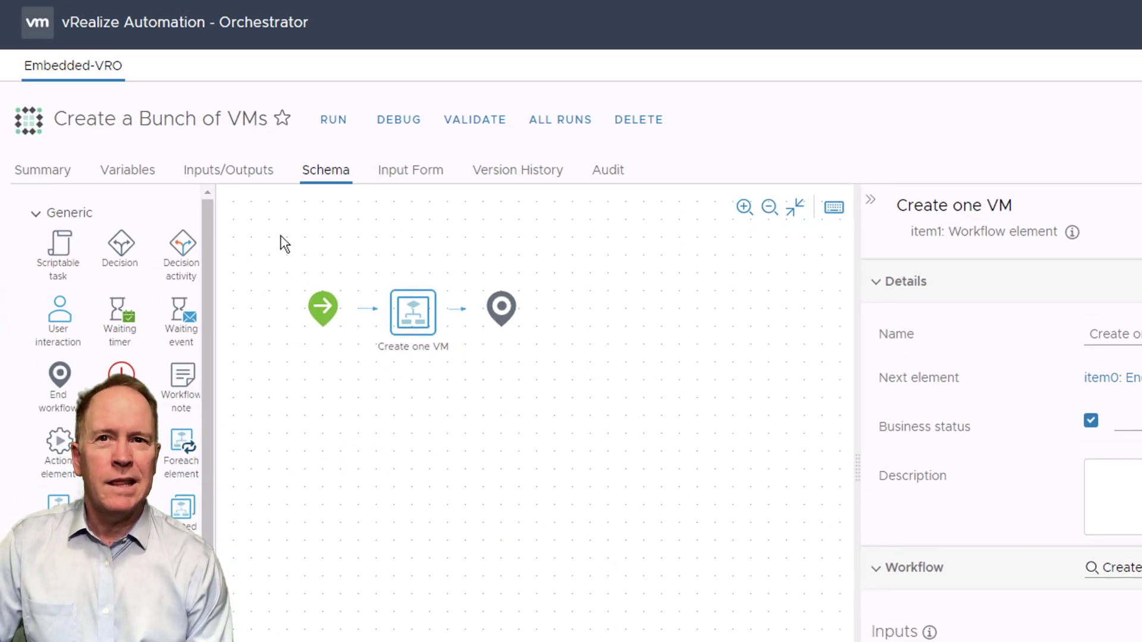
Step: Insert a scriptable task between the start and the Create one VM element in the workflow schema
{"action": "left_click", "coordinate": [125, 173]}
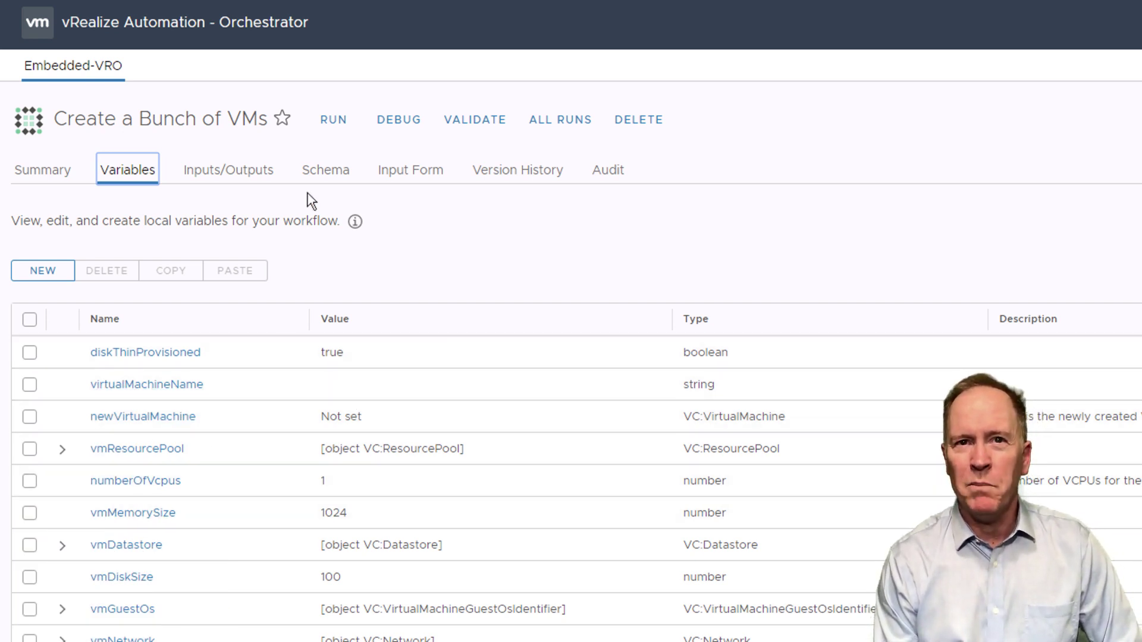
{"action": "left_click", "coordinate": [322, 174]}
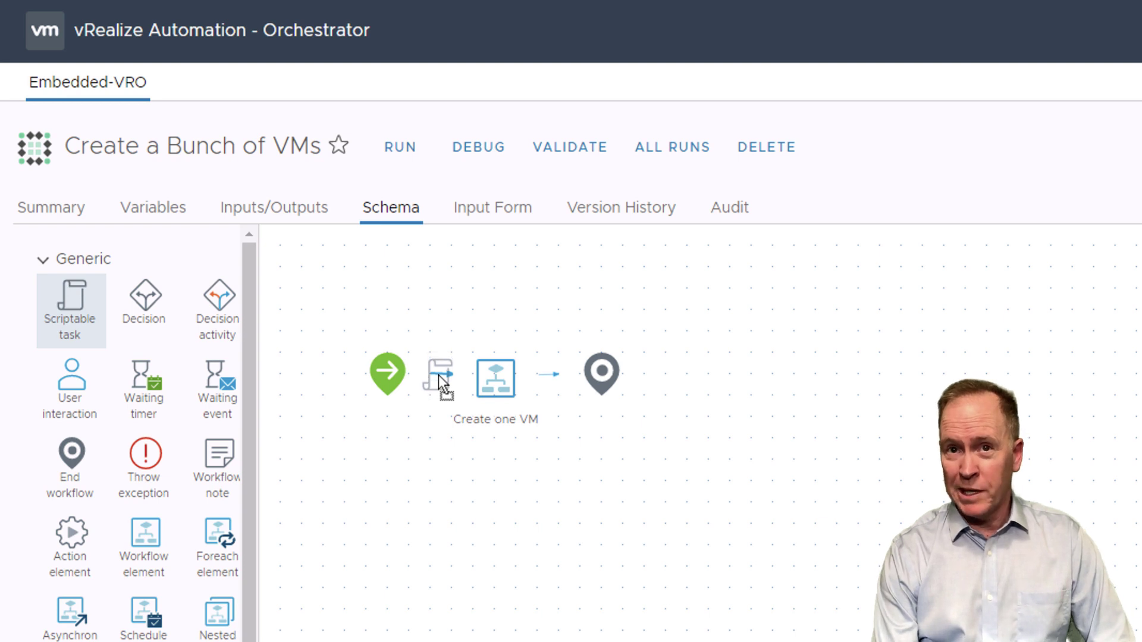
{"action": "left_click_drag", "start_coordinate": [438, 375], "coordinate": [439, 376]}
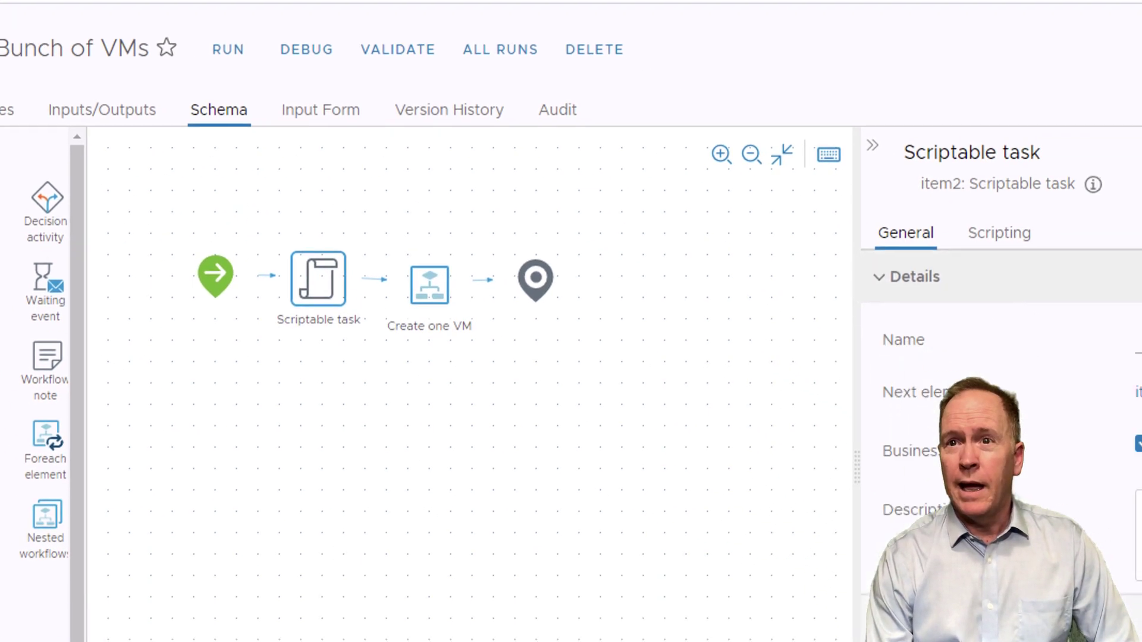
Step: Rename the scriptable task as Generate name of VM and expand its inputs and outputs section
{"action": "left_click_drag", "start_coordinate": [1141, 339], "coordinate": [1100, 356]}
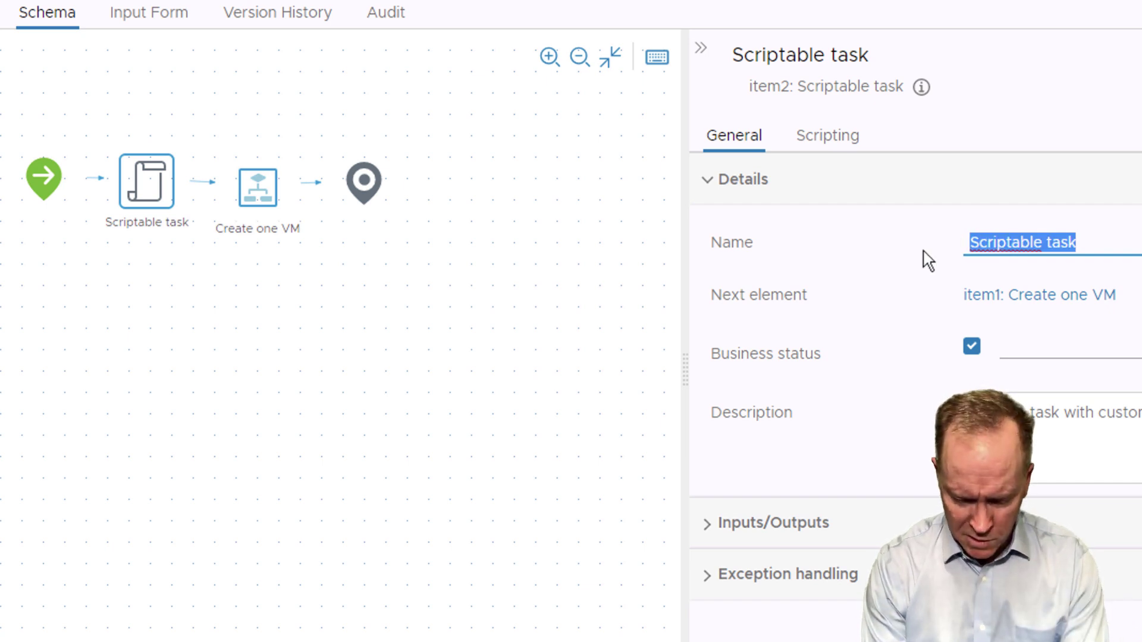
{"action": "type", "text": "Generate"}
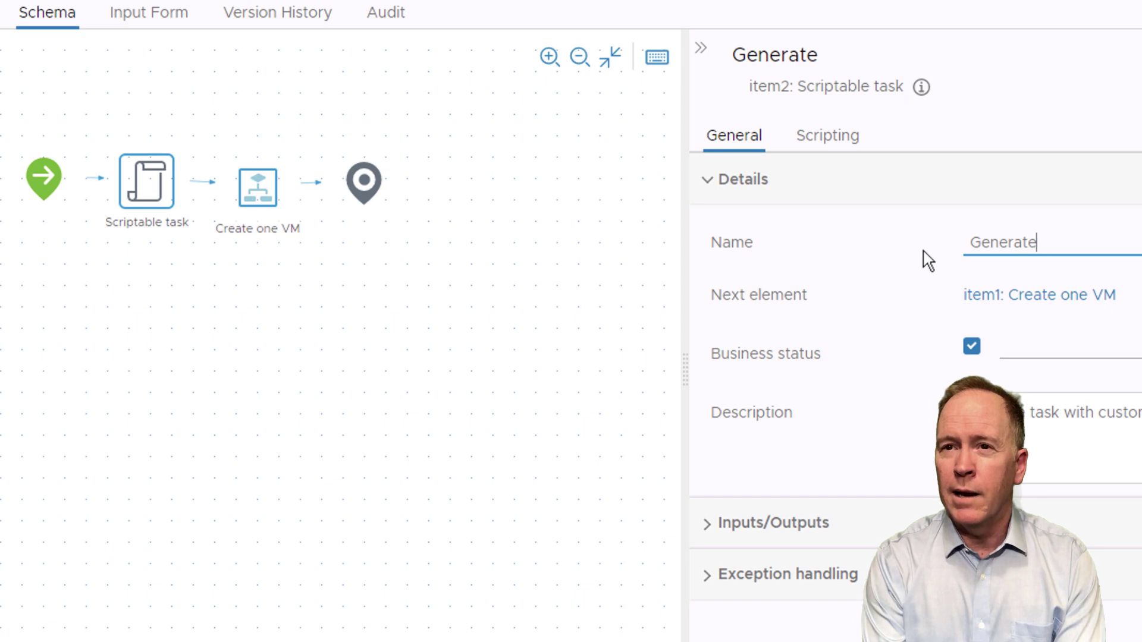
{"action": "type", "text": " name"}
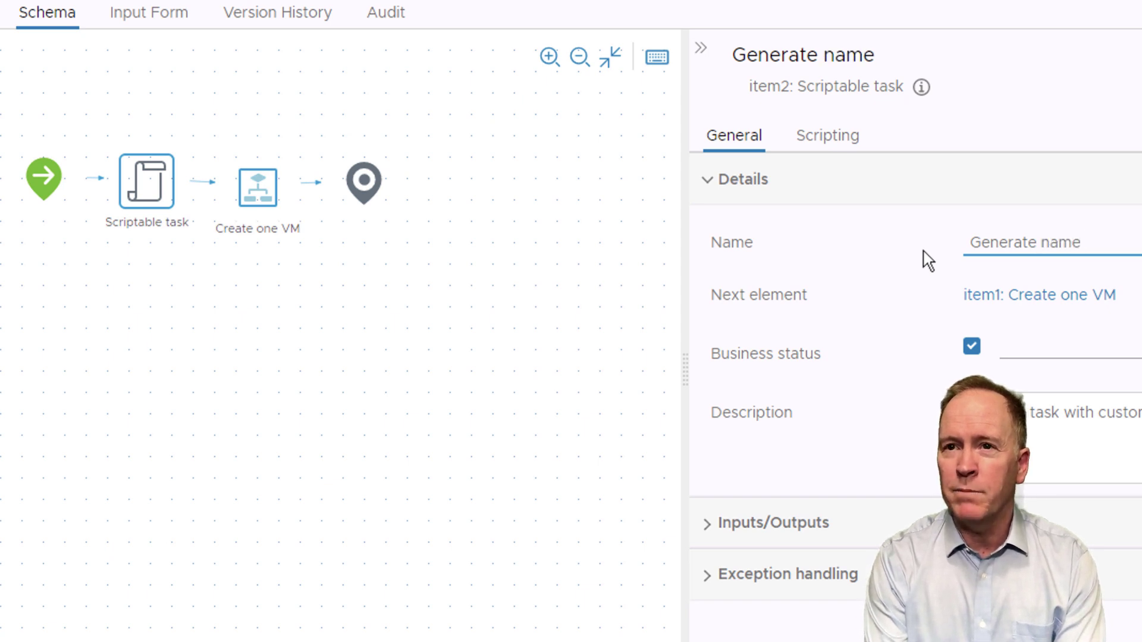
{"action": "type", "text": " of "}
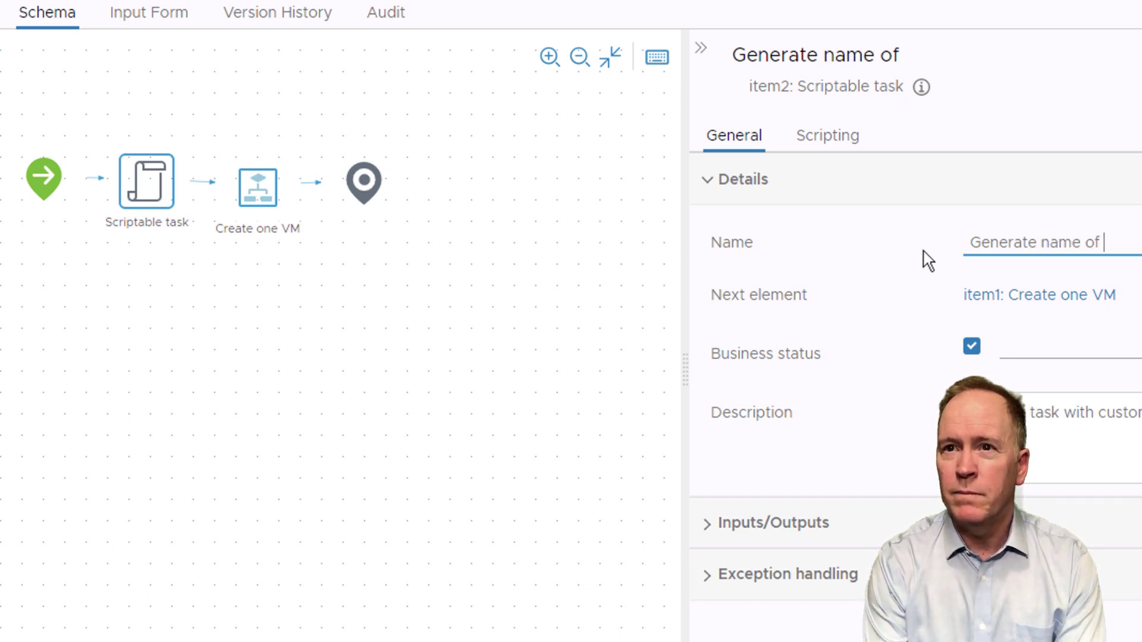
{"action": "type", "text": "VM"}
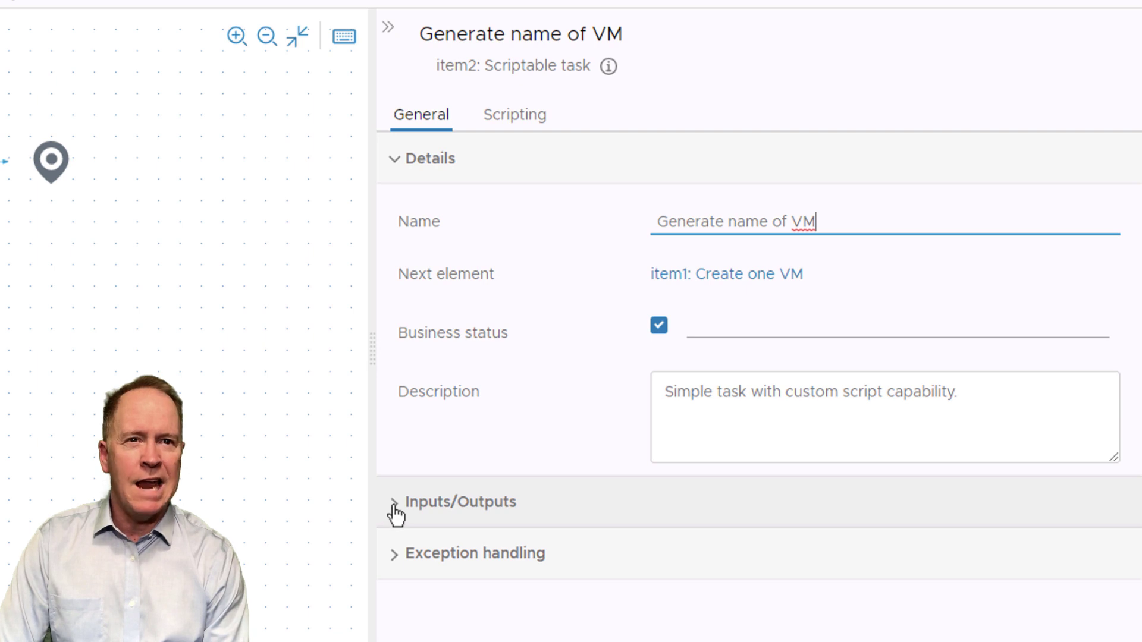
{"action": "left_click", "coordinate": [479, 518]}
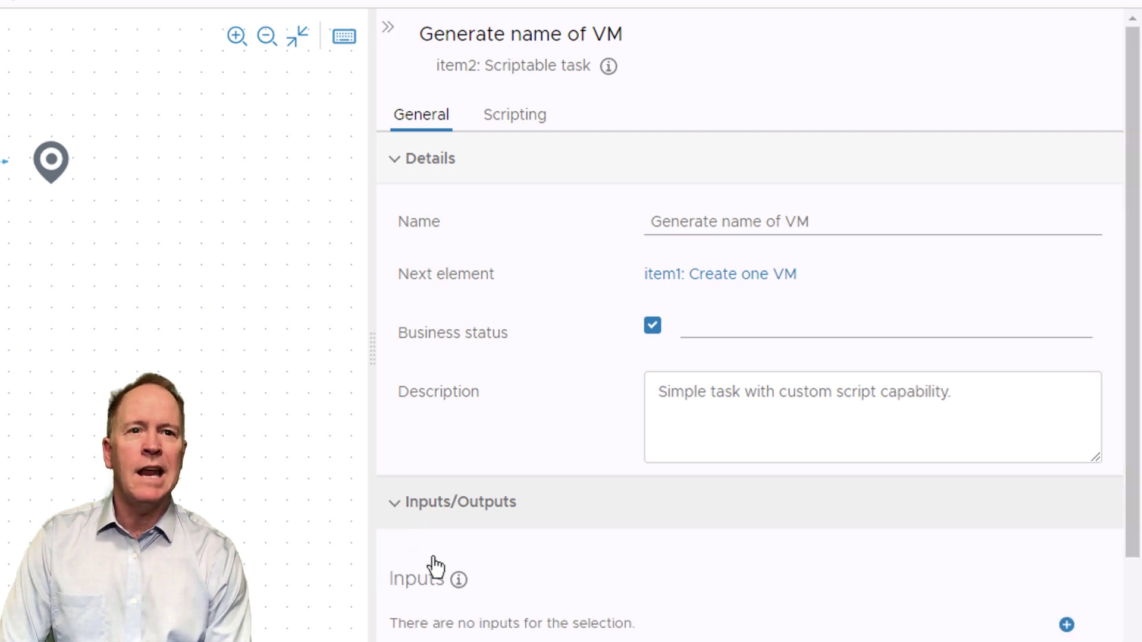
{"action": "scroll", "coordinate": [458, 618], "scroll_direction": "down", "scroll_amount": 3}
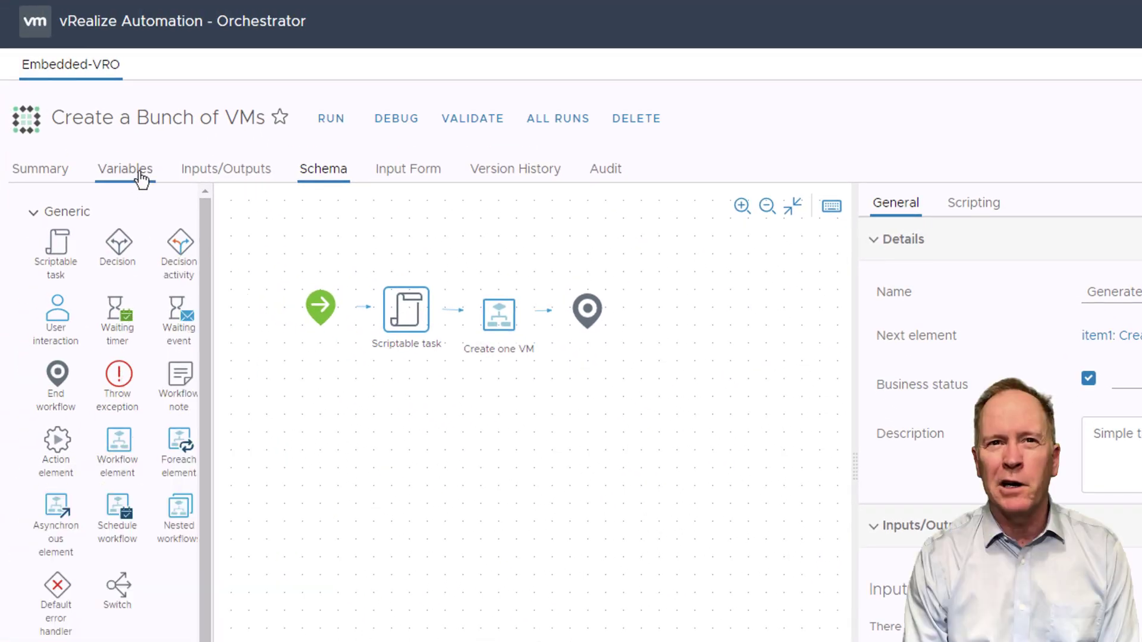
Step: Start a new workflow variable named counter with the description "This variable is used as a counter to keep track of which VM we're on."
{"action": "left_click", "coordinate": [125, 170]}
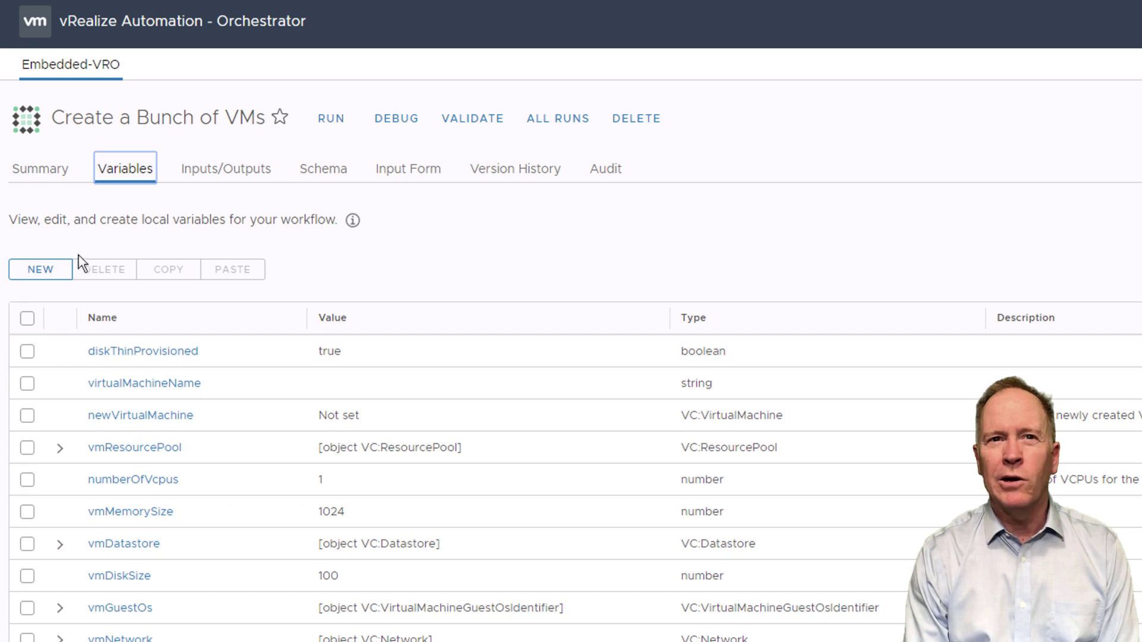
{"action": "left_click", "coordinate": [44, 274]}
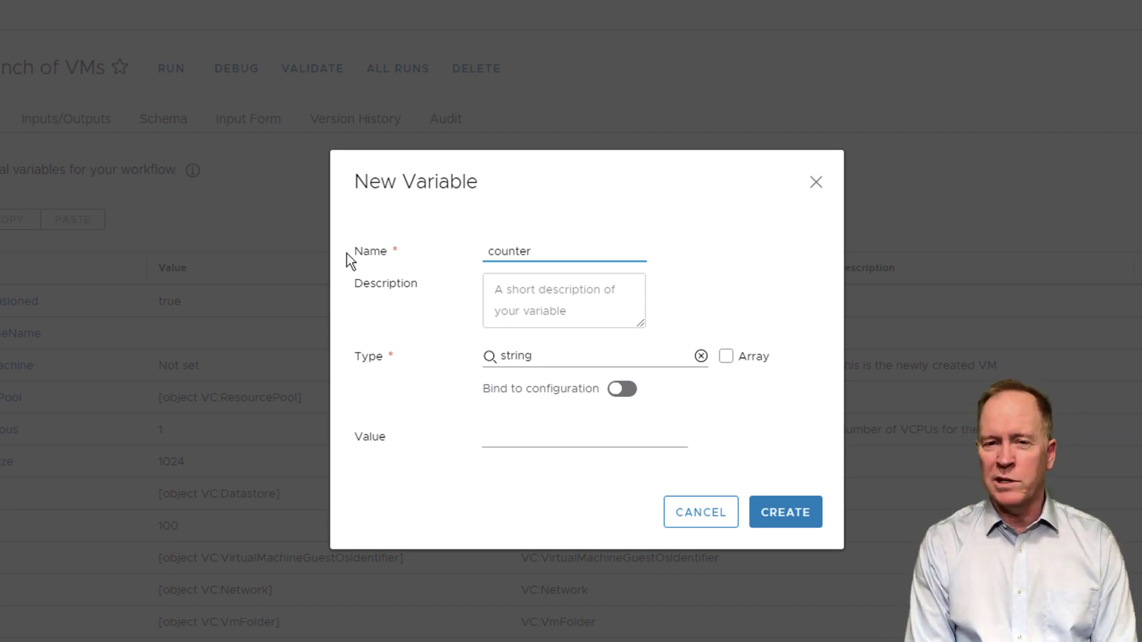
{"action": "left_click", "coordinate": [539, 302]}
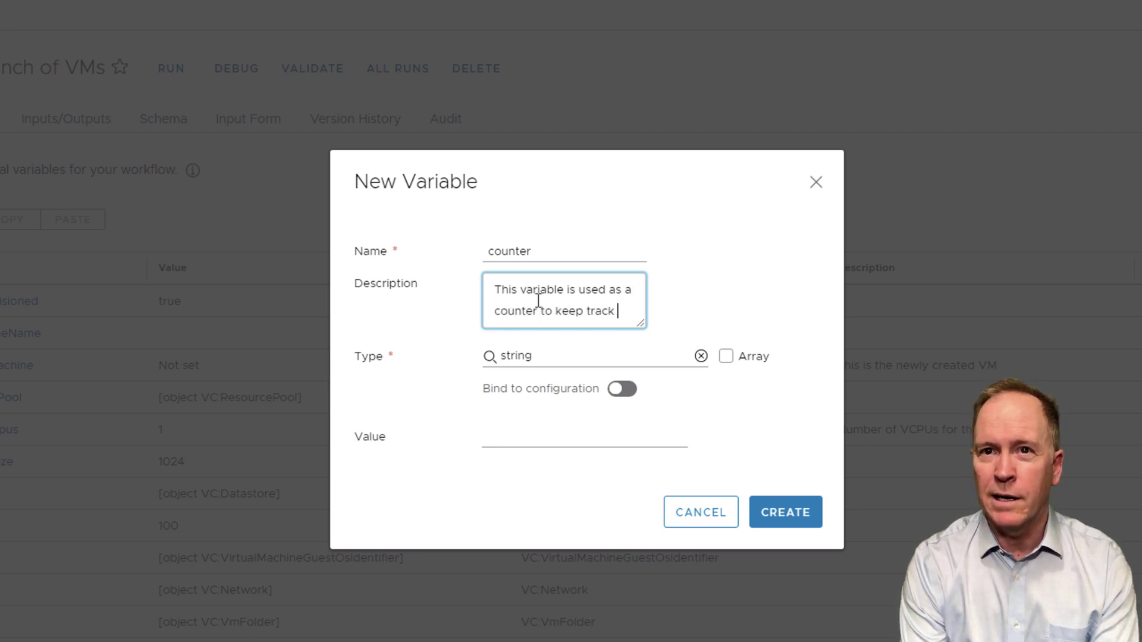
{"action": "type", "text": "whi"}
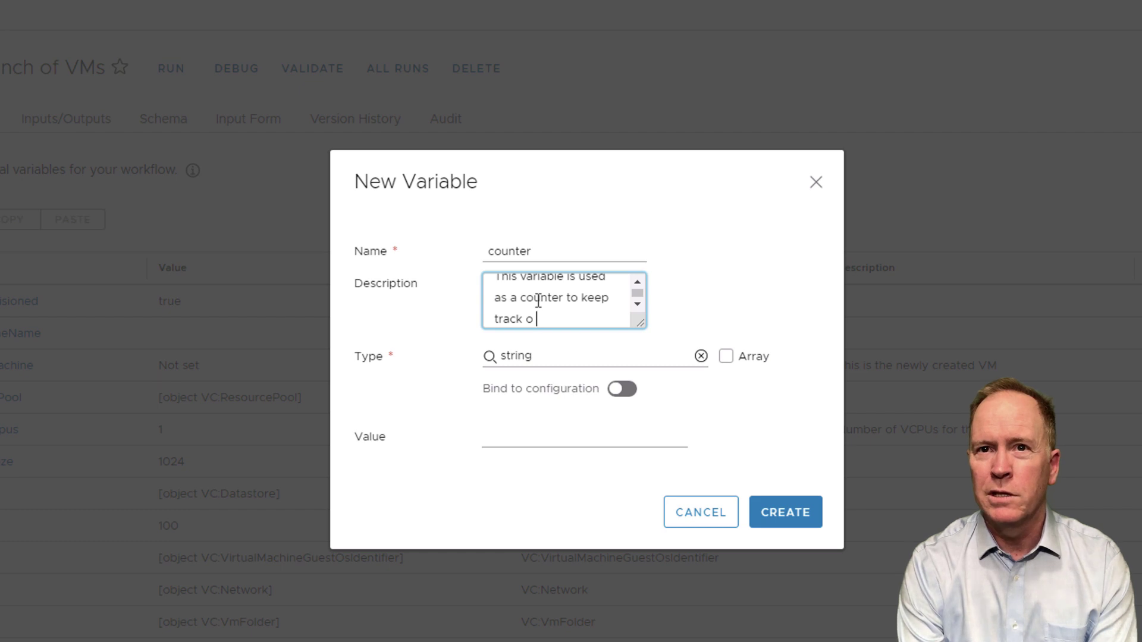
{"action": "type", "text": "which "}
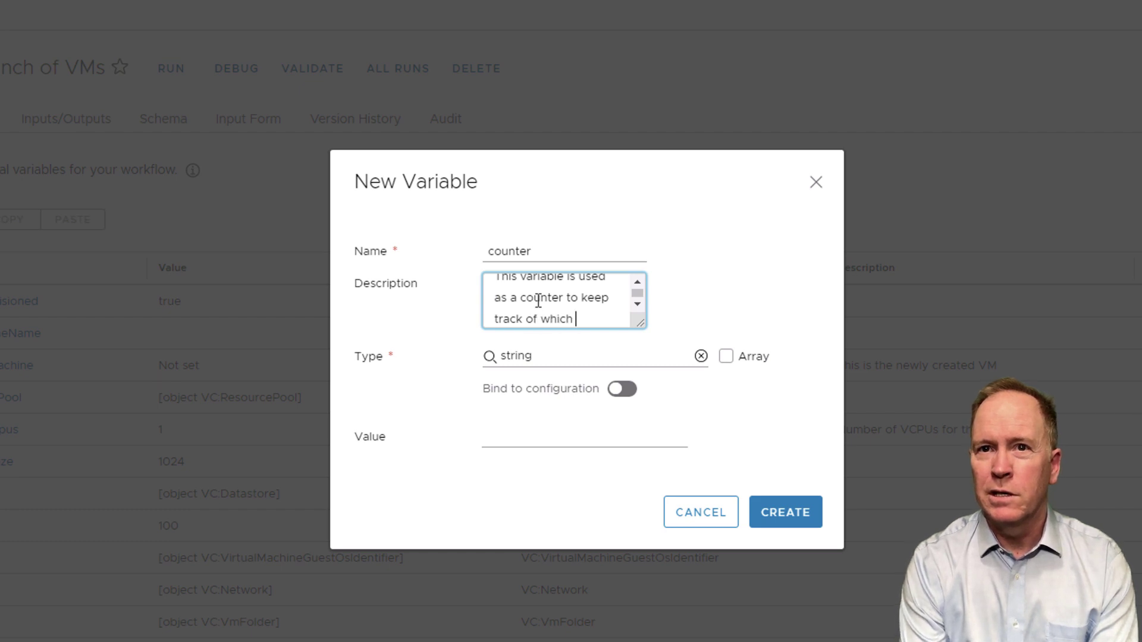
{"action": "type", "text": "VM we're one"}
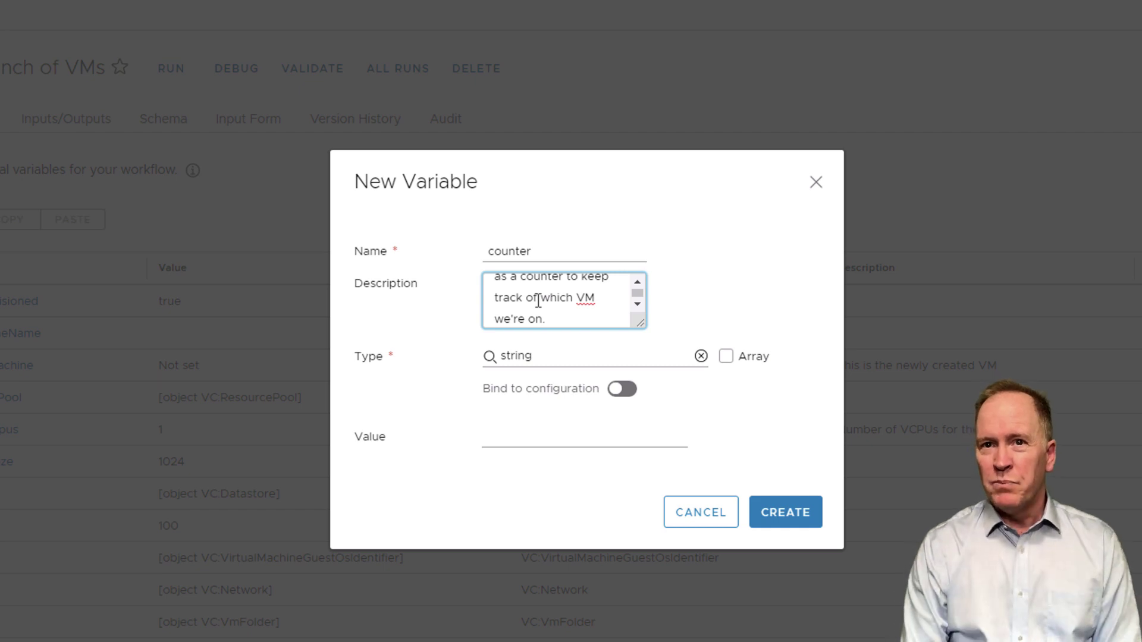
Step: Try to set the type of the new counter variable to number, leaving it unbound from any configuration
{"action": "left_click_drag", "start_coordinate": [541, 356], "coordinate": [476, 360]}
{"action": "type", "text": "number"}
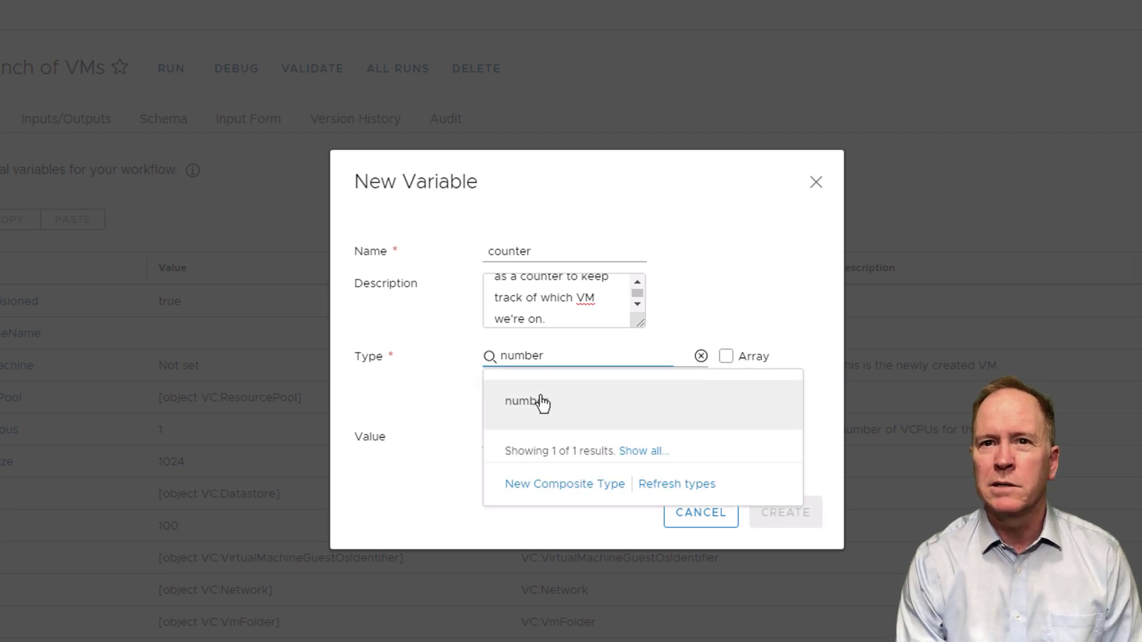
{"action": "double_click", "coordinate": [537, 398]}
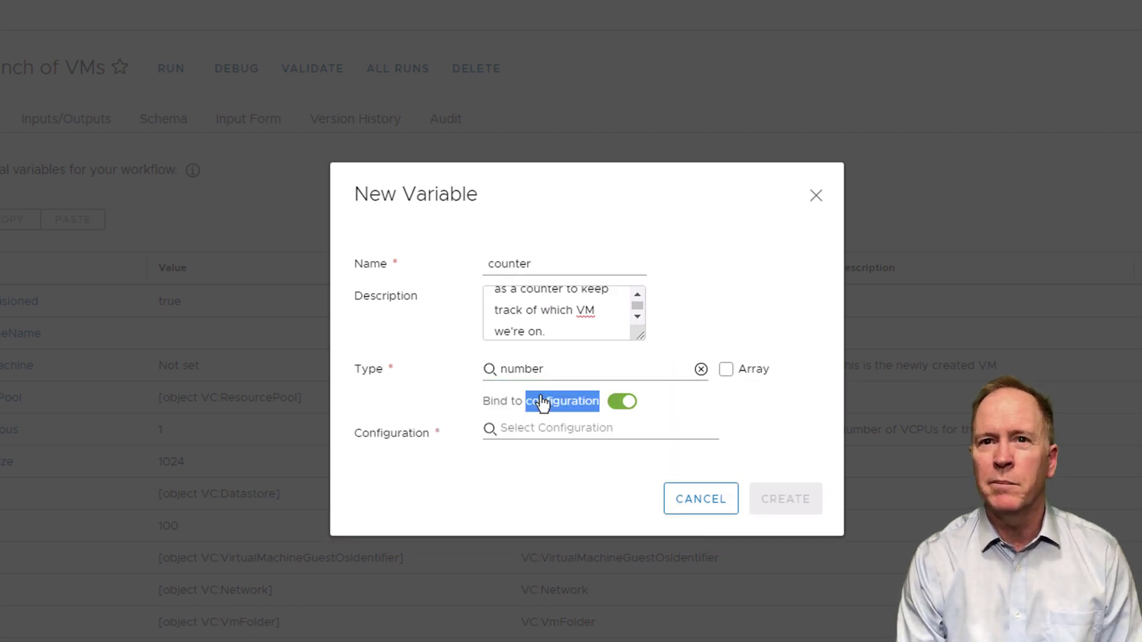
{"action": "left_click", "coordinate": [618, 408]}
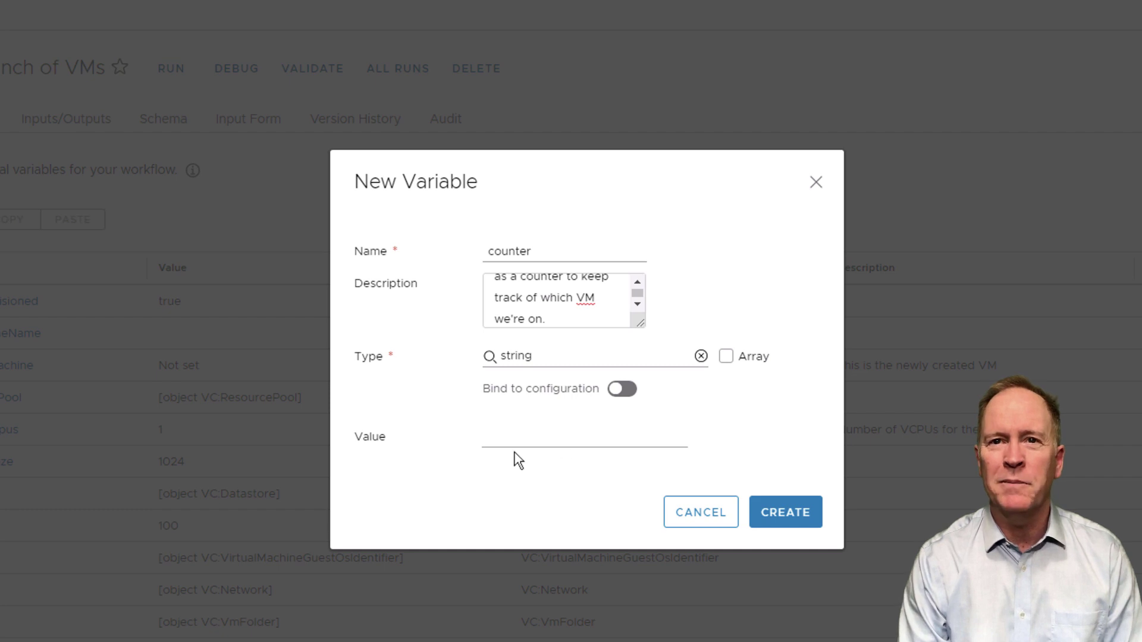
Step: Set the value of the counter variable to 0 and create the variable
{"action": "left_click", "coordinate": [523, 436]}
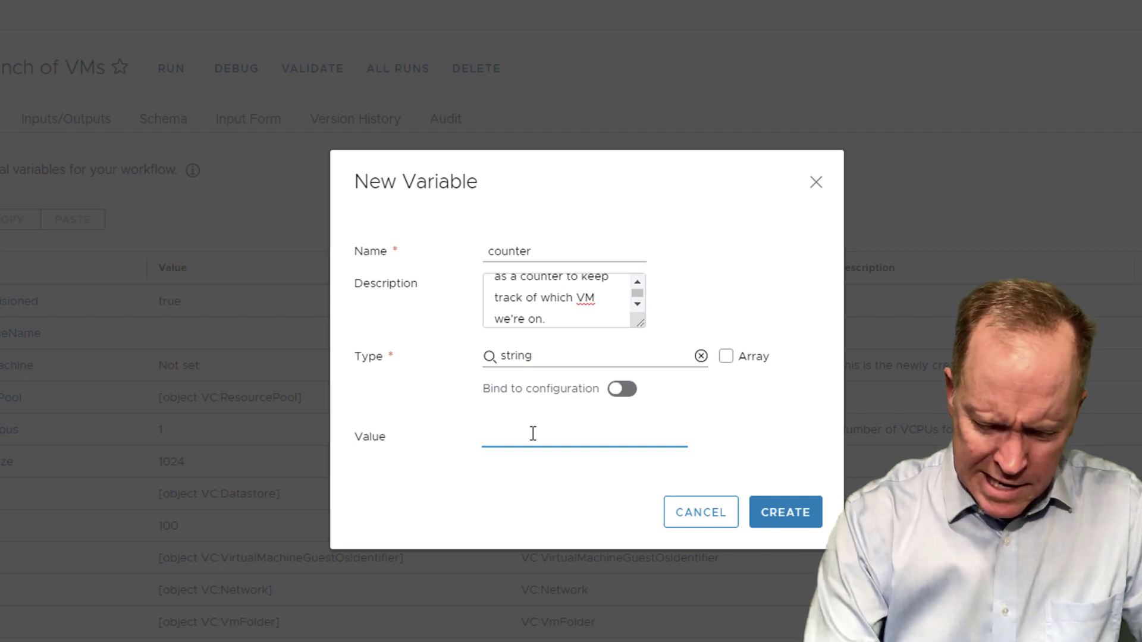
{"action": "type", "text": "0"}
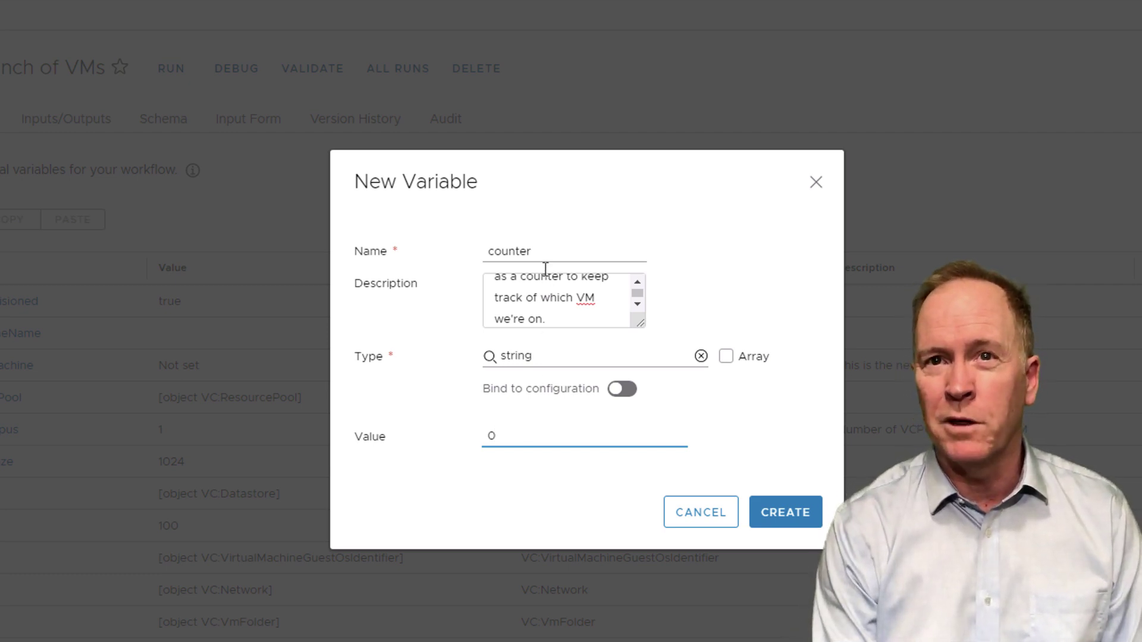
{"action": "left_click_drag", "start_coordinate": [548, 250], "coordinate": [470, 260]}
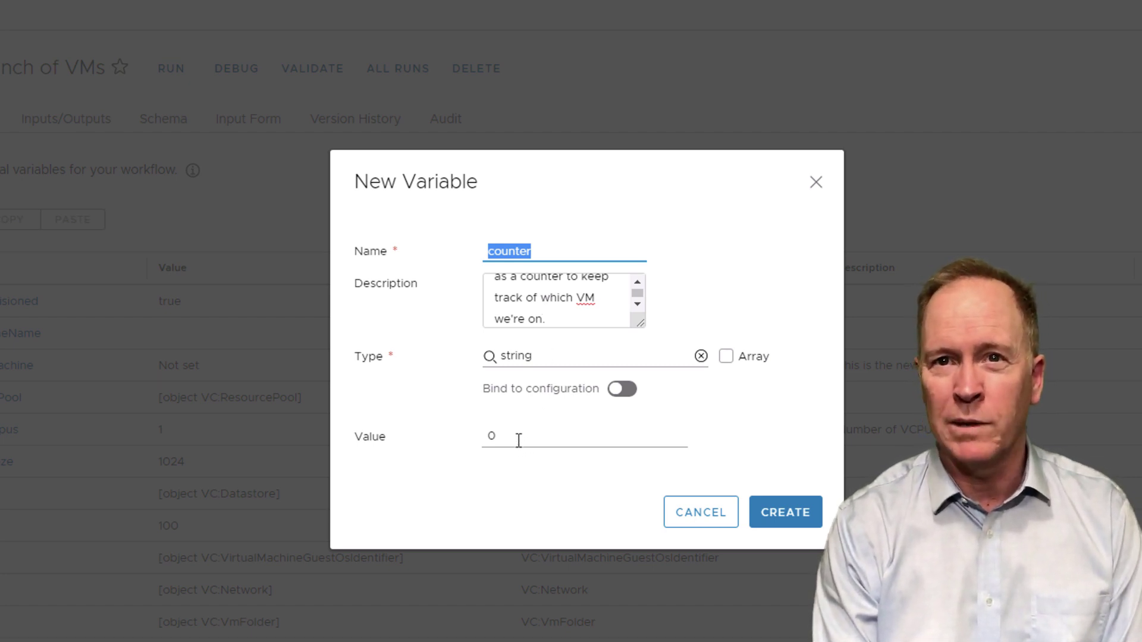
{"action": "left_click_drag", "start_coordinate": [517, 433], "coordinate": [481, 442]}
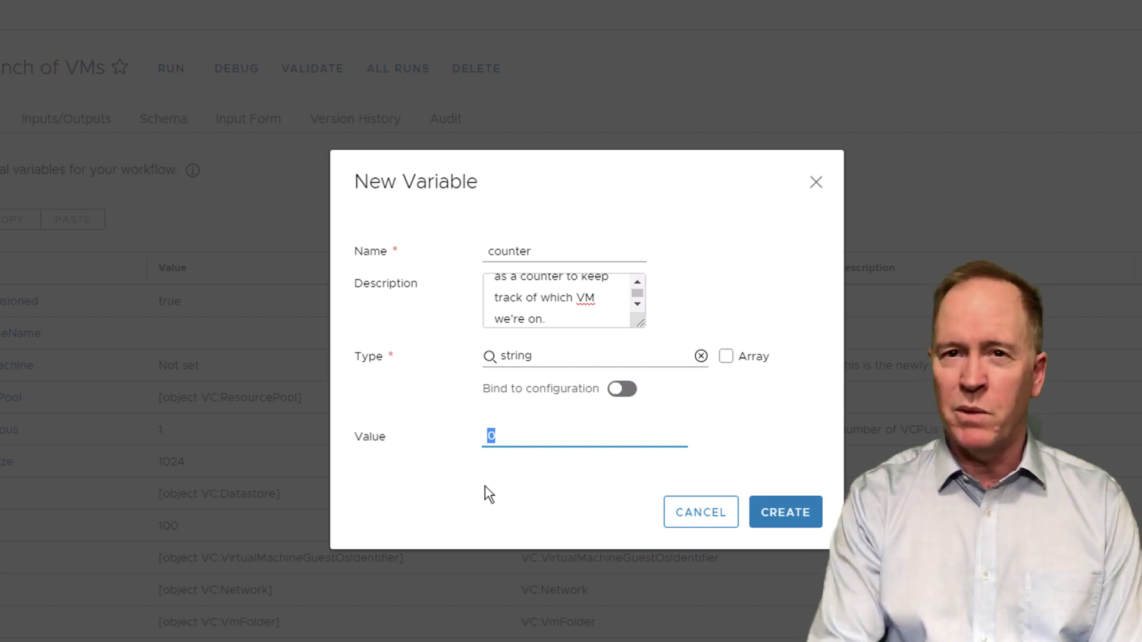
{"action": "left_click", "coordinate": [780, 520]}
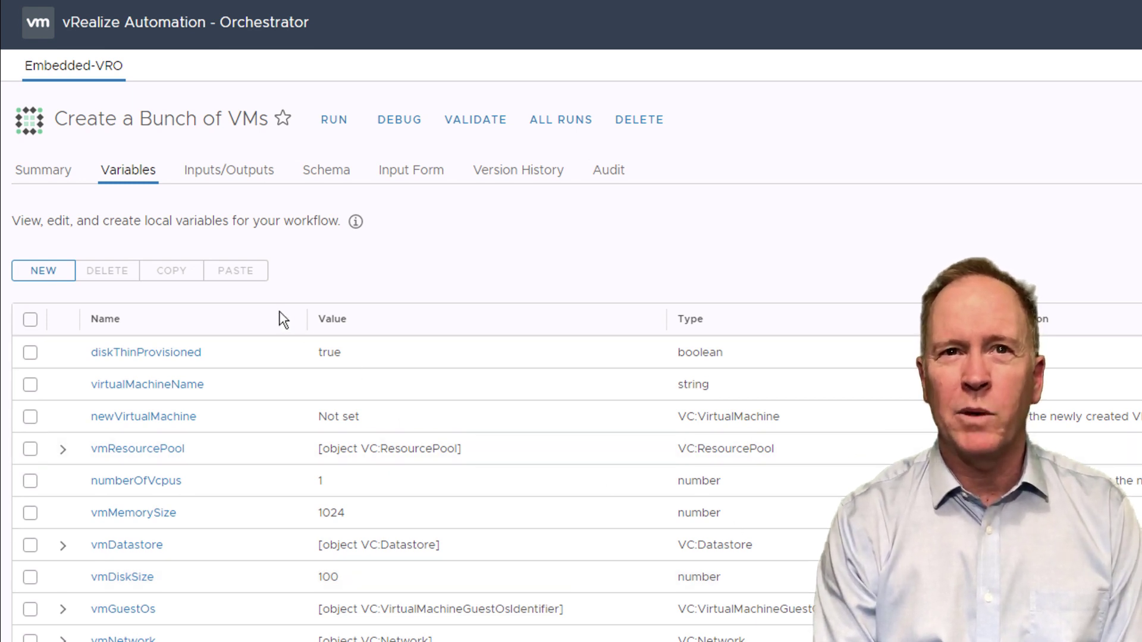
{"action": "left_click", "coordinate": [331, 177]}
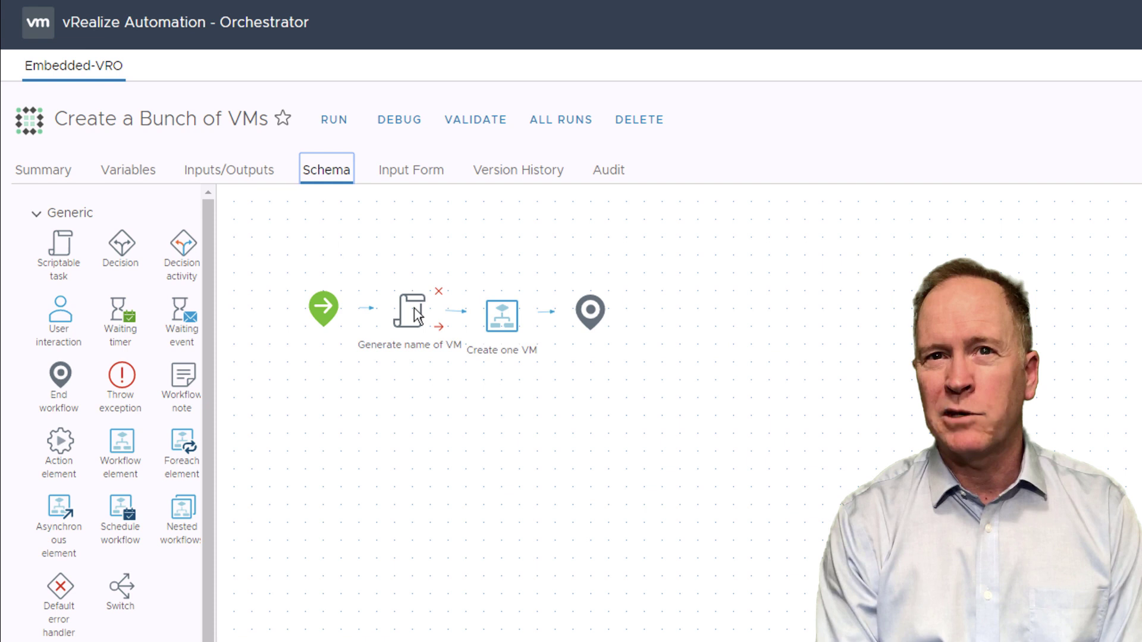
{"action": "left_click", "coordinate": [414, 308]}
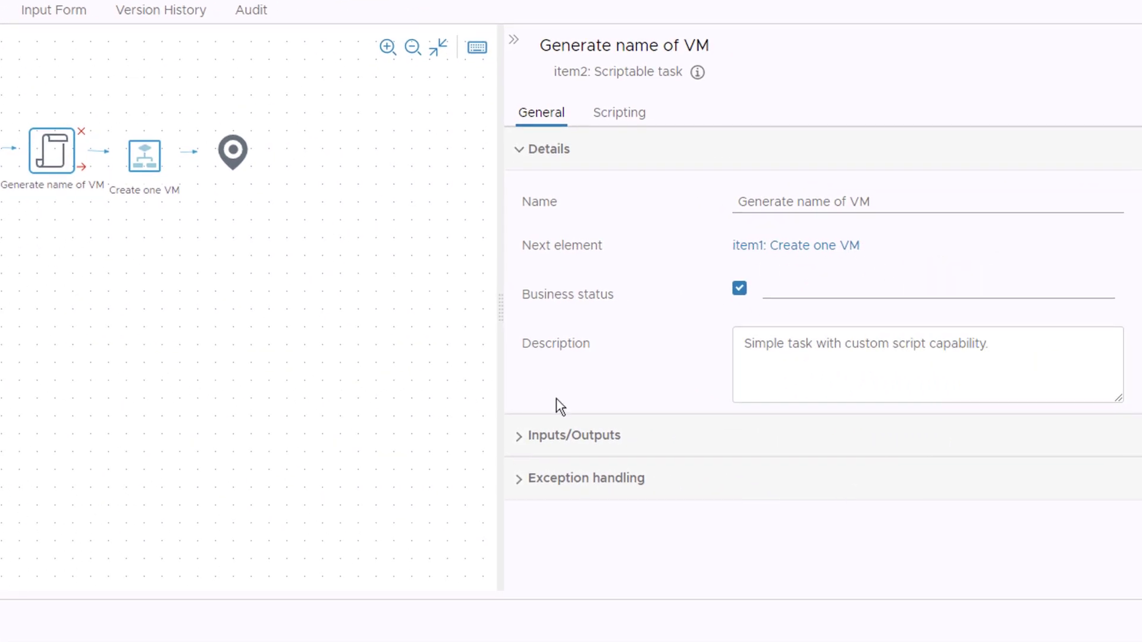
{"action": "left_click", "coordinate": [521, 439]}
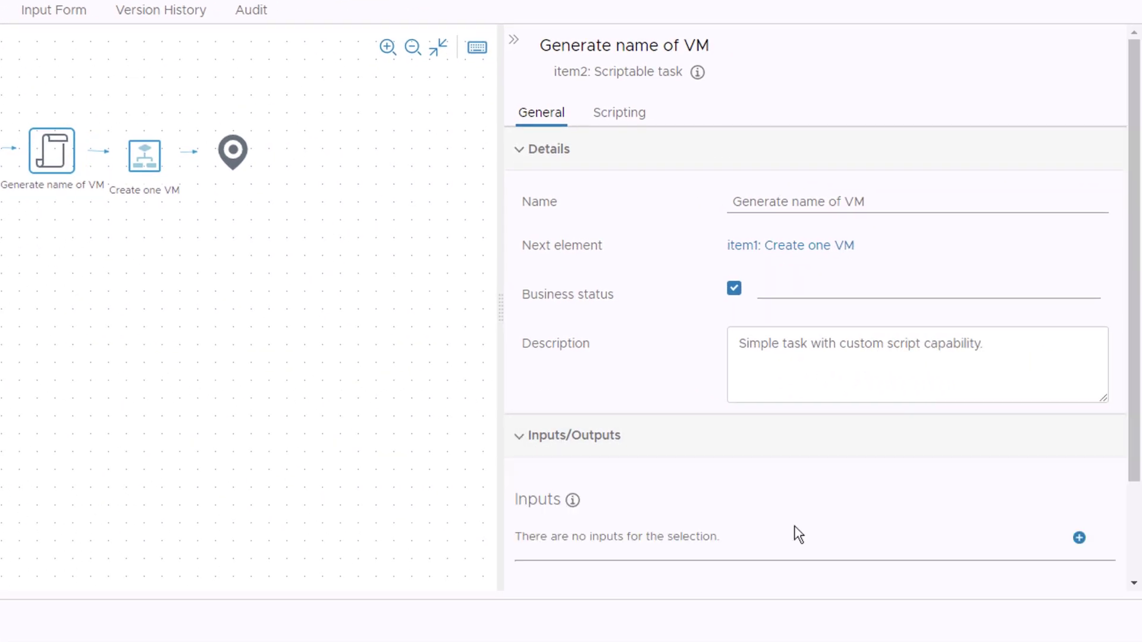
{"action": "left_click", "coordinate": [1080, 540]}
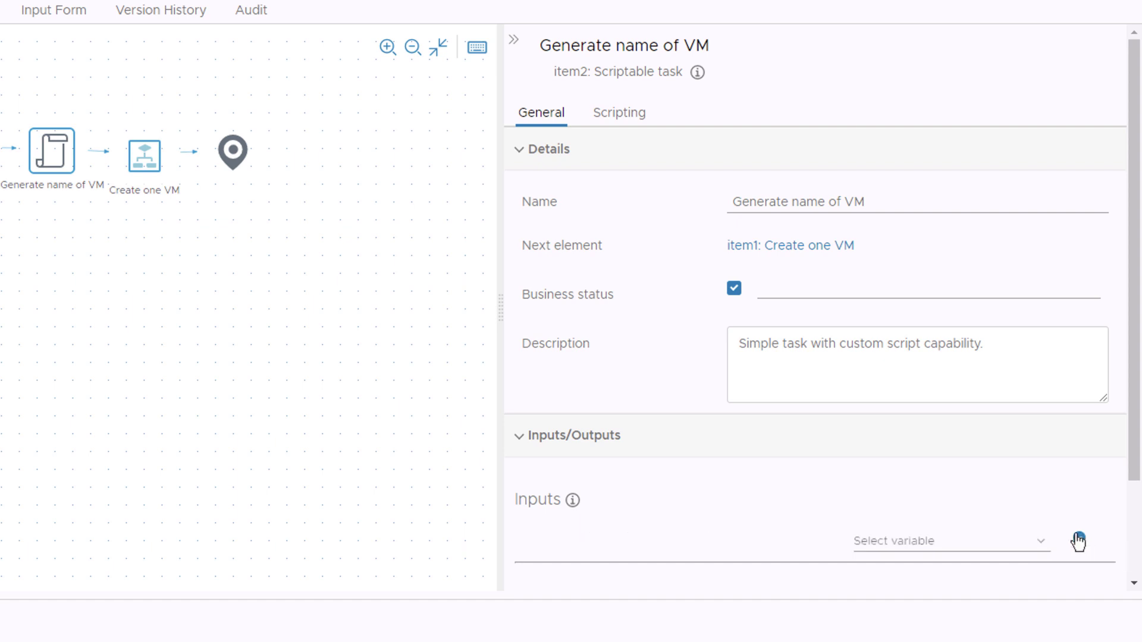
{"action": "left_click", "coordinate": [945, 547]}
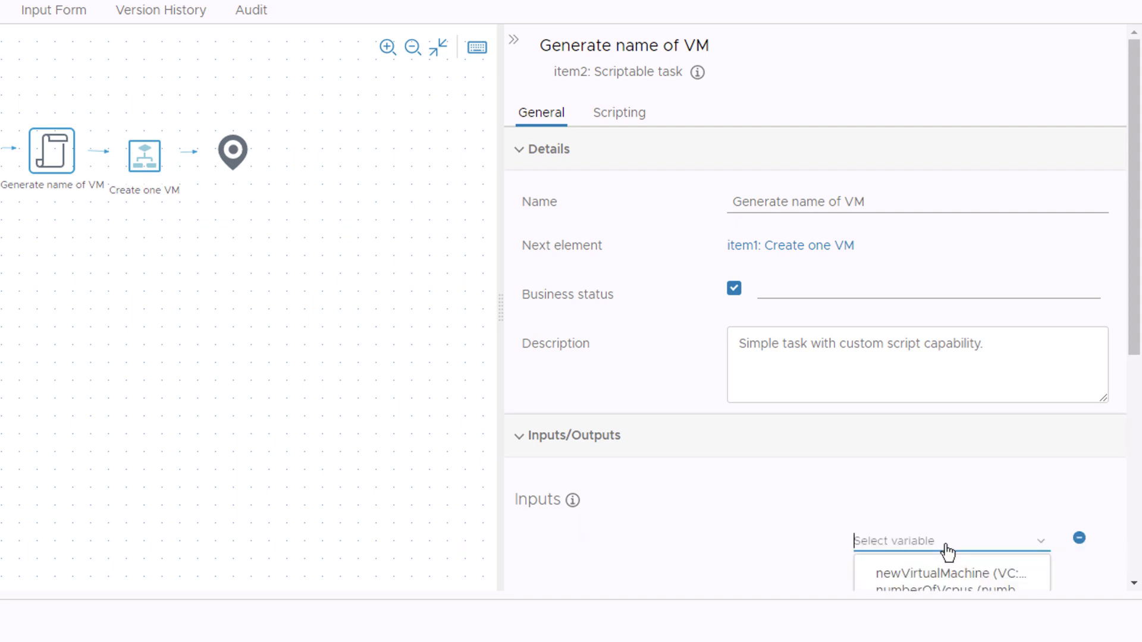
{"action": "left_click_drag", "start_coordinate": [1135, 327], "coordinate": [1139, 537]}
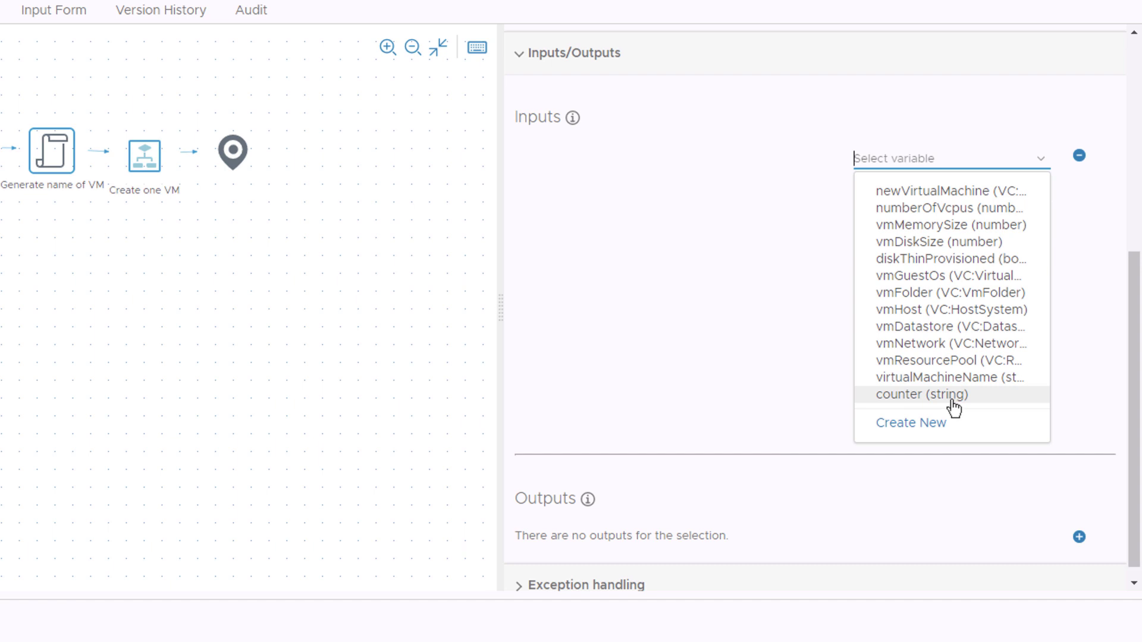
{"action": "scroll", "coordinate": [800, 386], "scroll_direction": "up", "scroll_amount": 4}
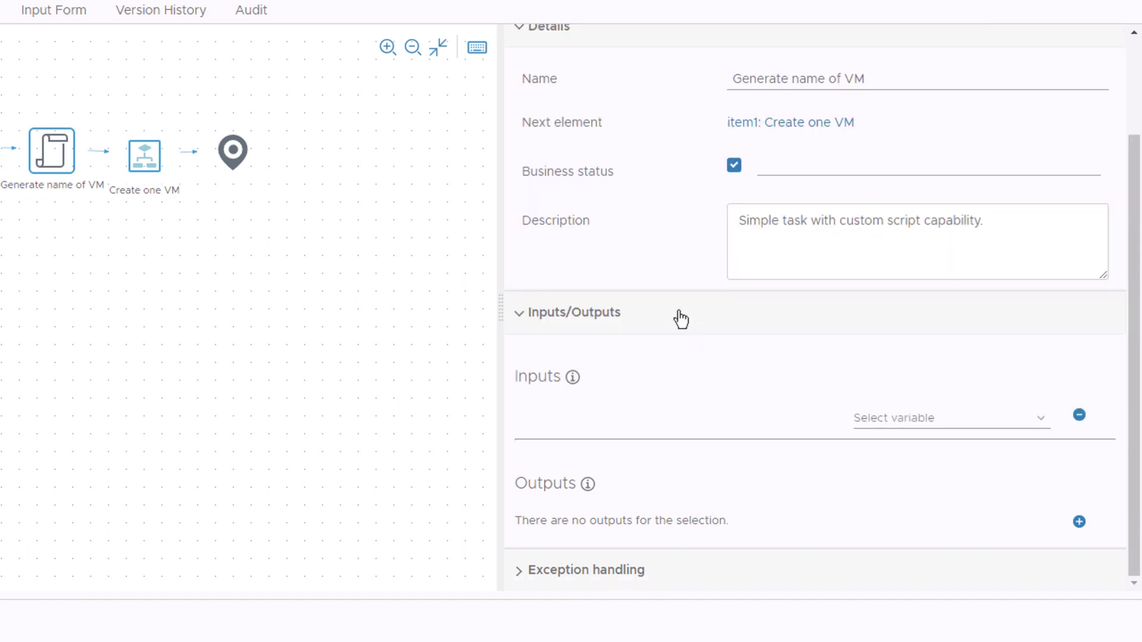
Step: Change the type of the counter variable from string to number and save the variable
{"action": "left_click", "coordinate": [129, 169]}
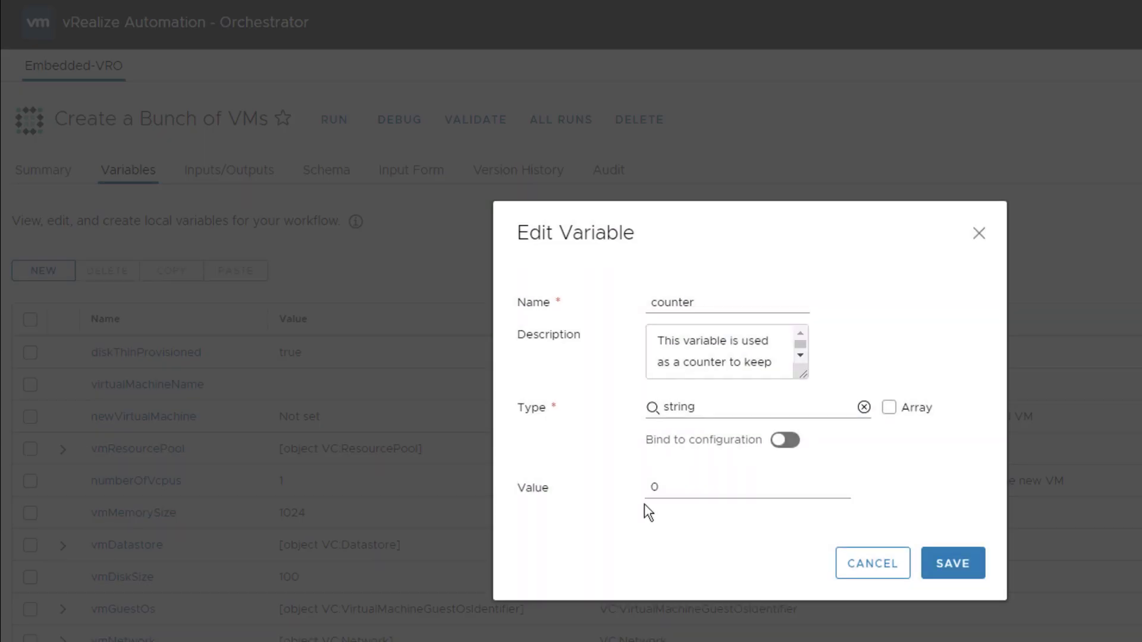
{"action": "left_click", "coordinate": [864, 407]}
{"action": "left_click", "coordinate": [788, 410]}
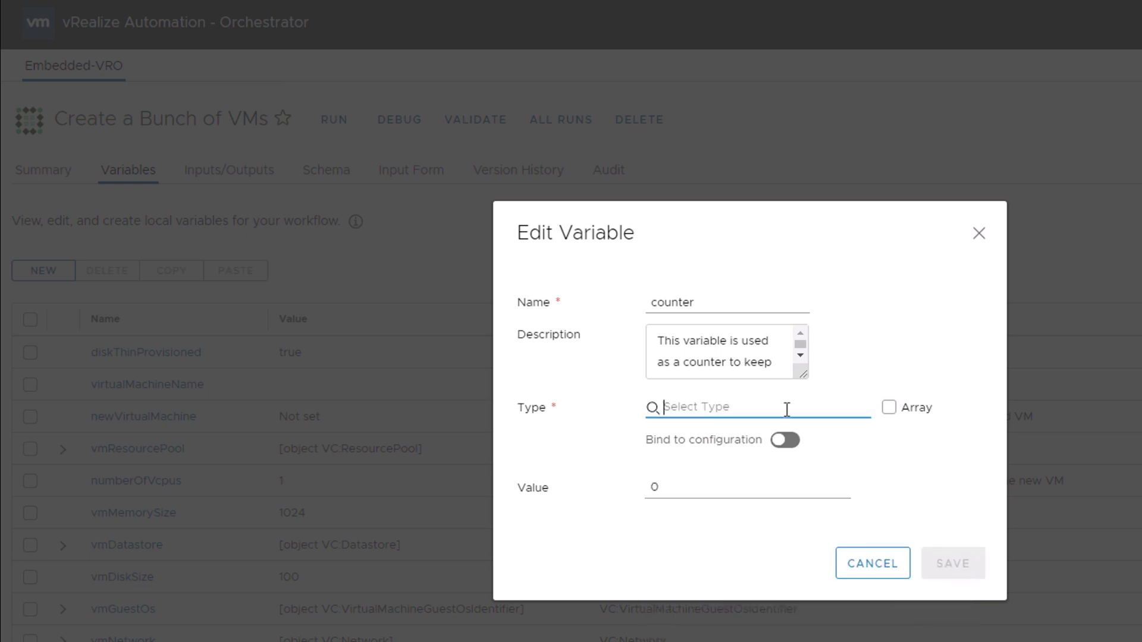
{"action": "type", "text": "number"}
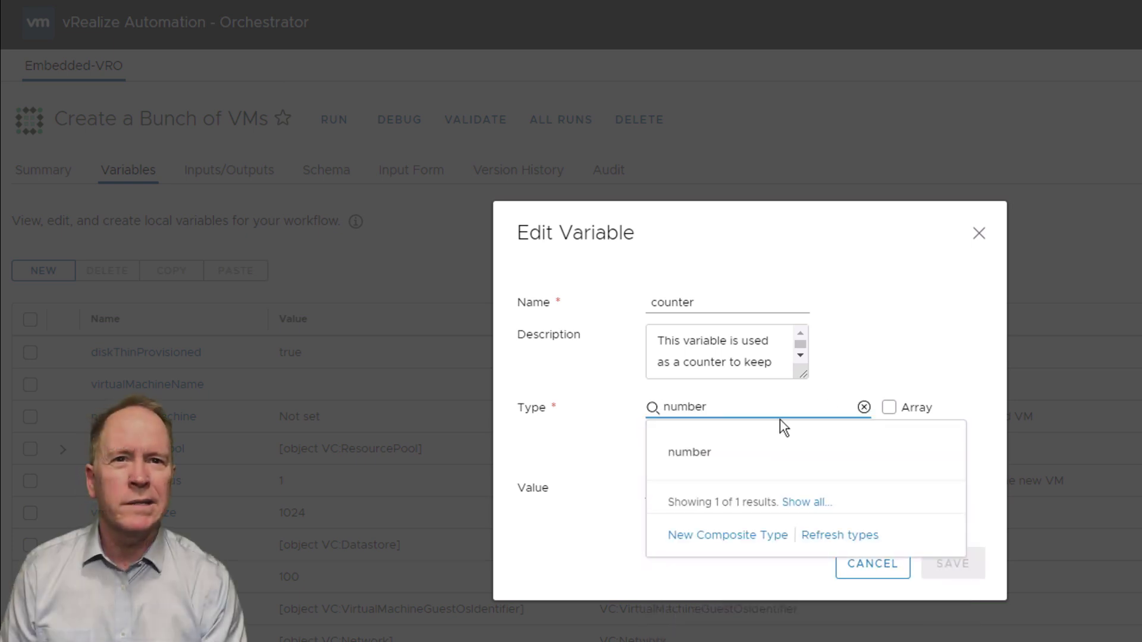
{"action": "left_click", "coordinate": [708, 463]}
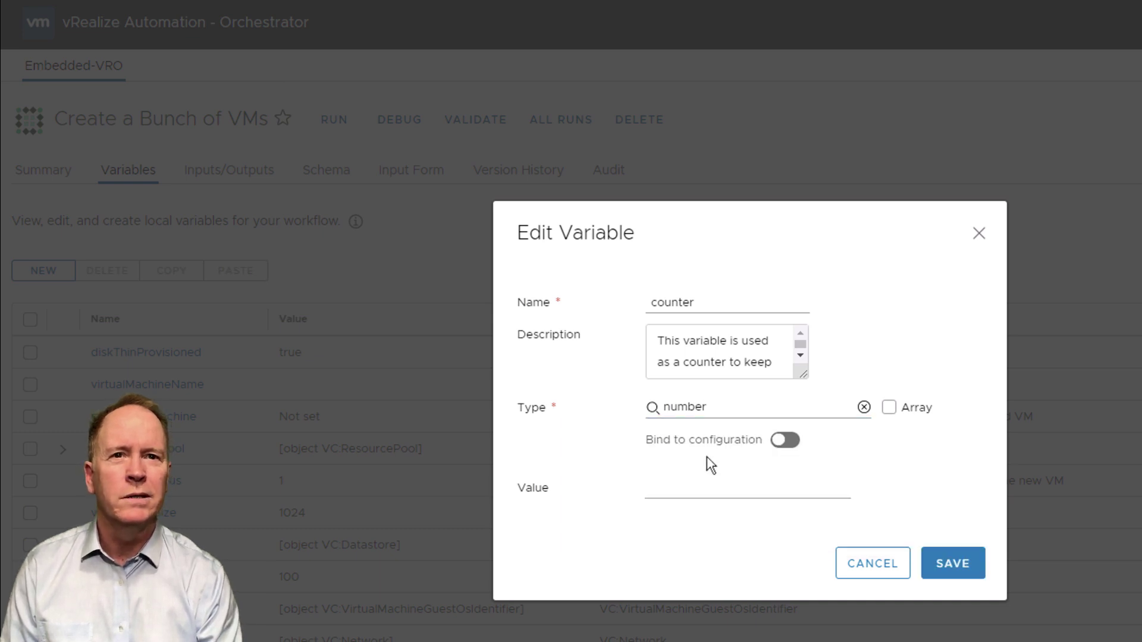
{"action": "left_click", "coordinate": [929, 562]}
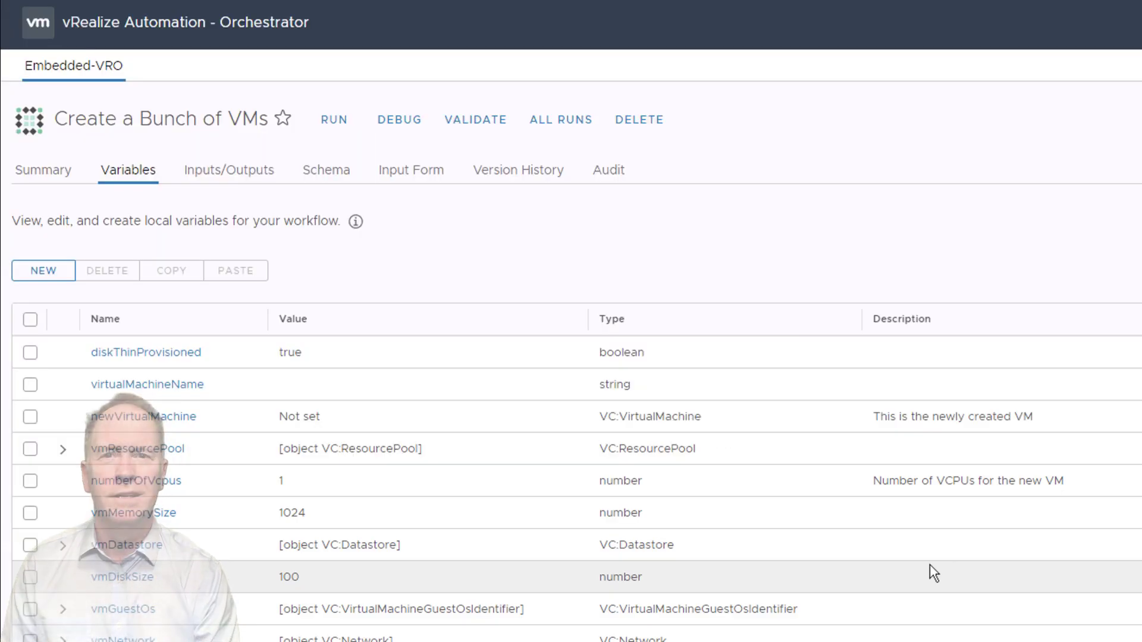
Step: Reopen the counter variable, set its value to 0 and save it
{"action": "scroll", "coordinate": [510, 634], "scroll_direction": "down", "scroll_amount": 3}
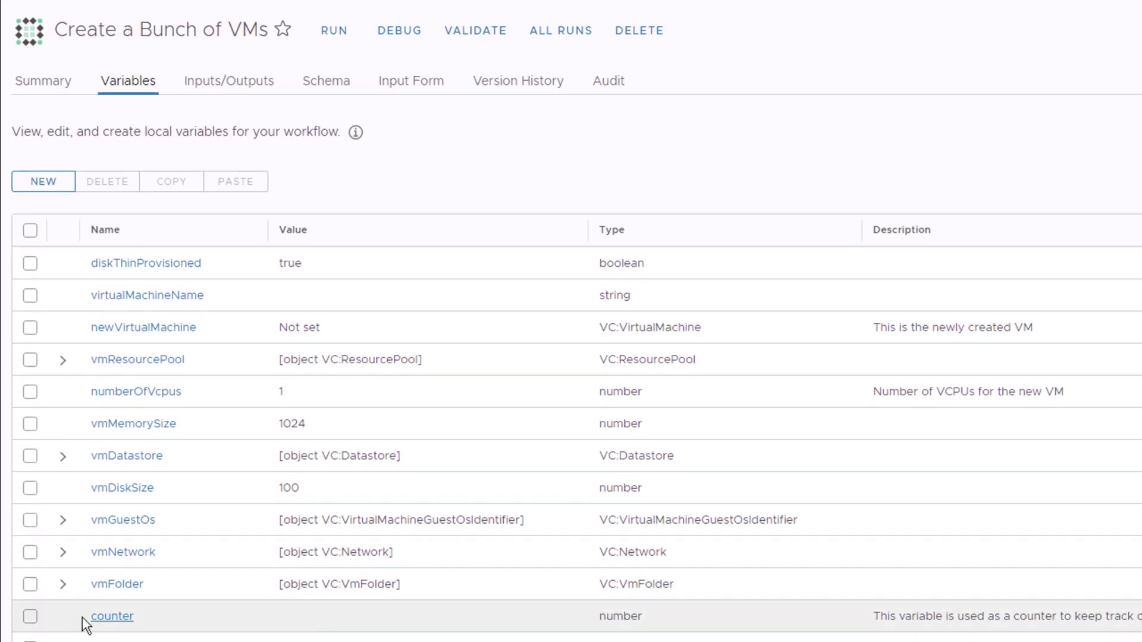
{"action": "left_click", "coordinate": [111, 616]}
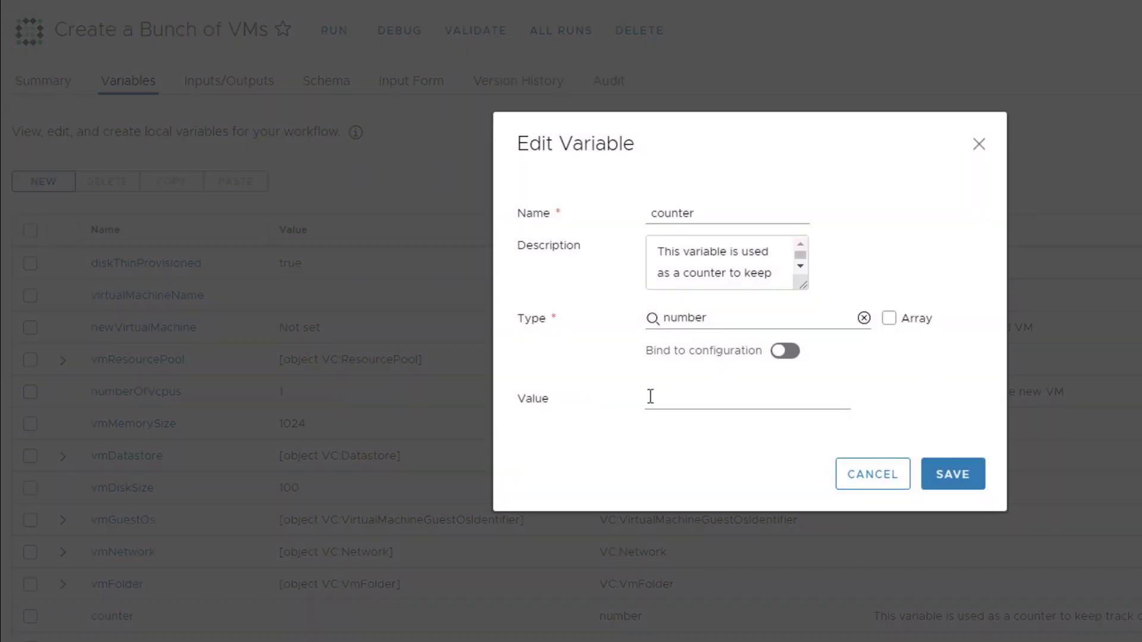
{"action": "left_click", "coordinate": [675, 397]}
{"action": "type", "text": "0"}
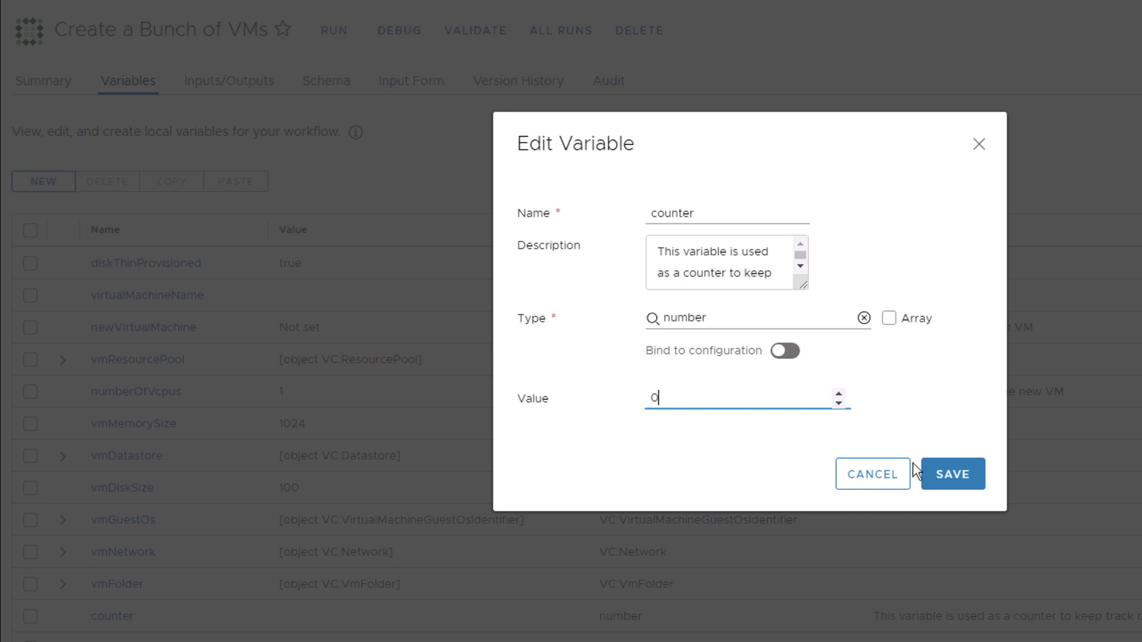
{"action": "left_click", "coordinate": [947, 476]}
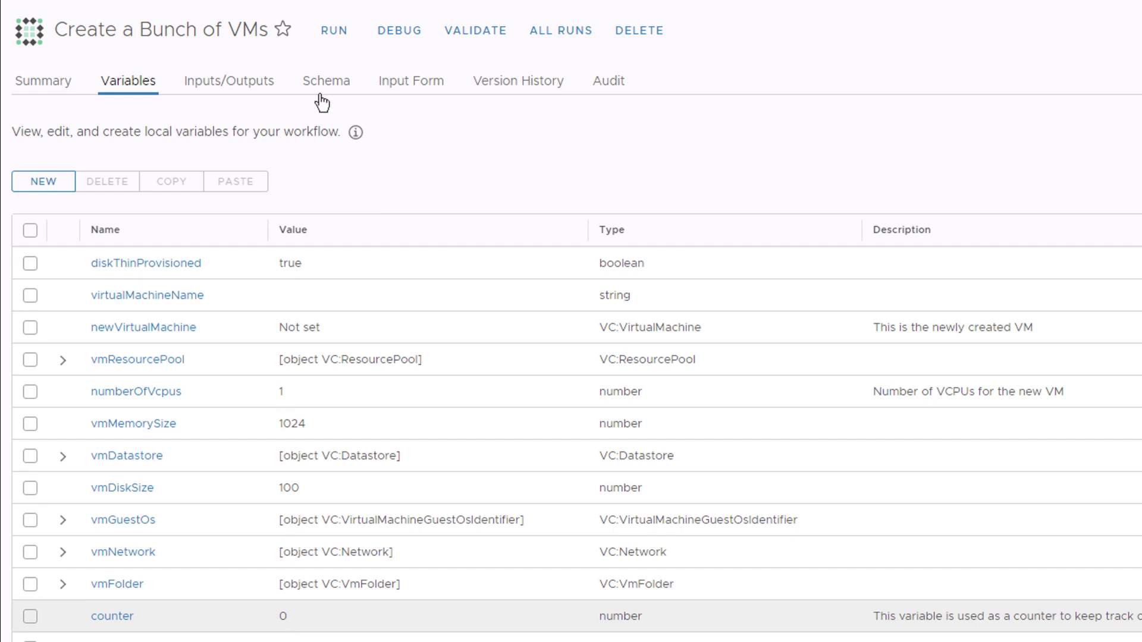
Step: Add the counter variable as an input of the Generate name of VM scriptable task in the workflow schema
{"action": "left_click", "coordinate": [324, 93]}
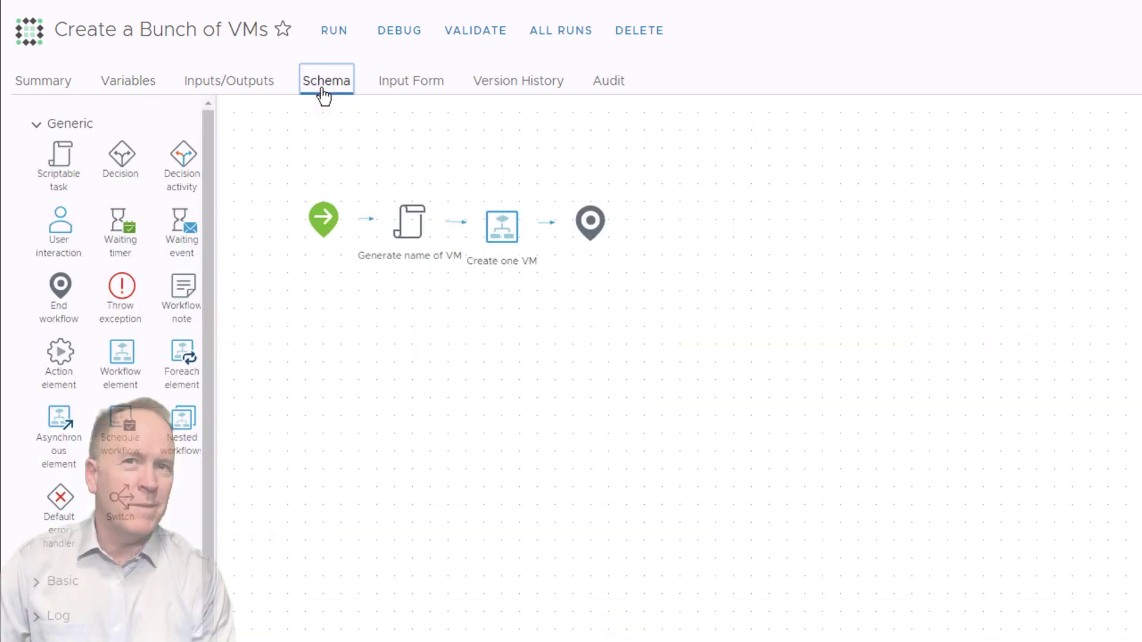
{"action": "left_click", "coordinate": [410, 223]}
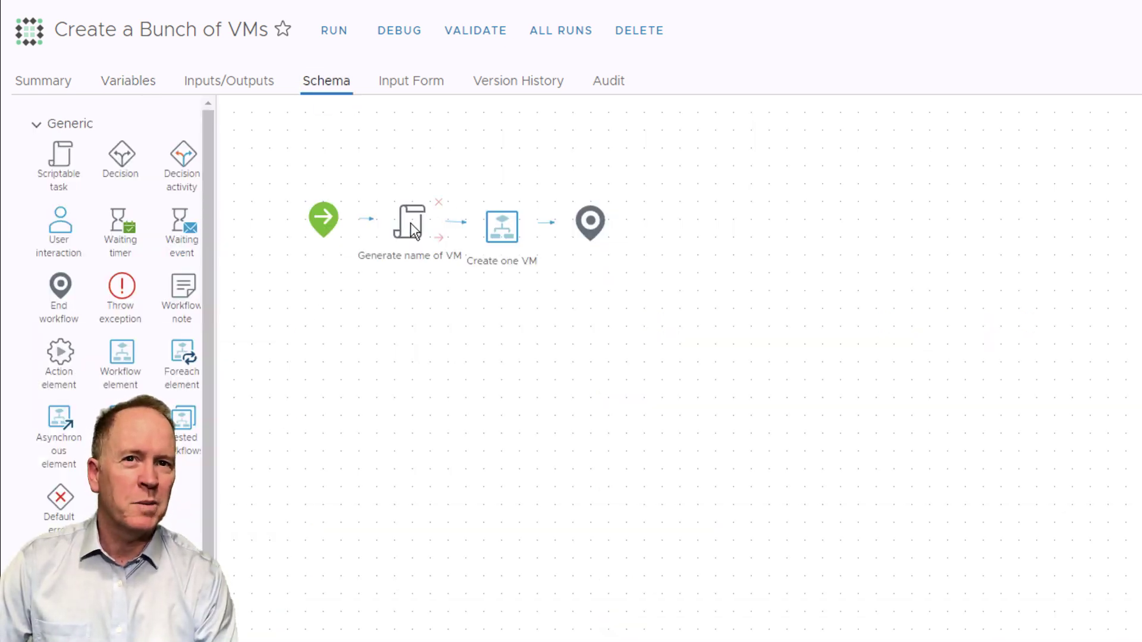
{"action": "left_click", "coordinate": [539, 453]}
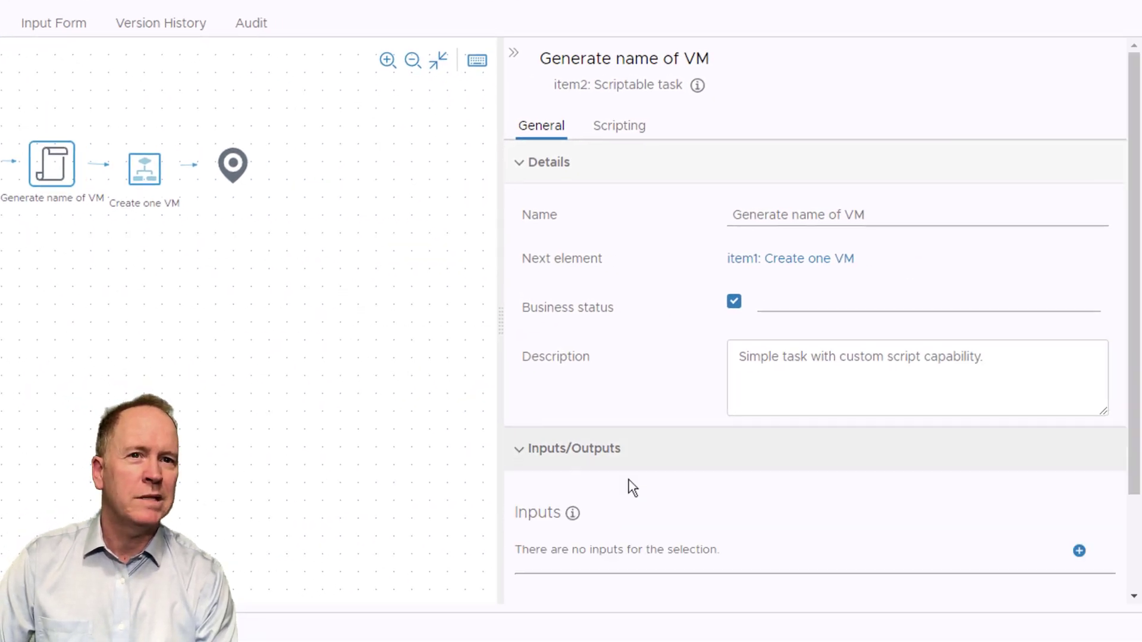
{"action": "scroll", "coordinate": [742, 507], "scroll_direction": "down", "scroll_amount": 1}
{"action": "scroll", "coordinate": [1011, 452], "scroll_direction": "down", "scroll_amount": 1}
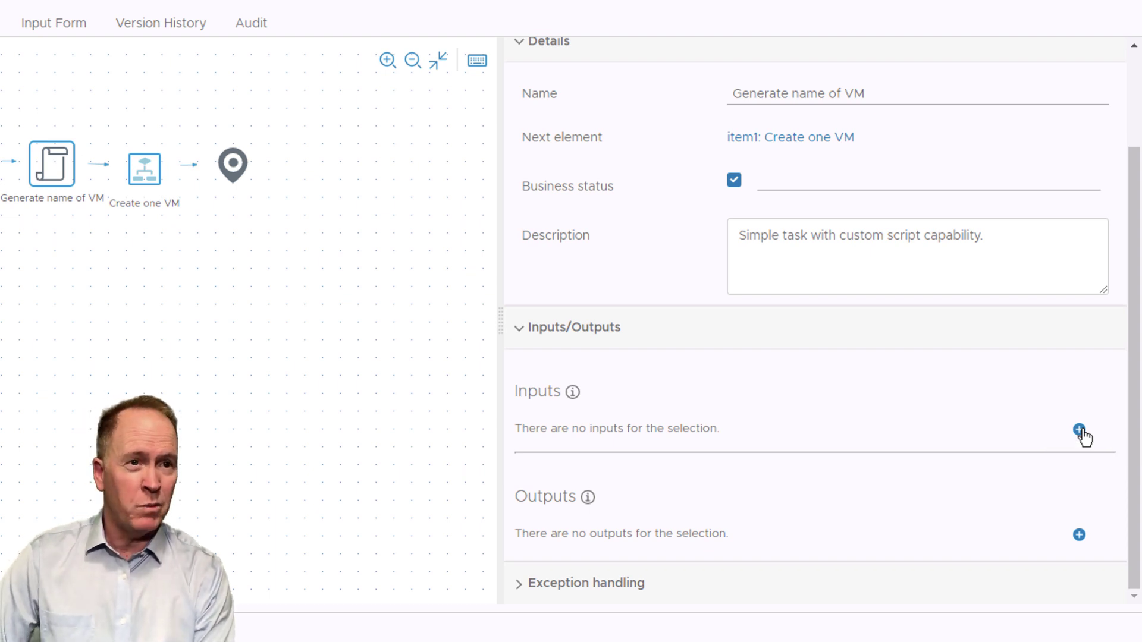
{"action": "left_click", "coordinate": [1079, 430]}
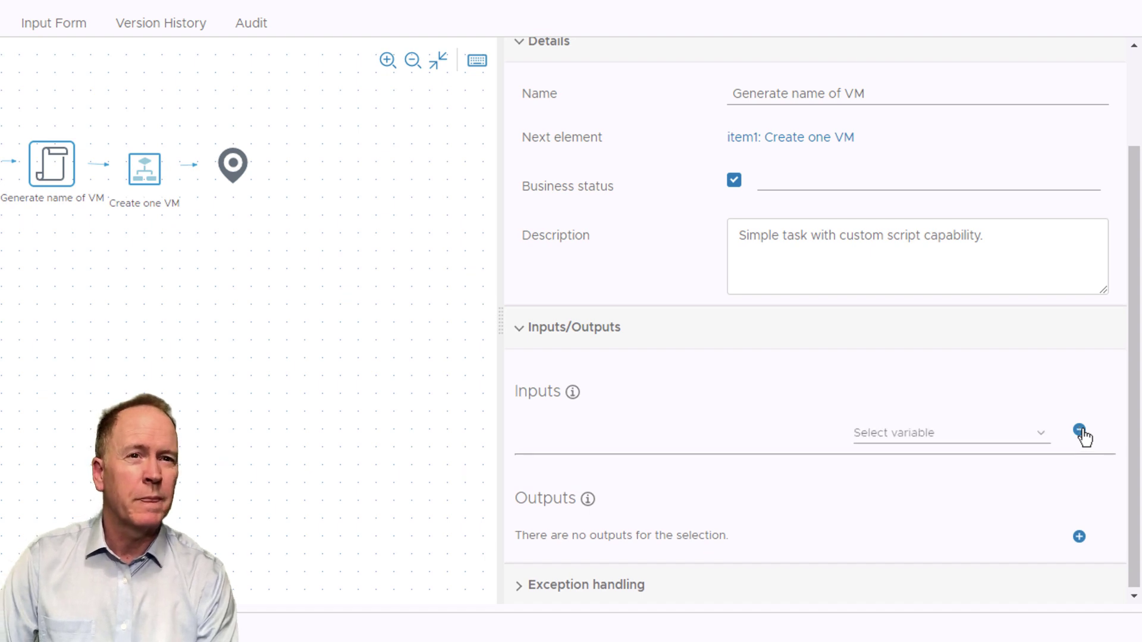
{"action": "left_click", "coordinate": [986, 438]}
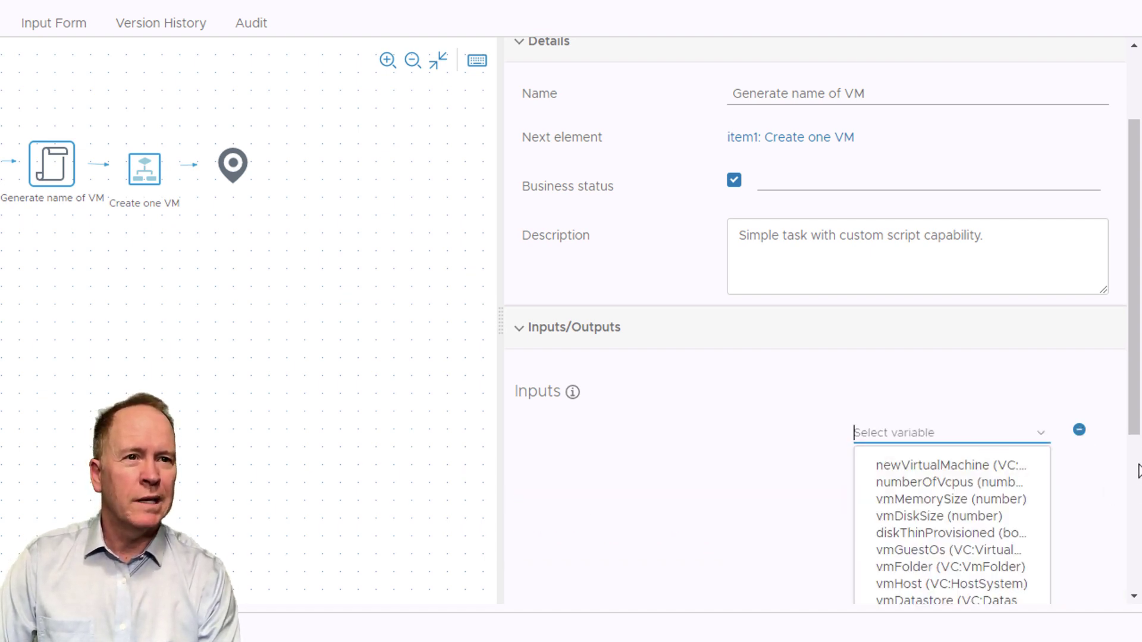
{"action": "scroll", "coordinate": [1138, 471], "scroll_direction": "down", "scroll_amount": 5}
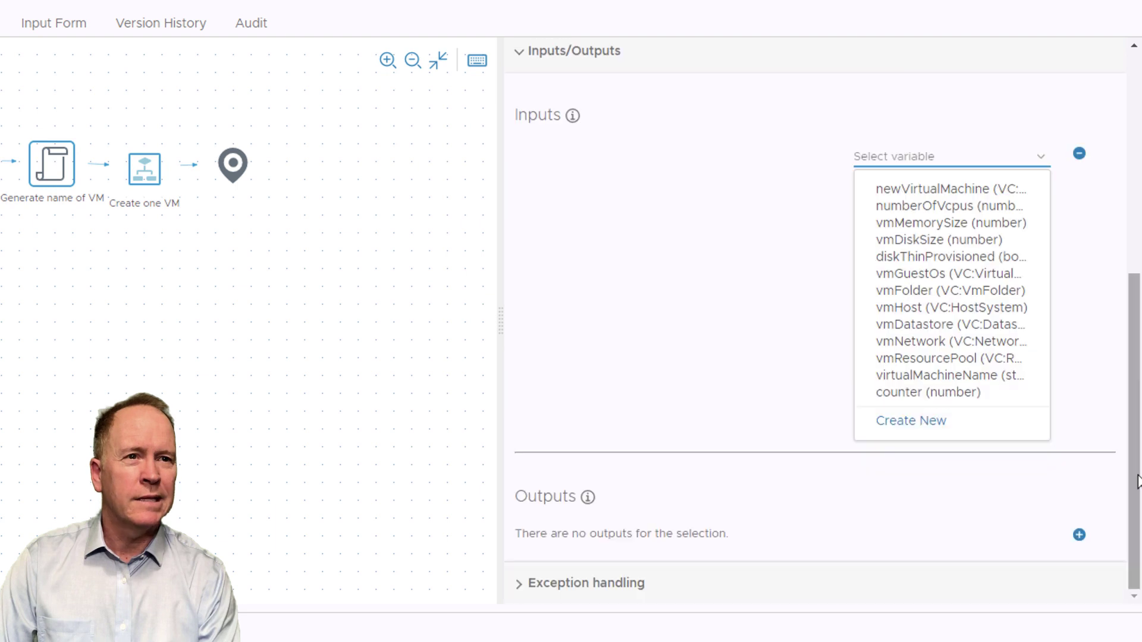
{"action": "left_click", "coordinate": [943, 393]}
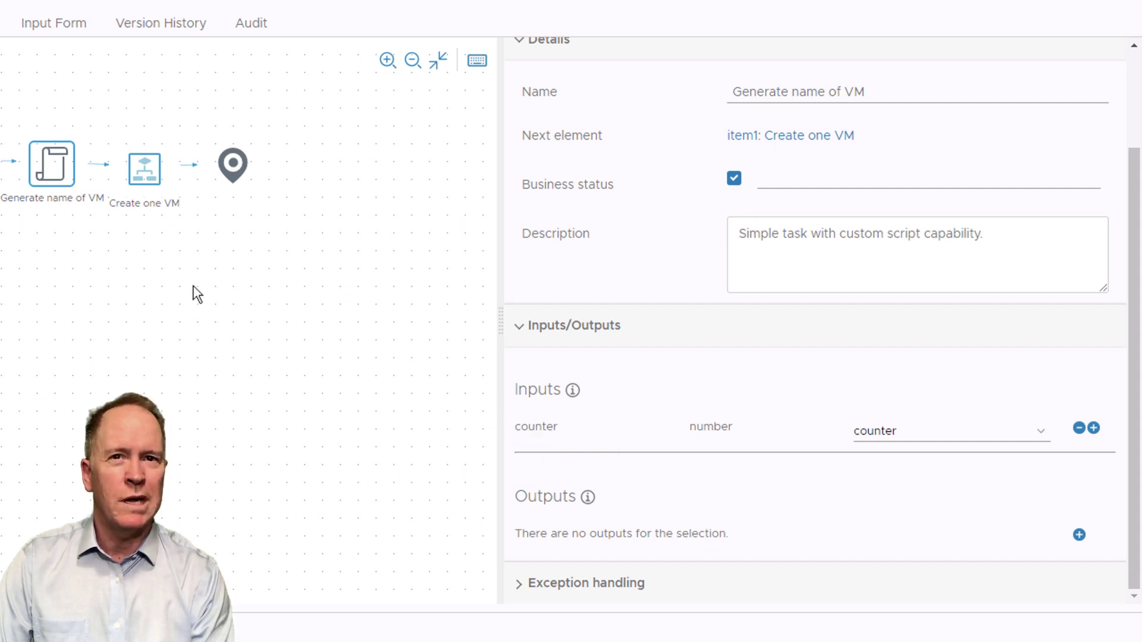
Step: Open the script of the Generate name of VM task for editing at its first line
{"action": "mouse_move", "coordinate": [58, 184]}
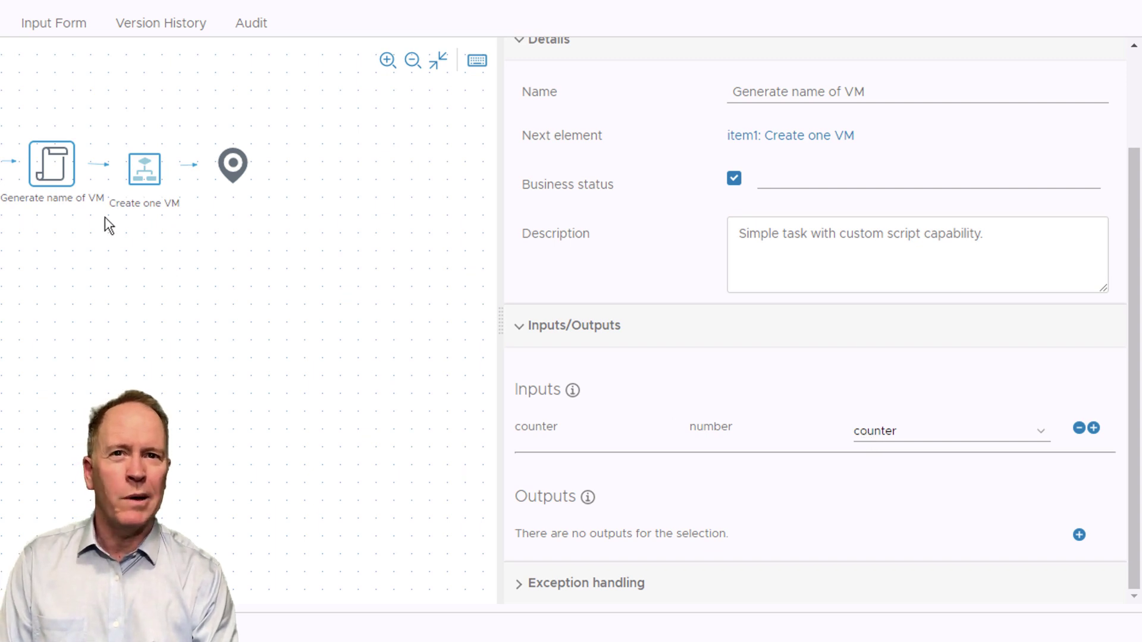
{"action": "left_click", "coordinate": [52, 166]}
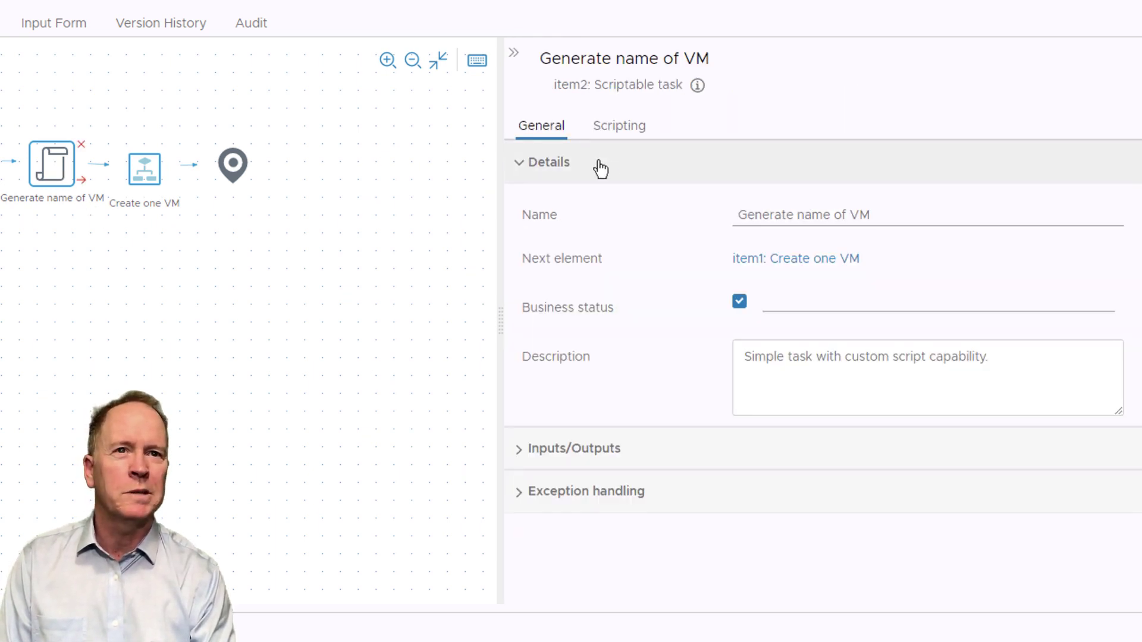
{"action": "left_click", "coordinate": [629, 136]}
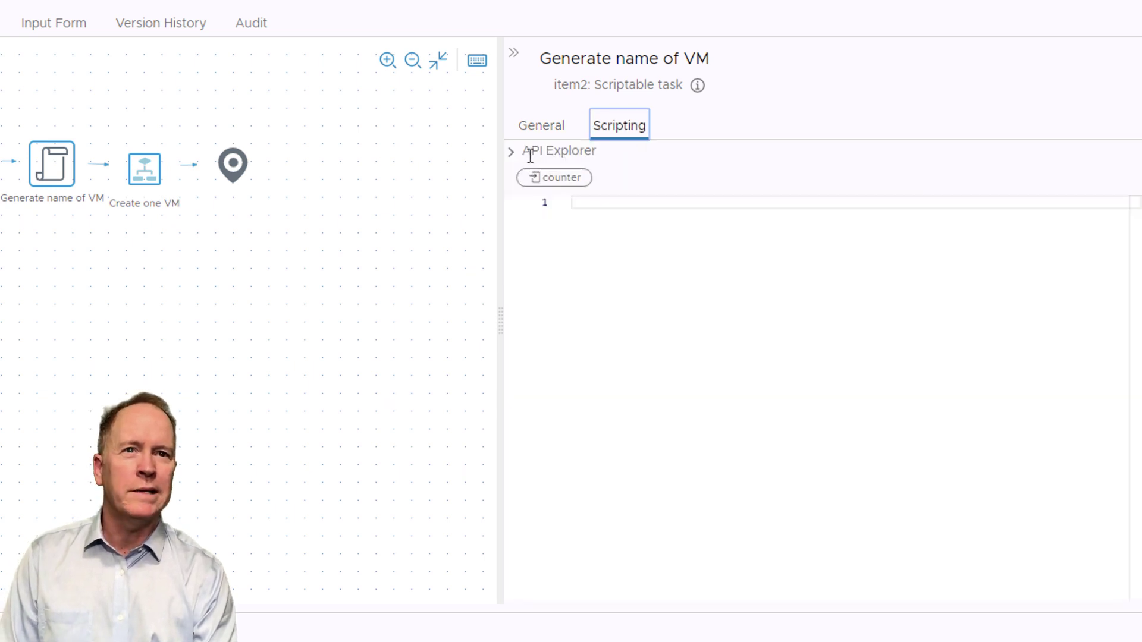
{"action": "left_click", "coordinate": [596, 203]}
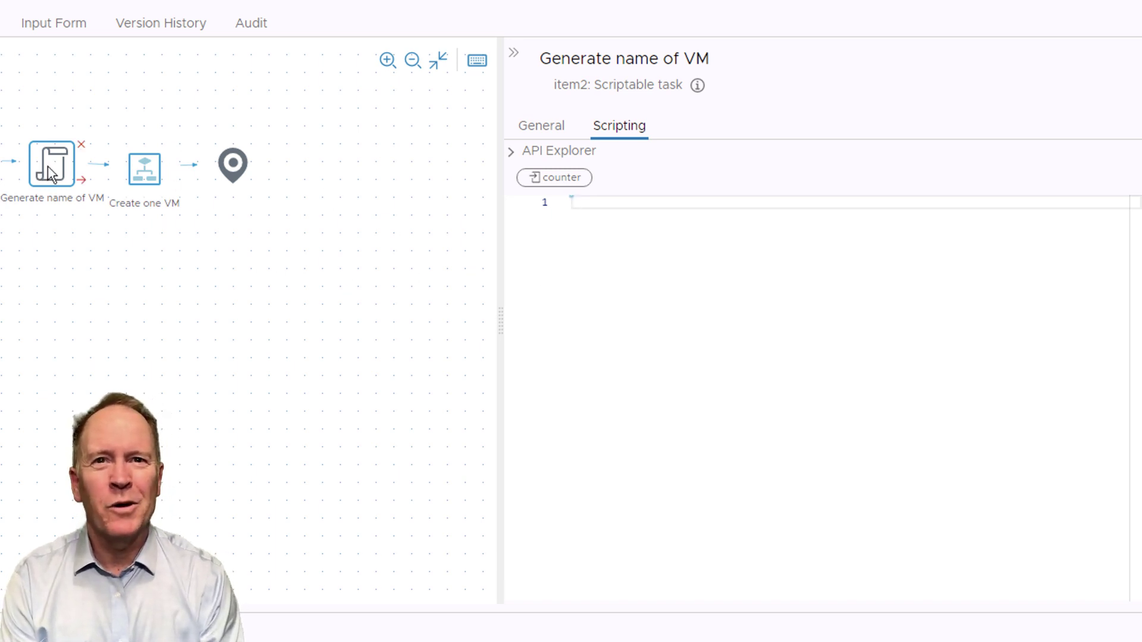
{"action": "left_click", "coordinate": [554, 127]}
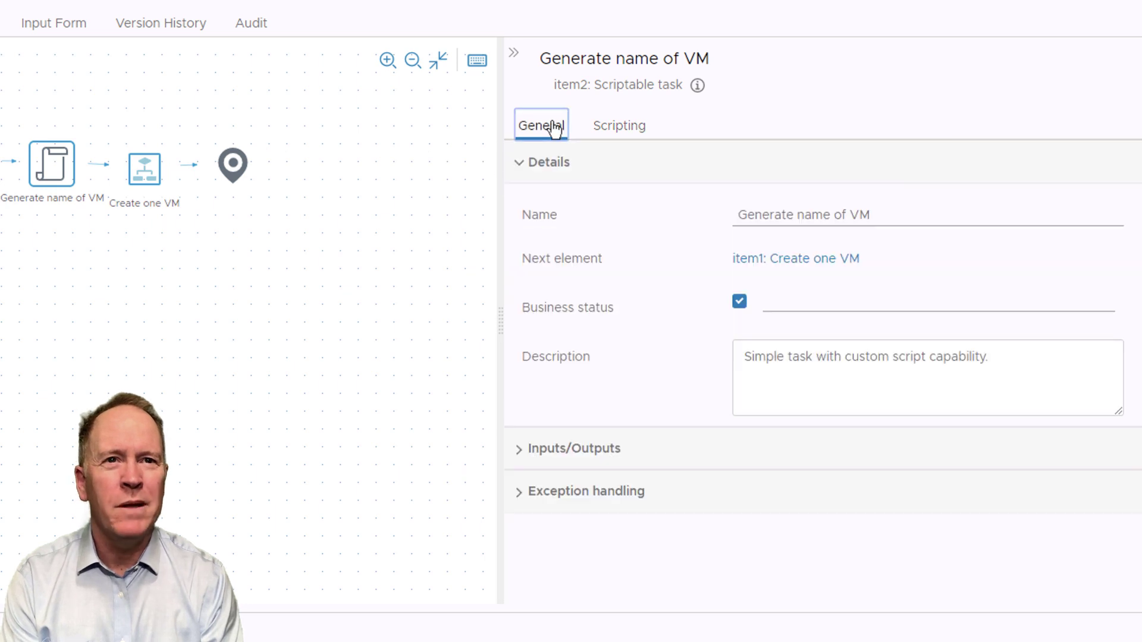
{"action": "left_click", "coordinate": [615, 127]}
{"action": "left_click", "coordinate": [621, 202]}
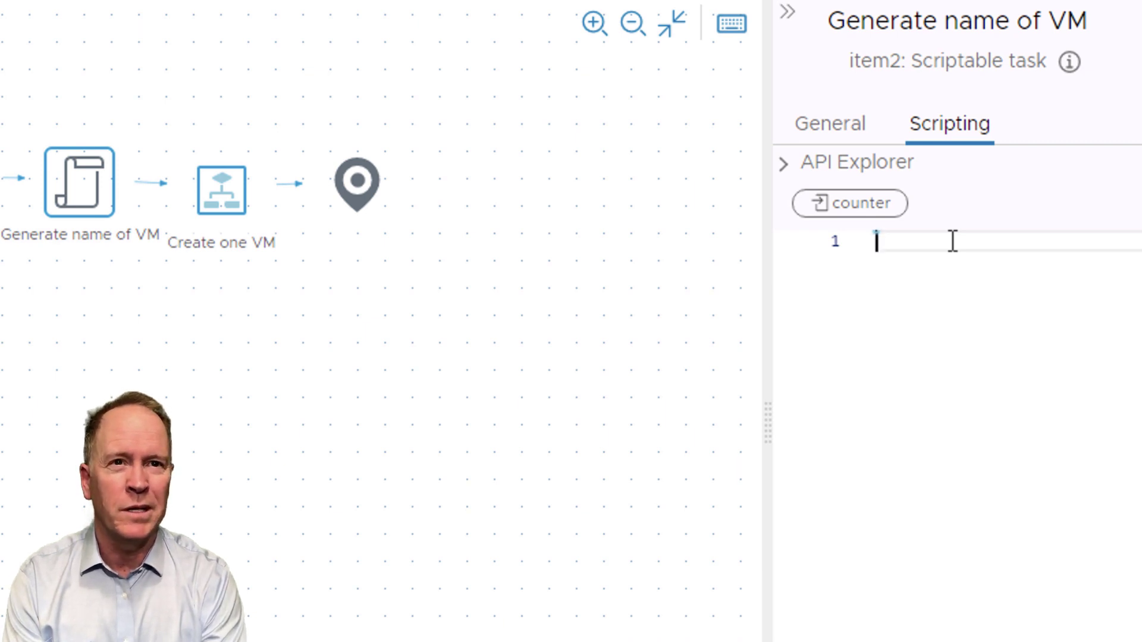
Step: Write the script line dummy = "vm" + counter in the Generate name of VM task
{"action": "type", "text": "dummy = "}
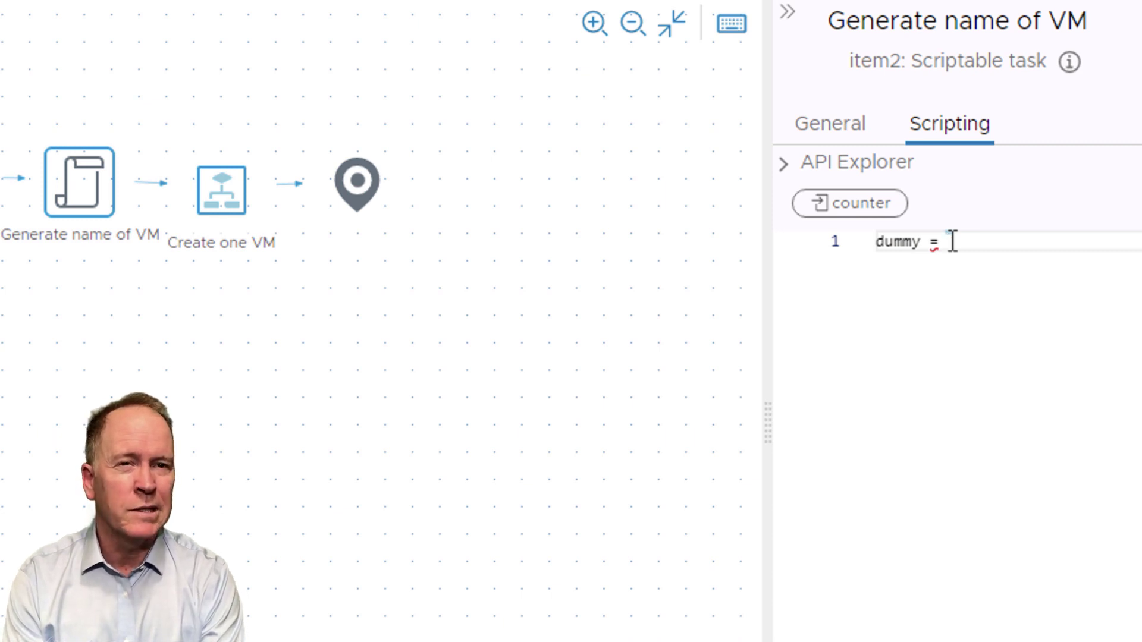
{"action": "type", "text": "\"vm"}
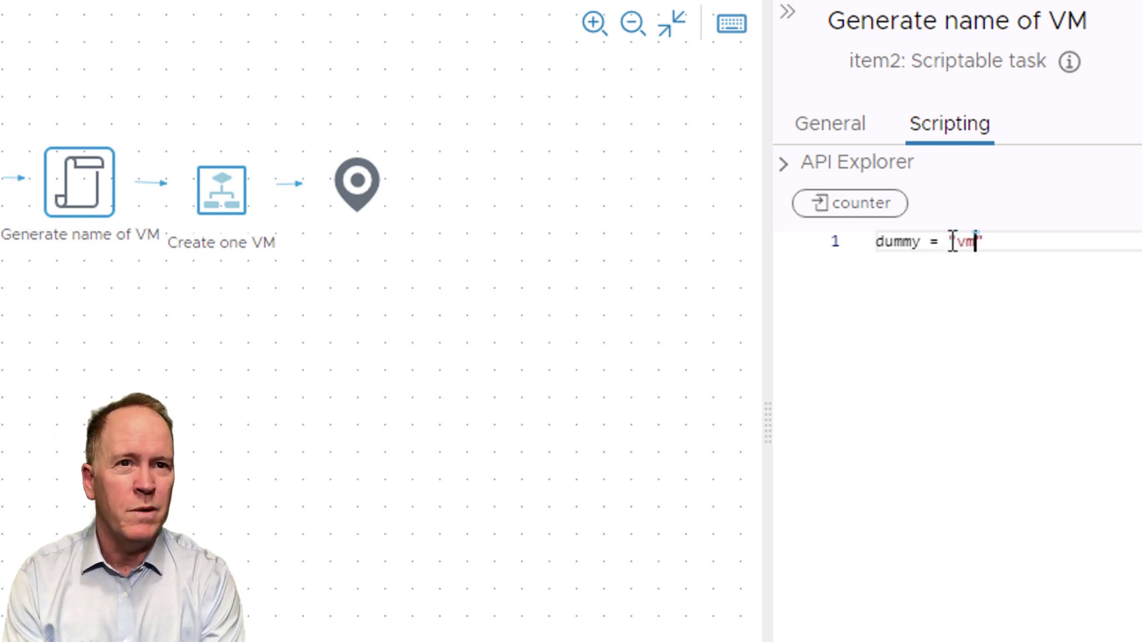
{"action": "type", "text": "\""}
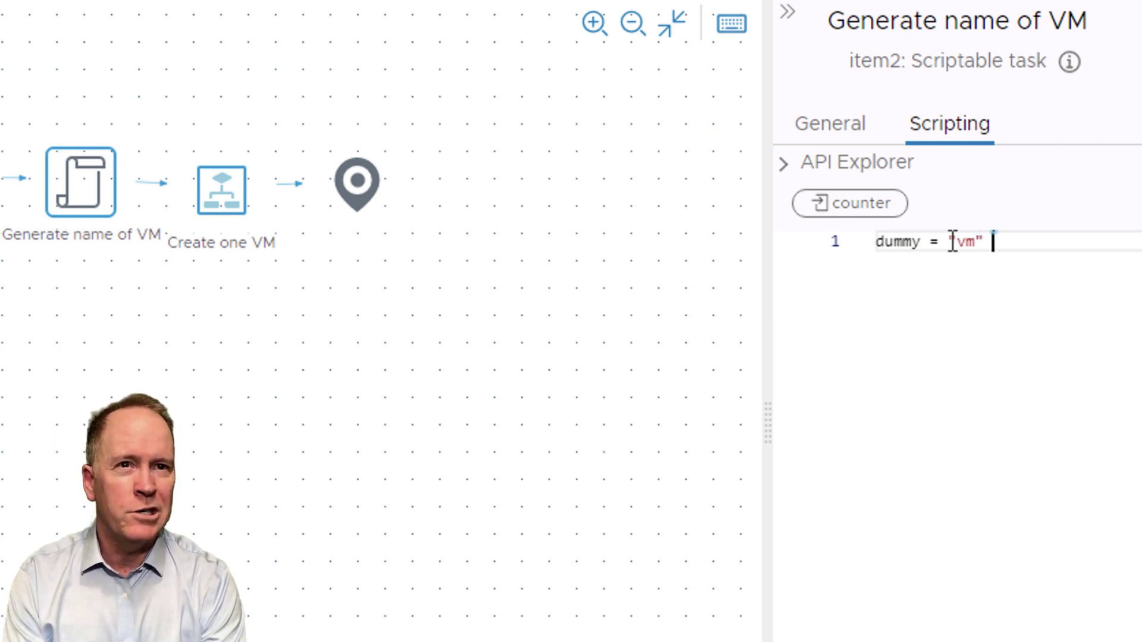
{"action": "type", "text": " + "}
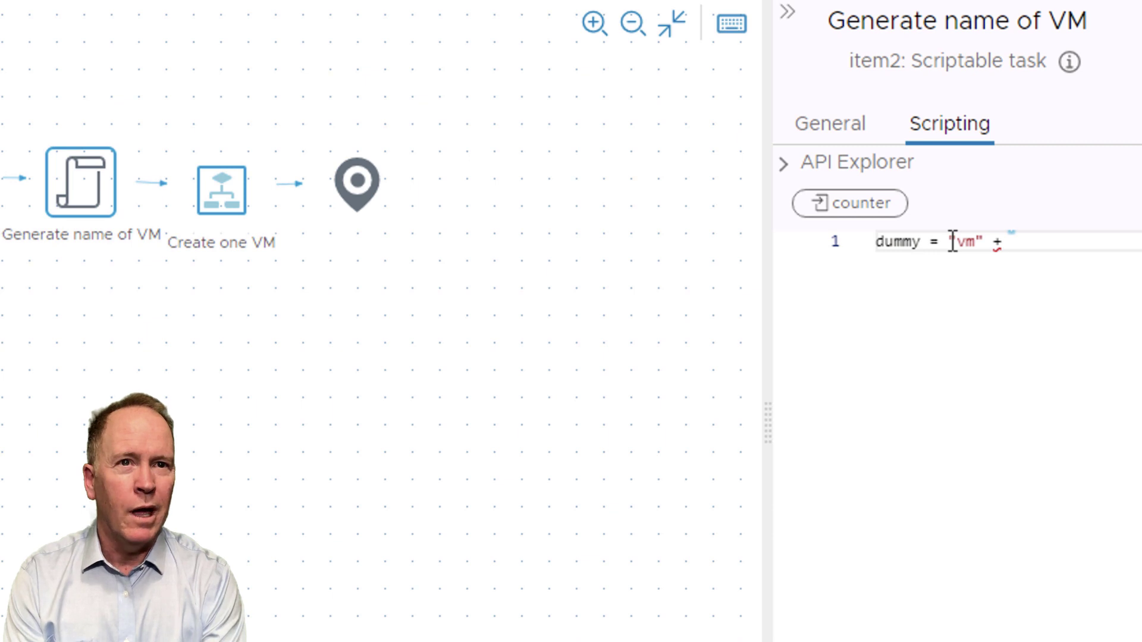
{"action": "type", "text": "c"}
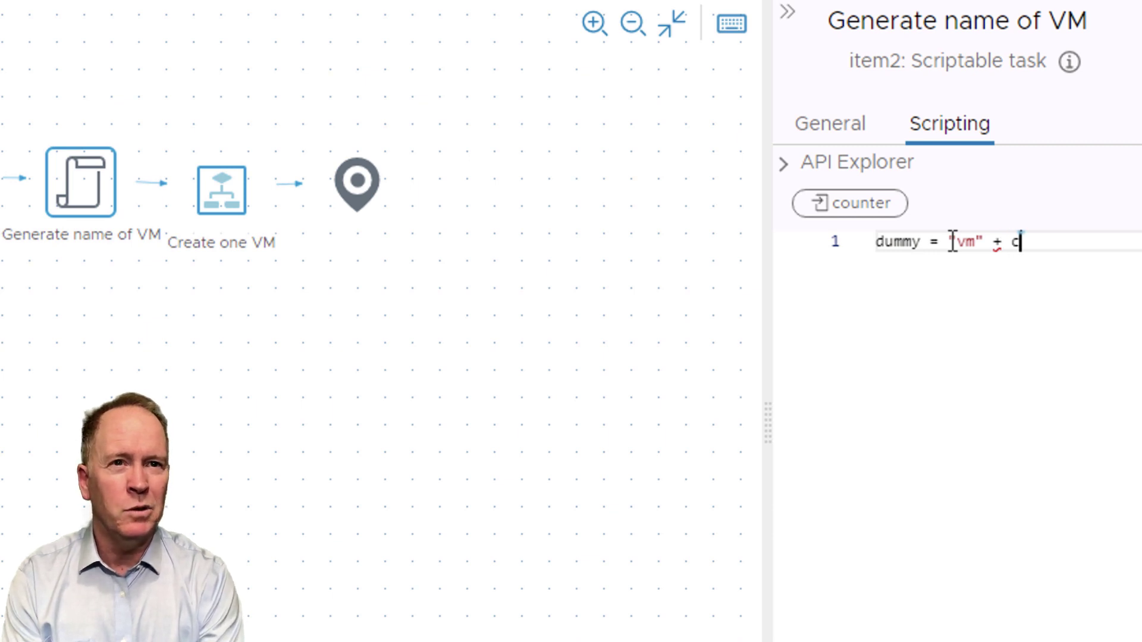
{"action": "type", "text": "ounter"}
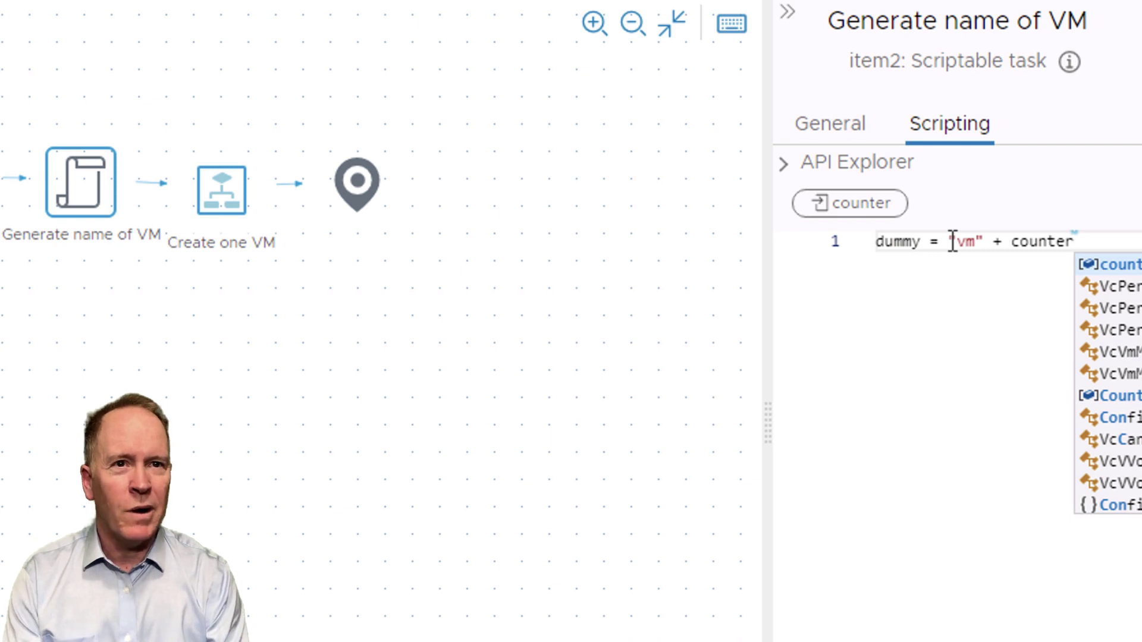
Step: Insert an opening parenthesis before counter in the script line that assigns dummy
{"action": "left_click", "coordinate": [1014, 245]}
{"action": "type", "text": "("}
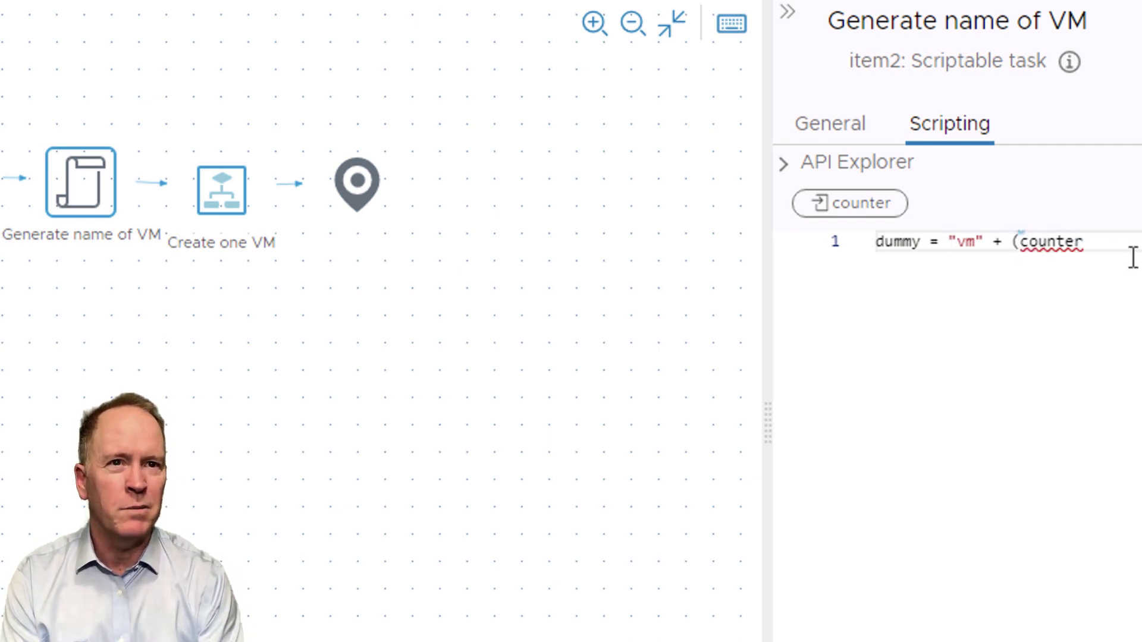
Step: Complete the script line in the Generate name of VM task so it reads dummy = "vm" + (counter + 1);
{"action": "left_click", "coordinate": [1133, 258]}
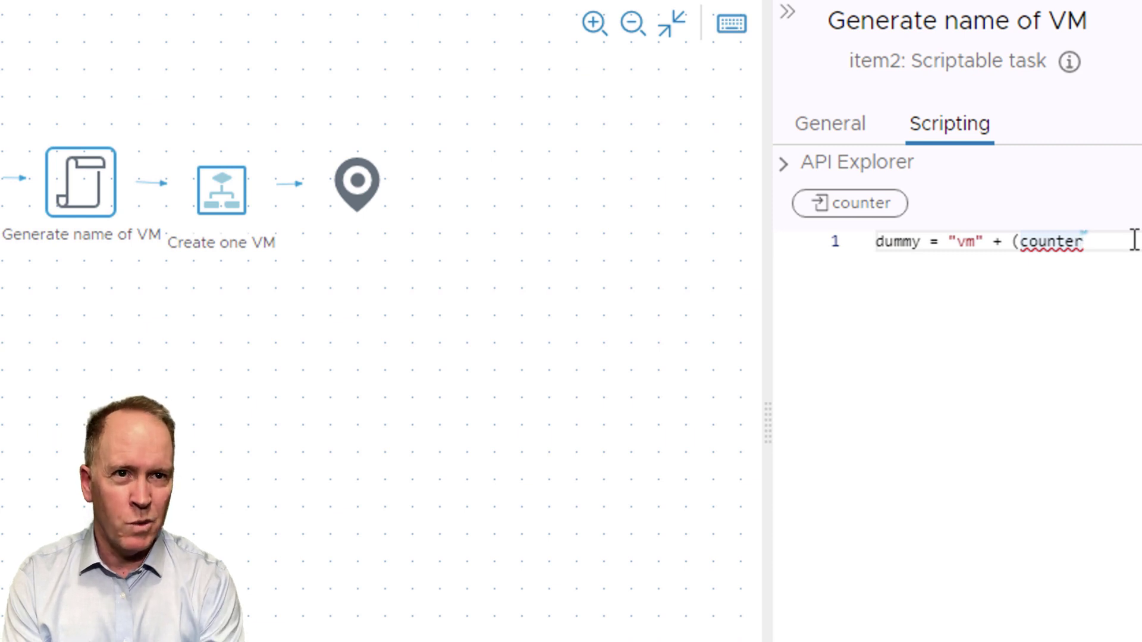
{"action": "type", "text": "+ 1)"}
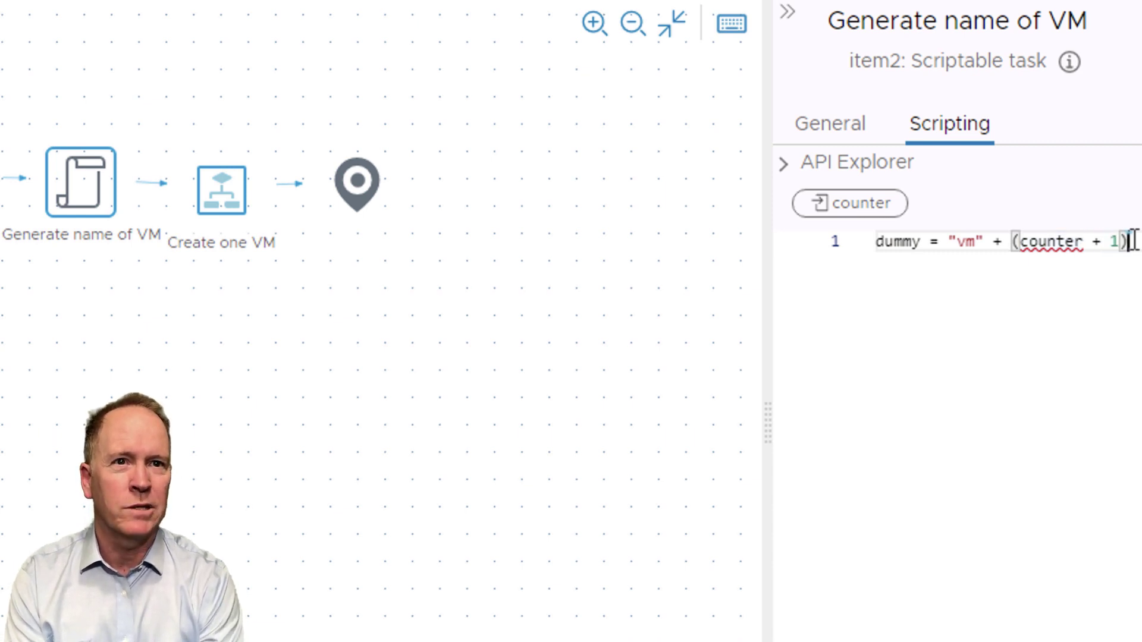
{"action": "type", "text": ";"}
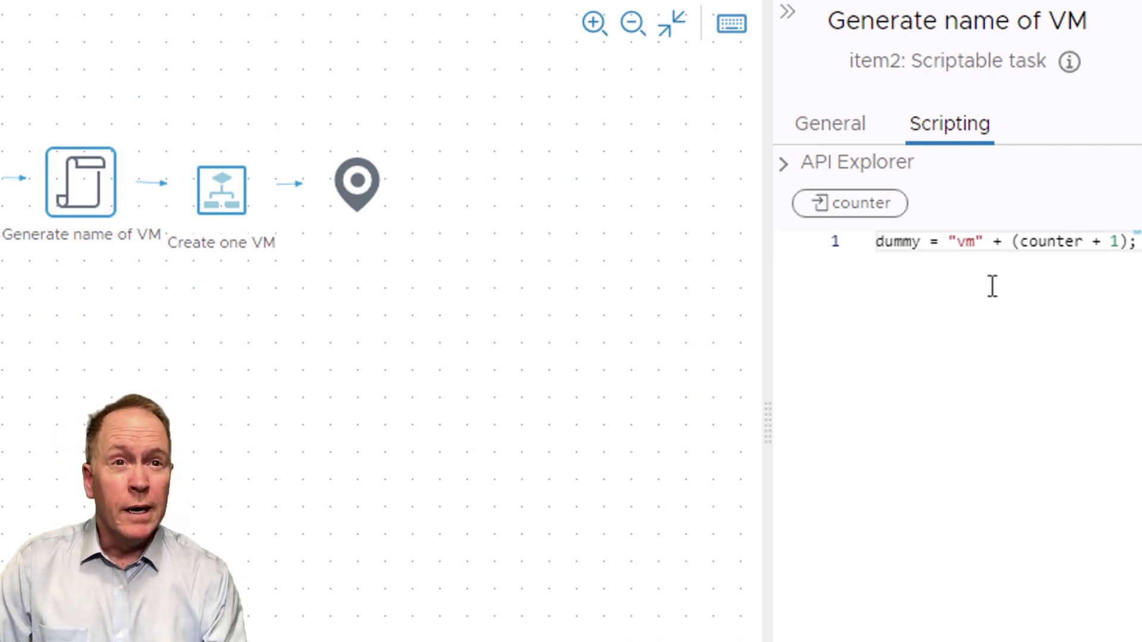
{"action": "double_click", "coordinate": [907, 240]}
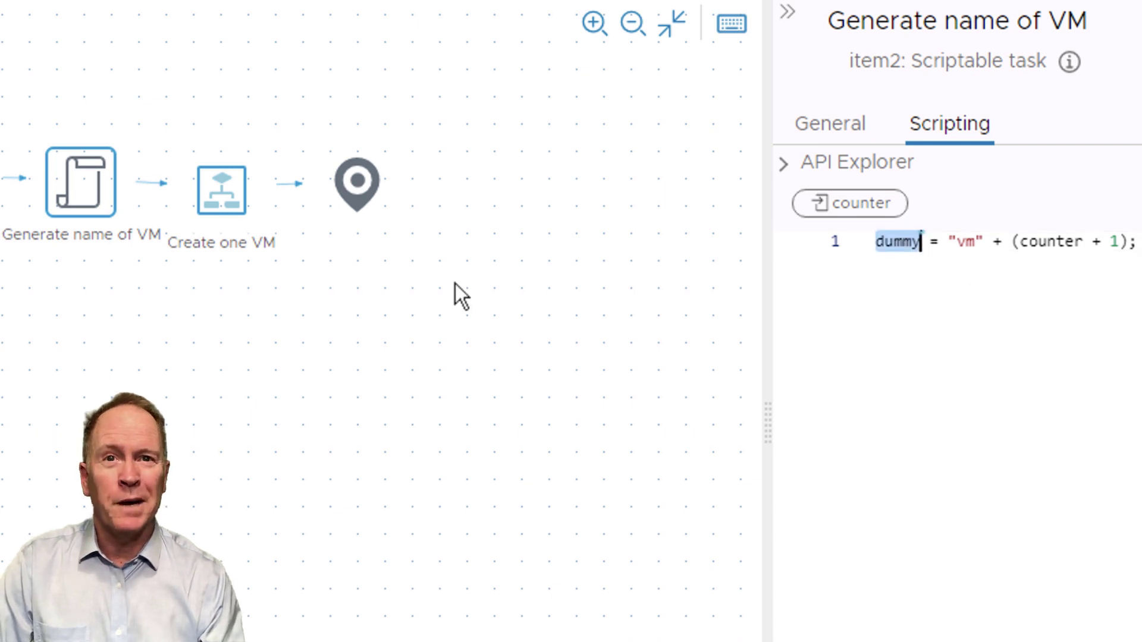
Step: Add the existing virtualMachineName variable as an output of the Generate name of VM task
{"action": "left_click", "coordinate": [850, 134]}
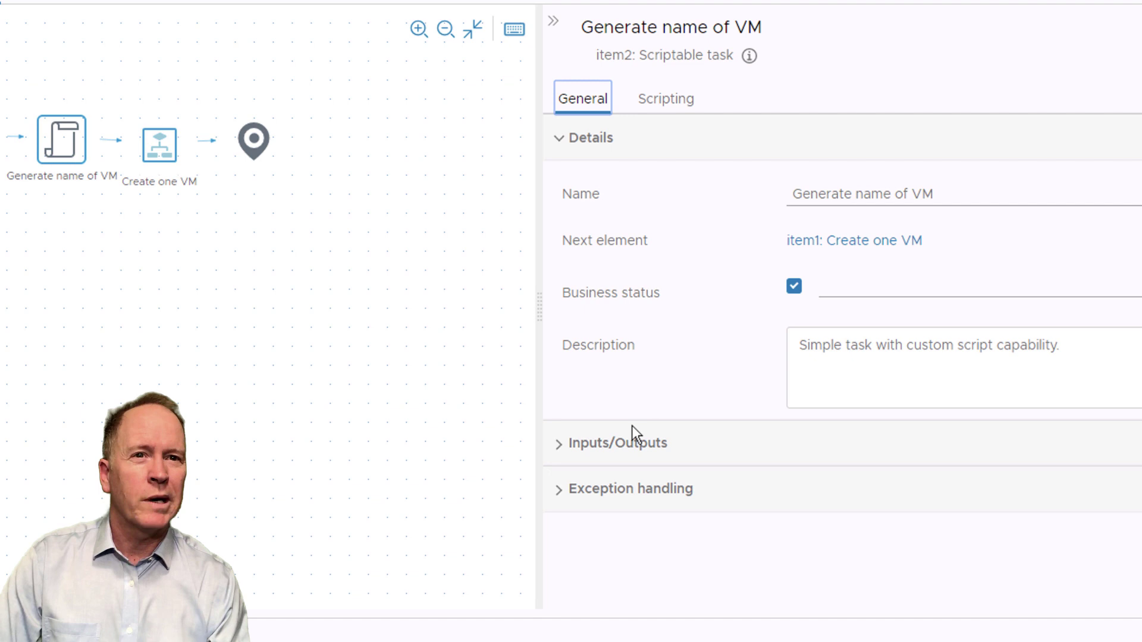
{"action": "left_click", "coordinate": [560, 447]}
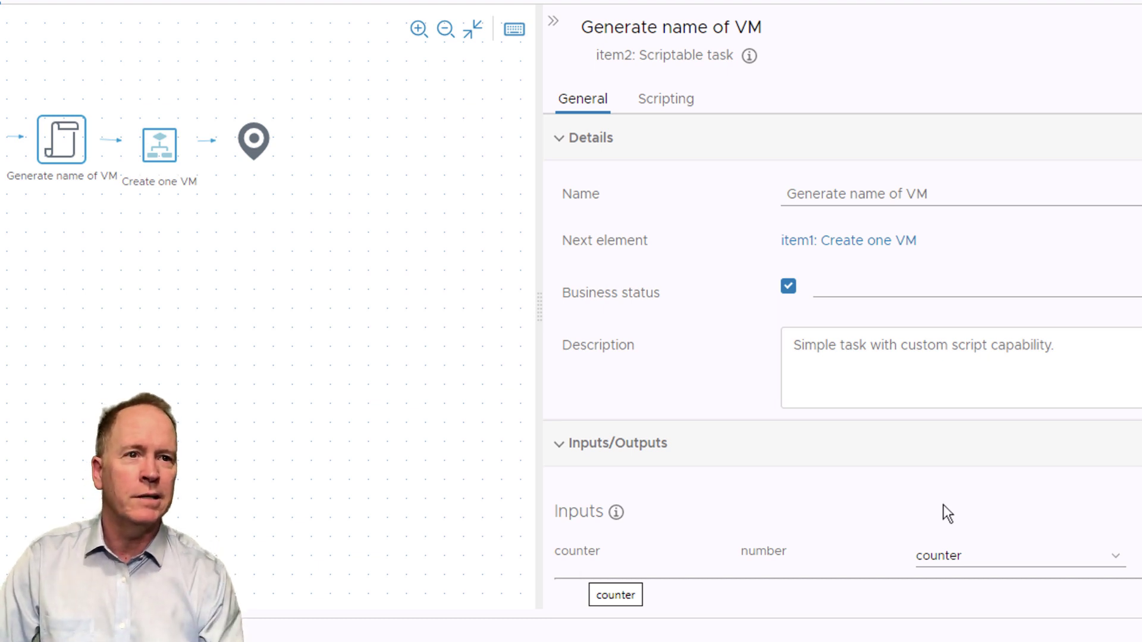
{"action": "scroll", "coordinate": [842, 307], "scroll_direction": "down", "scroll_amount": 3}
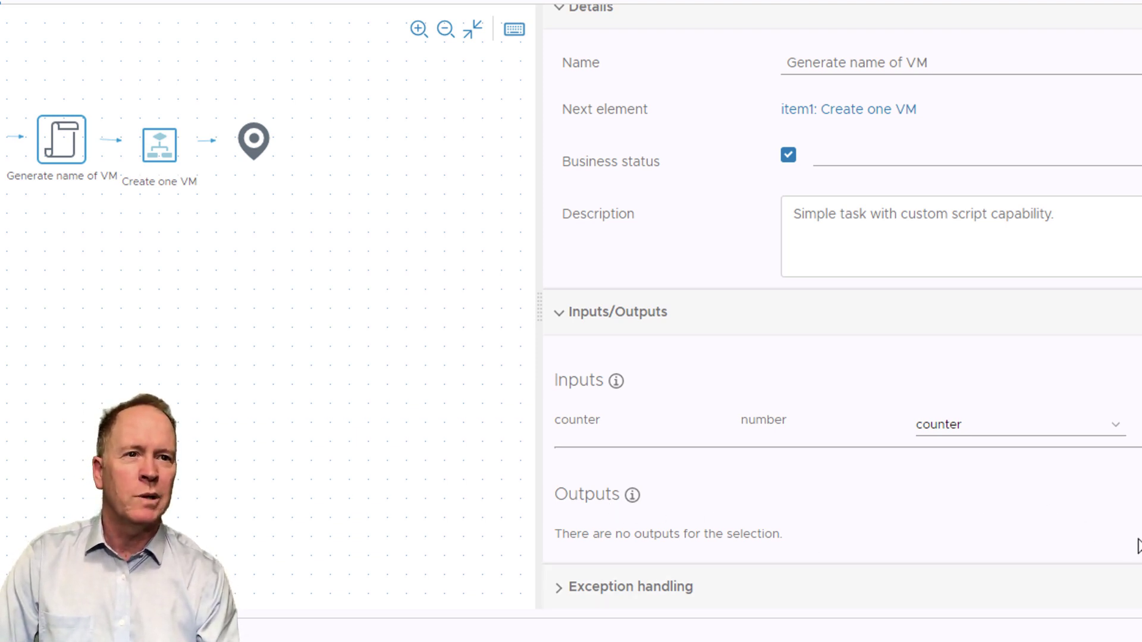
{"action": "left_click", "coordinate": [1141, 496]}
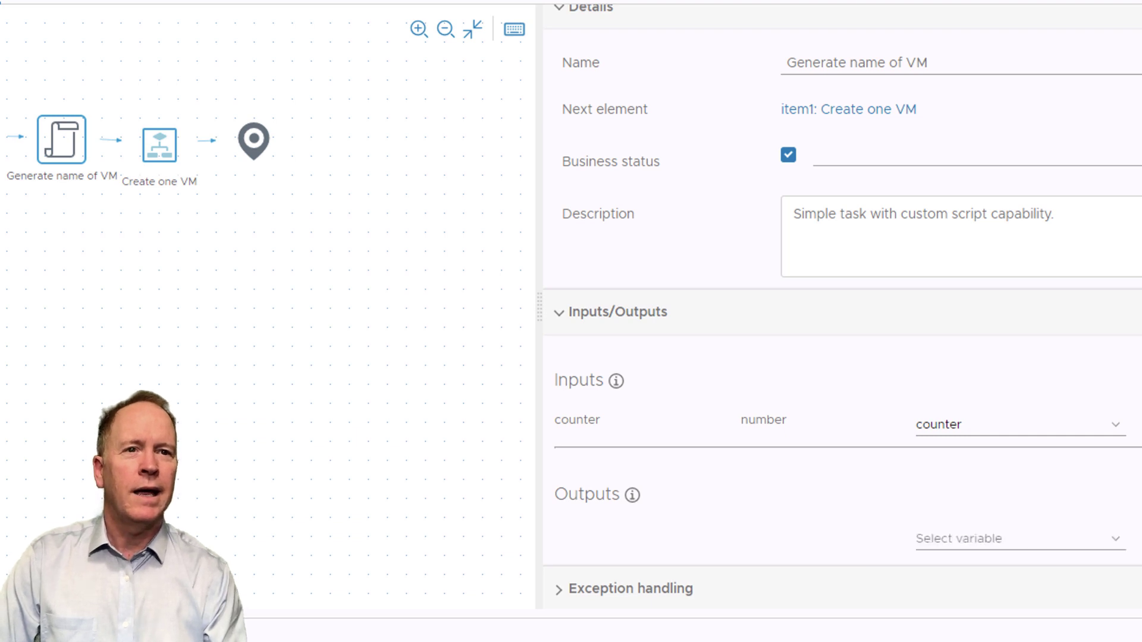
{"action": "left_click", "coordinate": [1064, 546]}
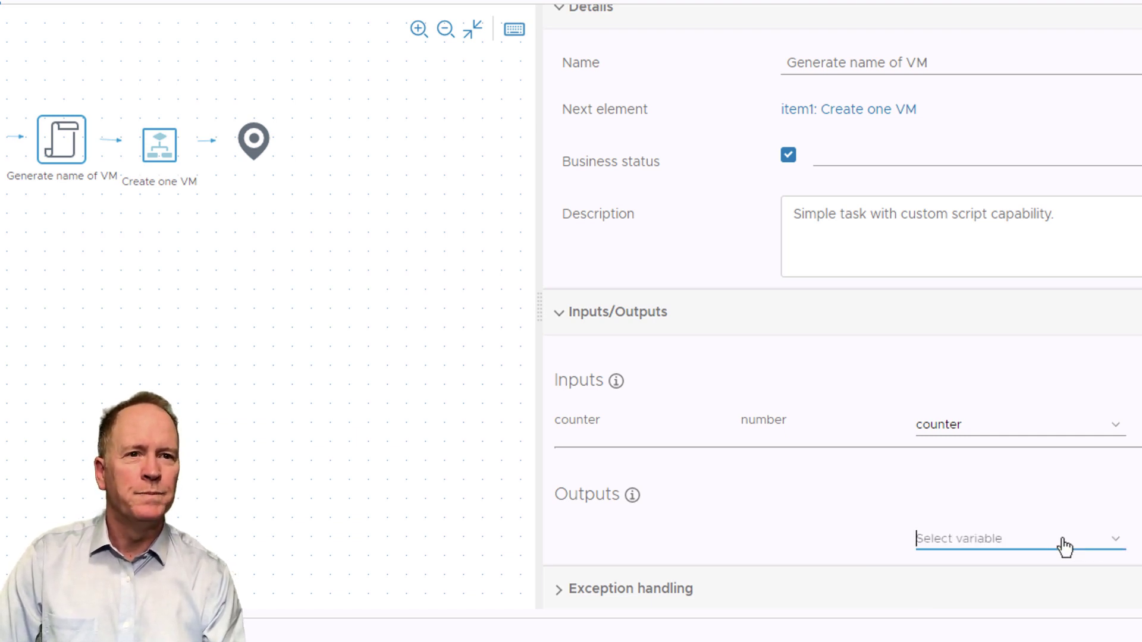
{"action": "scroll", "coordinate": [843, 308], "scroll_direction": "down", "scroll_amount": 5}
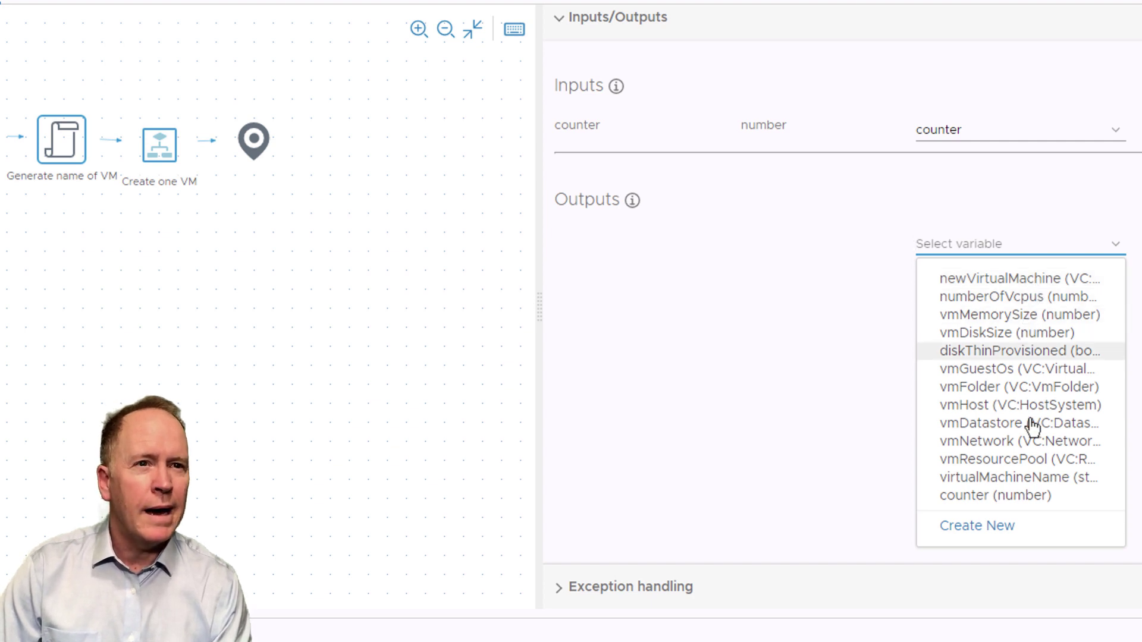
{"action": "left_click", "coordinate": [1081, 481]}
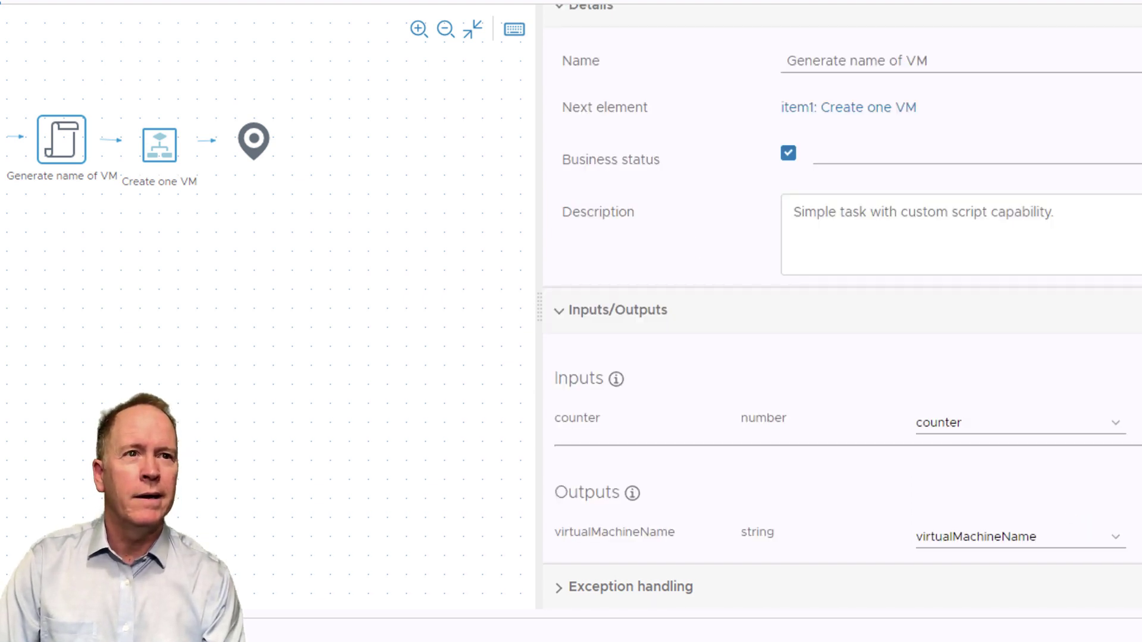
Step: Replace dummy with the virtualMachineName output variable in the Generate name of VM script
{"action": "left_click", "coordinate": [672, 97]}
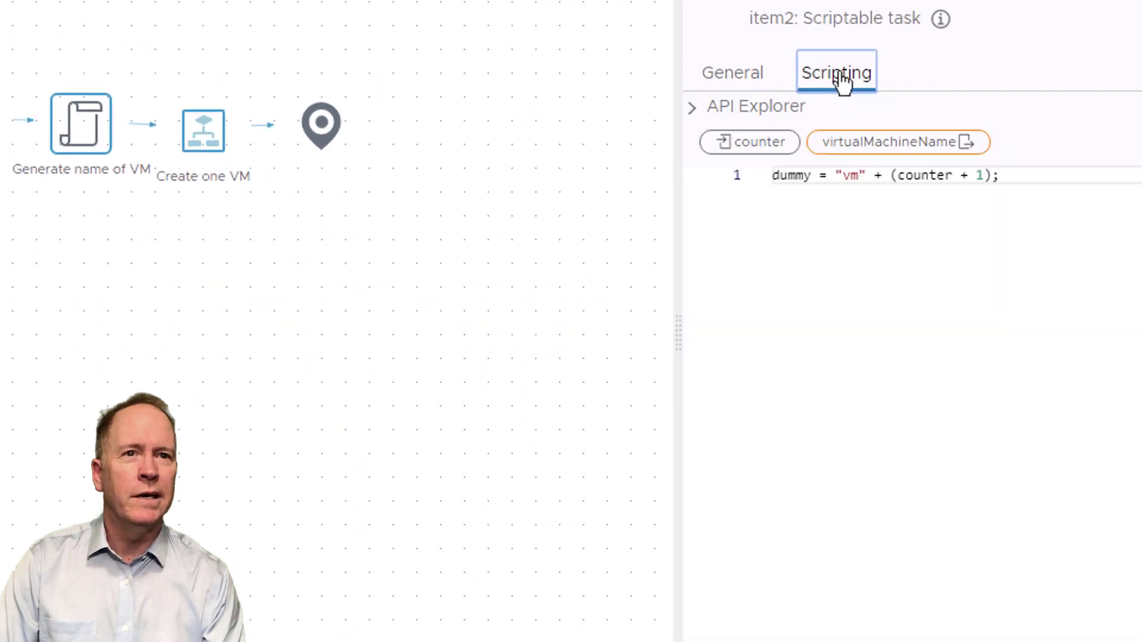
{"action": "double_click", "coordinate": [798, 179]}
{"action": "key", "text": "BackSpace"}
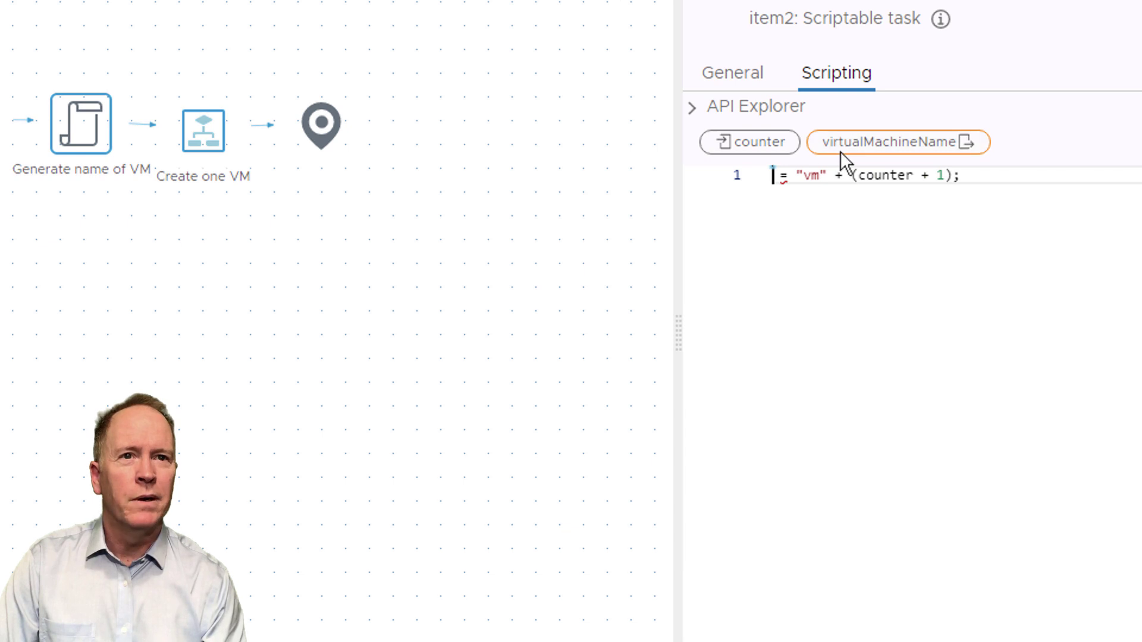
{"action": "left_click", "coordinate": [926, 144]}
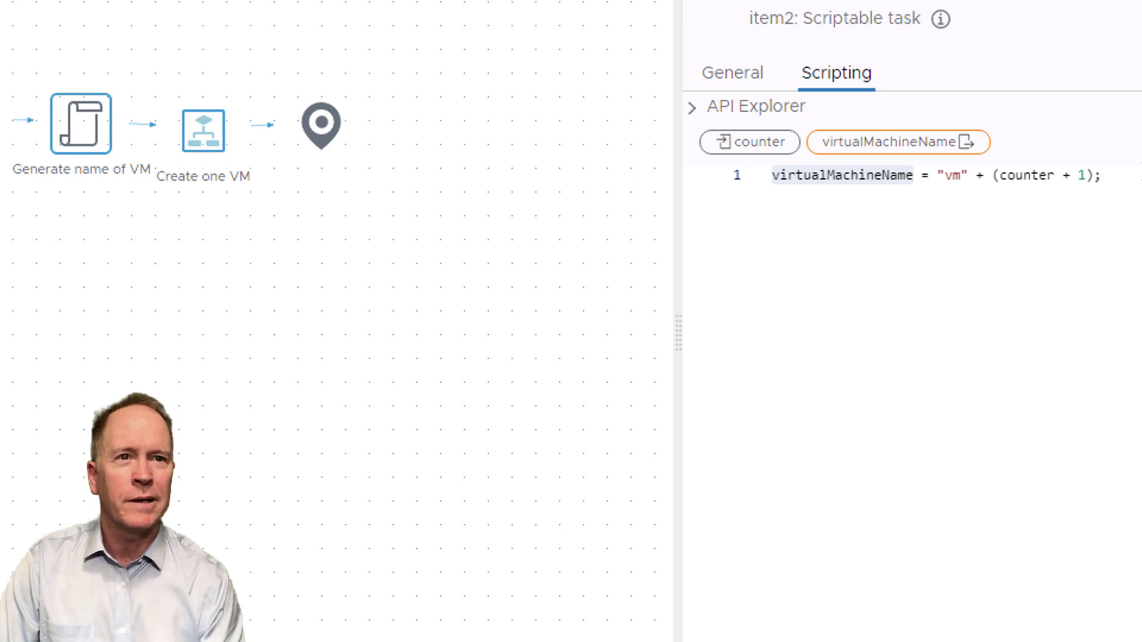
{"action": "left_click", "coordinate": [1141, 177]}
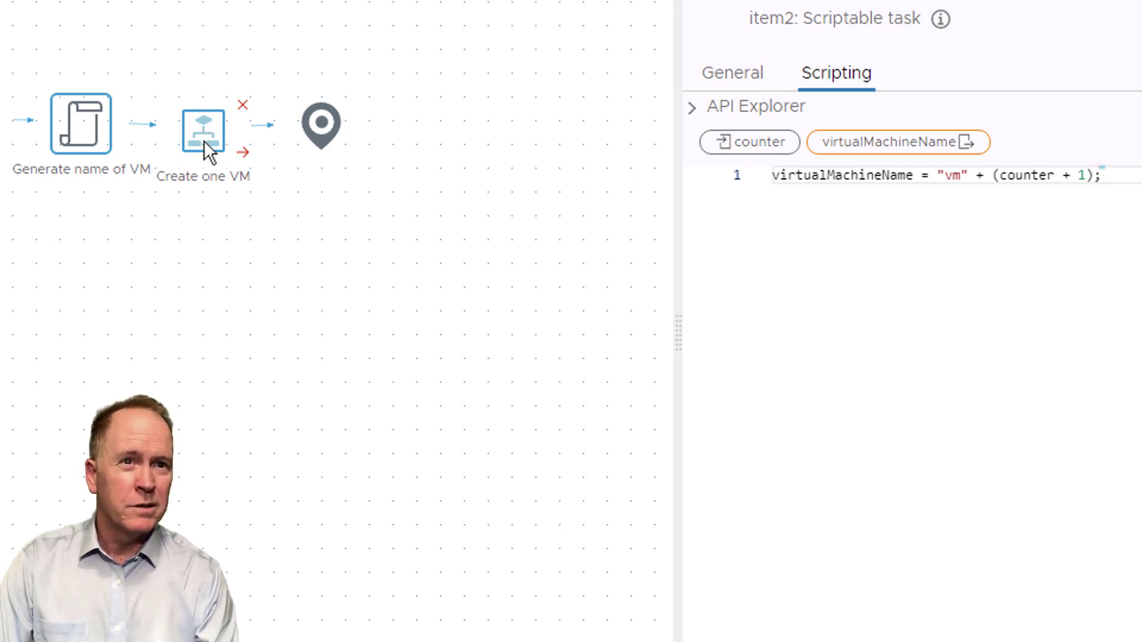
Step: Select the Create one VM element to check its inputs, and save and validate the workflow
{"action": "left_click", "coordinate": [208, 150]}
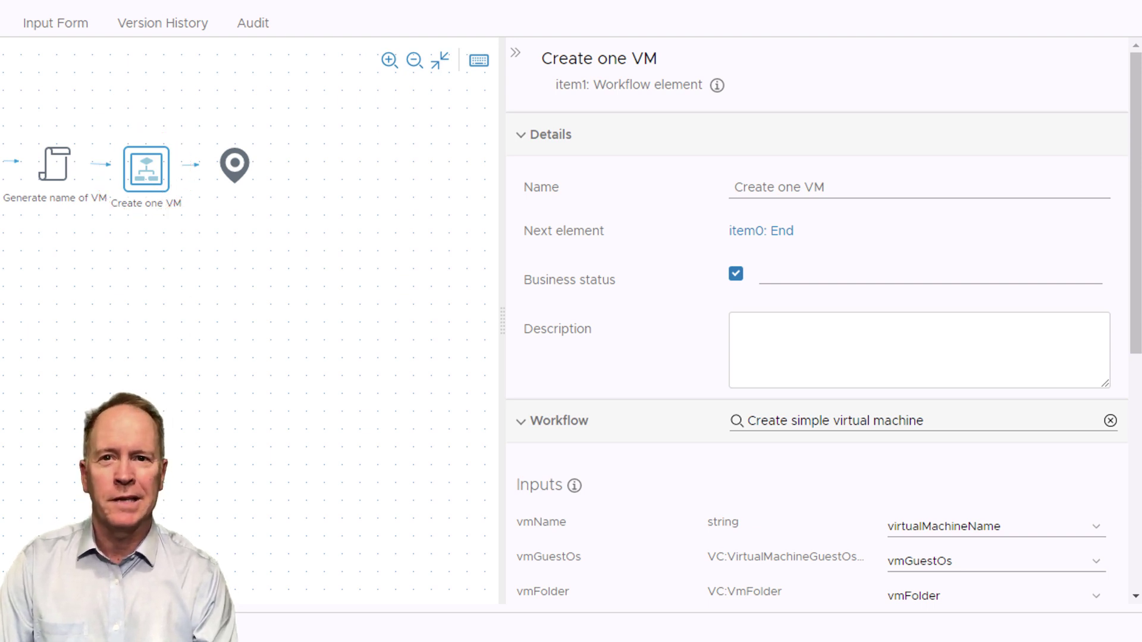
{"action": "left_click", "coordinate": [59, 628]}
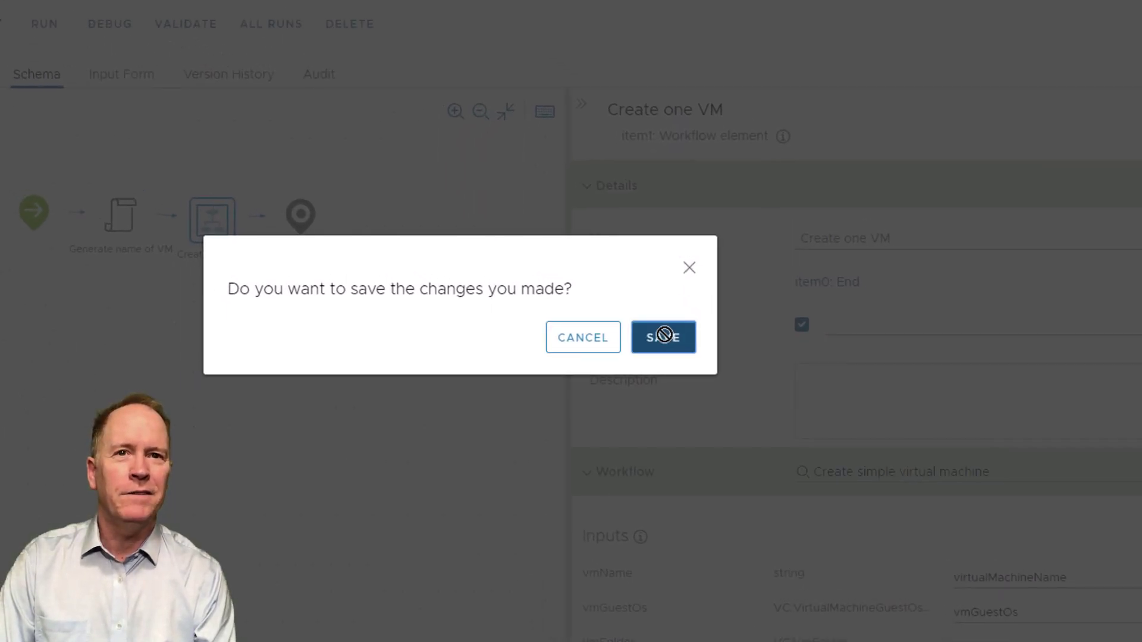
{"action": "left_click", "coordinate": [639, 333]}
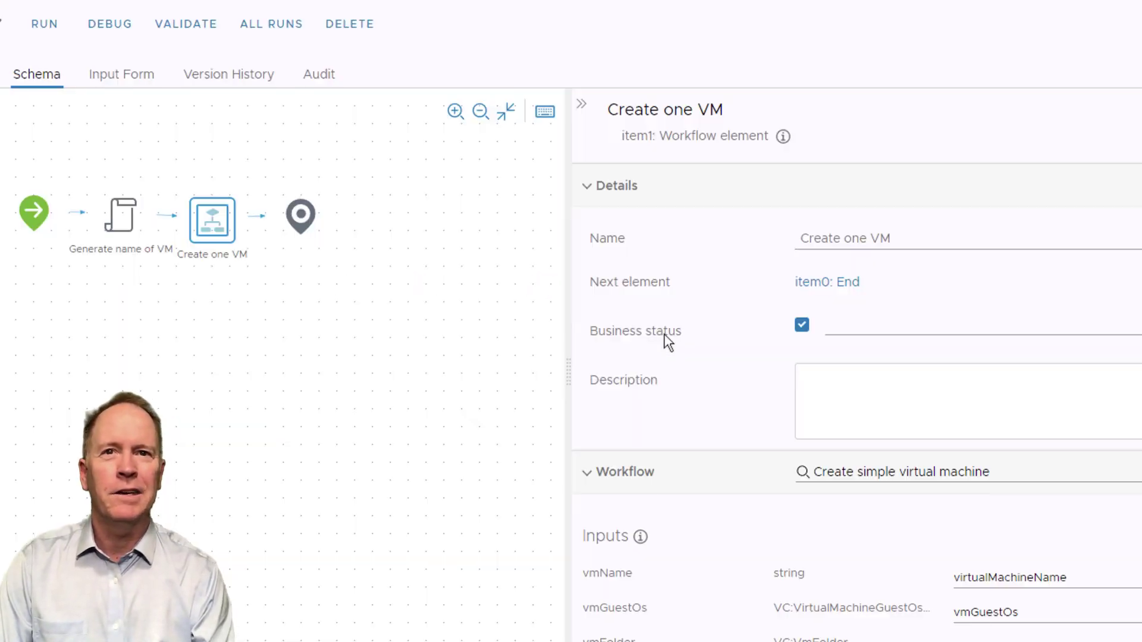
{"action": "left_click", "coordinate": [184, 27]}
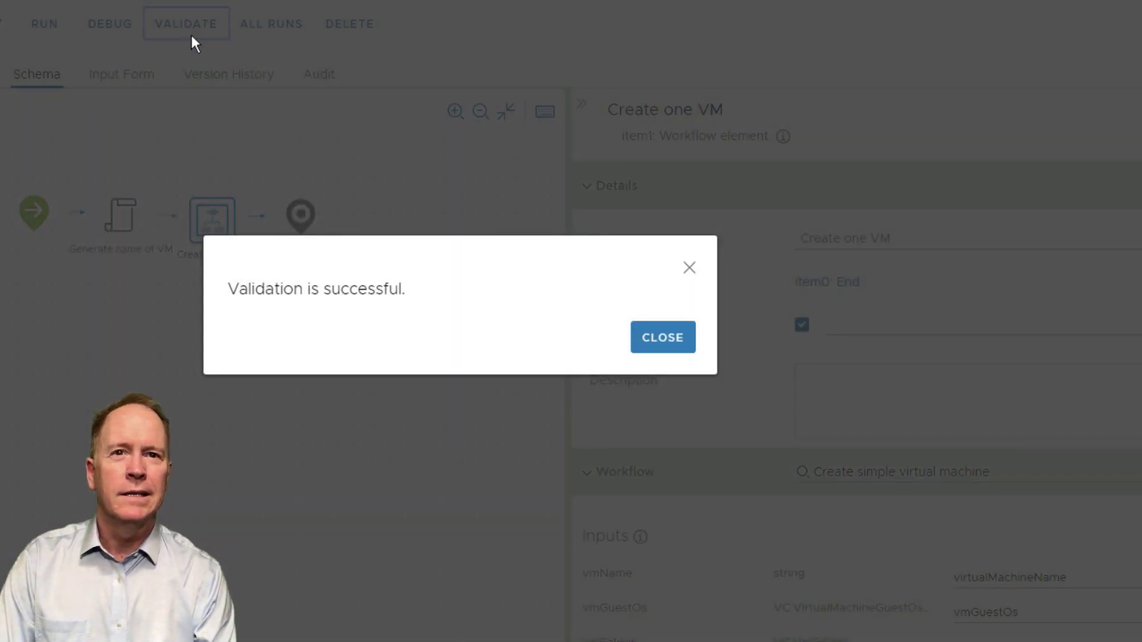
{"action": "left_click", "coordinate": [671, 338]}
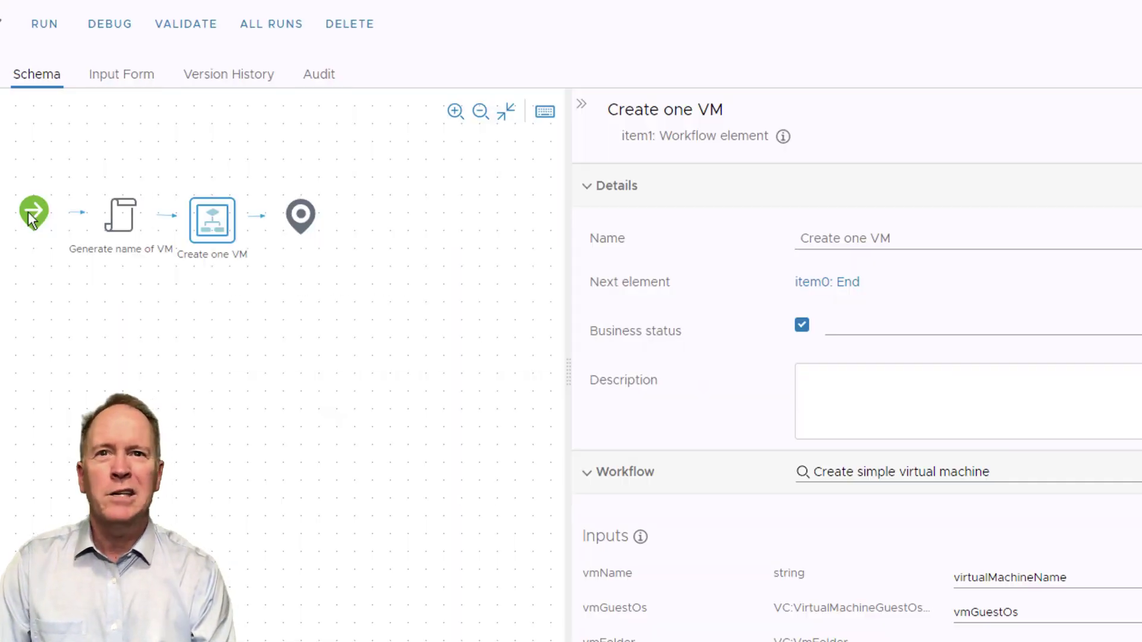
Step: Run the workflow and check the vm1 virtual machine under My VMs in the vSphere Client
{"action": "left_click", "coordinate": [45, 28]}
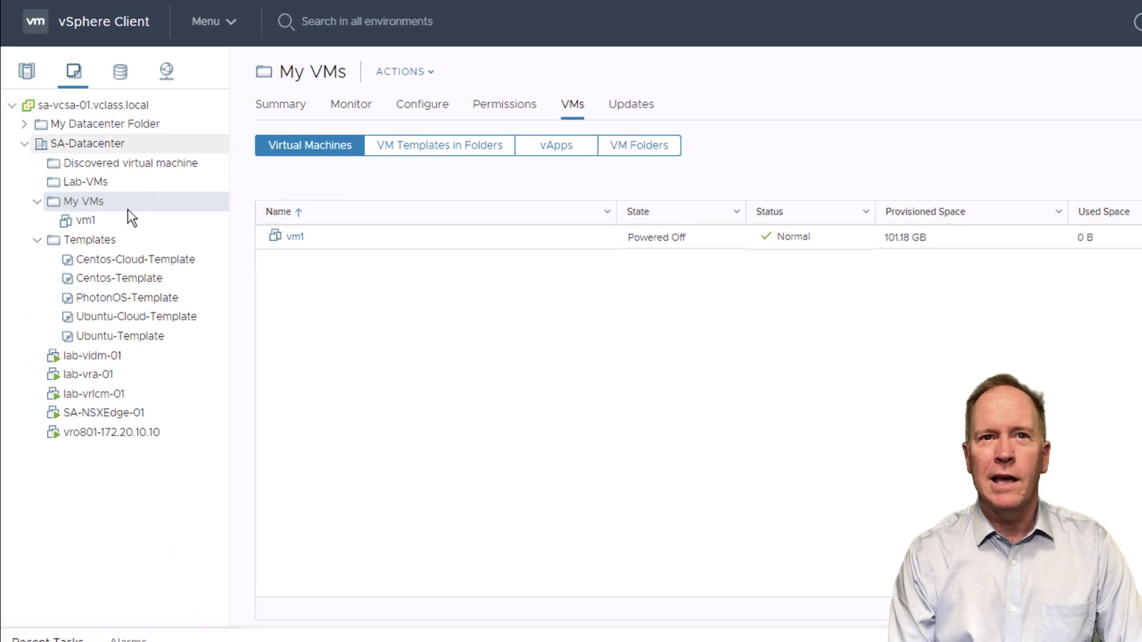
{"action": "left_click", "coordinate": [94, 222]}
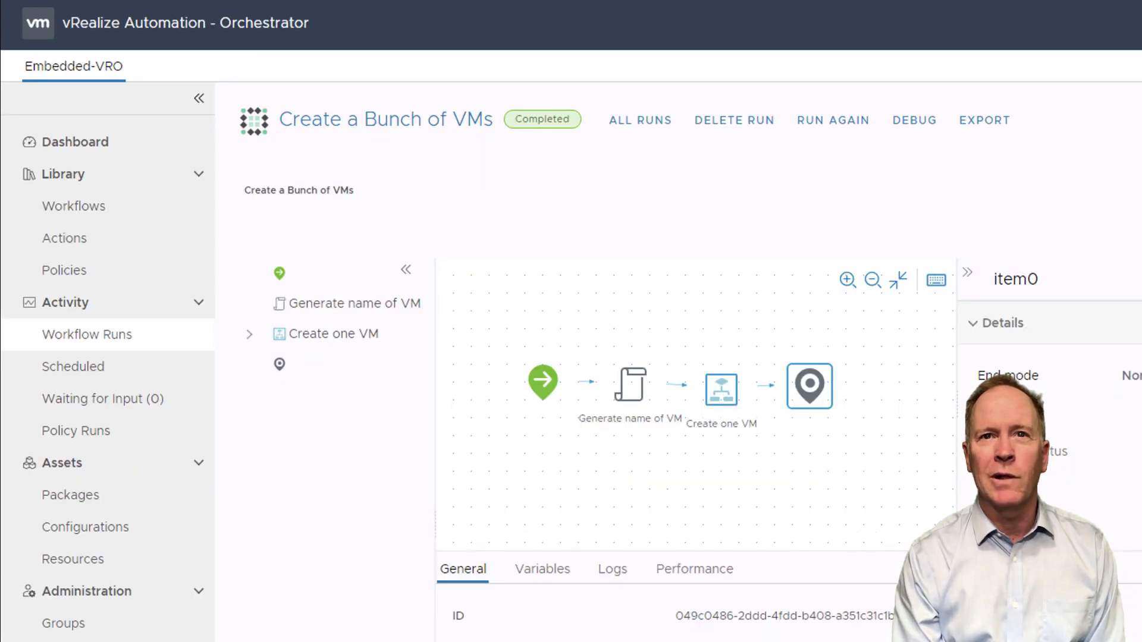
Step: Back in Orchestrator, open the Create a Bunch of VMs workflow from the library and display the Generate name of VM script in its schema
{"action": "left_click", "coordinate": [633, 387]}
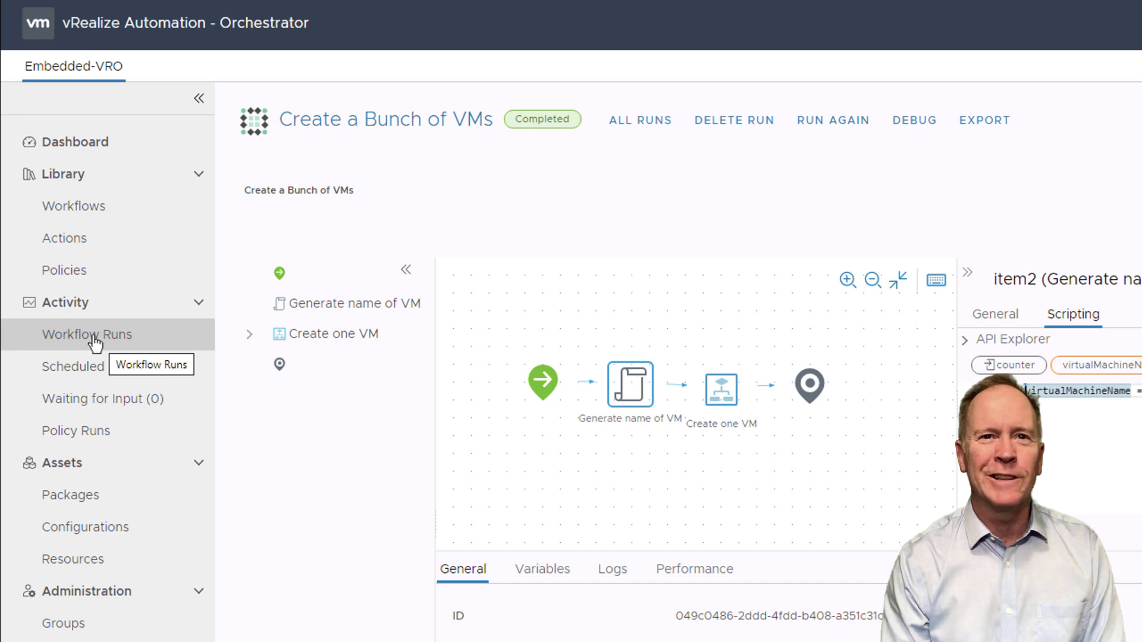
{"action": "left_click", "coordinate": [76, 209]}
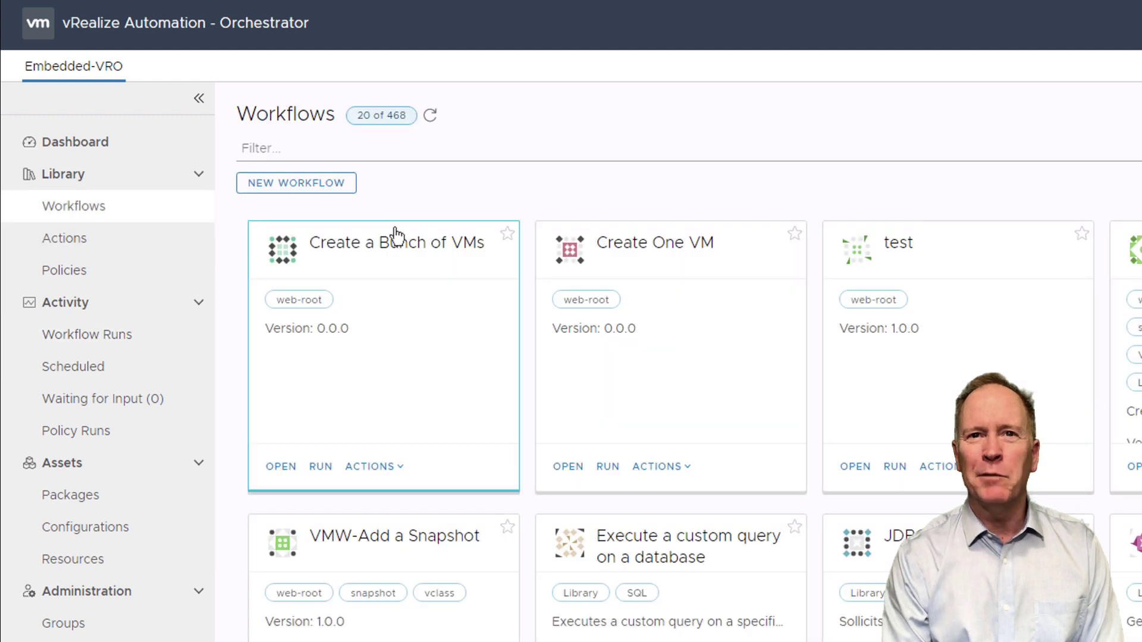
{"action": "left_click", "coordinate": [280, 467]}
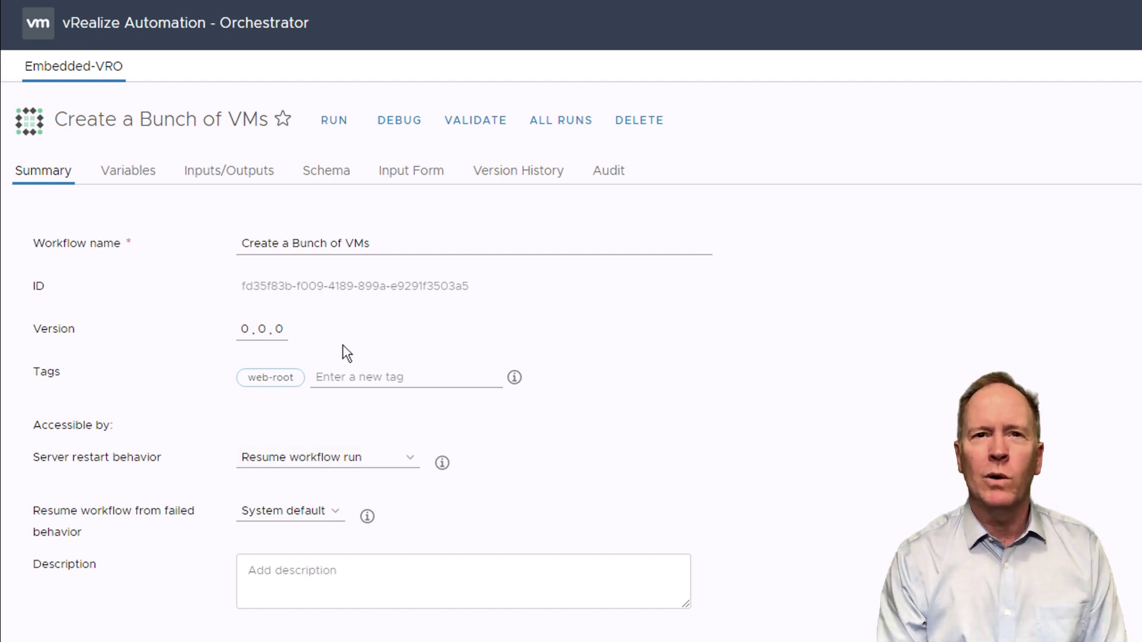
{"action": "left_click", "coordinate": [327, 176]}
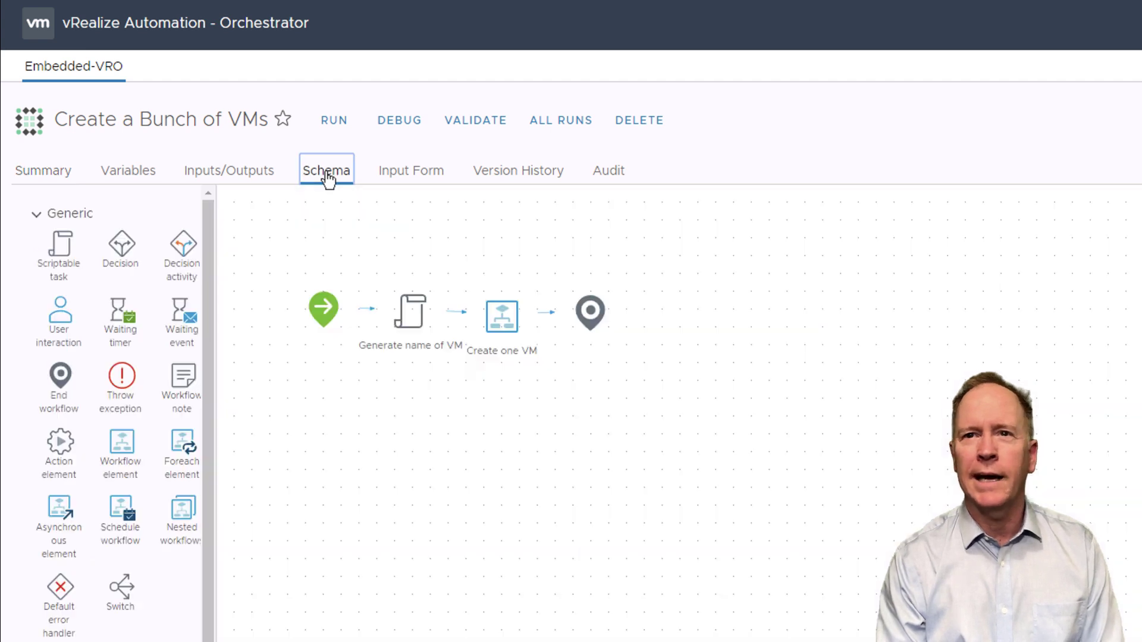
{"action": "left_click", "coordinate": [420, 330]}
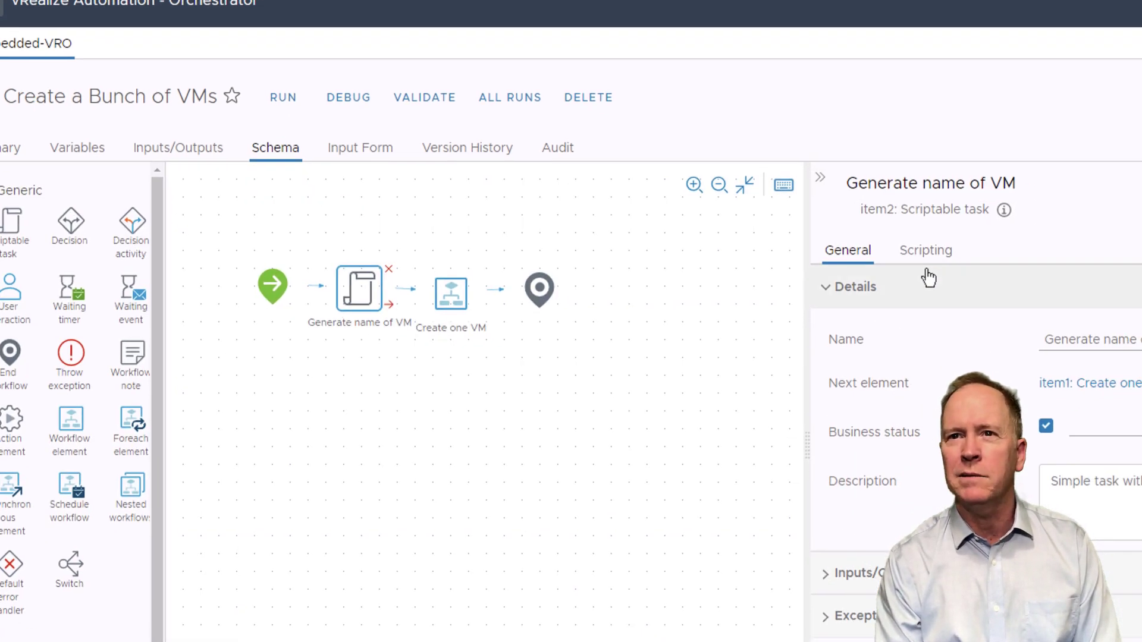
{"action": "left_click", "coordinate": [929, 256]}
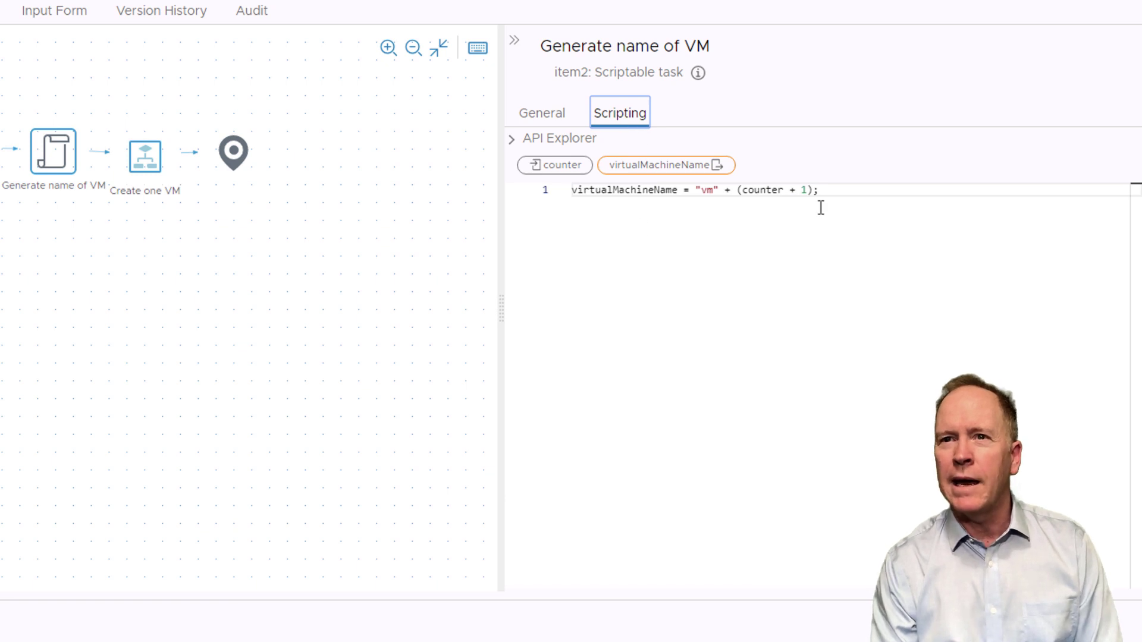
Step: Comment out the virtualMachineName line and add a pad(number, size) function, a vmName assignment padding (counter + 1) to 3 digits, and a System.warn of vmName
{"action": "left_click", "coordinate": [865, 189]}
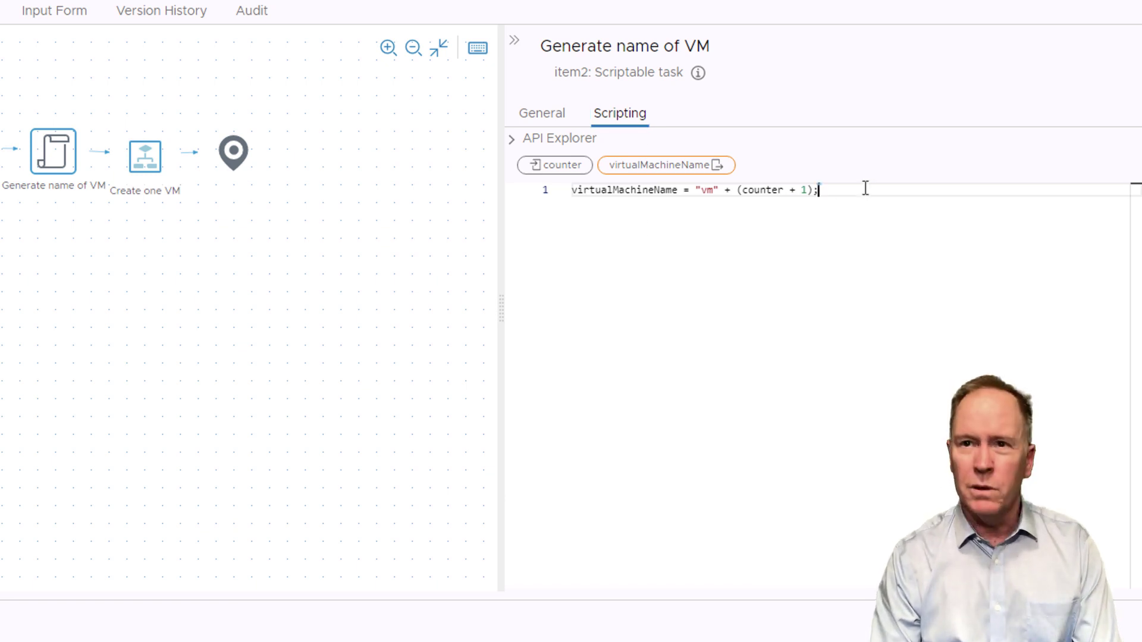
{"action": "key", "text": "Home"}
{"action": "type", "text": "//"}
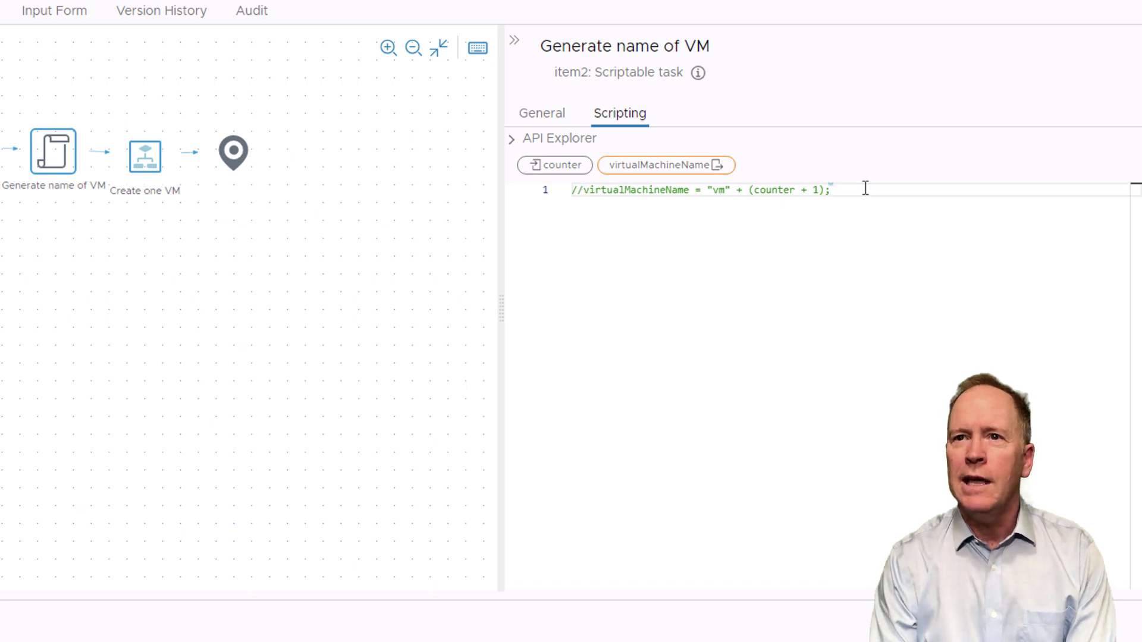
{"action": "key", "text": "End"}
{"action": "key", "text": "Return"}
{"action": "key", "text": "Return"}
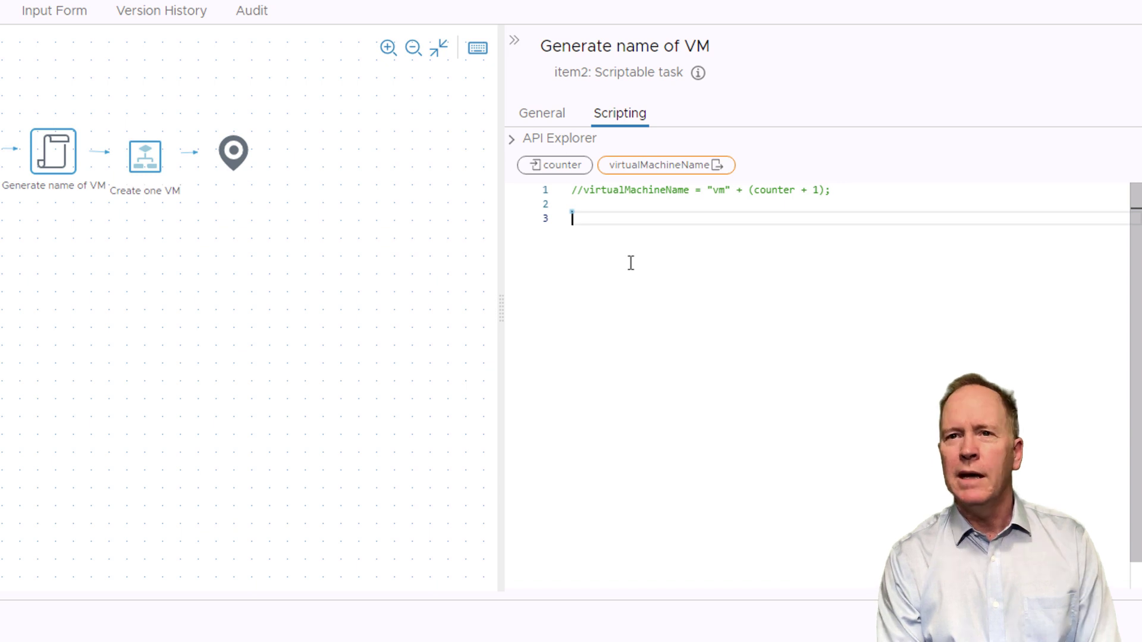
{"action": "type", "text": "function pad(number, size) {     var s = String(number);     while (s.length < (size || 2)) {s = \"0\" + s;}     return s; }  vmName = \"vm\" + pad((counter + 1), 3);  System.warn(\"Name: \" + vmName)"}
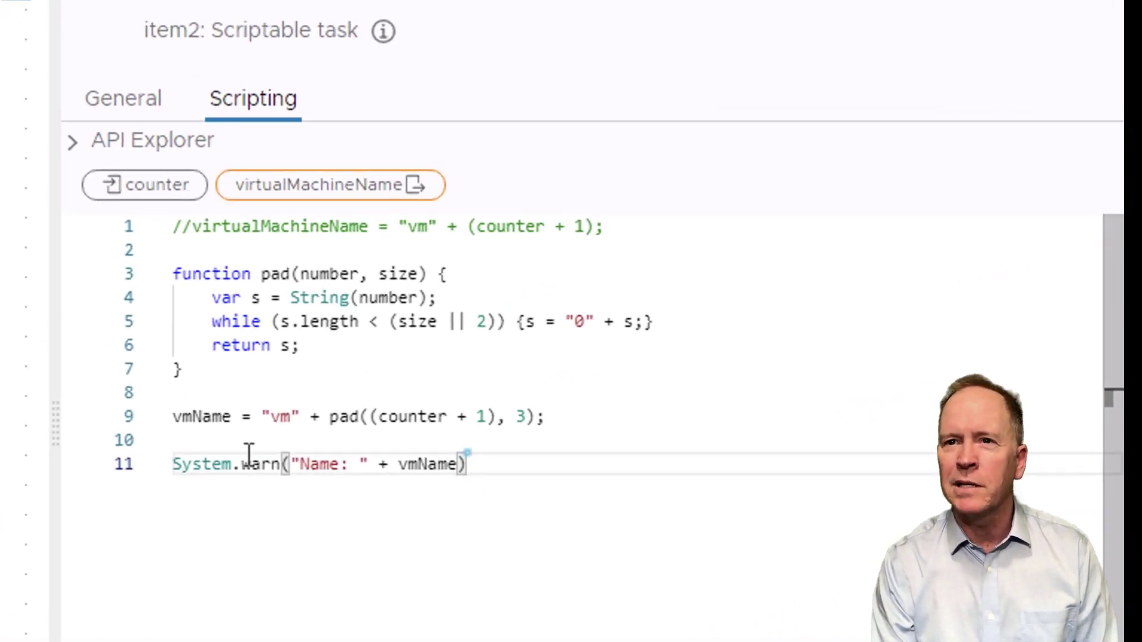
Step: Replace vmName with the virtualMachineName output variable in the line 9 assignment and select its "vm" prefix
{"action": "double_click", "coordinate": [204, 416]}
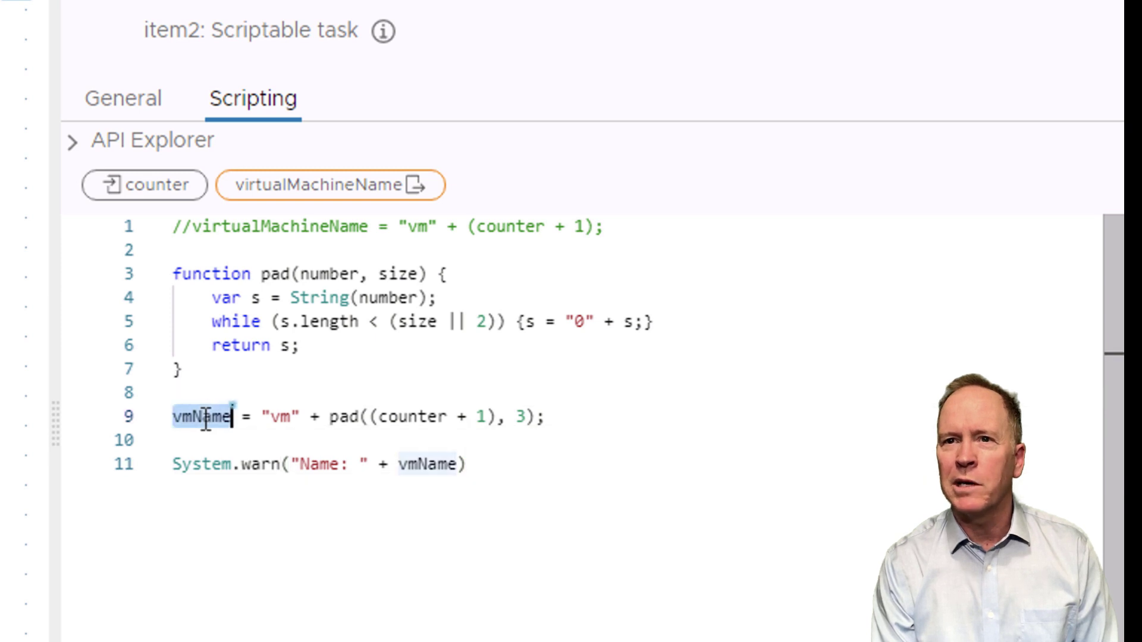
{"action": "left_click", "coordinate": [305, 184]}
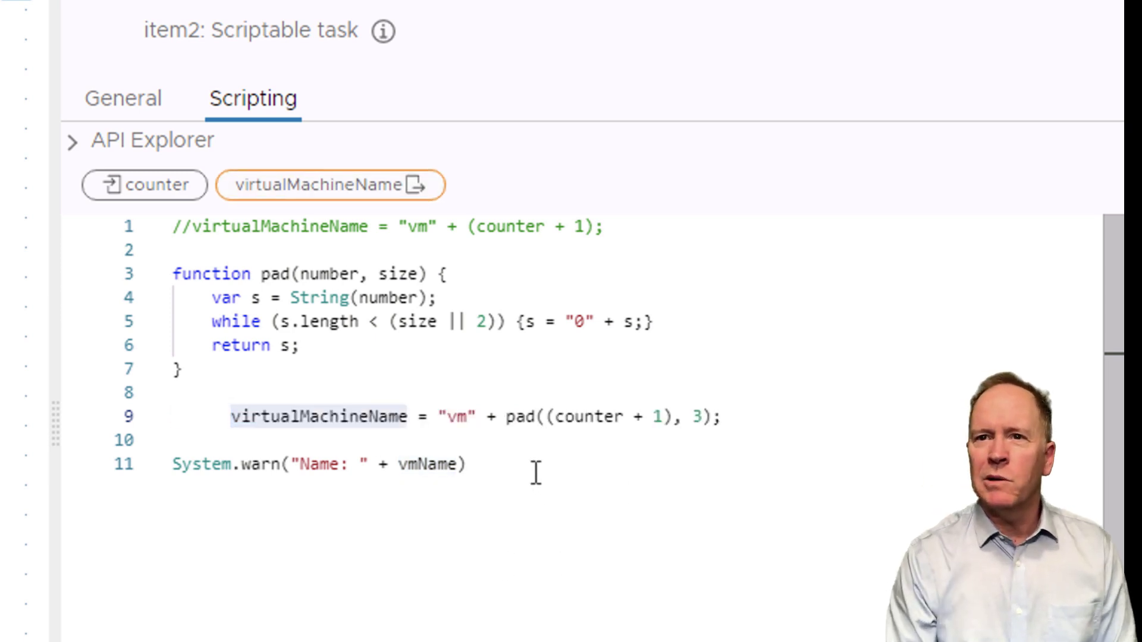
{"action": "left_click", "coordinate": [437, 416]}
{"action": "left_click_drag", "start_coordinate": [457, 417], "coordinate": [484, 415]}
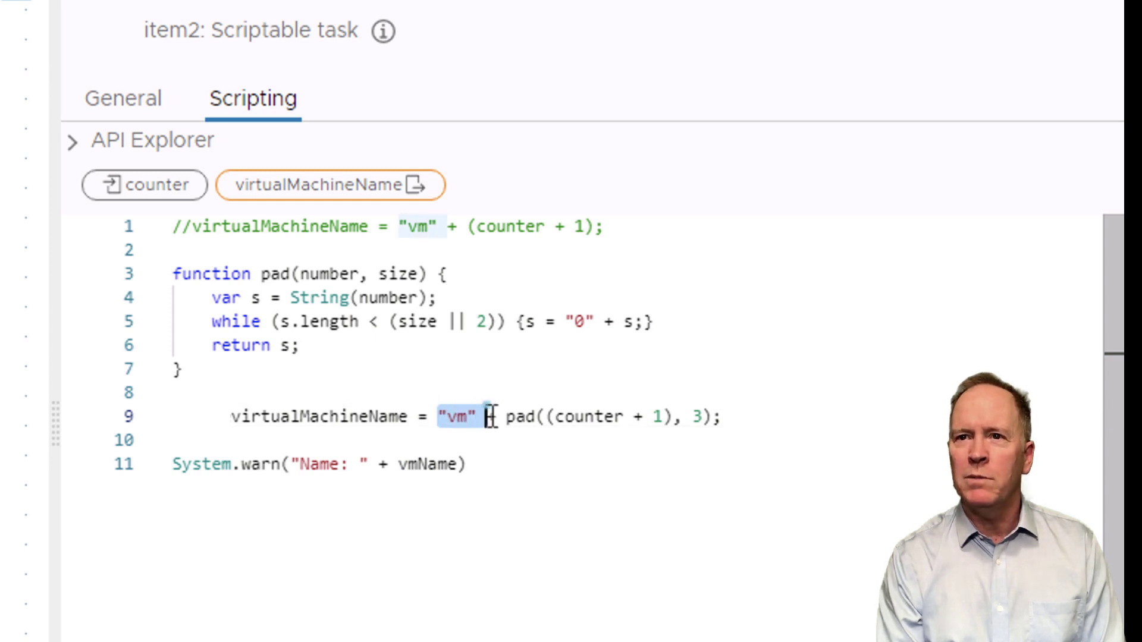
Step: Set the padding size in the line 9 pad call to 4 and highlight the pad function above it
{"action": "left_click_drag", "start_coordinate": [507, 417], "coordinate": [666, 419]}
{"action": "left_click", "coordinate": [540, 416]}
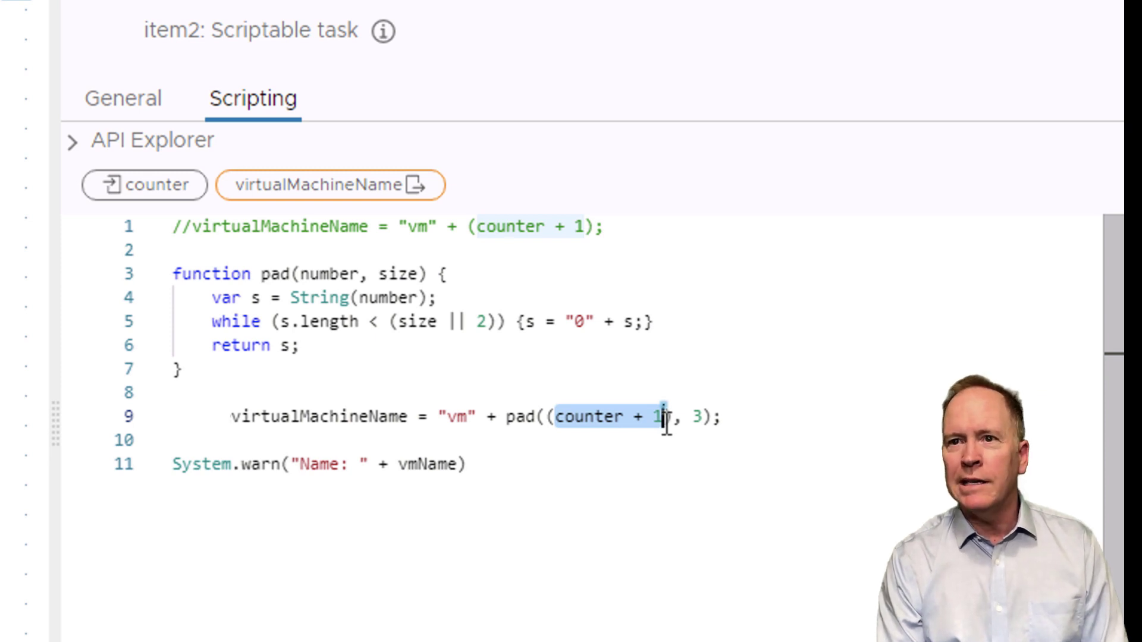
{"action": "double_click", "coordinate": [519, 416]}
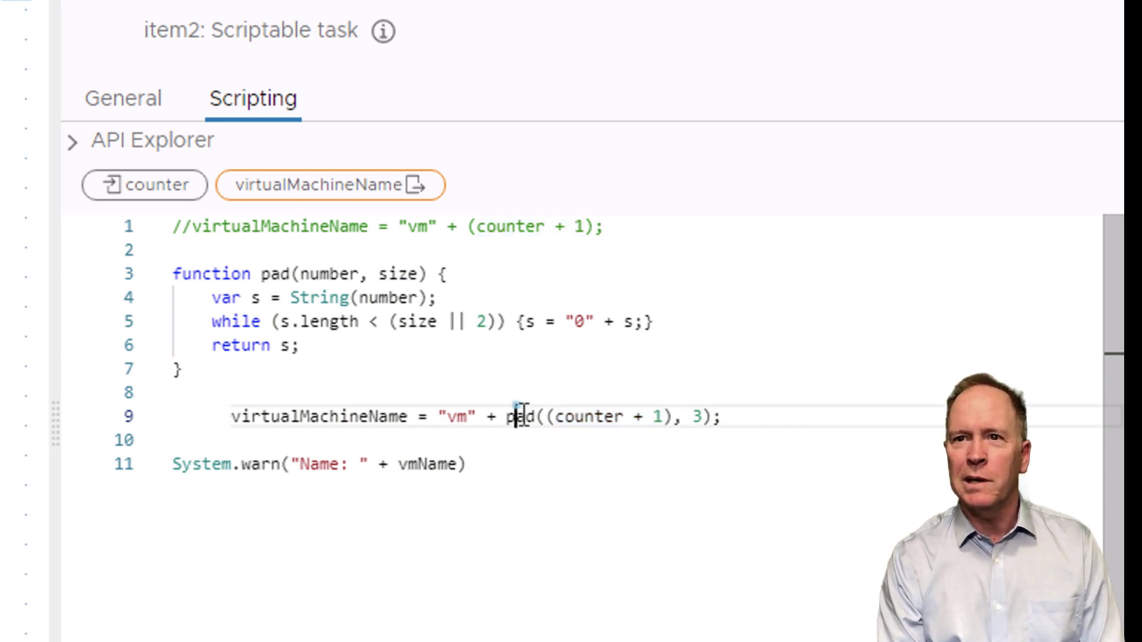
{"action": "double_click", "coordinate": [700, 416]}
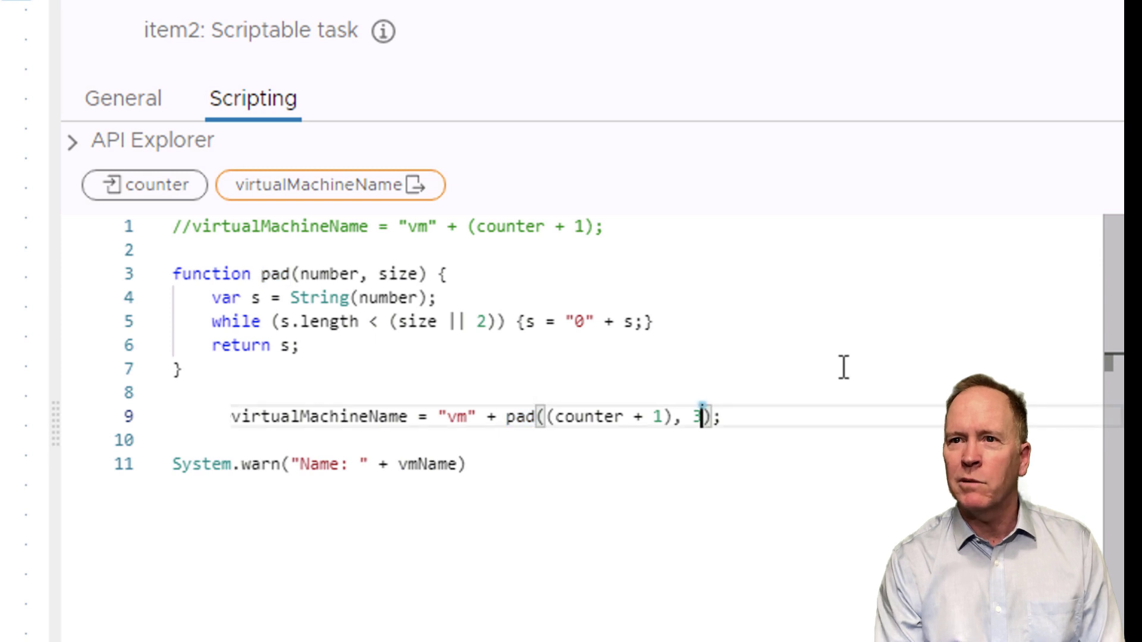
{"action": "key", "text": "BackSpace"}
{"action": "type", "text": "4"}
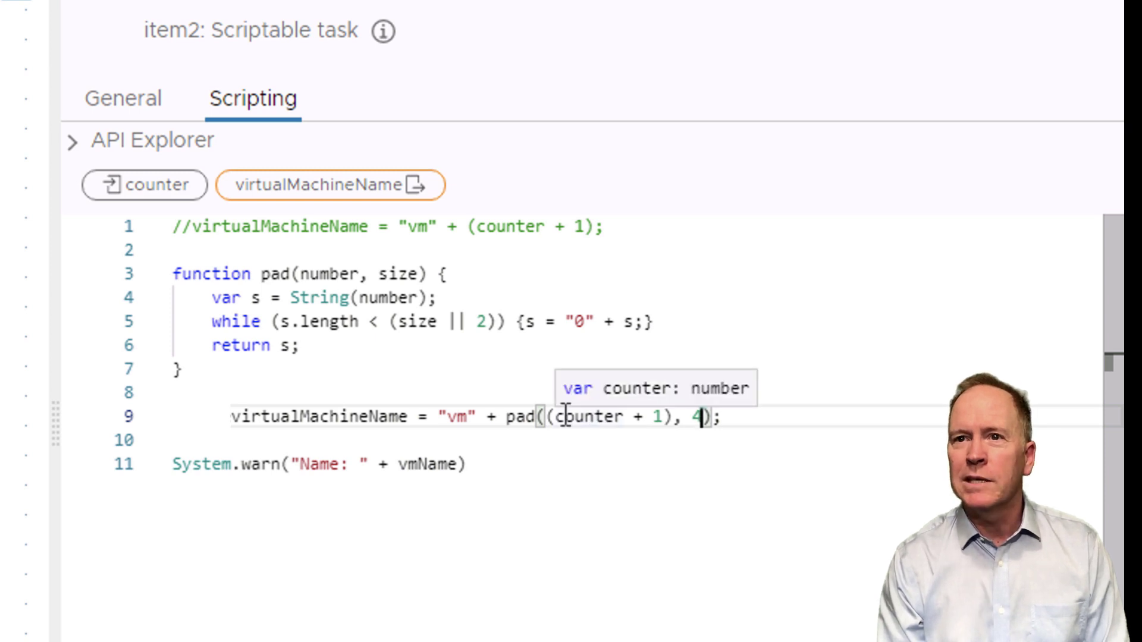
{"action": "double_click", "coordinate": [521, 416]}
{"action": "left_click_drag", "start_coordinate": [395, 339], "coordinate": [153, 243]}
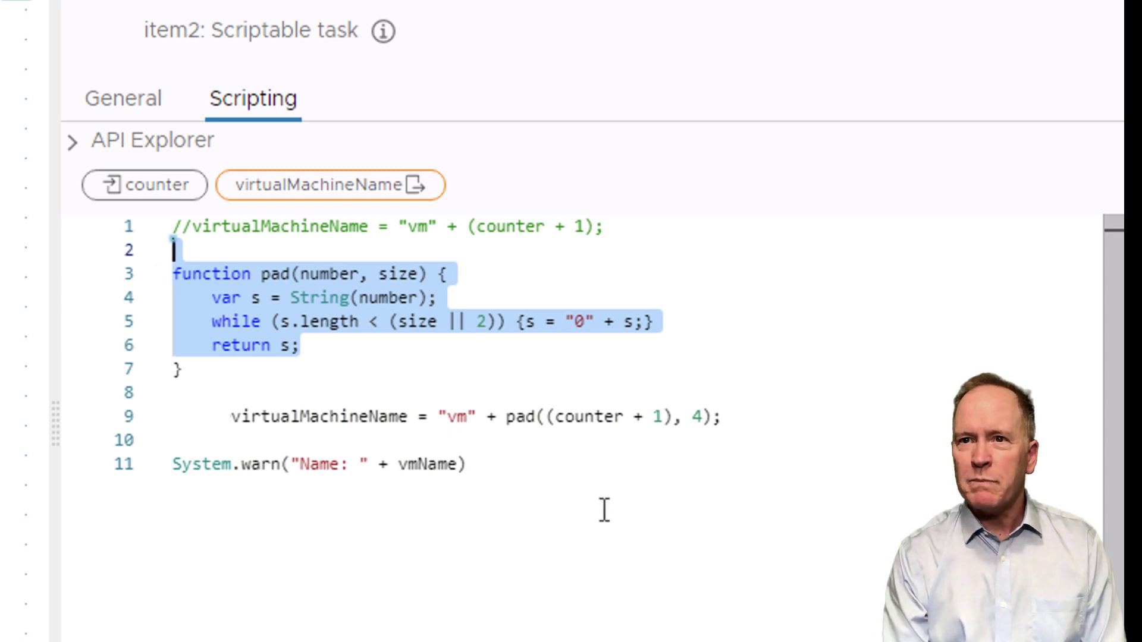
Step: Try replacing System.warn with System.log on line 11, and undo the edit
{"action": "left_click", "coordinate": [530, 472]}
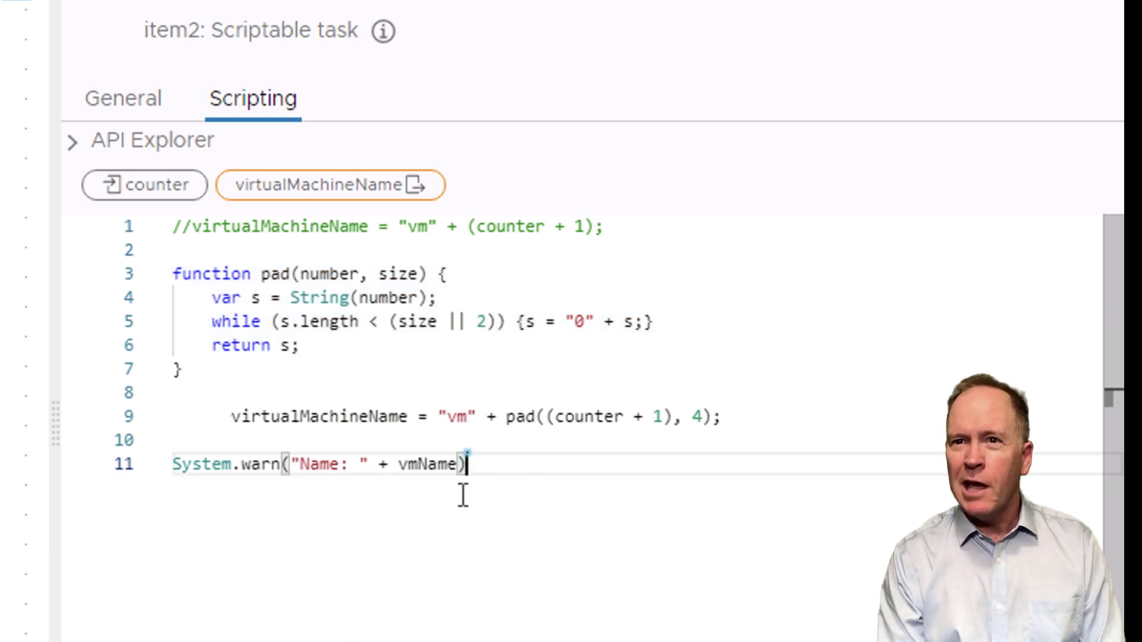
{"action": "double_click", "coordinate": [262, 466]}
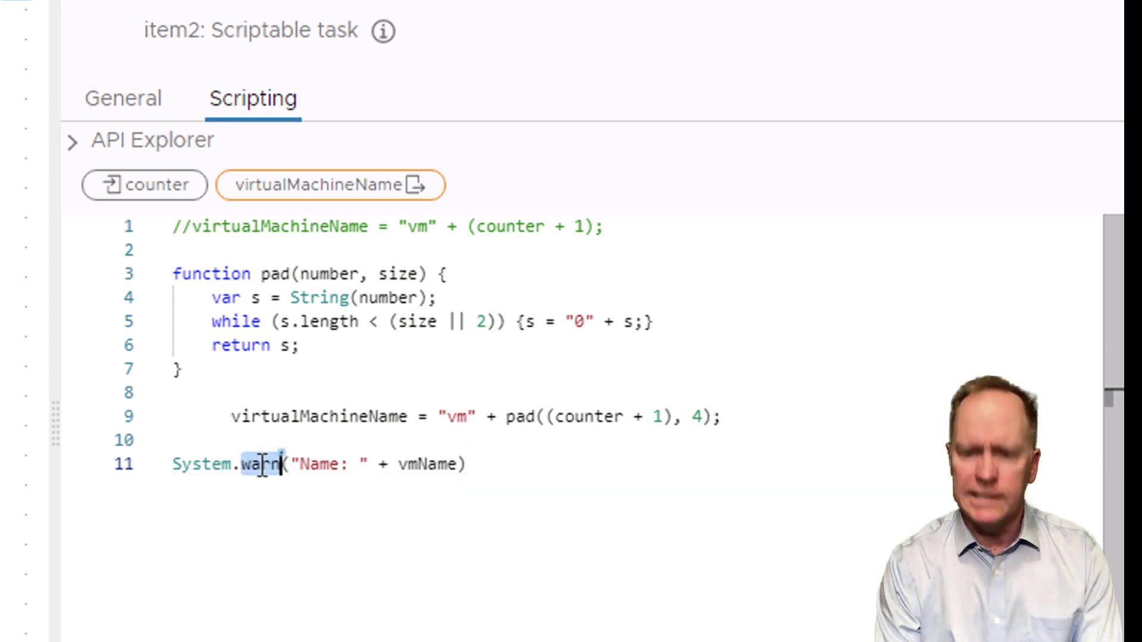
{"action": "type", "text": "log"}
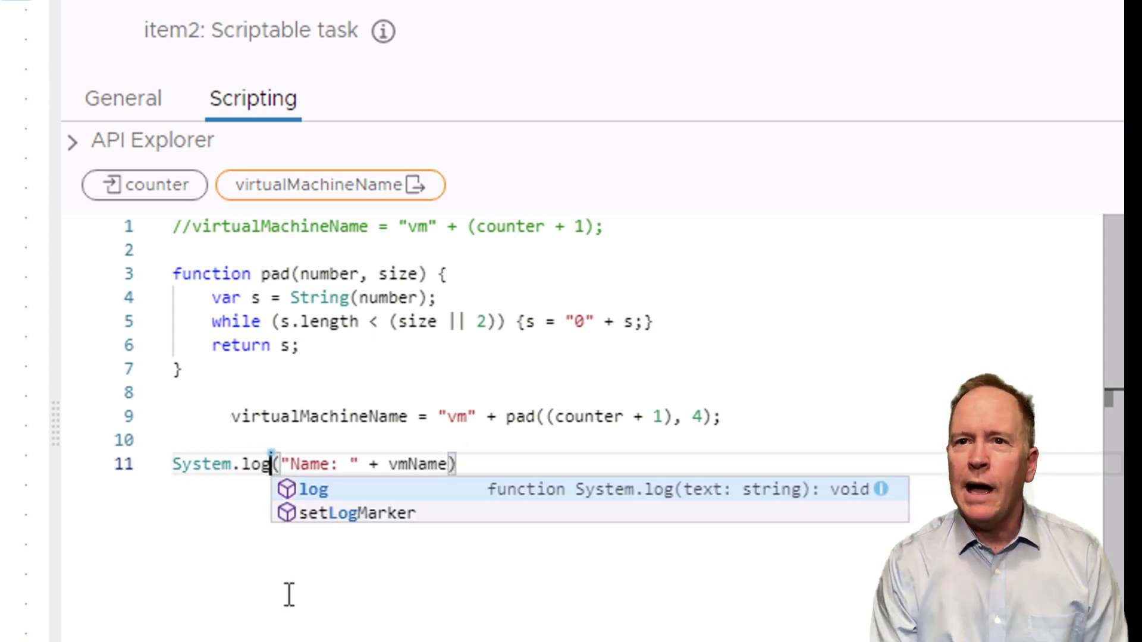
{"action": "key", "text": "End"}
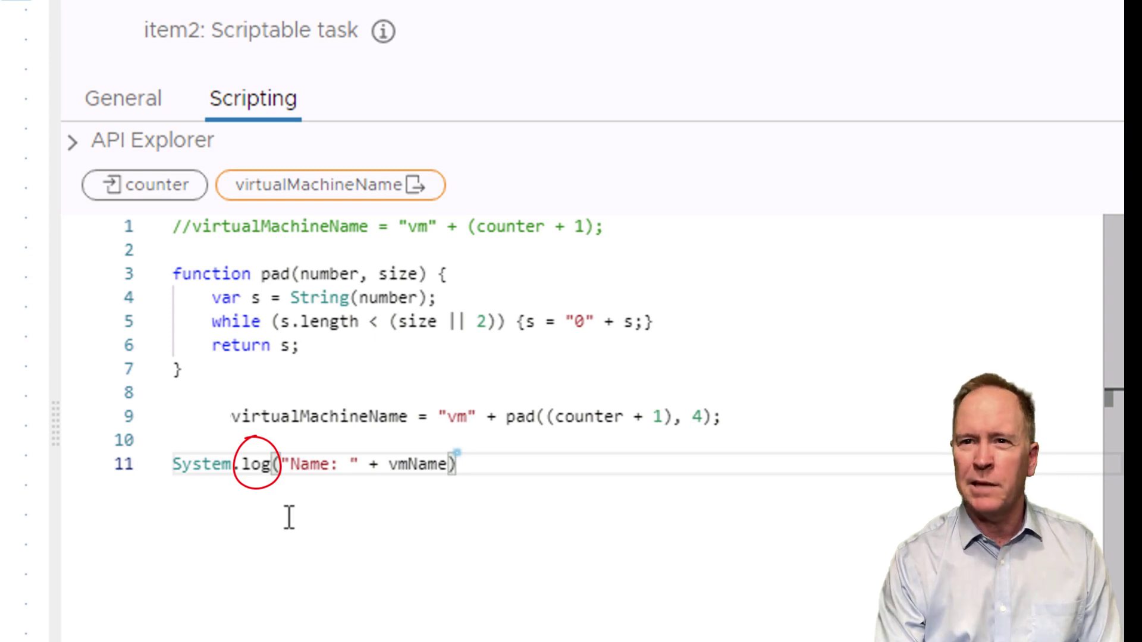
{"action": "key", "text": "BackSpace"}
{"action": "key", "text": "BackSpace"}
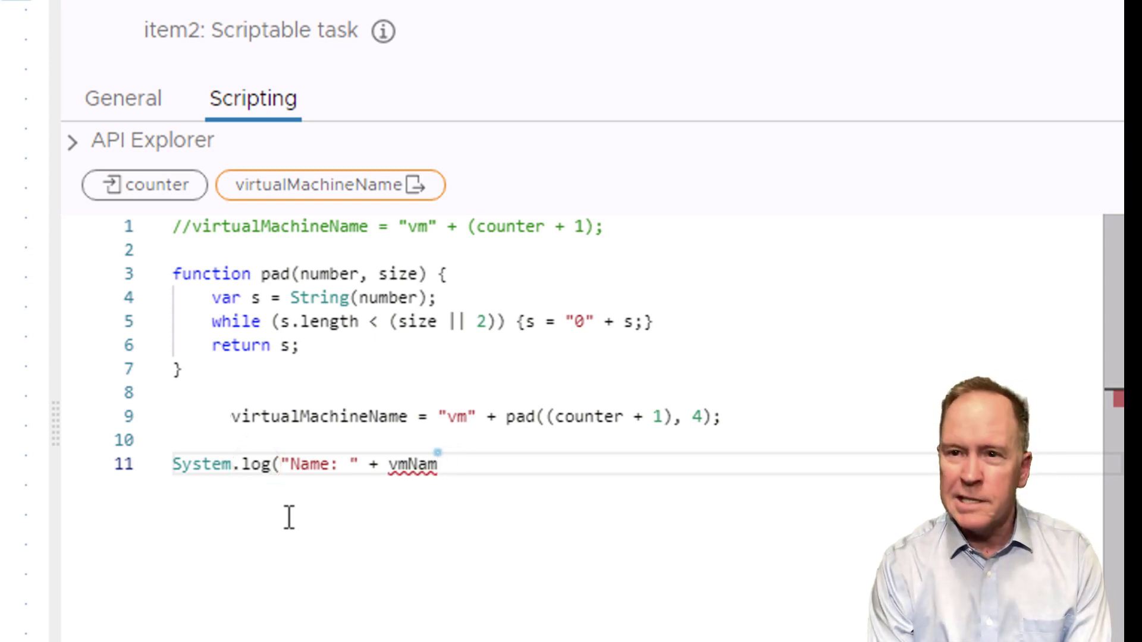
{"action": "type", "text": "e)"}
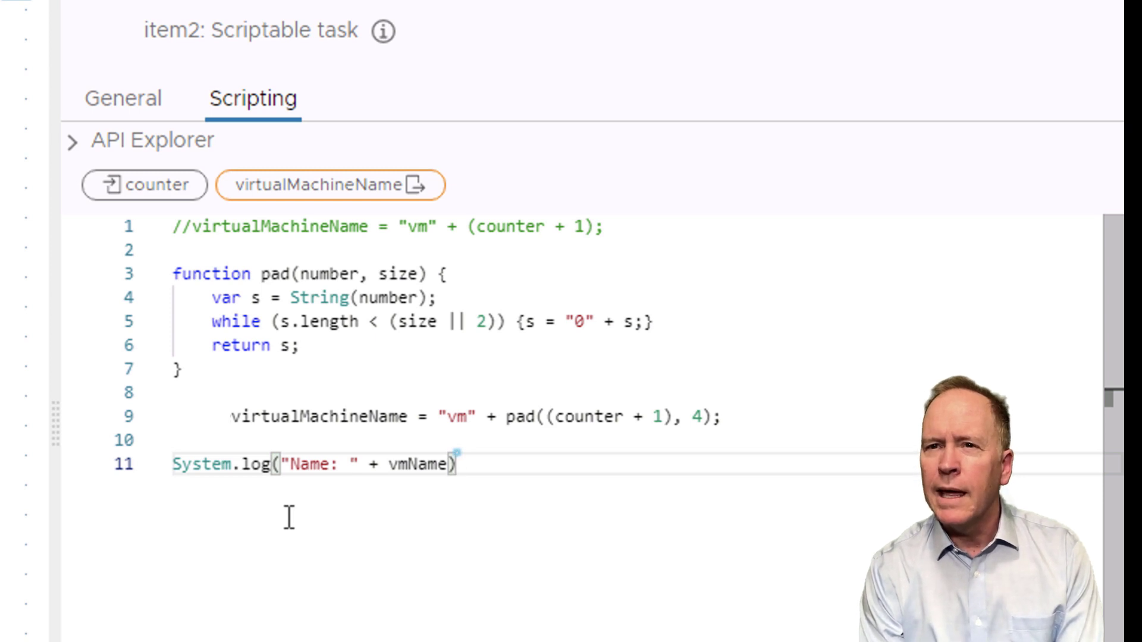
{"action": "key", "text": "ctrl+z"}
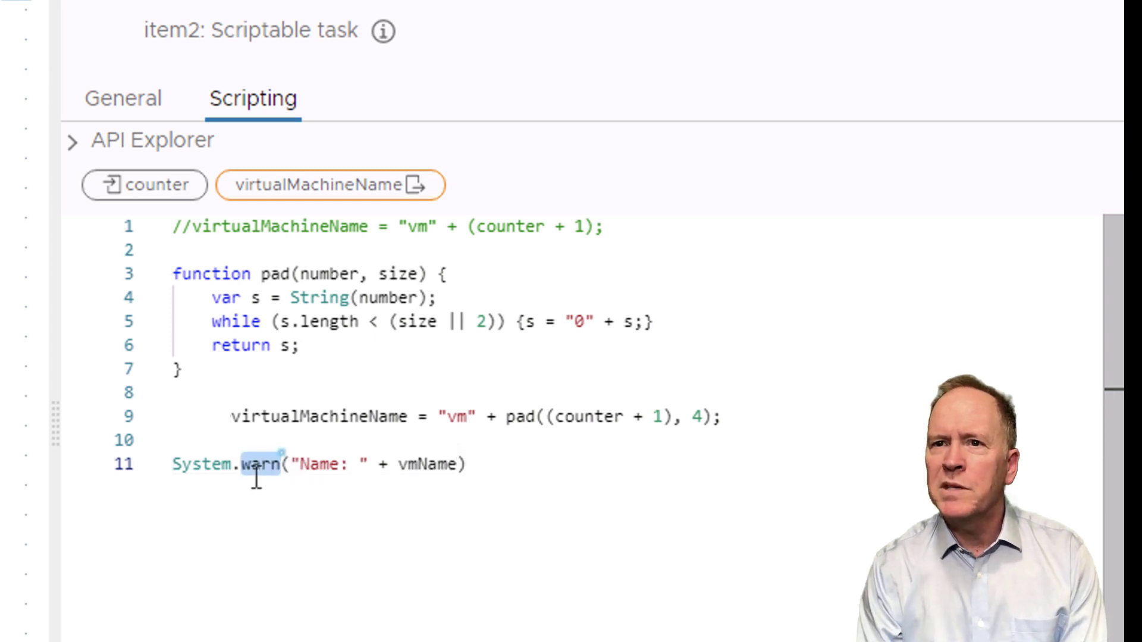
Step: Save the changes made to the Create a Bunch of VMs workflow and dismiss the save confirmation
{"action": "left_click", "coordinate": [295, 531]}
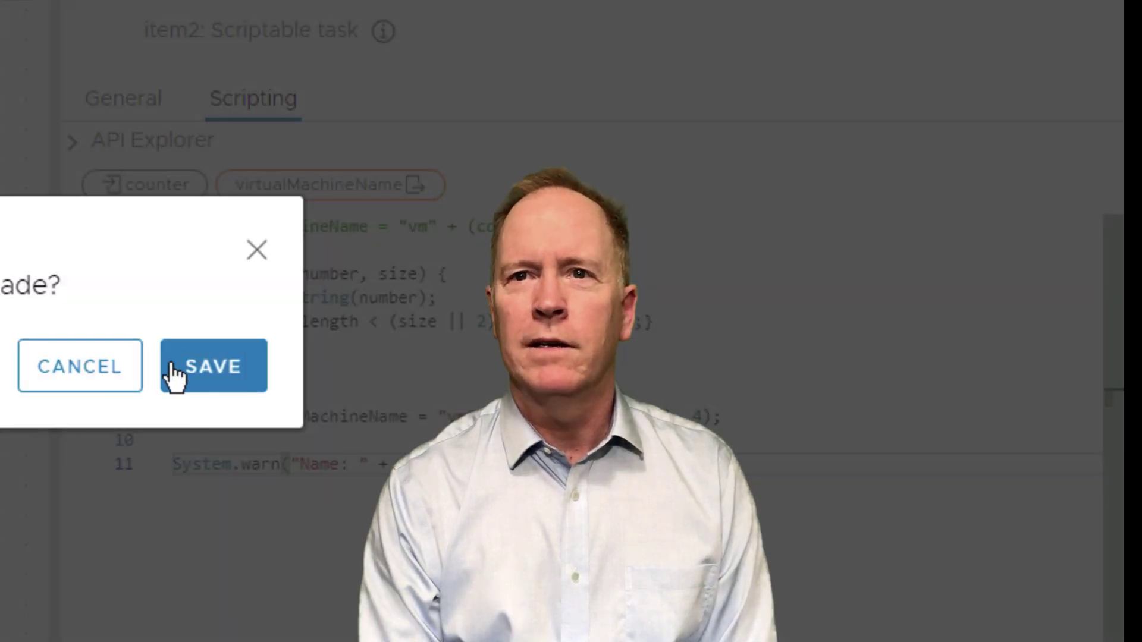
{"action": "left_click", "coordinate": [173, 374]}
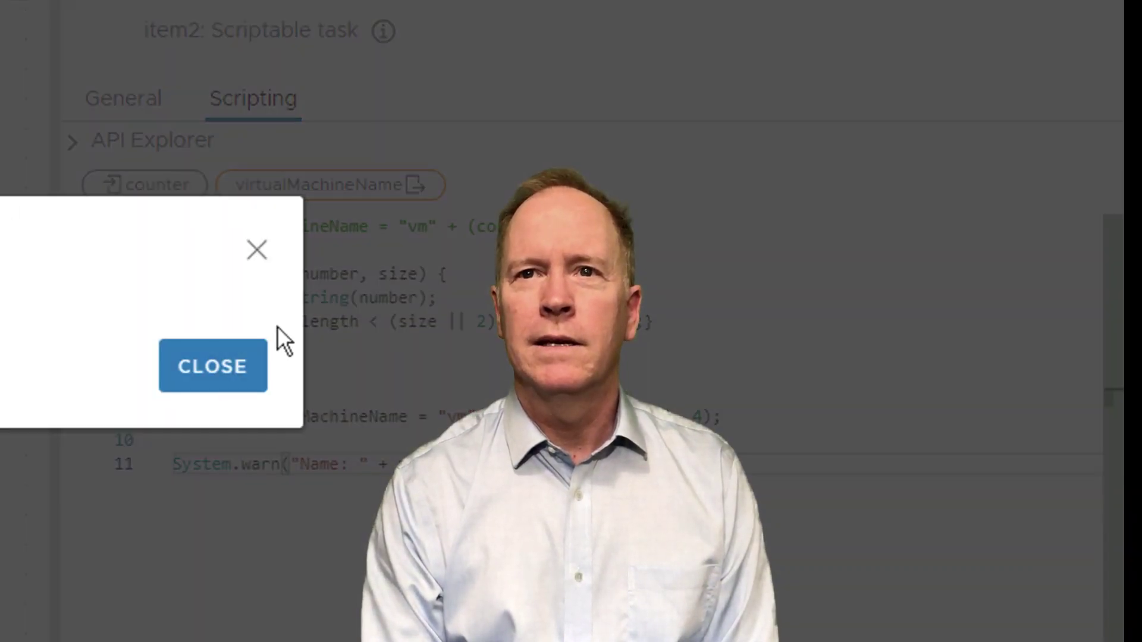
{"action": "left_click", "coordinate": [212, 364]}
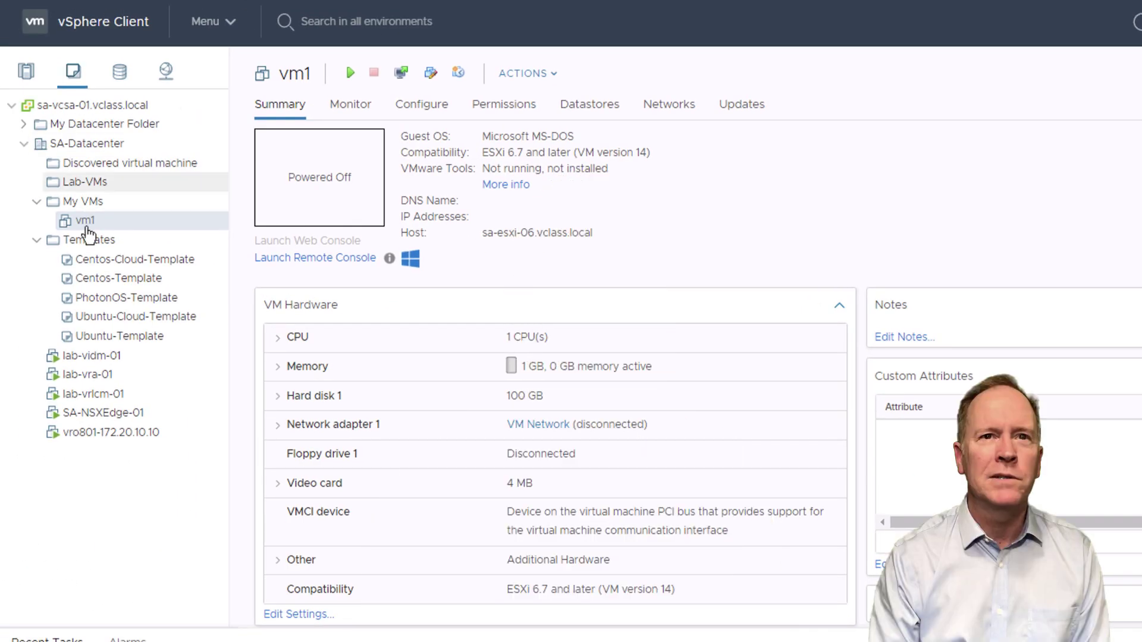
Step: In the vSphere Client, delete the vm1 virtual machine under My VMs from disk
{"action": "right_click", "coordinate": [79, 228]}
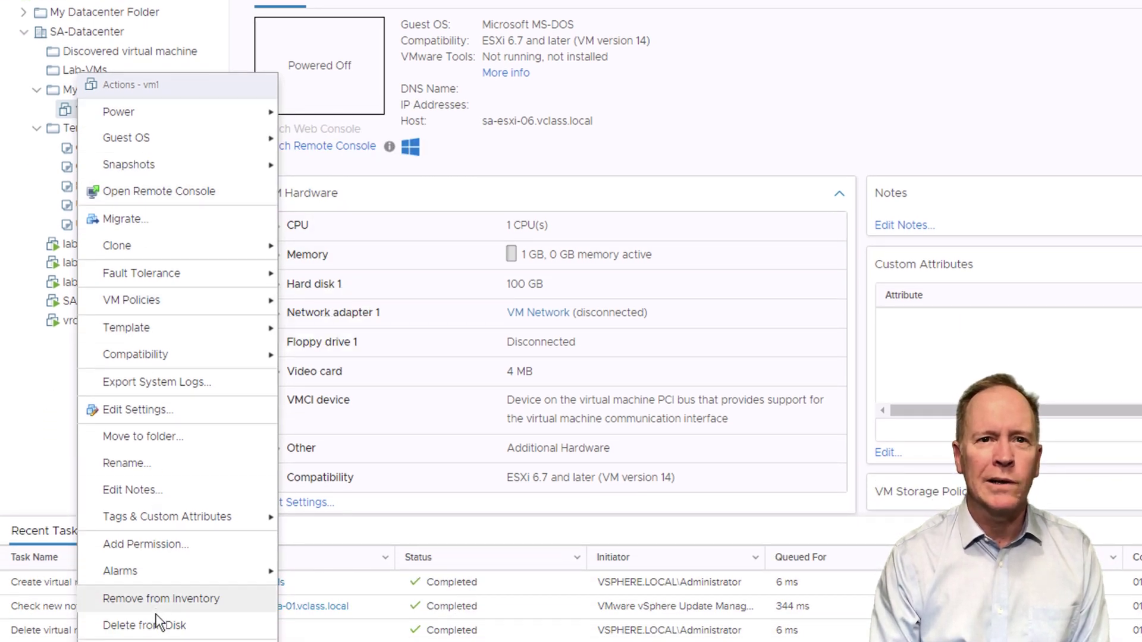
{"action": "left_click", "coordinate": [156, 626]}
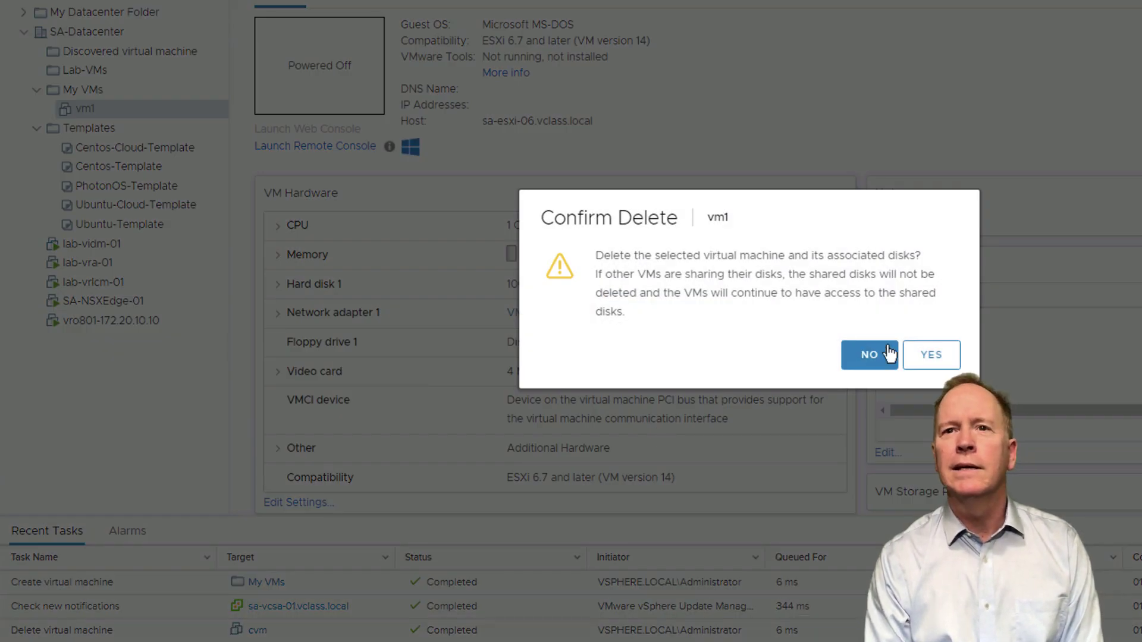
{"action": "left_click", "coordinate": [933, 355]}
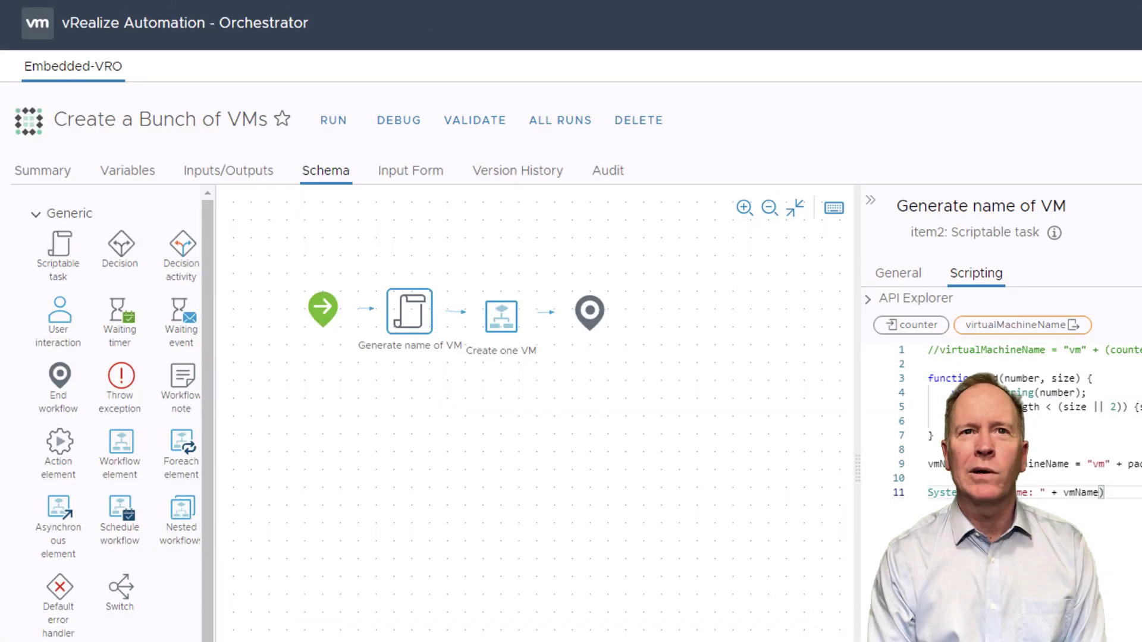
Step: Back in Orchestrator, run the Create a Bunch of VMs workflow and filter its run logs to WARNING severity
{"action": "left_click", "coordinate": [333, 121]}
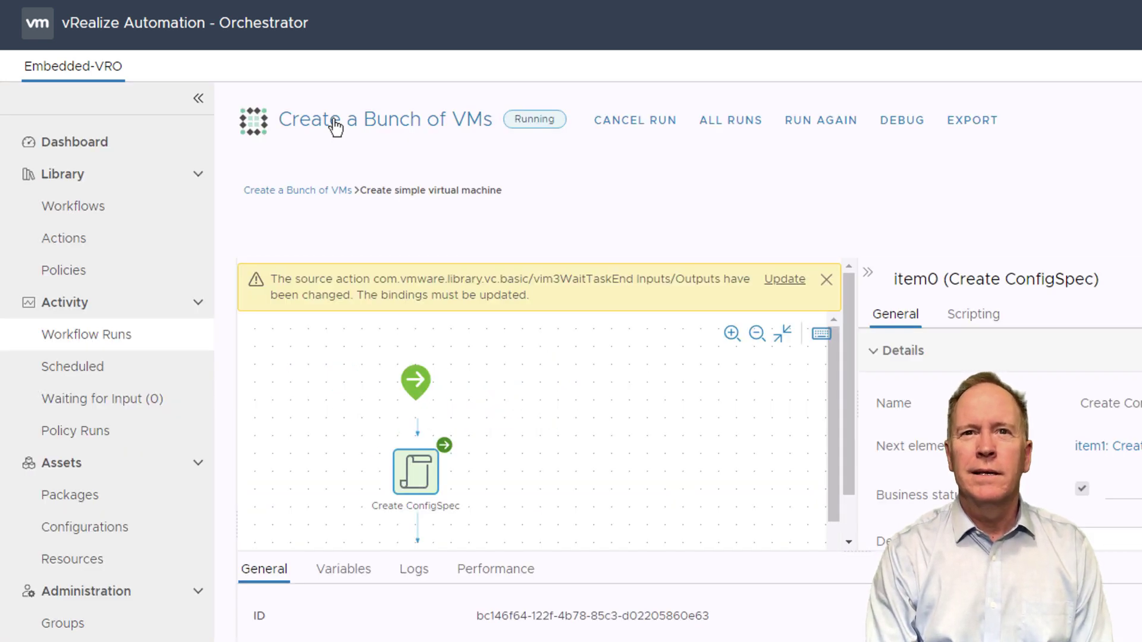
{"action": "left_click", "coordinate": [827, 279]}
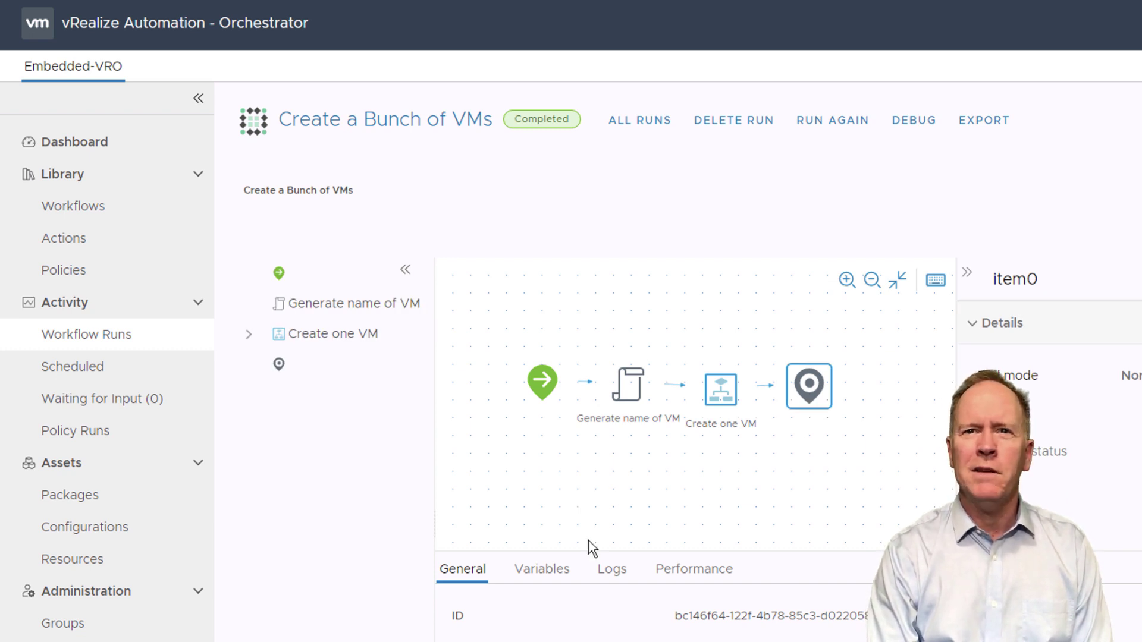
{"action": "left_click", "coordinate": [616, 572]}
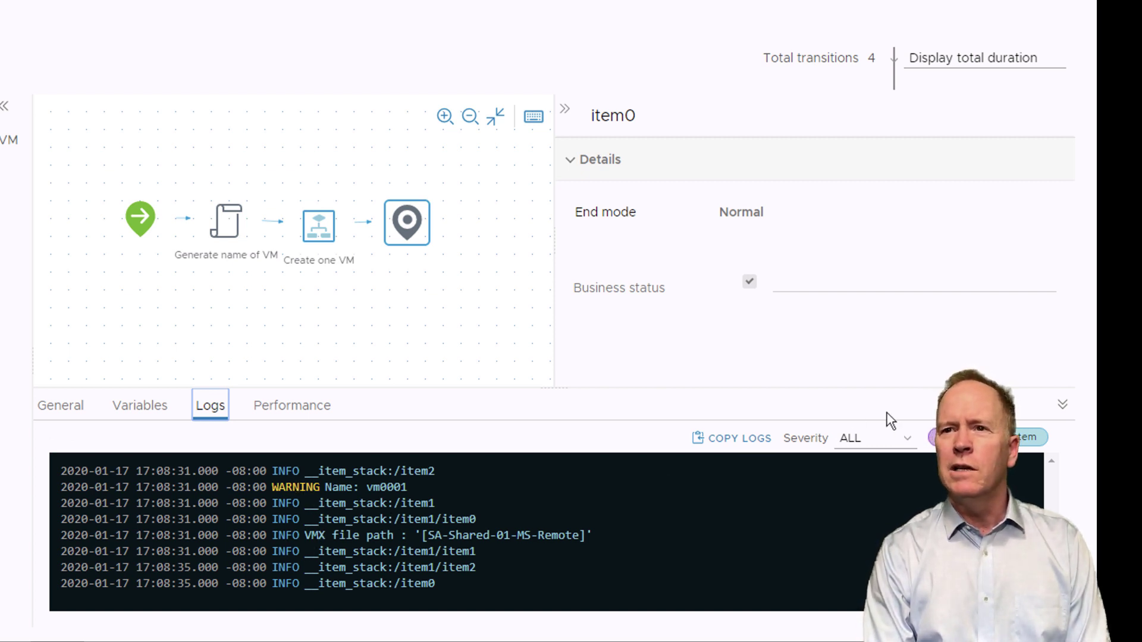
{"action": "left_click", "coordinate": [893, 439]}
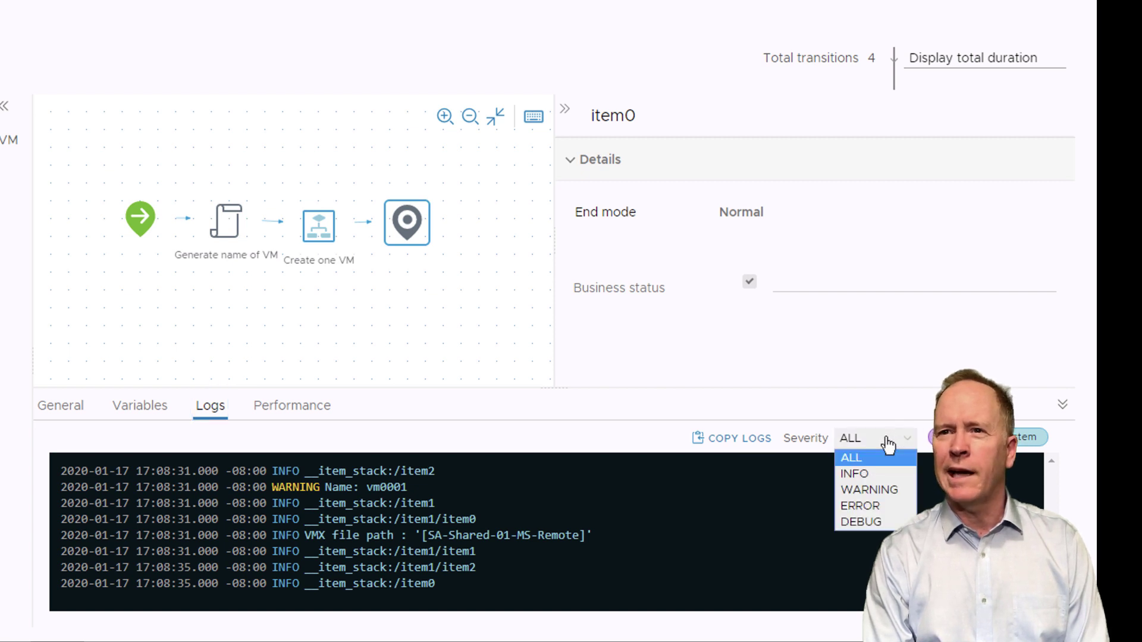
{"action": "left_click", "coordinate": [879, 489]}
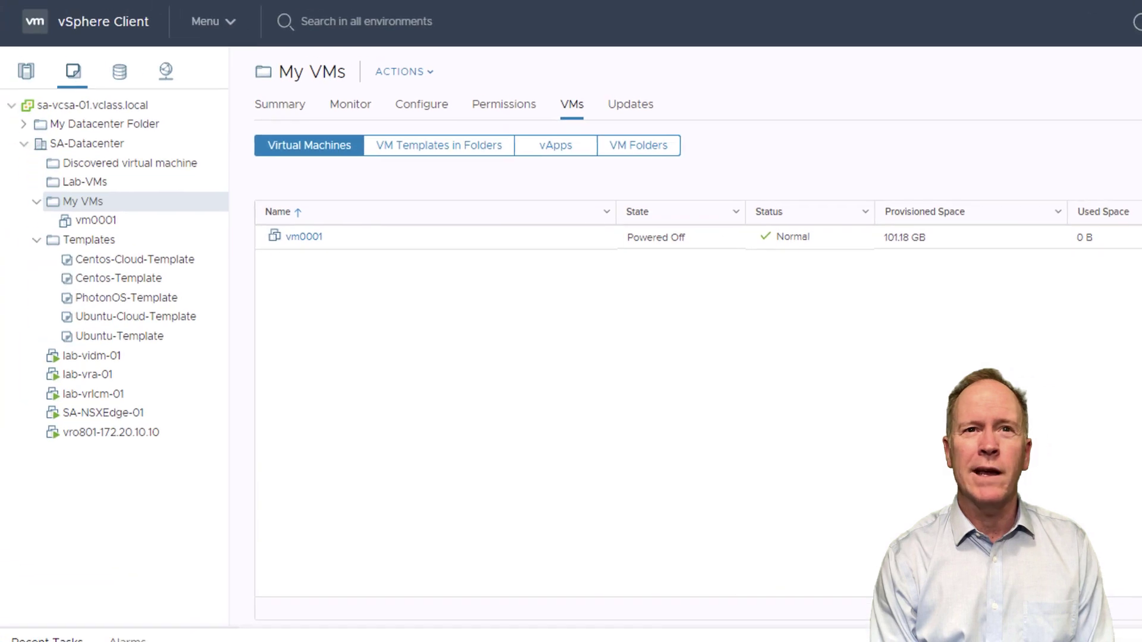
Step: In the vSphere Client, check vm0001 under My VMs and delete it together with its disks
{"action": "left_click", "coordinate": [126, 222]}
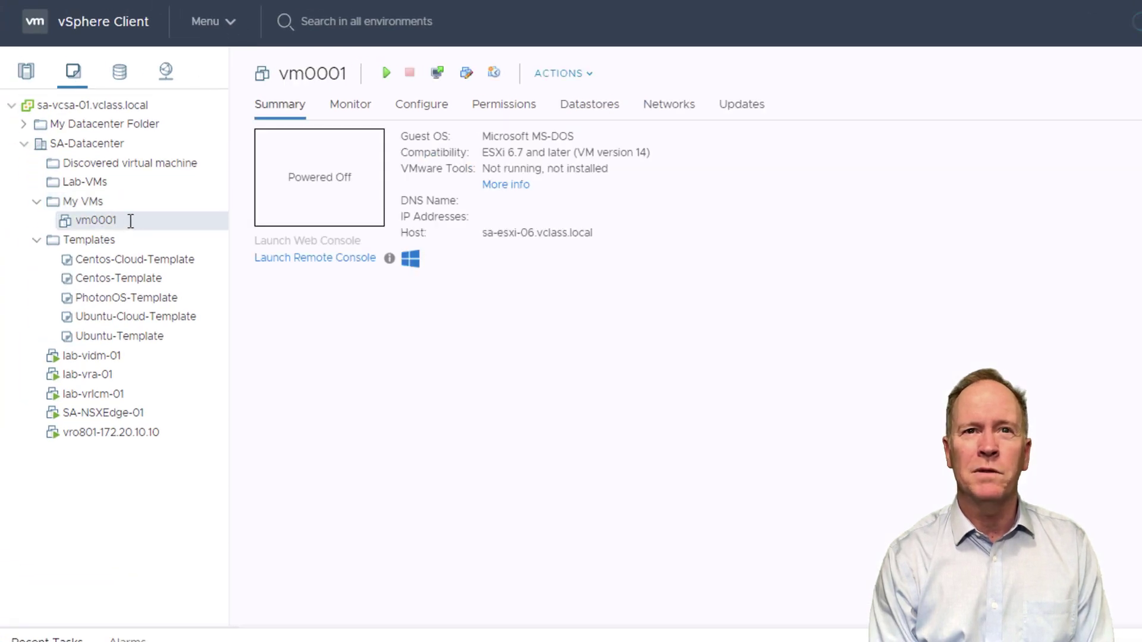
{"action": "right_click", "coordinate": [130, 221]}
{"action": "mouse_move", "coordinate": [132, 225]}
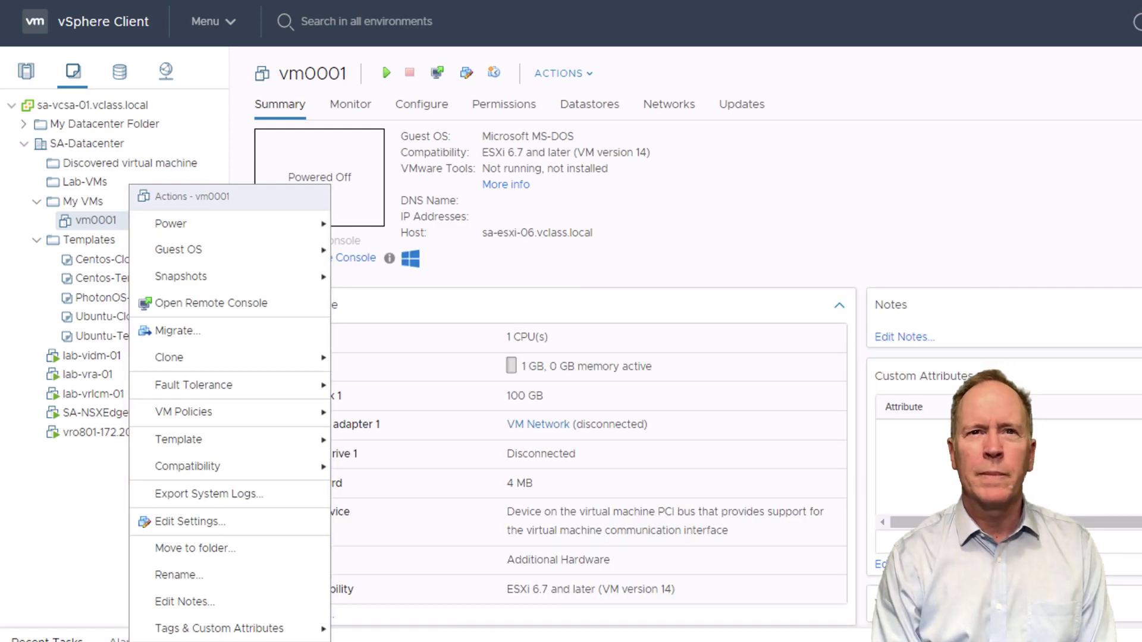
{"action": "left_click", "coordinate": [194, 641]}
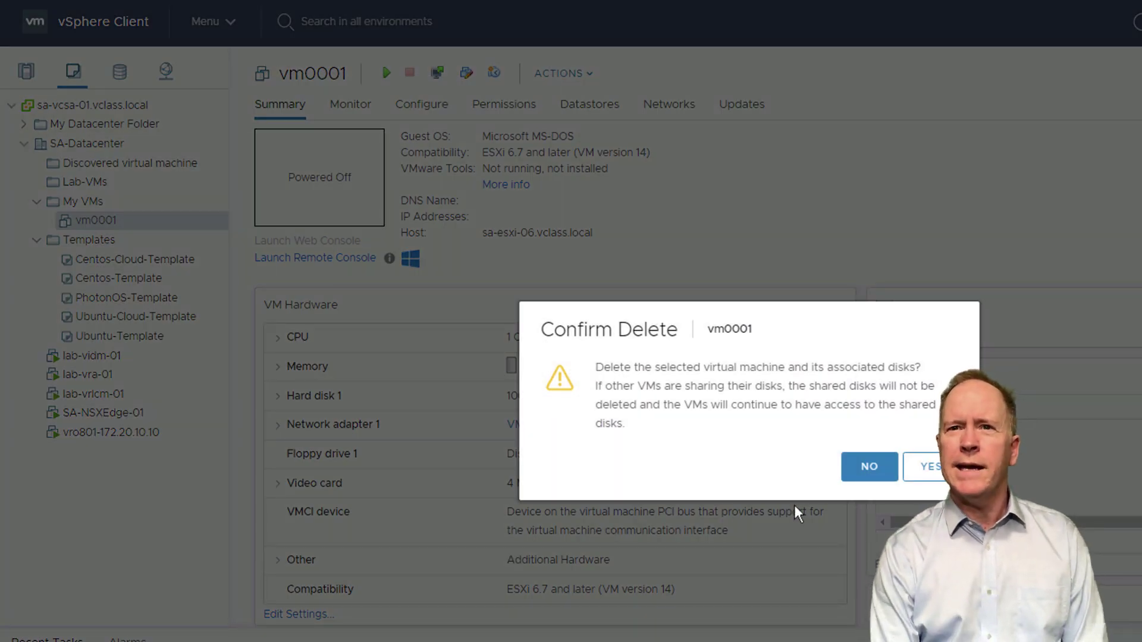
{"action": "left_click", "coordinate": [928, 467]}
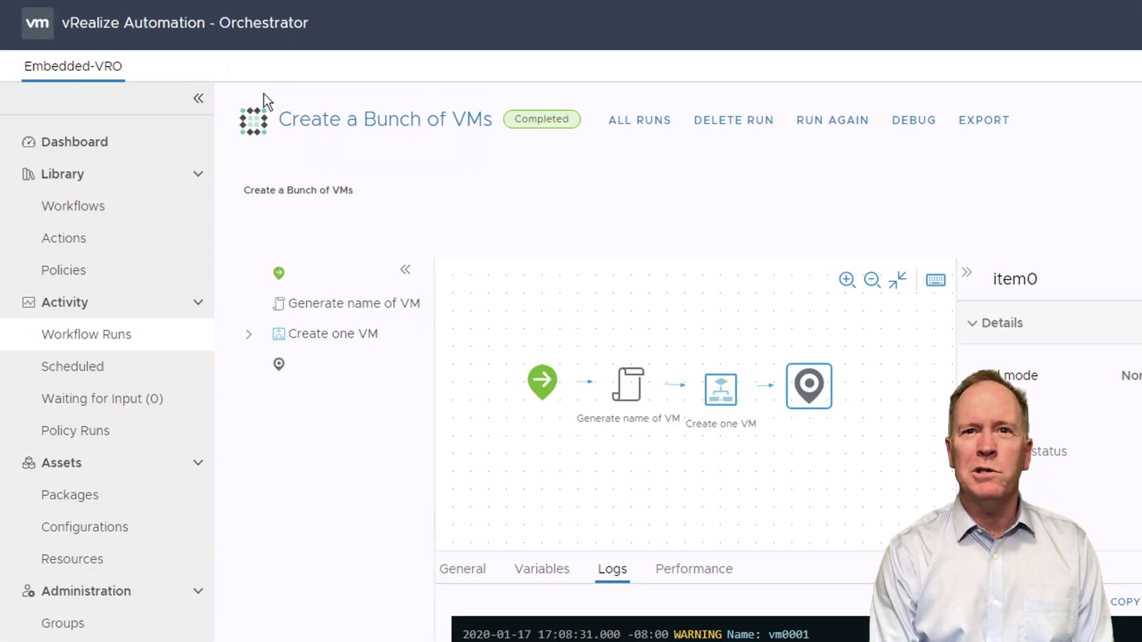
Step: Back in Orchestrator, open the Create a Bunch of VMs workflow from the library and display its schema
{"action": "left_click", "coordinate": [73, 207]}
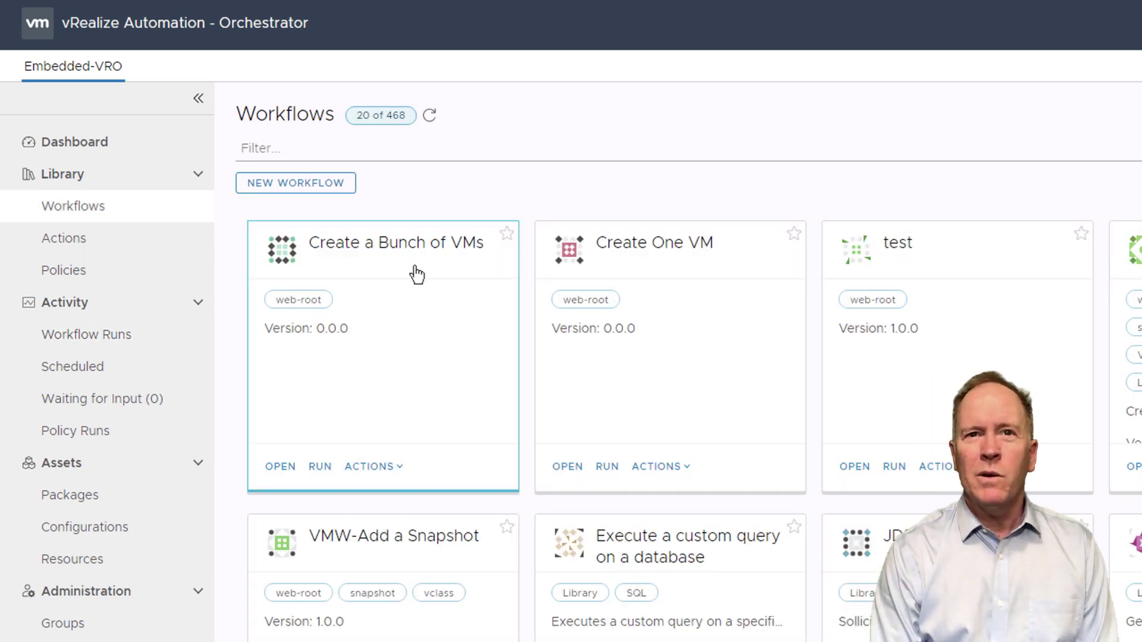
{"action": "left_click", "coordinate": [281, 467]}
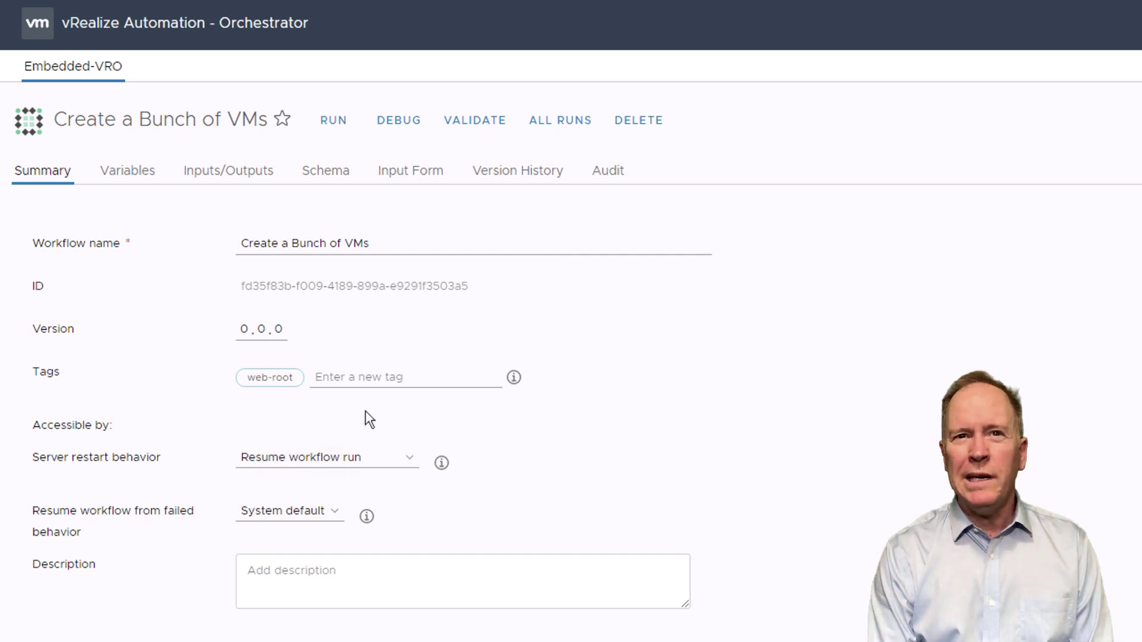
{"action": "left_click", "coordinate": [322, 177]}
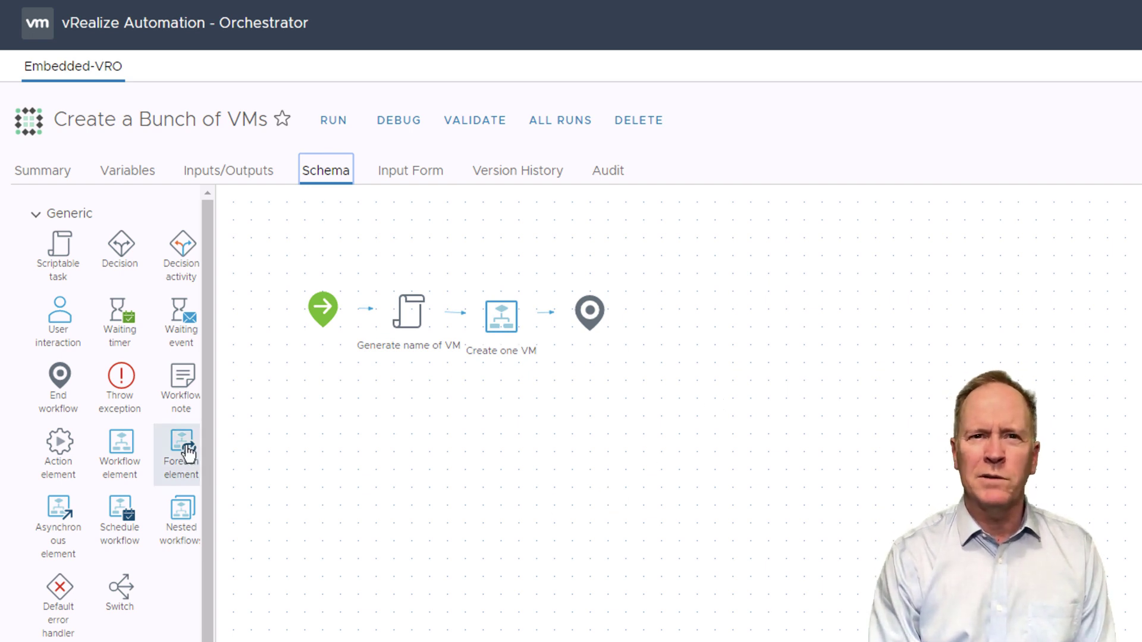
Step: Insert a Decision element between the workflow start and the Generate name of VM task
{"action": "left_click", "coordinate": [195, 467]}
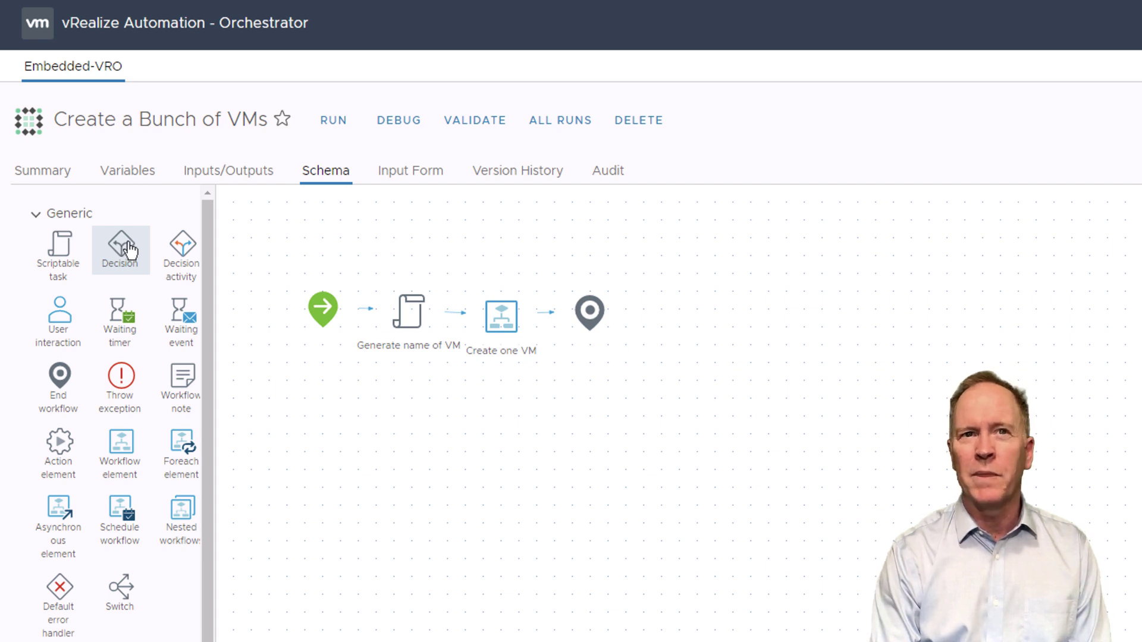
{"action": "left_click_drag", "start_coordinate": [128, 250], "coordinate": [376, 312]}
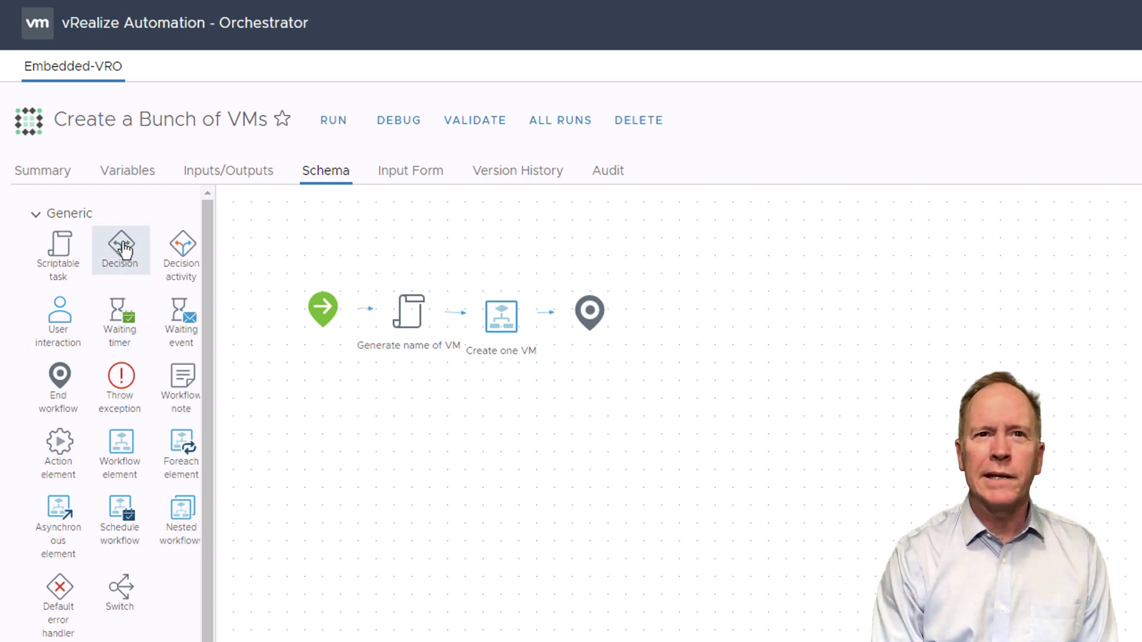
{"action": "left_click_drag", "start_coordinate": [245, 271], "coordinate": [366, 309]}
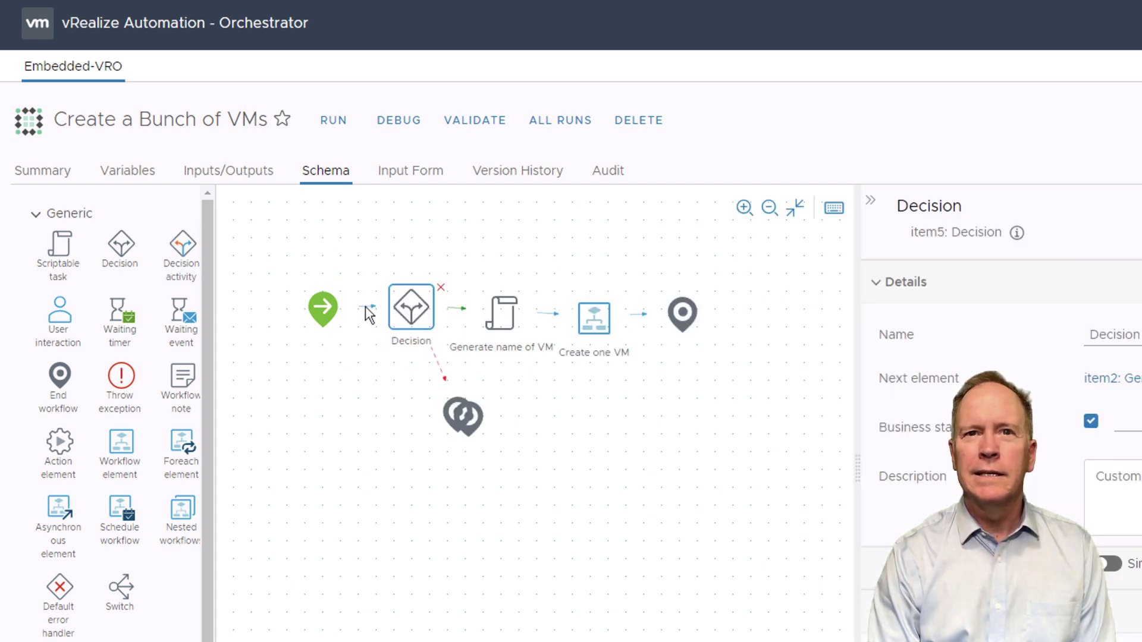
Step: Move the end element of the Decision's false branch beneath the Decision and delete the unconnected end element beside it
{"action": "left_click_drag", "start_coordinate": [448, 412], "coordinate": [395, 421]}
{"action": "left_click", "coordinate": [475, 419]}
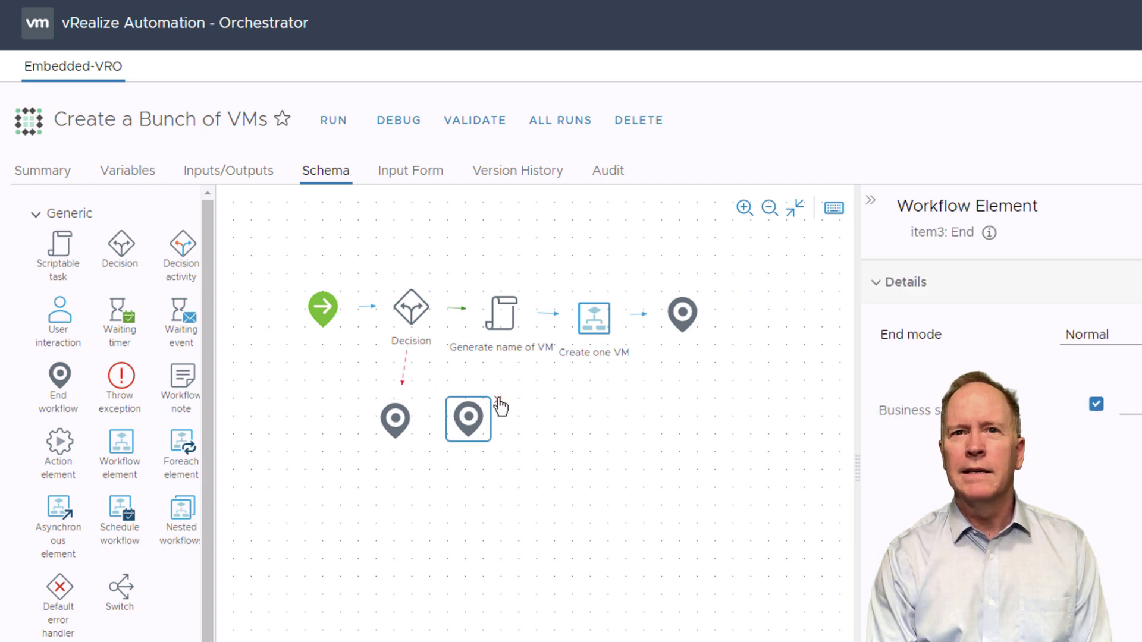
{"action": "left_click", "coordinate": [497, 405]}
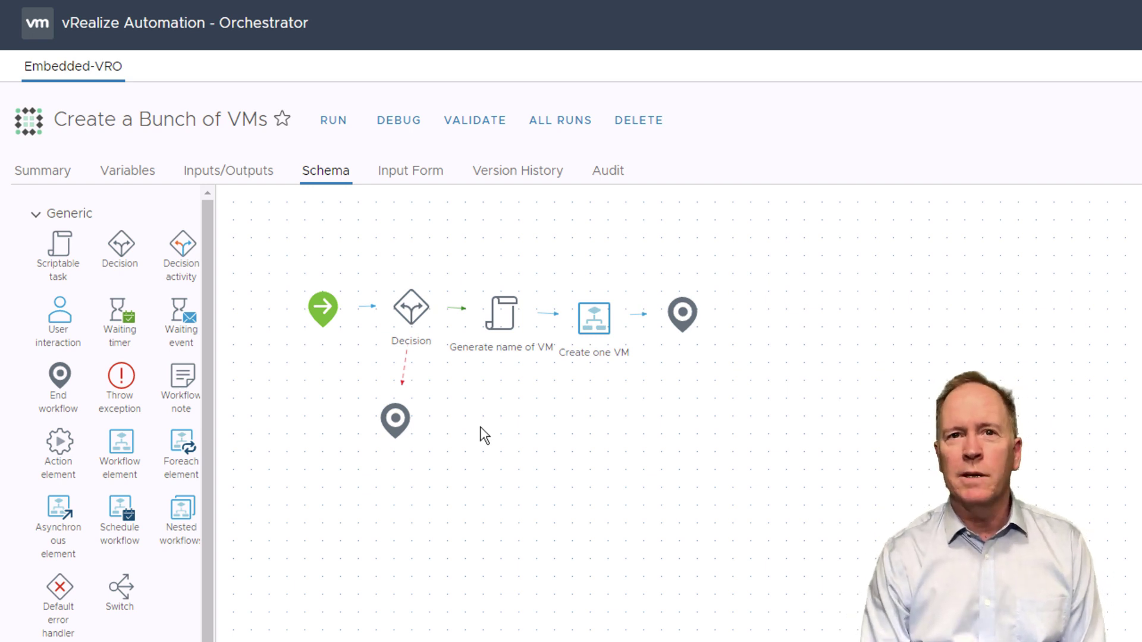
Step: Align the false-branch end element directly beneath the Decision, and rename the Decision element as "More VMs to create?"
{"action": "left_click_drag", "start_coordinate": [392, 423], "coordinate": [410, 428]}
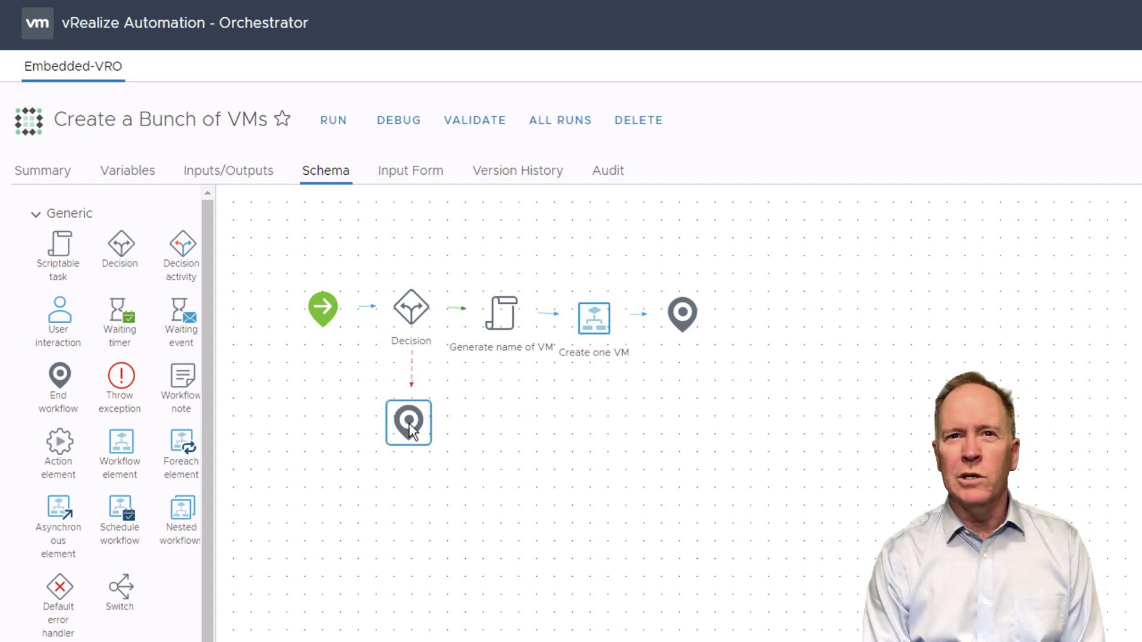
{"action": "left_click", "coordinate": [404, 342]}
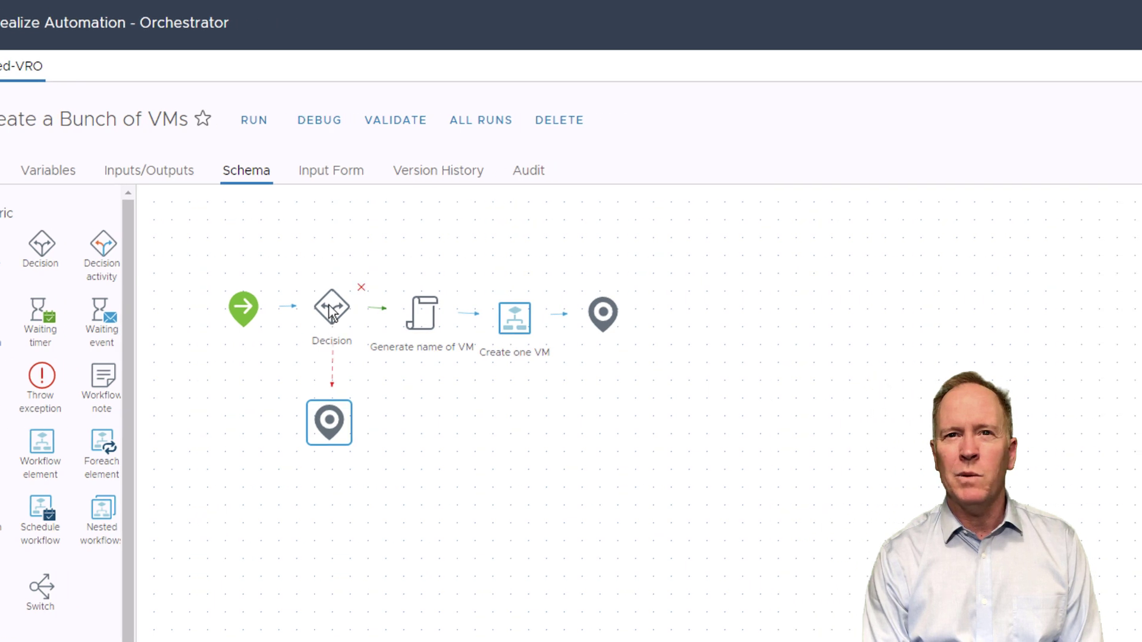
{"action": "left_click", "coordinate": [71, 339]}
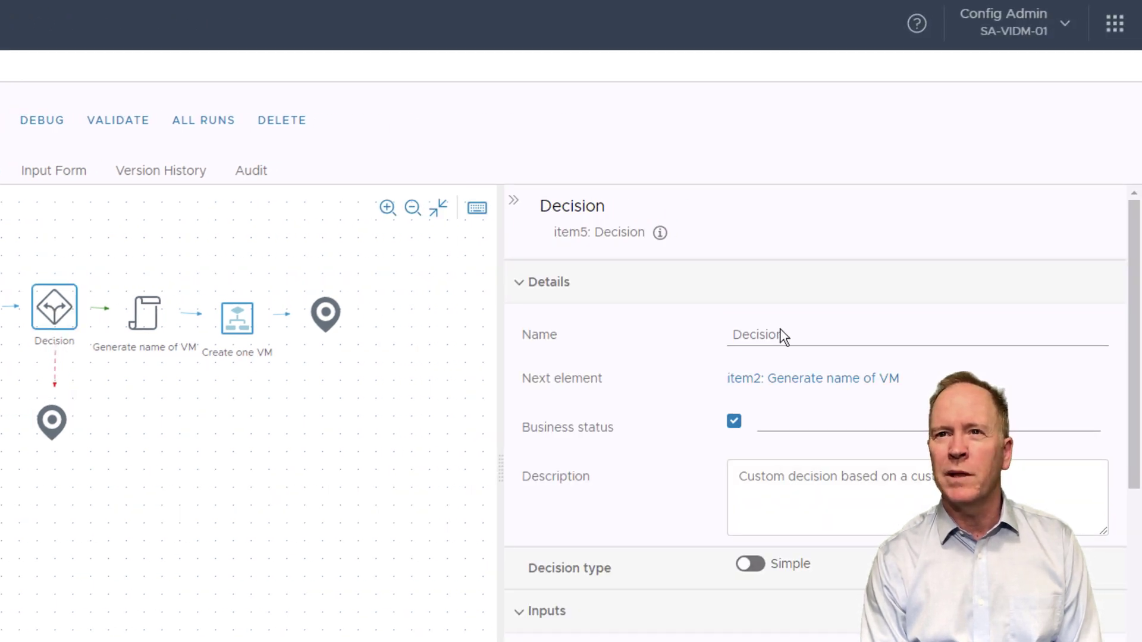
{"action": "left_click_drag", "start_coordinate": [793, 336], "coordinate": [685, 348]}
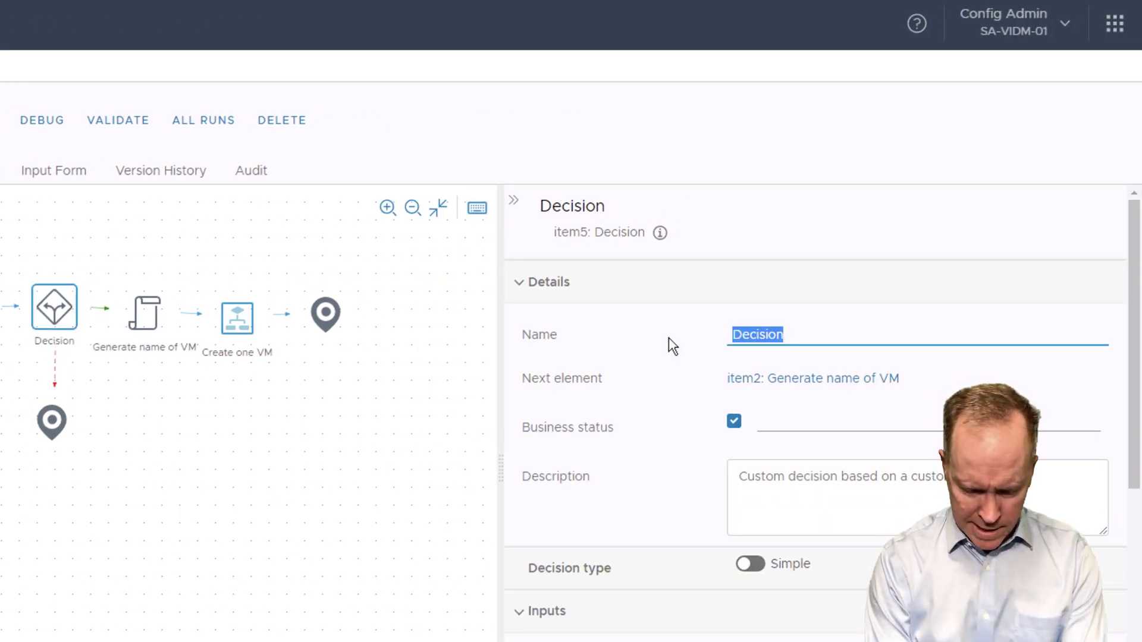
{"action": "type", "text": "More"}
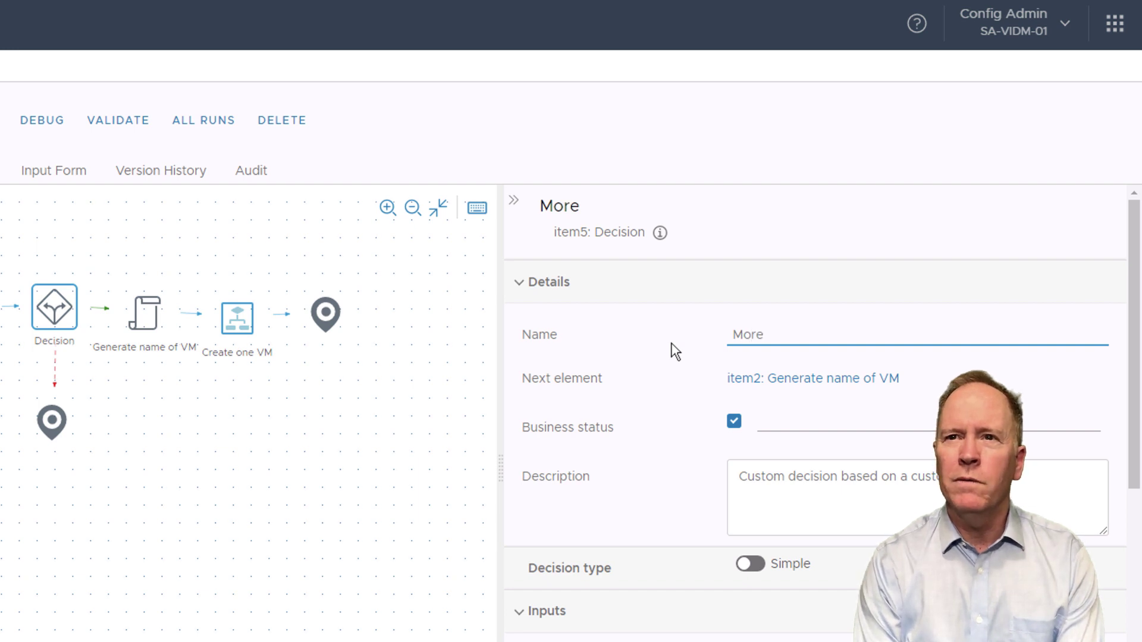
{"action": "type", "text": " VMs to create?"}
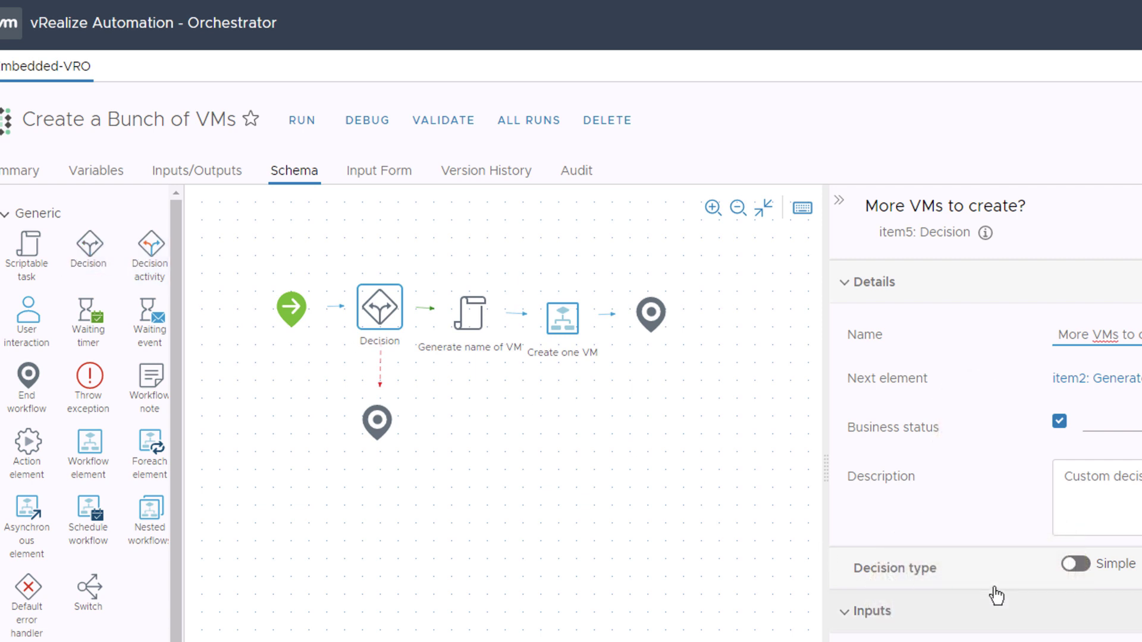
Step: Switch the decision type to Simple and back off again, and save the workflow changes
{"action": "left_click", "coordinate": [1076, 565]}
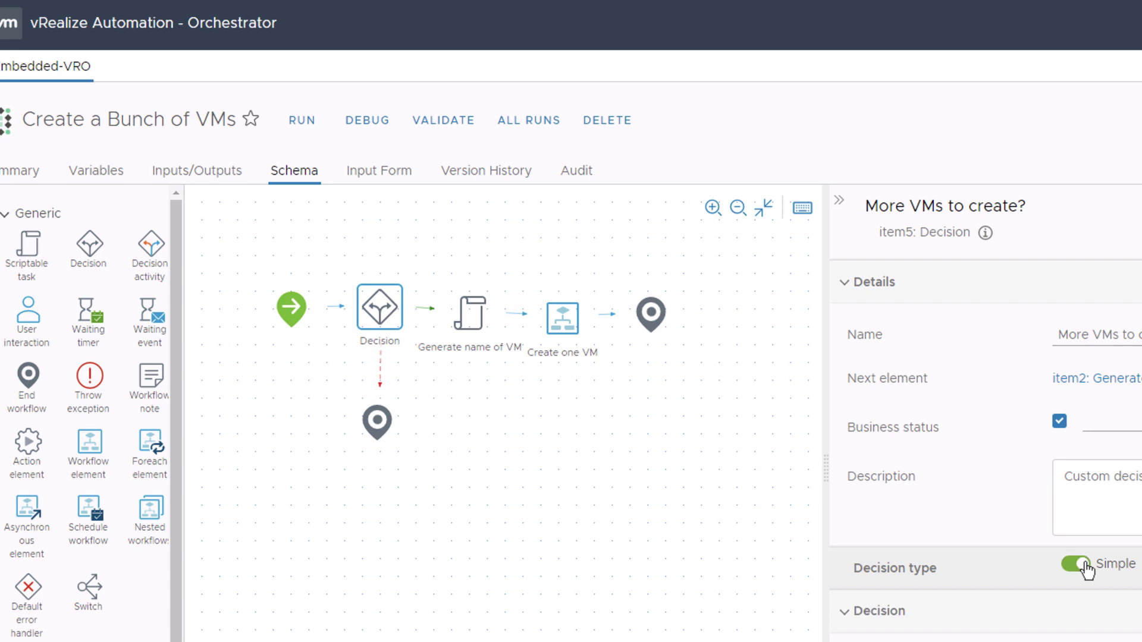
{"action": "left_click", "coordinate": [1075, 566]}
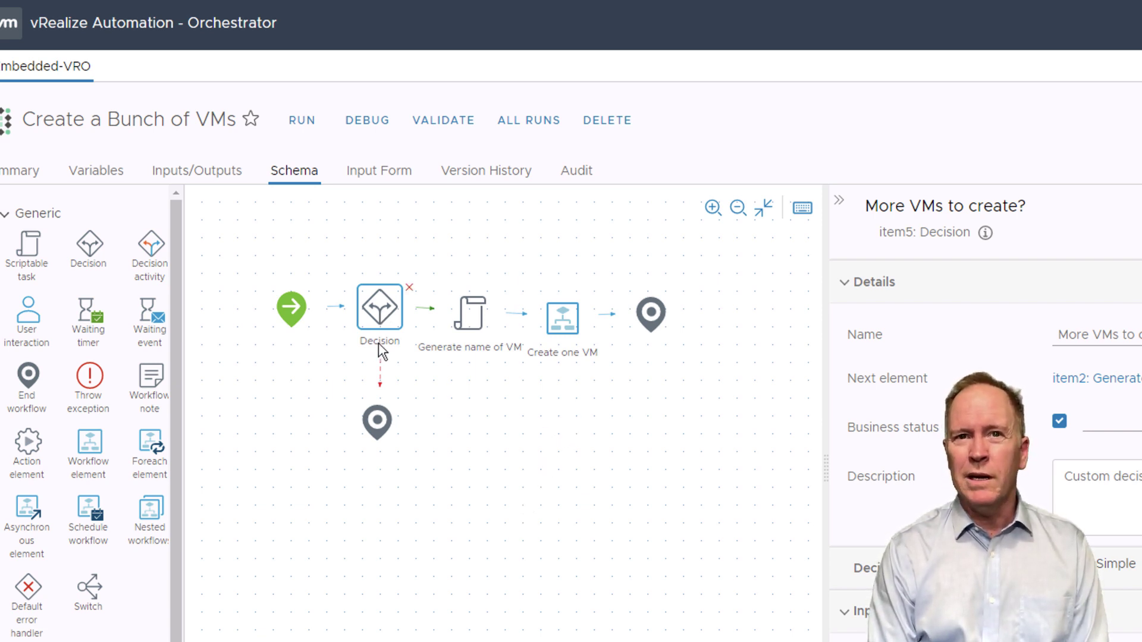
{"action": "left_click", "coordinate": [1120, 334]}
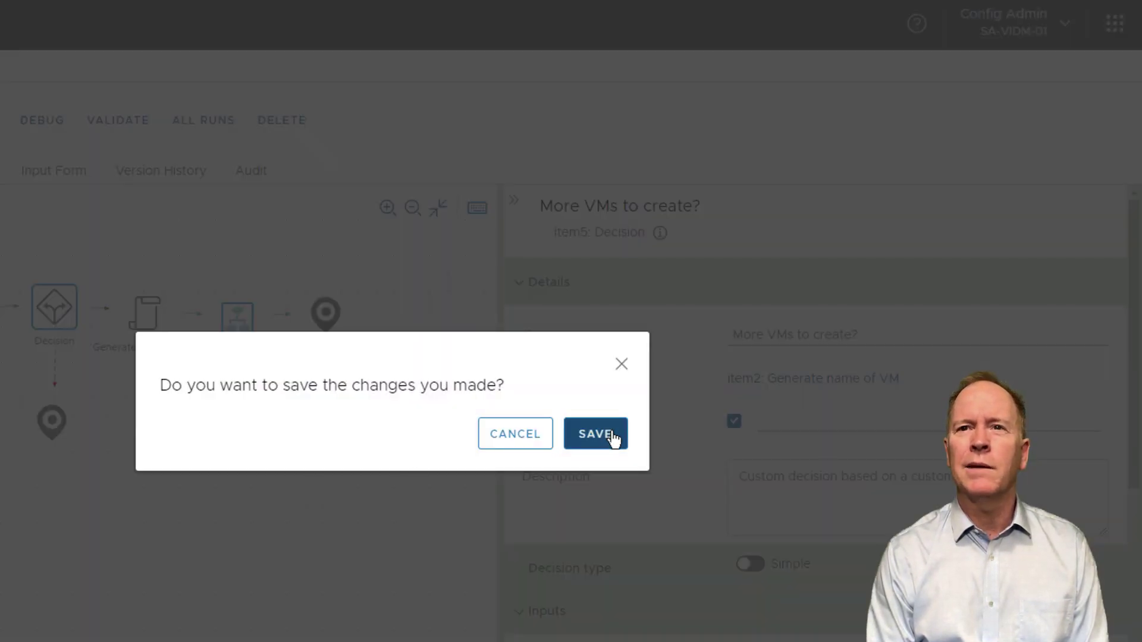
{"action": "left_click", "coordinate": [714, 437]}
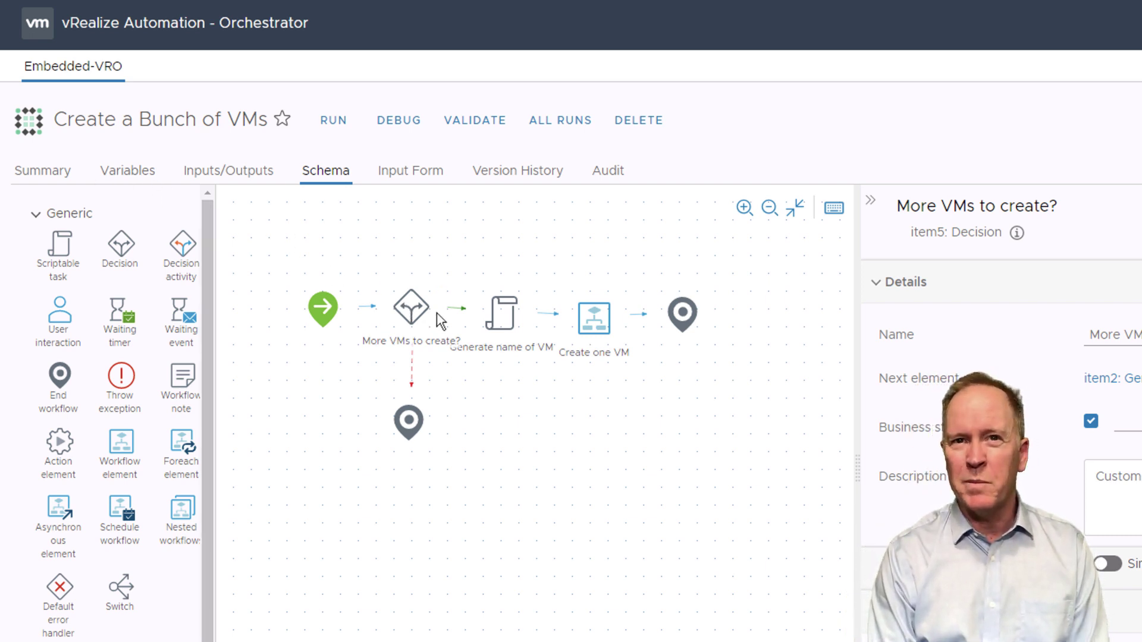
Step: Rearrange the true branch, placing Generate name of VM above the Decision's level and Create one VM beneath it
{"action": "mouse_move", "coordinate": [598, 332]}
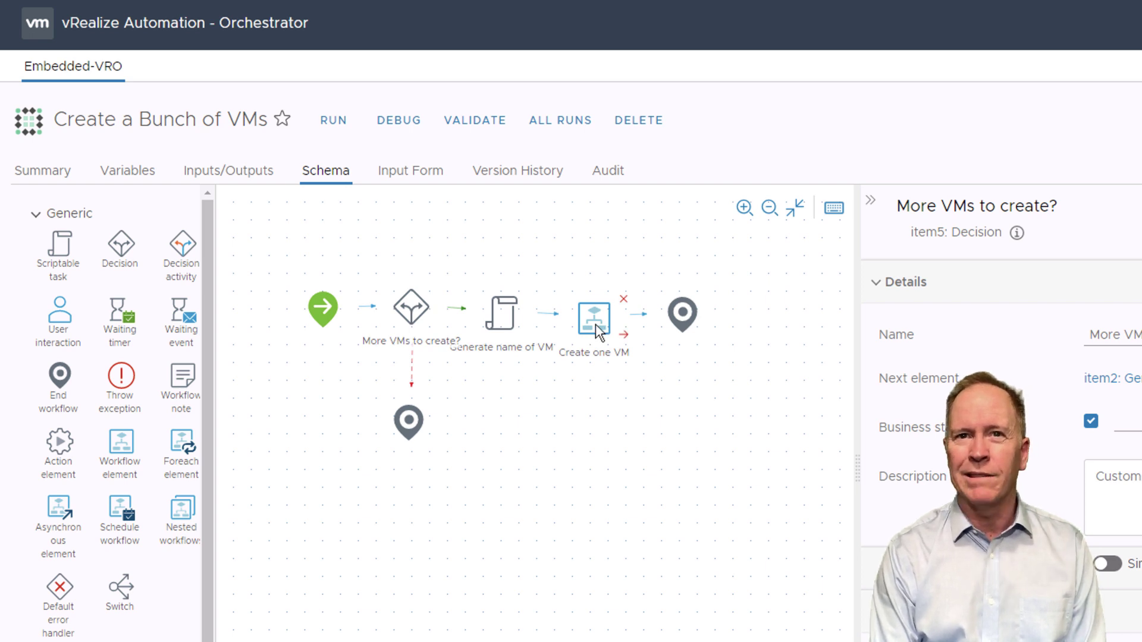
{"action": "left_click_drag", "start_coordinate": [502, 320], "coordinate": [508, 246]}
{"action": "left_click_drag", "start_coordinate": [598, 329], "coordinate": [534, 382]}
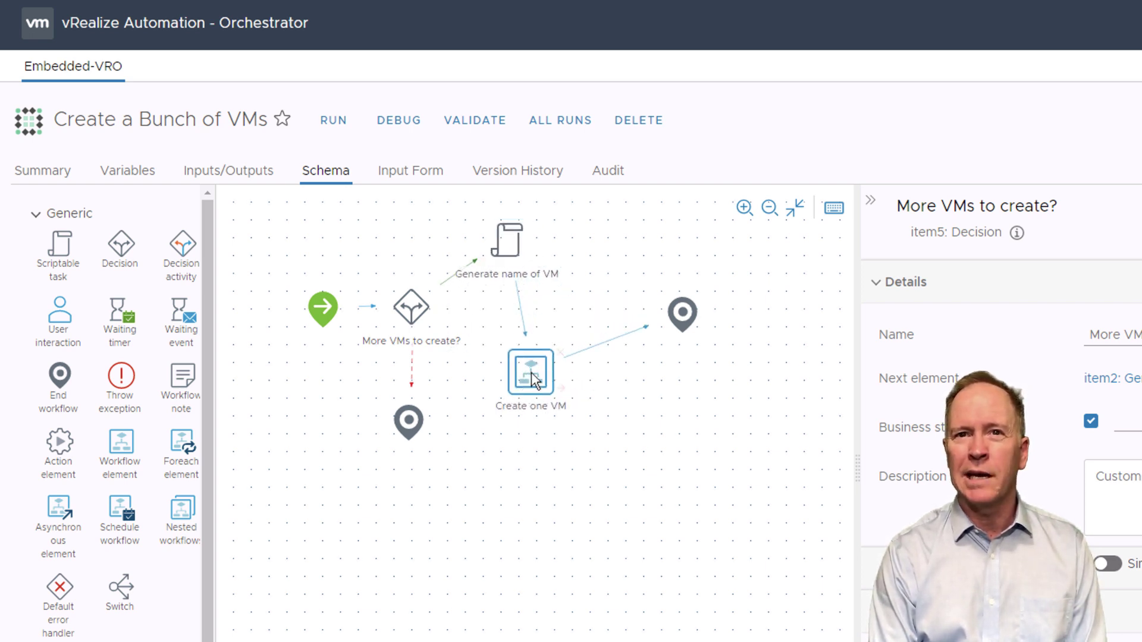
Step: Delete the end element following Create one VM and connect Create one VM back to the "More VMs to create?" Decision
{"action": "left_click_drag", "start_coordinate": [687, 311], "coordinate": [402, 301]}
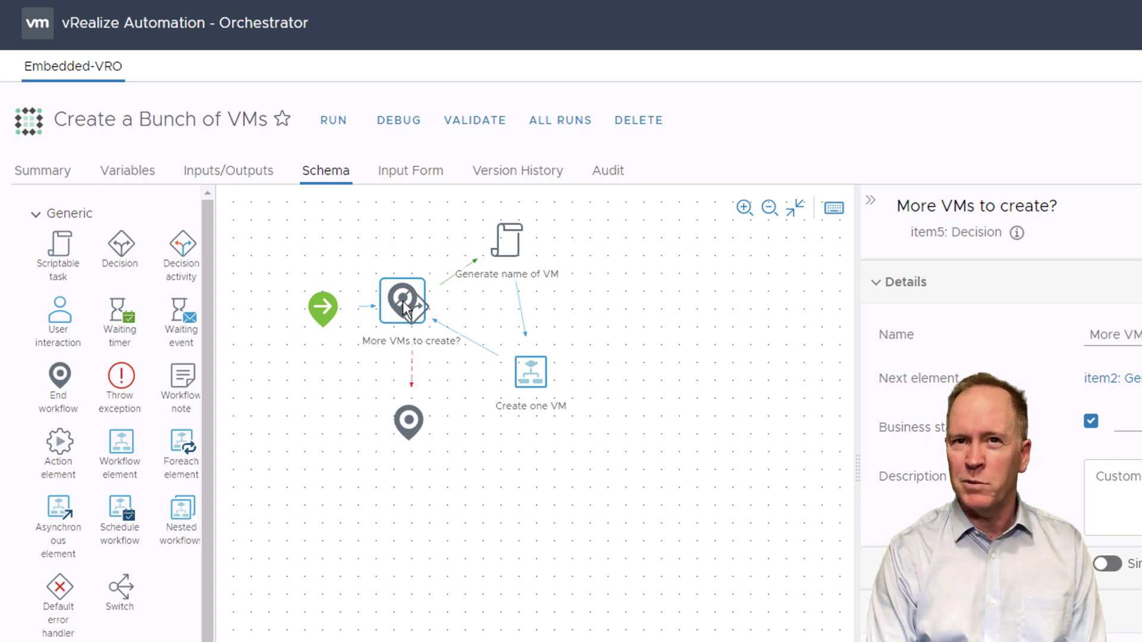
{"action": "left_click_drag", "start_coordinate": [404, 301], "coordinate": [501, 523]}
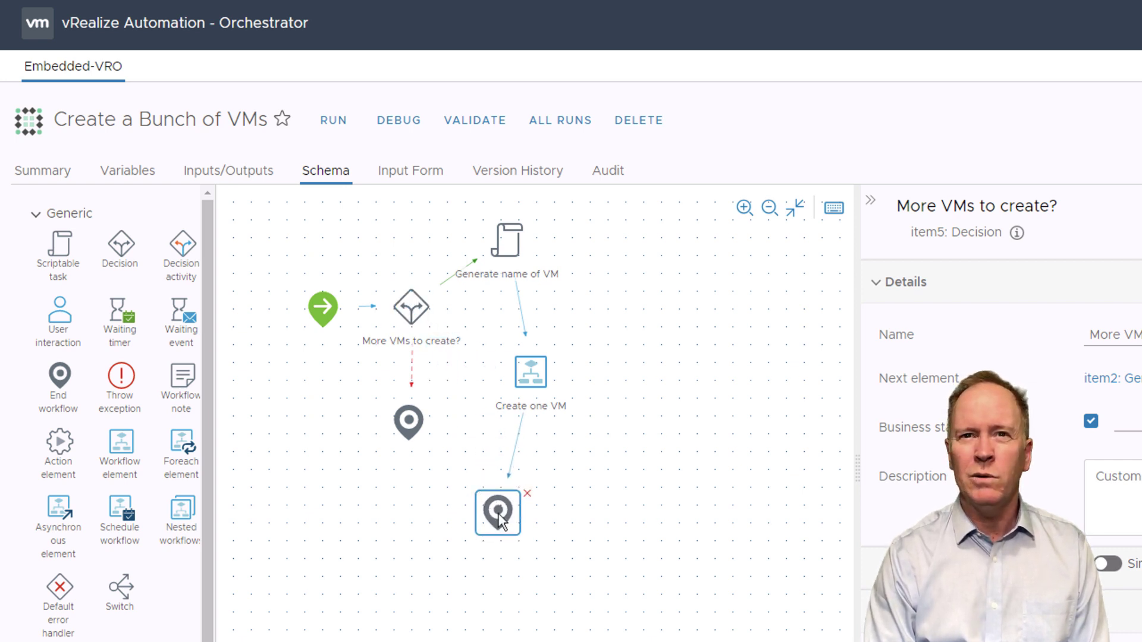
{"action": "left_click", "coordinate": [527, 501]}
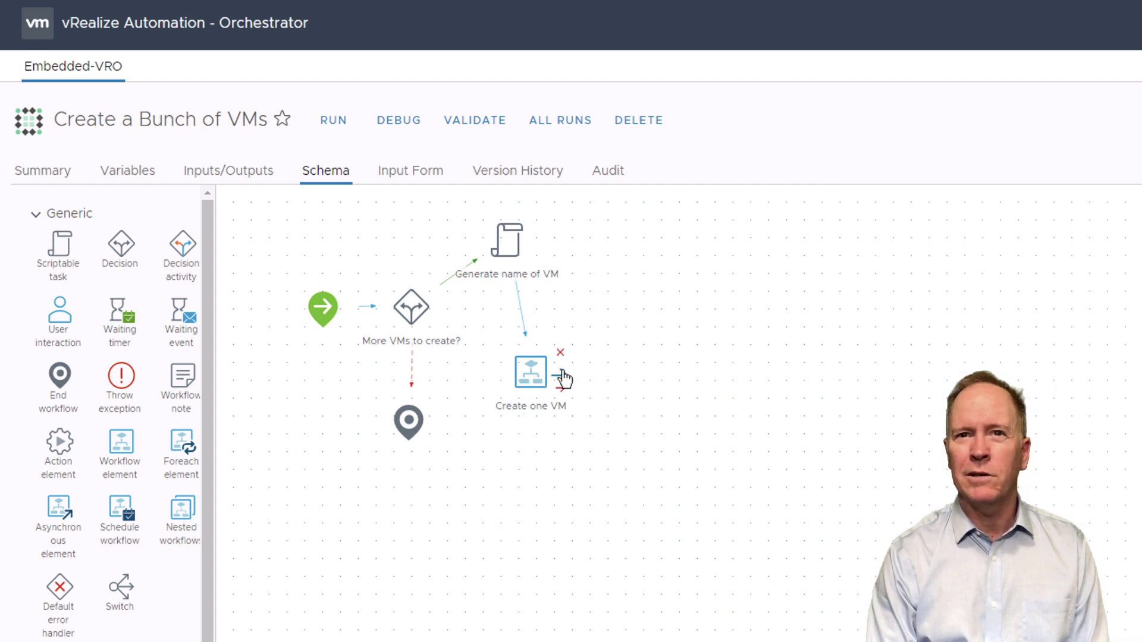
{"action": "left_click_drag", "start_coordinate": [563, 378], "coordinate": [415, 313]}
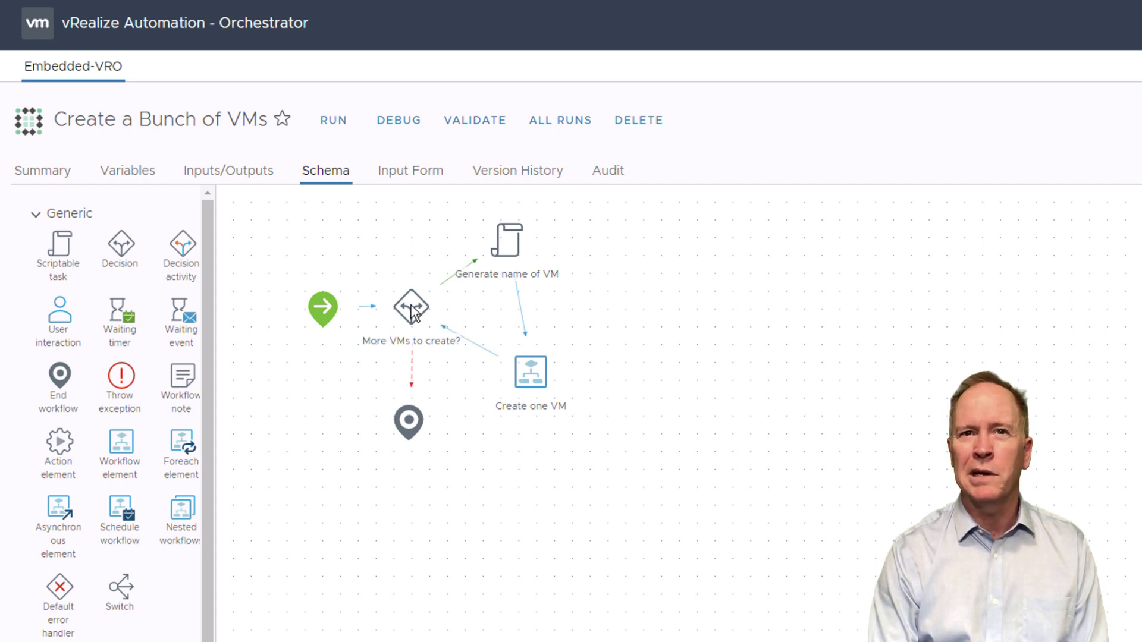
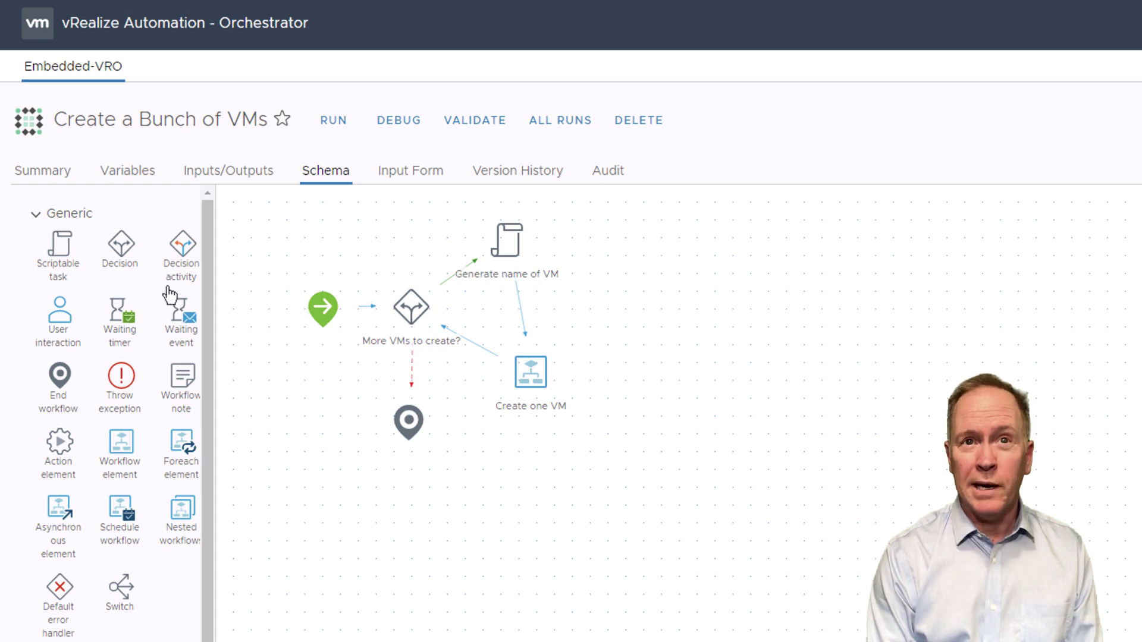
Step: Start a new variable for the Create a Bunch of VMs workflow
{"action": "left_click", "coordinate": [127, 172]}
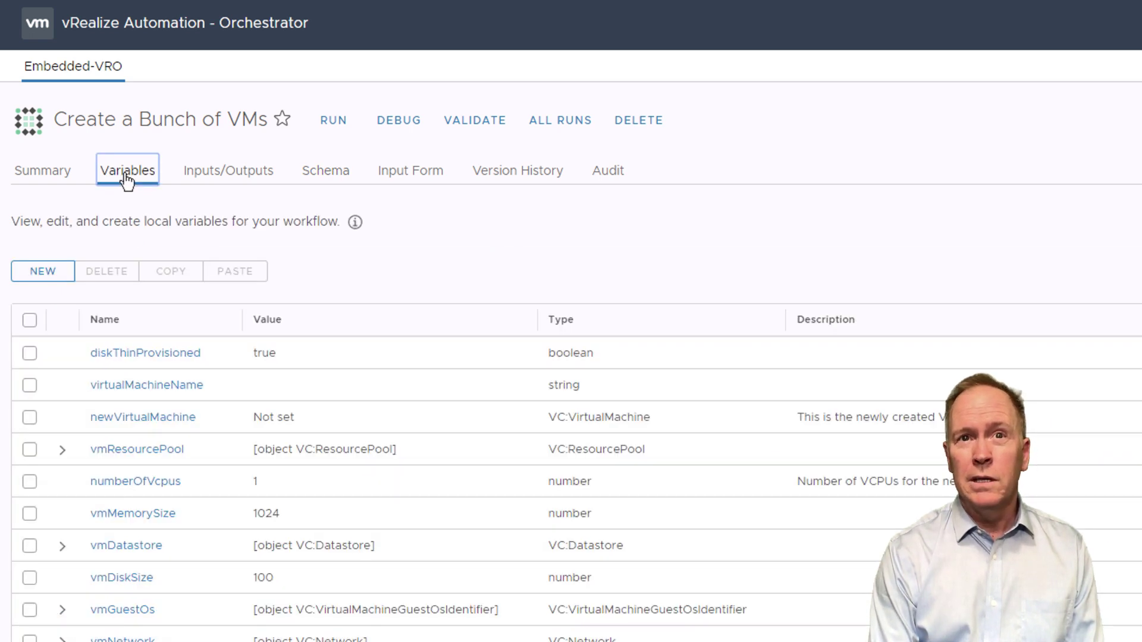
{"action": "left_click", "coordinate": [60, 275]}
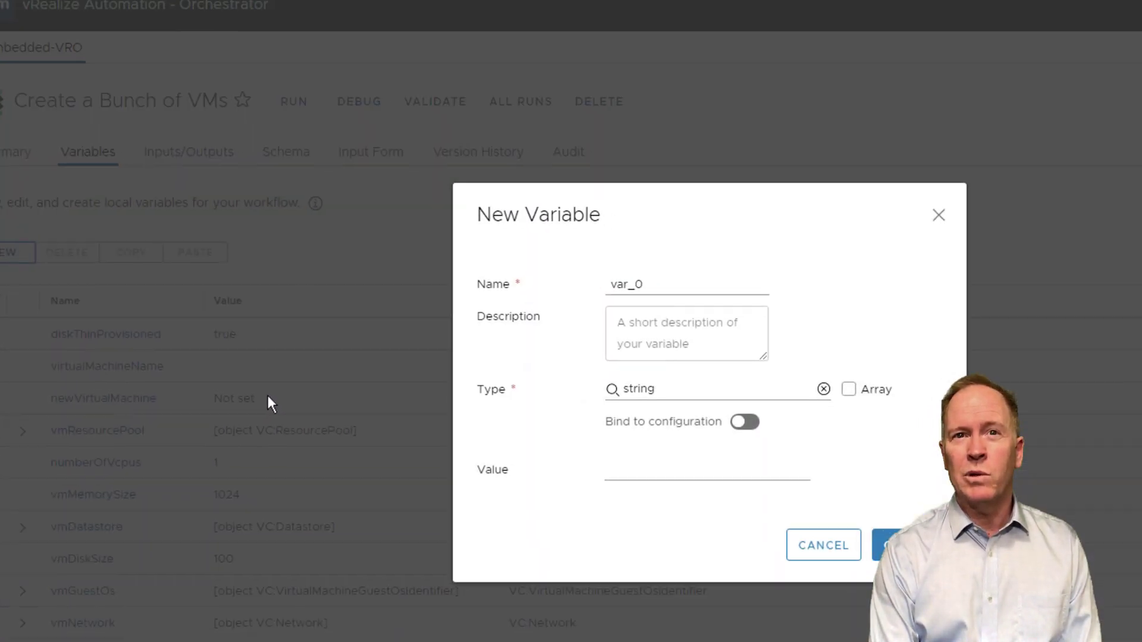
{"action": "left_click_drag", "start_coordinate": [520, 223], "coordinate": [426, 242]}
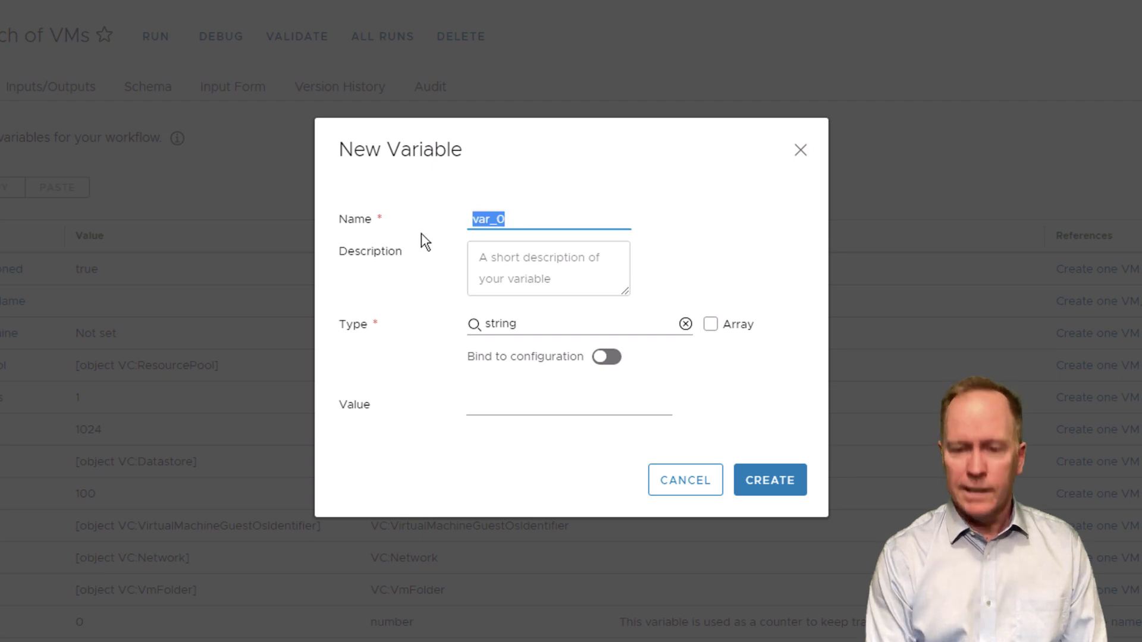
{"action": "type", "text": "numberOf"}
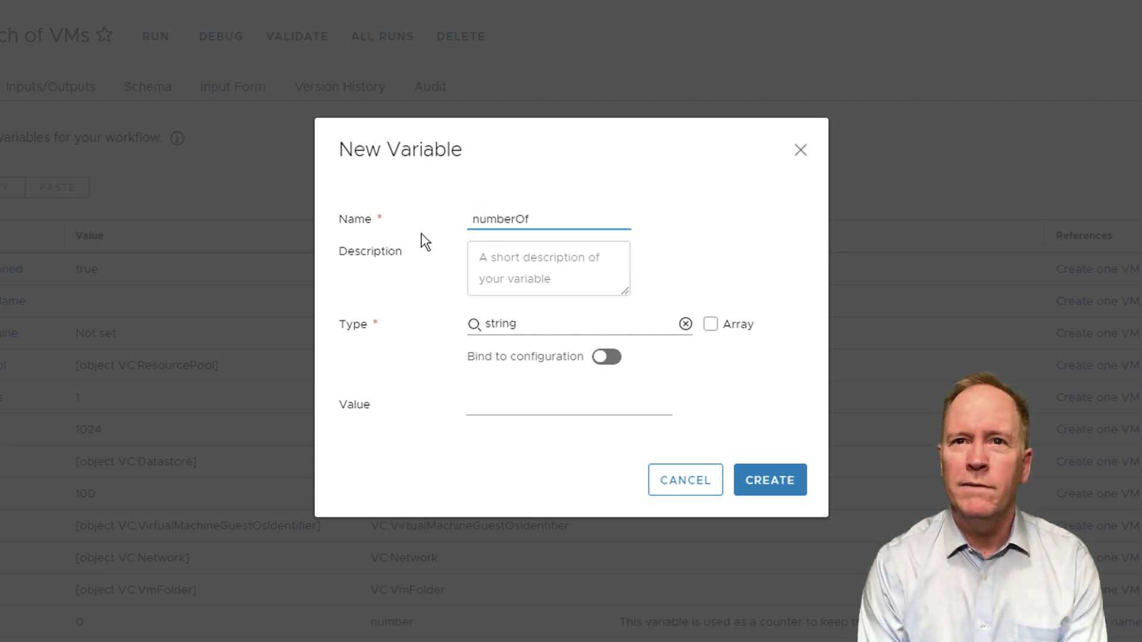
{"action": "type", "text": "VmsAlr"}
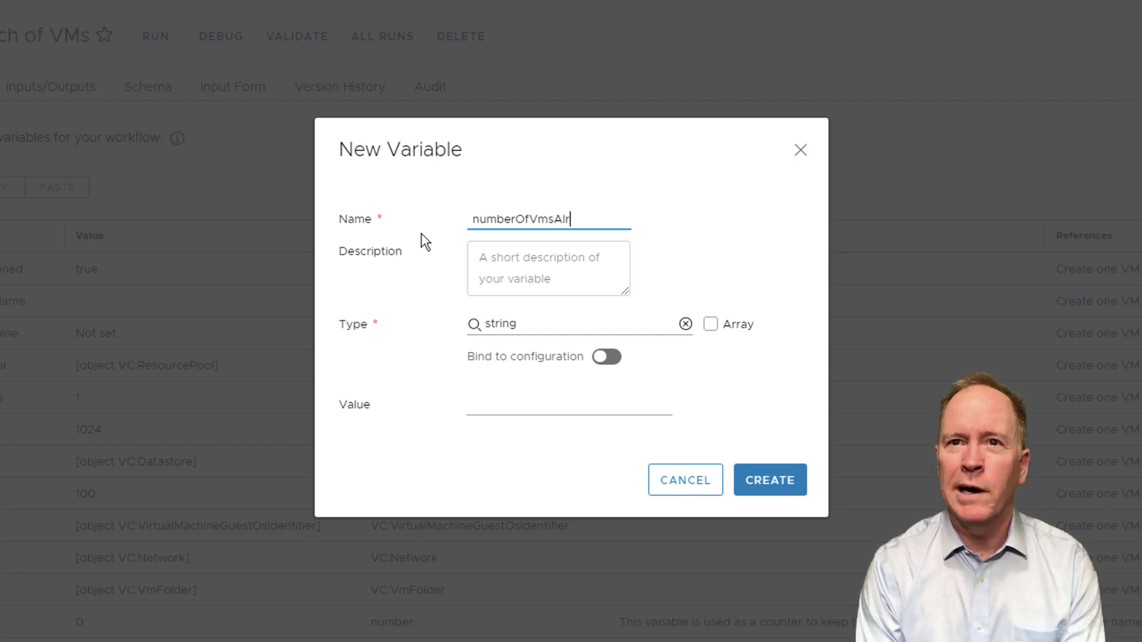
{"action": "type", "text": "eadyCreated"}
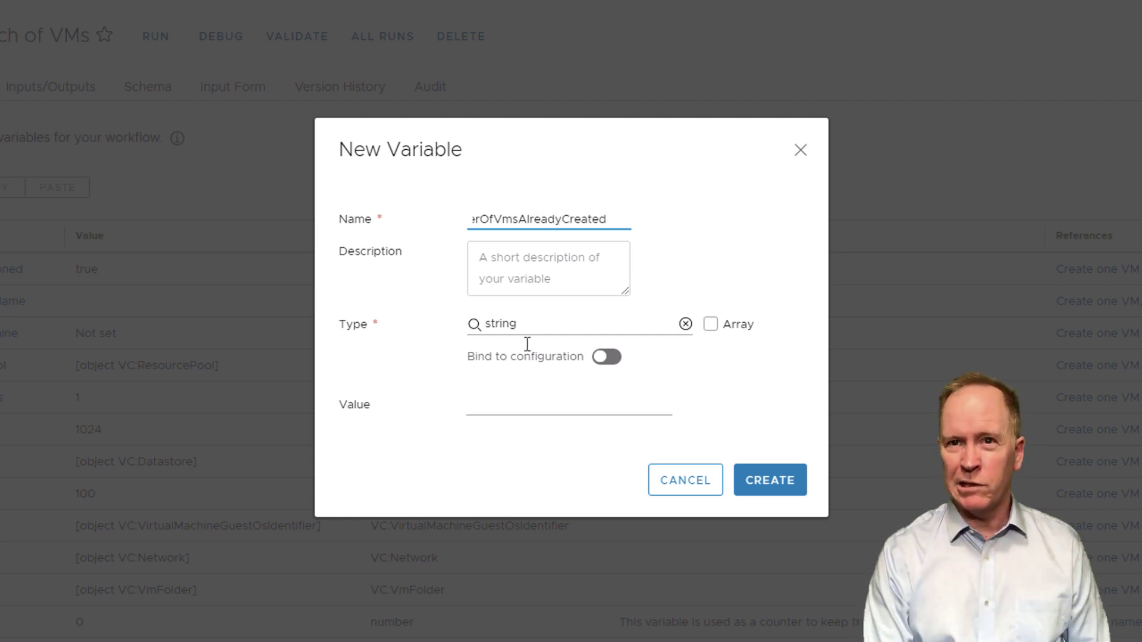
{"action": "left_click", "coordinate": [525, 407]}
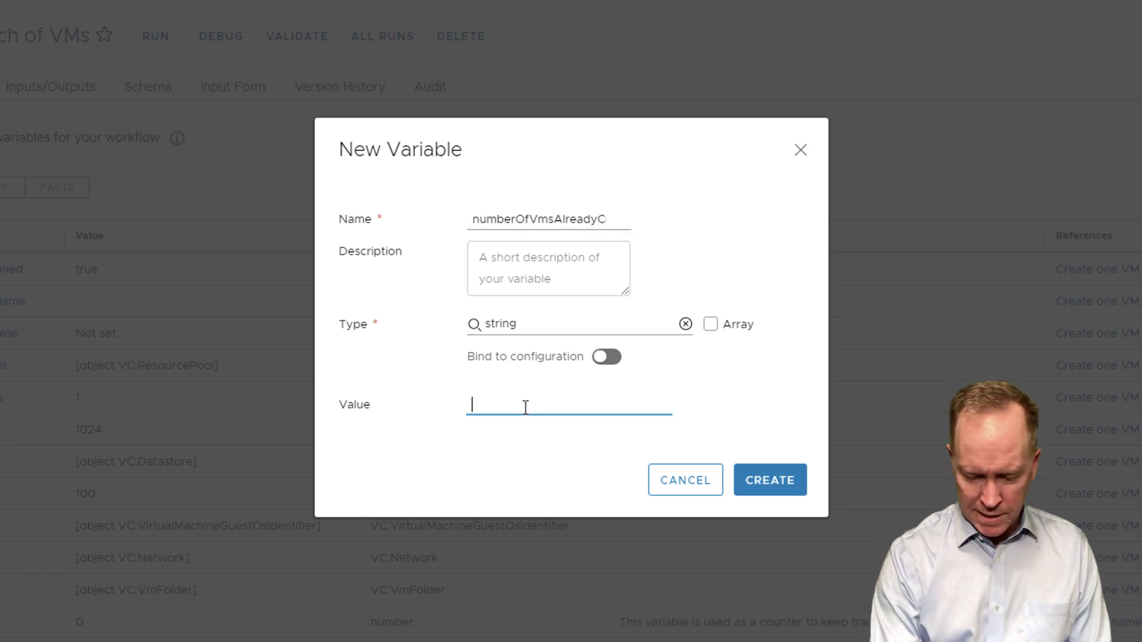
{"action": "left_click", "coordinate": [616, 217]}
{"action": "key", "text": "ctrl+a"}
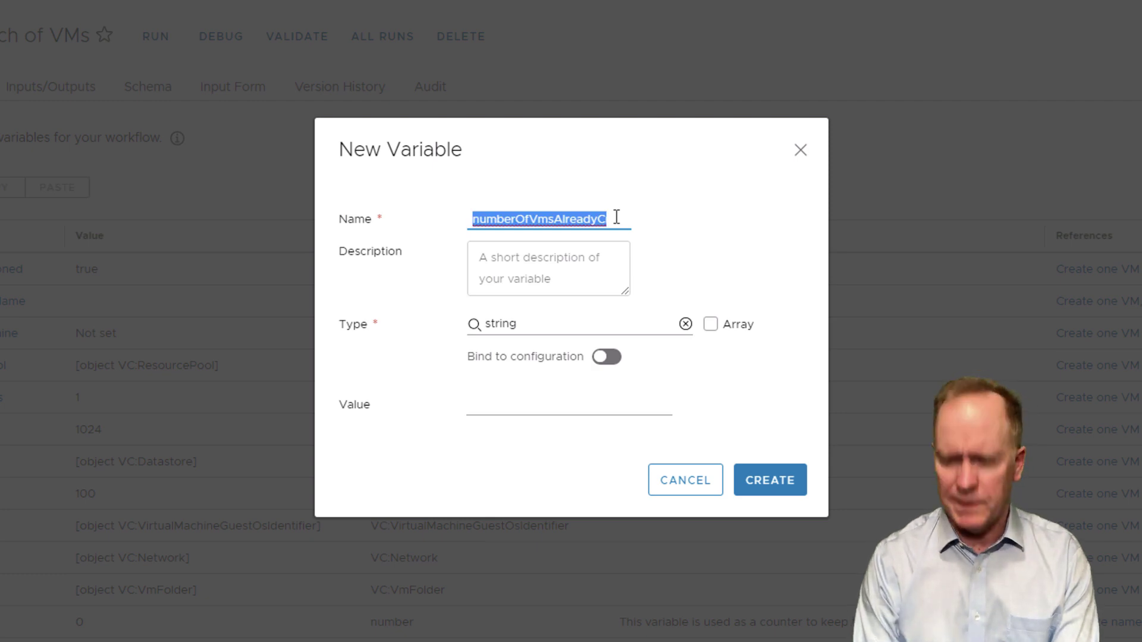
{"action": "key", "text": "BackSpace"}
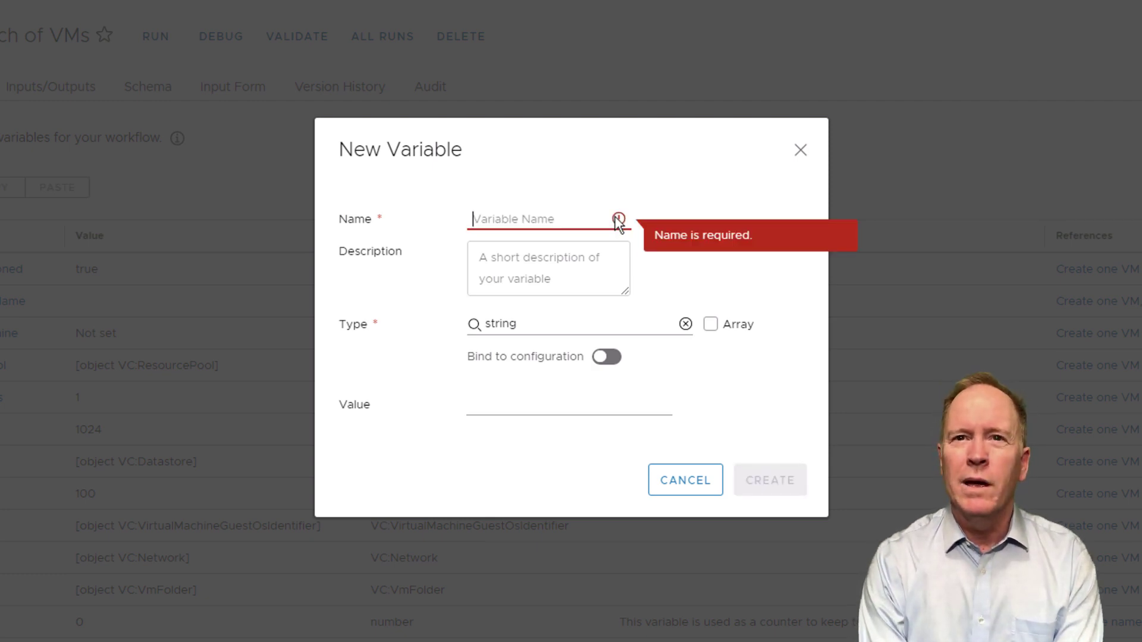
Step: Name the new variable numberOfVmsToCreate
{"action": "type", "text": "num"}
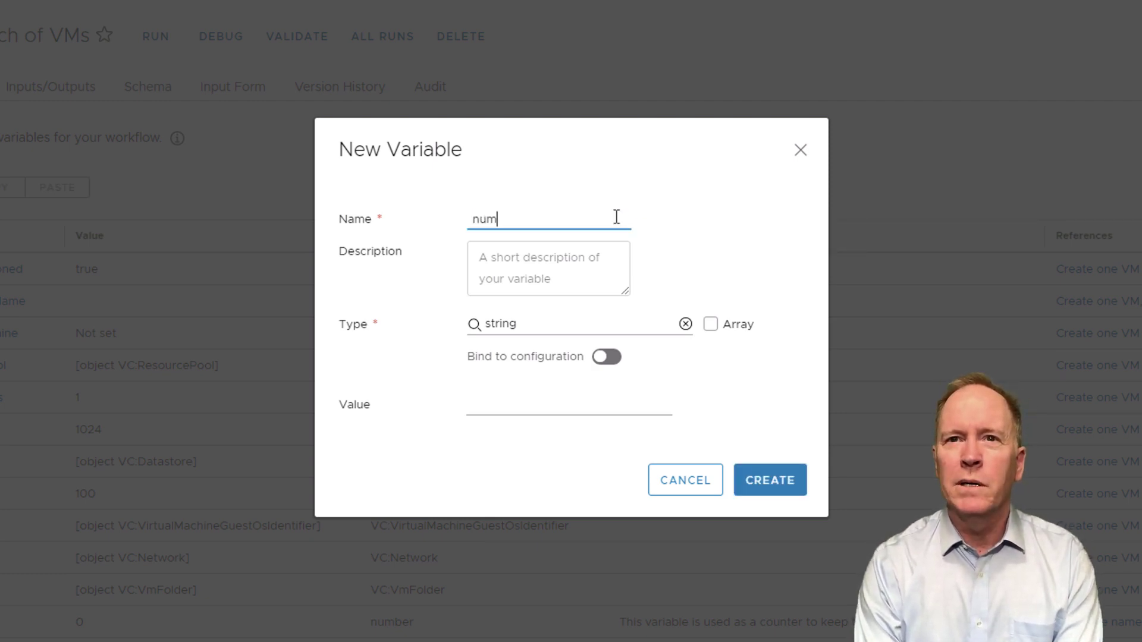
{"action": "type", "text": "berOfV"}
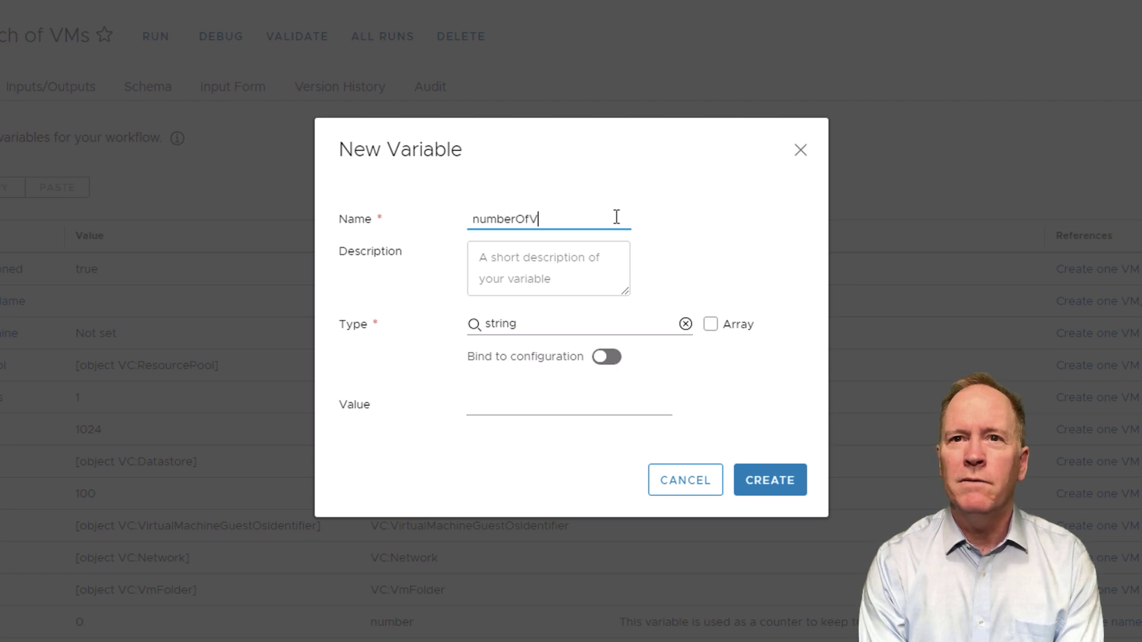
{"action": "type", "text": "msToCreate"}
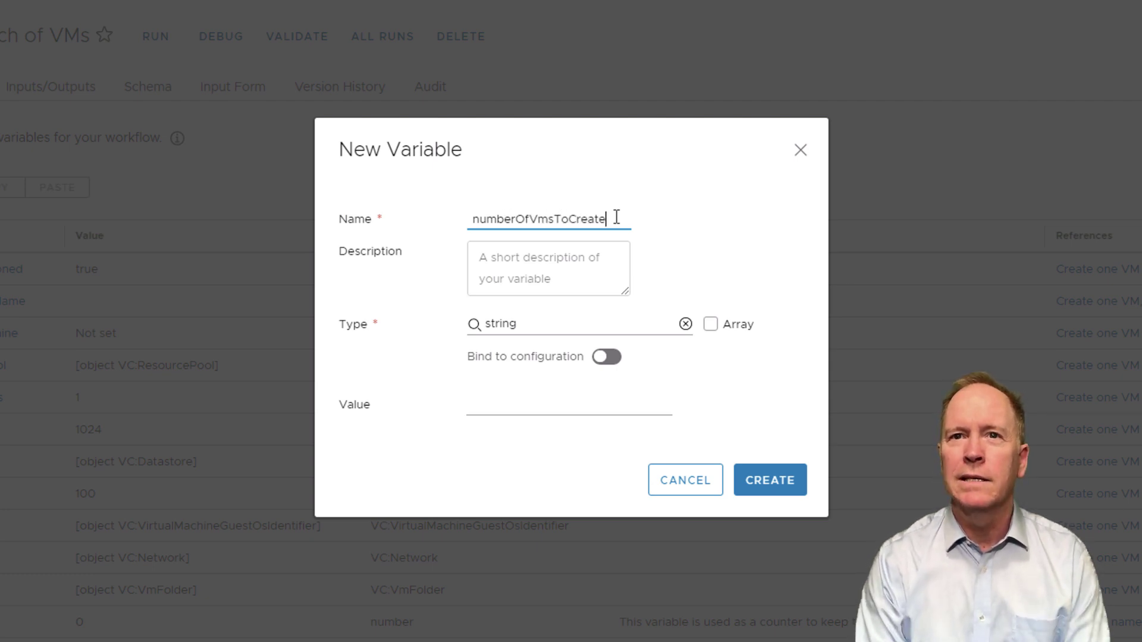
{"action": "left_click", "coordinate": [646, 266]}
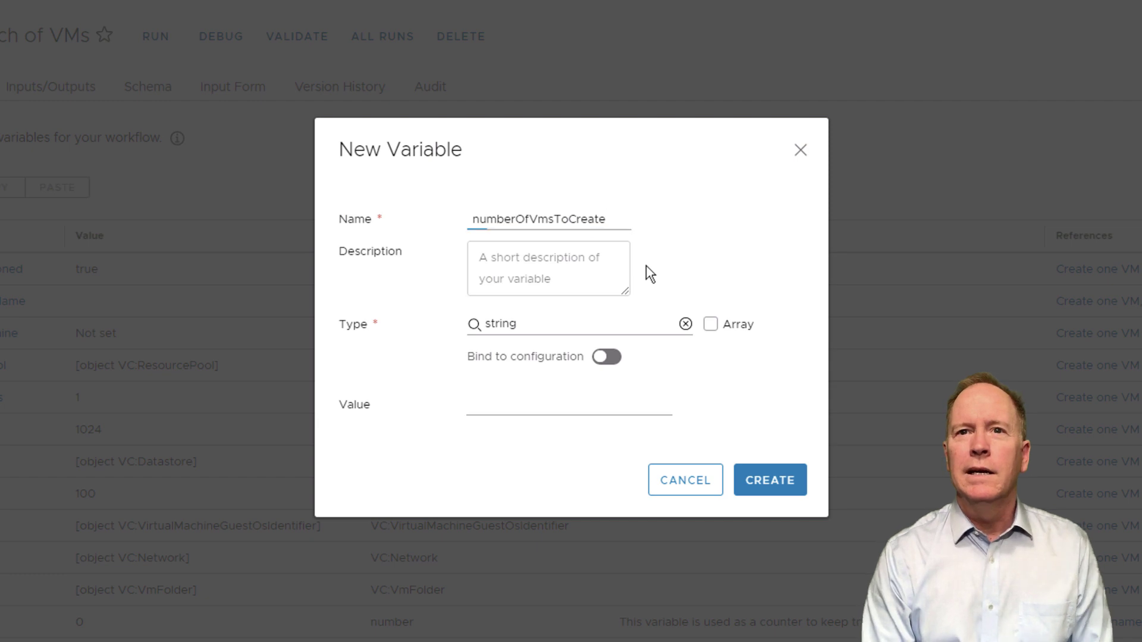
{"action": "left_click", "coordinate": [555, 429]}
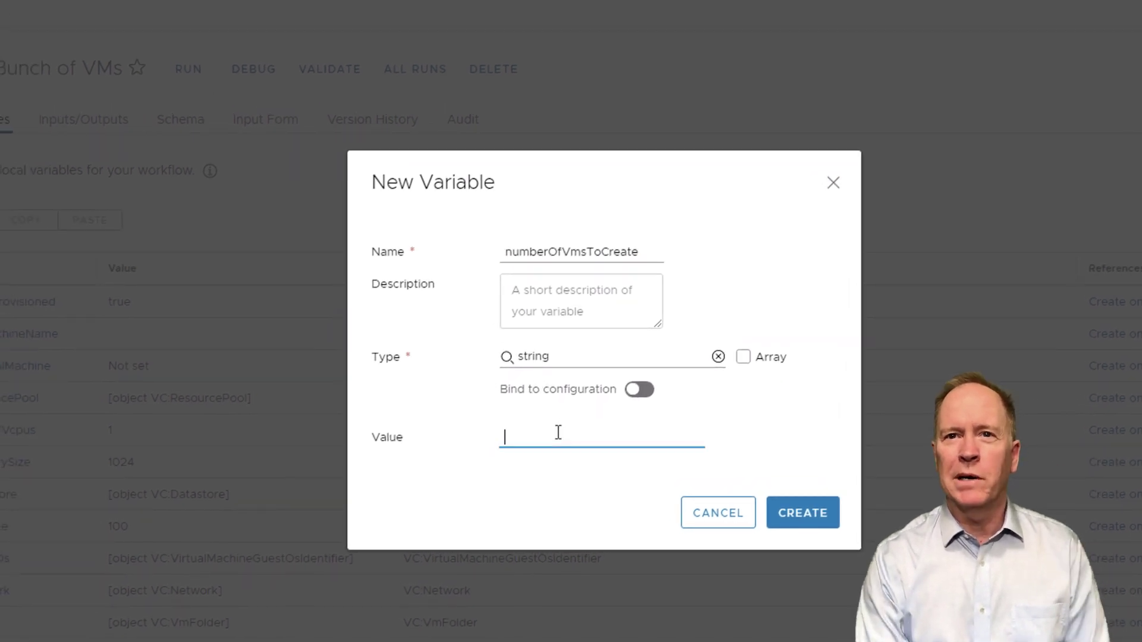
Step: Try to change the type of the new numberOfVmsToCreate variable to number
{"action": "left_click", "coordinate": [566, 357]}
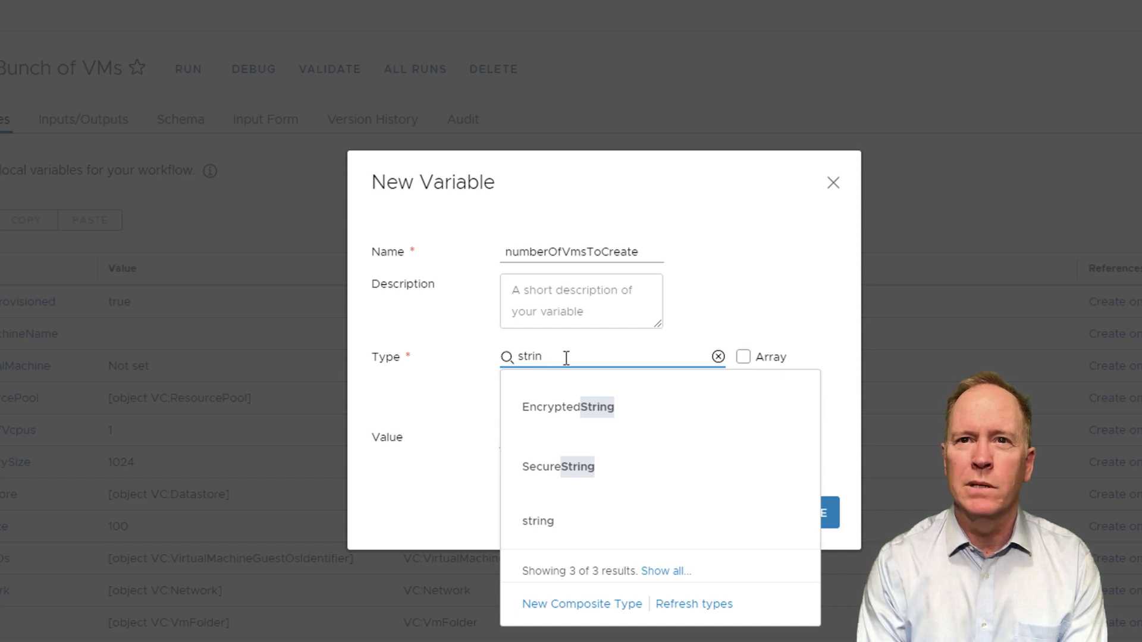
{"action": "left_click", "coordinate": [718, 356]}
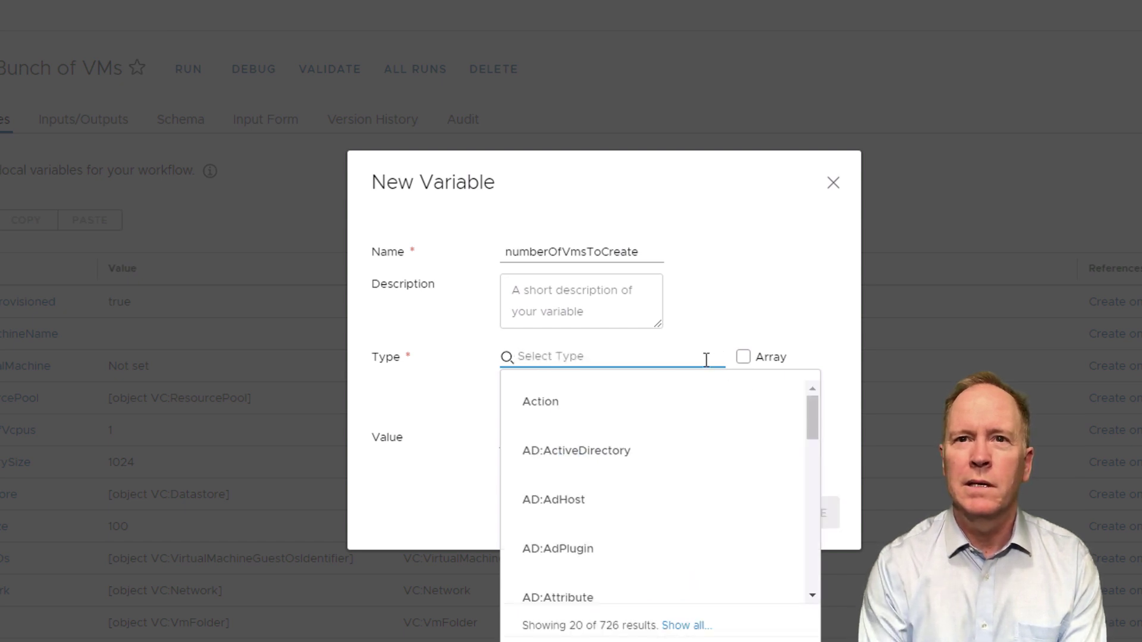
{"action": "type", "text": "number"}
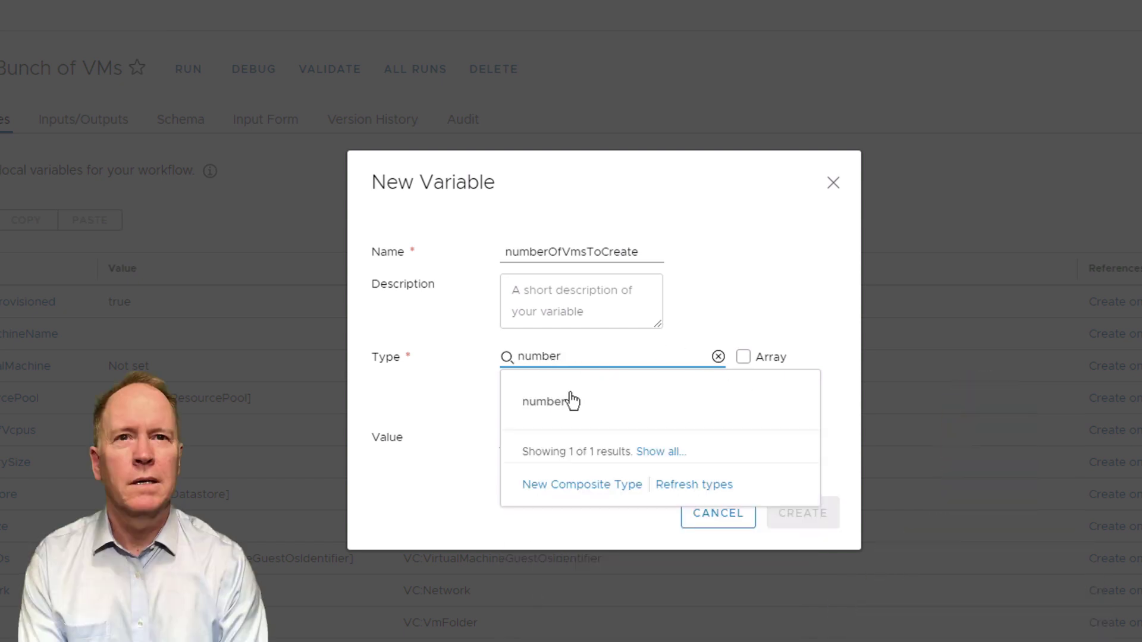
Step: Set the value of numberOfVmsToCreate to 3 and create the variable
{"action": "left_click", "coordinate": [583, 436]}
{"action": "type", "text": "1000"}
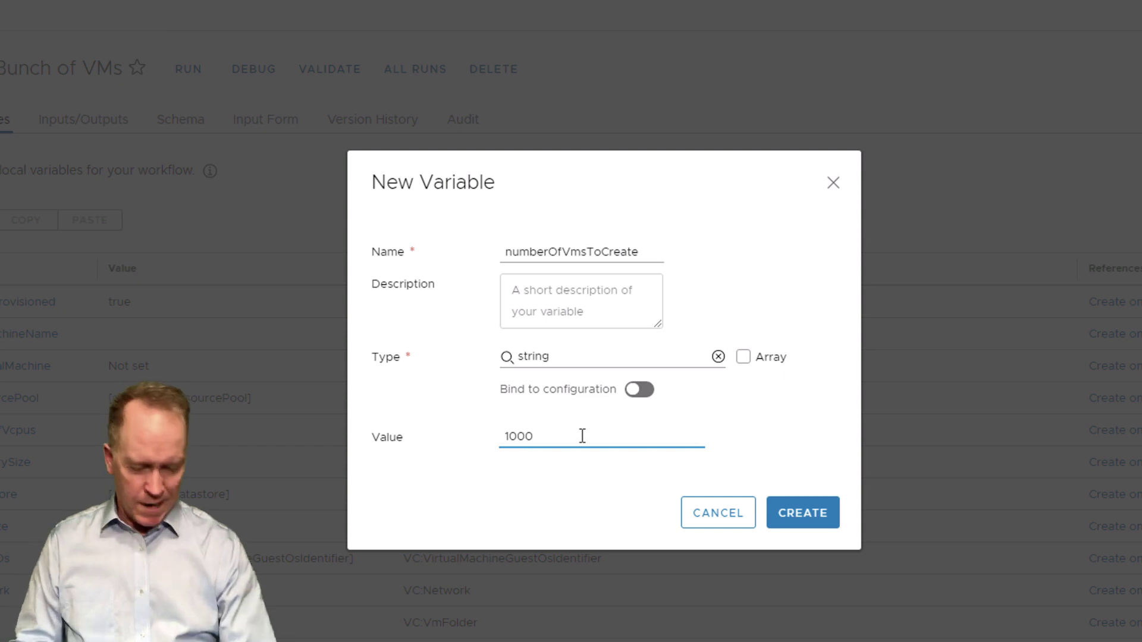
{"action": "key", "text": "BackSpace"}
{"action": "key", "text": "BackSpace"}
{"action": "key", "text": "BackSpace"}
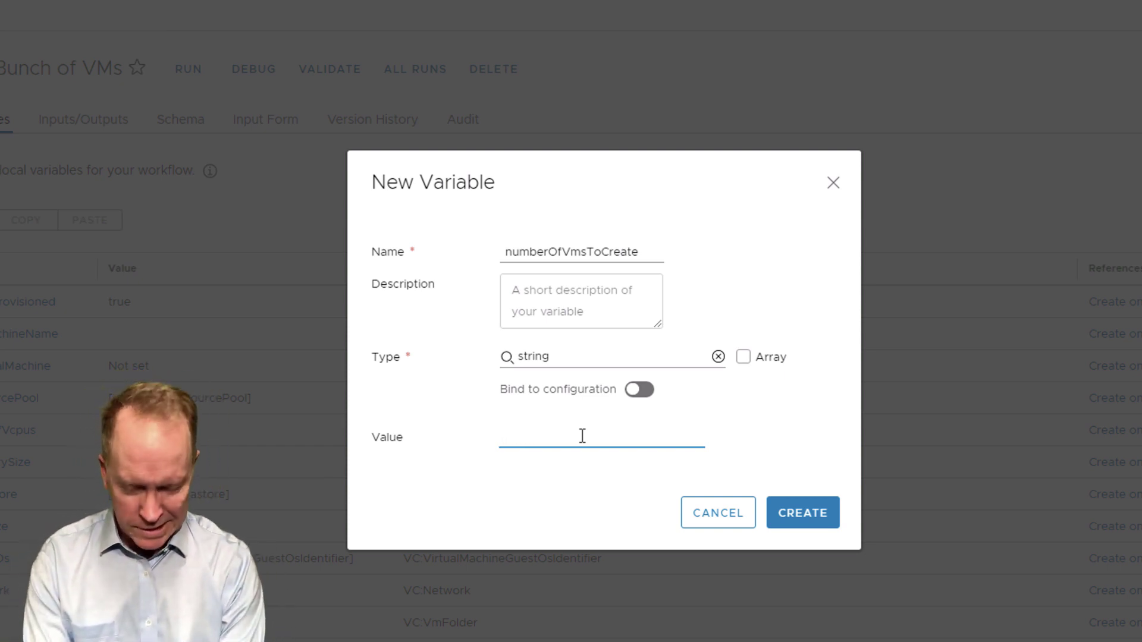
{"action": "type", "text": "3"}
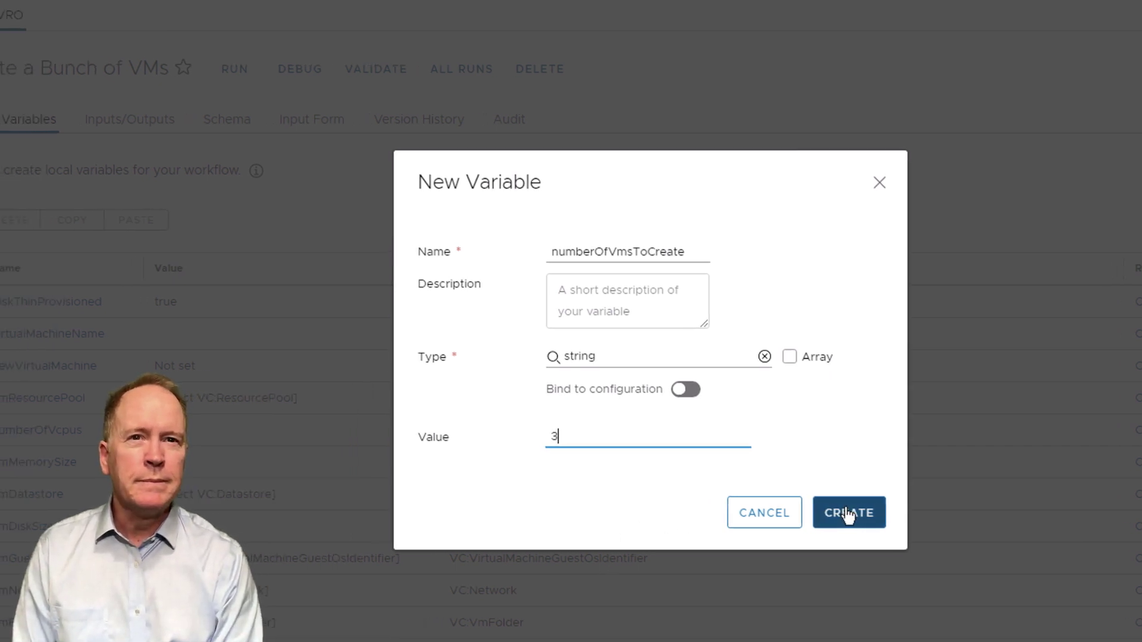
{"action": "left_click", "coordinate": [848, 516]}
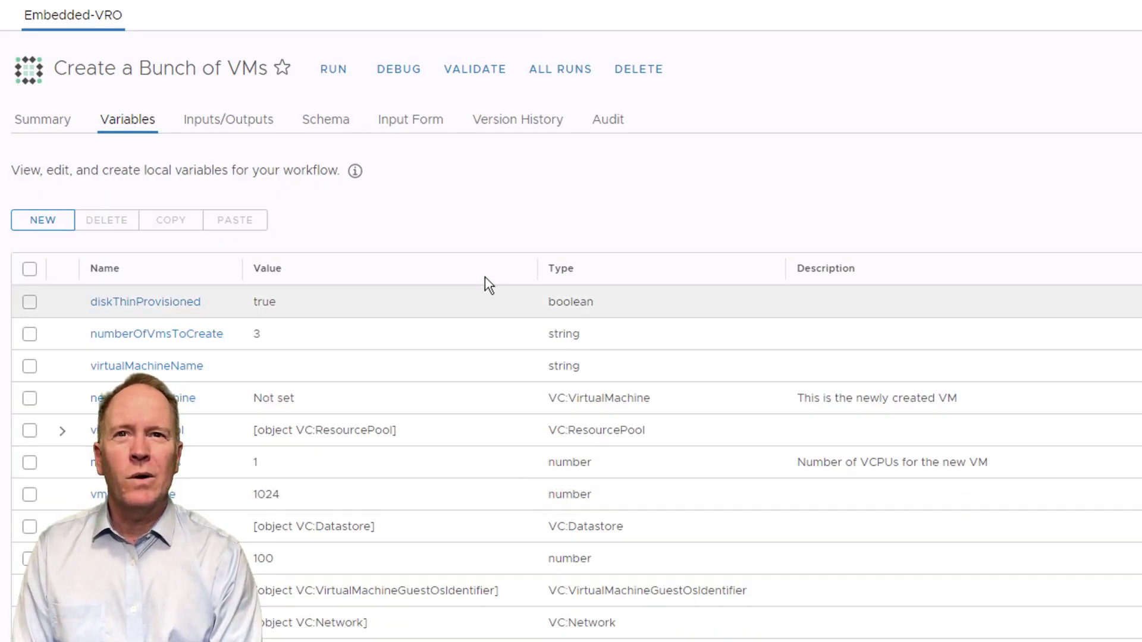
Step: Add the variables counter and numberOfVmsToCreate as inputs of the "More VMs to create?" Decision in the workflow schema
{"action": "left_click", "coordinate": [327, 123]}
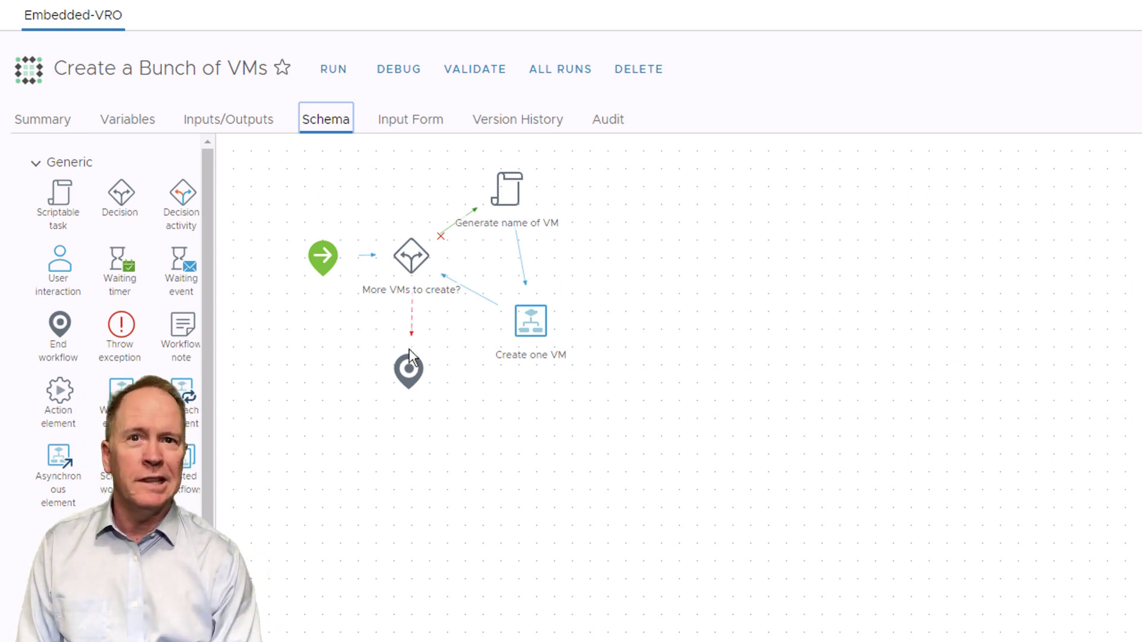
{"action": "left_click", "coordinate": [416, 266]}
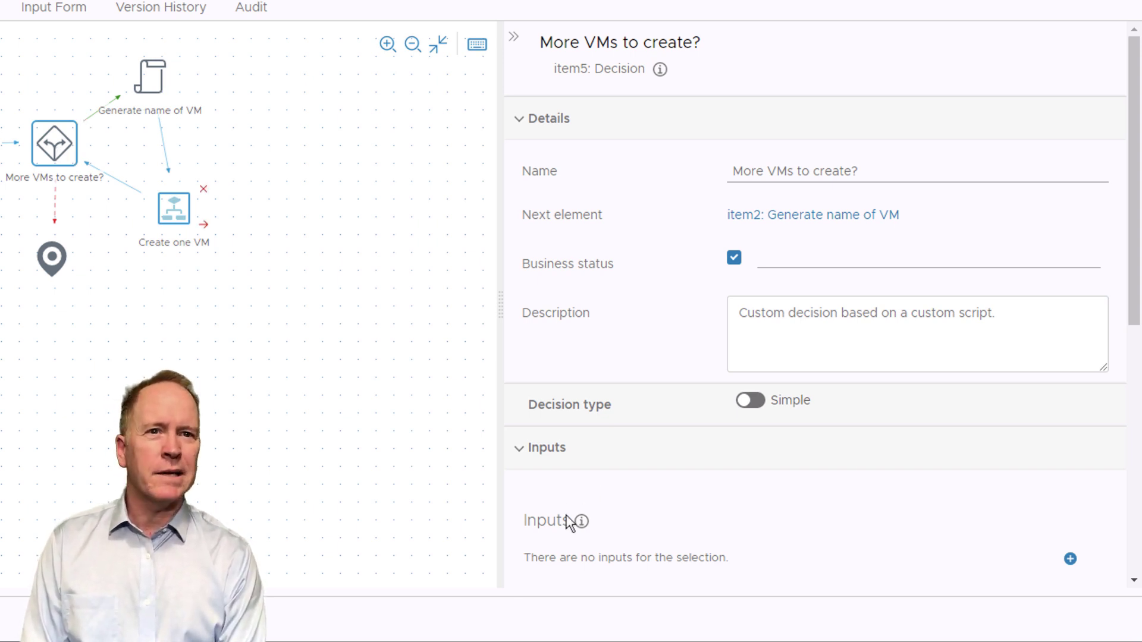
{"action": "left_click", "coordinate": [1070, 560]}
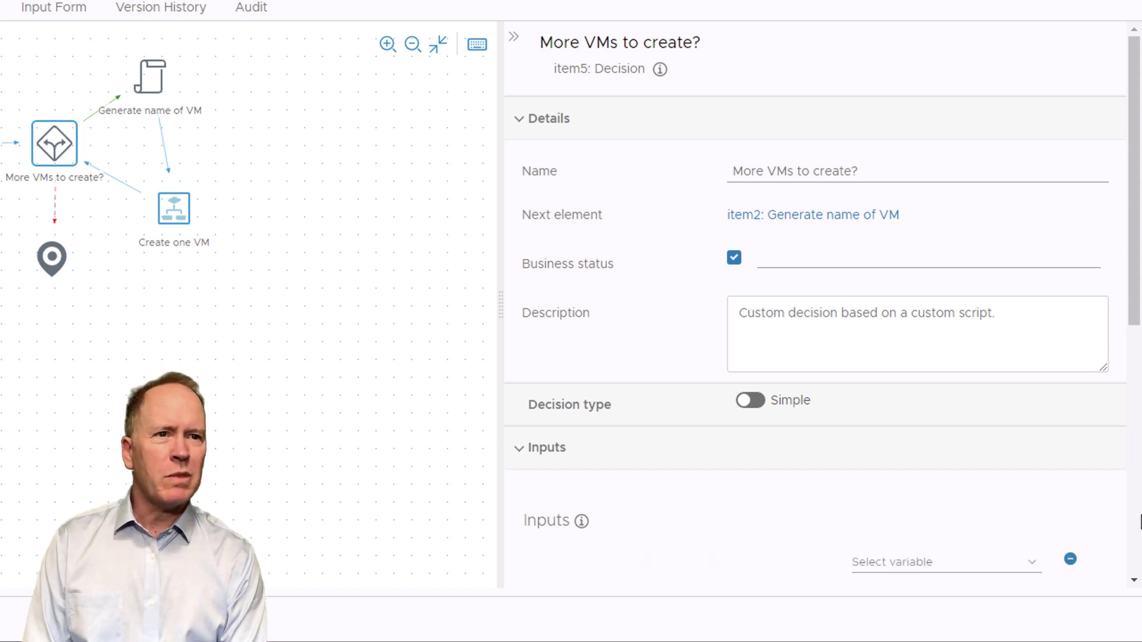
{"action": "left_click", "coordinate": [1139, 526]}
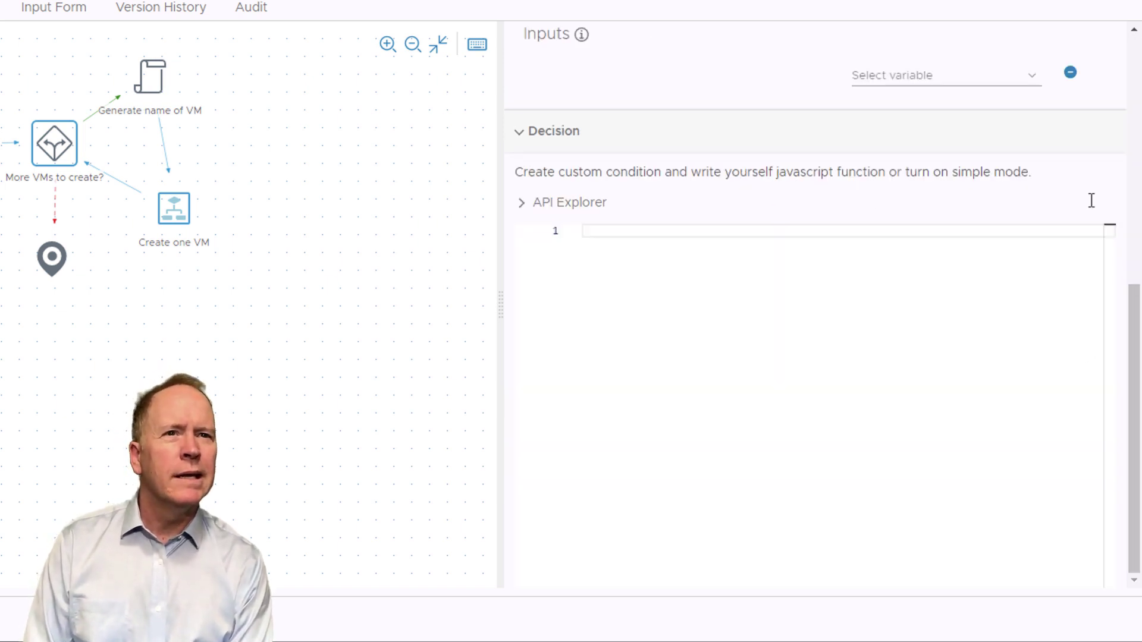
{"action": "left_click", "coordinate": [1029, 81]}
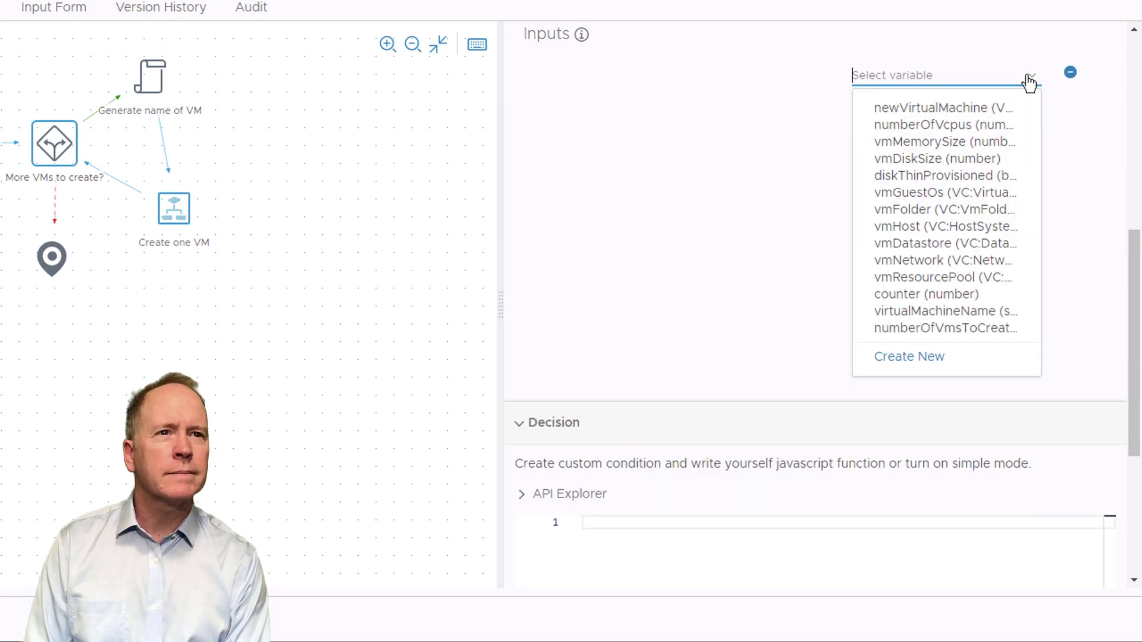
{"action": "left_click", "coordinate": [918, 295]}
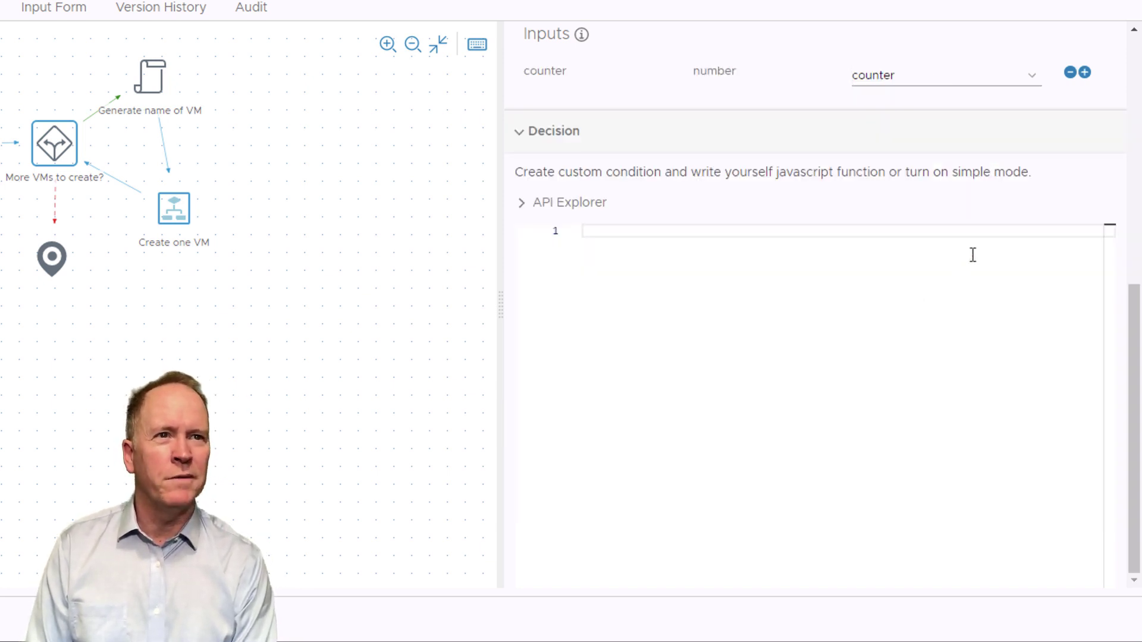
{"action": "left_click", "coordinate": [1088, 74]}
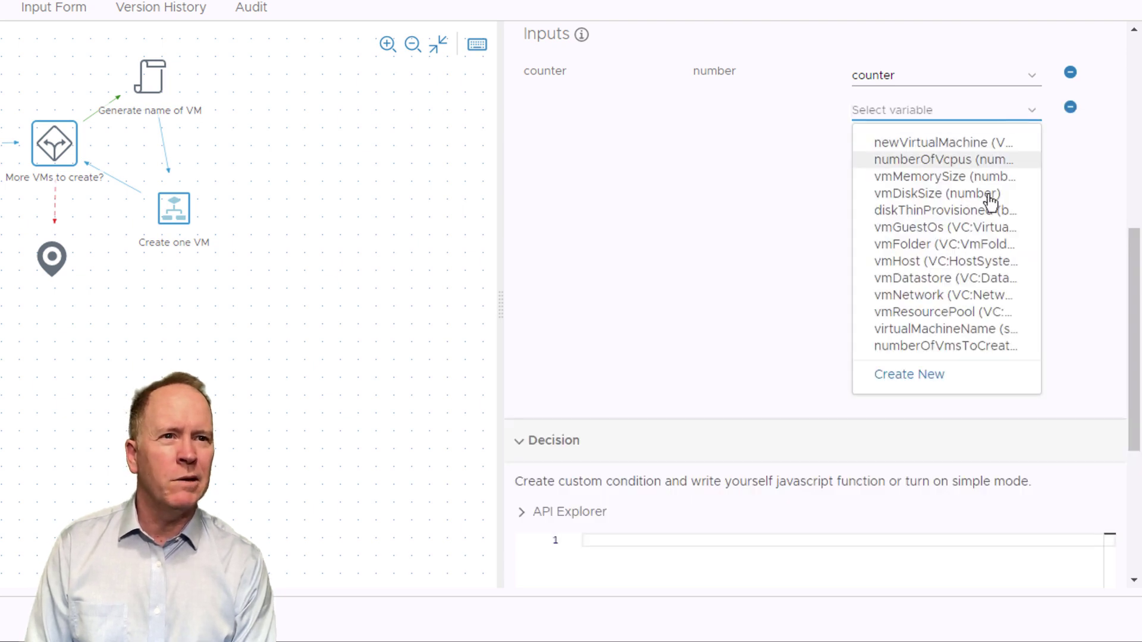
{"action": "left_click", "coordinate": [984, 351]}
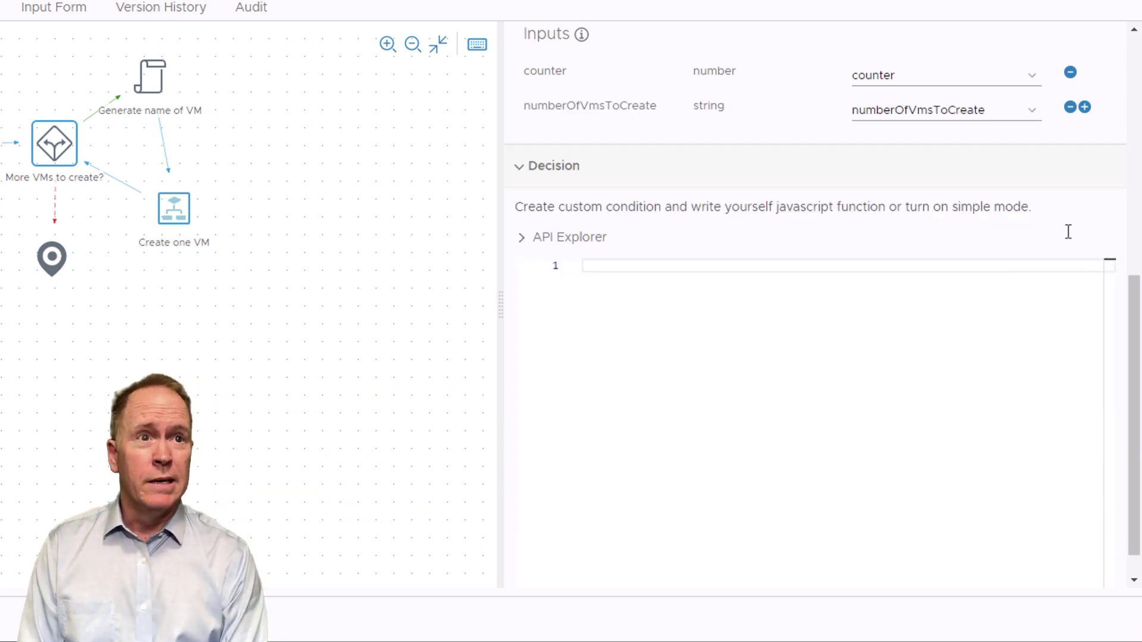
Step: Write an if (expr) { } else { } skeleton with empty branches in the Decision's custom script
{"action": "left_click", "coordinate": [1135, 155]}
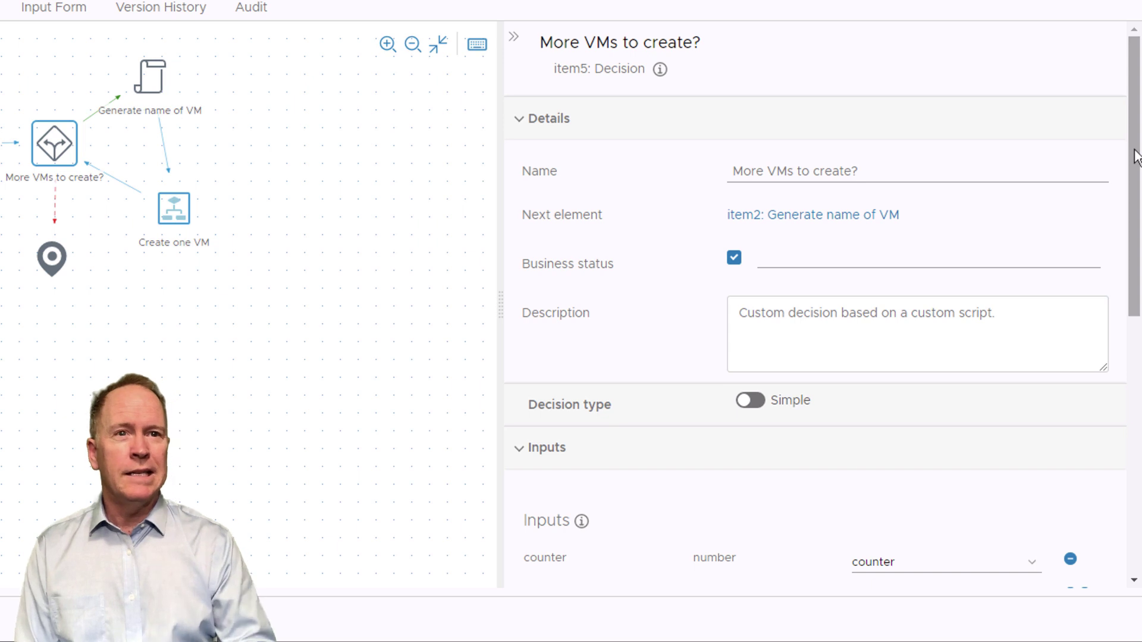
{"action": "left_click_drag", "start_coordinate": [1136, 156], "coordinate": [1136, 176]}
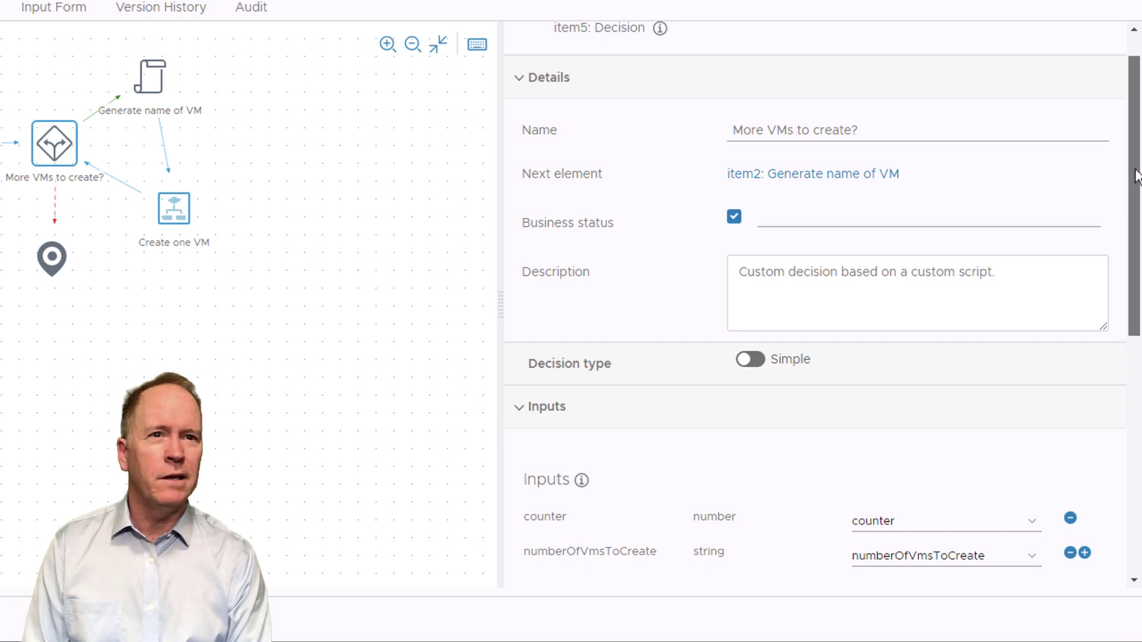
{"action": "left_click_drag", "start_coordinate": [1136, 175], "coordinate": [1140, 304]}
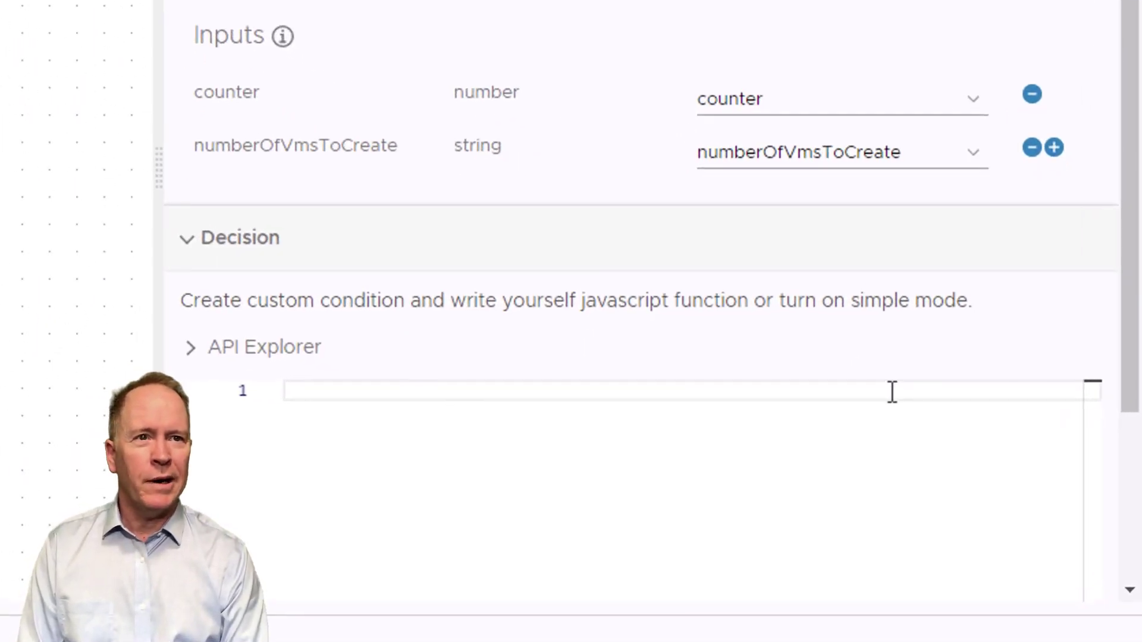
{"action": "left_click", "coordinate": [892, 392]}
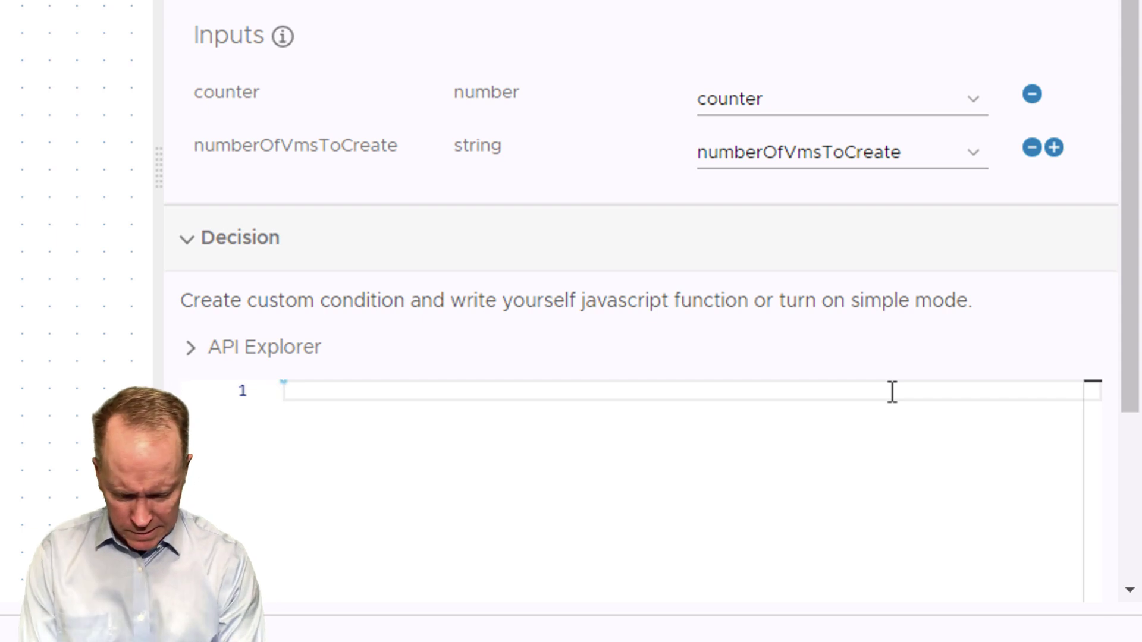
{"action": "type", "text": "if "}
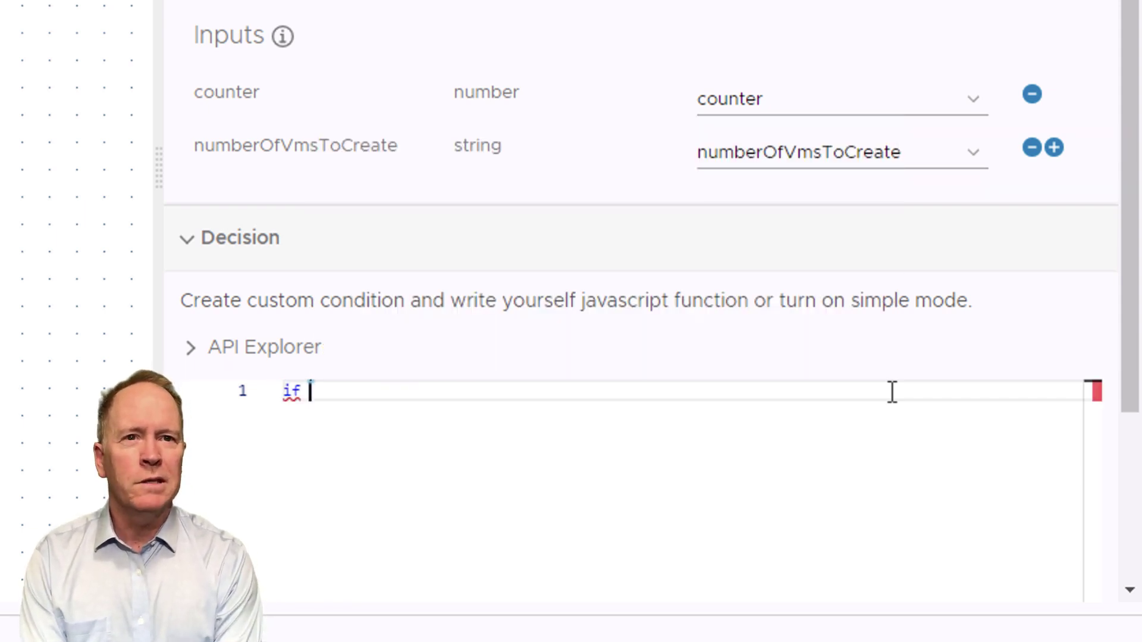
{"action": "type", "text": "()"}
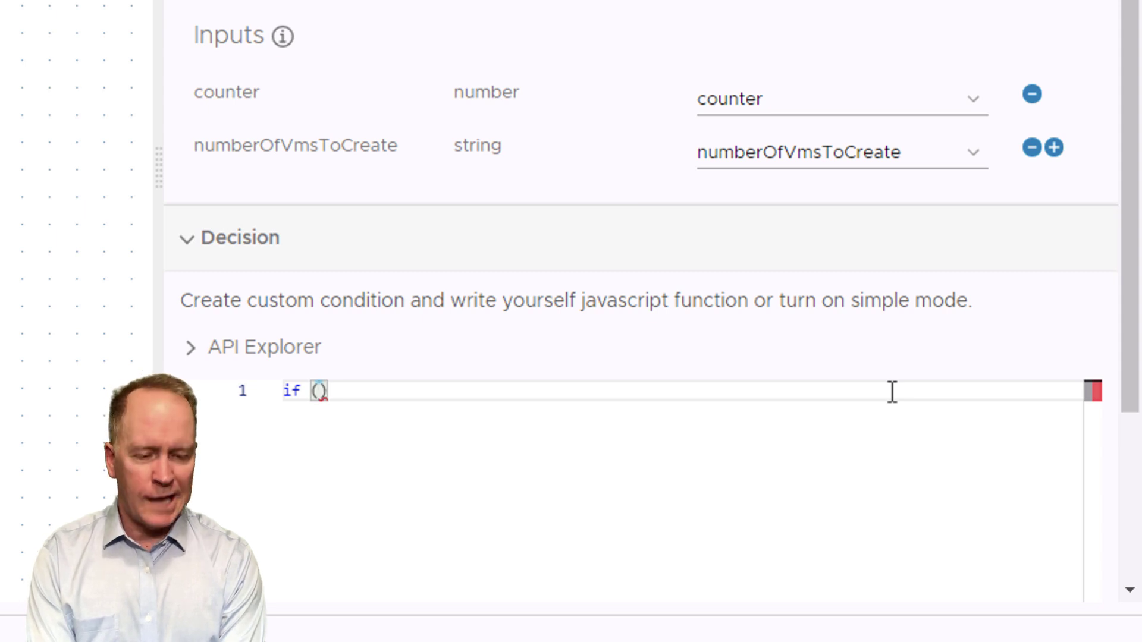
{"action": "type", "text": "expr"}
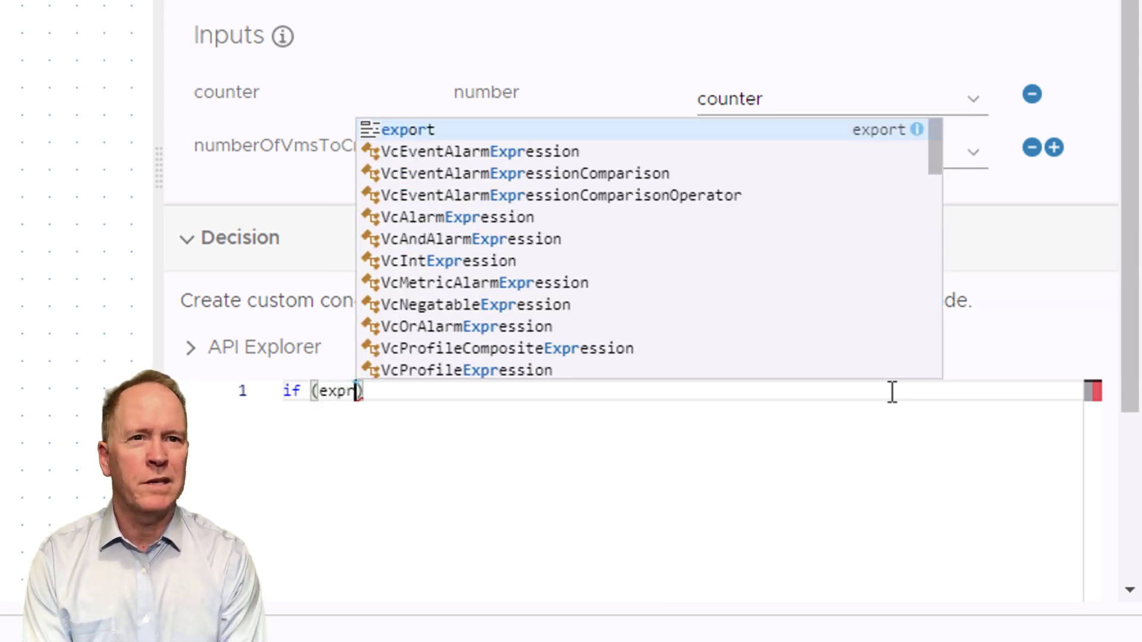
{"action": "type", "text": ")"}
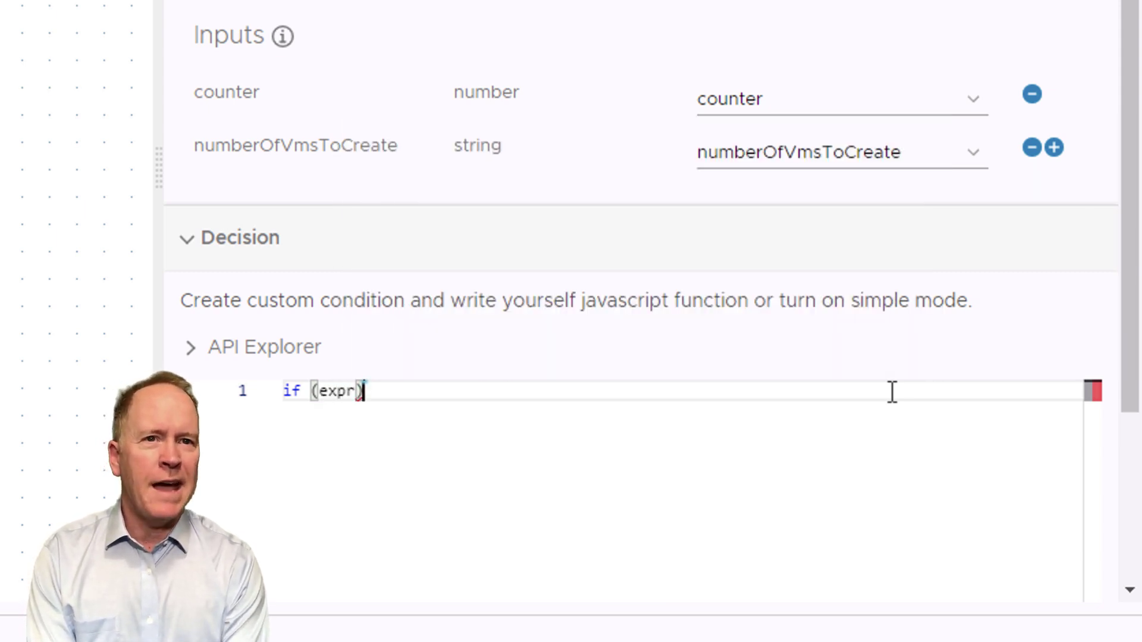
{"action": "type", "text": " {"}
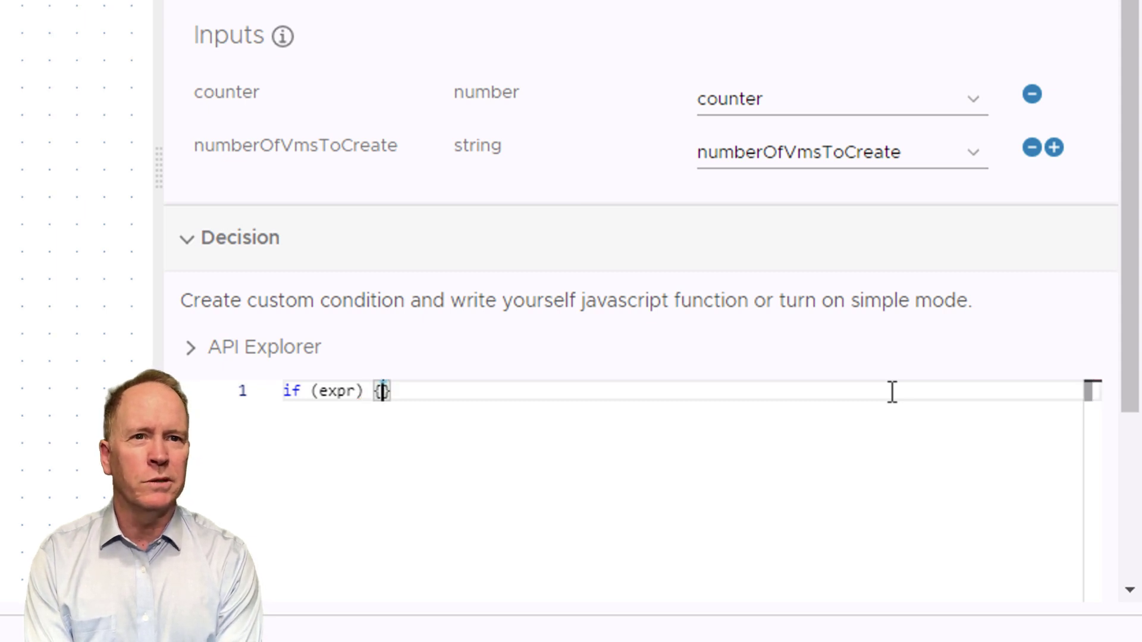
{"action": "key", "text": "Return"}
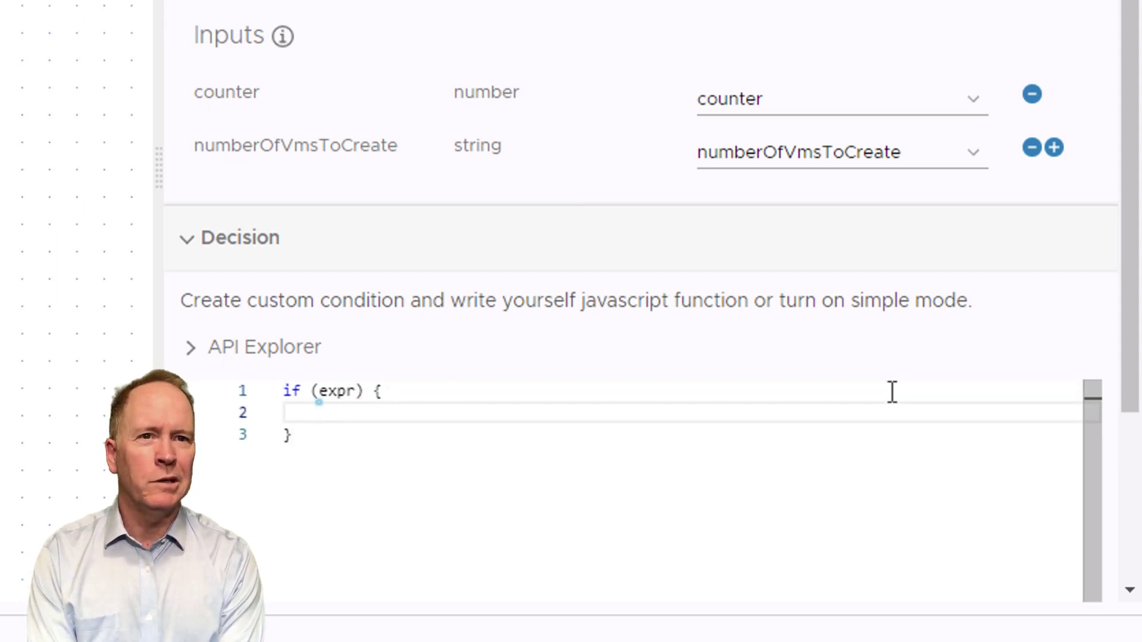
{"action": "key", "text": "Down"}
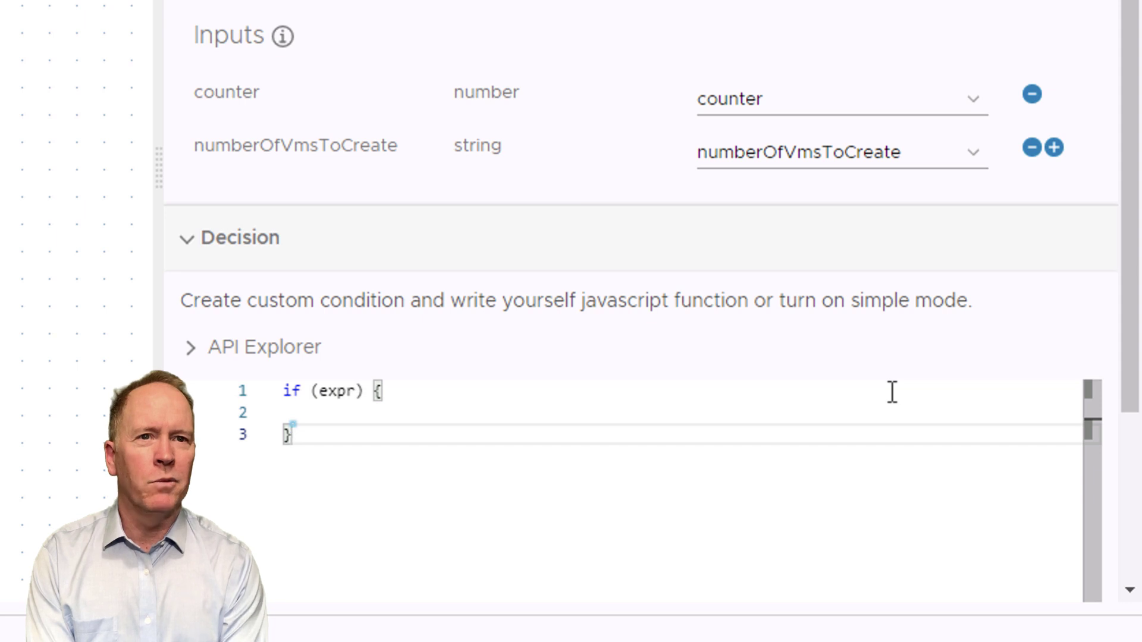
{"action": "type", "text": "else {"}
{"action": "key", "text": "Return"}
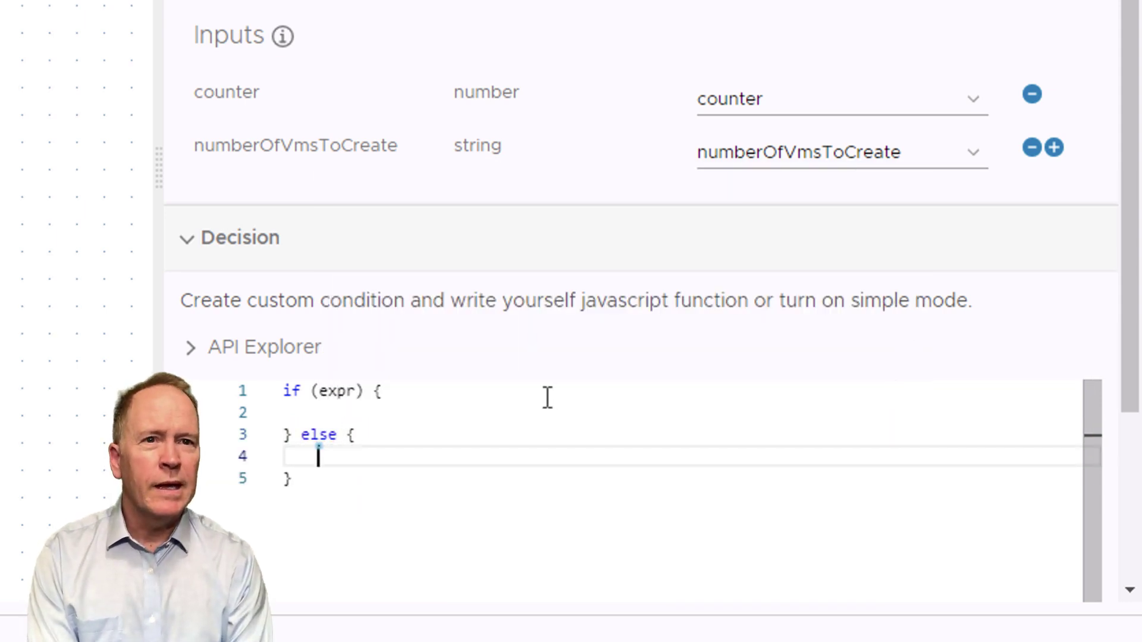
Step: Fill the if branch with "return true;" and the else branch with "return false;"
{"action": "left_click", "coordinate": [449, 417]}
{"action": "key", "text": "Tab"}
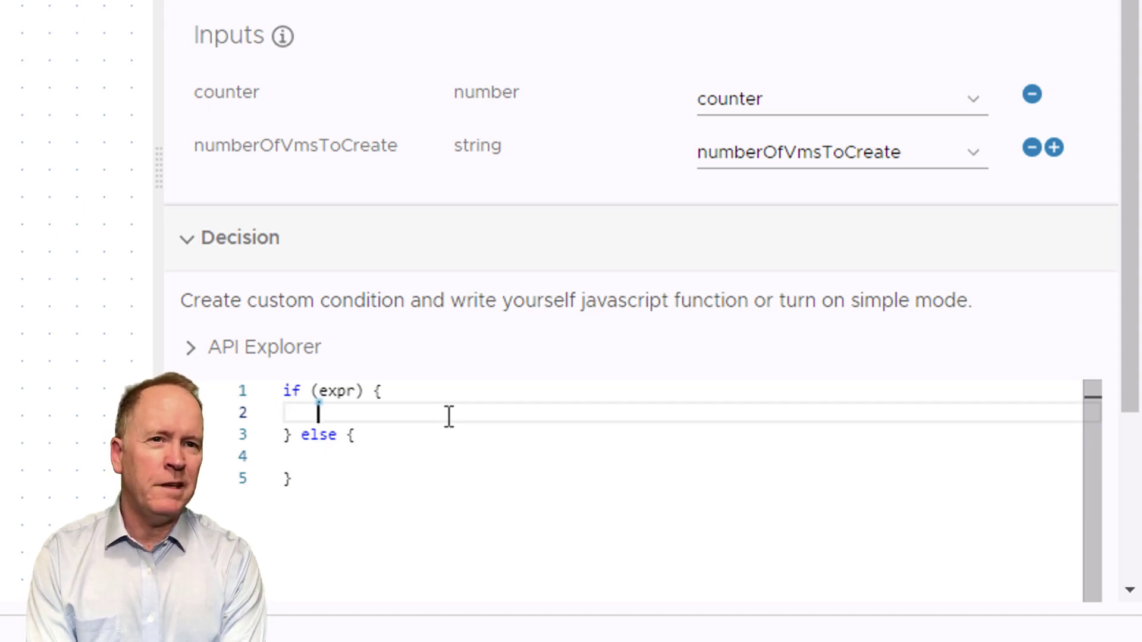
{"action": "type", "text": "r"}
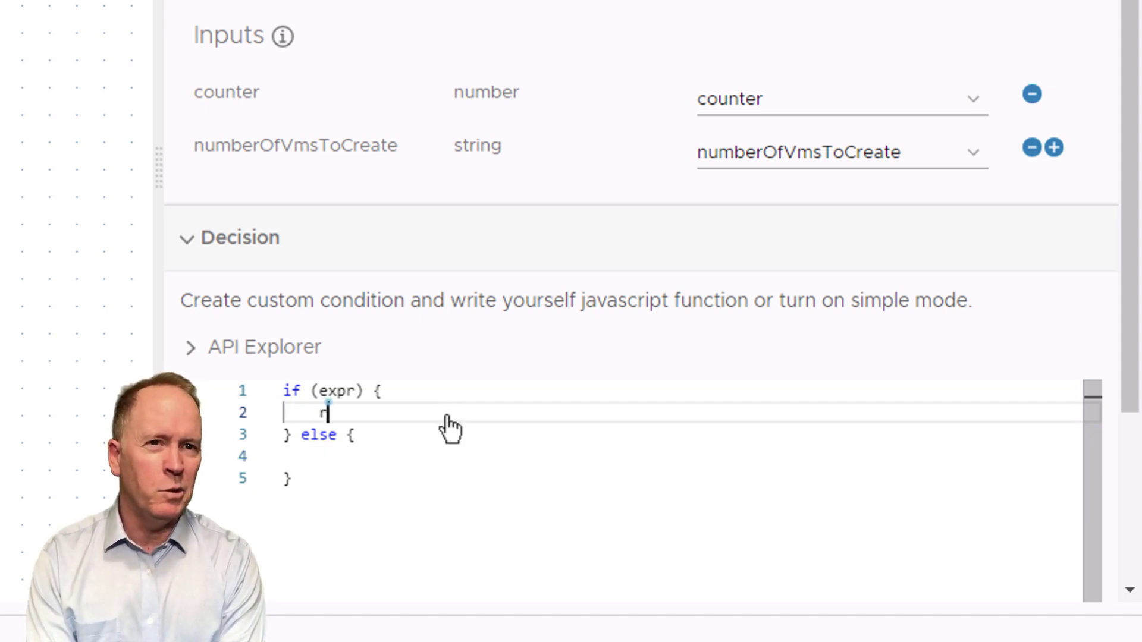
{"action": "type", "text": "eturn true;"}
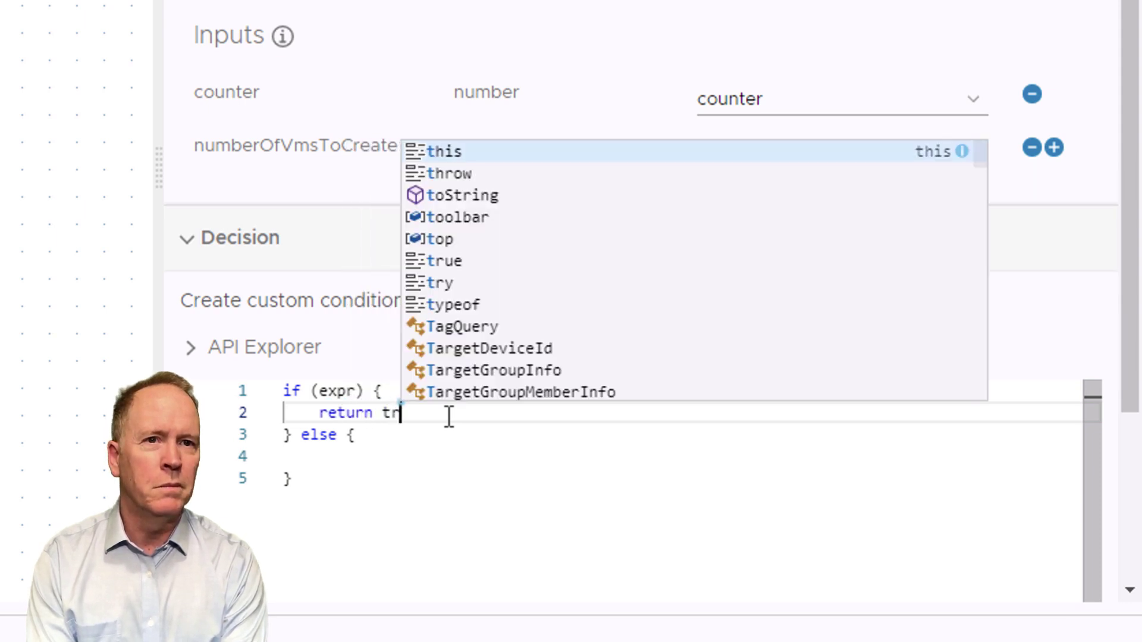
{"action": "left_click", "coordinate": [337, 465]}
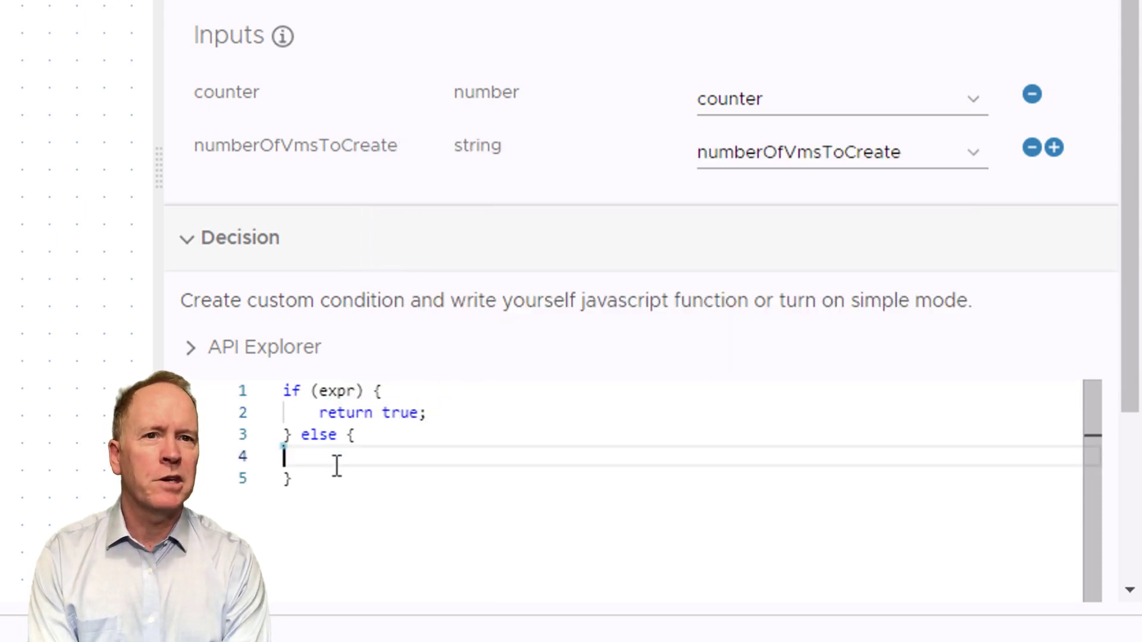
{"action": "key", "text": "Tab"}
{"action": "type", "text": "re"}
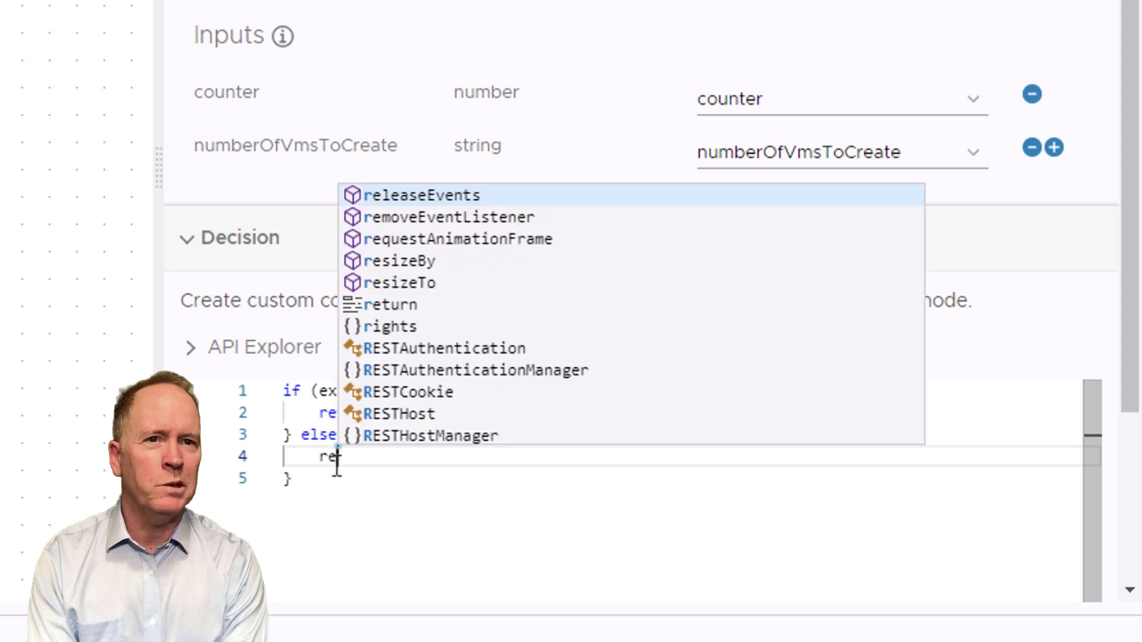
{"action": "type", "text": "turn false;"}
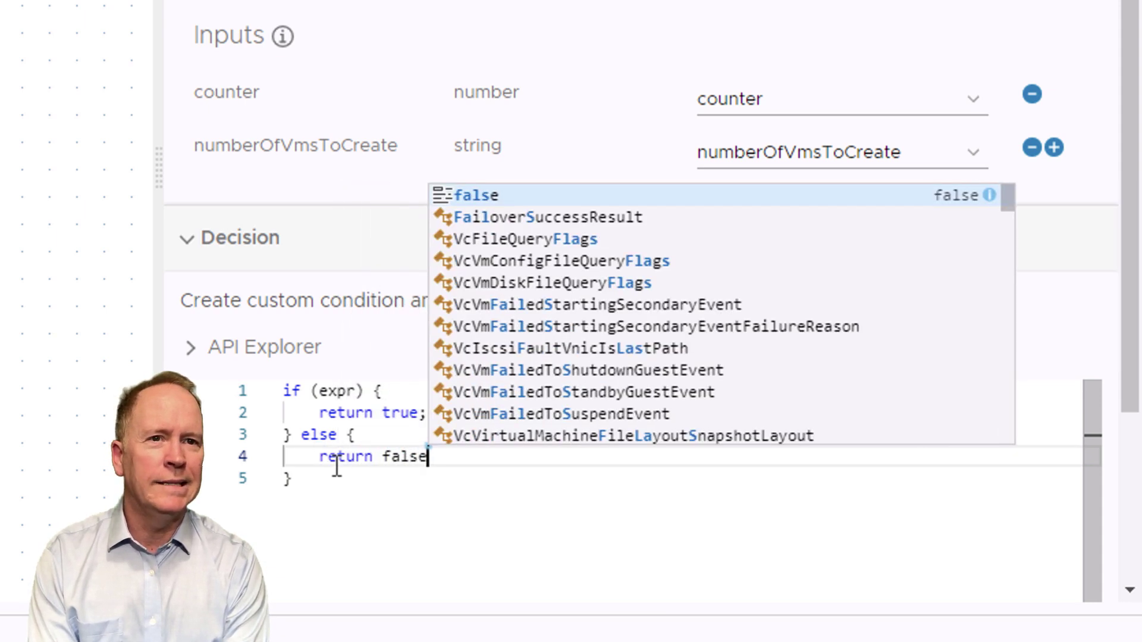
Step: Replace the expr placeholder in the if statement with the condition counter >= numberOfVmsToCreate, matching the input variable's exact name
{"action": "double_click", "coordinate": [339, 390]}
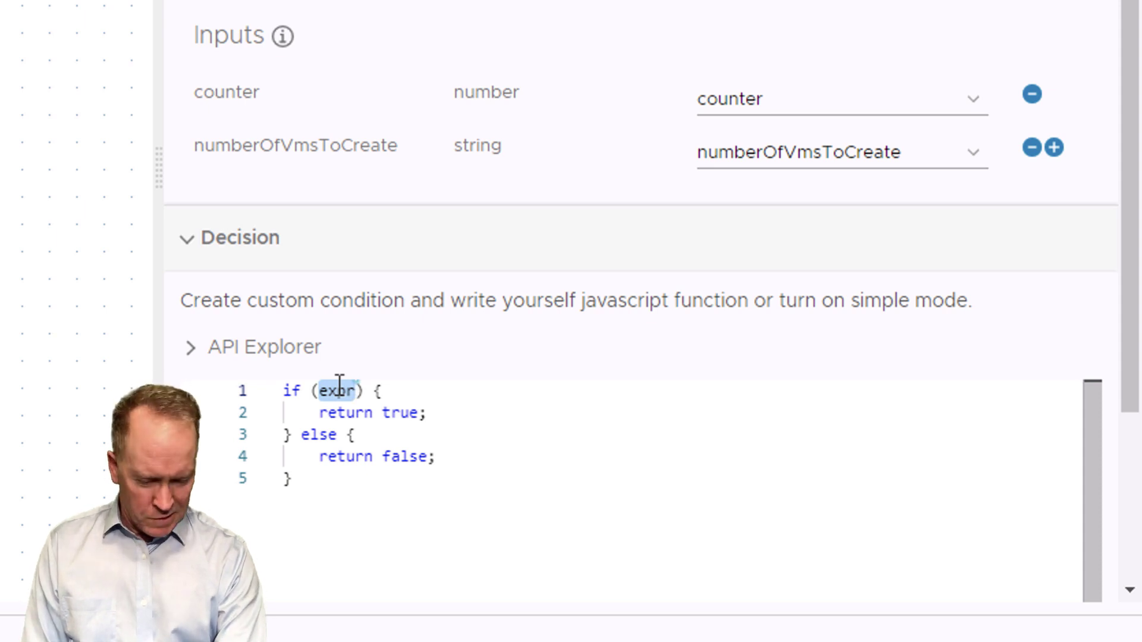
{"action": "key", "text": "BackSpace"}
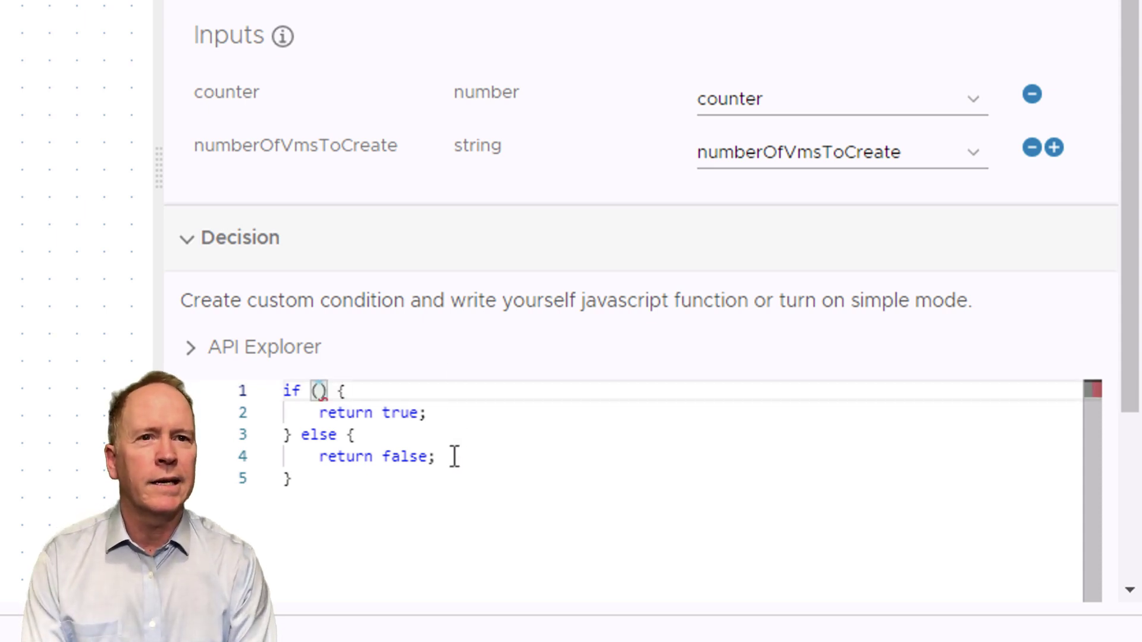
{"action": "type", "text": "counter "}
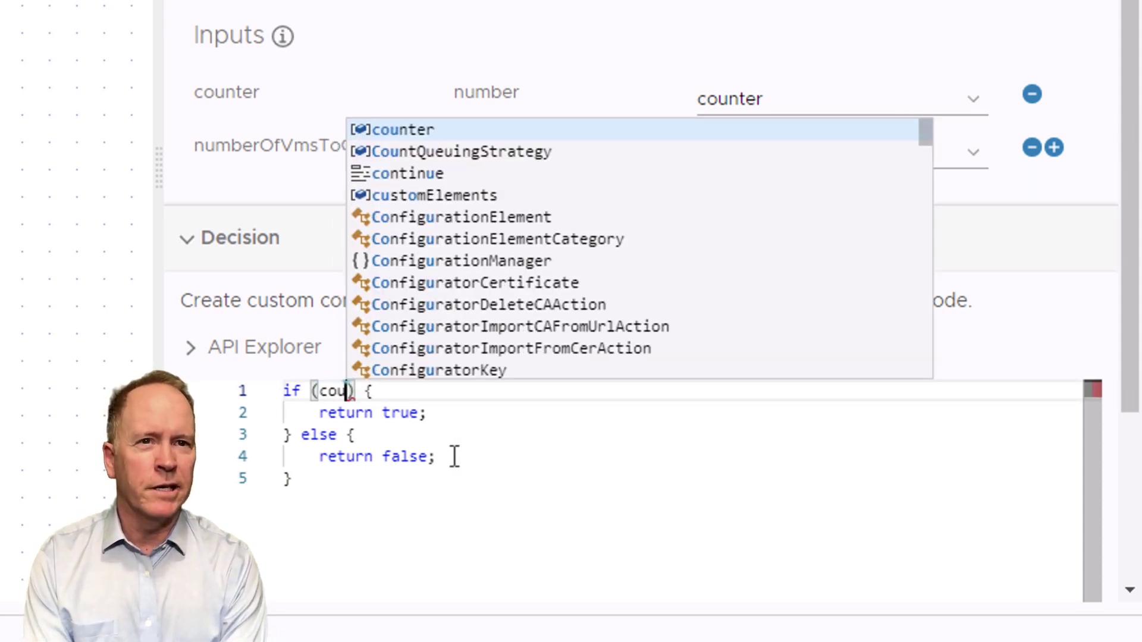
{"action": "type", "text": ">"}
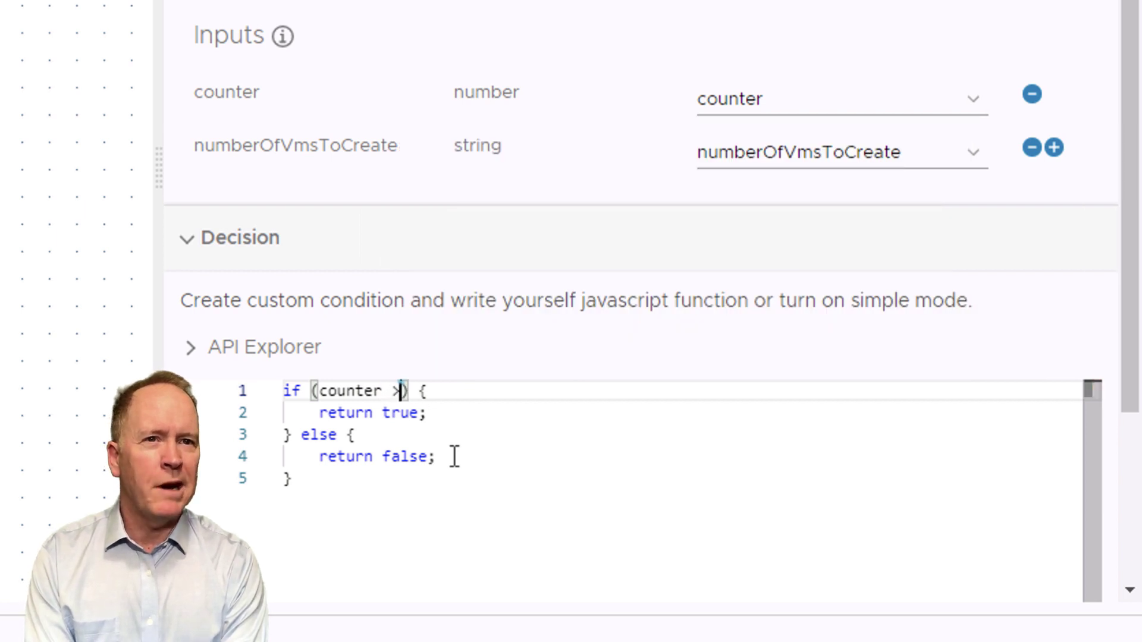
{"action": "key", "text": "BackSpace"}
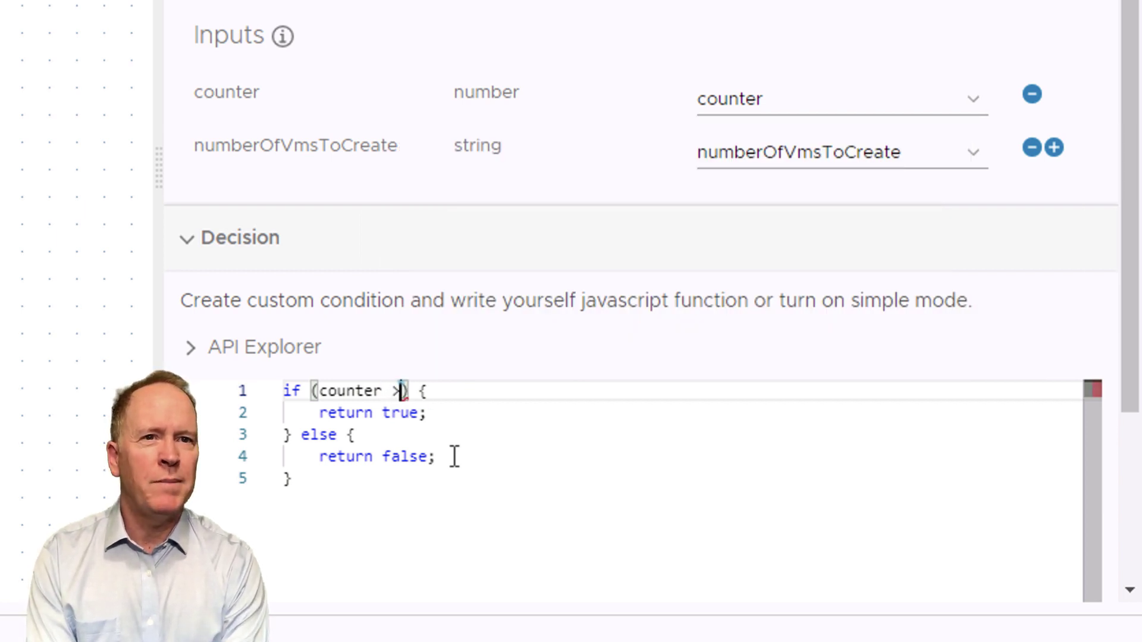
{"action": "type", "text": "="}
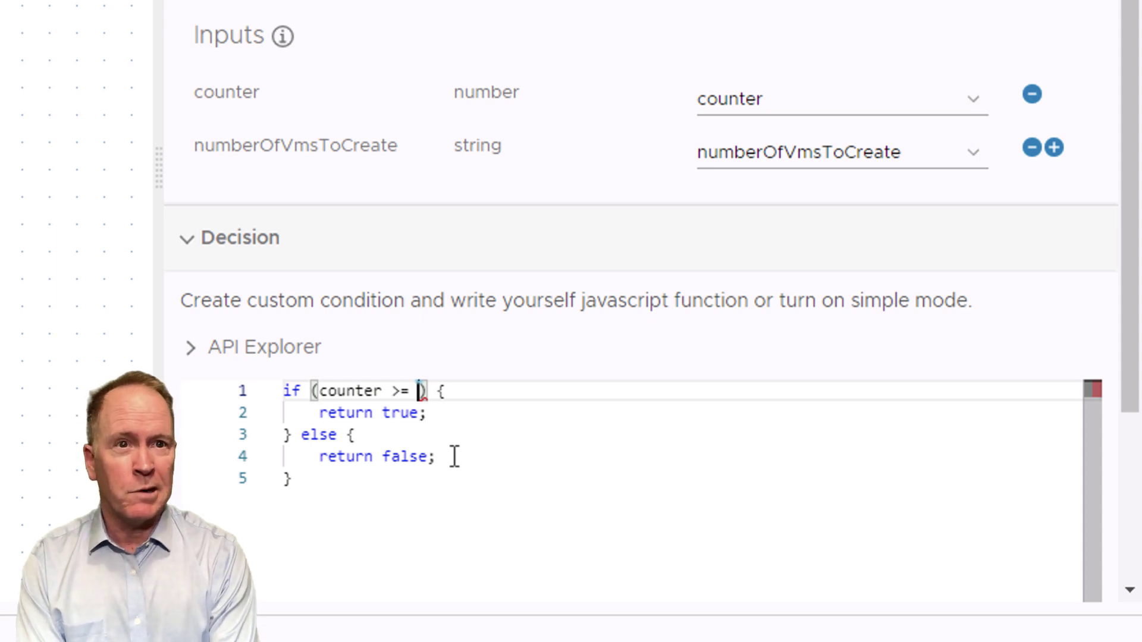
{"action": "type", "text": "number"}
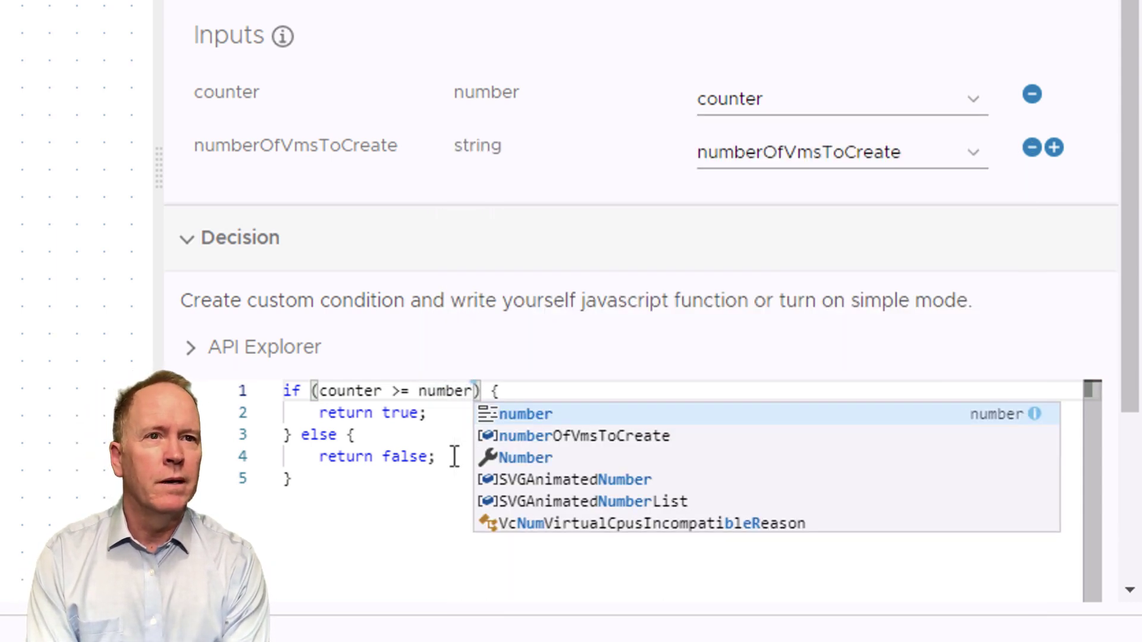
{"action": "type", "text": "OfVmsT"}
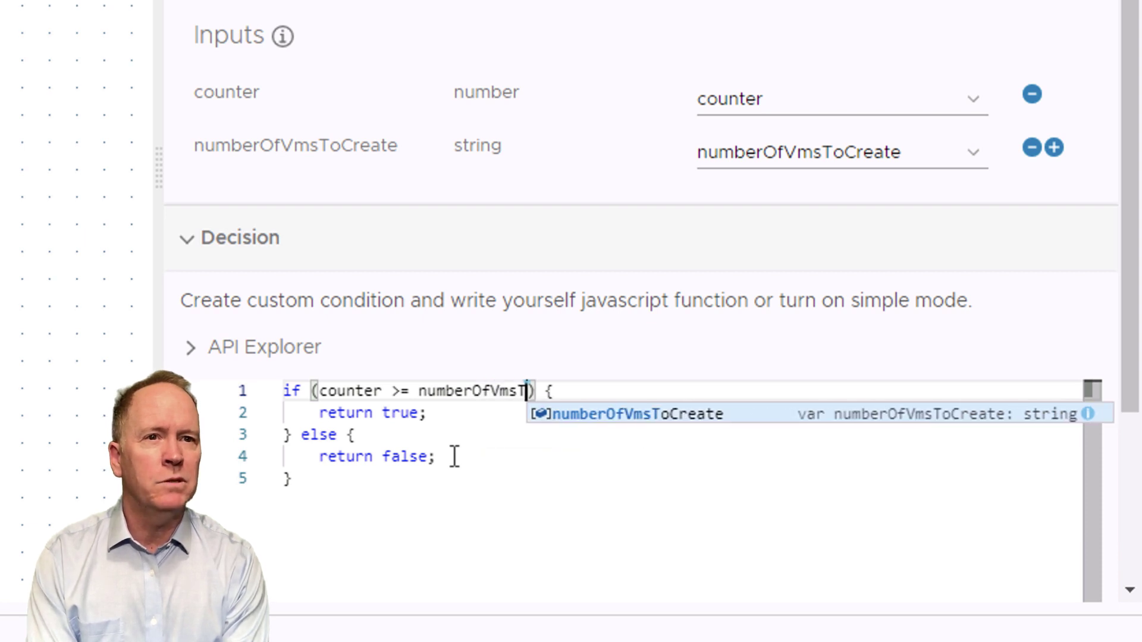
{"action": "type", "text": "oCreate"}
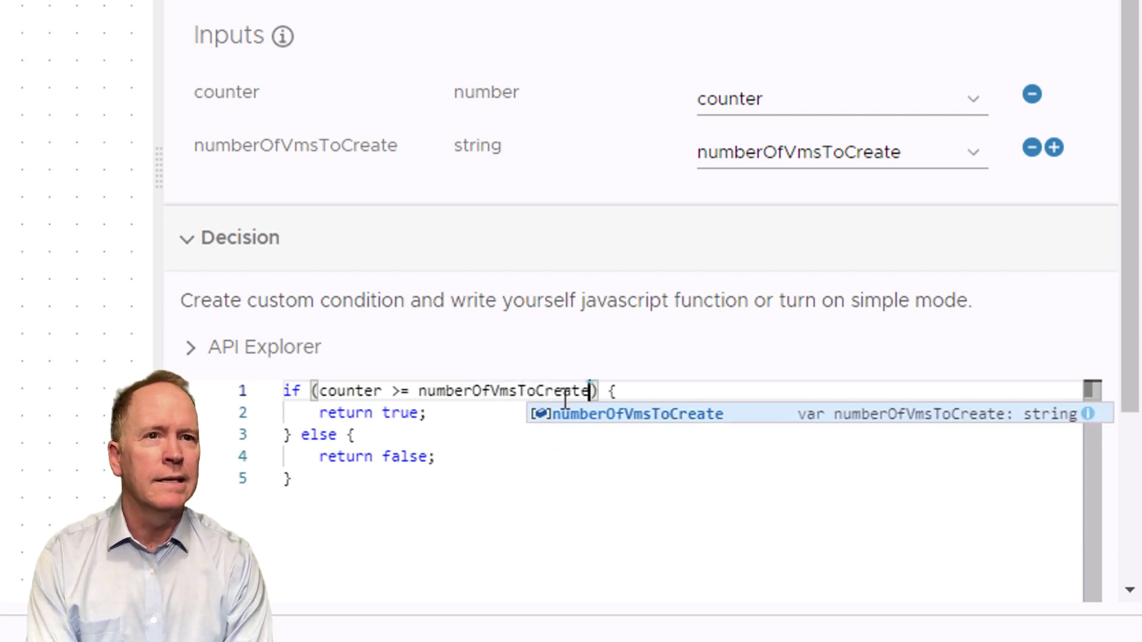
{"action": "left_click", "coordinate": [762, 156]}
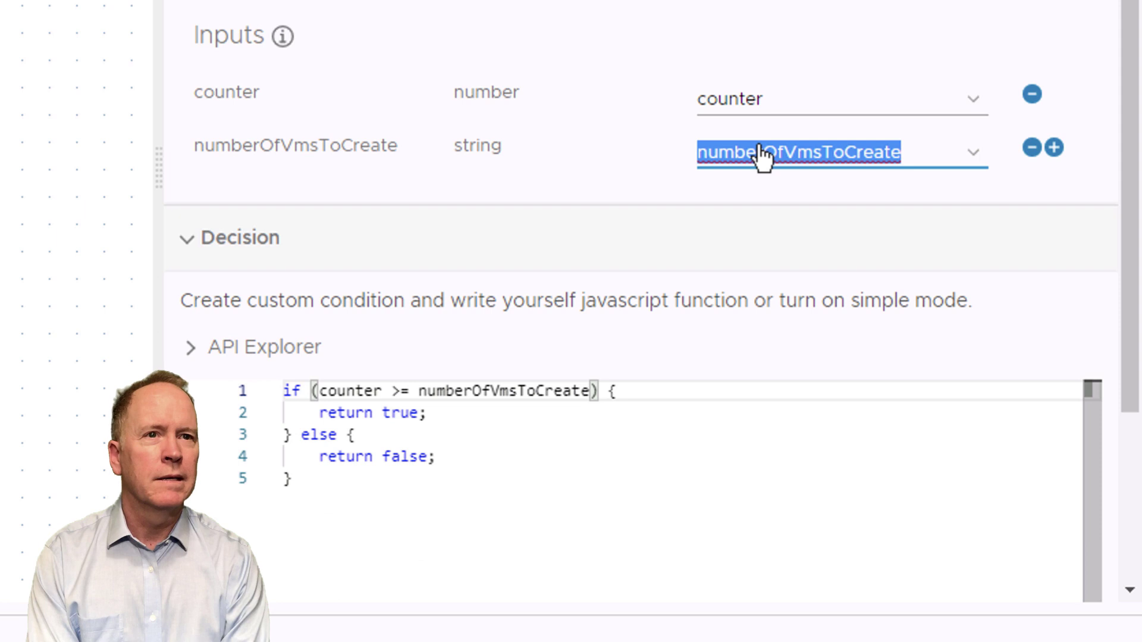
{"action": "double_click", "coordinate": [536, 391]}
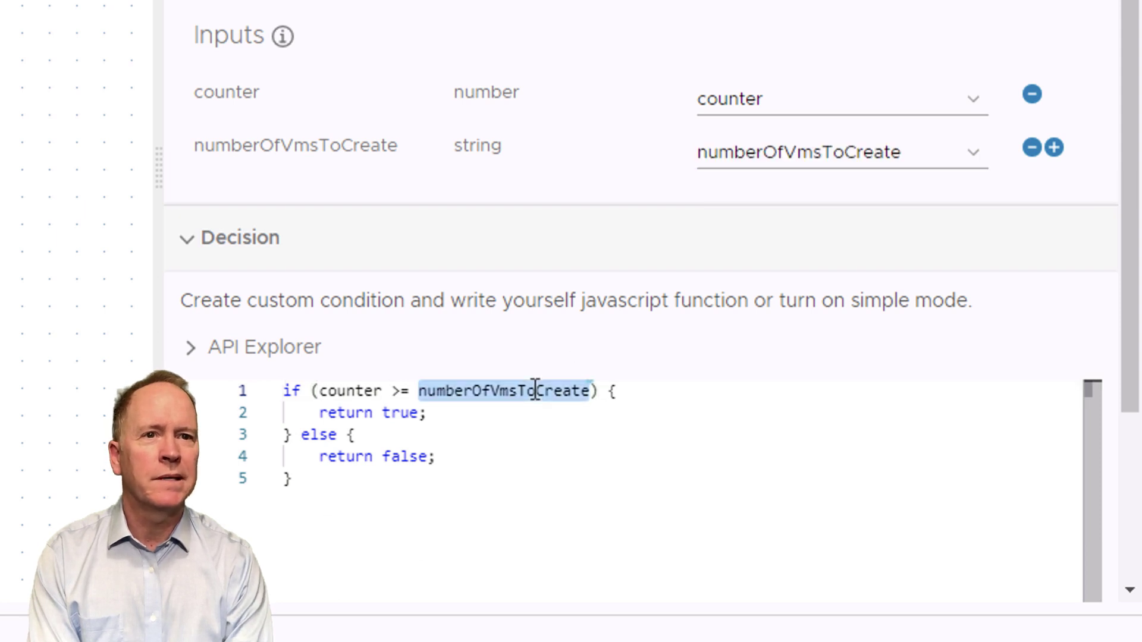
{"action": "key", "text": "ctrl+x"}
{"action": "key", "text": "ctrl+v"}
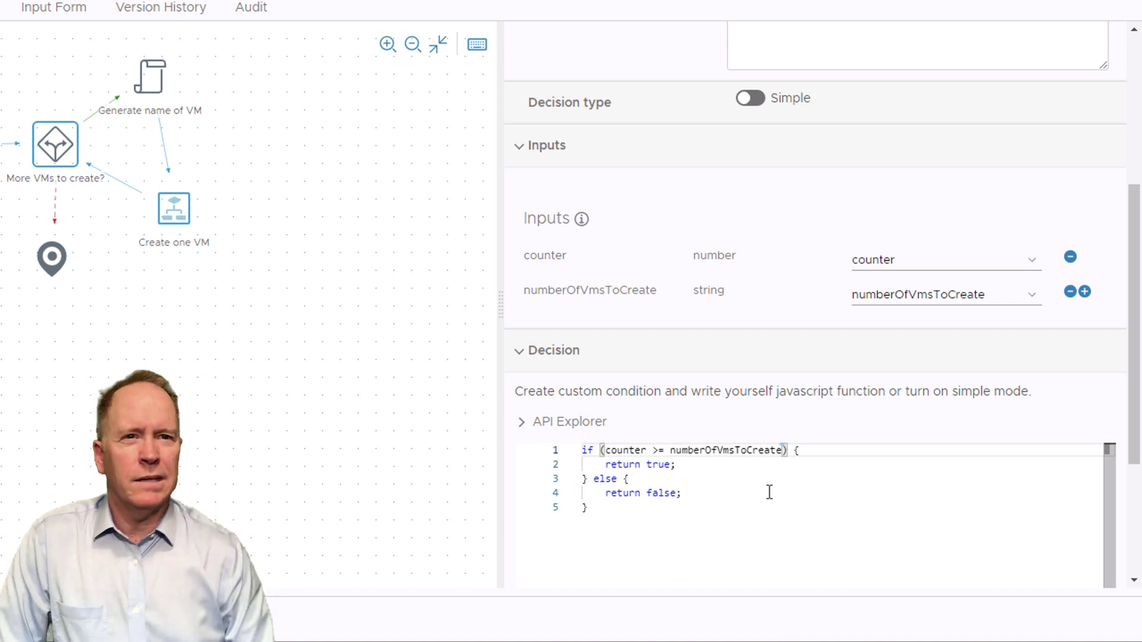
Step: Change the comparison operator in the if condition to <=
{"action": "left_click", "coordinate": [660, 452]}
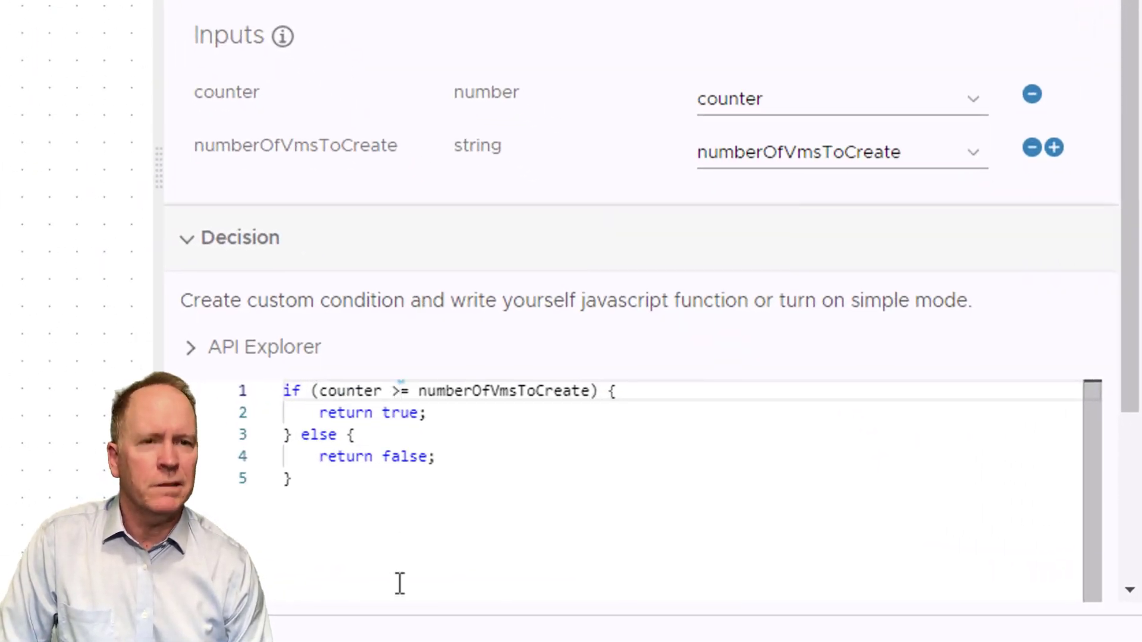
{"action": "key", "text": "BackSpace"}
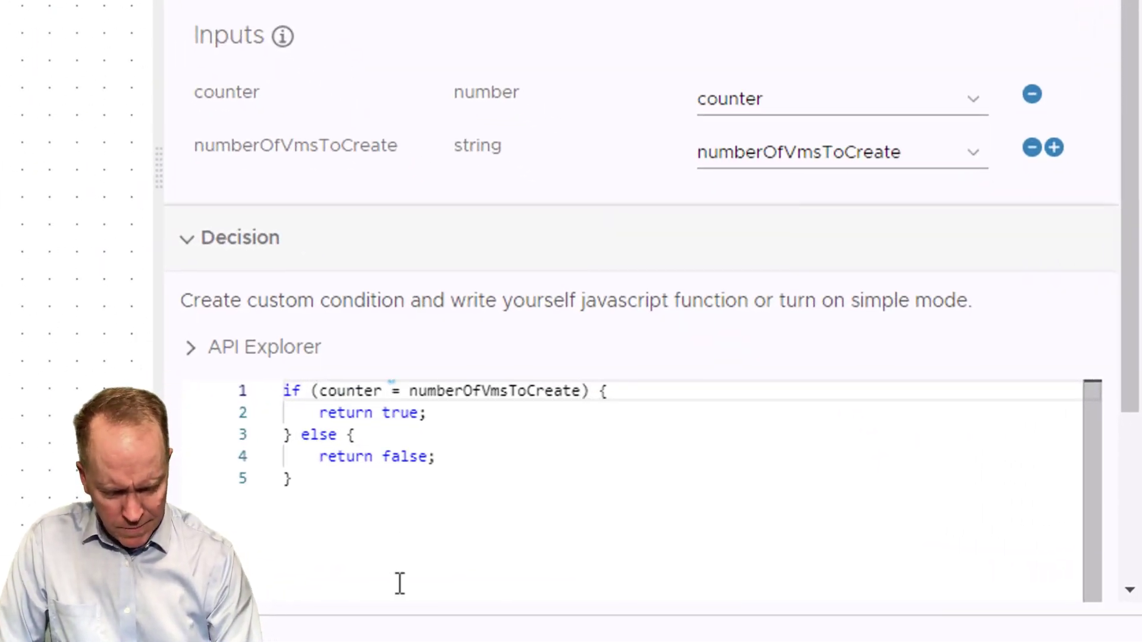
{"action": "type", "text": "<"}
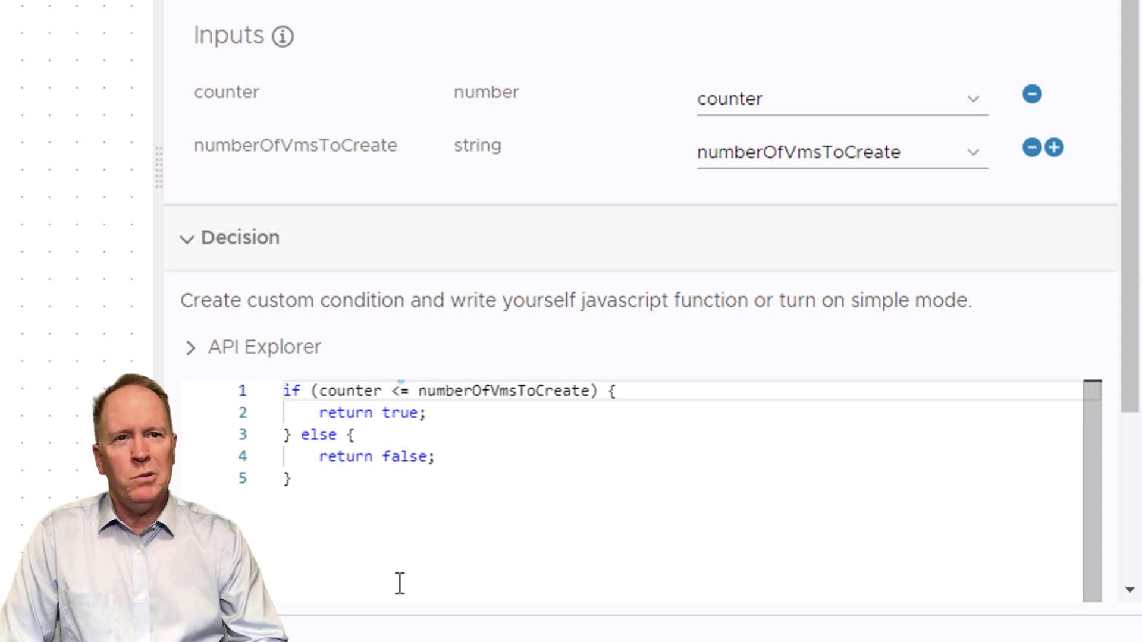
{"action": "double_click", "coordinate": [412, 413]}
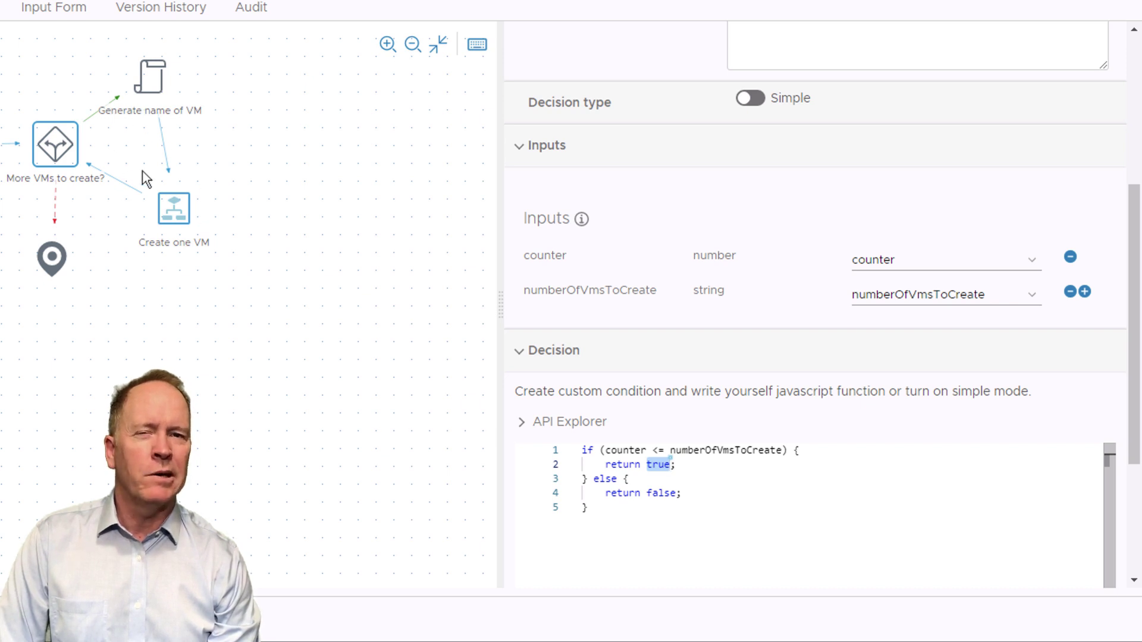
{"action": "mouse_move", "coordinate": [167, 200]}
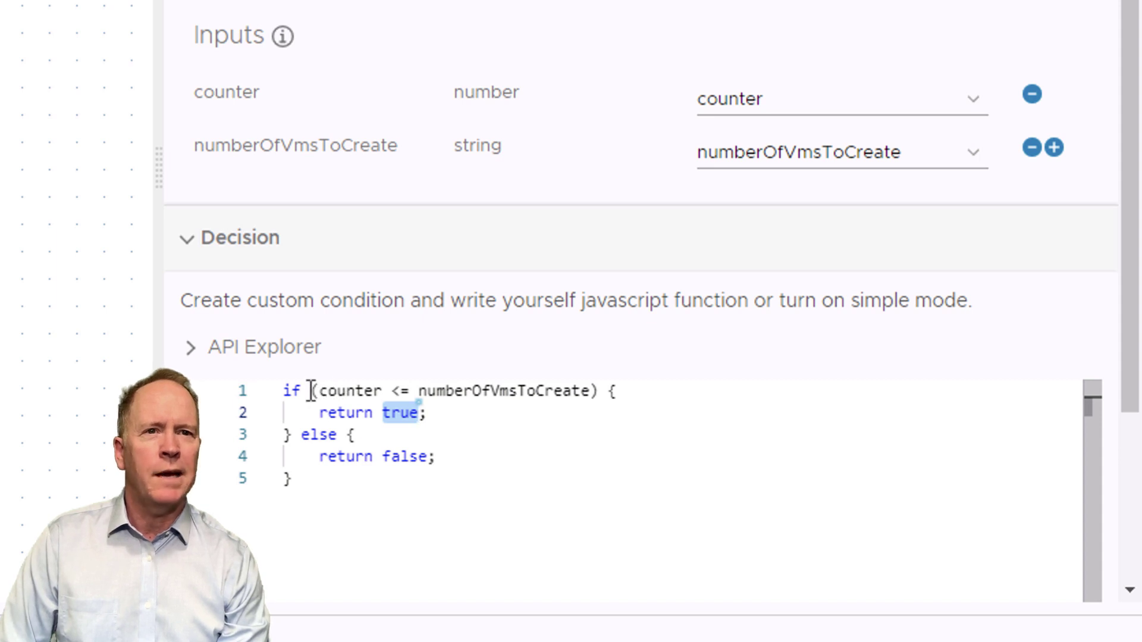
Step: Replace the whole if/else script with the single line "return (counter <= numberOfVmsToCreate);", reusing the existing condition
{"action": "left_click_drag", "start_coordinate": [310, 391], "coordinate": [602, 391]}
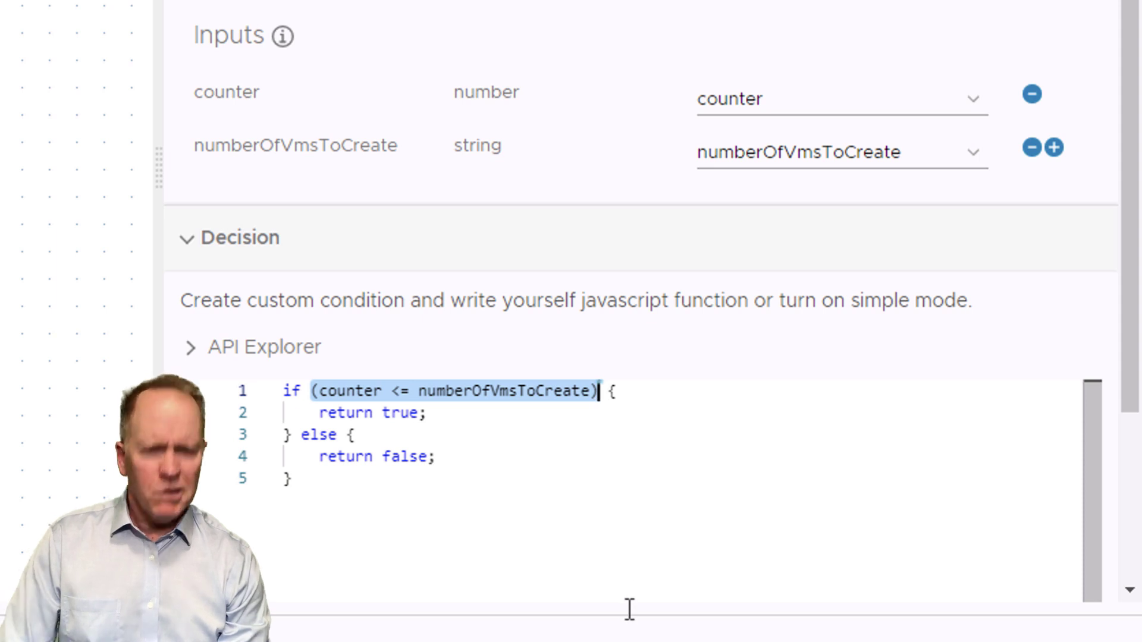
{"action": "key", "text": "ctrl+a"}
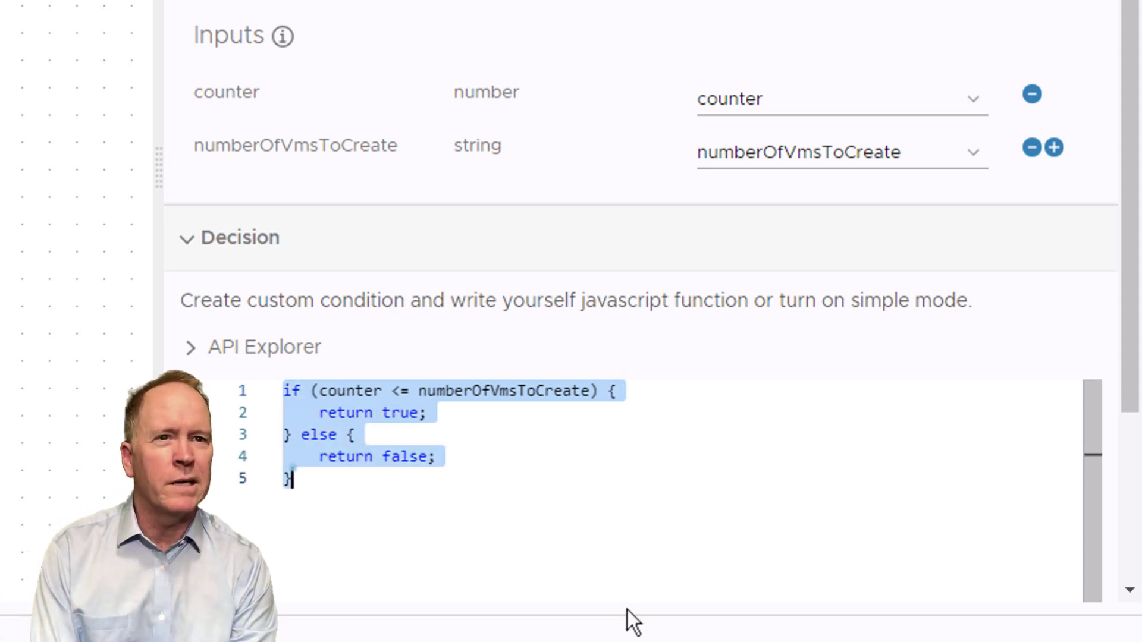
{"action": "type", "text": "return"}
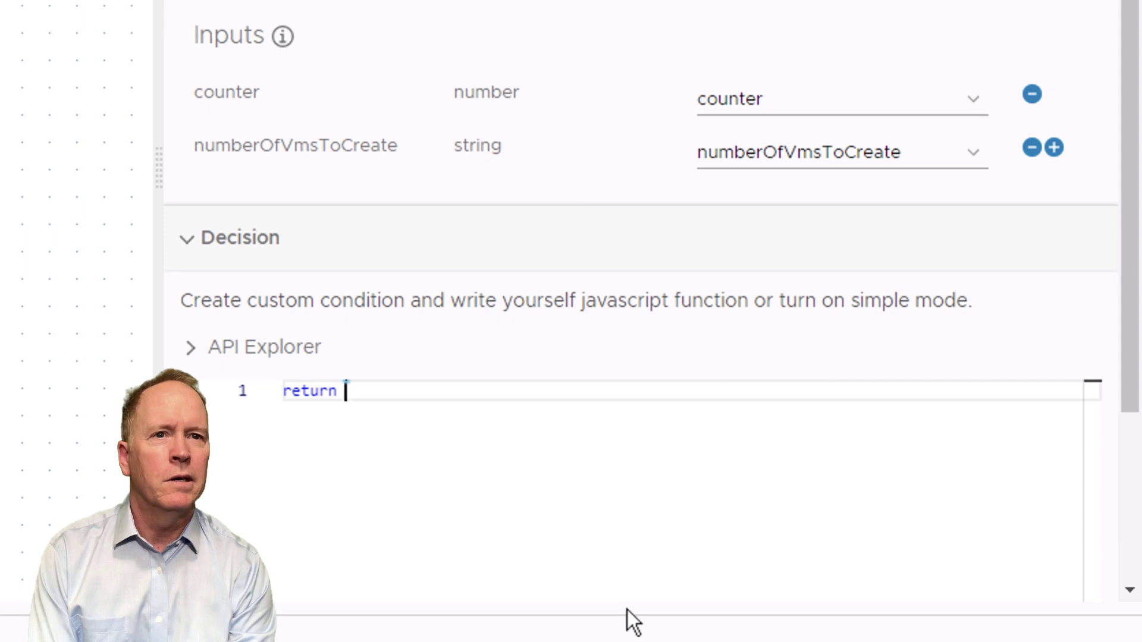
{"action": "key", "text": "ctrl+v"}
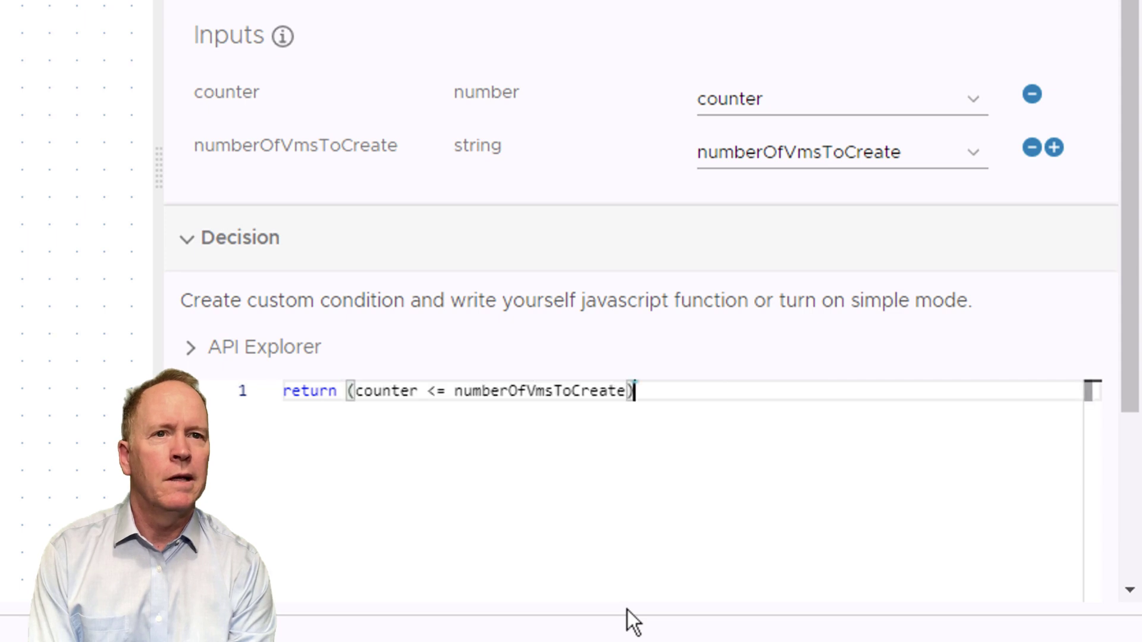
{"action": "type", "text": ";"}
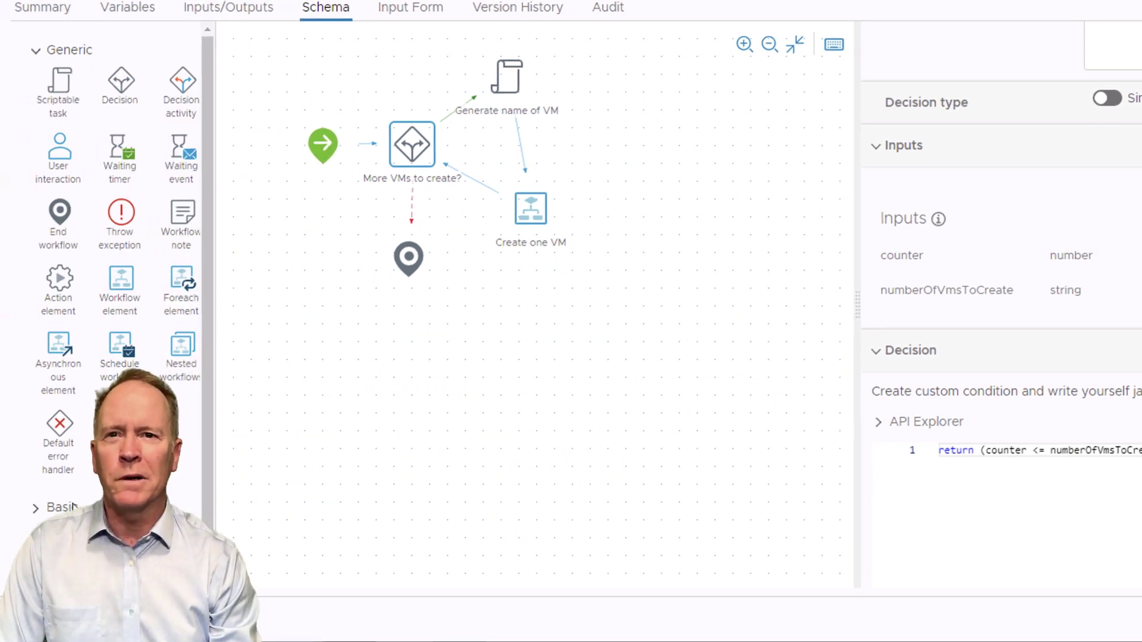
Step: Insert the Basic element Increase counter on the link from "Create one VM" back to "More VMs to create?"
{"action": "left_click", "coordinate": [59, 509]}
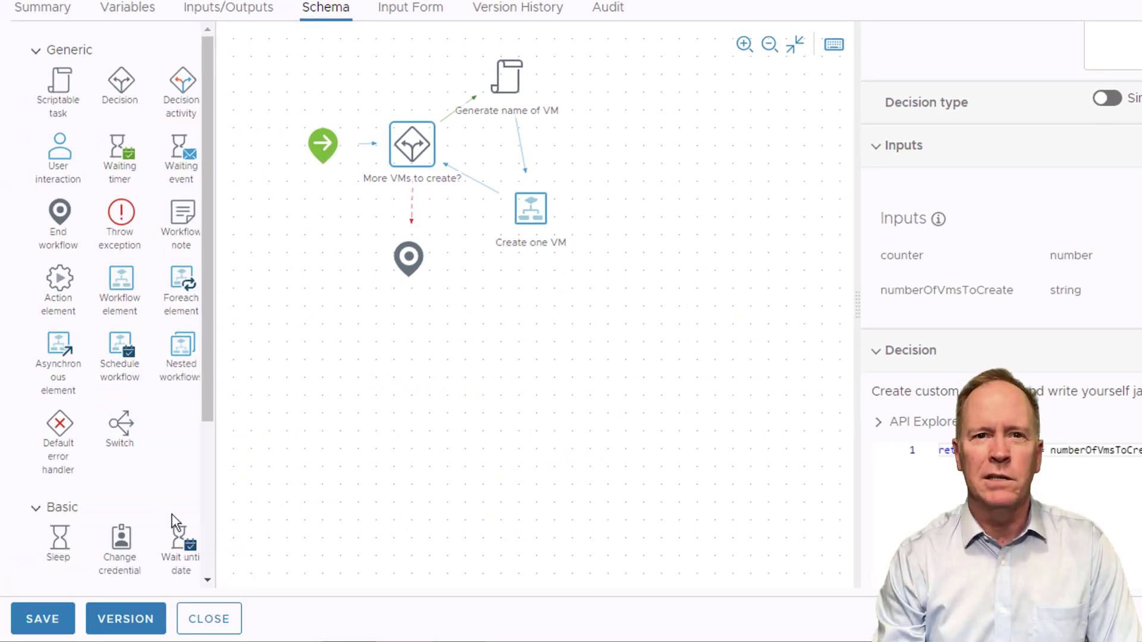
{"action": "left_click", "coordinate": [207, 544]}
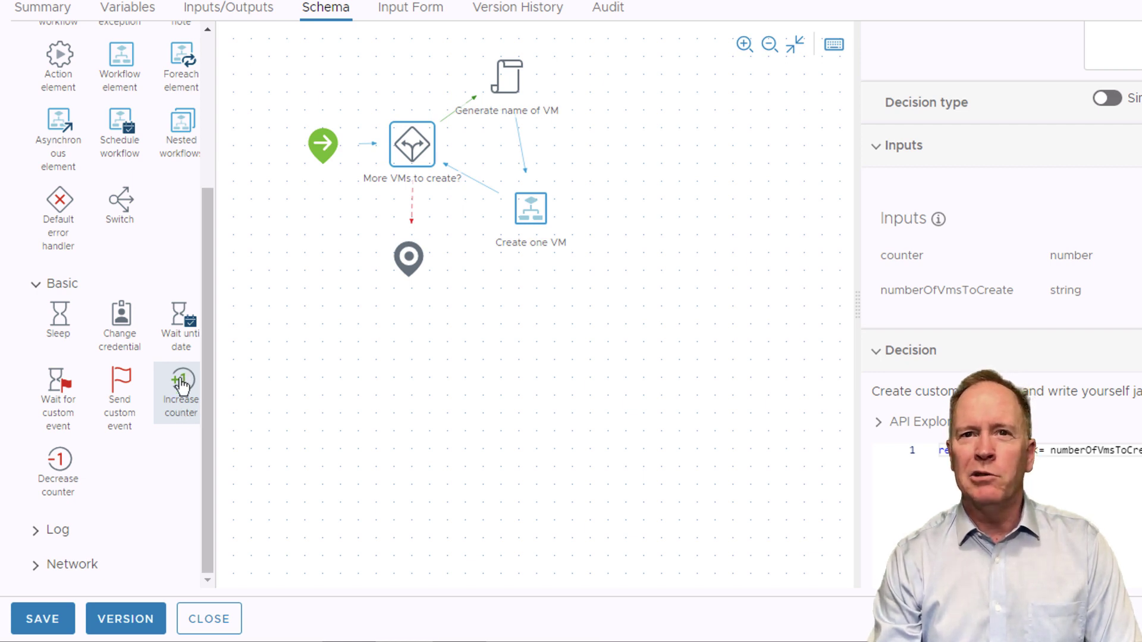
{"action": "left_click_drag", "start_coordinate": [180, 386], "coordinate": [474, 189]}
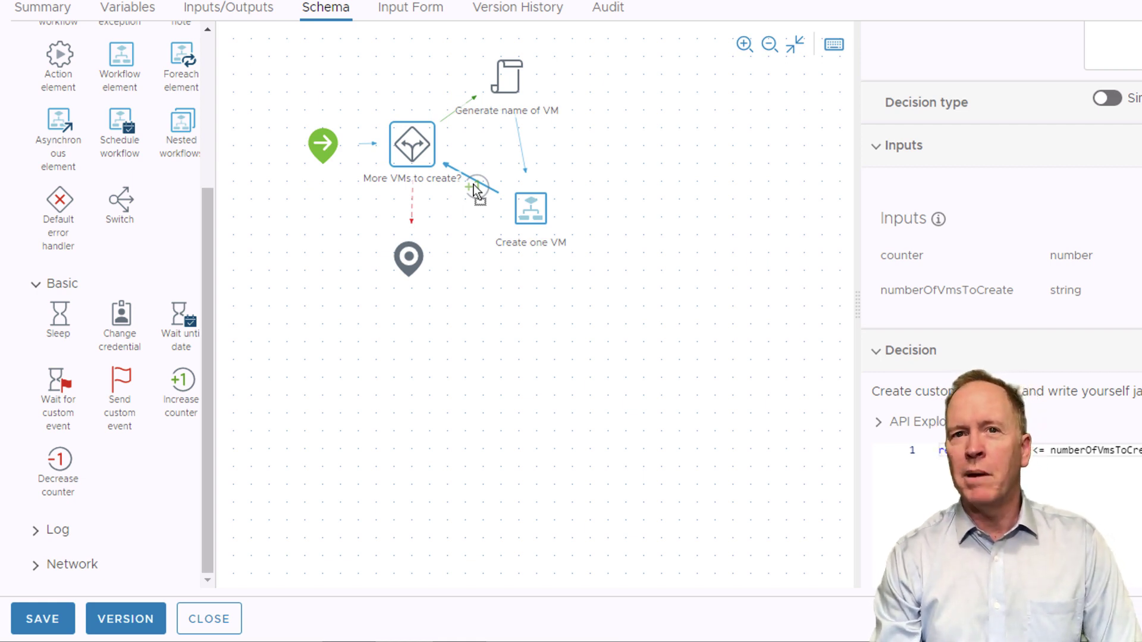
{"action": "left_click_drag", "start_coordinate": [474, 189], "coordinate": [477, 192]}
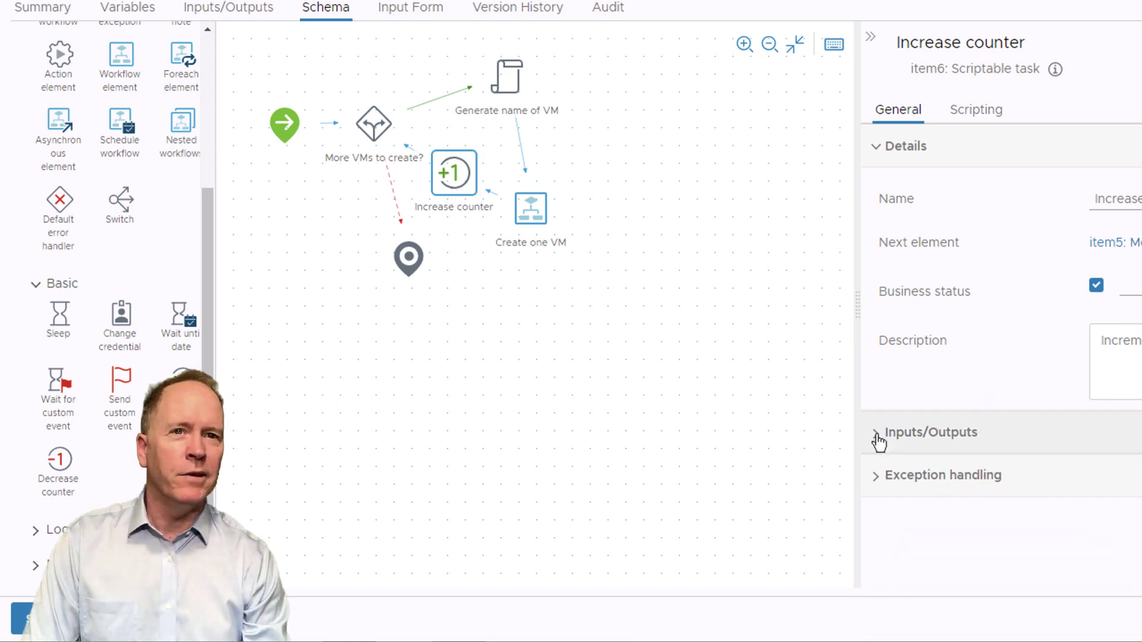
Step: Bind both the counter input and the counter output of the Increase counter element to the workflow variable counter
{"action": "left_click", "coordinate": [878, 442]}
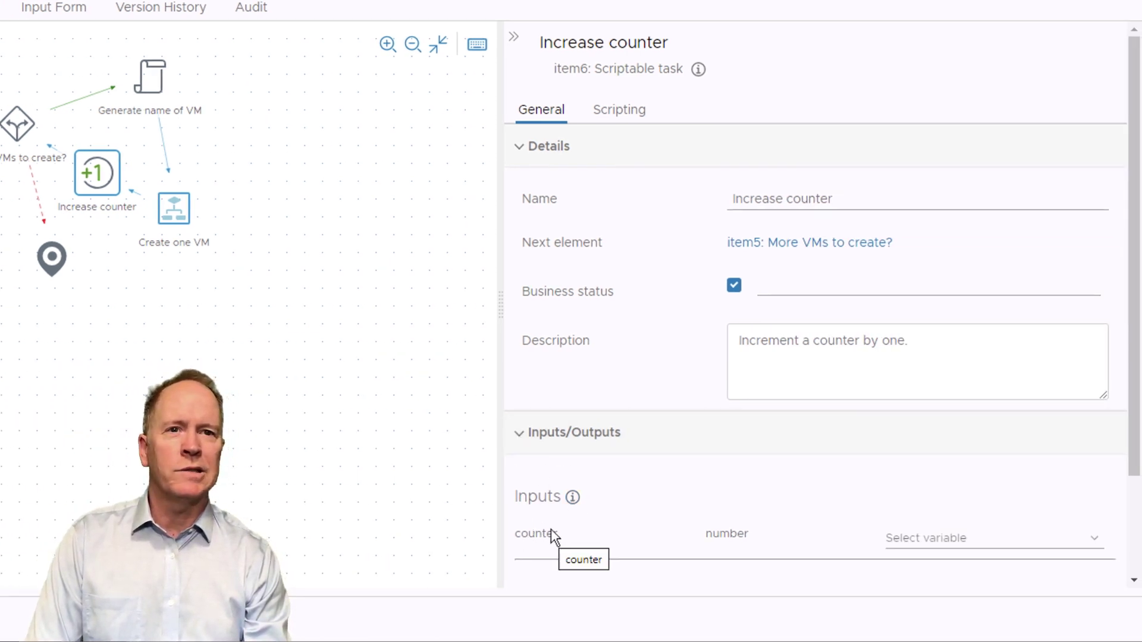
{"action": "left_click", "coordinate": [915, 546]}
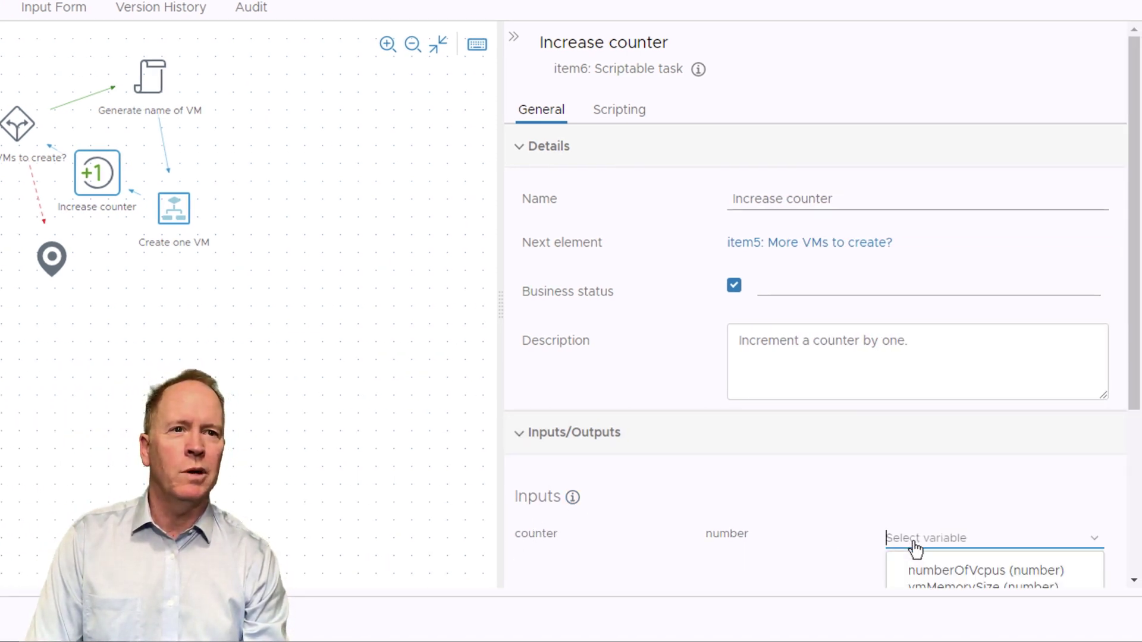
{"action": "scroll", "coordinate": [1135, 564], "scroll_direction": "down", "scroll_amount": 4}
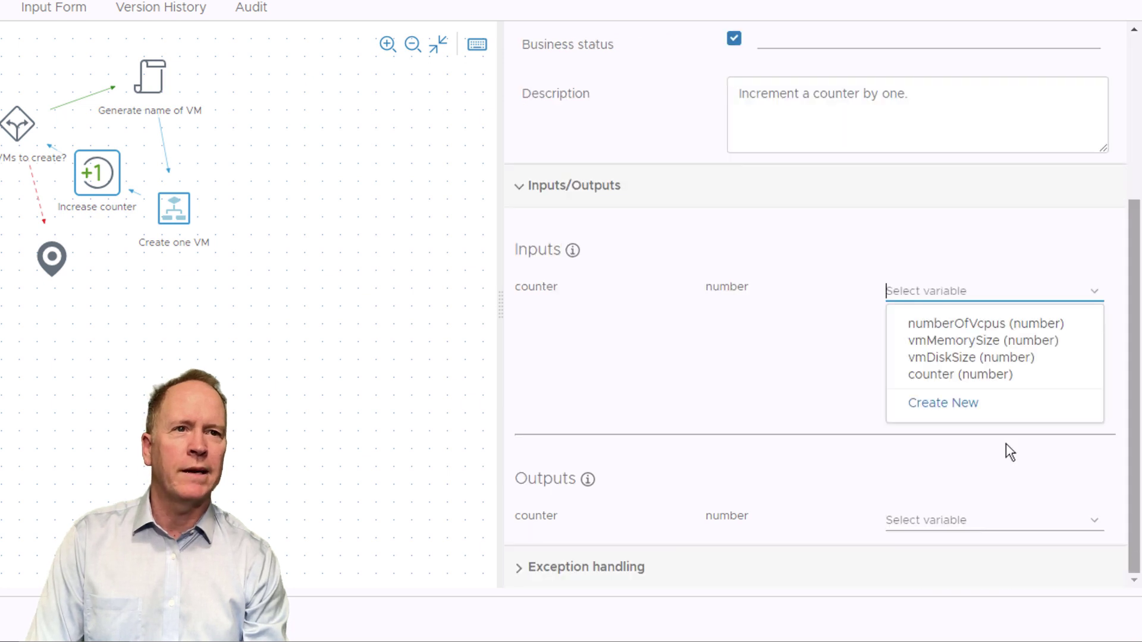
{"action": "left_click", "coordinate": [954, 376]}
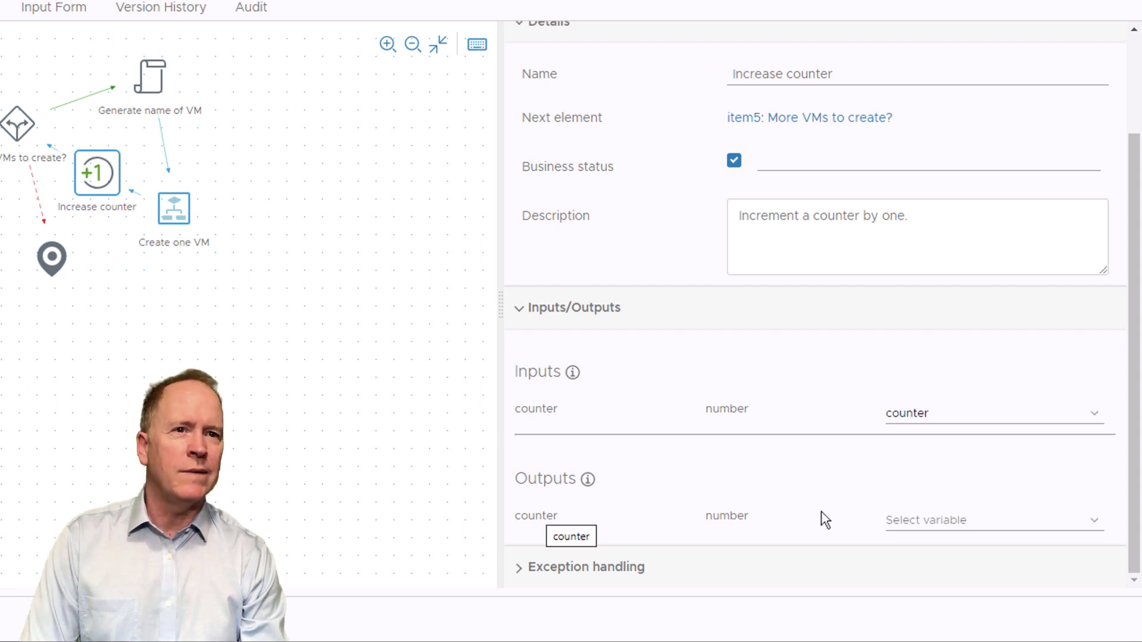
{"action": "left_click", "coordinate": [904, 520]}
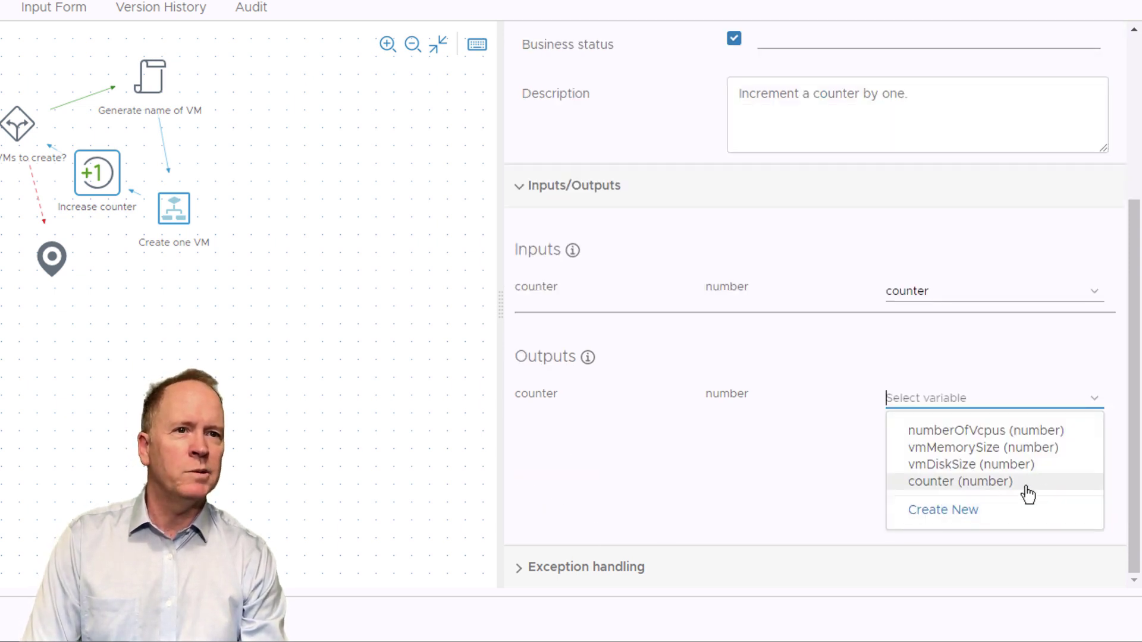
{"action": "left_click", "coordinate": [993, 485]}
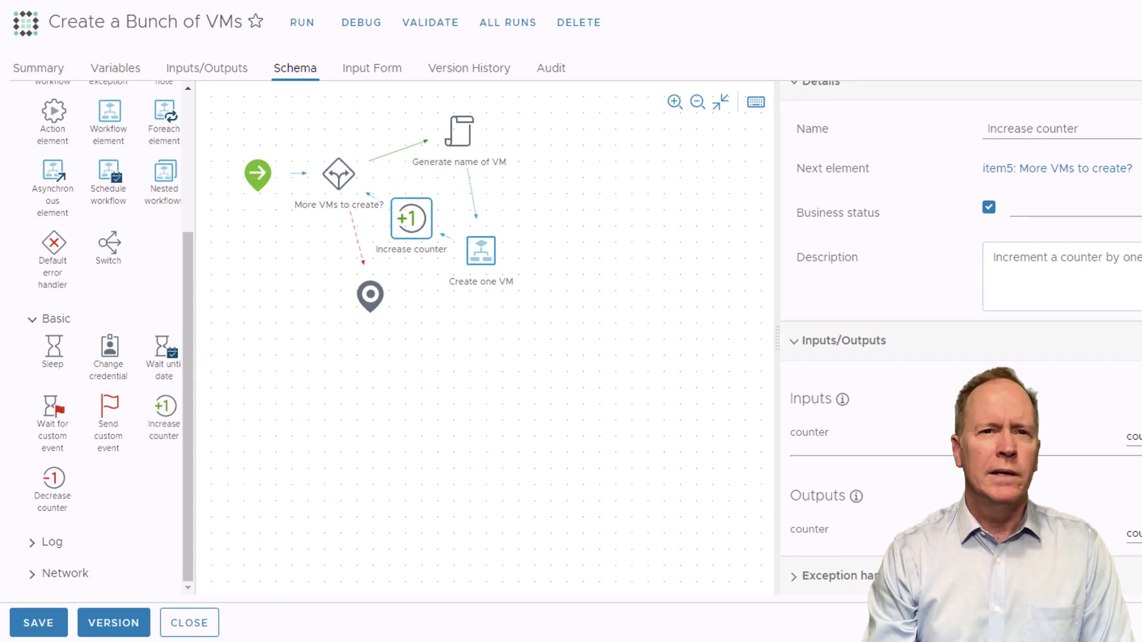
Step: Save the changes to the Create a Bunch of VMs workflow and validate it
{"action": "left_click", "coordinate": [52, 629]}
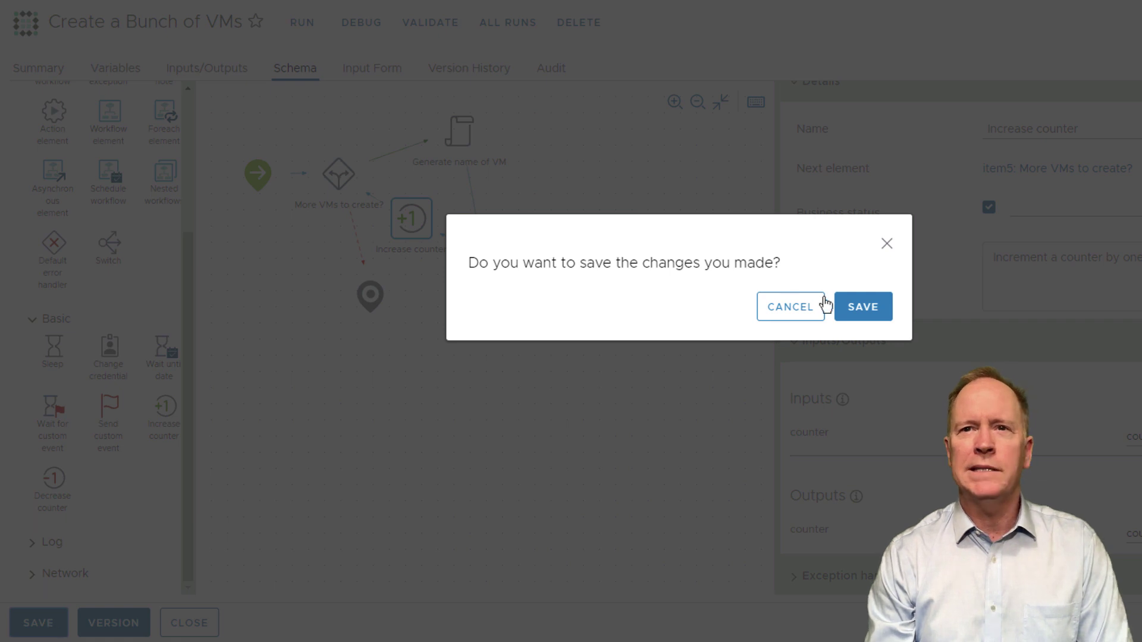
{"action": "left_click", "coordinate": [863, 306]}
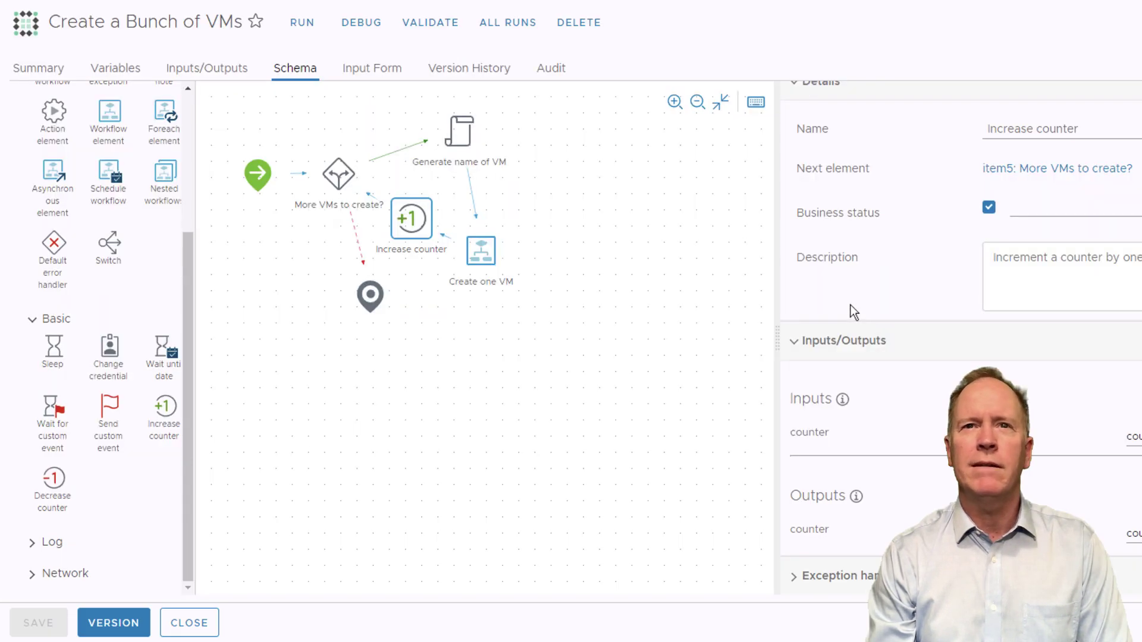
{"action": "left_click", "coordinate": [444, 27]}
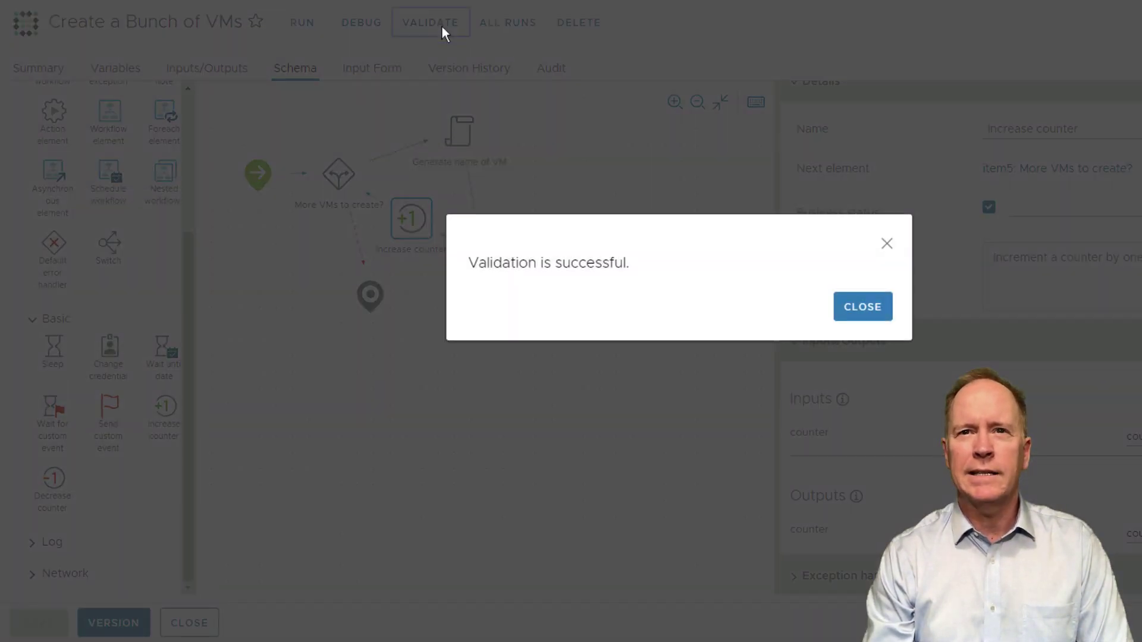
Step: Run the Create a Bunch of VMs workflow and filter the logs of the run by severity
{"action": "left_click", "coordinate": [872, 302]}
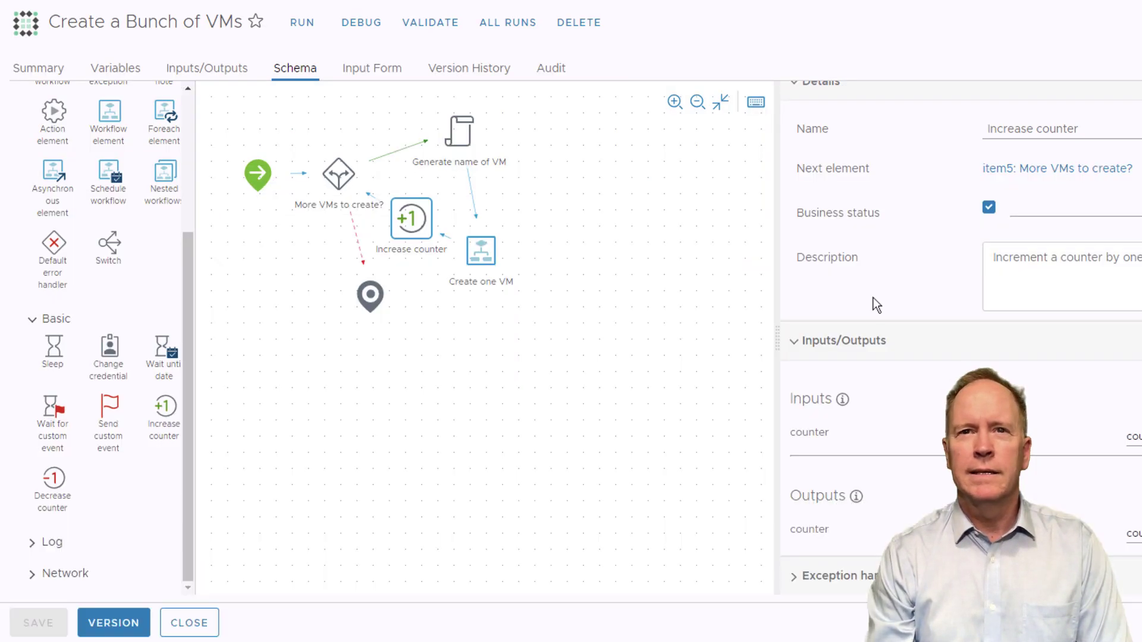
{"action": "left_click", "coordinate": [303, 25]}
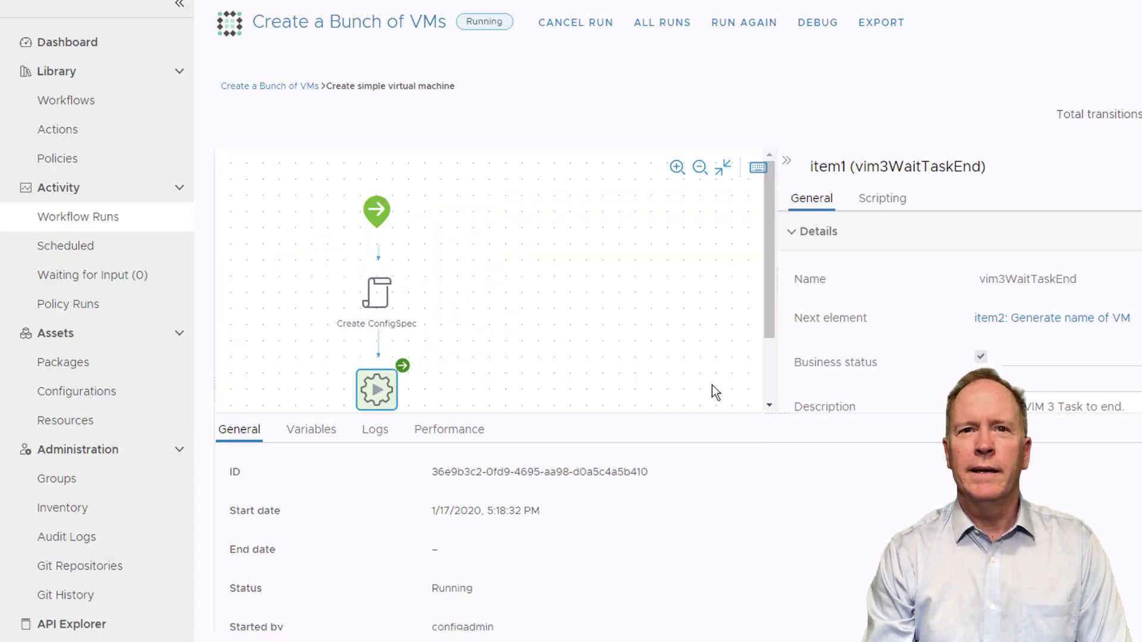
{"action": "left_click", "coordinate": [375, 431]}
{"action": "left_click", "coordinate": [1137, 459]}
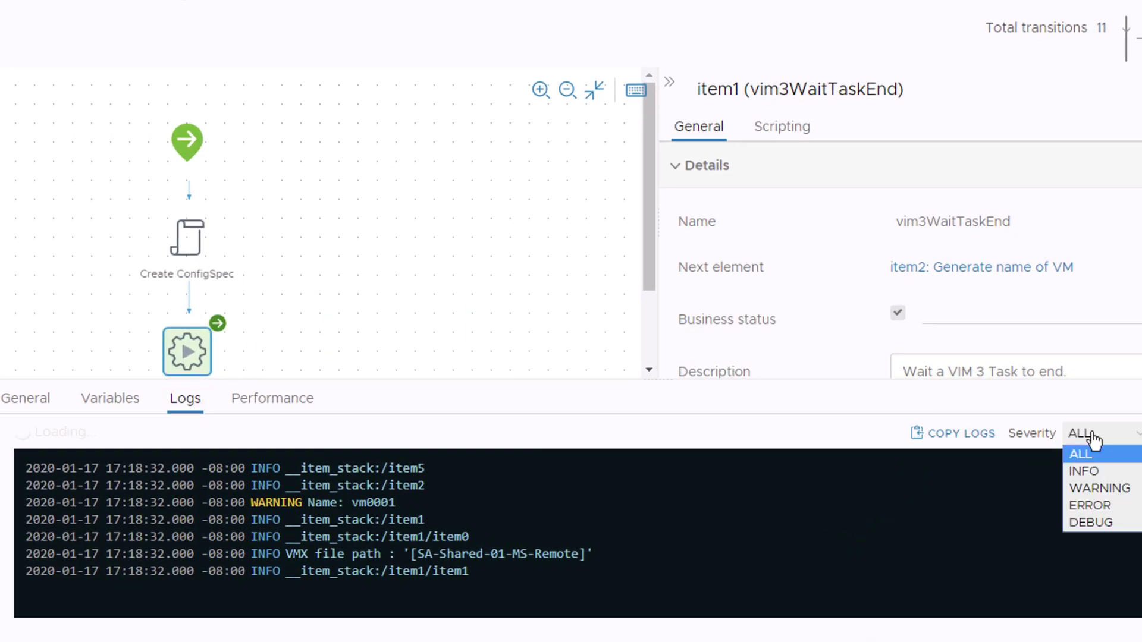
{"action": "left_click", "coordinate": [1097, 479]}
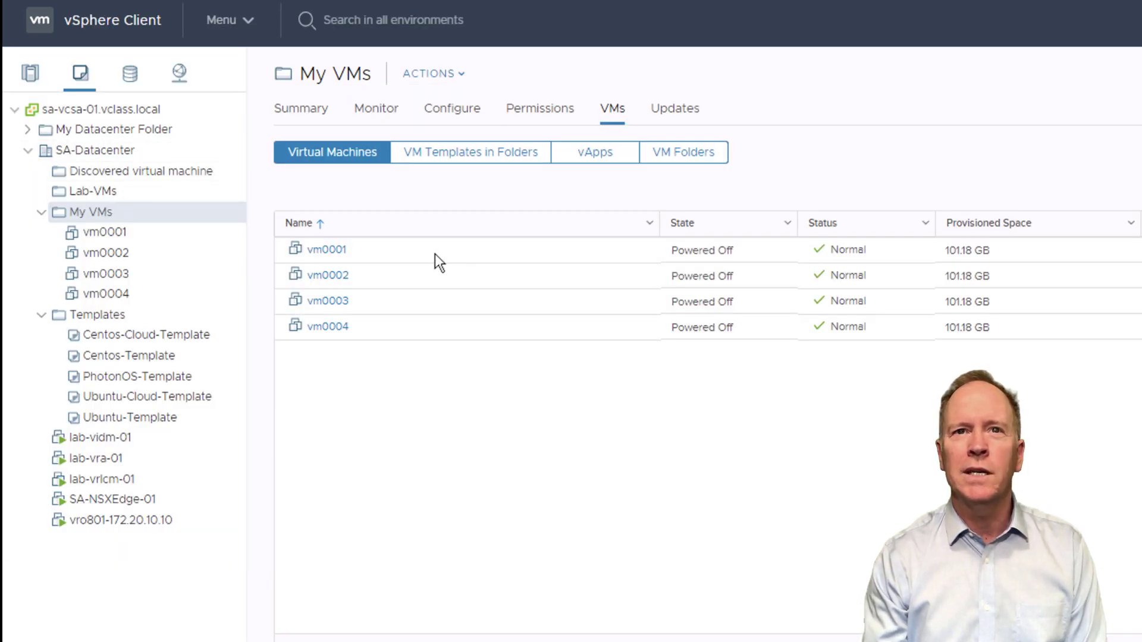
Step: In the vSphere Client, delete vm0001 through vm0004 in the My VMs folder from disk
{"action": "left_click", "coordinate": [405, 330], "text": "shift"}
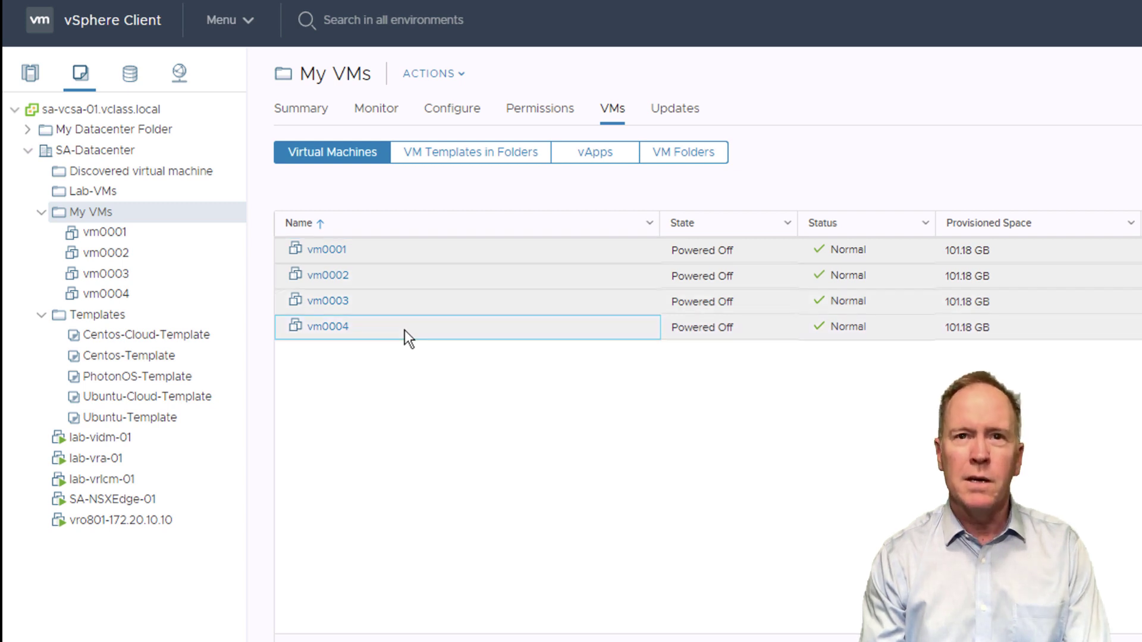
{"action": "right_click", "coordinate": [404, 330]}
{"action": "mouse_move", "coordinate": [432, 381]}
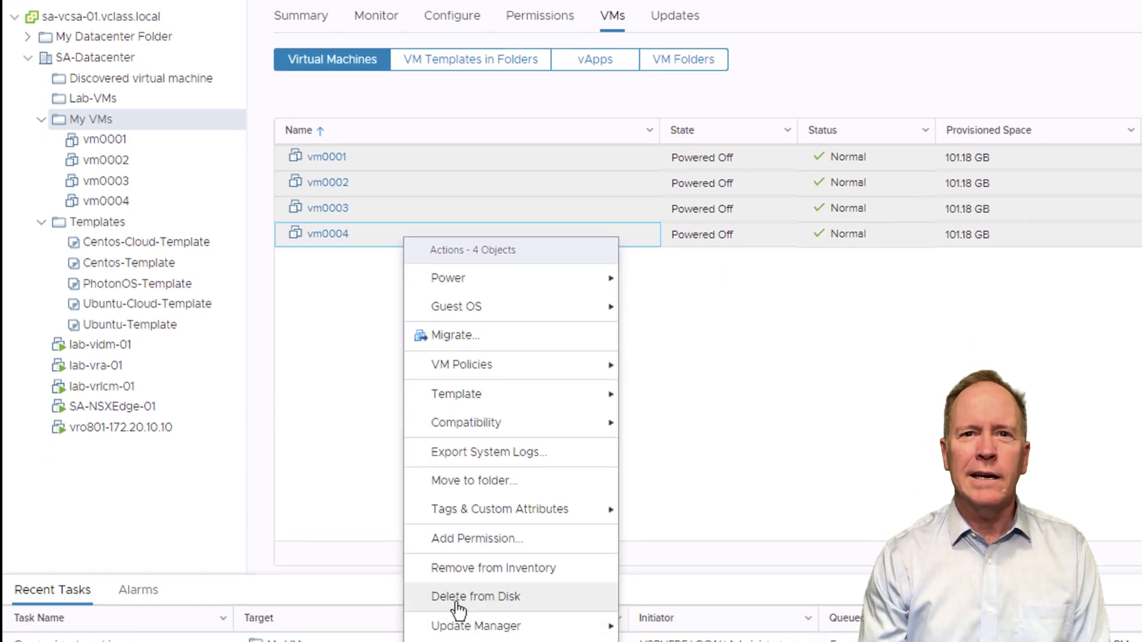
{"action": "left_click", "coordinate": [456, 601]}
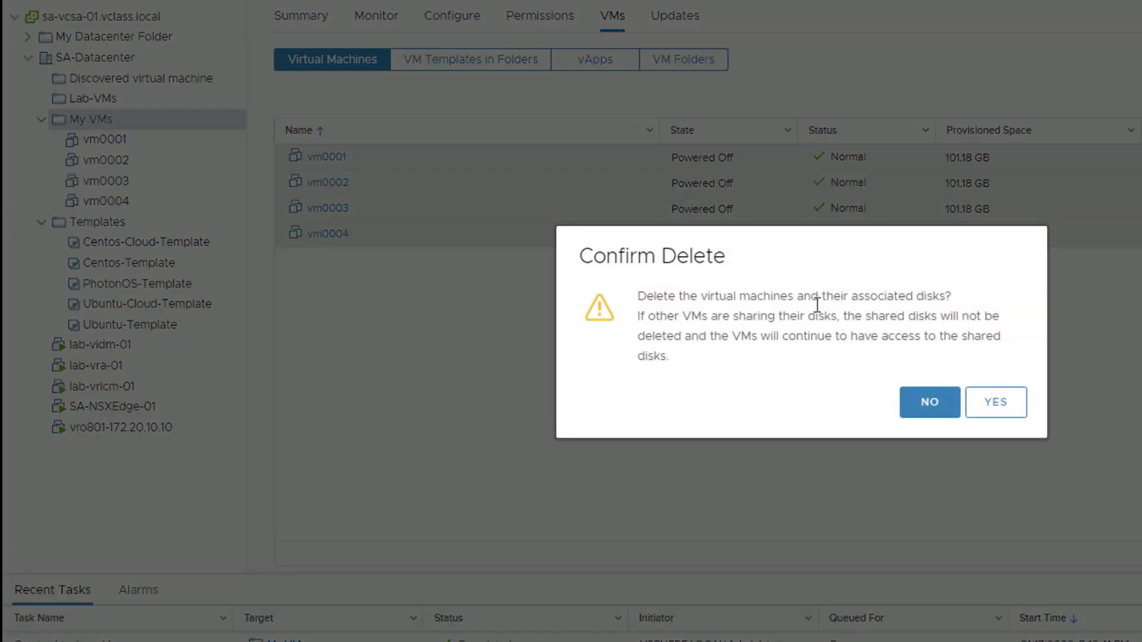
{"action": "left_click", "coordinate": [996, 402]}
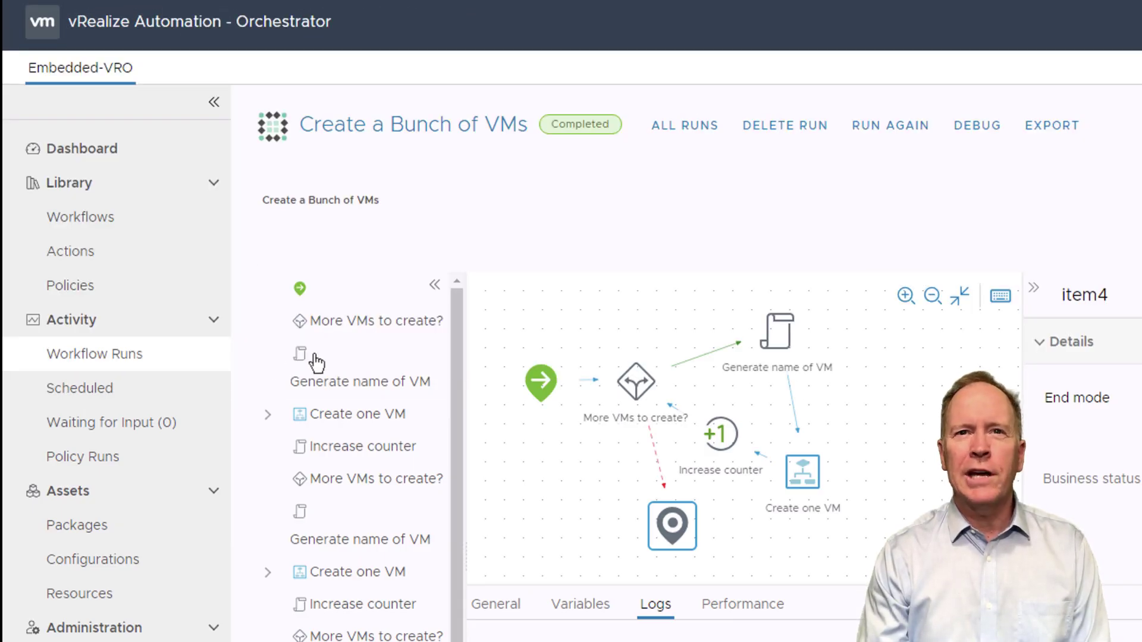
Step: Back in Orchestrator, open the Create a Bunch of VMs workflow from the library and review its variables
{"action": "left_click", "coordinate": [101, 229]}
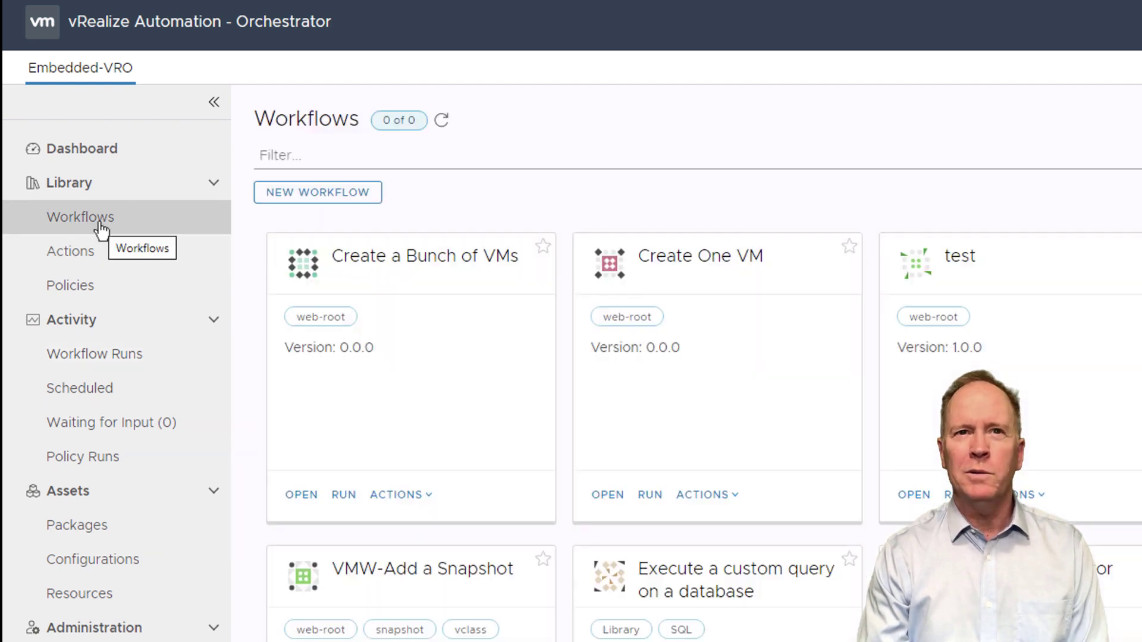
{"action": "left_click", "coordinate": [302, 501]}
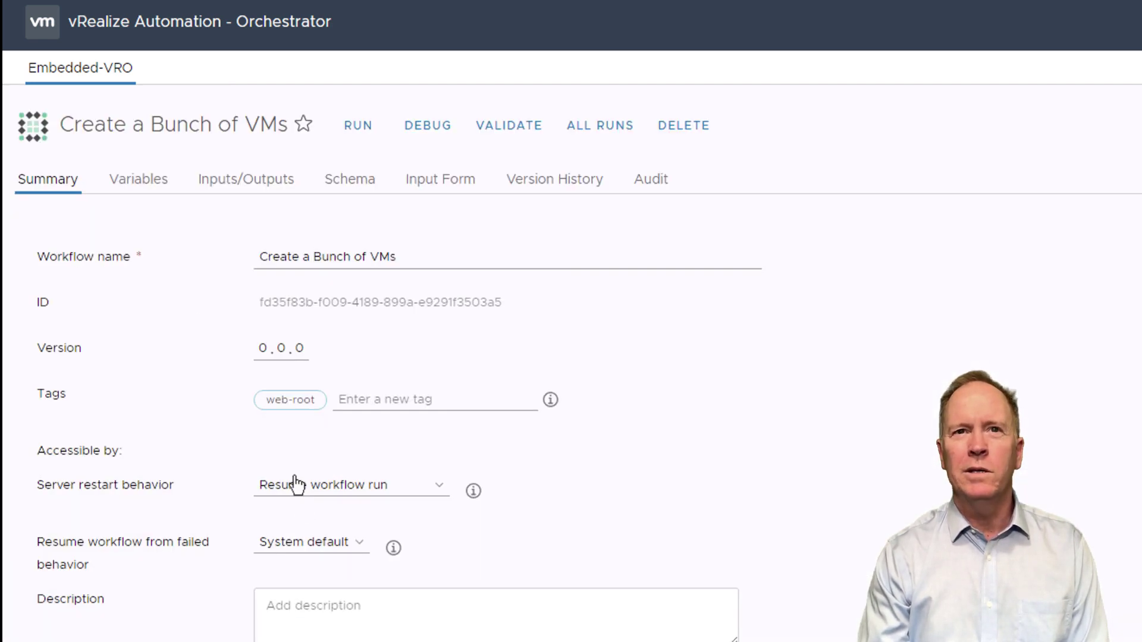
{"action": "left_click", "coordinate": [149, 185]}
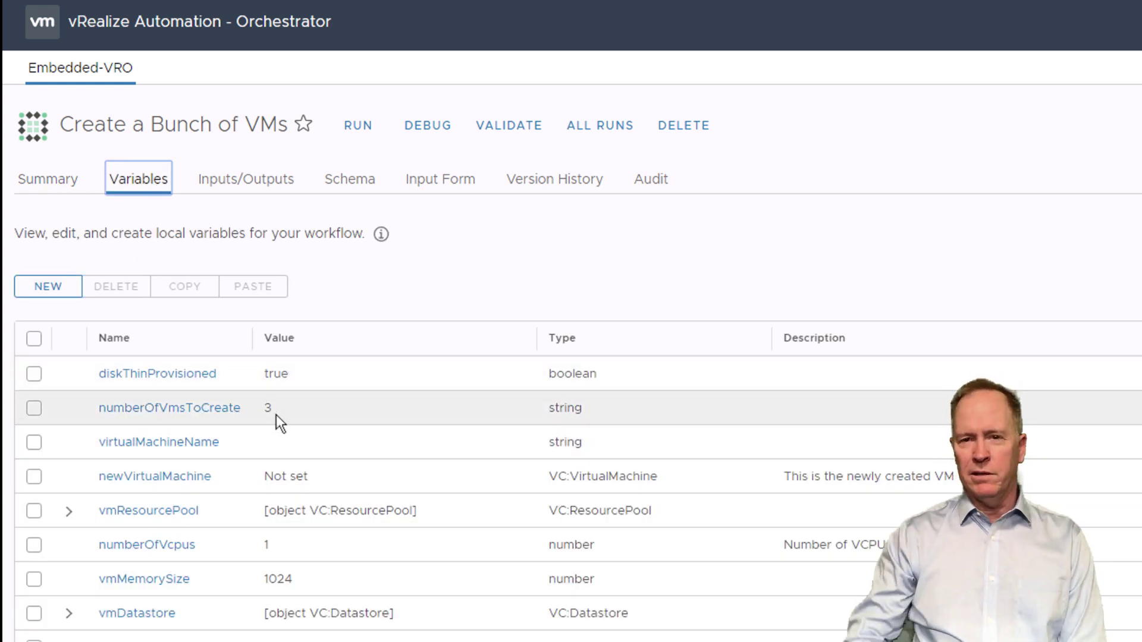
Step: Rearrange the schema with Generate name of VM and Create one VM in line with the decision, and Increase counter and the end element below
{"action": "left_click", "coordinate": [359, 190]}
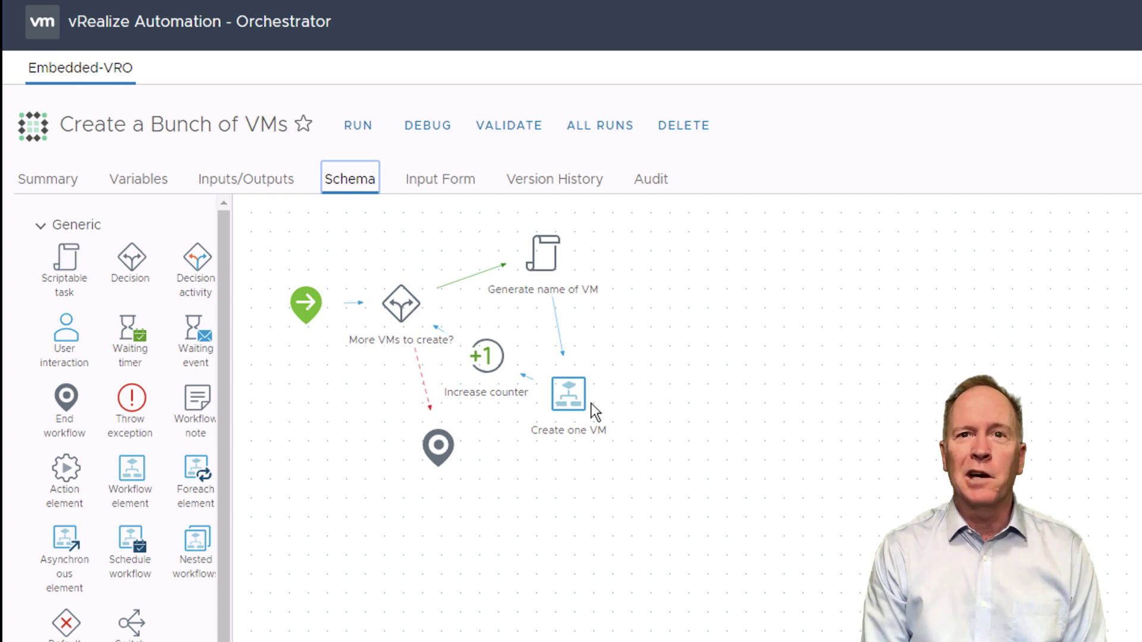
{"action": "left_click_drag", "start_coordinate": [541, 269], "coordinate": [544, 301]}
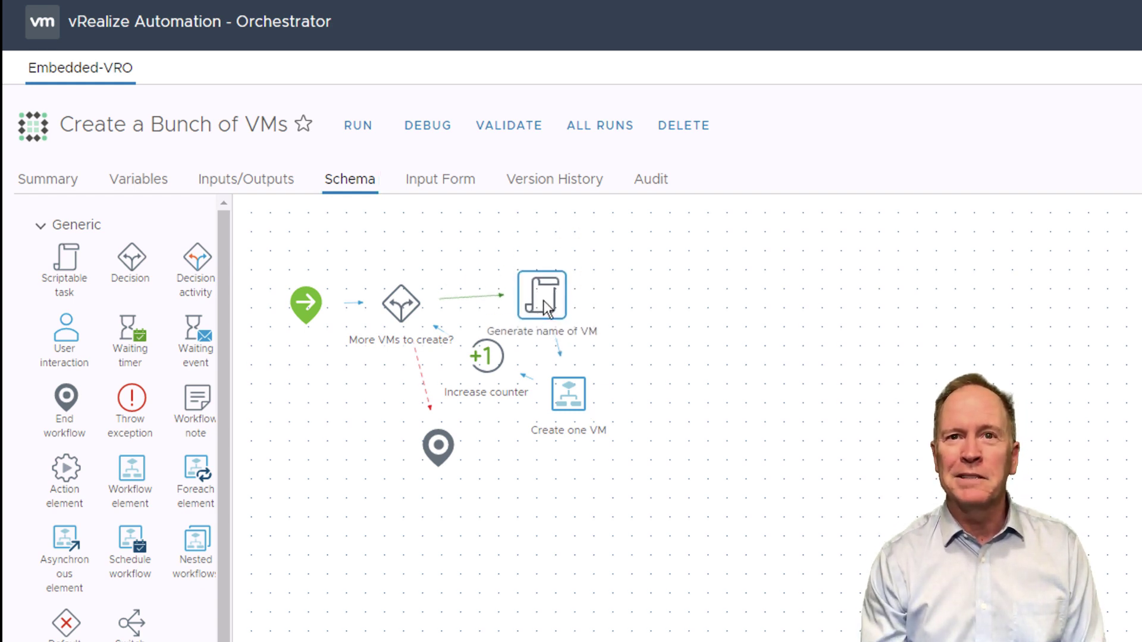
{"action": "left_click_drag", "start_coordinate": [588, 393], "coordinate": [649, 318]}
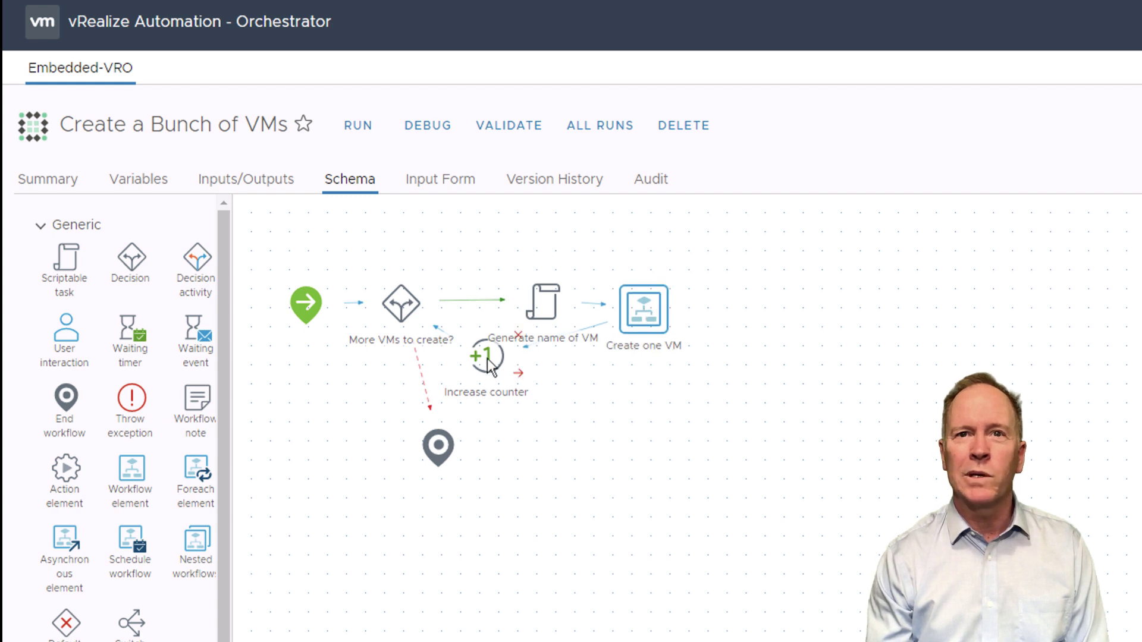
{"action": "left_click_drag", "start_coordinate": [489, 364], "coordinate": [504, 426]}
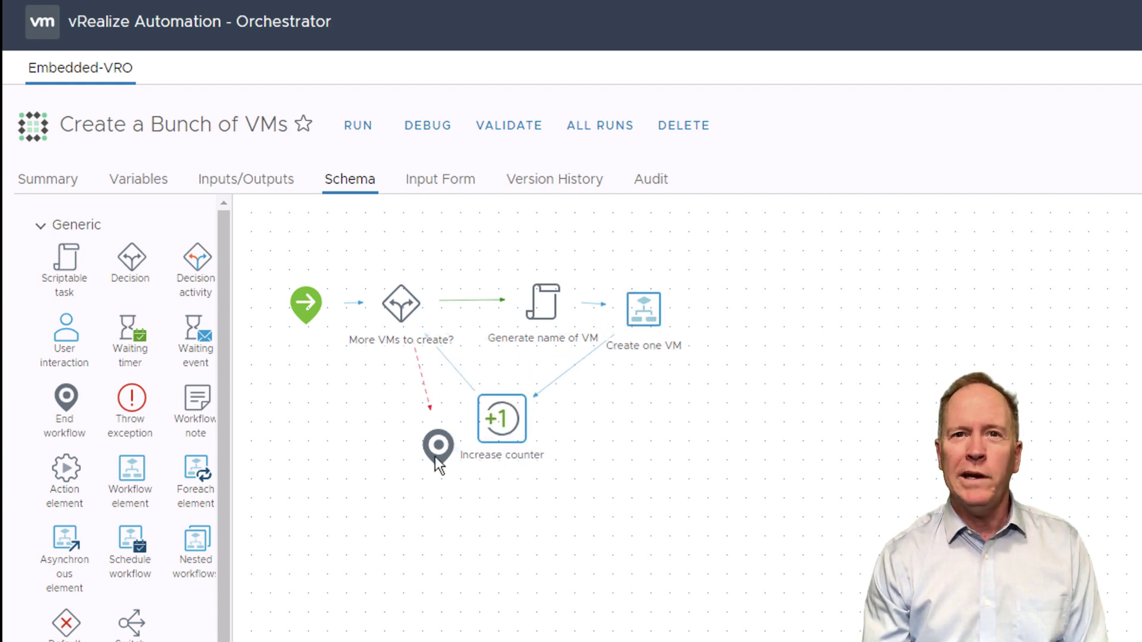
{"action": "left_click_drag", "start_coordinate": [435, 456], "coordinate": [406, 438]}
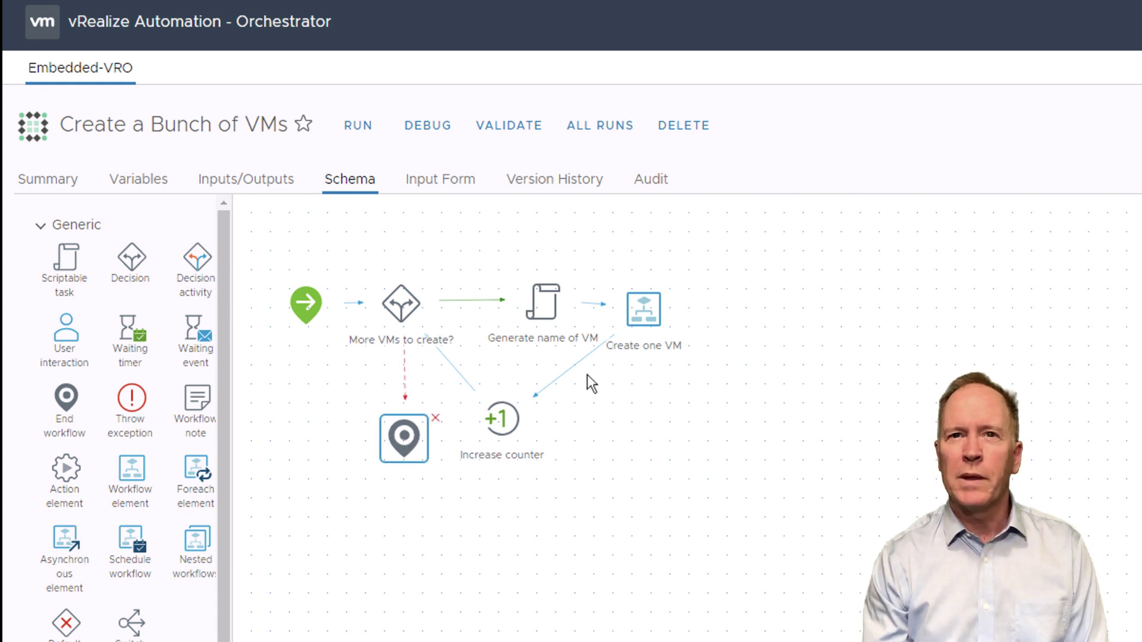
{"action": "left_click_drag", "start_coordinate": [642, 309], "coordinate": [646, 301]}
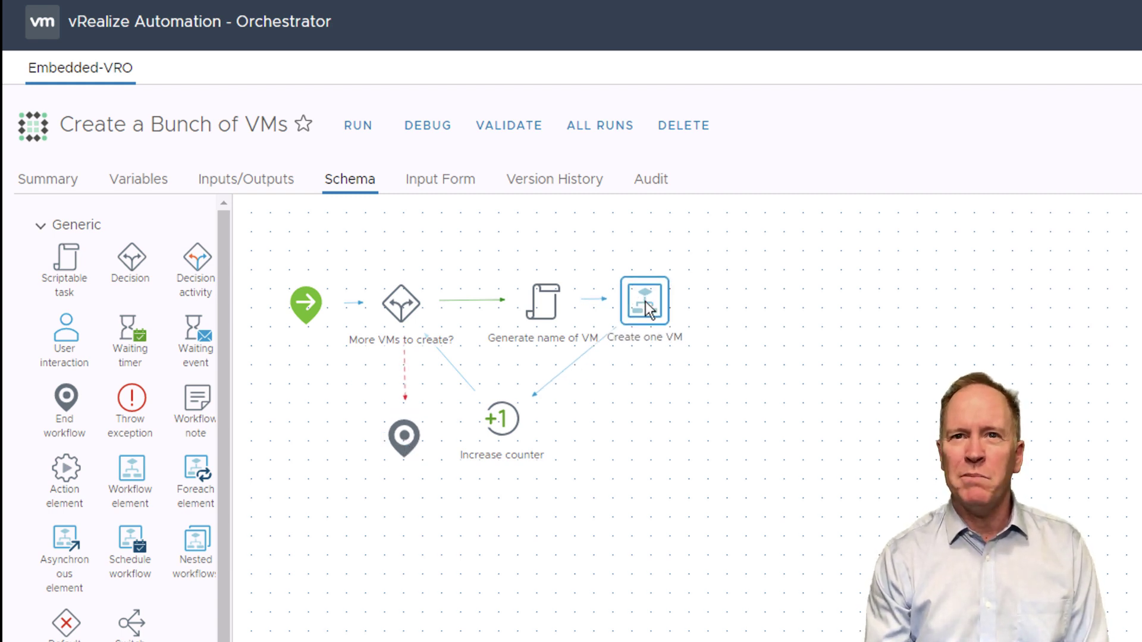
Step: Insert an Action element between Create one VM and Increase counter, and assign it the startVM action from com.vmware.library.vc.vm.power
{"action": "left_click", "coordinate": [238, 501]}
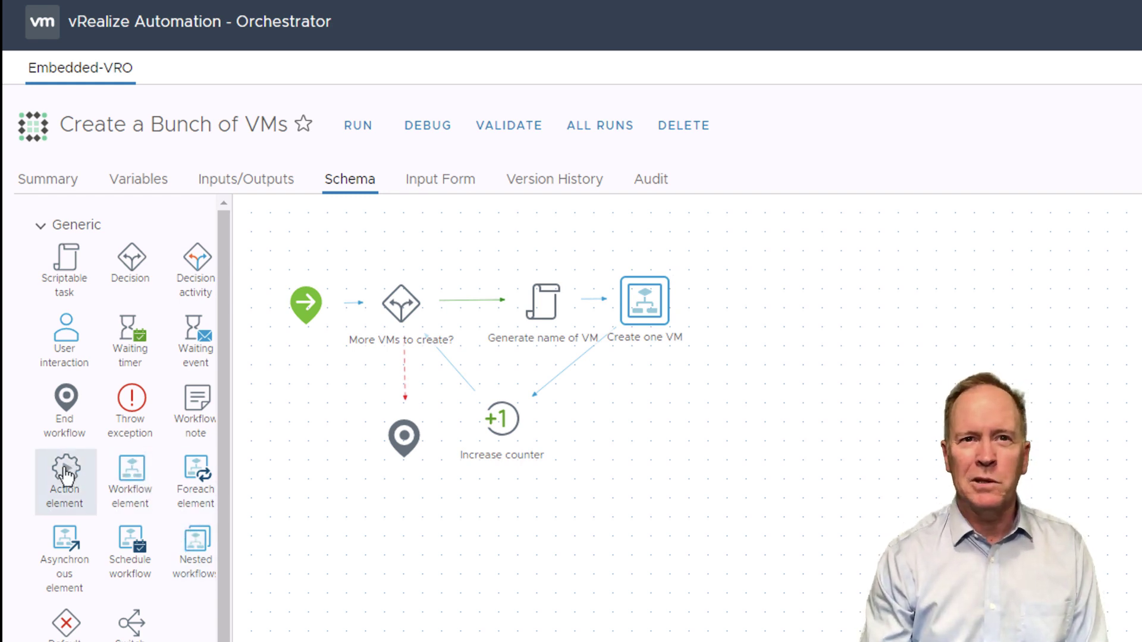
{"action": "left_click_drag", "start_coordinate": [72, 474], "coordinate": [544, 390]}
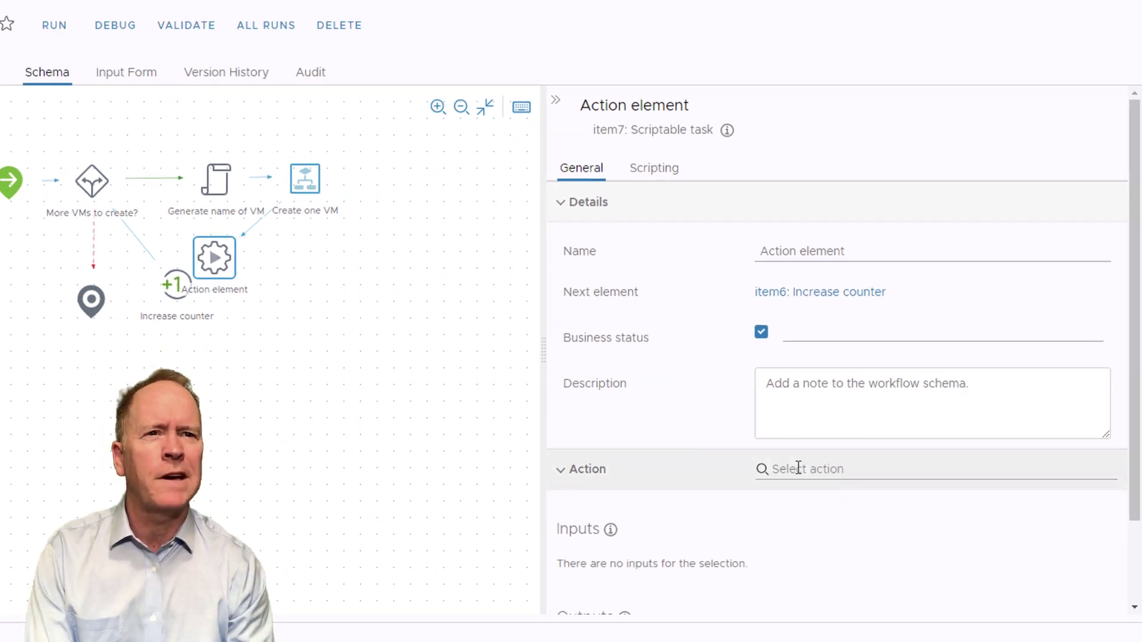
{"action": "left_click", "coordinate": [799, 469]}
{"action": "type", "text": "start"}
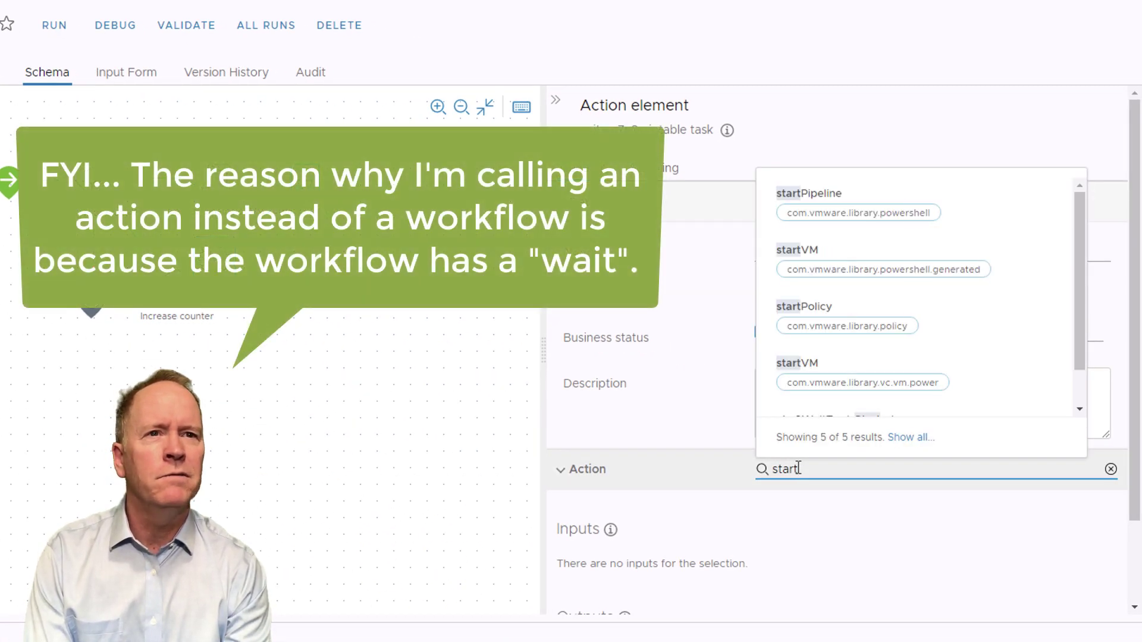
{"action": "type", "text": "v"}
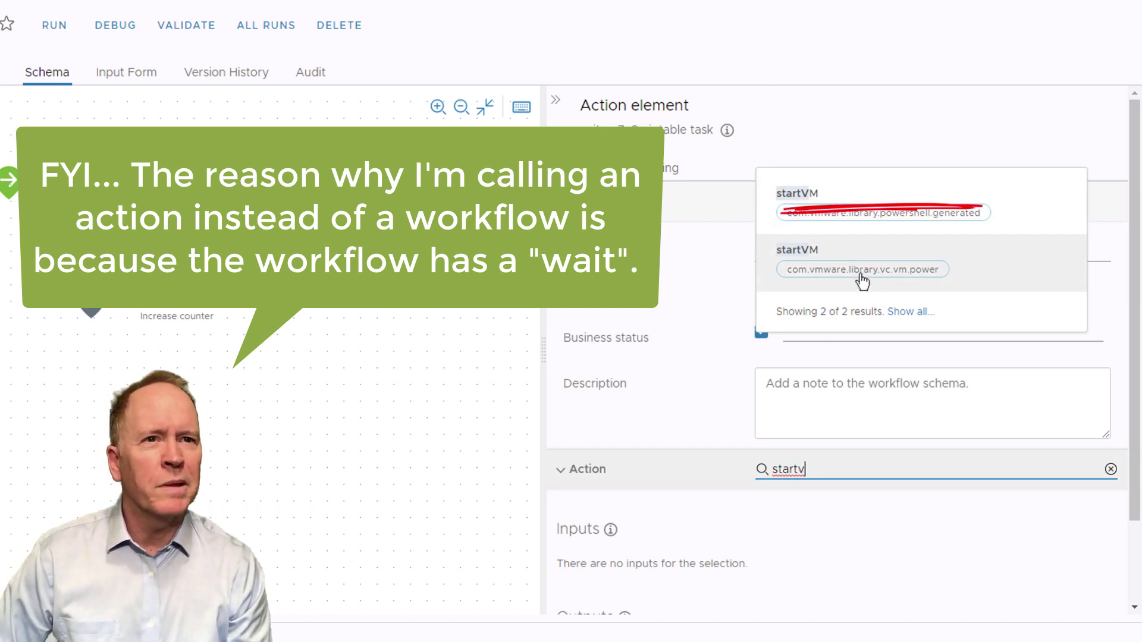
{"action": "left_click", "coordinate": [829, 274]}
Step: Place the startVM action element below Create one VM and rename it "Power on VM"
{"action": "left_click_drag", "start_coordinate": [216, 313], "coordinate": [307, 322]}
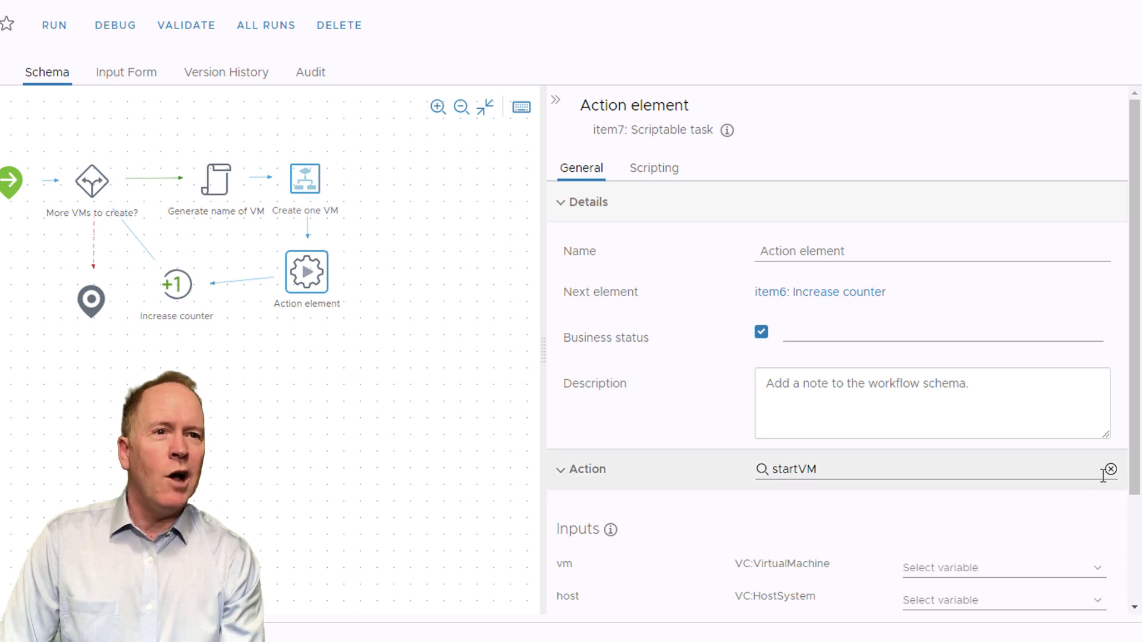
{"action": "left_click_drag", "start_coordinate": [1136, 473], "coordinate": [1140, 574]}
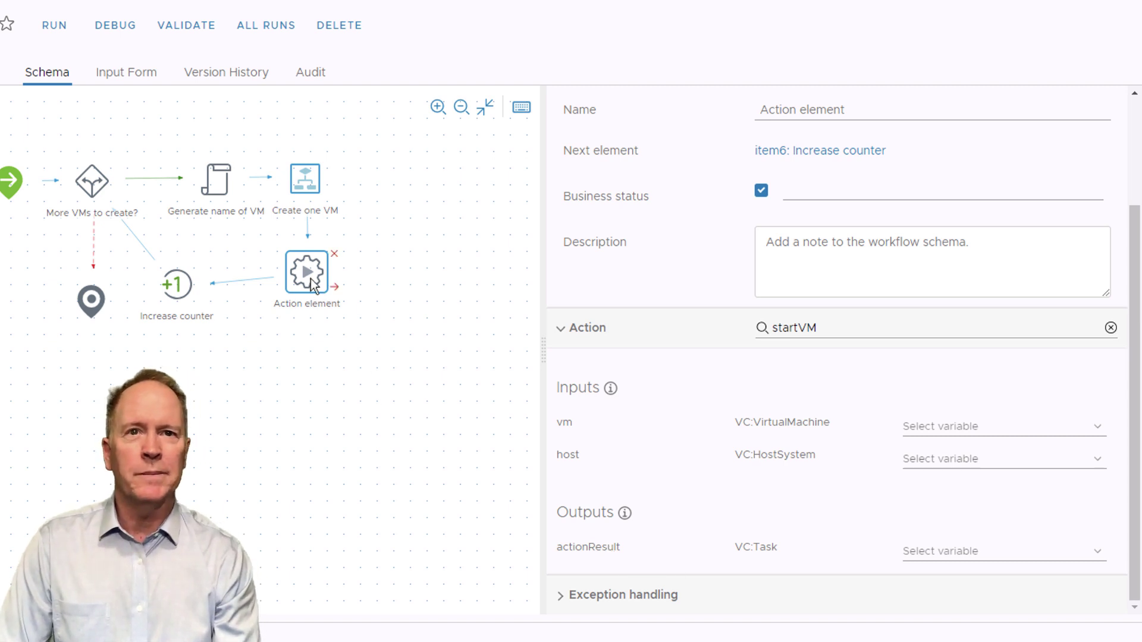
{"action": "left_click_drag", "start_coordinate": [314, 286], "coordinate": [316, 298]}
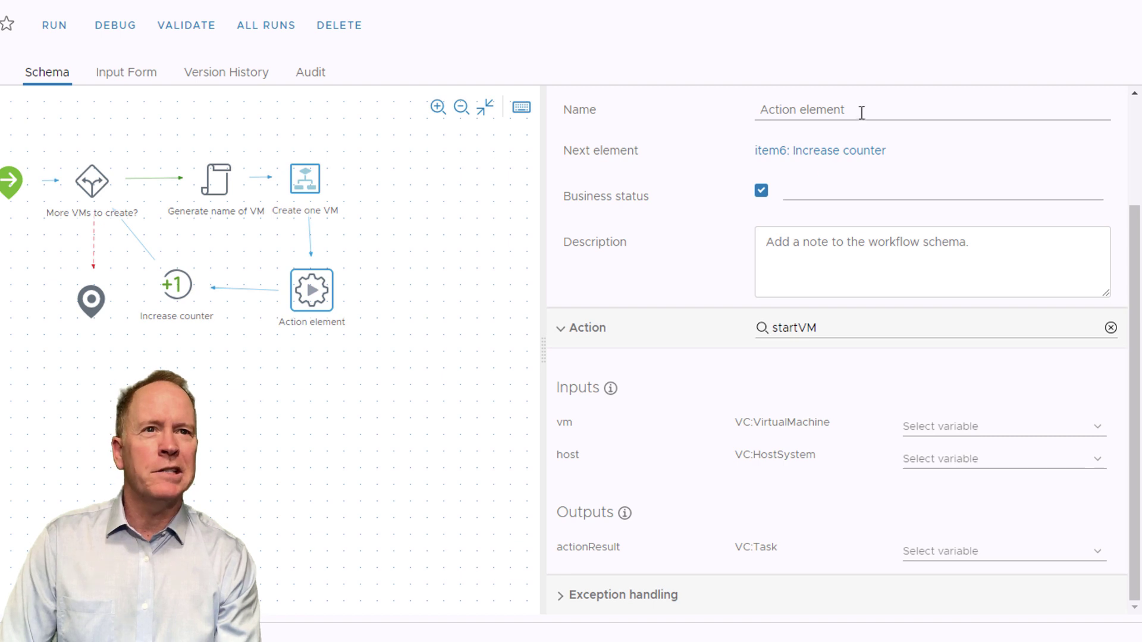
{"action": "left_click_drag", "start_coordinate": [862, 113], "coordinate": [687, 113]}
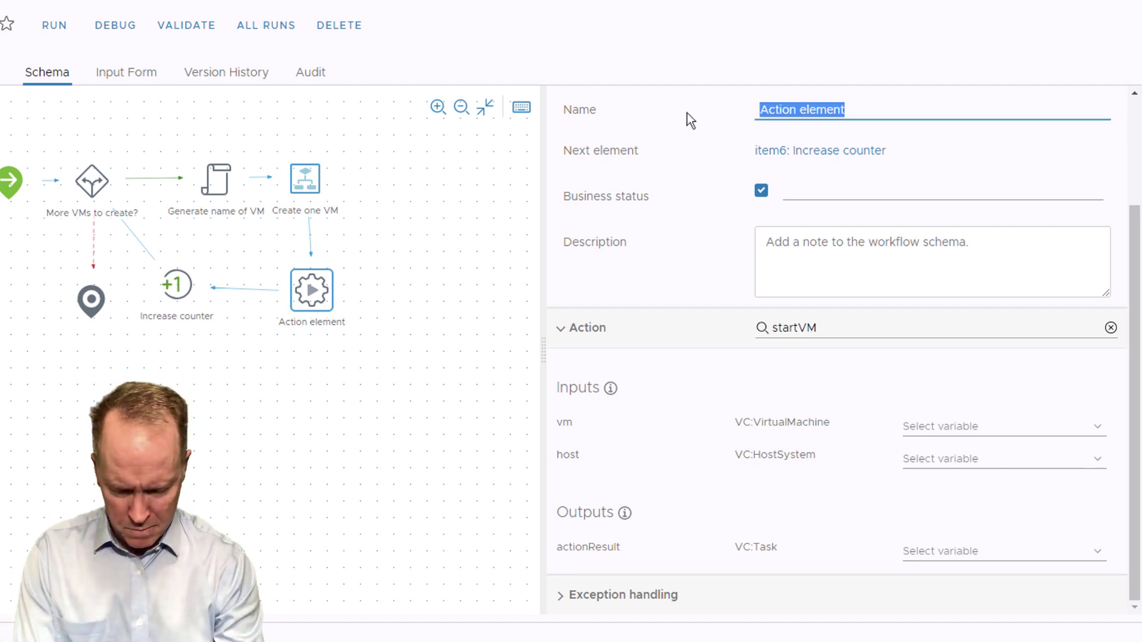
{"action": "type", "text": "Power on VM"}
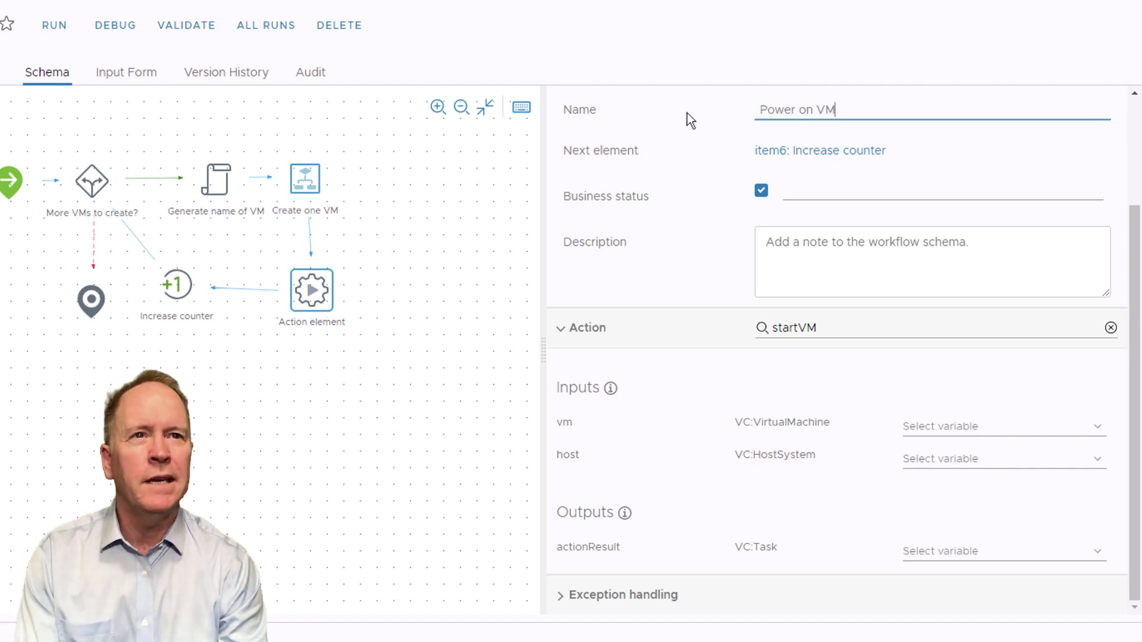
{"action": "left_click", "coordinate": [688, 386]}
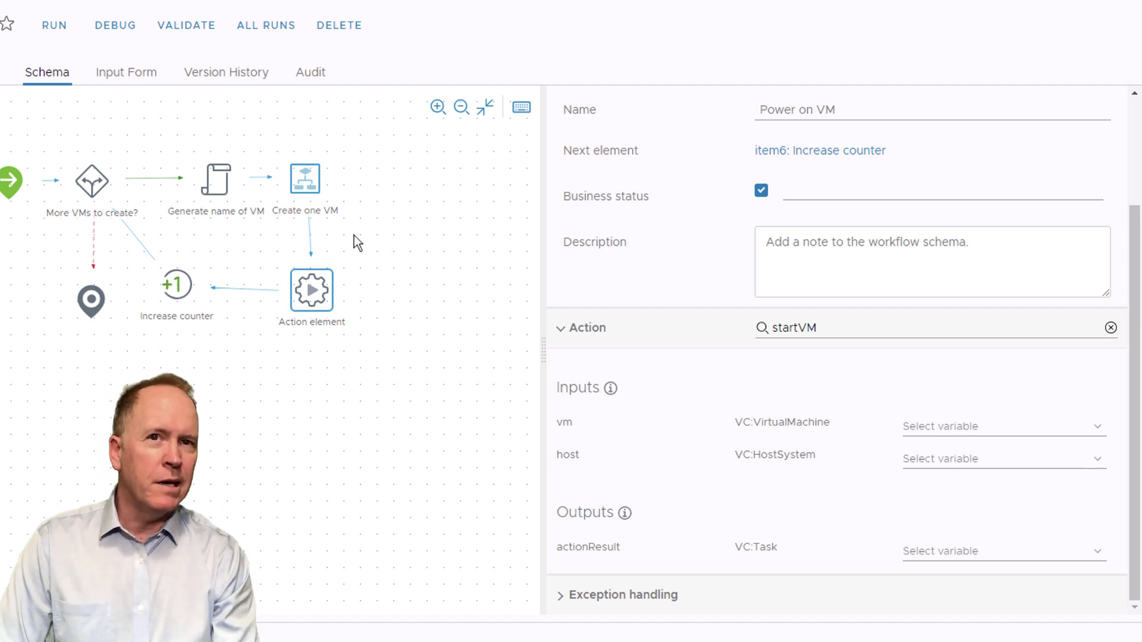
Step: Check Create one VM's output binding, and bind Power on VM's vm input to newVirtualMachine and its host input to vmHost
{"action": "left_click", "coordinate": [310, 193]}
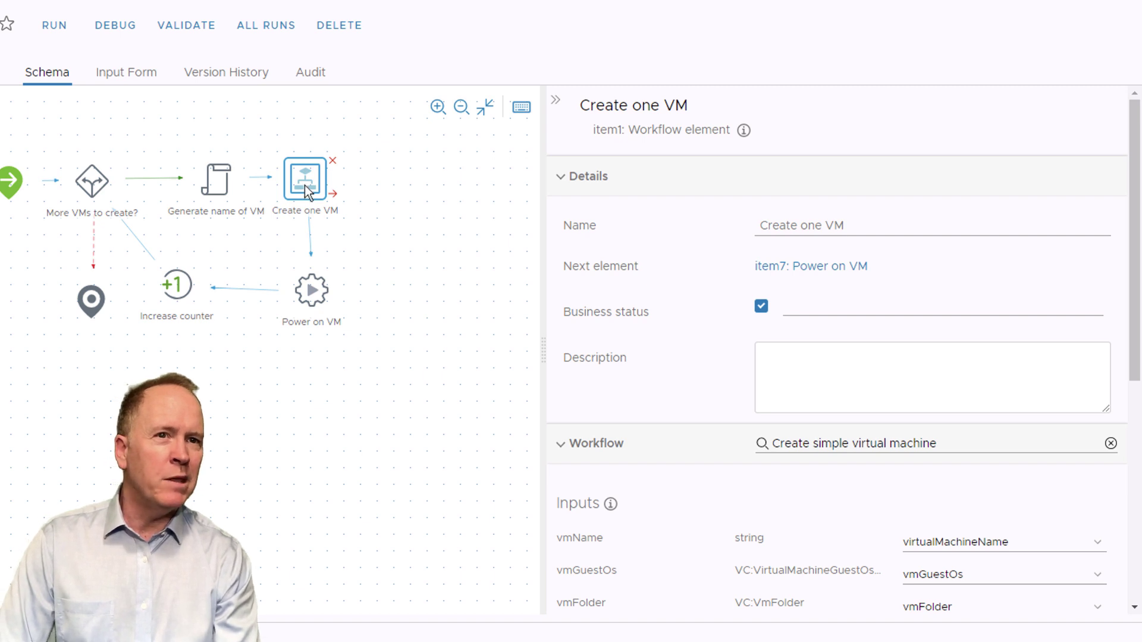
{"action": "scroll", "coordinate": [1138, 586], "scroll_direction": "down", "scroll_amount": 7}
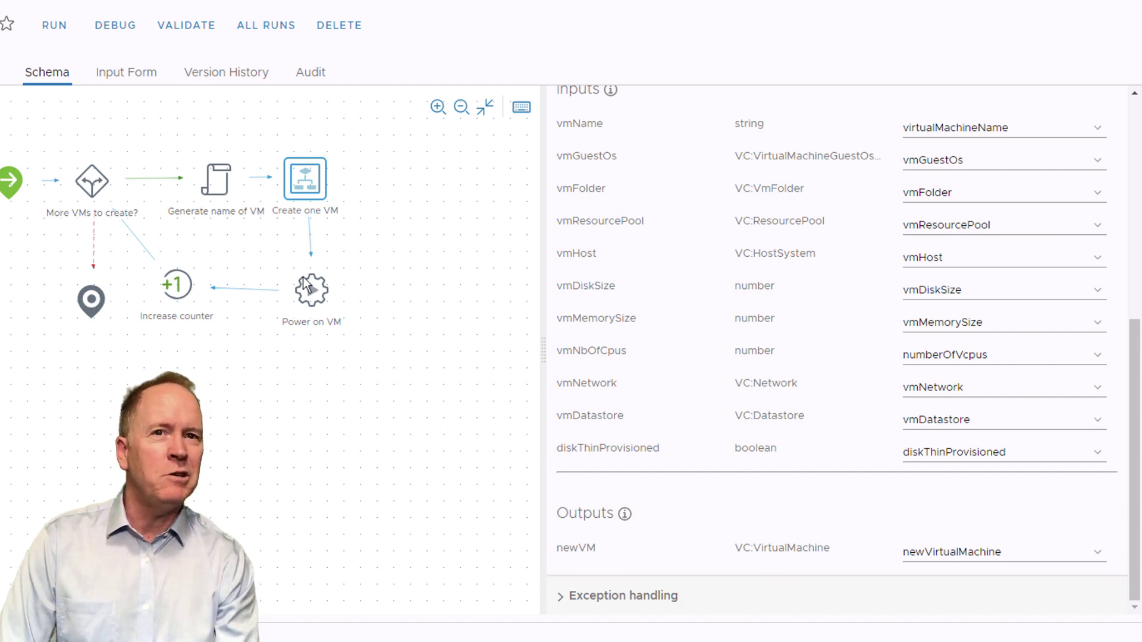
{"action": "mouse_move", "coordinate": [314, 304]}
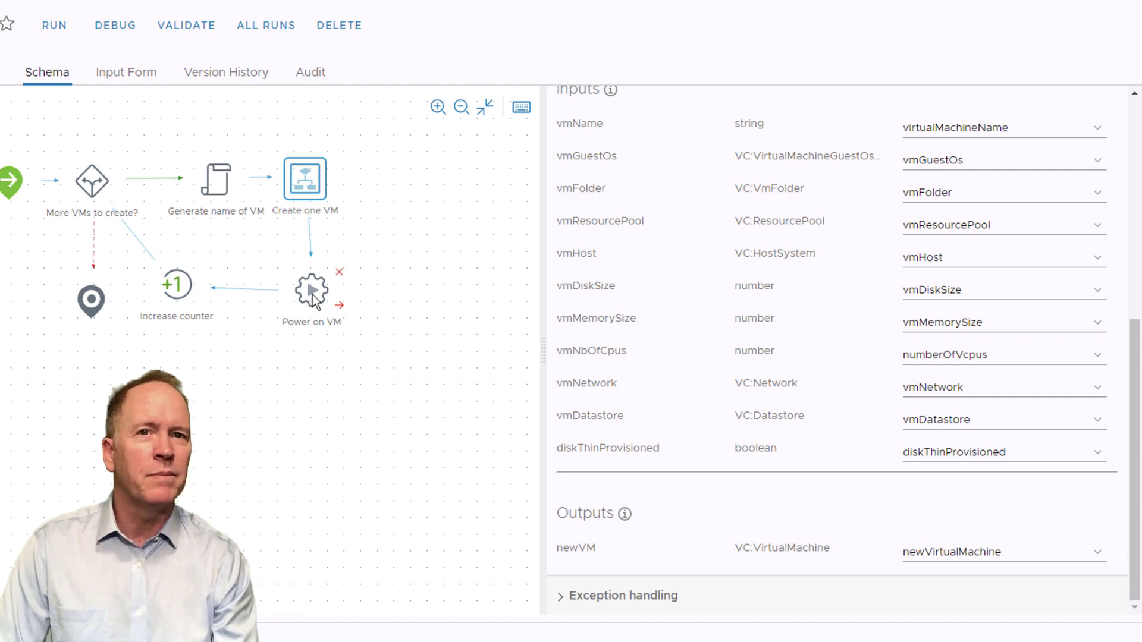
{"action": "left_click", "coordinate": [314, 295]}
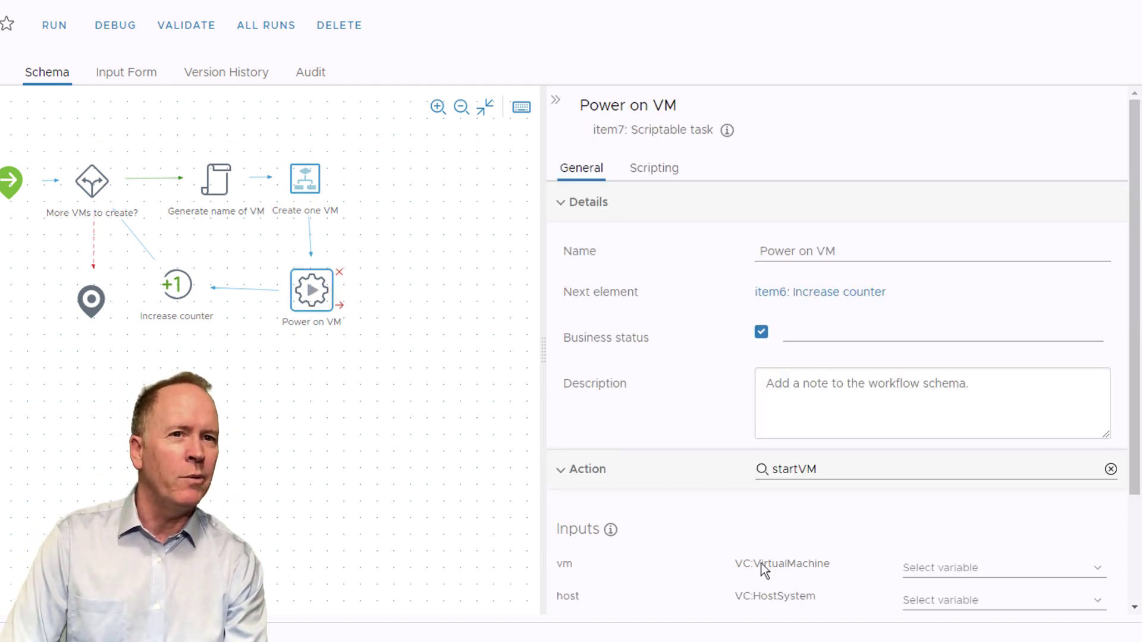
{"action": "left_click", "coordinate": [935, 572]}
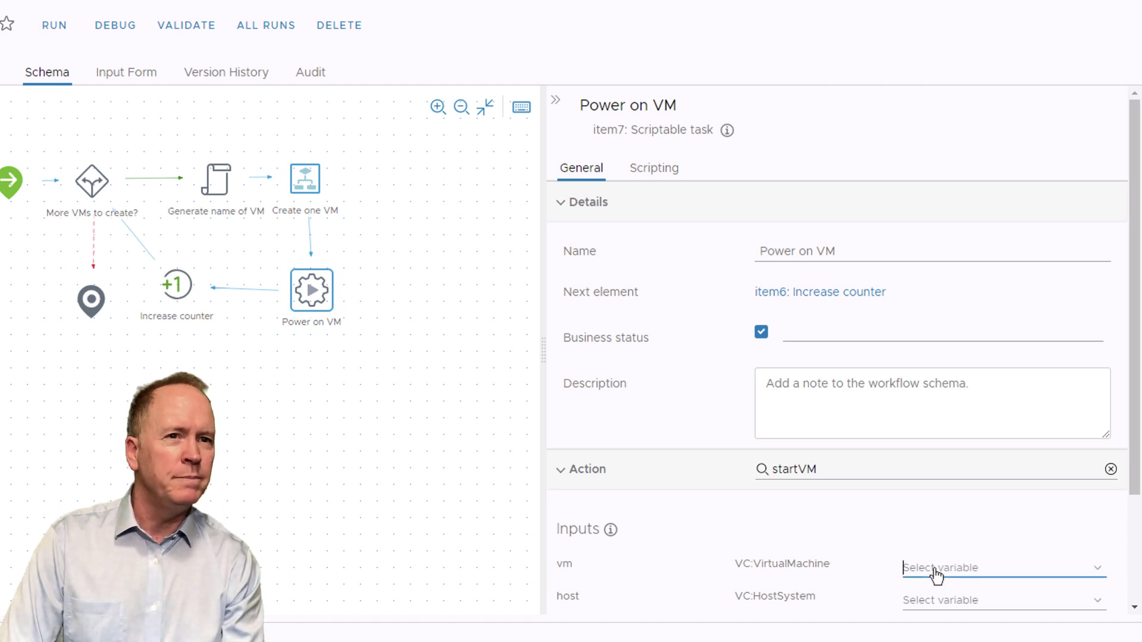
{"action": "scroll", "coordinate": [1137, 590], "scroll_direction": "down", "scroll_amount": 3}
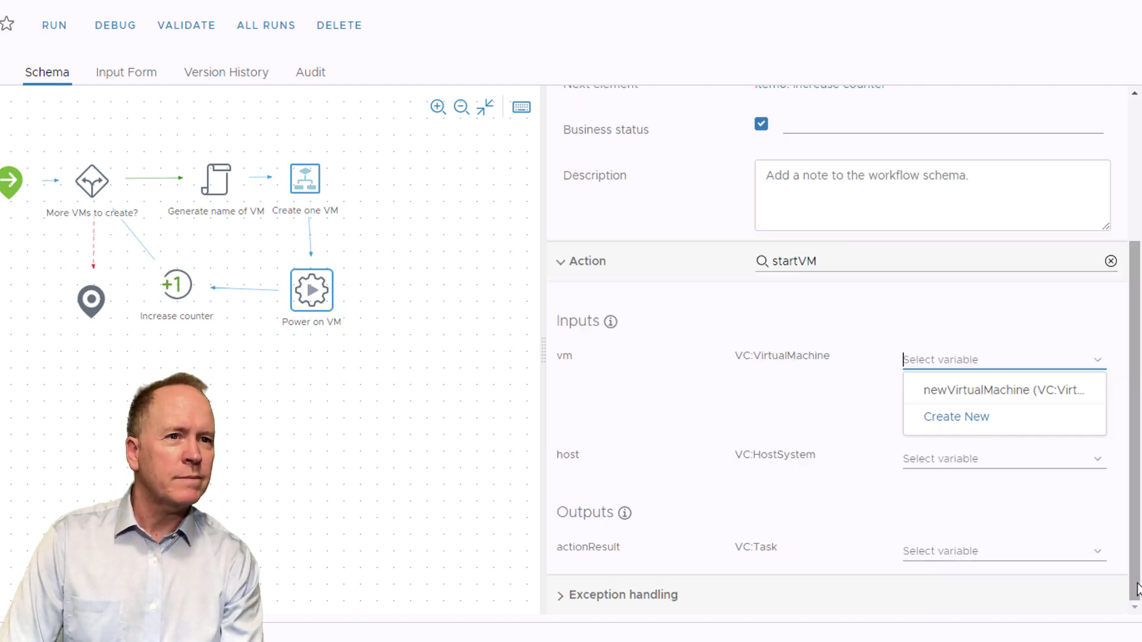
{"action": "left_click", "coordinate": [991, 391]}
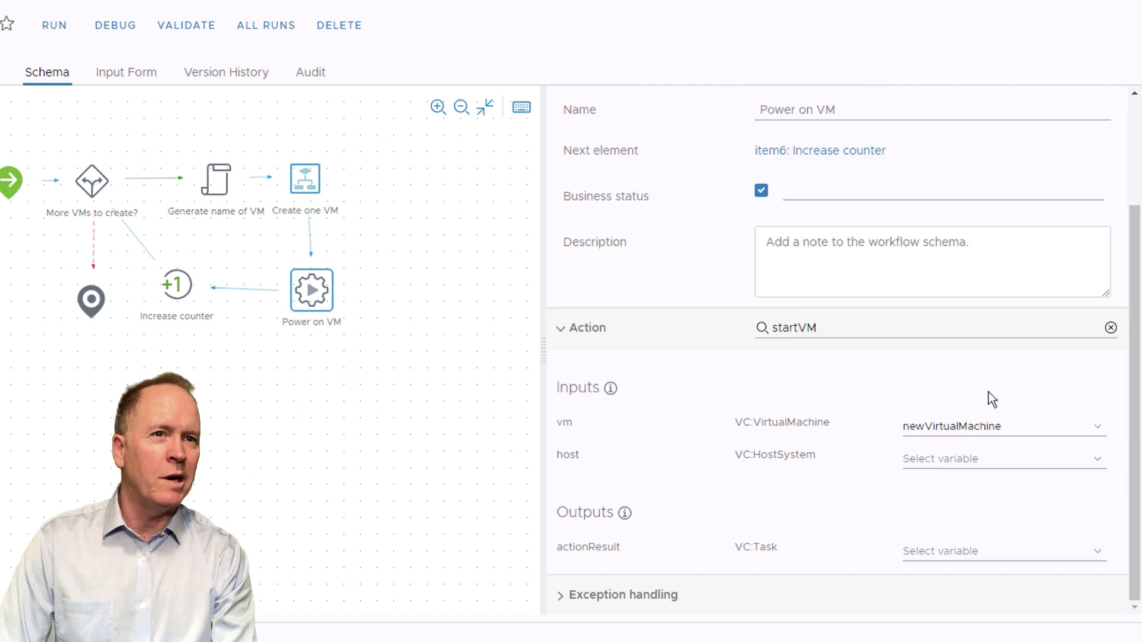
{"action": "left_click", "coordinate": [937, 461]}
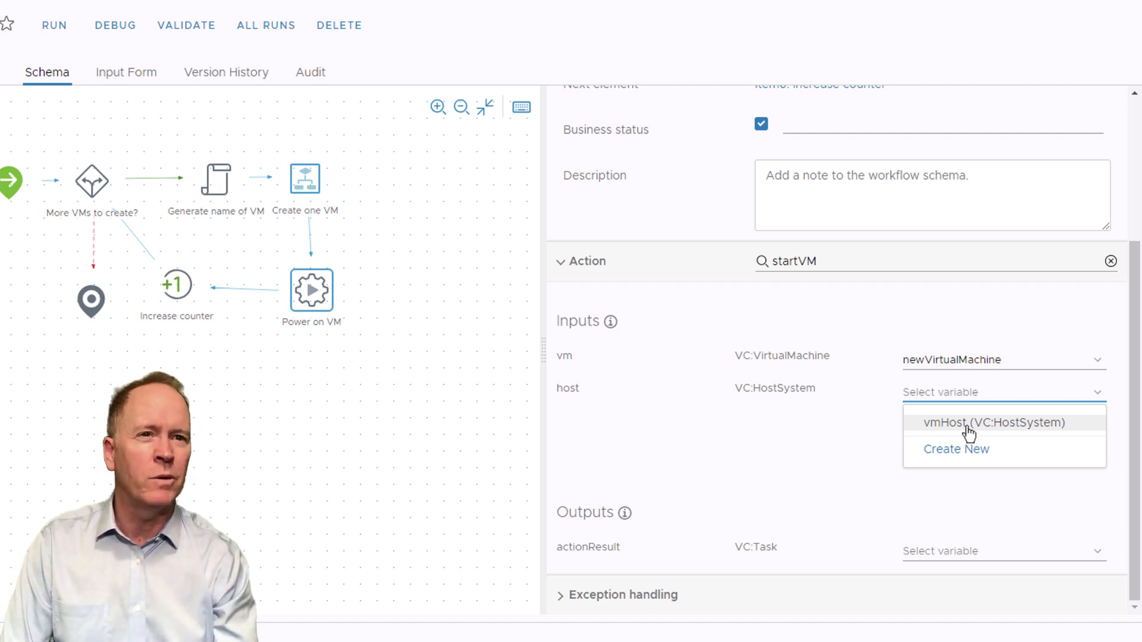
{"action": "left_click", "coordinate": [967, 426]}
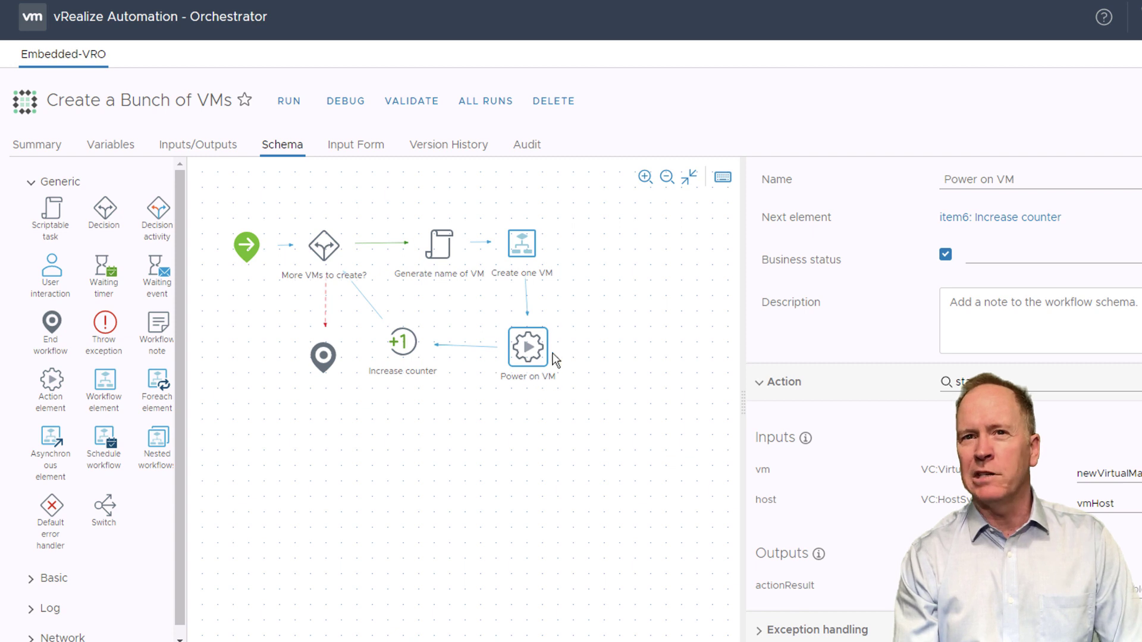
Step: Bind Power on VM's actionResult output to a new VC:Task variable named task, and save and validate the workflow
{"action": "mouse_move", "coordinate": [560, 373]}
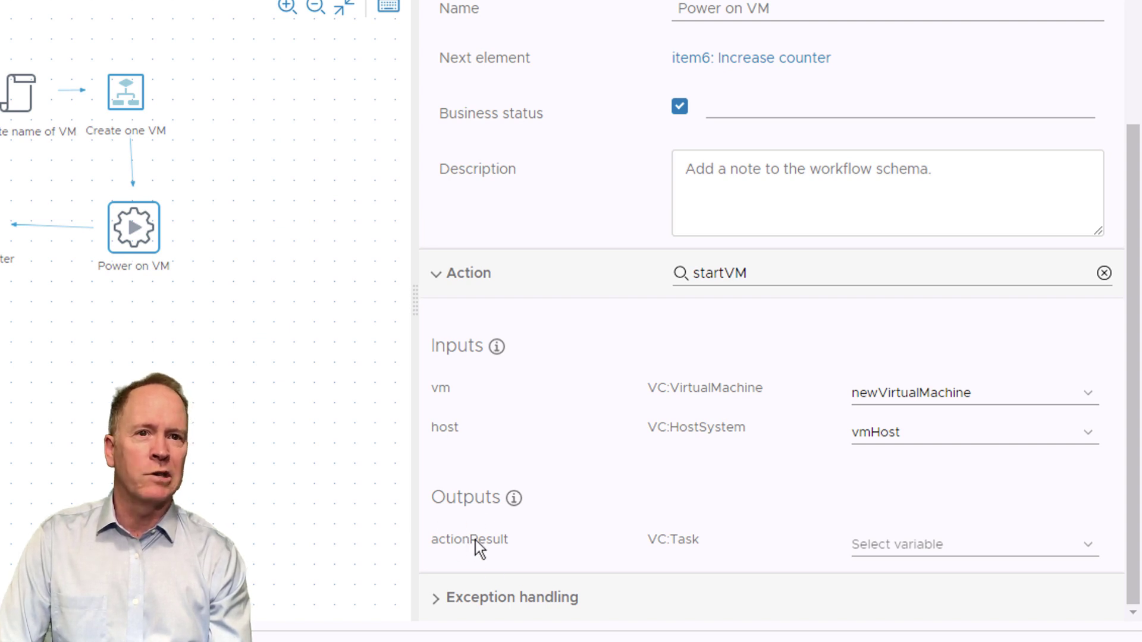
{"action": "left_click", "coordinate": [901, 551]}
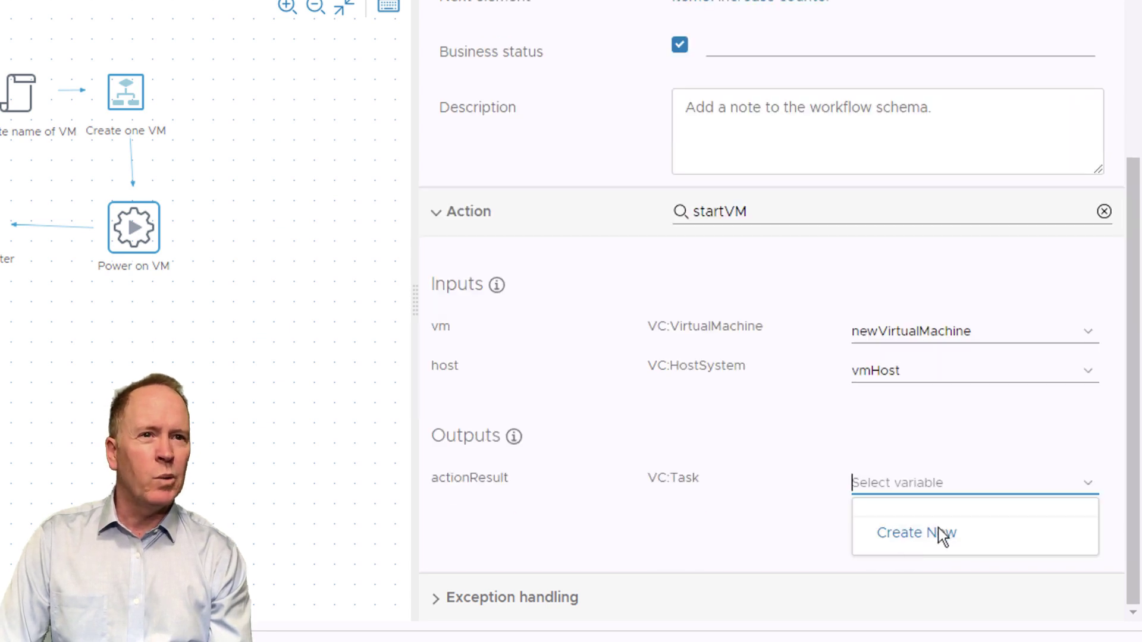
{"action": "left_click", "coordinate": [939, 532]}
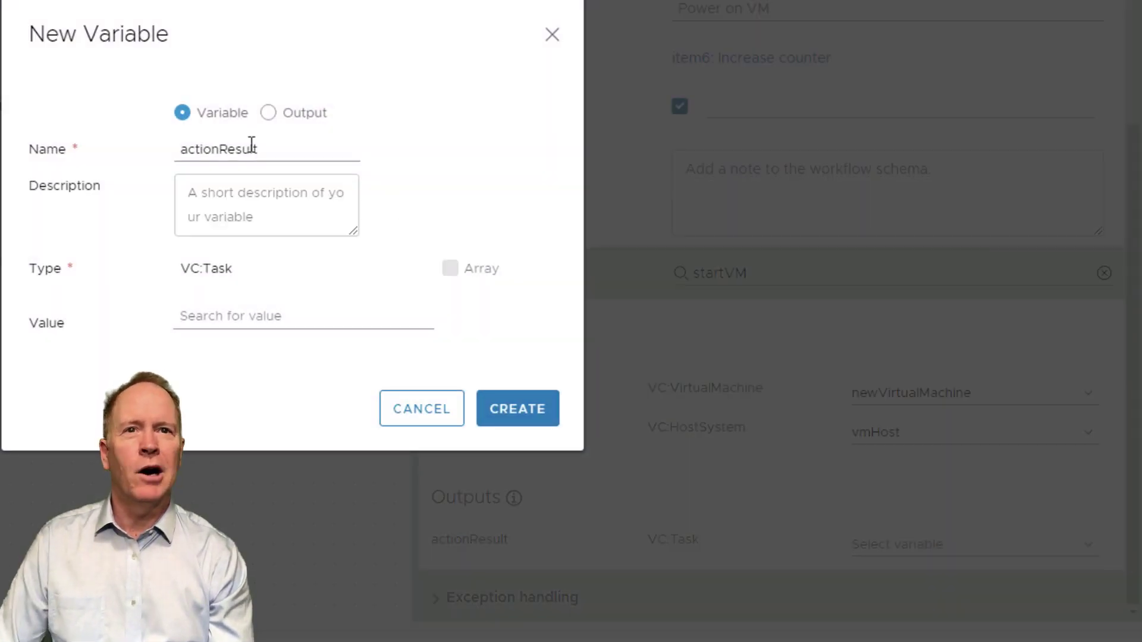
{"action": "left_click_drag", "start_coordinate": [282, 148], "coordinate": [110, 141]}
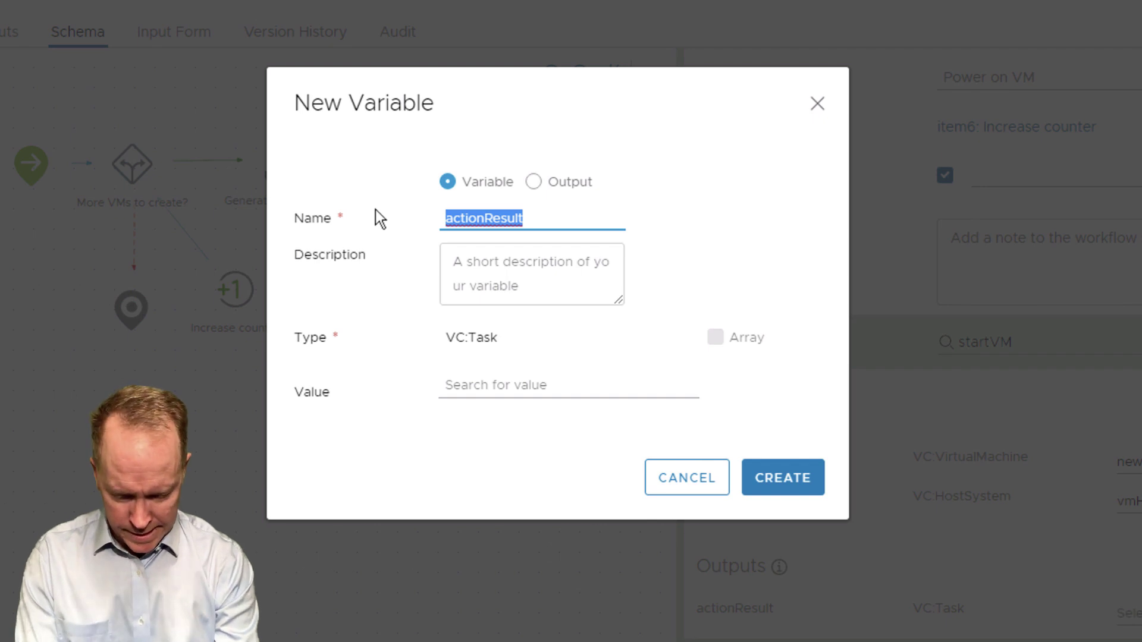
{"action": "type", "text": "task"}
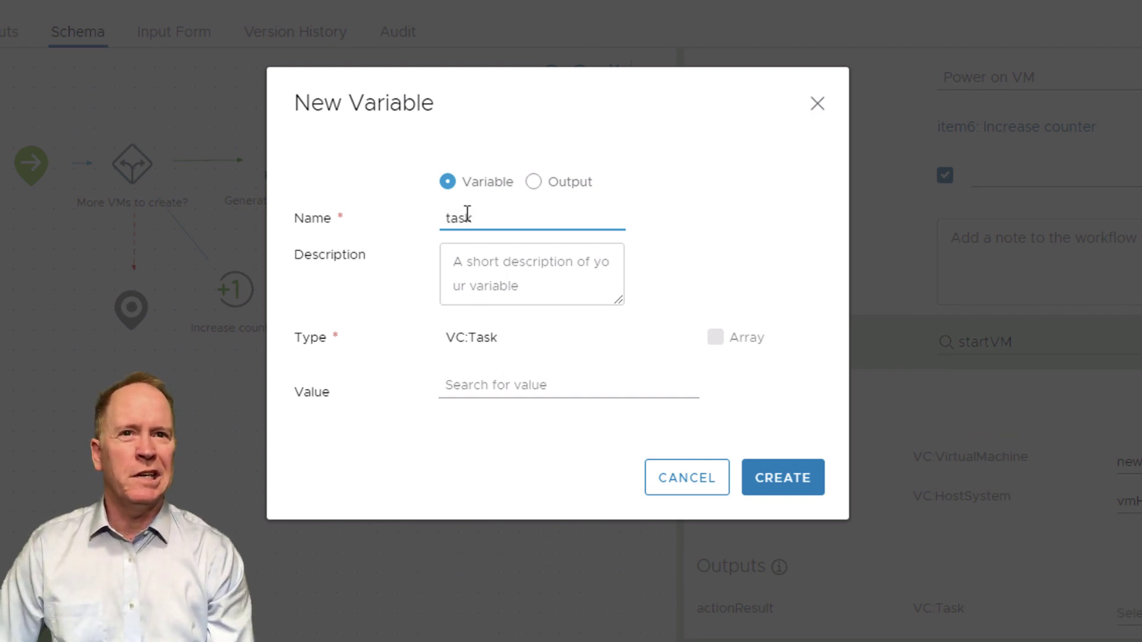
{"action": "left_click", "coordinate": [754, 475]}
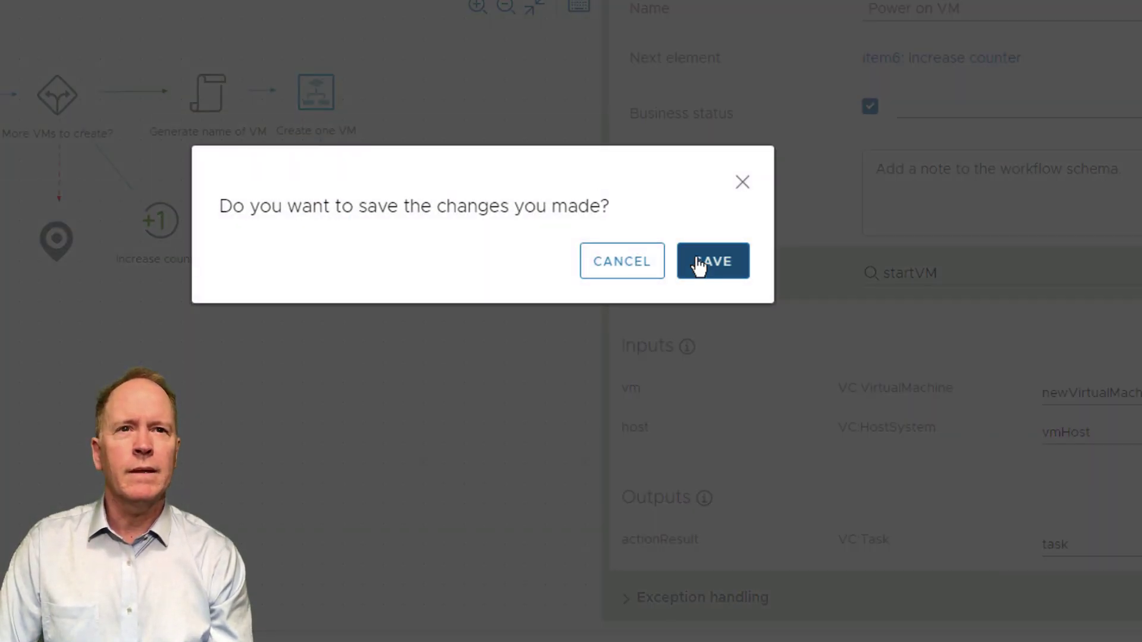
{"action": "left_click", "coordinate": [703, 265]}
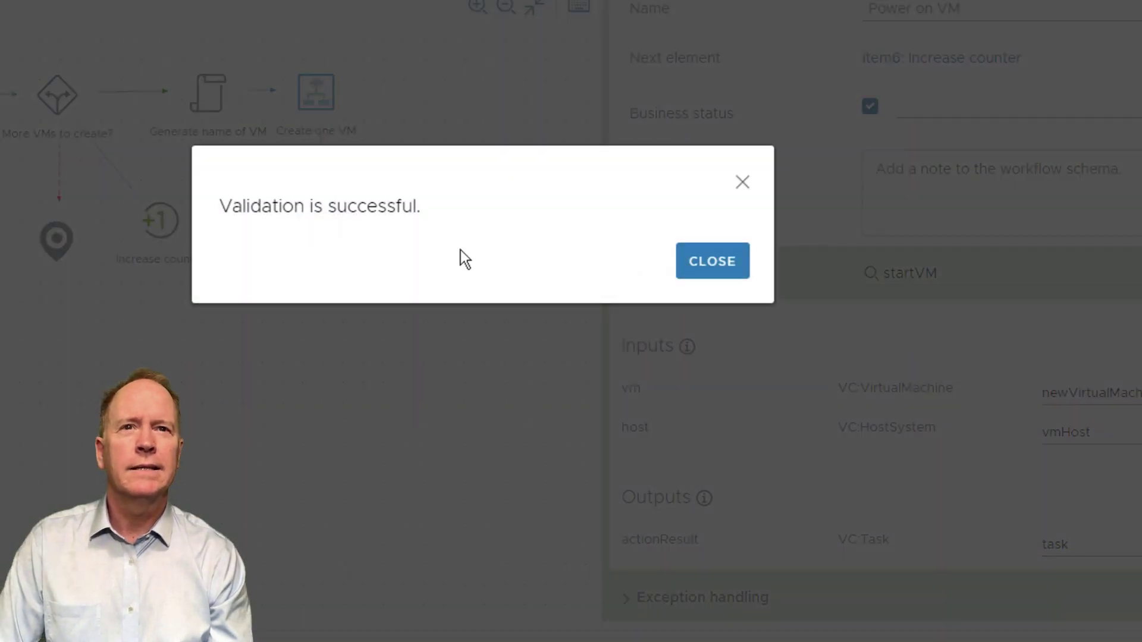
{"action": "left_click", "coordinate": [726, 261]}
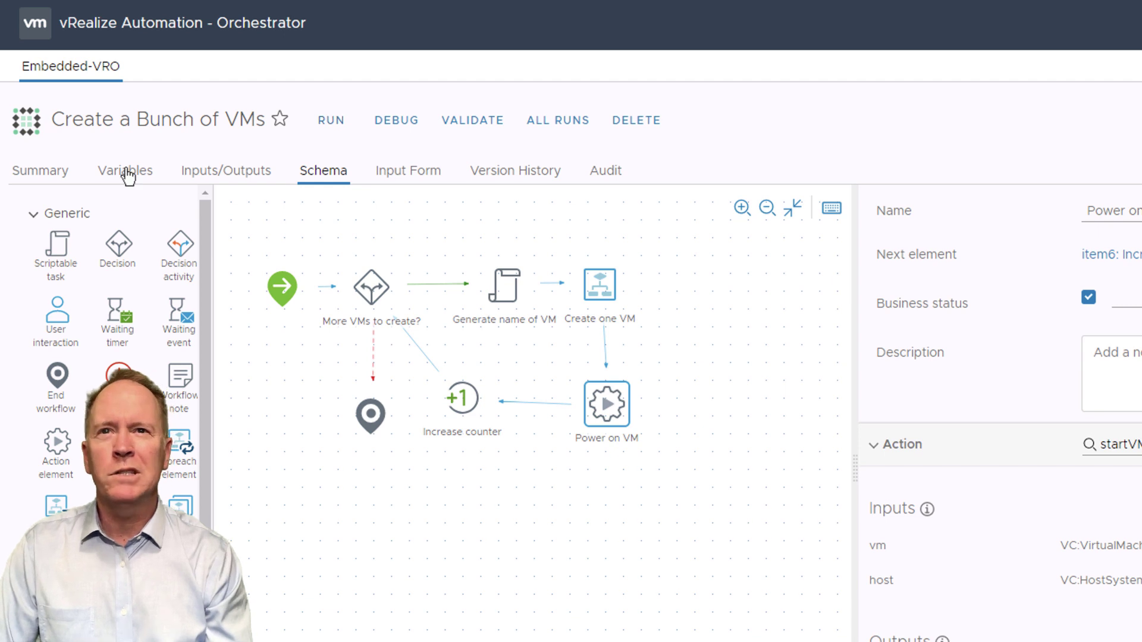
Step: Set the workflow variable numberOfVmsToCreate to 10 and save the workflow
{"action": "left_click", "coordinate": [126, 173]}
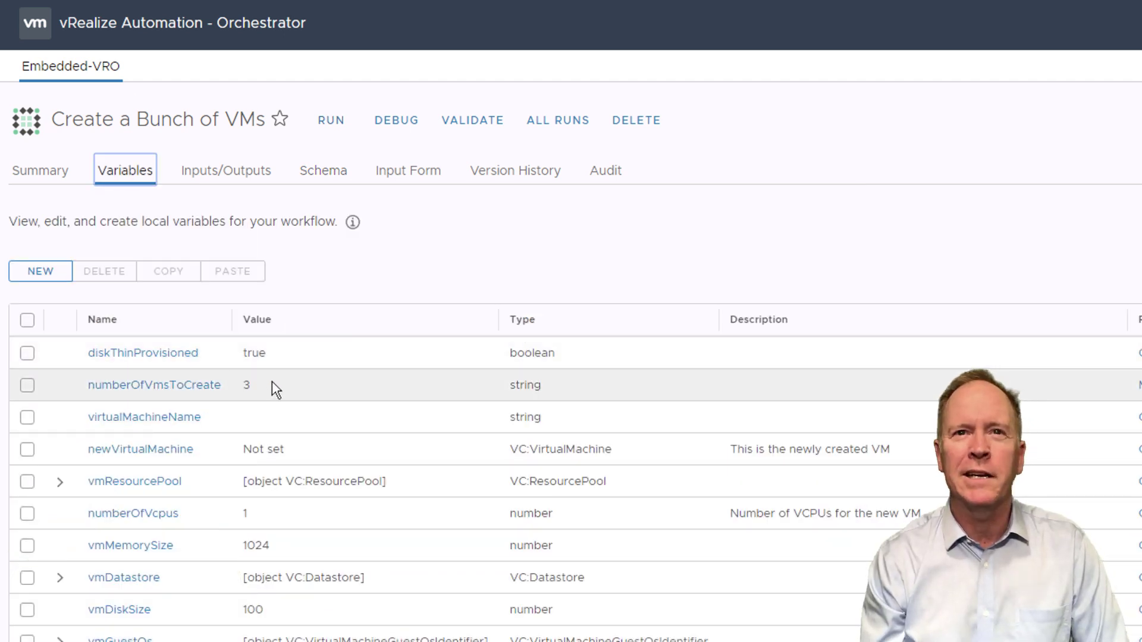
{"action": "left_click", "coordinate": [188, 386]}
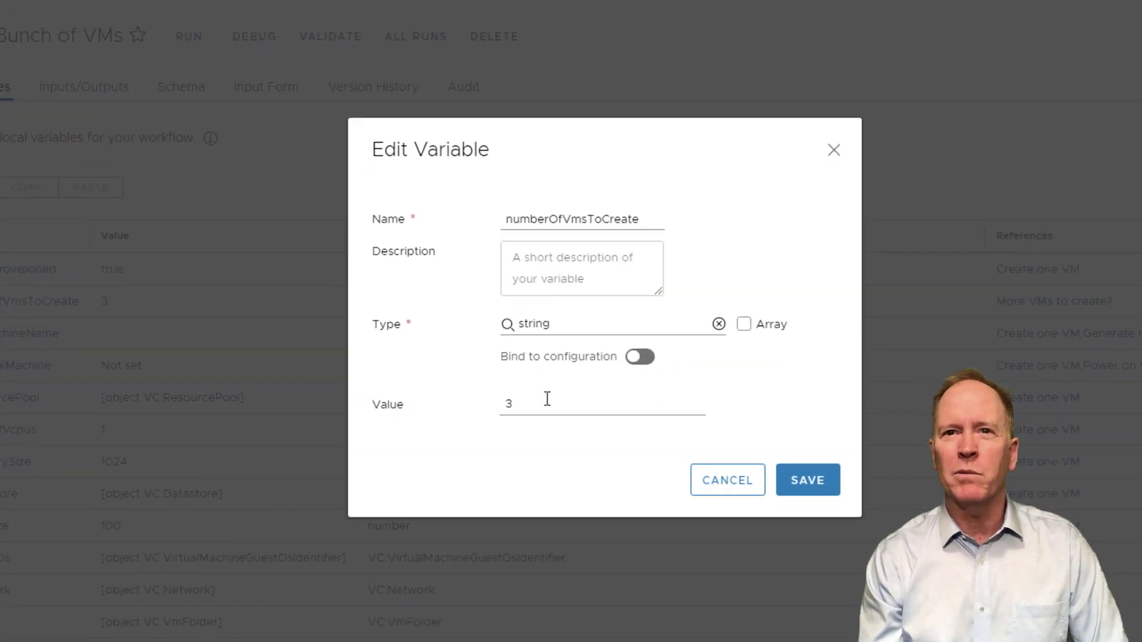
{"action": "left_click", "coordinate": [547, 398]}
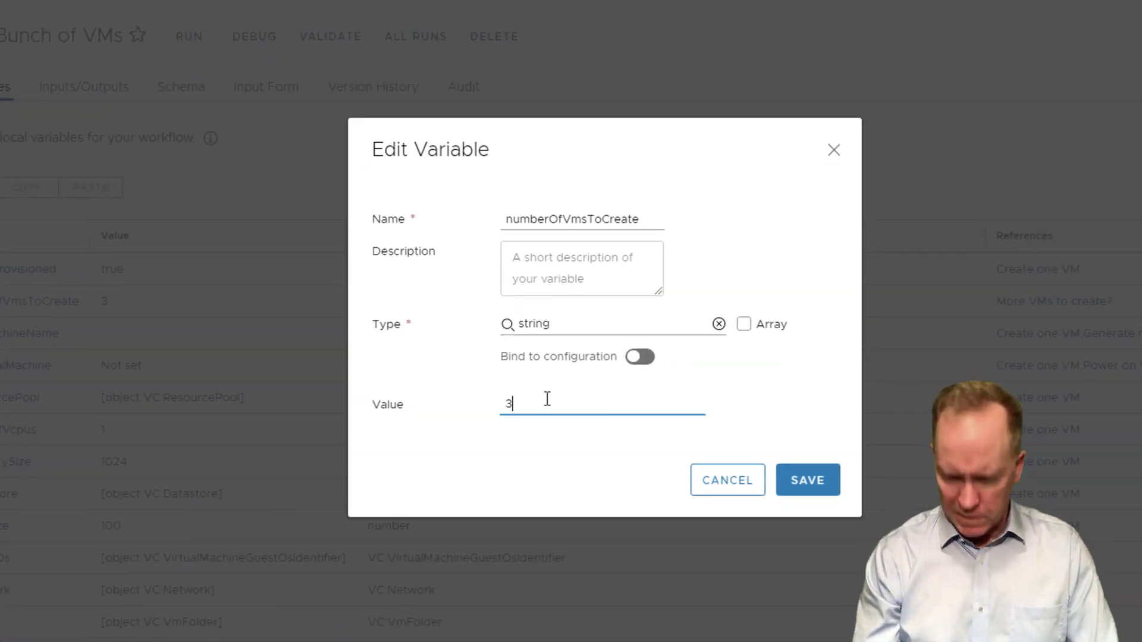
{"action": "type", "text": "10"}
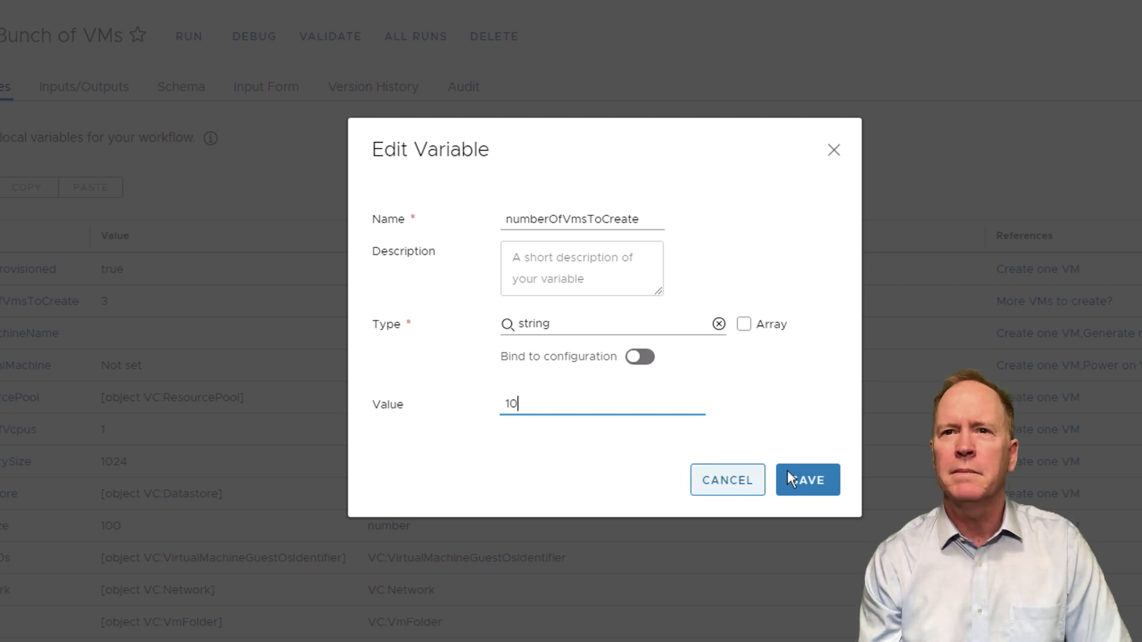
{"action": "left_click", "coordinate": [814, 478]}
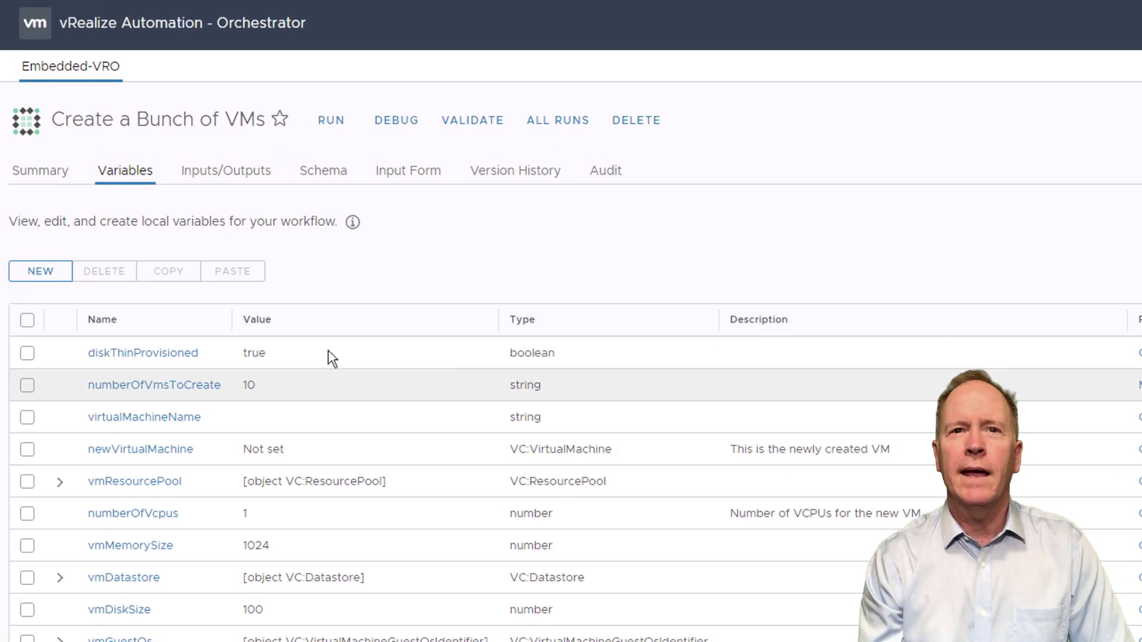
{"action": "left_click", "coordinate": [161, 641]}
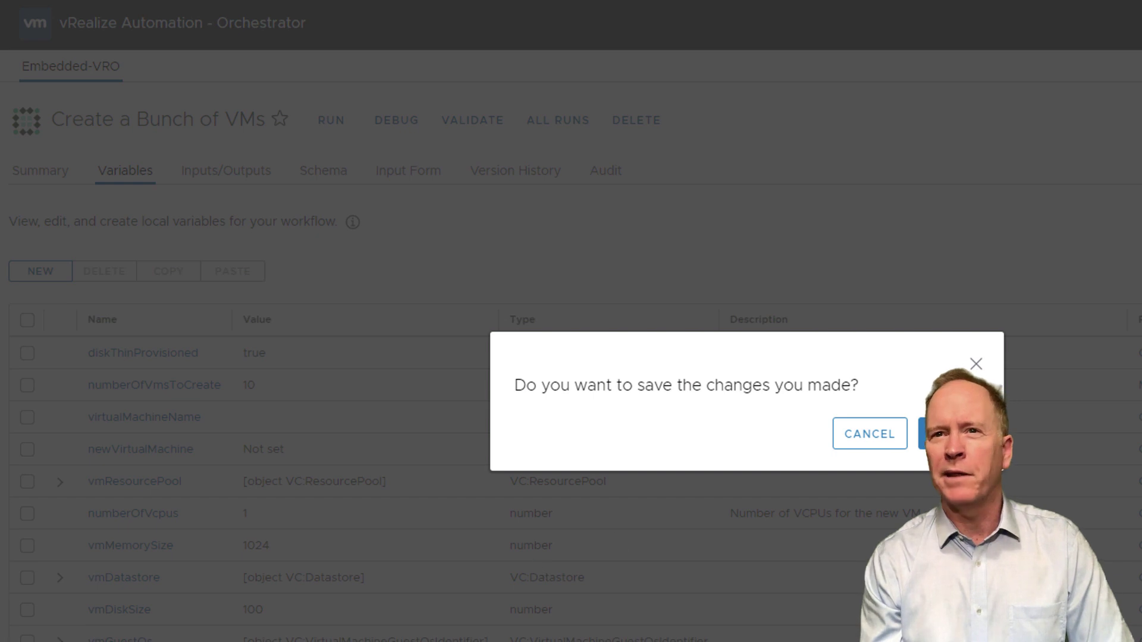
{"action": "left_click", "coordinate": [870, 434]}
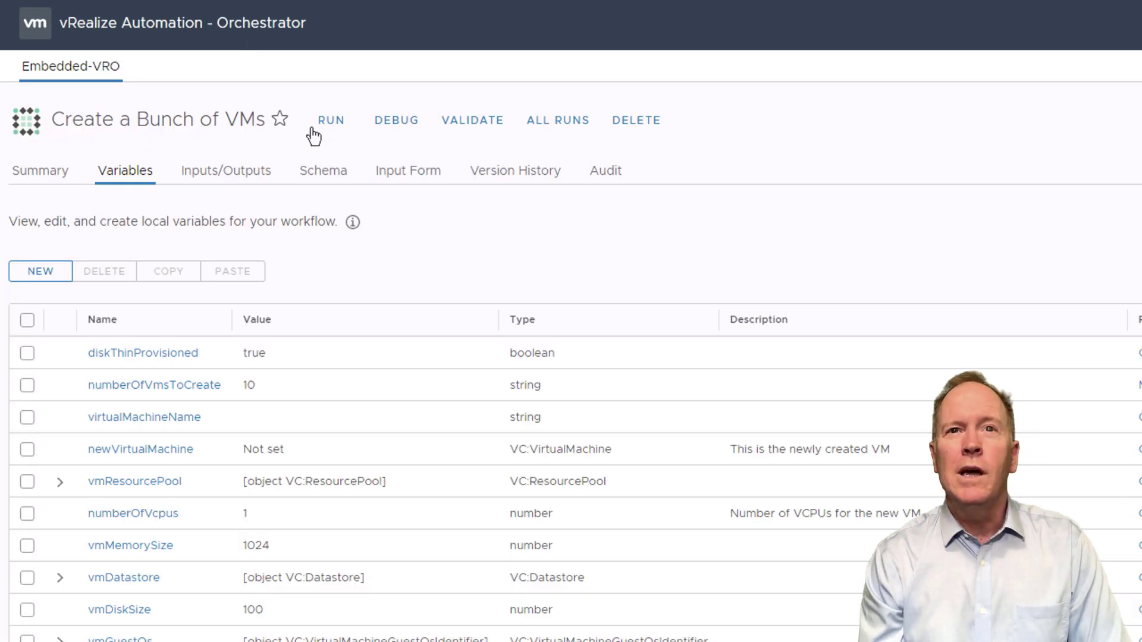
Step: Run the Create a Bunch of VMs workflow and filter the run's logs to WARNING messages
{"action": "left_click", "coordinate": [336, 127]}
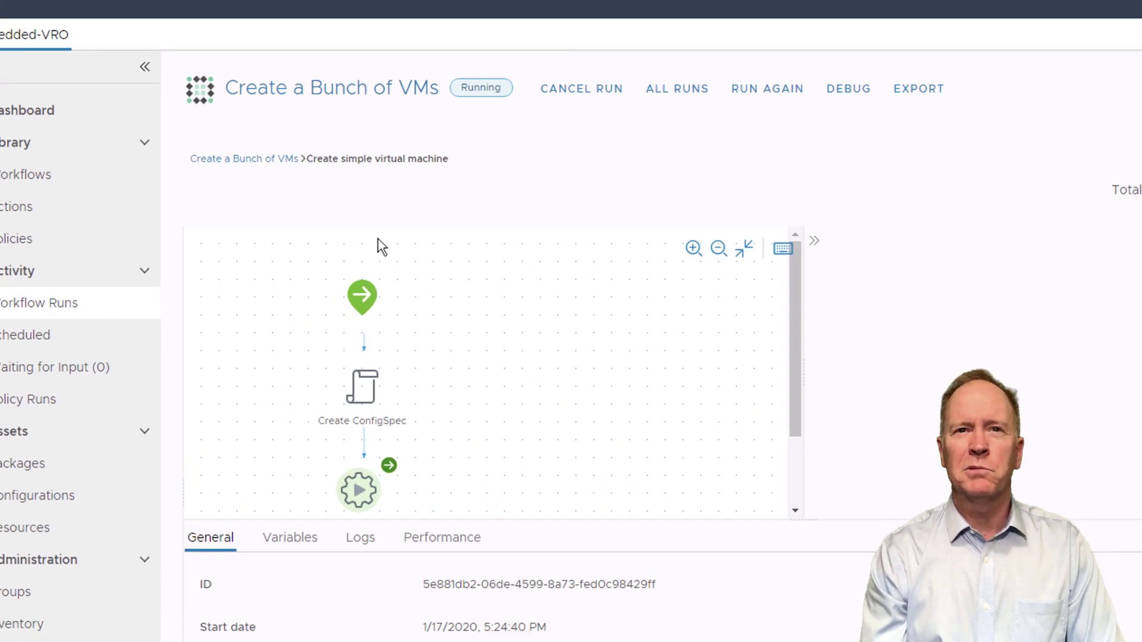
{"action": "left_click", "coordinate": [179, 441]}
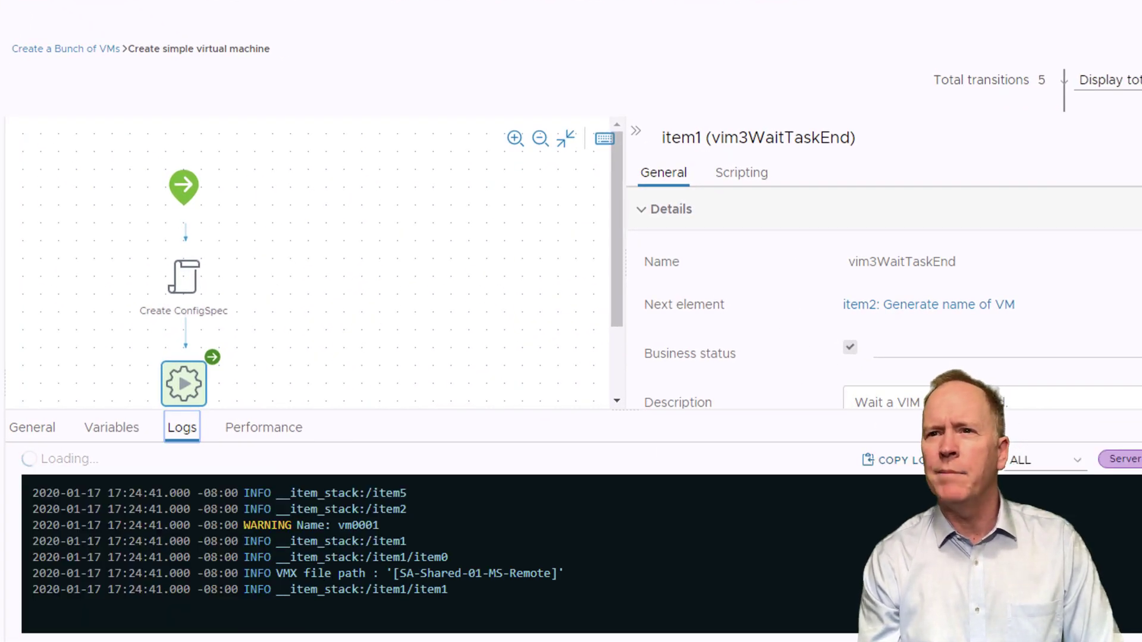
{"action": "left_click", "coordinate": [1047, 460]}
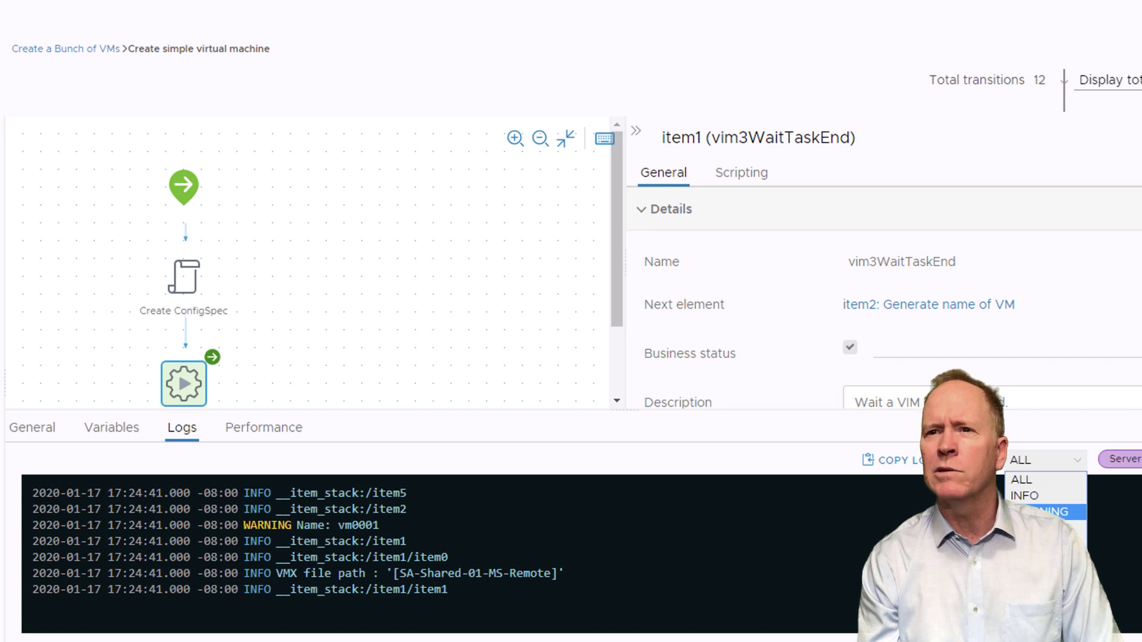
{"action": "left_click", "coordinate": [1047, 512]}
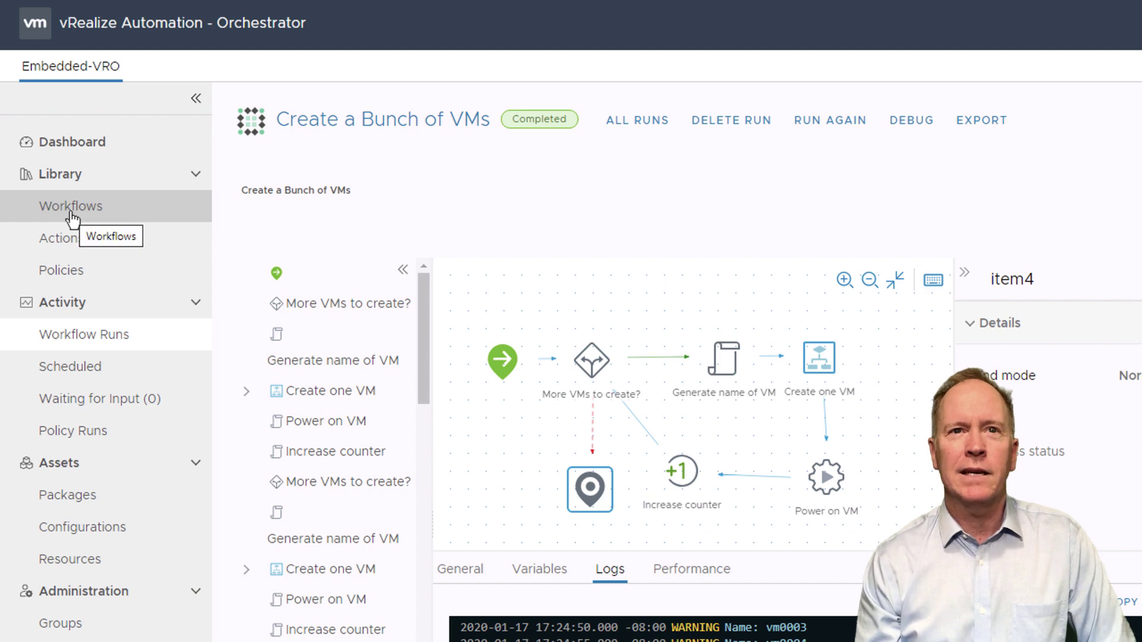
Step: In the Create a Bunch of VMs workflow, change the More VMs to create? condition to counter < numberOfVmsToCreate and save the workflow
{"action": "left_click", "coordinate": [70, 208]}
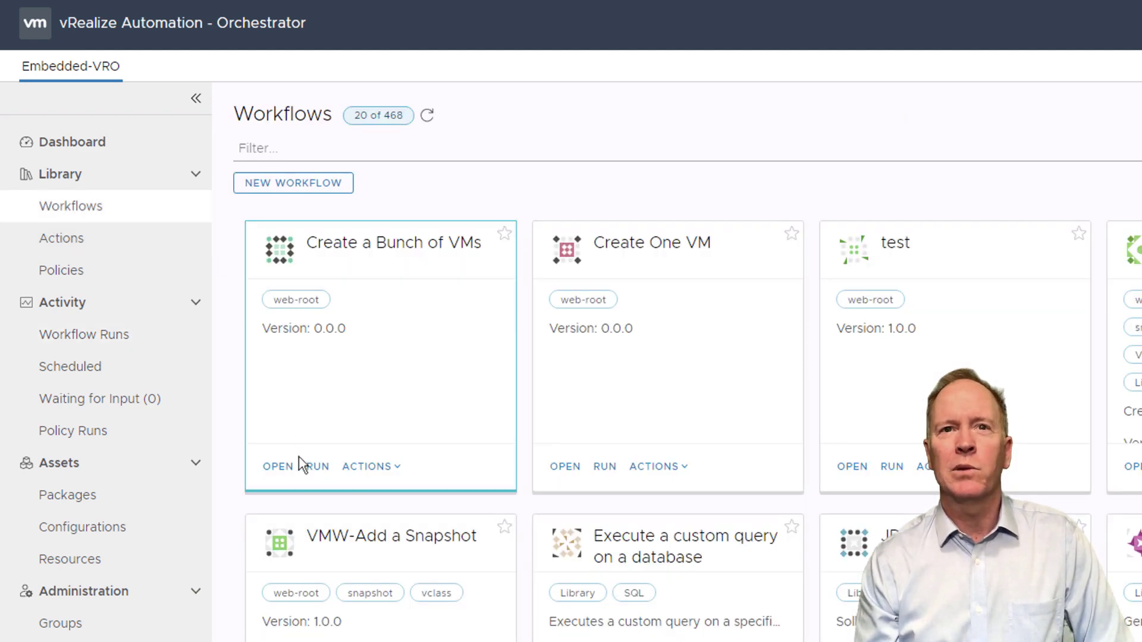
{"action": "left_click", "coordinate": [277, 467]}
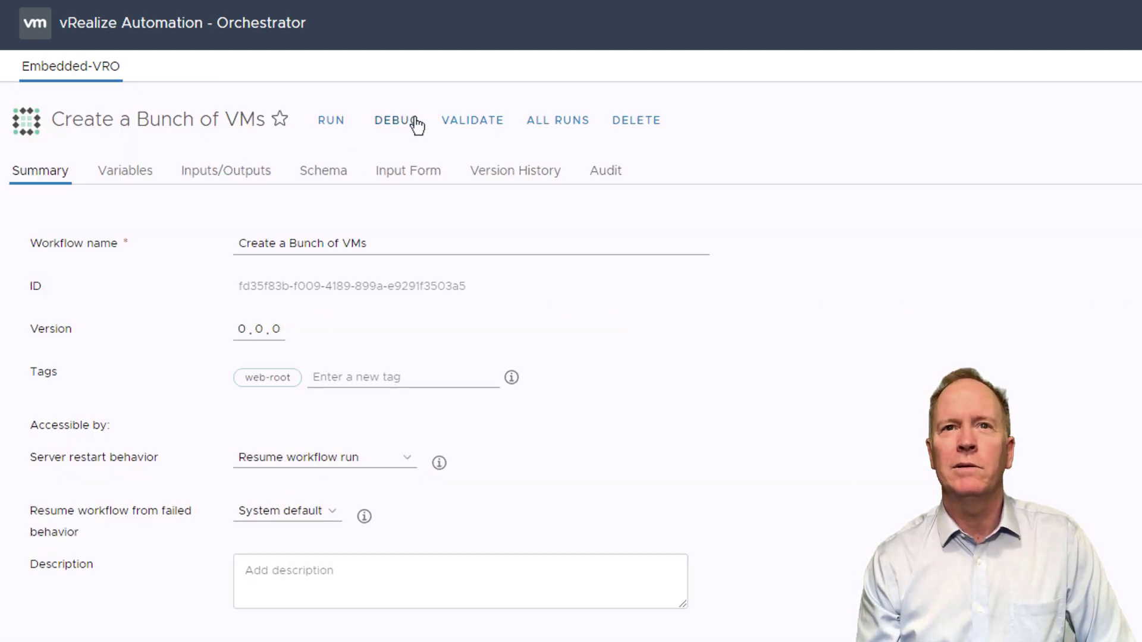
{"action": "left_click", "coordinate": [339, 177]}
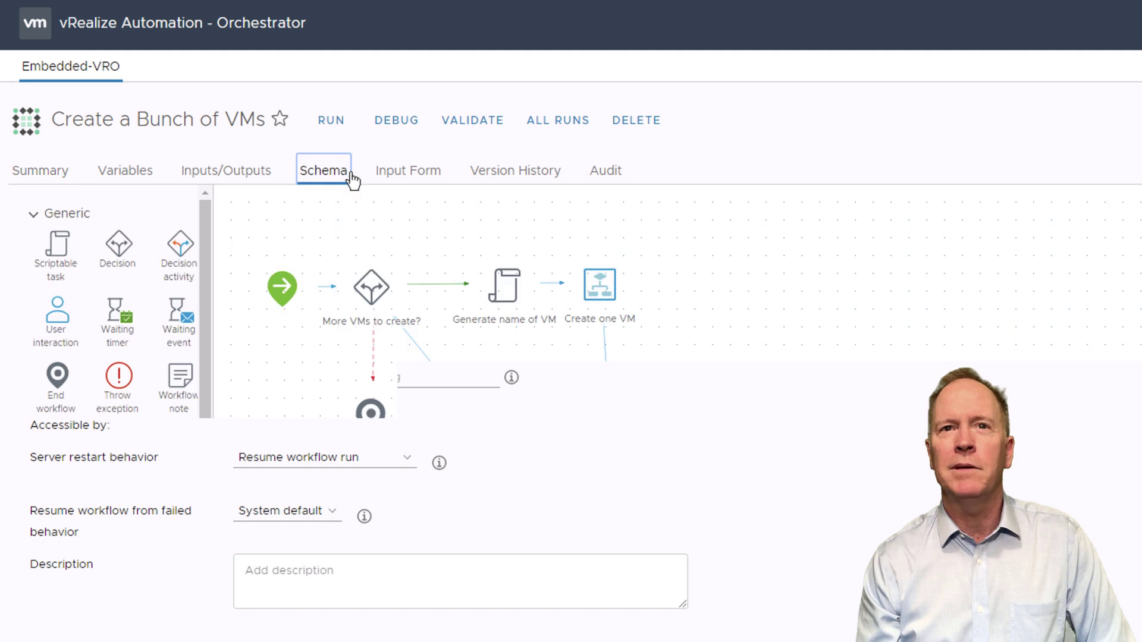
{"action": "left_click", "coordinate": [375, 289]}
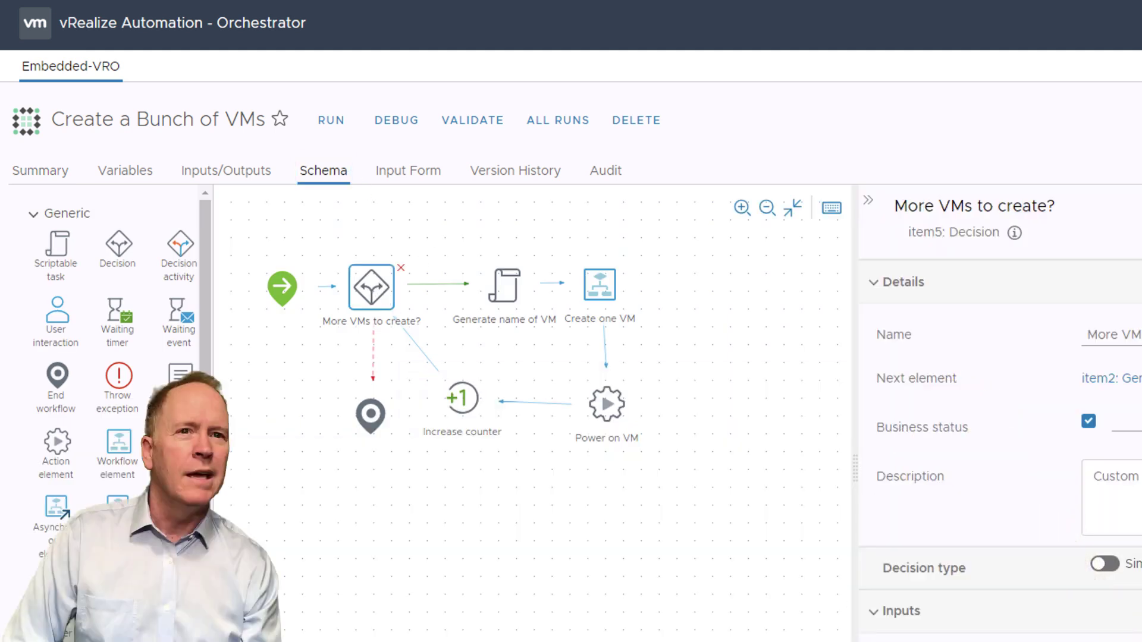
{"action": "scroll", "coordinate": [1120, 507], "scroll_direction": "down", "scroll_amount": 5}
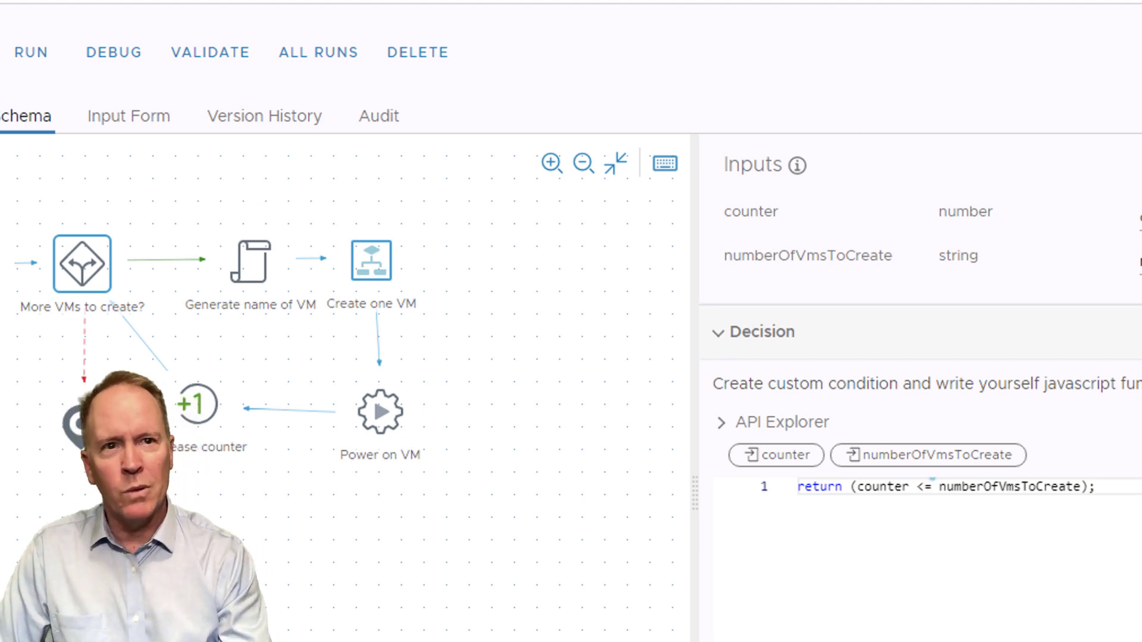
{"action": "left_click", "coordinate": [932, 483]}
{"action": "key", "text": "BackSpace"}
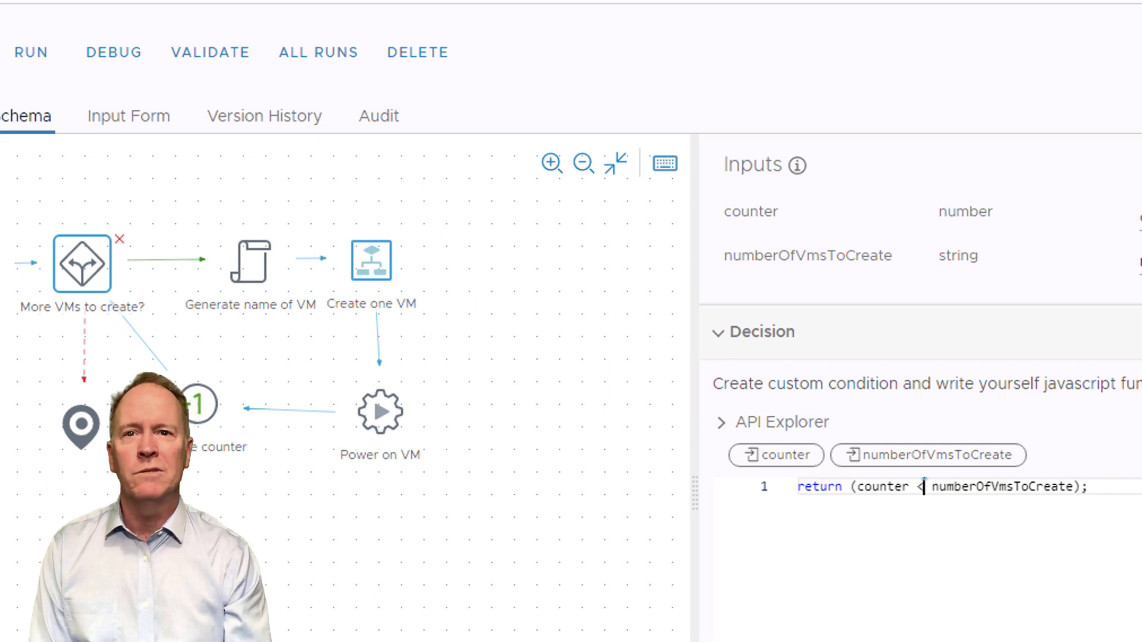
{"action": "left_click", "coordinate": [278, 639]}
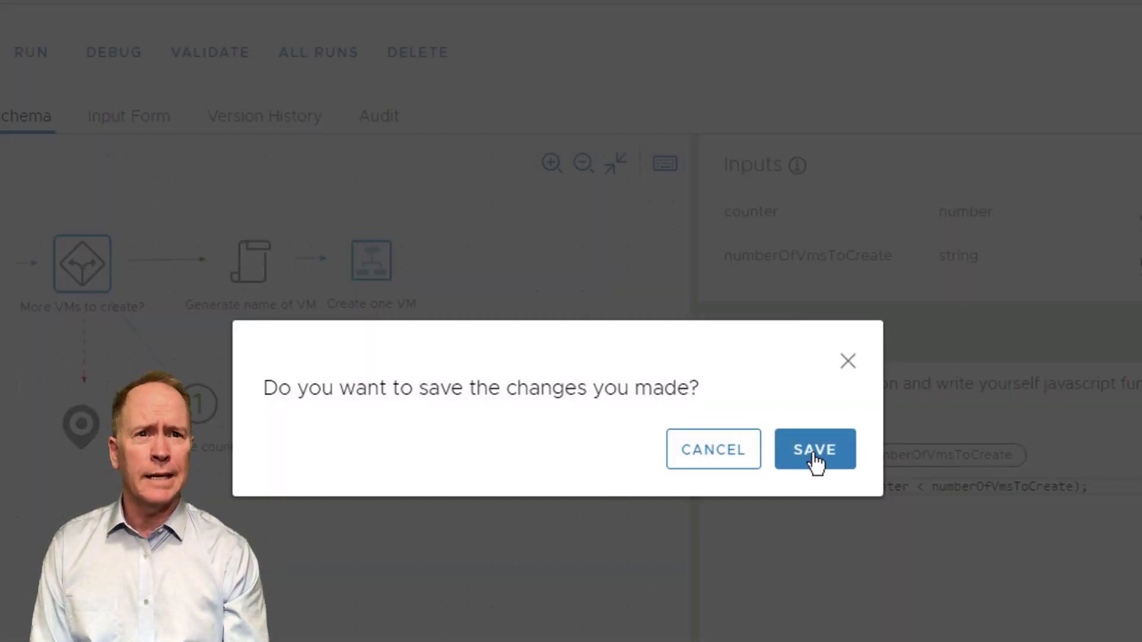
{"action": "left_click", "coordinate": [824, 464]}
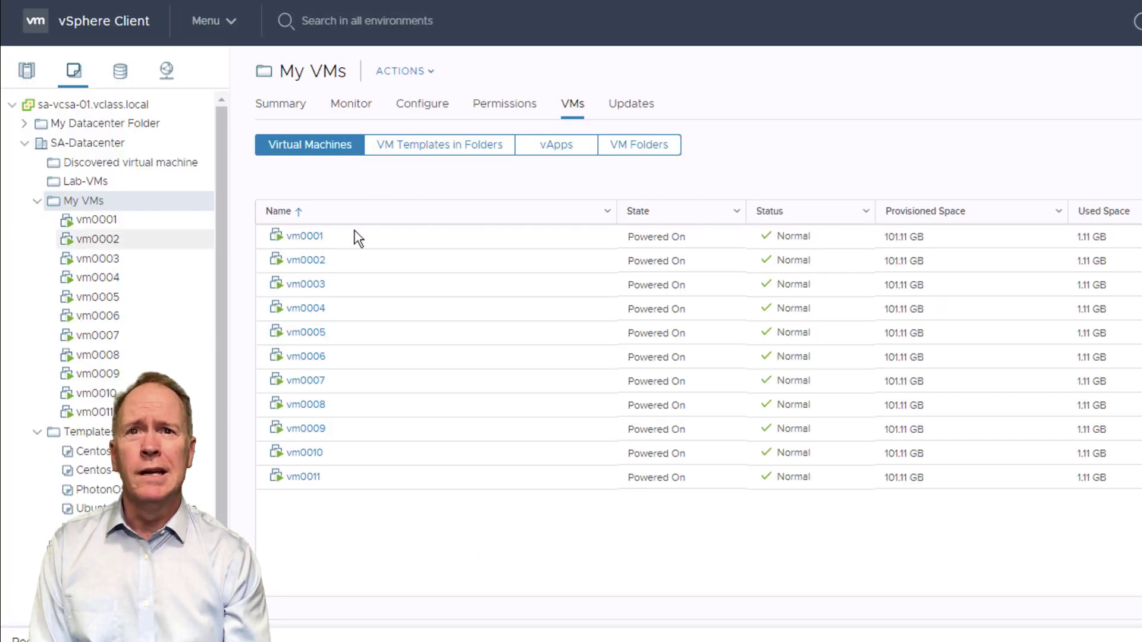
Step: Switch to the vSphere Client and power off the VMs vm0001 through vm0011 in the My VMs folder
{"action": "left_click", "coordinate": [364, 236]}
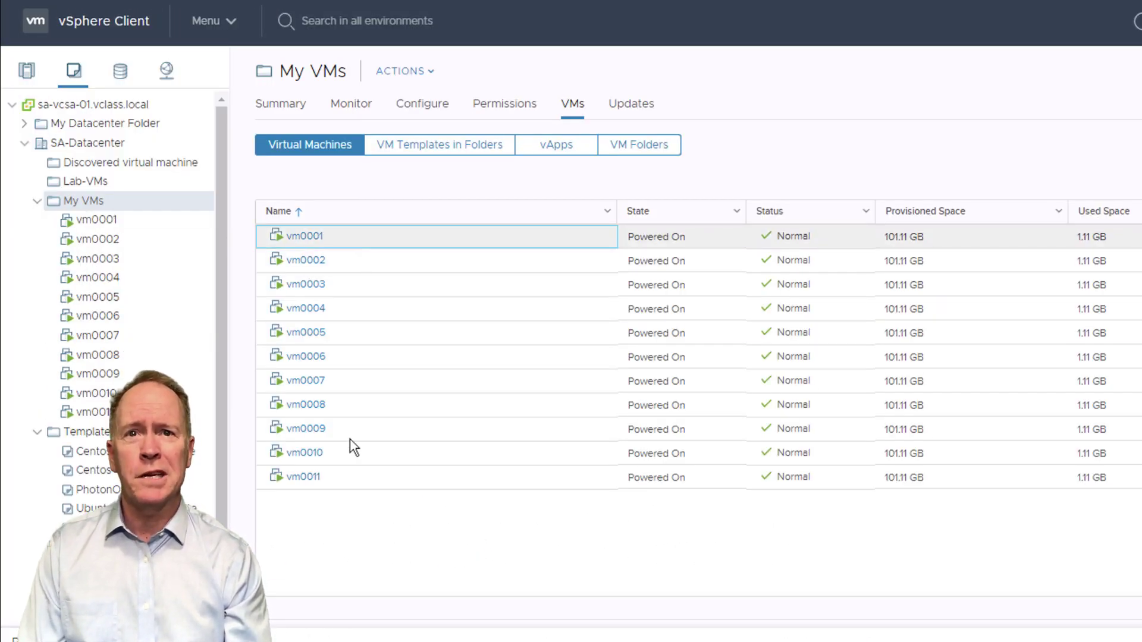
{"action": "left_click", "coordinate": [350, 476], "text": "shift"}
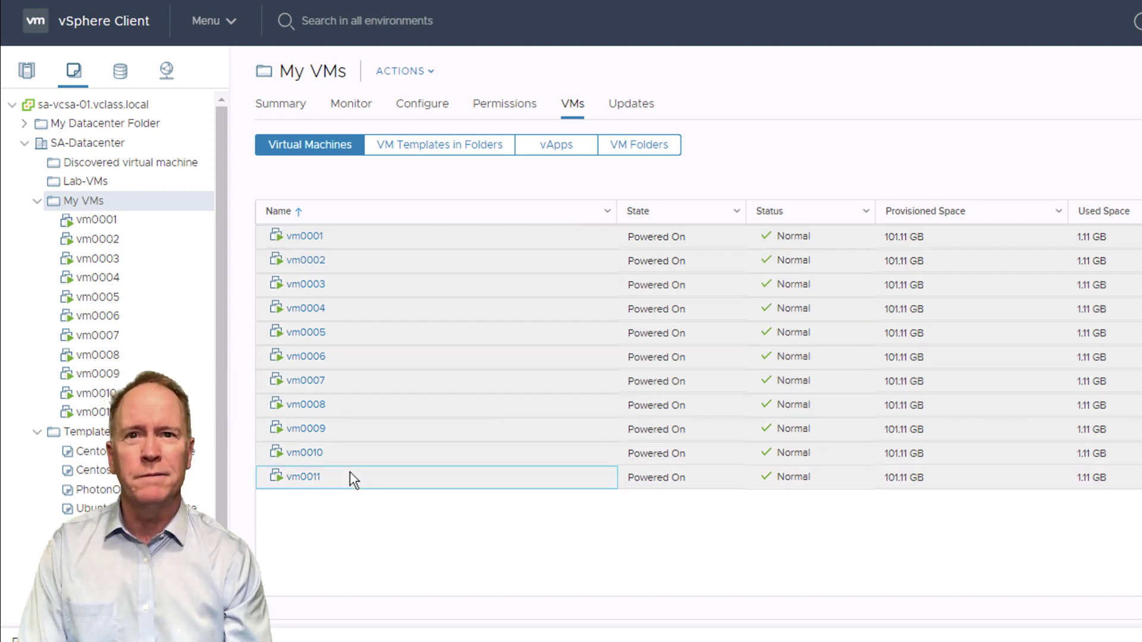
{"action": "right_click", "coordinate": [351, 478]}
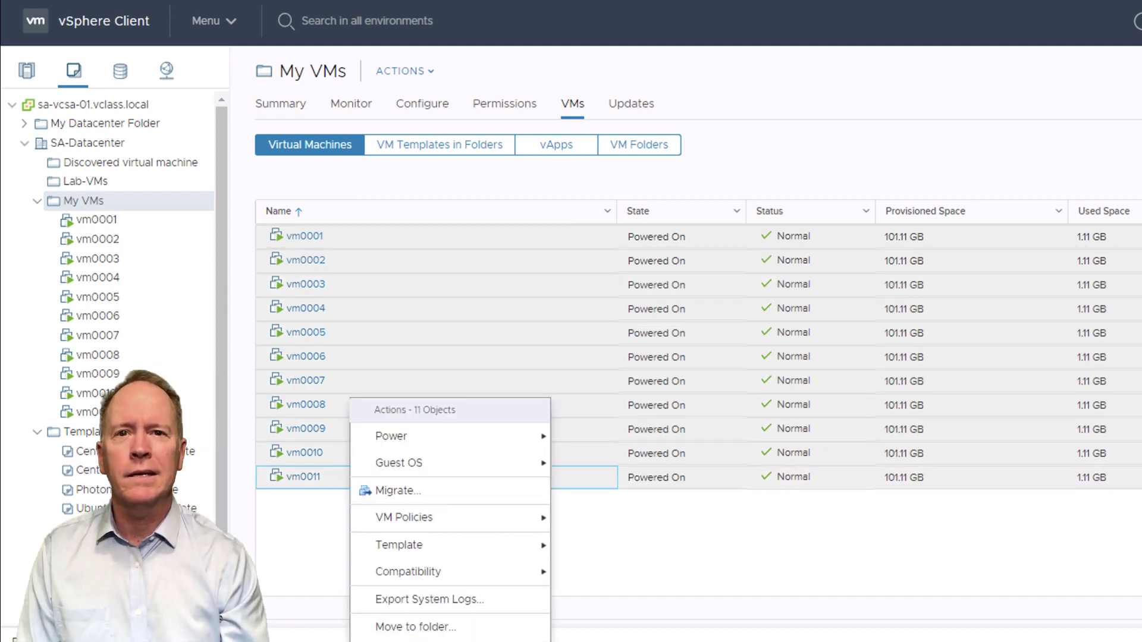
{"action": "mouse_move", "coordinate": [417, 441]}
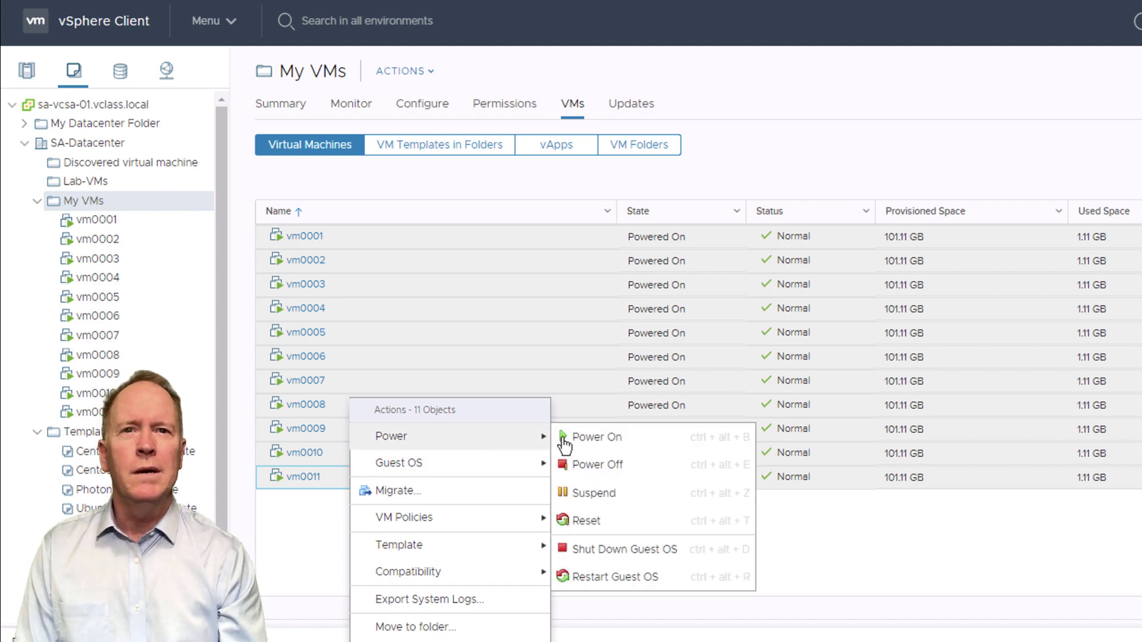
{"action": "left_click", "coordinate": [598, 465]}
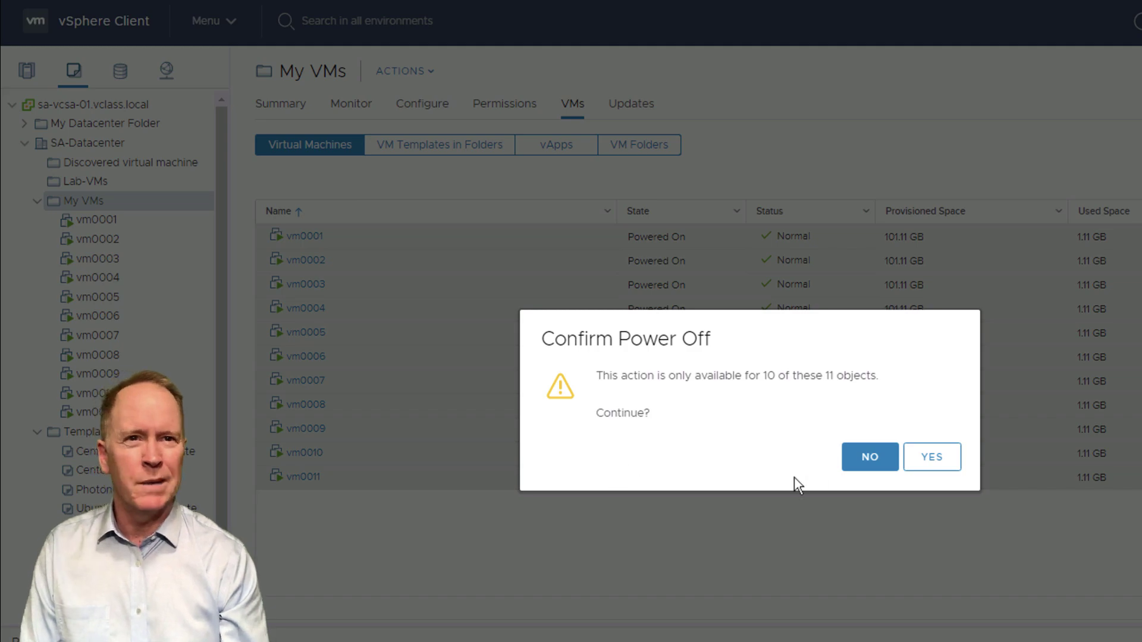
{"action": "left_click", "coordinate": [936, 461]}
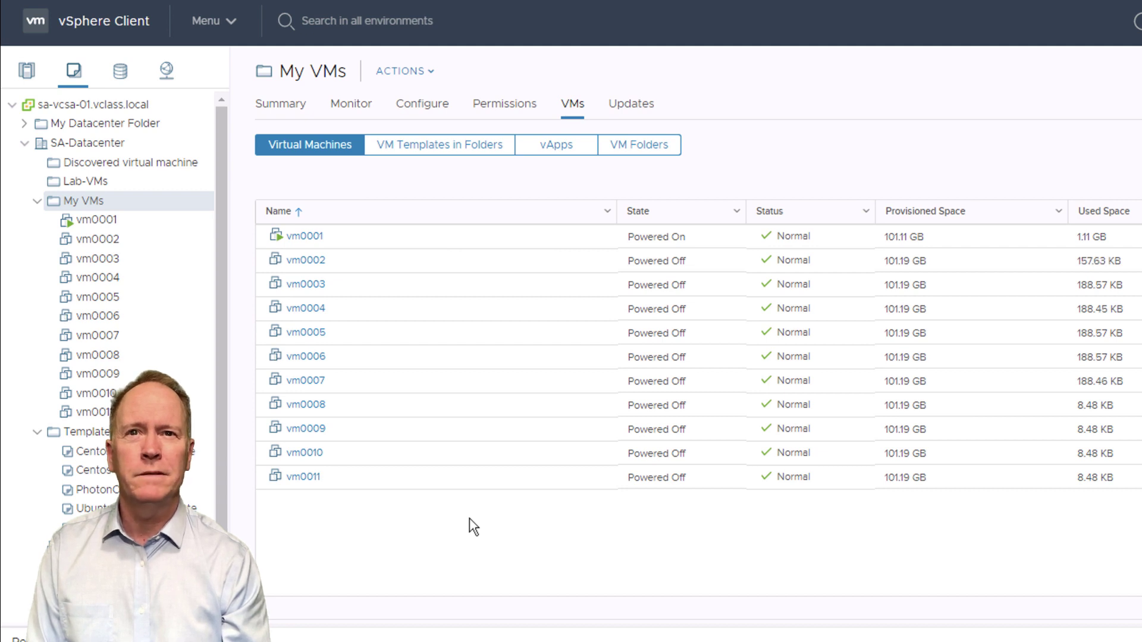
Step: Delete the powered-off VMs vm0002 through vm0011 from disk
{"action": "left_click", "coordinate": [436, 475]}
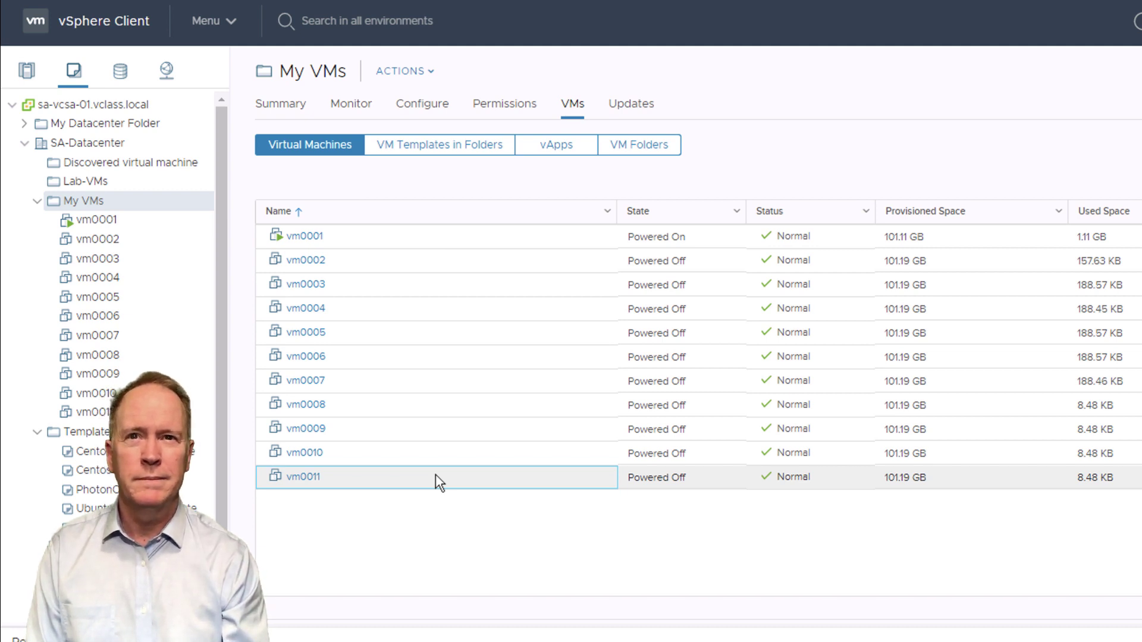
{"action": "left_click", "coordinate": [395, 260], "text": "shift"}
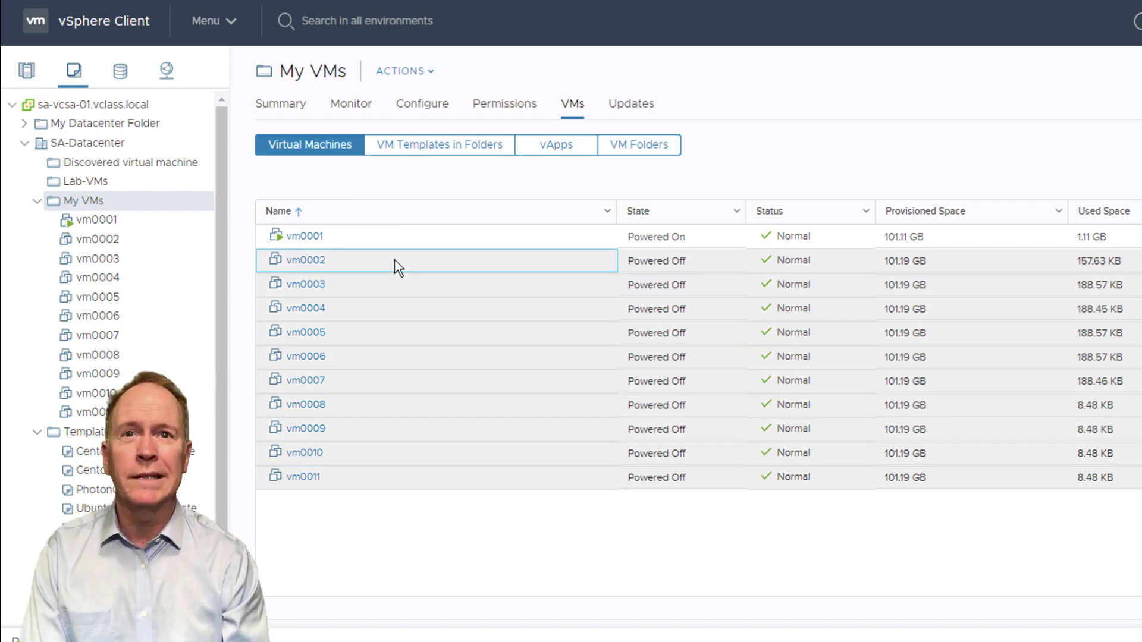
{"action": "right_click", "coordinate": [394, 260]}
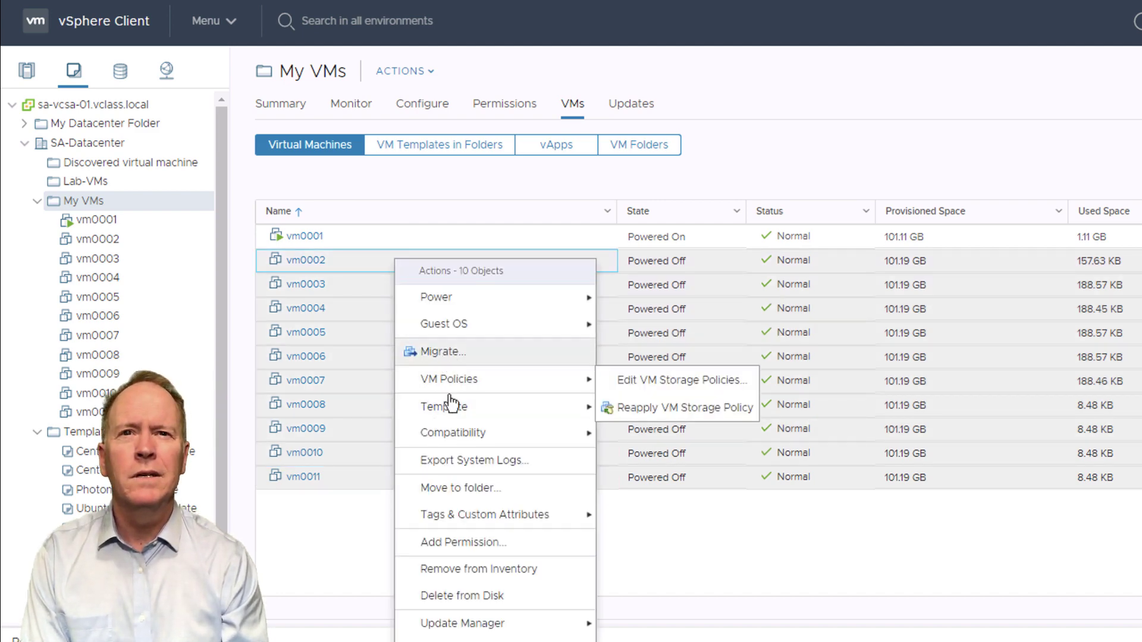
{"action": "left_click", "coordinate": [458, 596]}
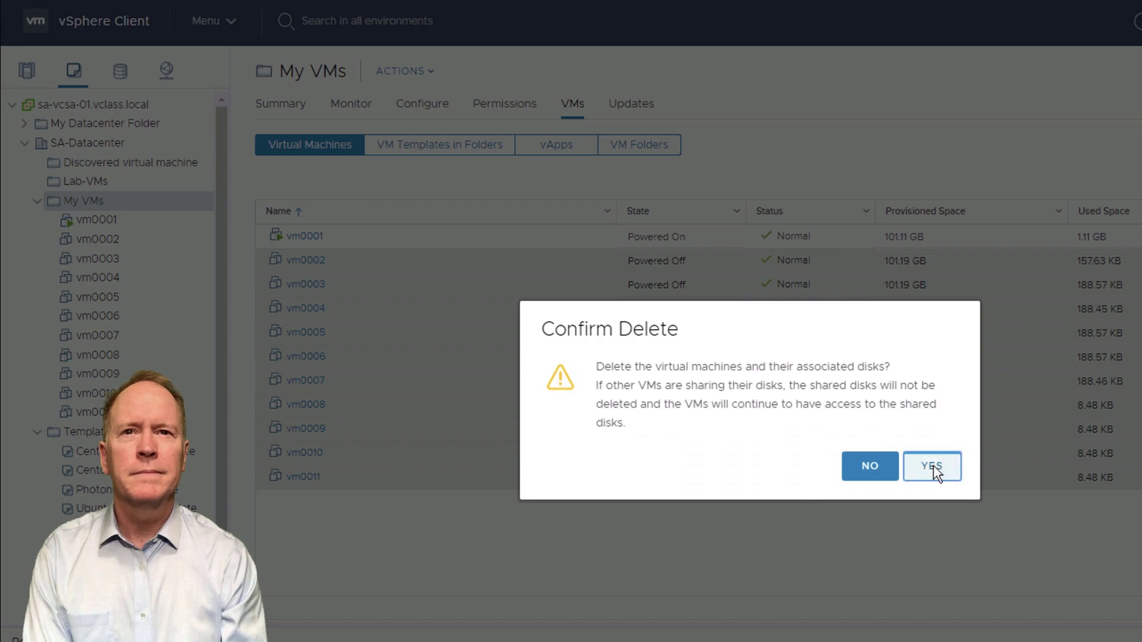
{"action": "left_click", "coordinate": [933, 463]}
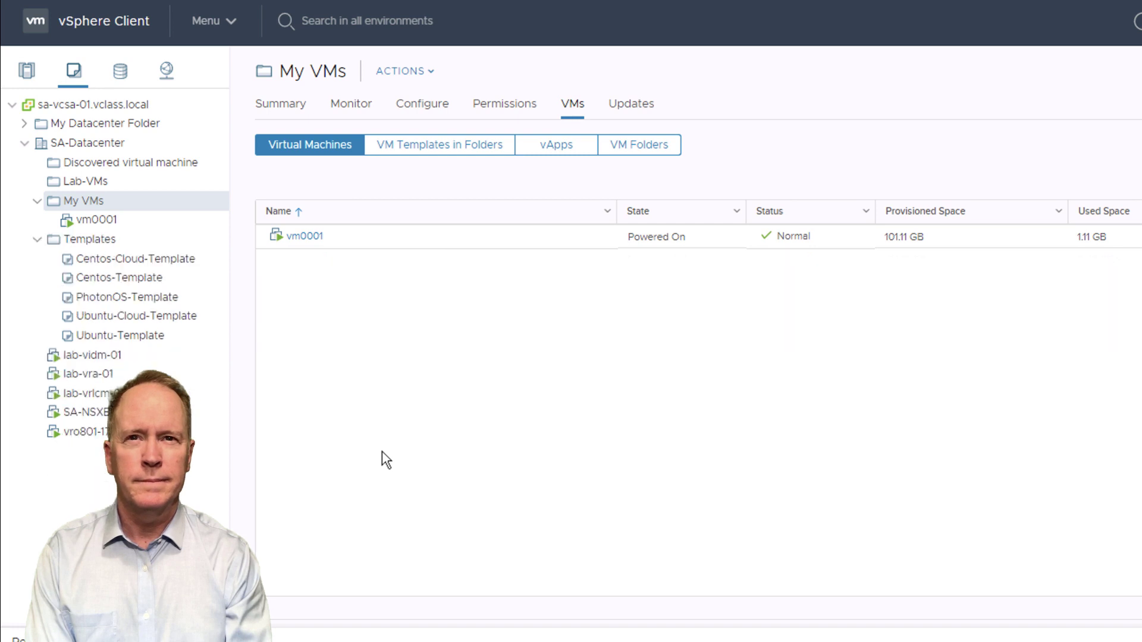
Step: Power off the remaining VM vm0001 in the My VMs folder
{"action": "left_click", "coordinate": [345, 237]}
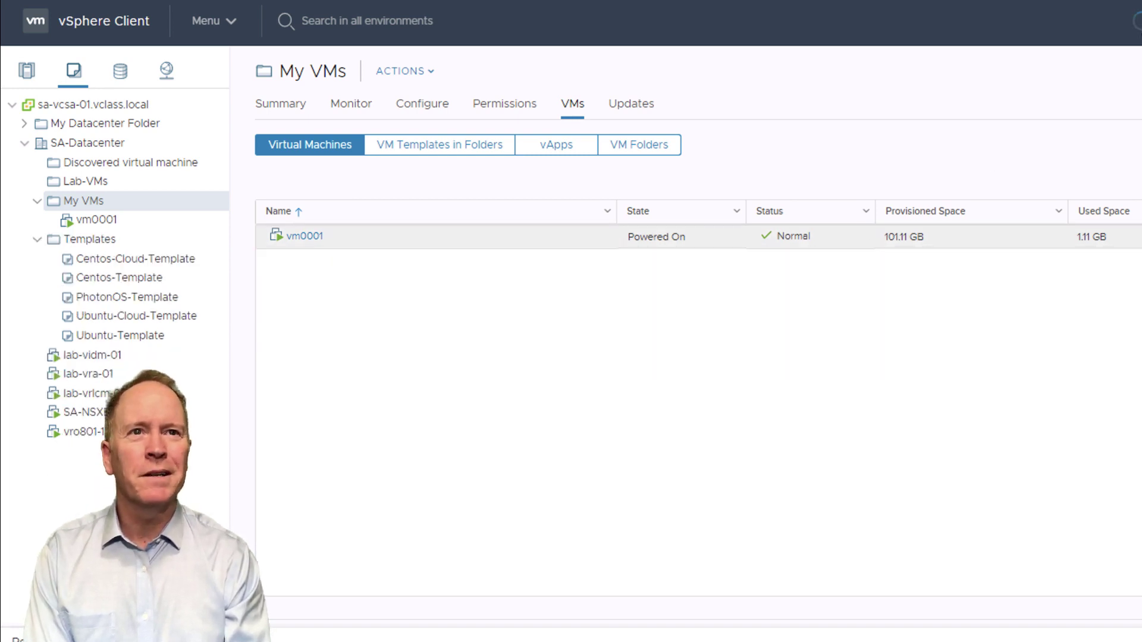
{"action": "right_click", "coordinate": [332, 236]}
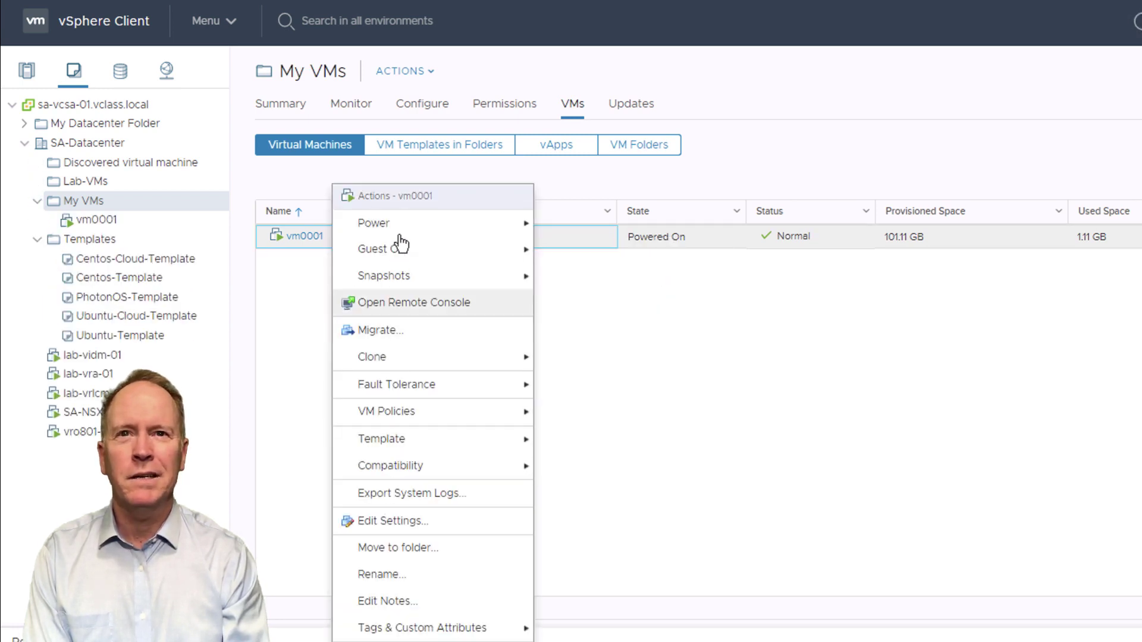
{"action": "mouse_move", "coordinate": [401, 225]}
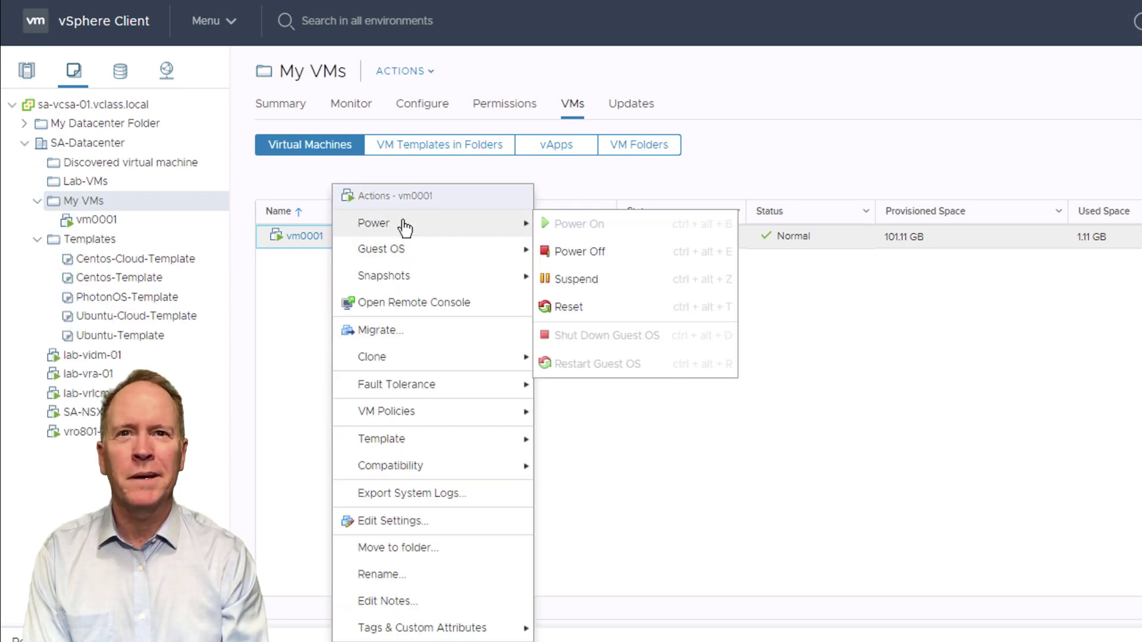
{"action": "left_click", "coordinate": [611, 256]}
{"action": "left_click", "coordinate": [931, 449]}
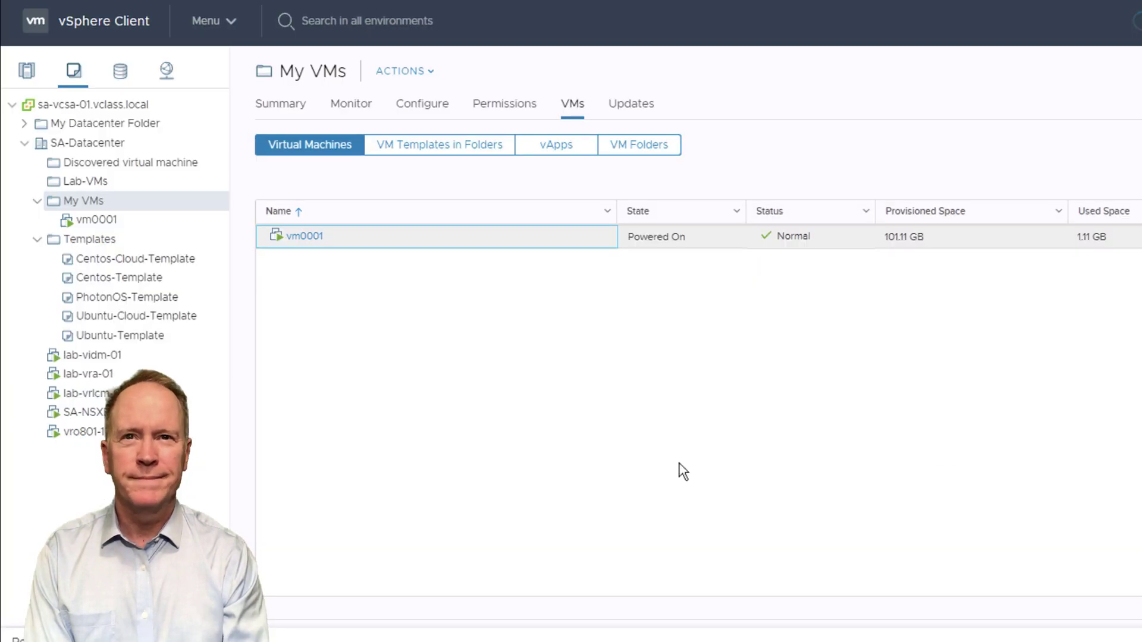
Step: Delete vm0001 from disk
{"action": "right_click", "coordinate": [321, 237]}
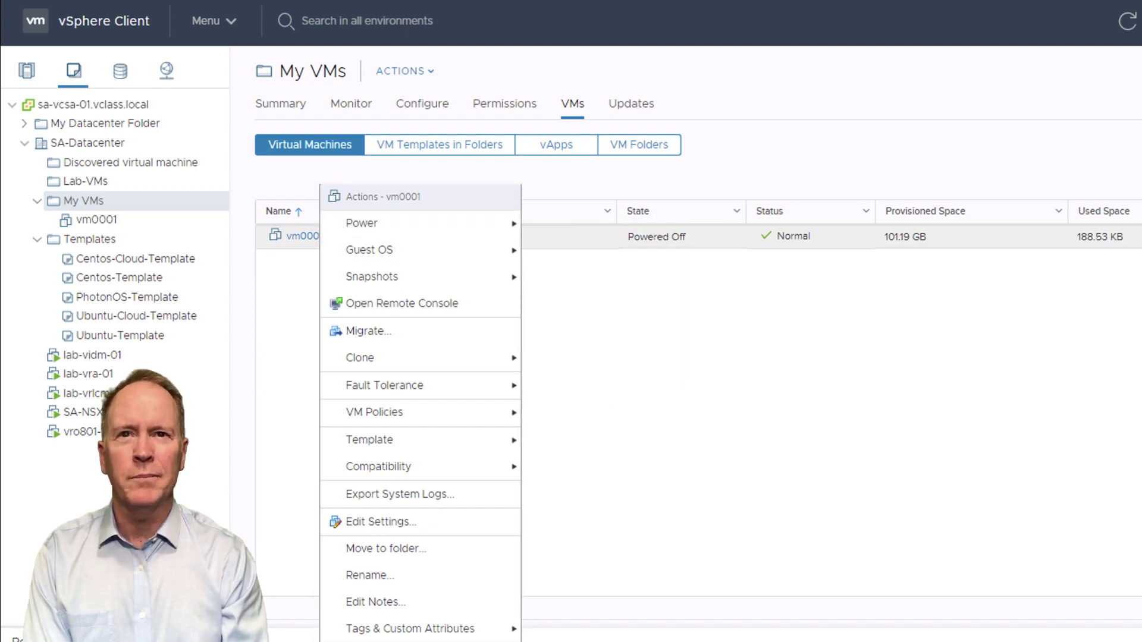
{"action": "left_click", "coordinate": [381, 641]}
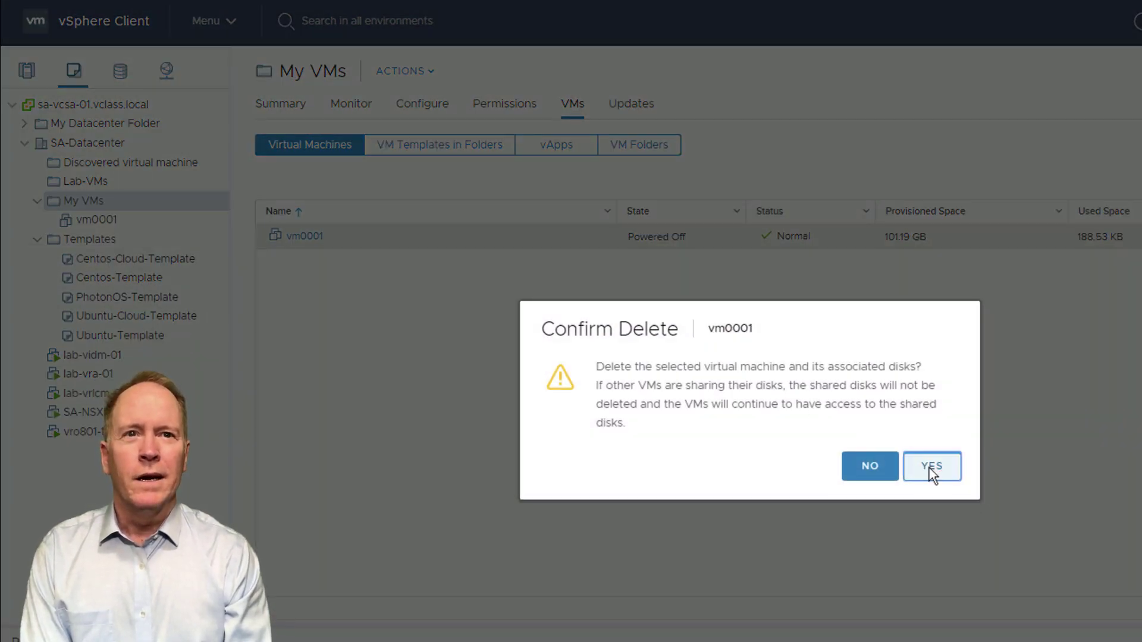
{"action": "left_click", "coordinate": [932, 467]}
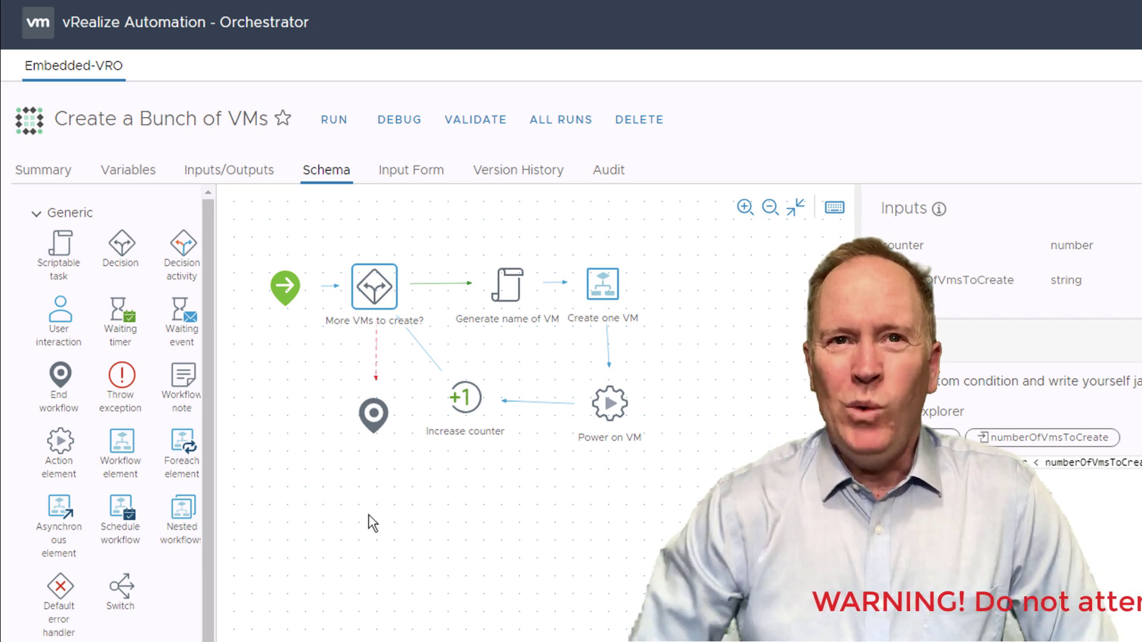
Step: Switch back to Orchestrator, set the workflow variable numberOfVmsToCreate to 1000, and save the Create a Bunch of VMs workflow
{"action": "left_click", "coordinate": [140, 173]}
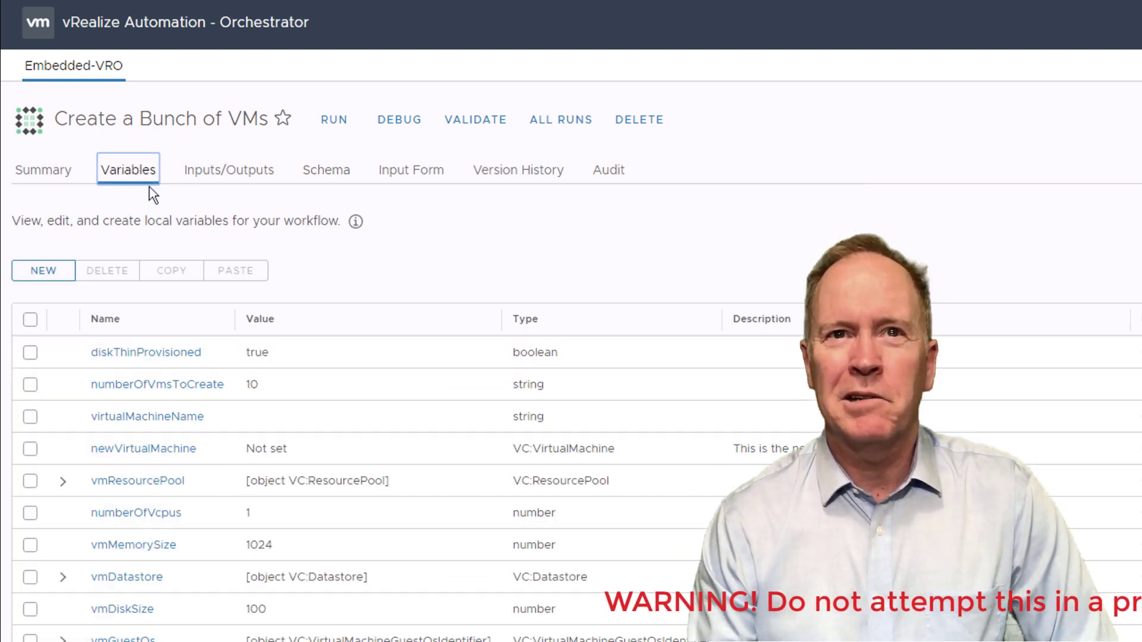
{"action": "left_click", "coordinate": [170, 385]}
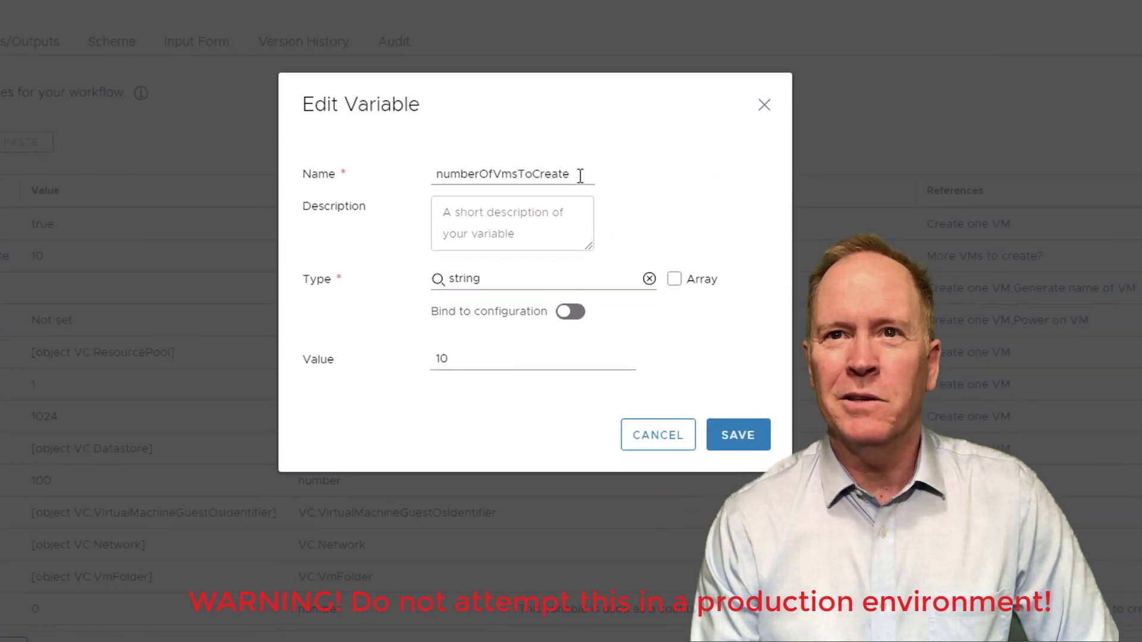
{"action": "left_click", "coordinate": [458, 357]}
{"action": "type", "text": "00"}
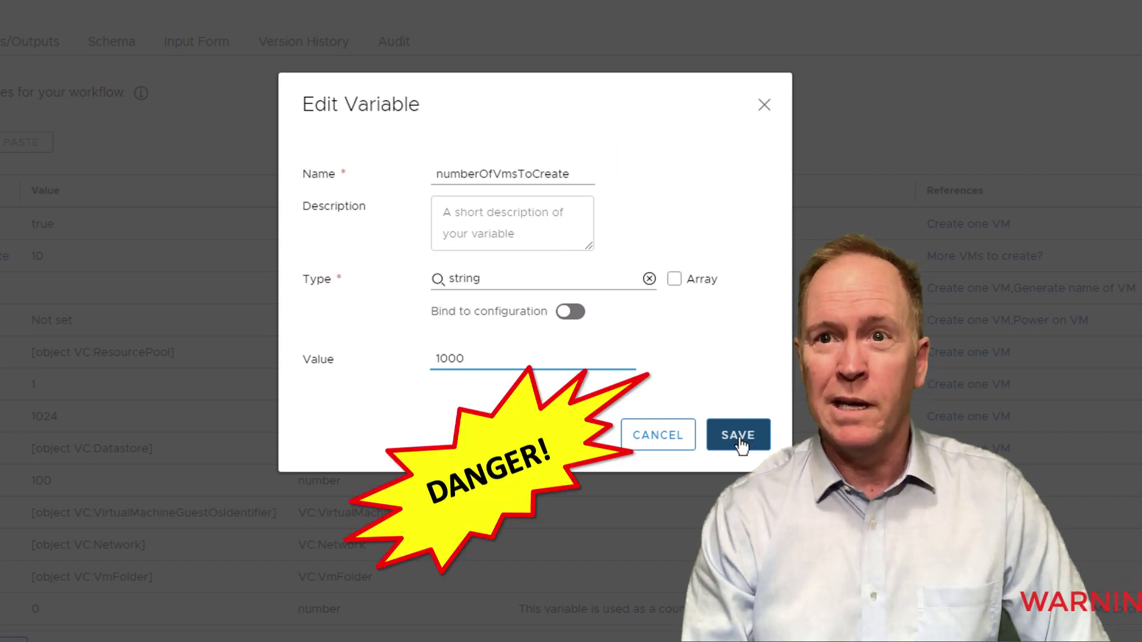
{"action": "left_click", "coordinate": [740, 438]}
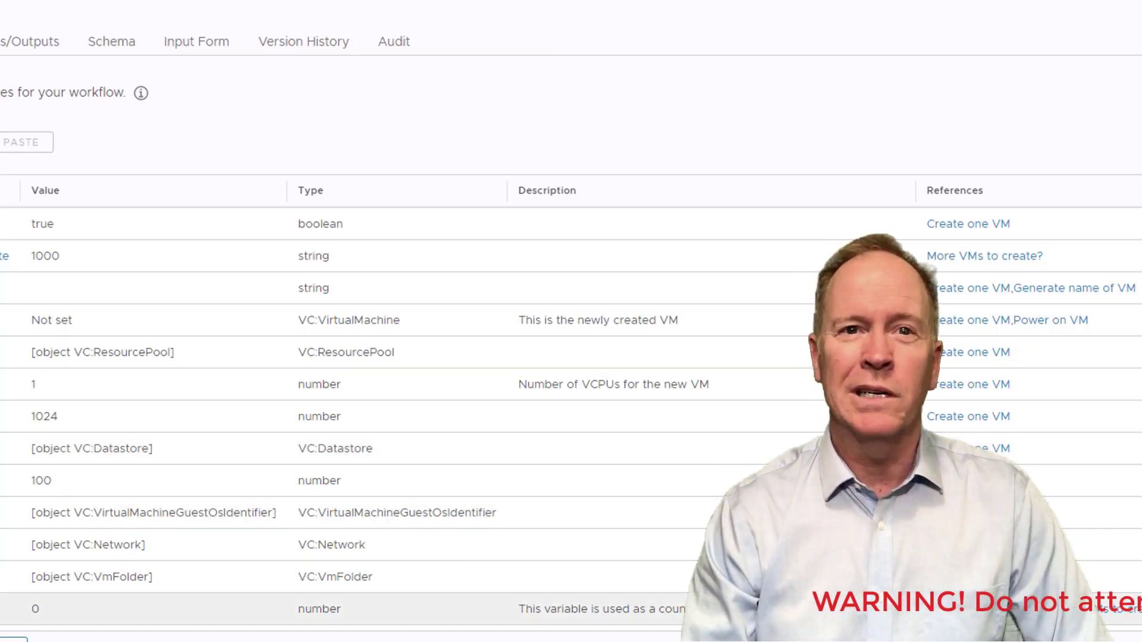
{"action": "left_click", "coordinate": [12, 641]}
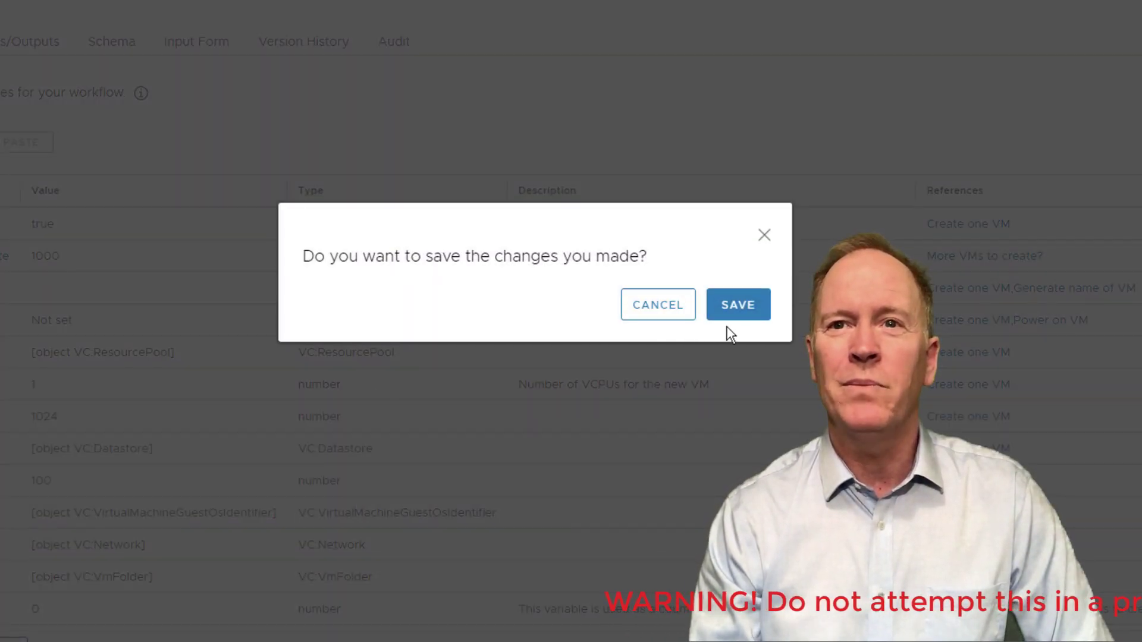
{"action": "left_click", "coordinate": [738, 307]}
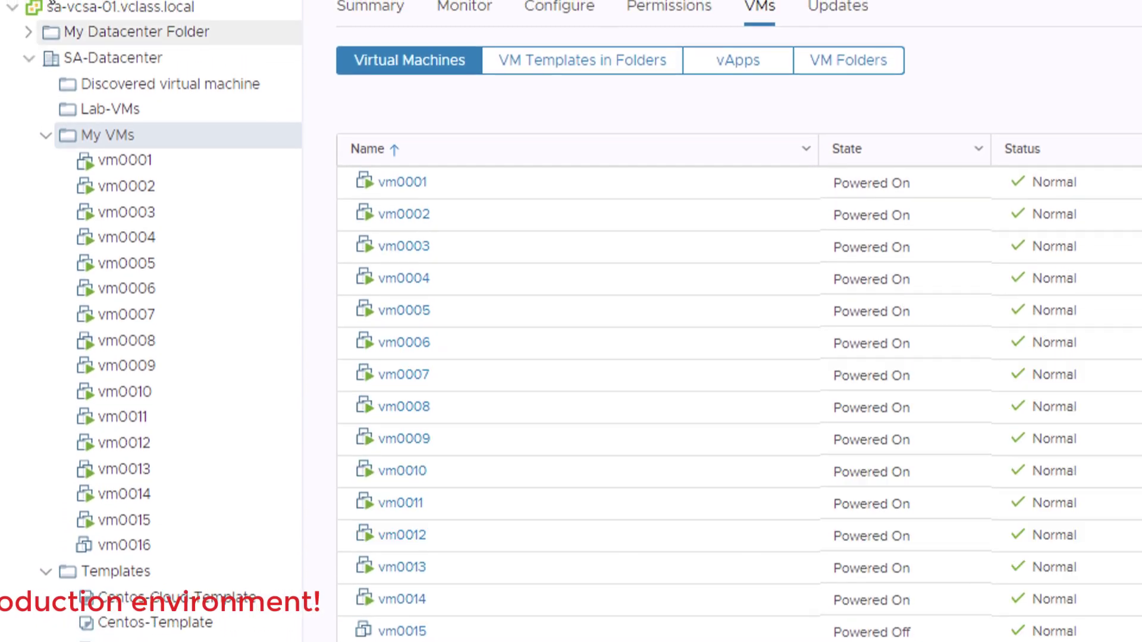
Step: In the vSphere Client's hosts and clusters inventory, examine the virtual machines on host sa-esxi-06.vclass.local
{"action": "left_click", "coordinate": [34, 98]}
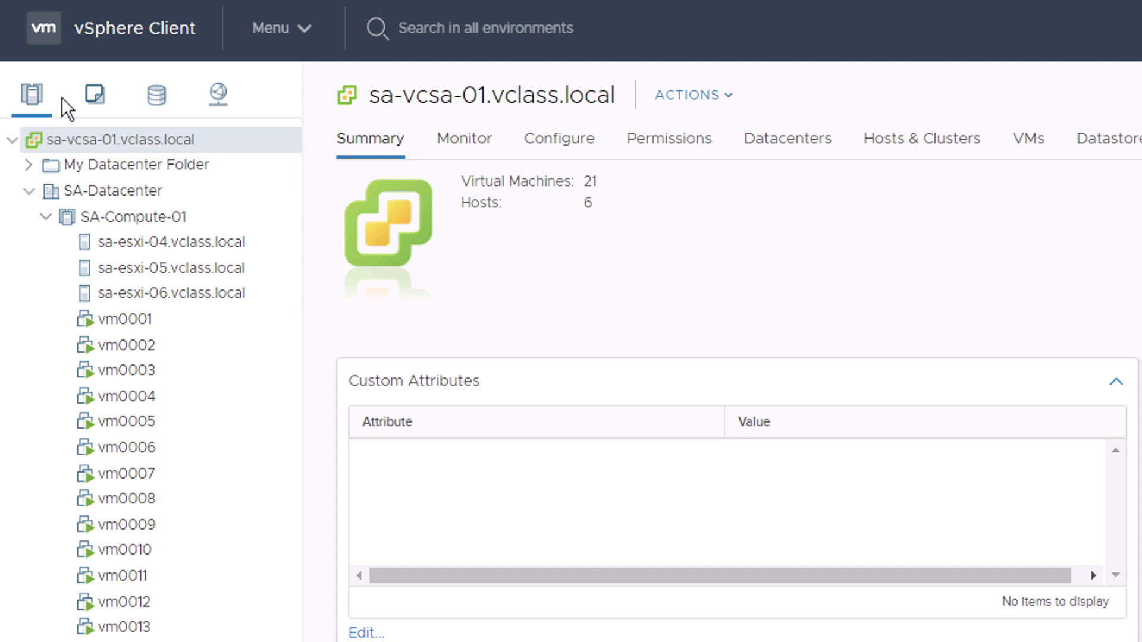
{"action": "left_click", "coordinate": [112, 294]}
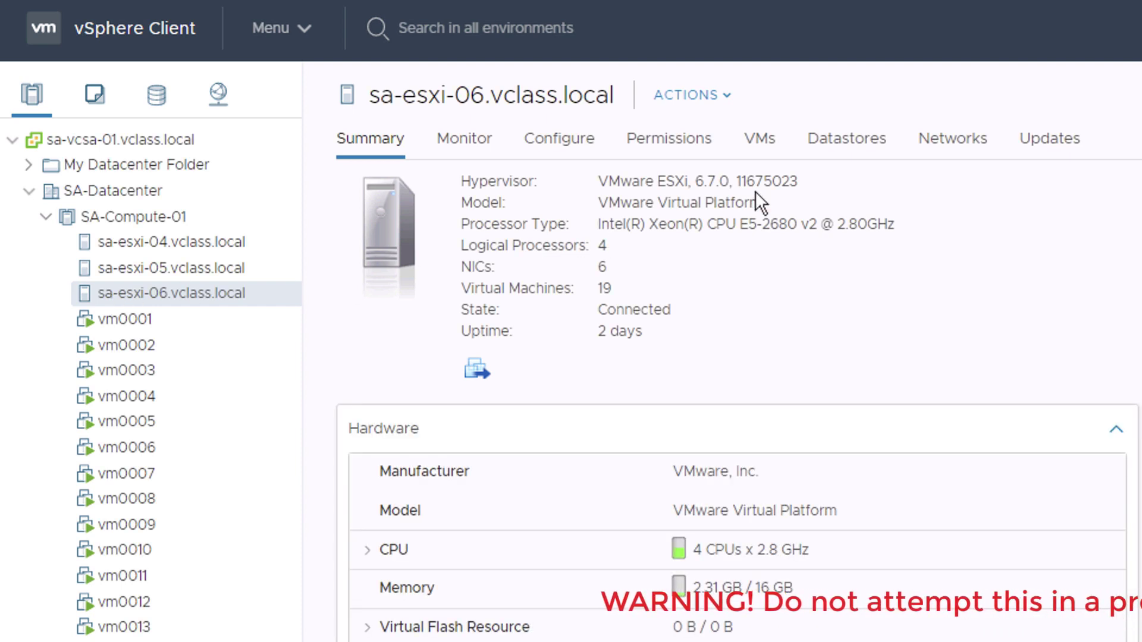
{"action": "left_click", "coordinate": [756, 136]}
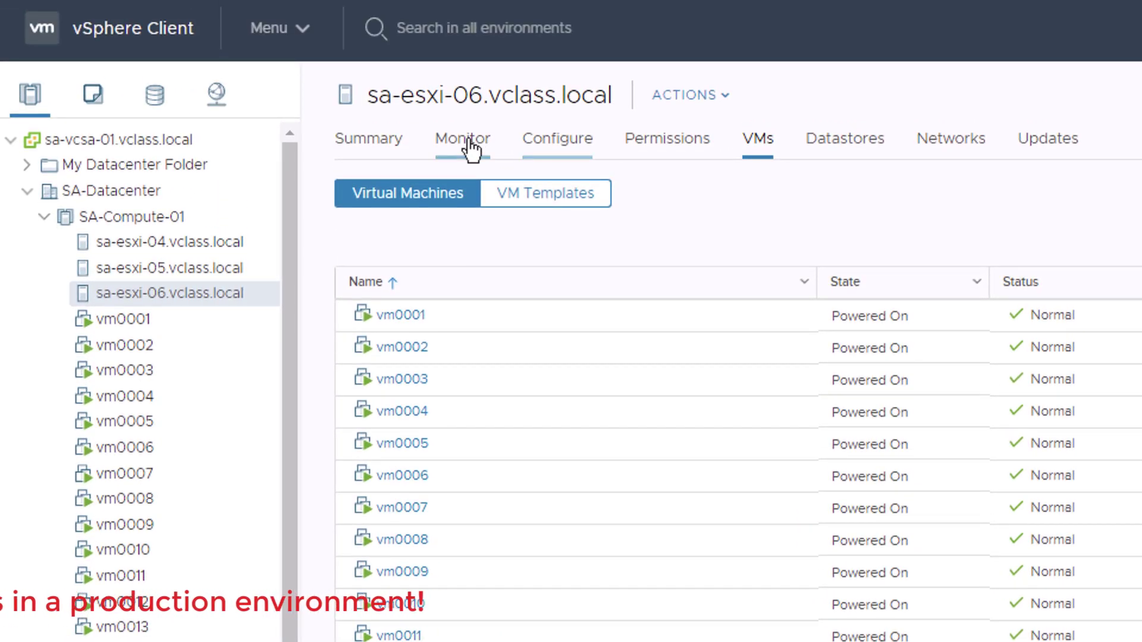
Step: Open the advanced performance charts for host sa-esxi-06.vclass.local and view its real-time CPU usage and Memory charts
{"action": "left_click", "coordinate": [466, 138]}
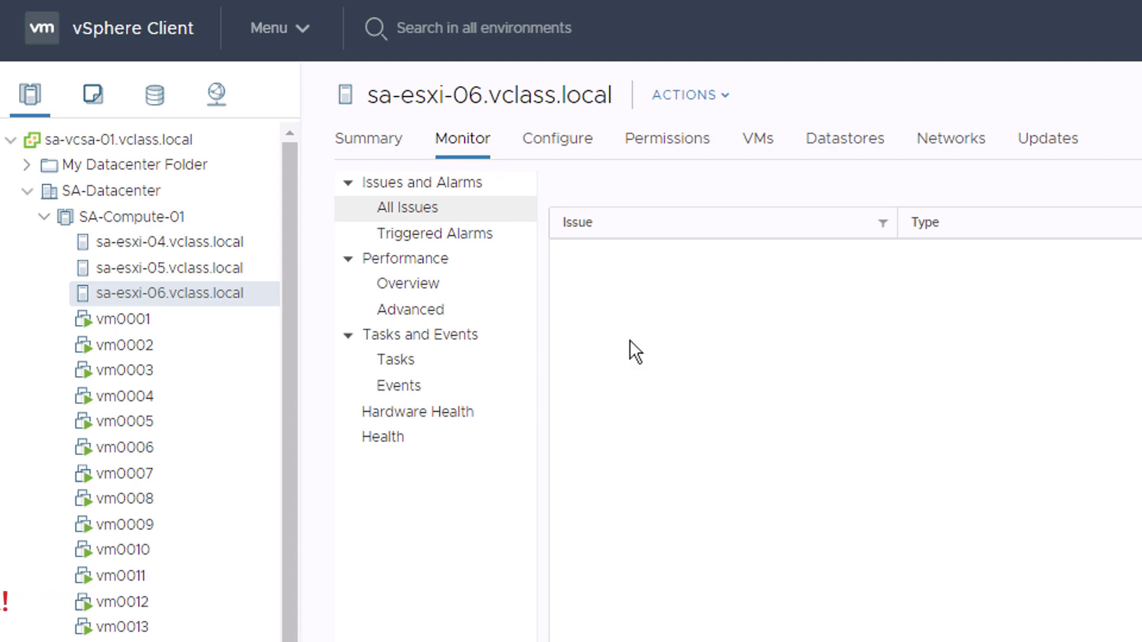
{"action": "left_click", "coordinate": [412, 312]}
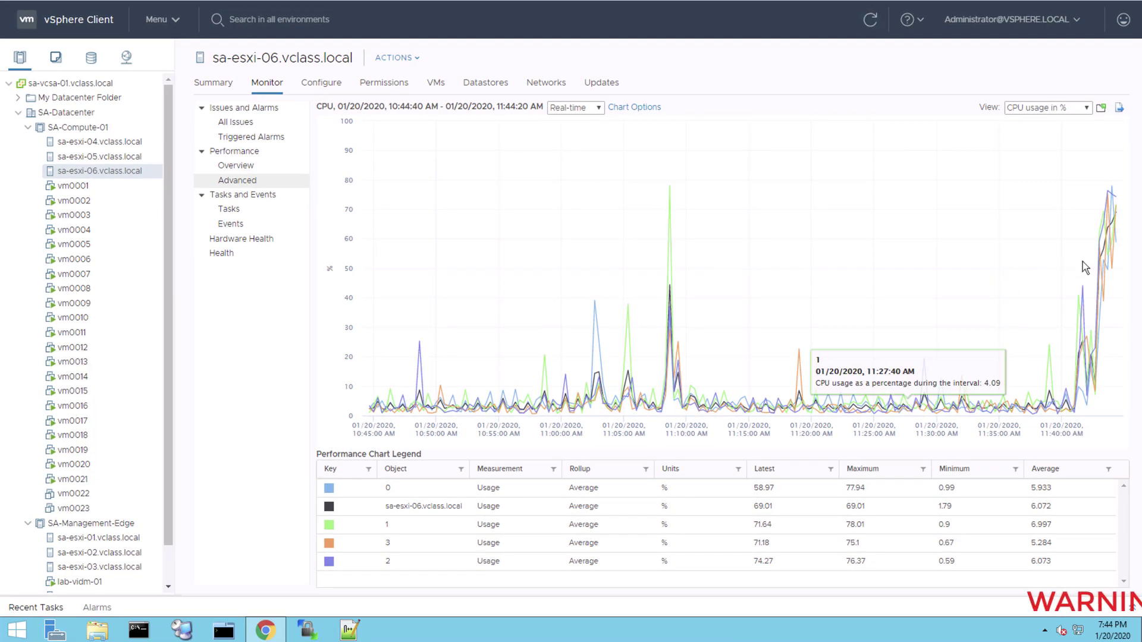
{"action": "mouse_move", "coordinate": [1082, 265]}
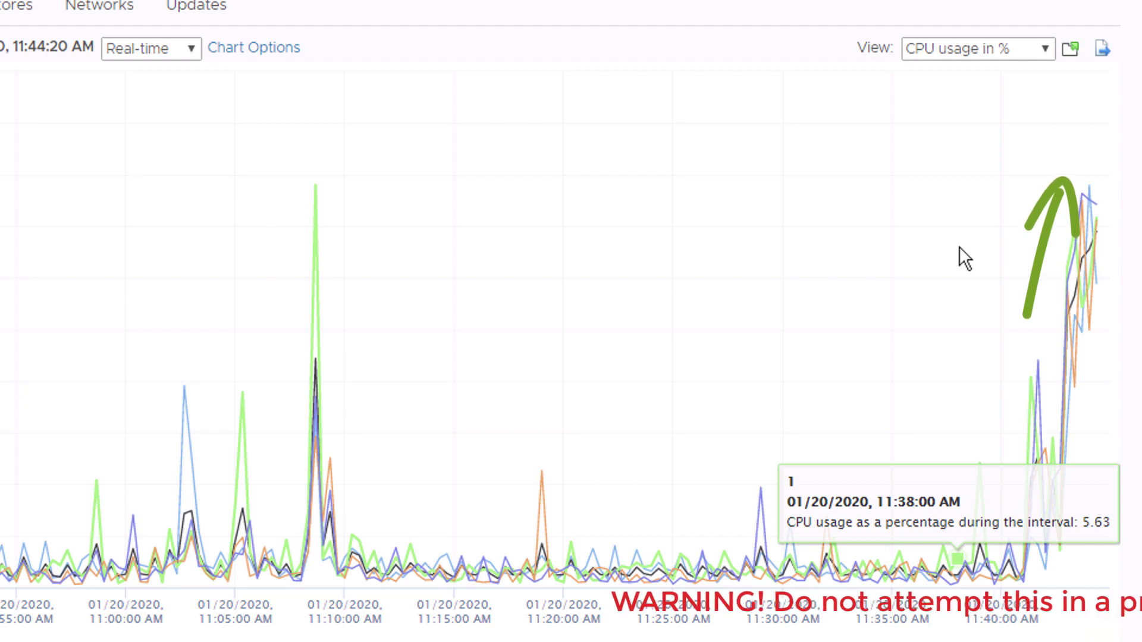
{"action": "left_click", "coordinate": [952, 48]}
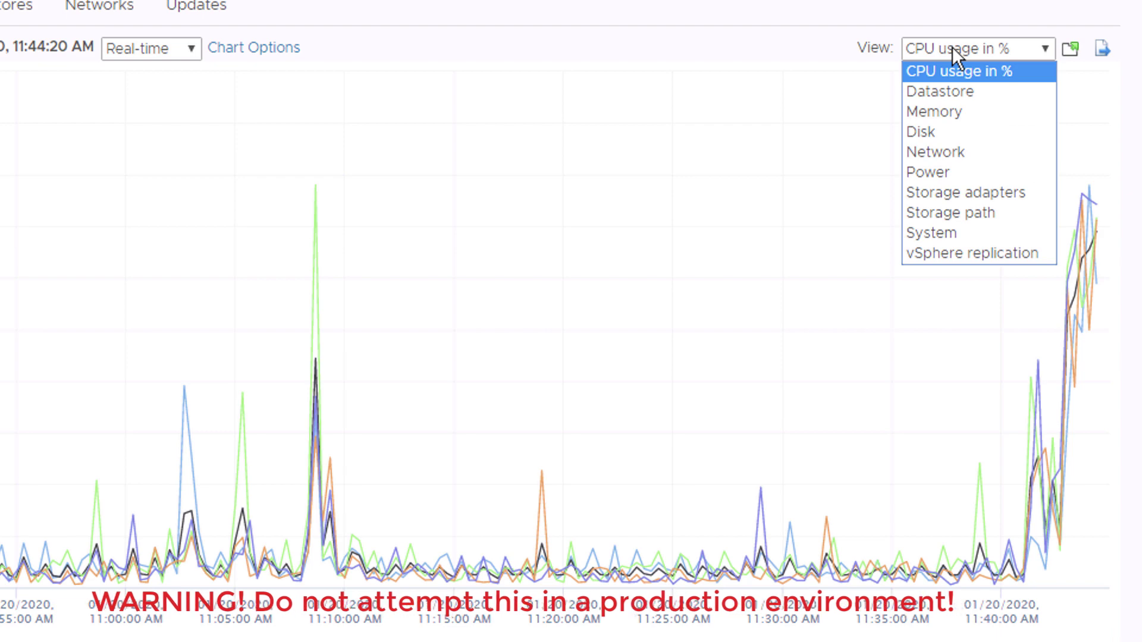
{"action": "left_click", "coordinate": [952, 111]}
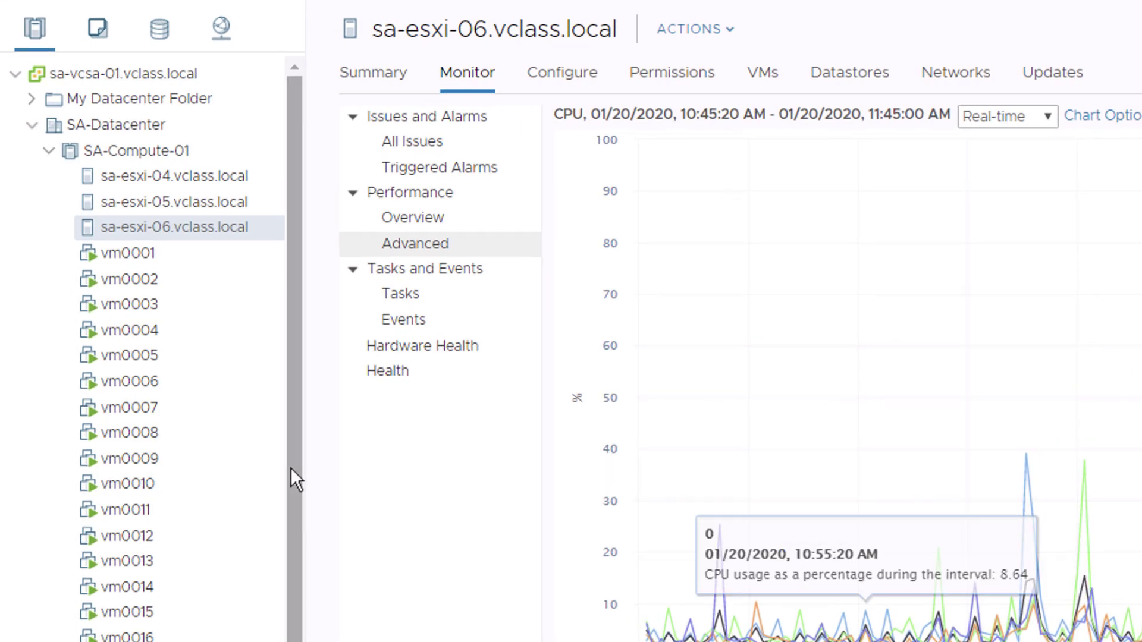
Step: Review the inventory's virtual machines, and look over the SA-Compute-01 cluster's hosts, VMs and performance monitoring
{"action": "mouse_move", "coordinate": [289, 528]}
{"action": "left_mouse_down"}
{"action": "mouse_move", "coordinate": [282, 632]}
{"action": "mouse_move", "coordinate": [298, 635]}
{"action": "left_mouse_up"}
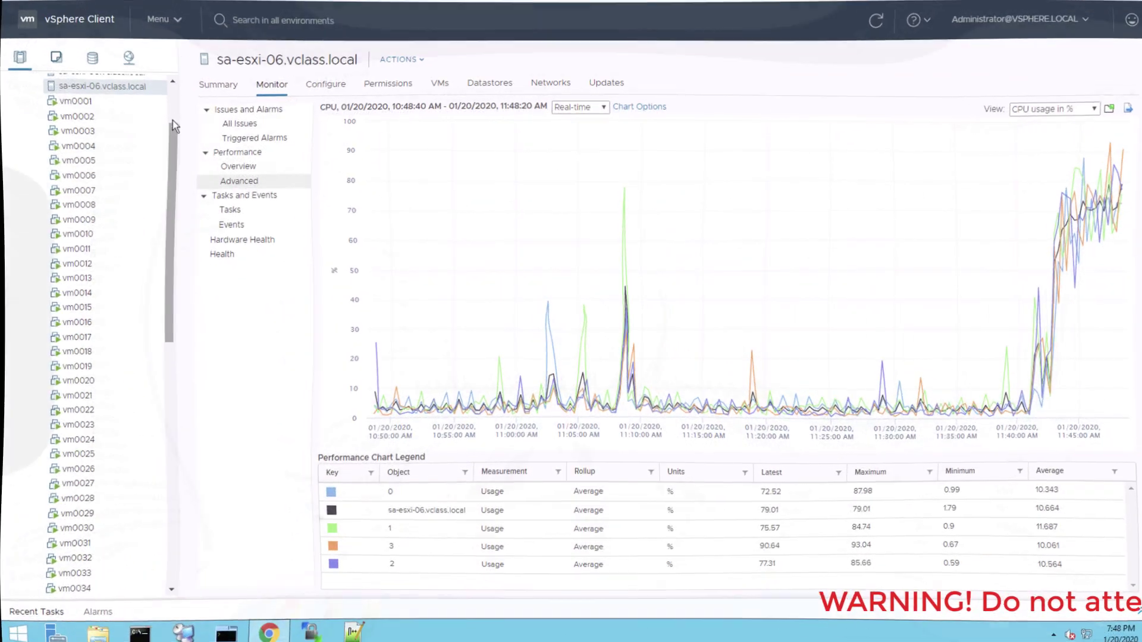
{"action": "scroll", "coordinate": [173, 119], "scroll_direction": "up", "scroll_amount": 3}
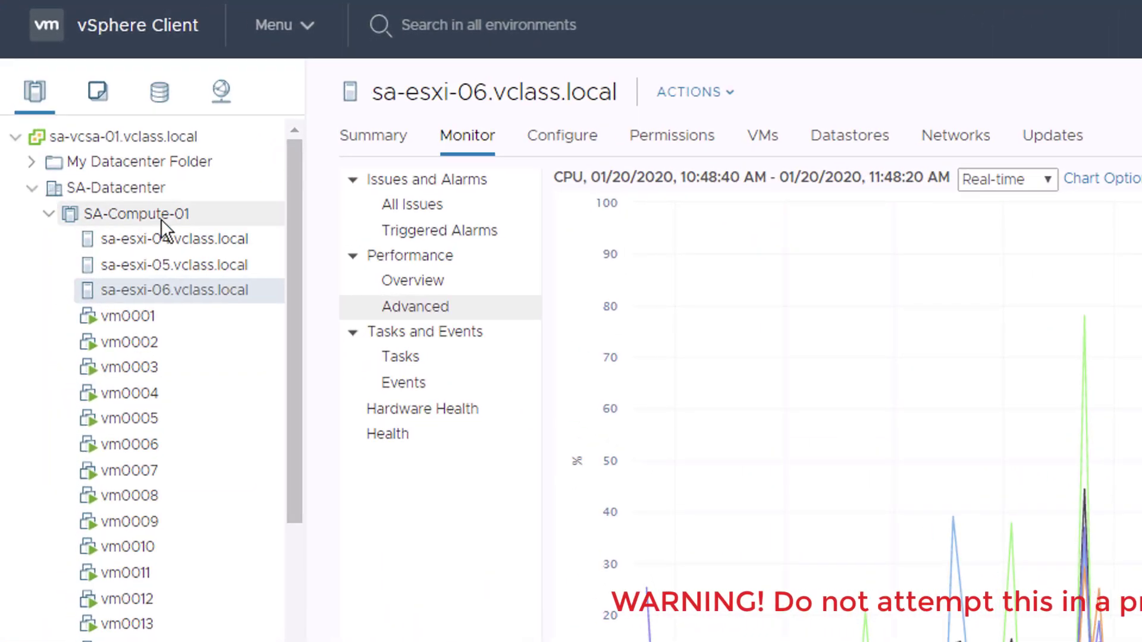
{"action": "left_click", "coordinate": [161, 217]}
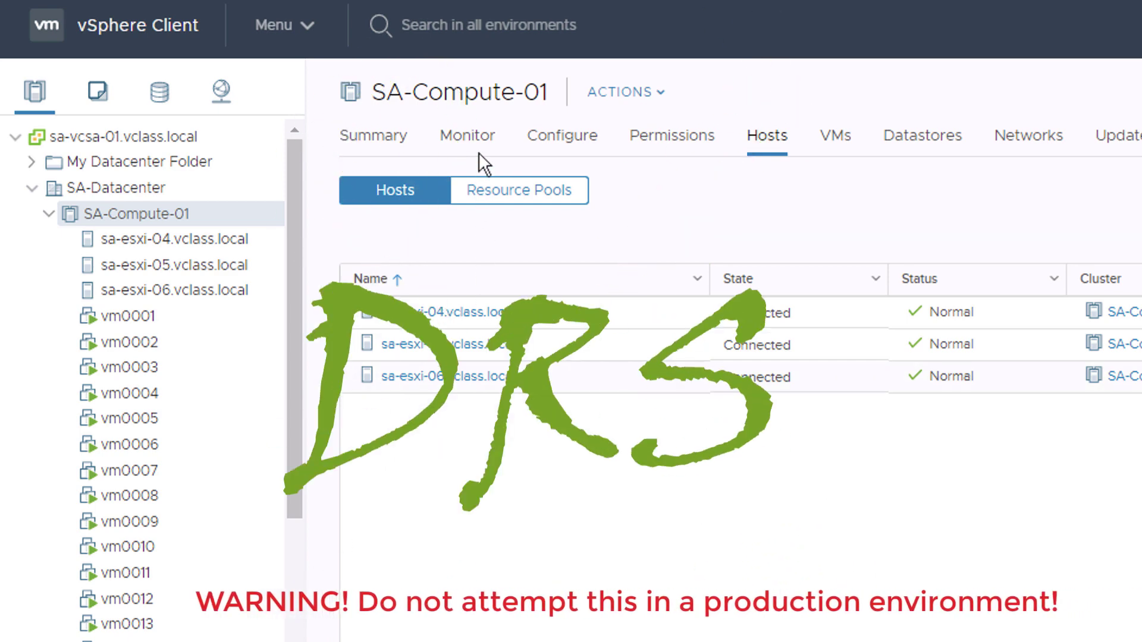
{"action": "left_click", "coordinate": [832, 137]}
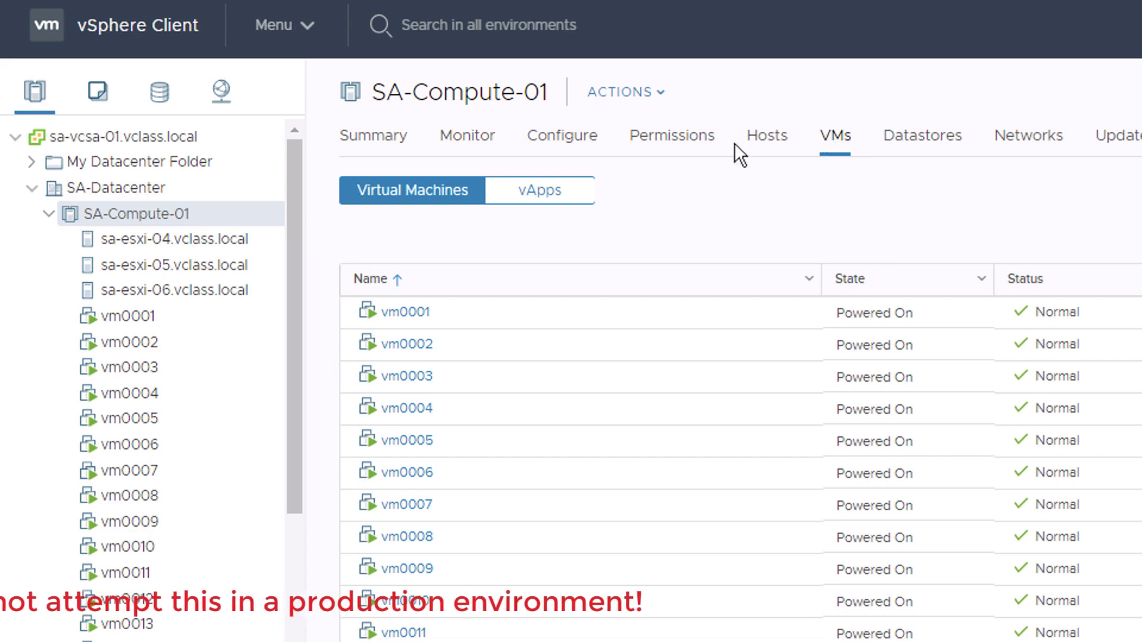
{"action": "left_click", "coordinate": [470, 137]}
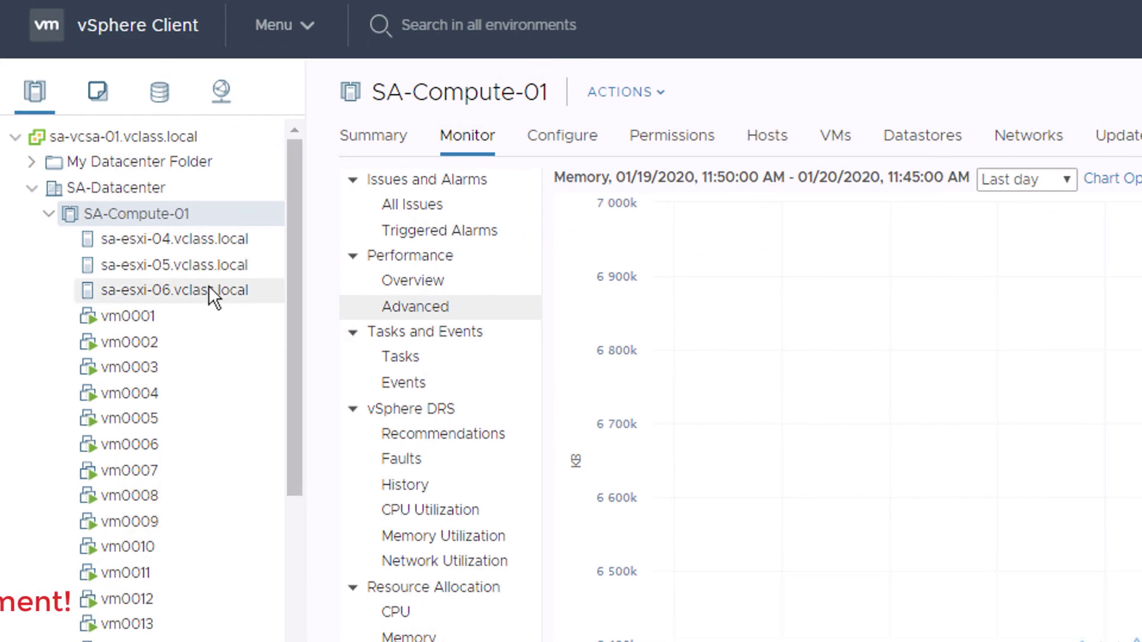
Step: View the Memory and Datastore performance charts of host sa-esxi-06.vclass.local, and close Chart Options without applying changes
{"action": "left_click", "coordinate": [214, 296]}
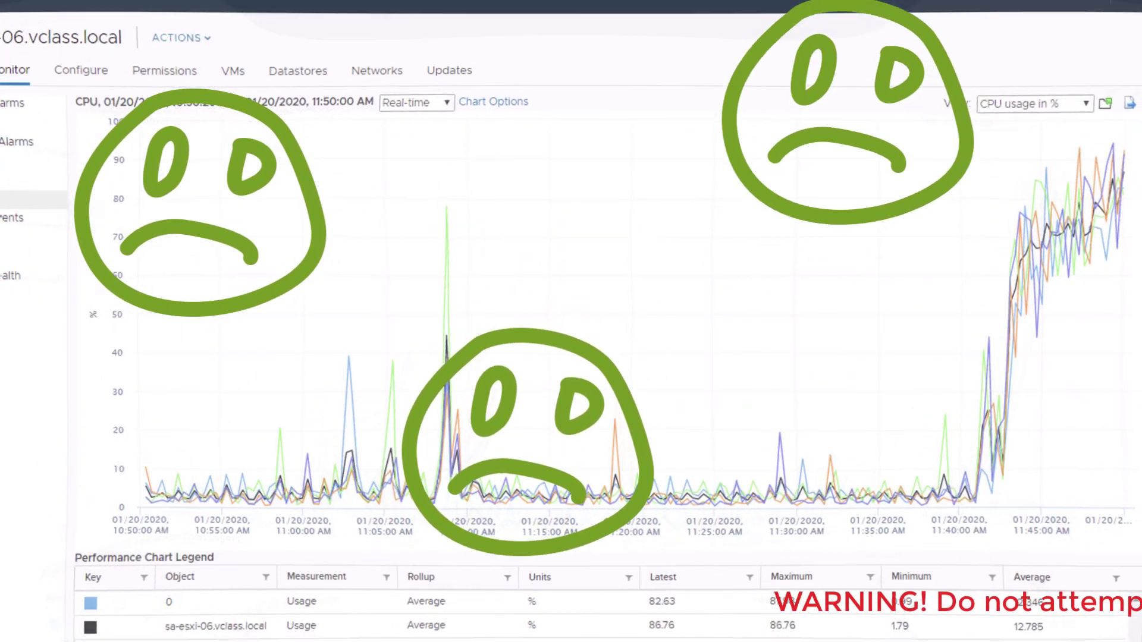
{"action": "left_click", "coordinate": [1045, 102]}
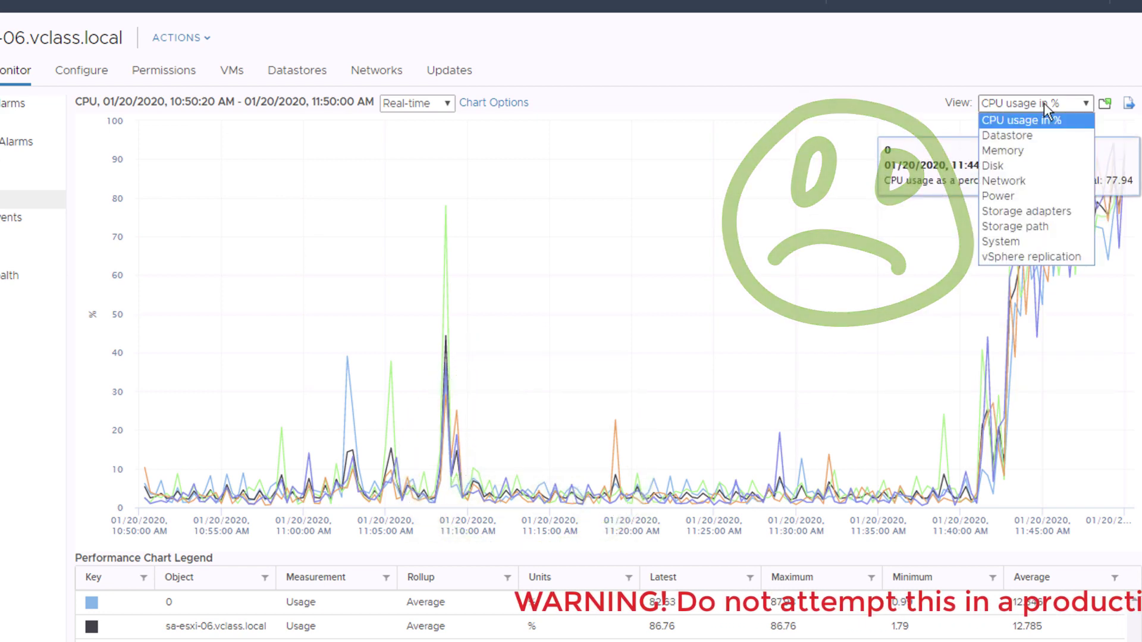
{"action": "left_click", "coordinate": [1035, 151]}
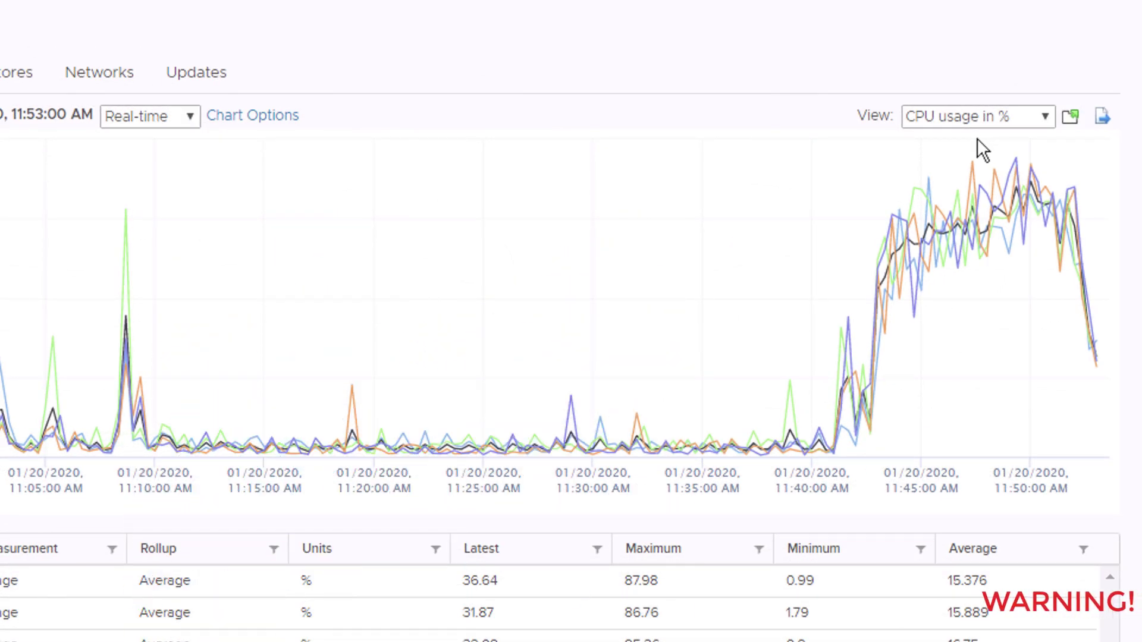
{"action": "left_click", "coordinate": [977, 116]}
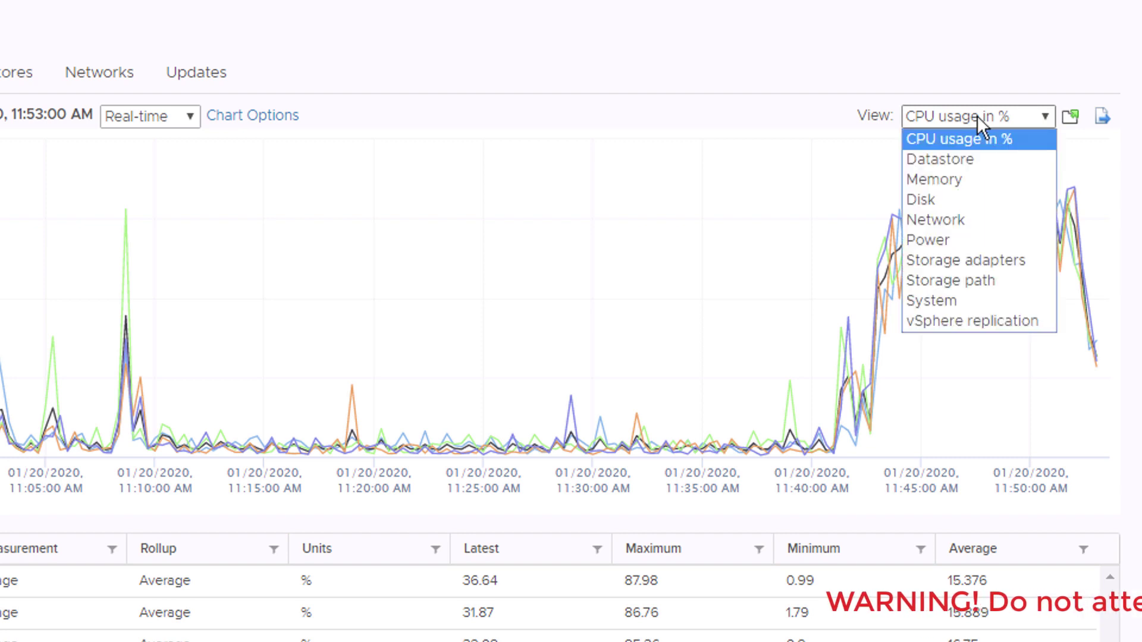
{"action": "left_click", "coordinate": [970, 161]}
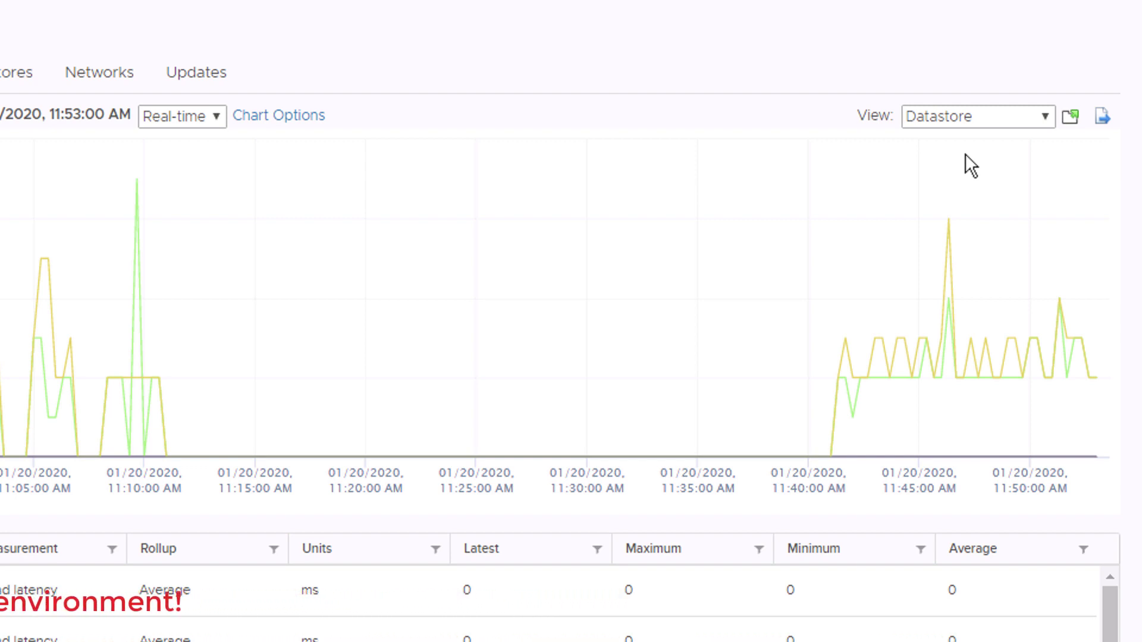
{"action": "left_click", "coordinate": [972, 116]}
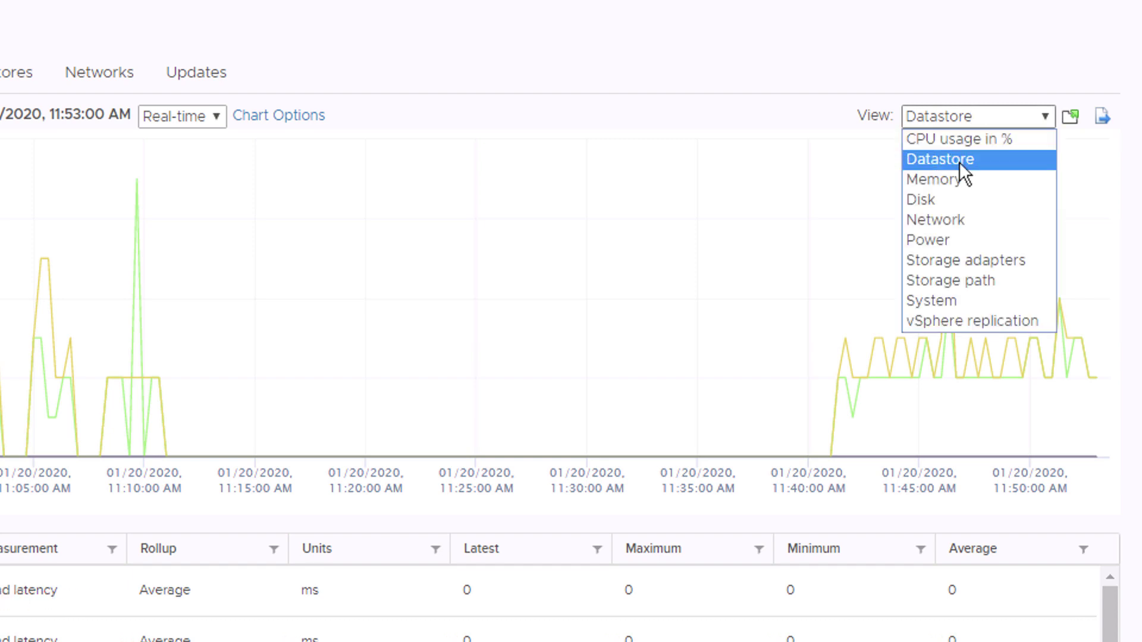
{"action": "left_click", "coordinate": [960, 180]}
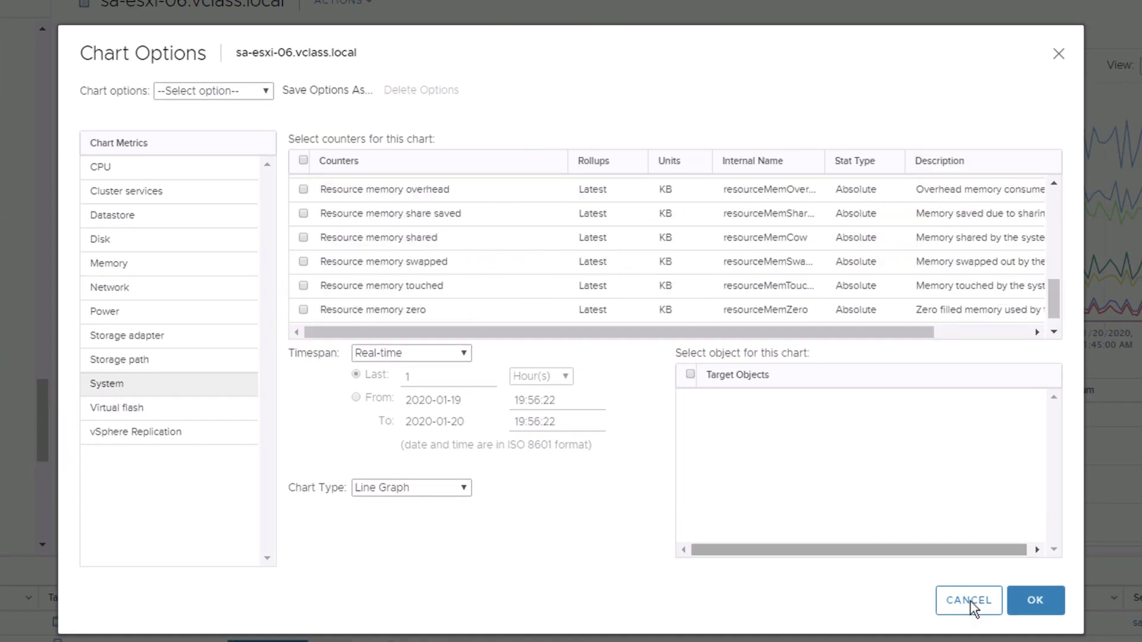
{"action": "left_click", "coordinate": [970, 602]}
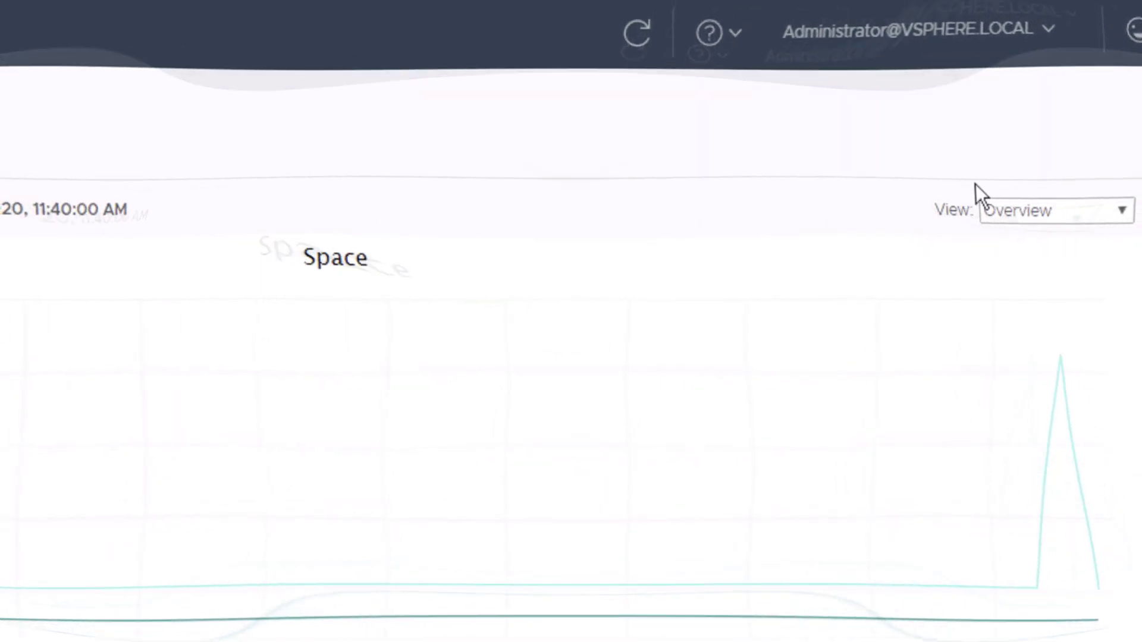
Step: Check the datastore's Space performance chart and its available views, and display the real-time Memory chart for sa-esxi-06.vclass.local
{"action": "left_click", "coordinate": [1012, 215]}
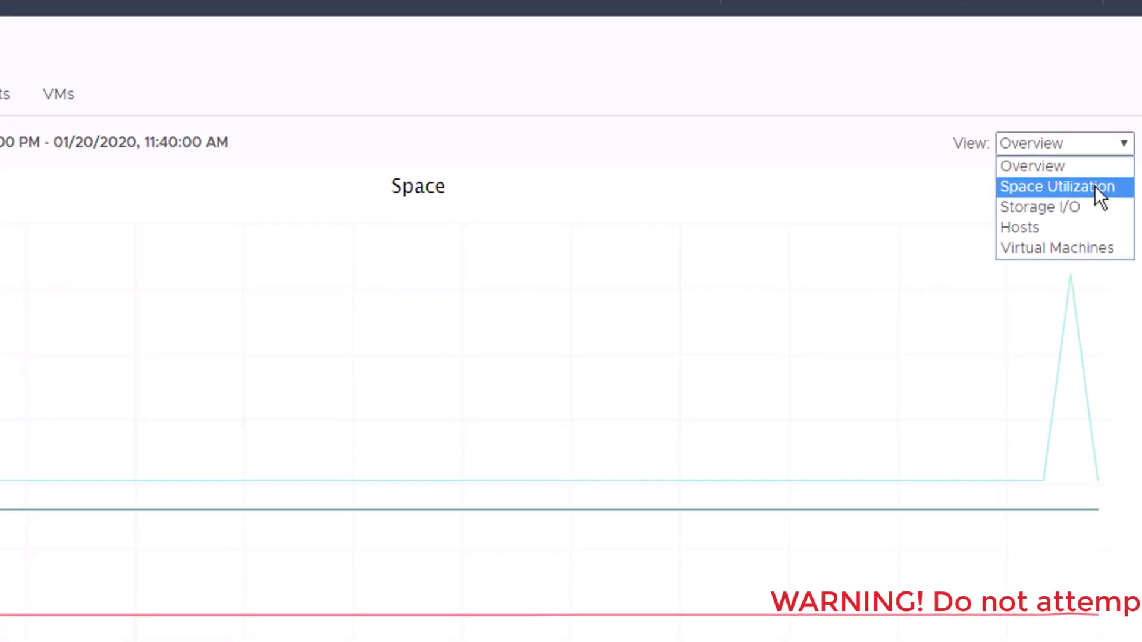
{"action": "left_click", "coordinate": [1097, 138]}
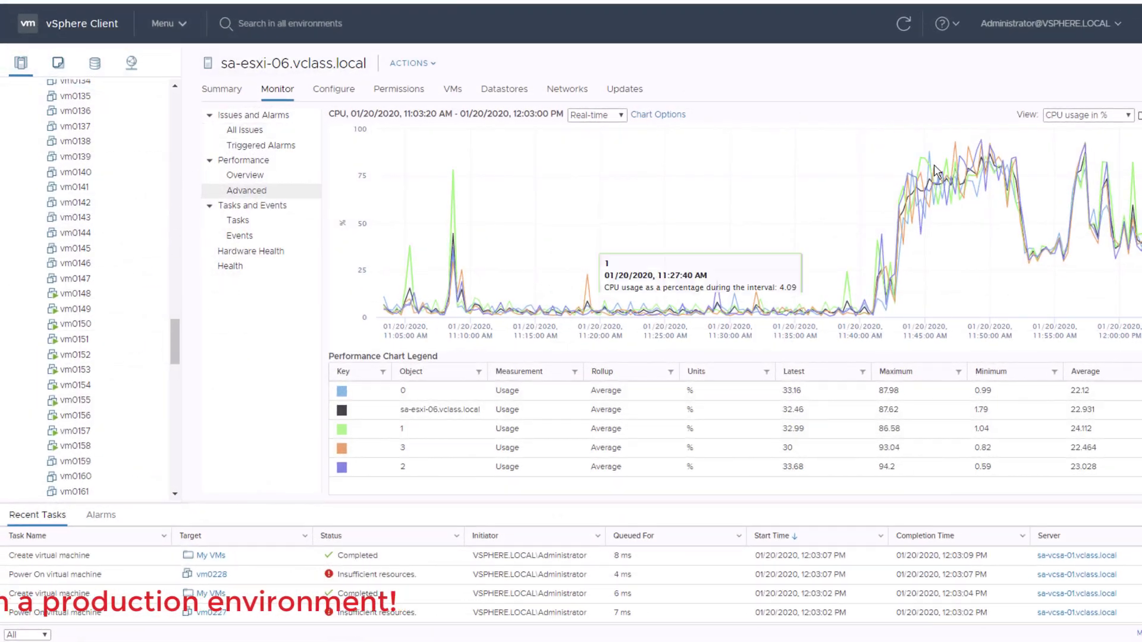
{"action": "left_click", "coordinate": [1088, 116]}
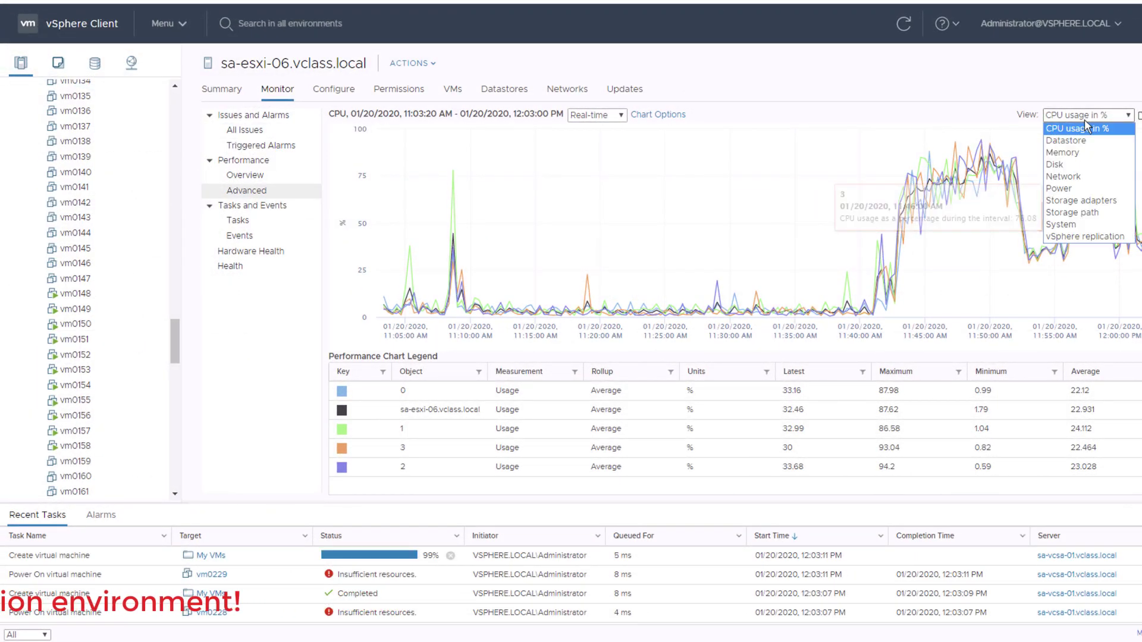
{"action": "left_click", "coordinate": [1086, 153]}
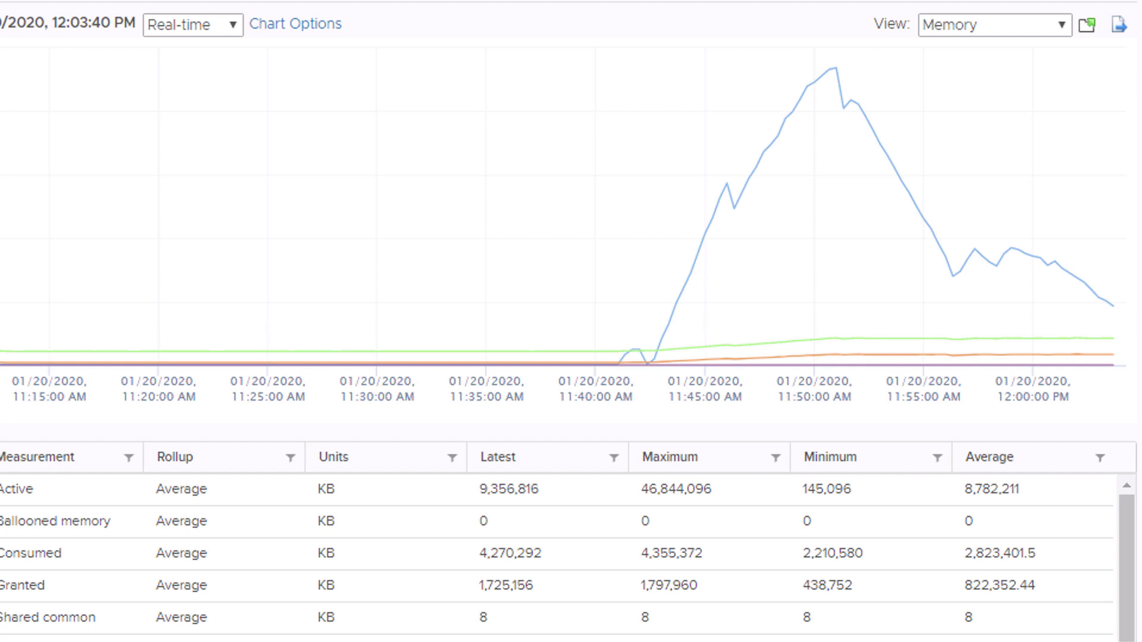
Step: Examine the power states and space use of the virtual machines on sa-esxi-06.vclass.local, and the newest VMs in the inventory tree
{"action": "mouse_move", "coordinate": [385, 350]}
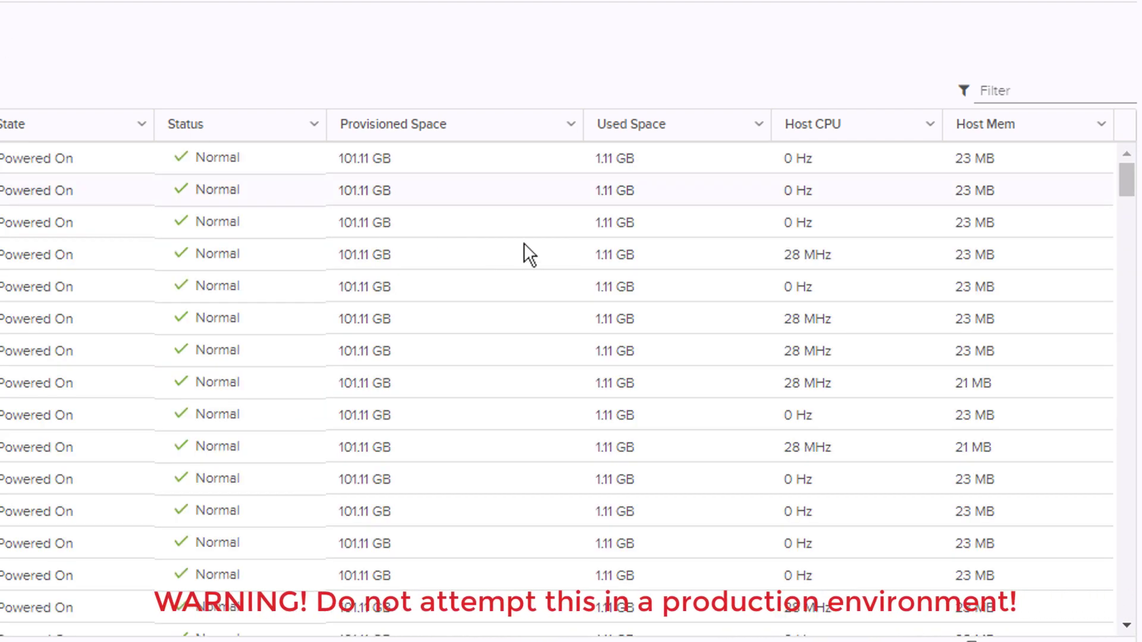
{"action": "left_click", "coordinate": [1131, 477]}
{"action": "left_click", "coordinate": [1132, 477]}
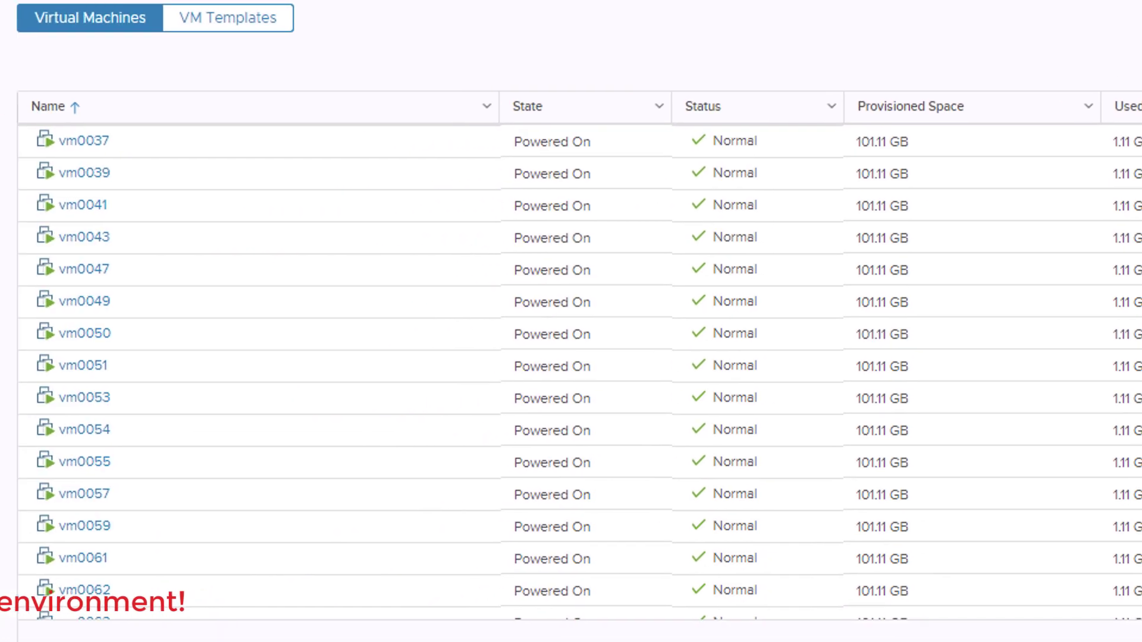
{"action": "left_click", "coordinate": [1131, 476]}
{"action": "key", "text": "Page_Down"}
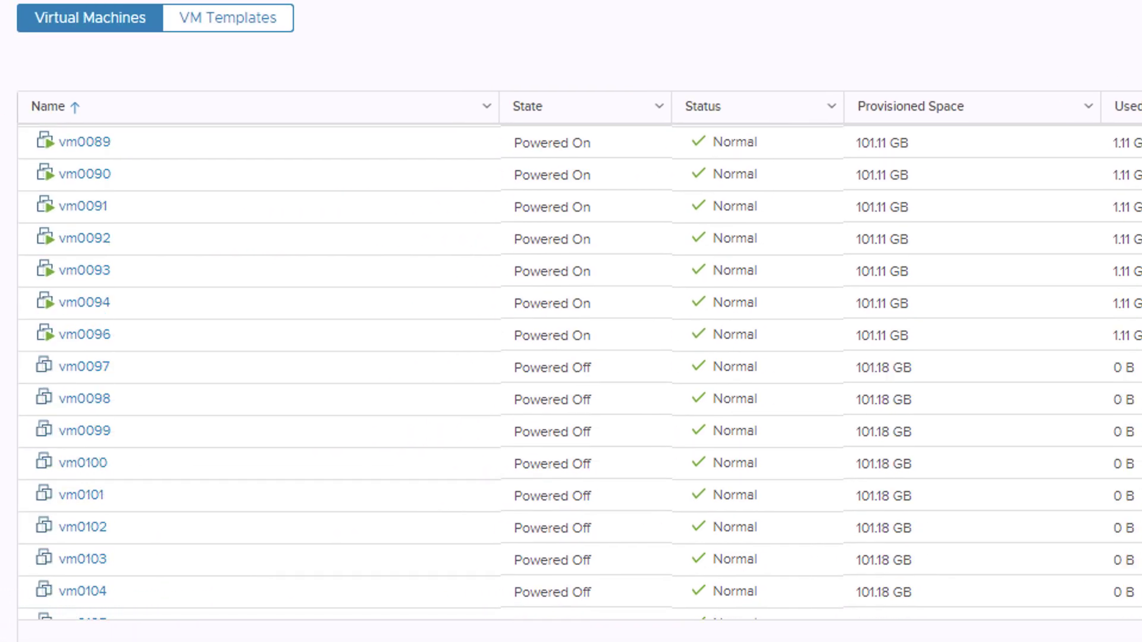
{"action": "key", "text": "Page_Down"}
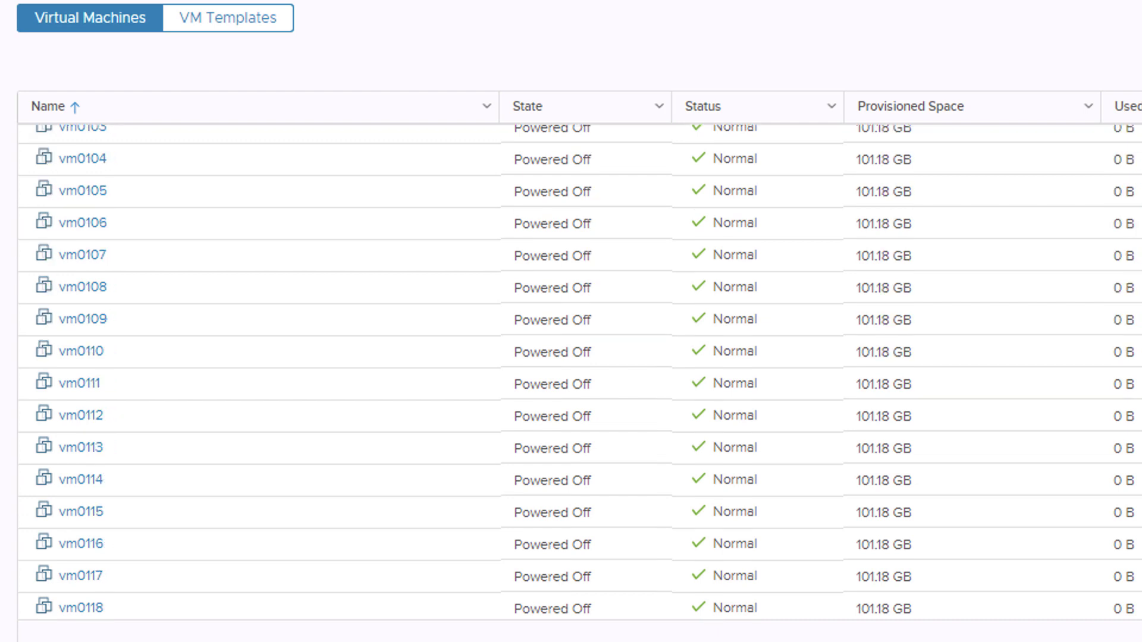
{"action": "key", "text": "Page_Down"}
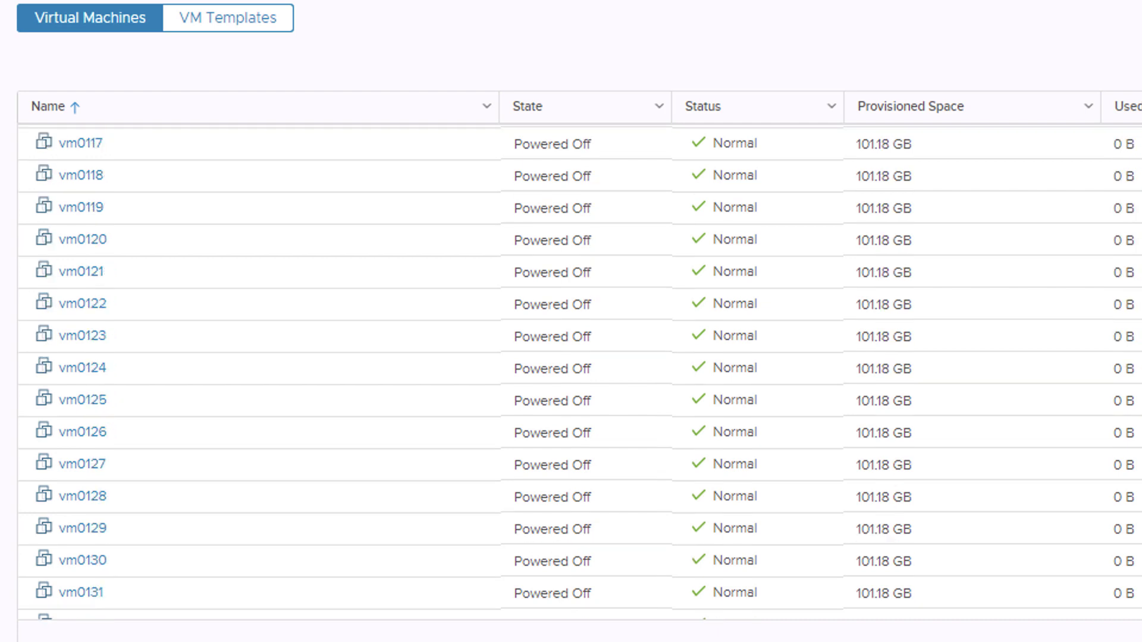
{"action": "key", "text": "Page_Down"}
{"action": "key", "text": "Page_Down"}
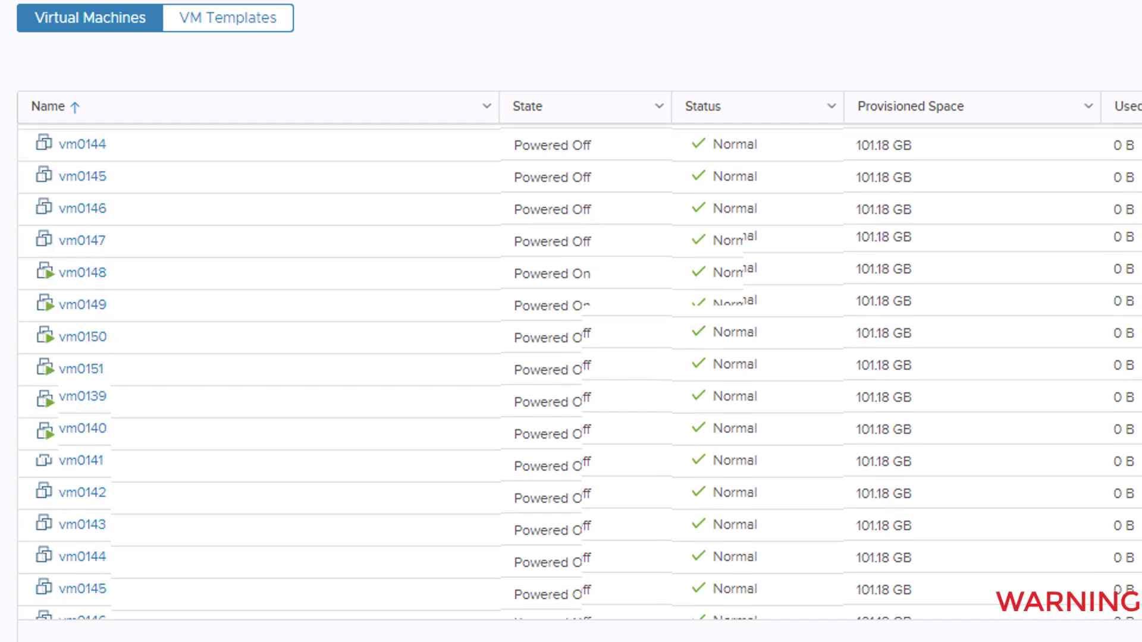
{"action": "key", "text": "Page_Down"}
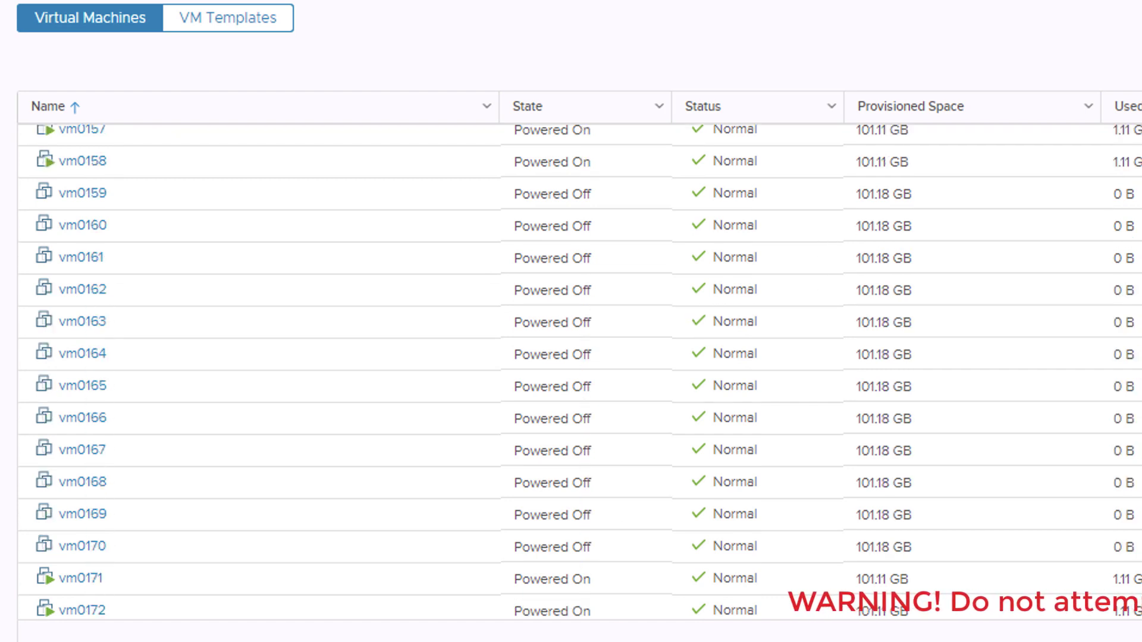
{"action": "key", "text": "Page_Down"}
{"action": "key", "text": "Page_Down"}
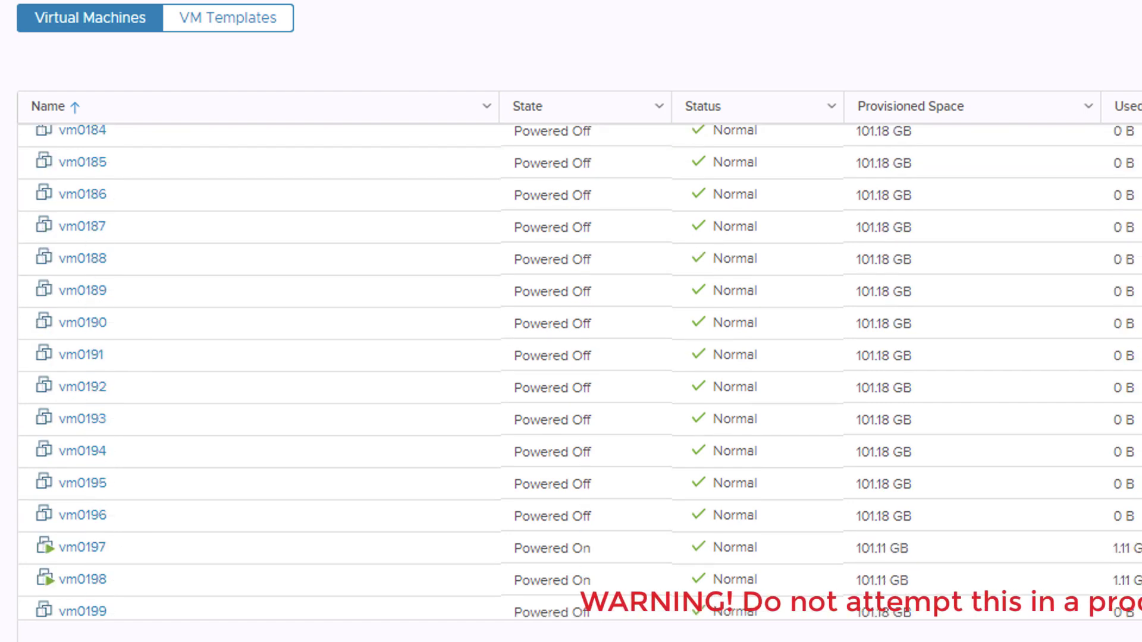
{"action": "key", "text": "Page_Down"}
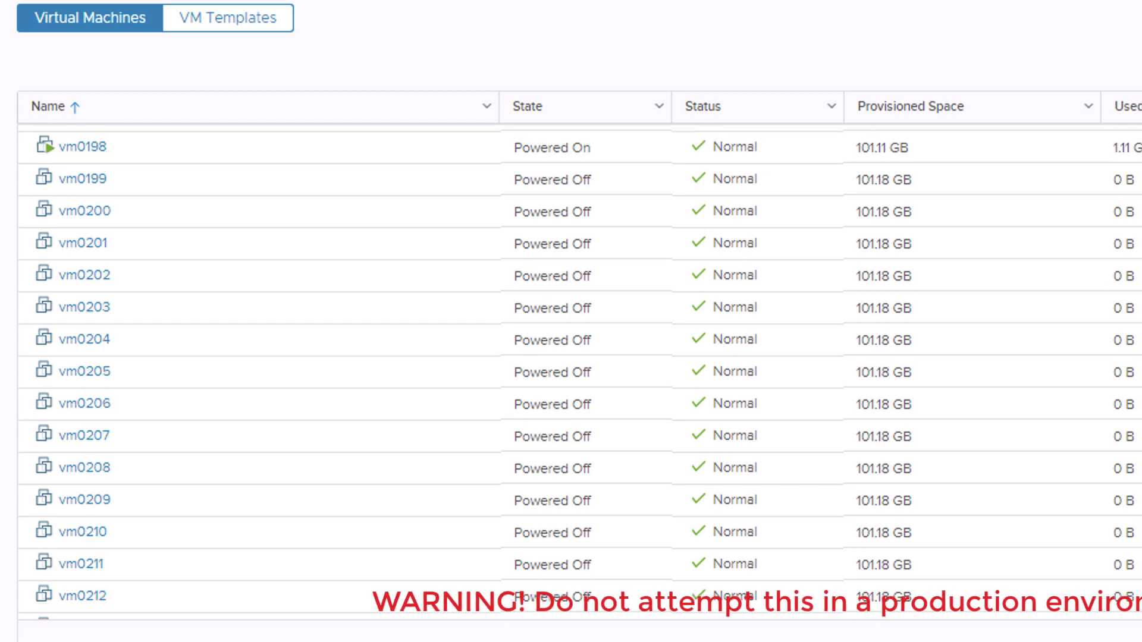
{"action": "key", "text": "Page_Down"}
{"action": "key", "text": "Page_Down"}
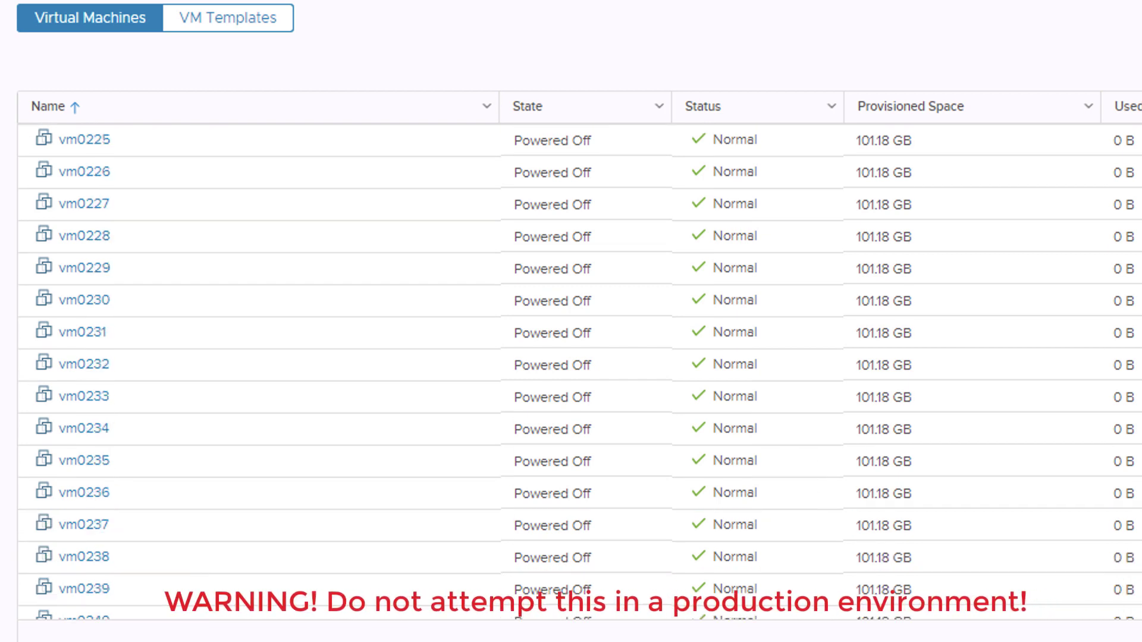
{"action": "key", "text": "Page_Down"}
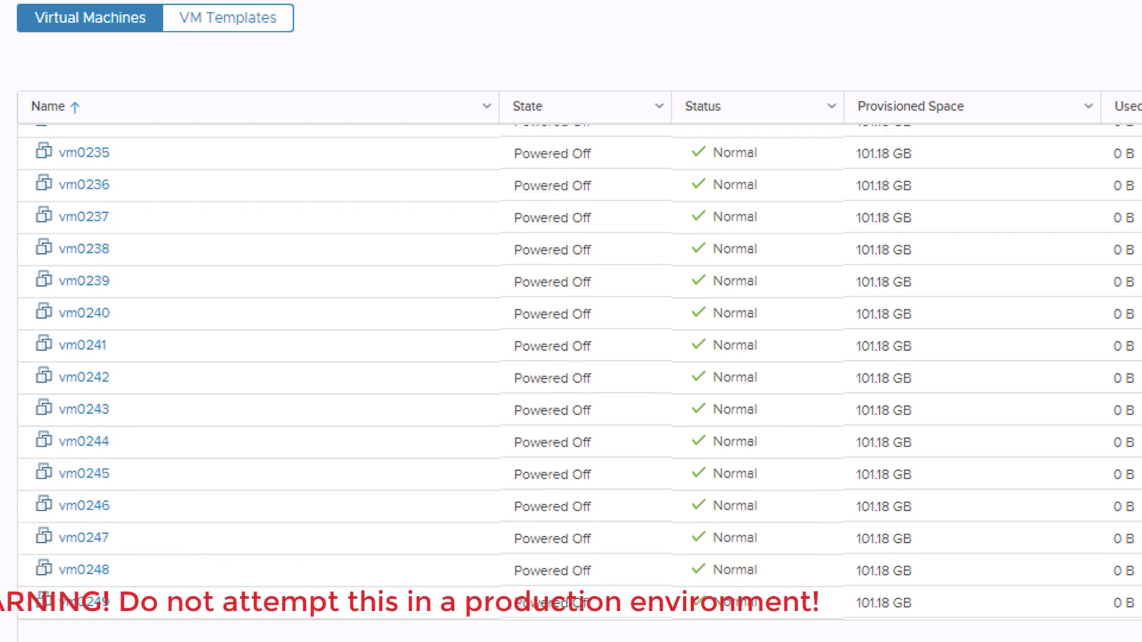
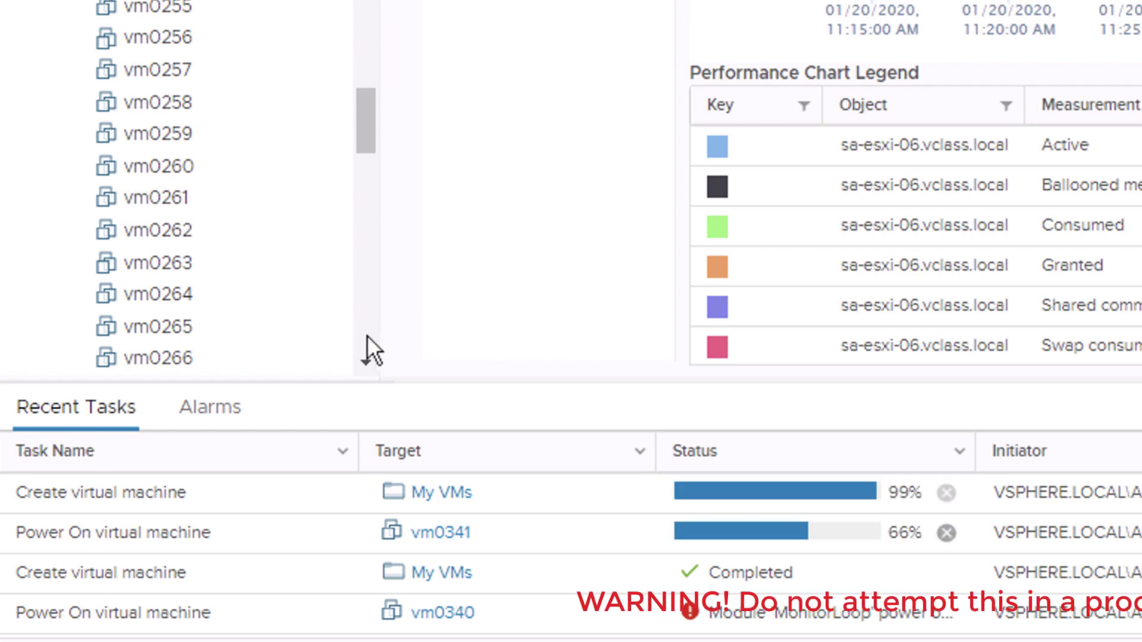
{"action": "scroll", "coordinate": [366, 335], "scroll_direction": "down", "scroll_amount": 15}
{"action": "scroll", "coordinate": [366, 334], "scroll_direction": "down", "scroll_amount": 10}
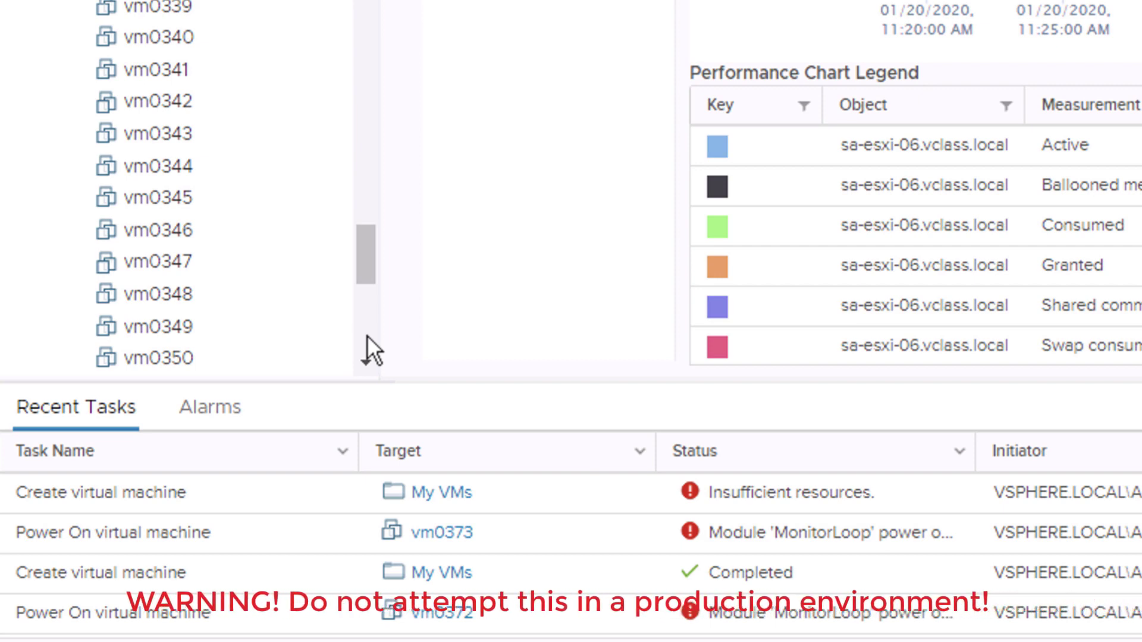
Step: Check the last VMs of the cluster and the hosts under SA-Management-Edge in the inventory tree
{"action": "left_click", "coordinate": [366, 334]}
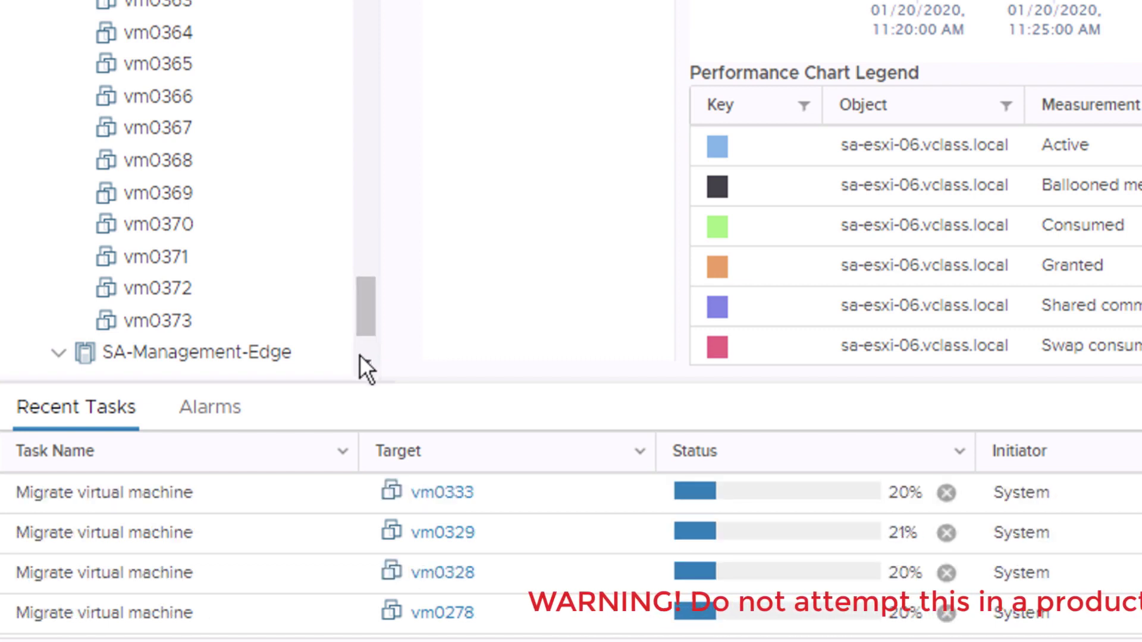
{"action": "left_click", "coordinate": [365, 364]}
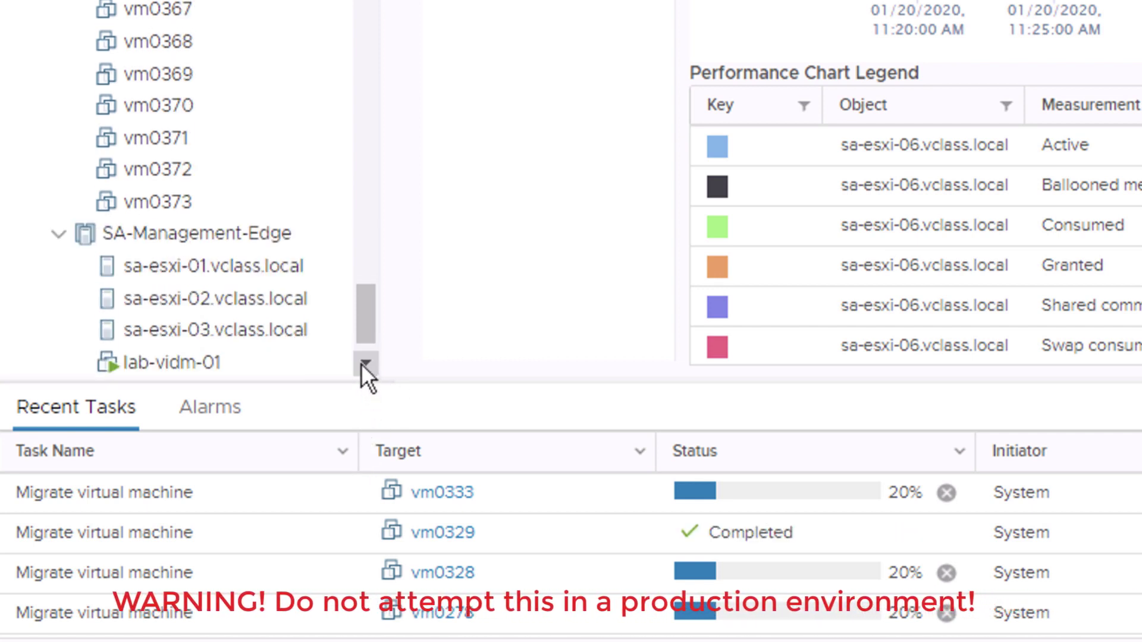
{"action": "left_click", "coordinate": [365, 364]}
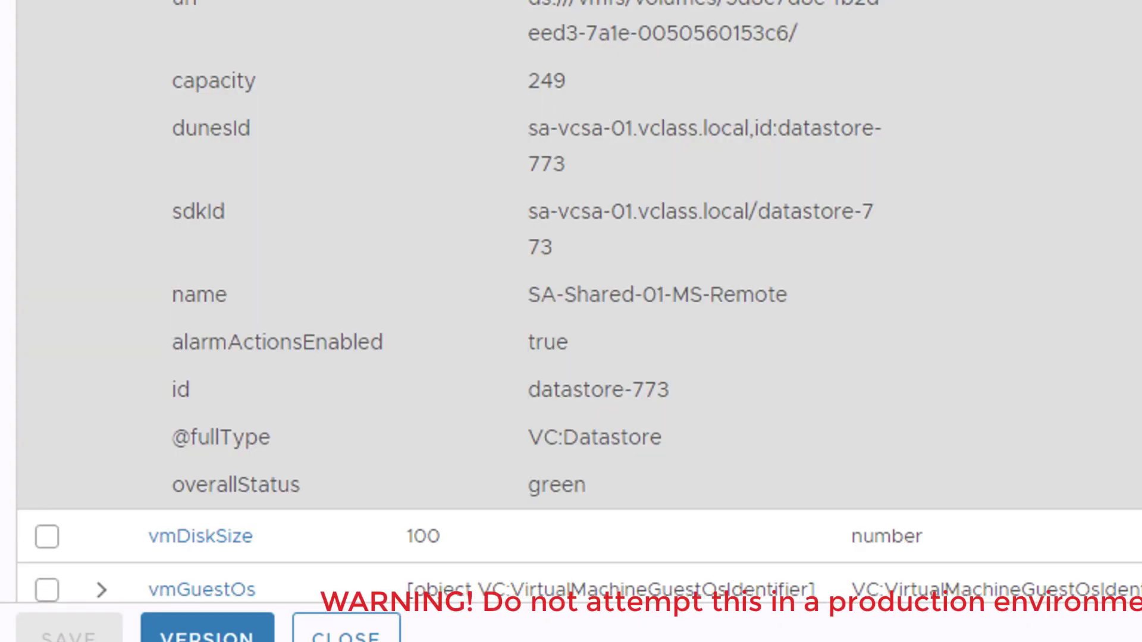
Step: Collapse the vmDatastore details in the Orchestrator workflow and review the values of its other variables
{"action": "key", "text": "Return"}
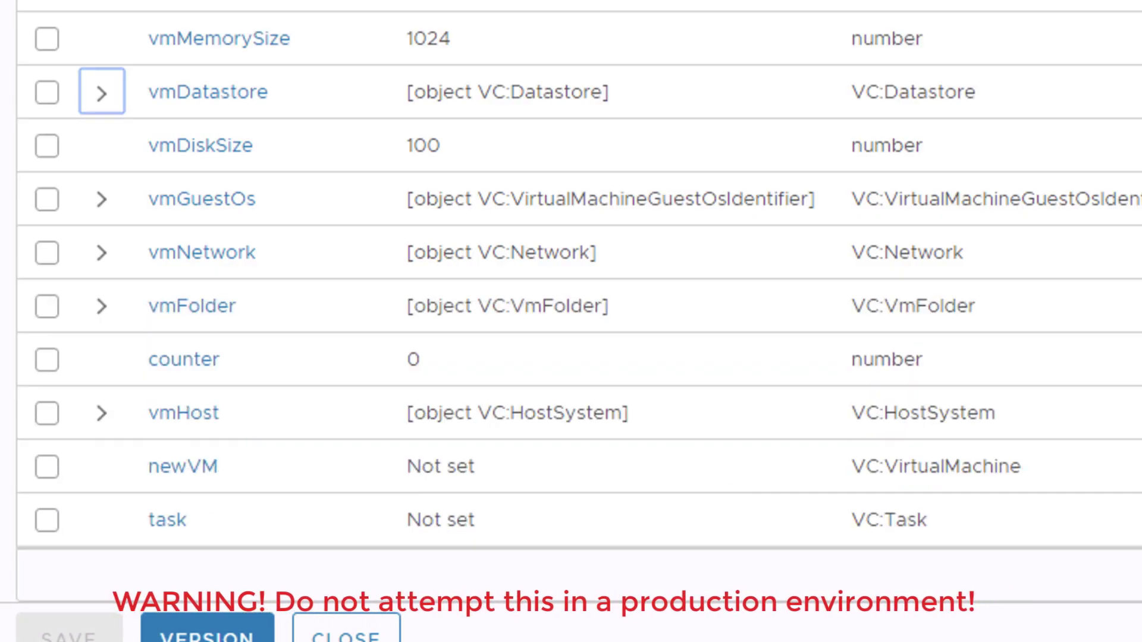
{"action": "scroll", "coordinate": [471, 66], "scroll_direction": "up", "scroll_amount": 2}
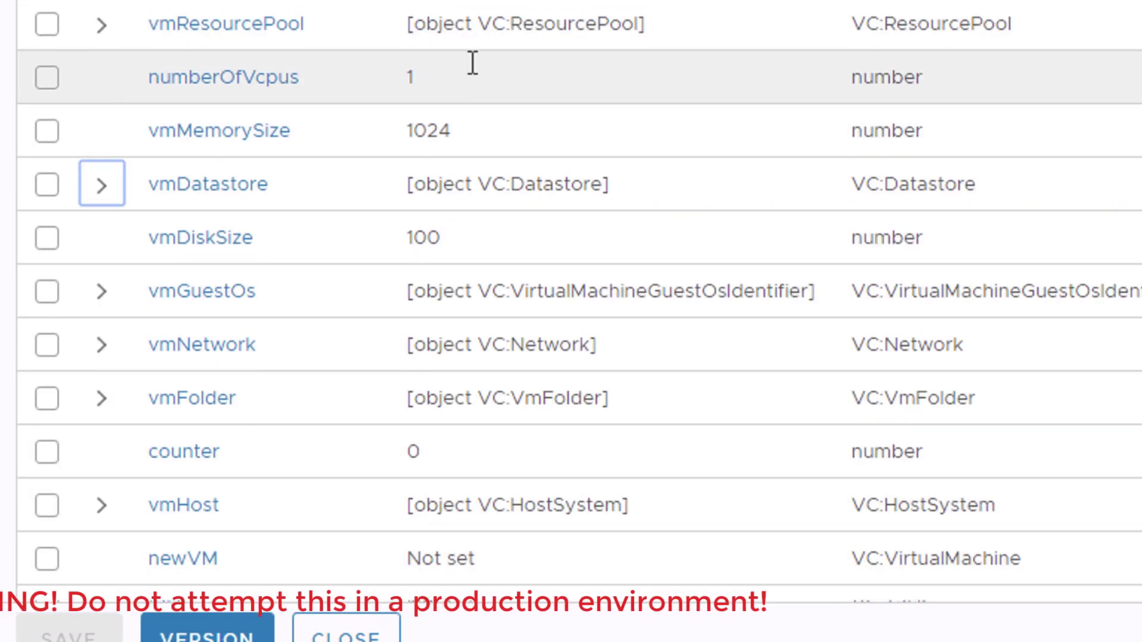
{"action": "scroll", "coordinate": [472, 62], "scroll_direction": "up", "scroll_amount": 1}
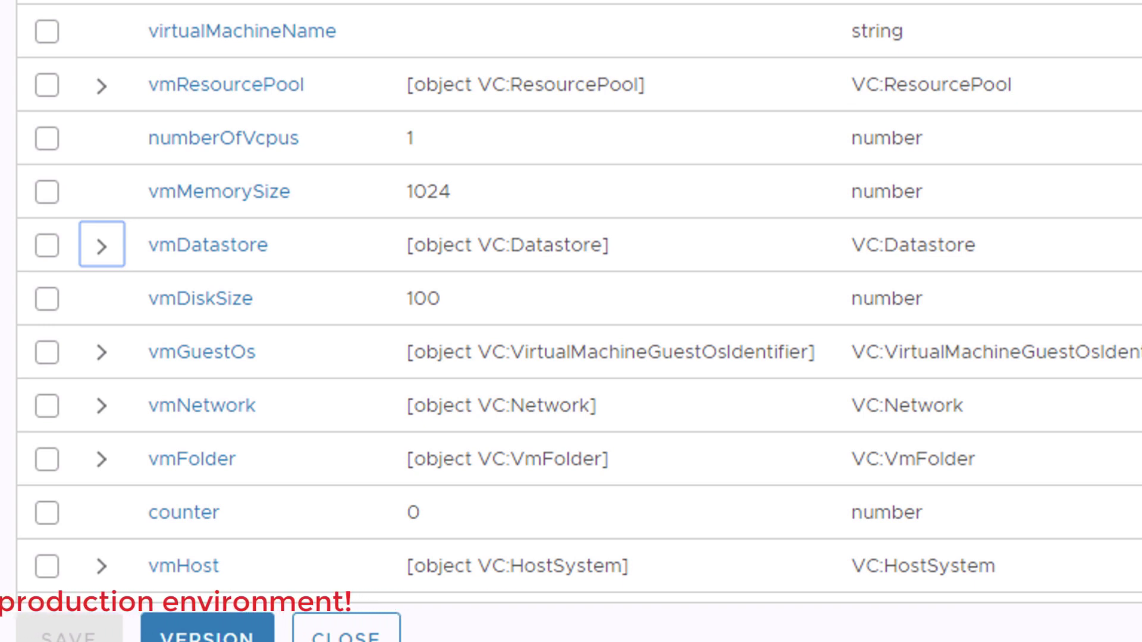
Step: Open the Create a Bunch of VMs run started at 11:42:37 AM and examine its logs to the end in an enlarged pane
{"action": "left_click", "coordinate": [472, 1]}
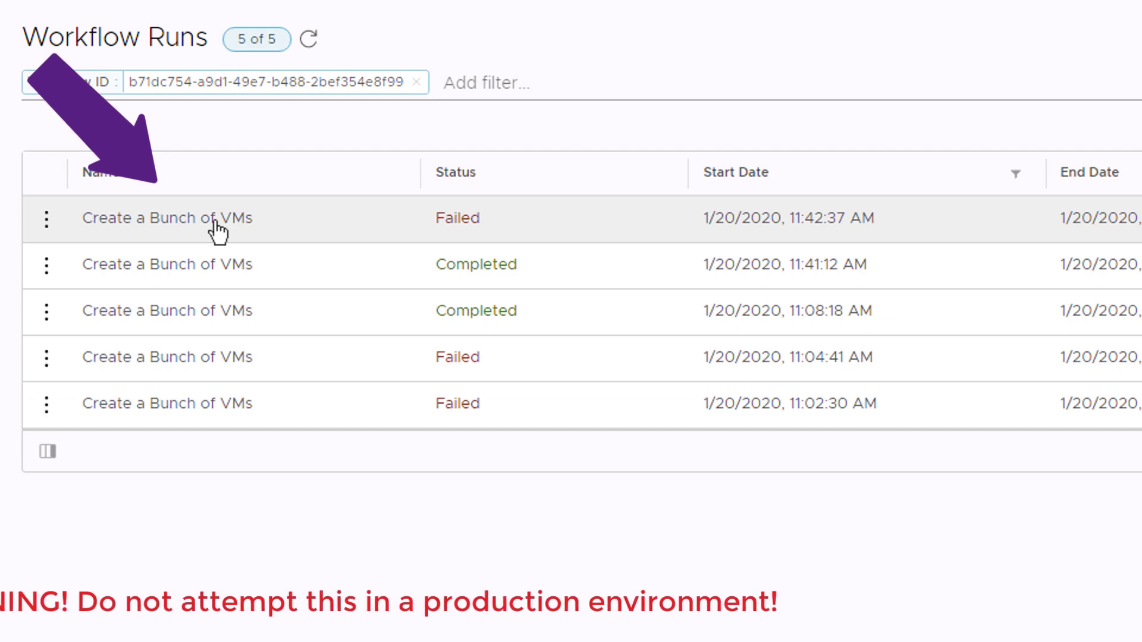
{"action": "left_click", "coordinate": [217, 228]}
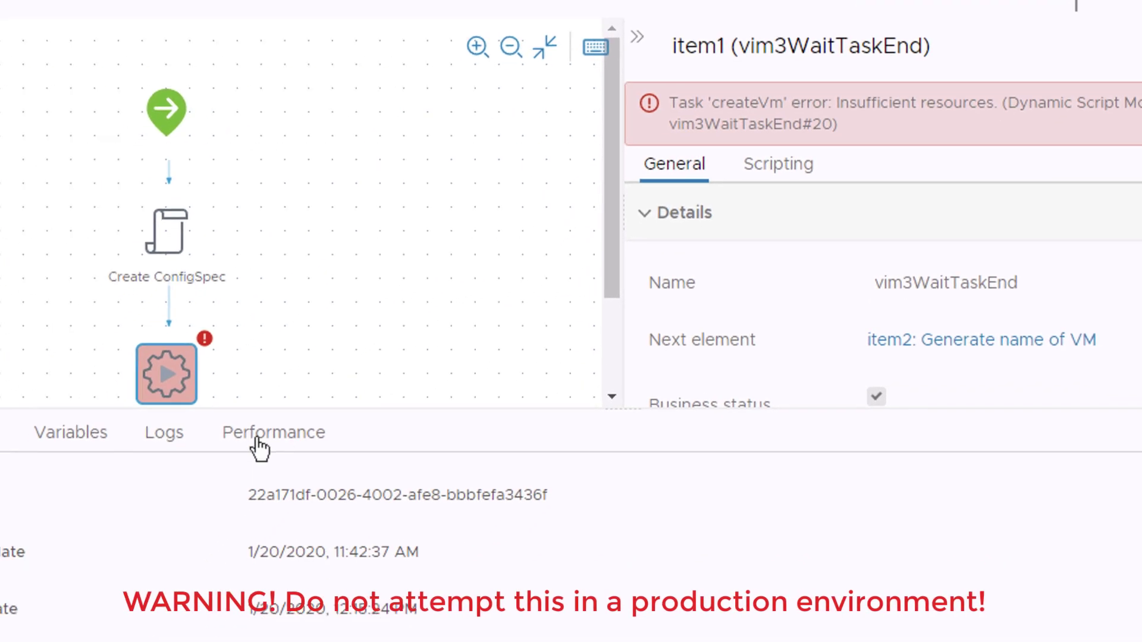
{"action": "left_click", "coordinate": [169, 437]}
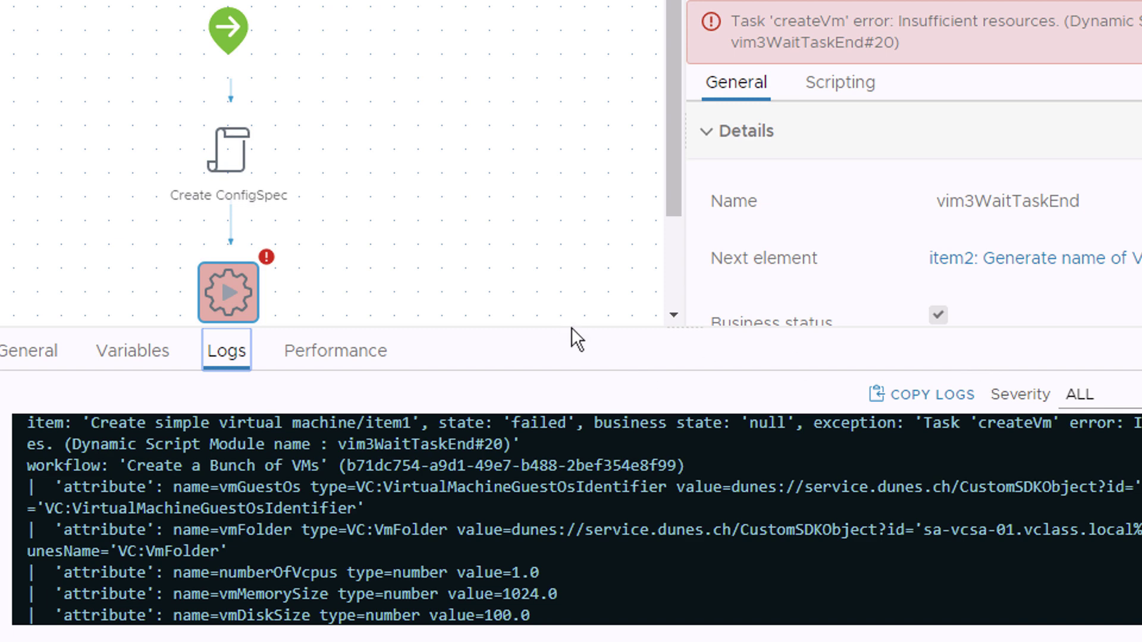
{"action": "left_click_drag", "start_coordinate": [570, 326], "coordinate": [570, 143]}
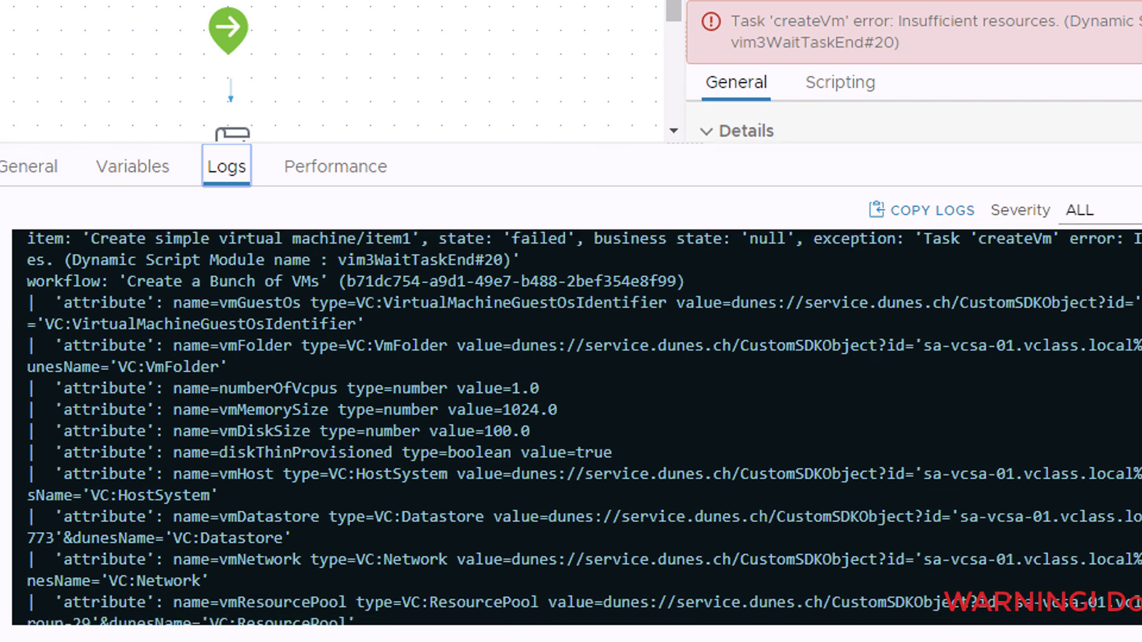
{"action": "scroll", "coordinate": [572, 428], "scroll_direction": "up", "scroll_amount": 5}
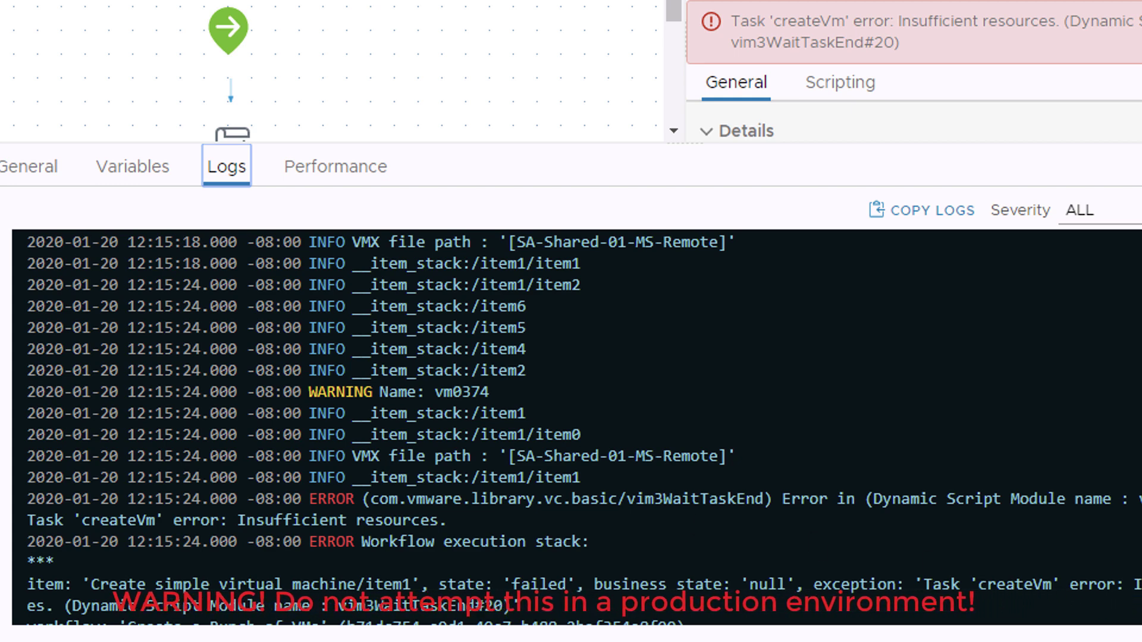
{"action": "scroll", "coordinate": [974, 562], "scroll_direction": "down", "scroll_amount": 5}
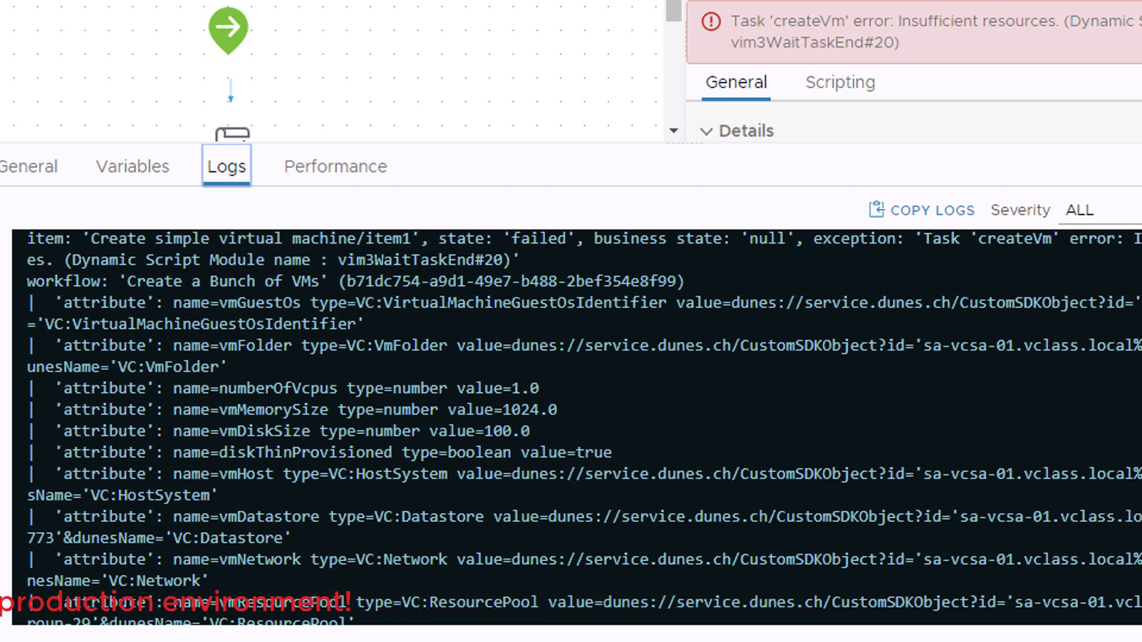
{"action": "scroll", "coordinate": [975, 563], "scroll_direction": "down", "scroll_amount": 5}
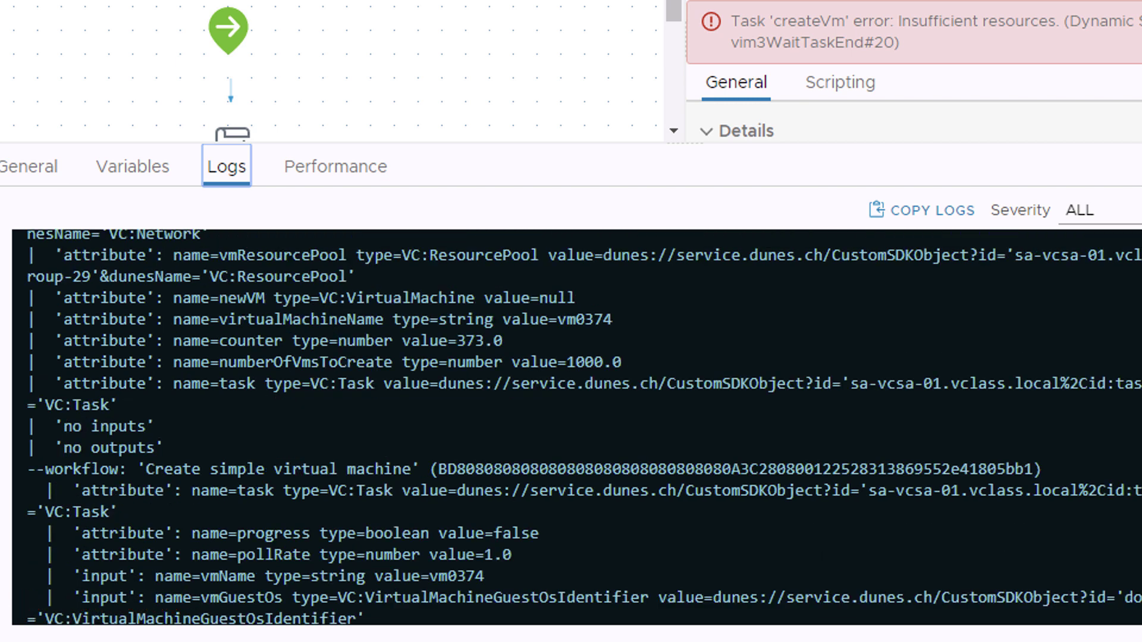
{"action": "scroll", "coordinate": [577, 427], "scroll_direction": "down", "scroll_amount": 5}
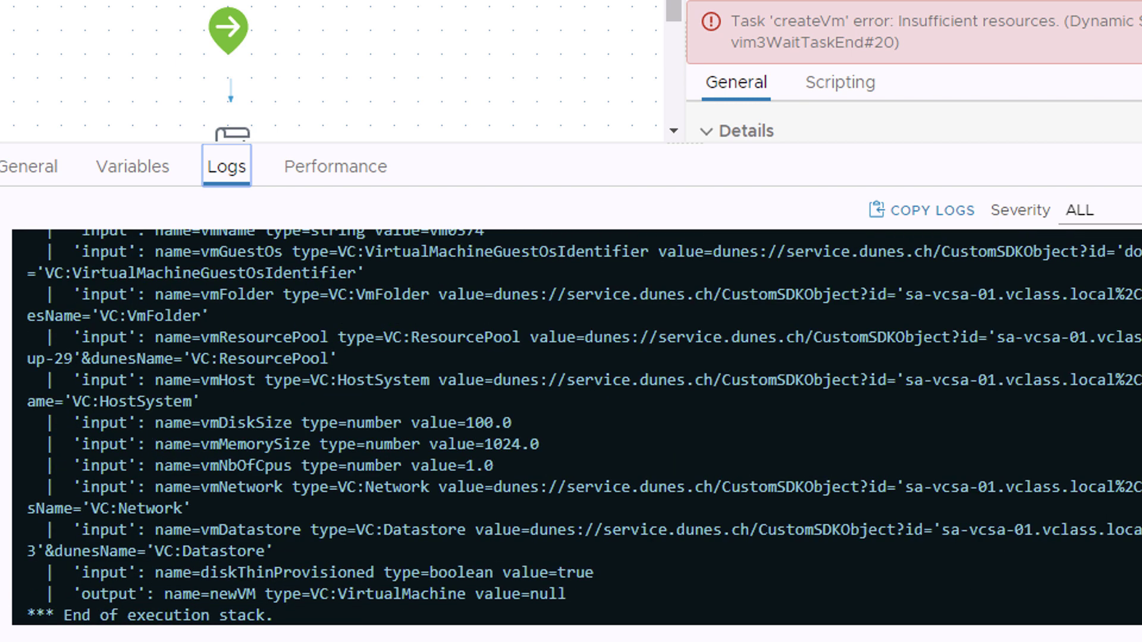
{"action": "scroll", "coordinate": [577, 427], "scroll_direction": "down", "scroll_amount": 1}
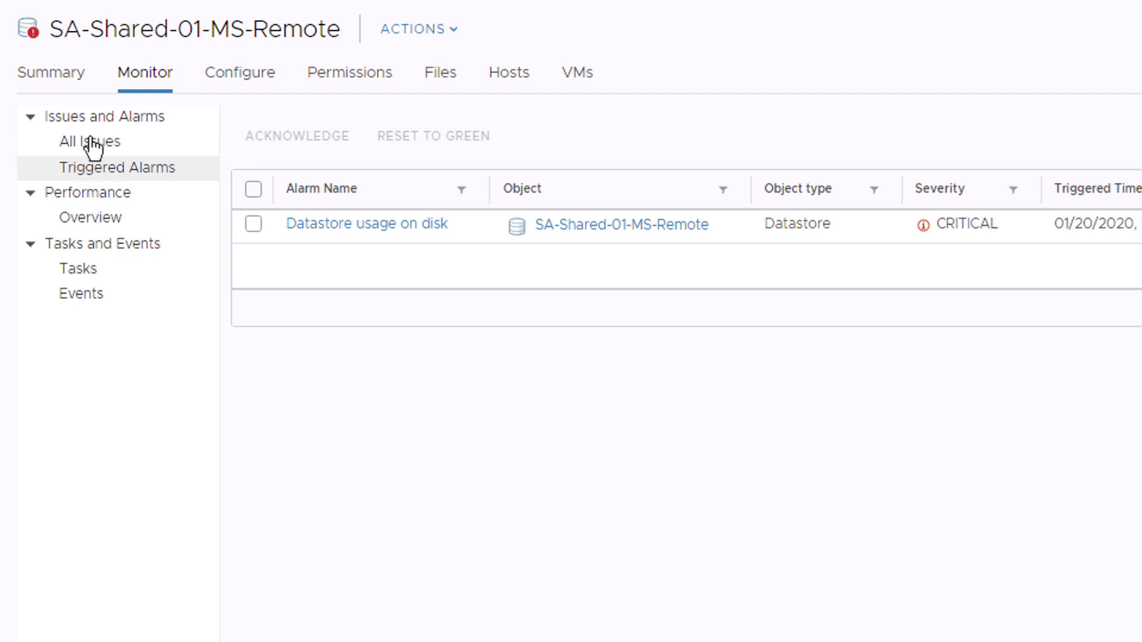
Step: View the storage capacity and free space in the summary of datastore SA-Shared-01-MS-Remote in vSphere
{"action": "left_click", "coordinate": [59, 74]}
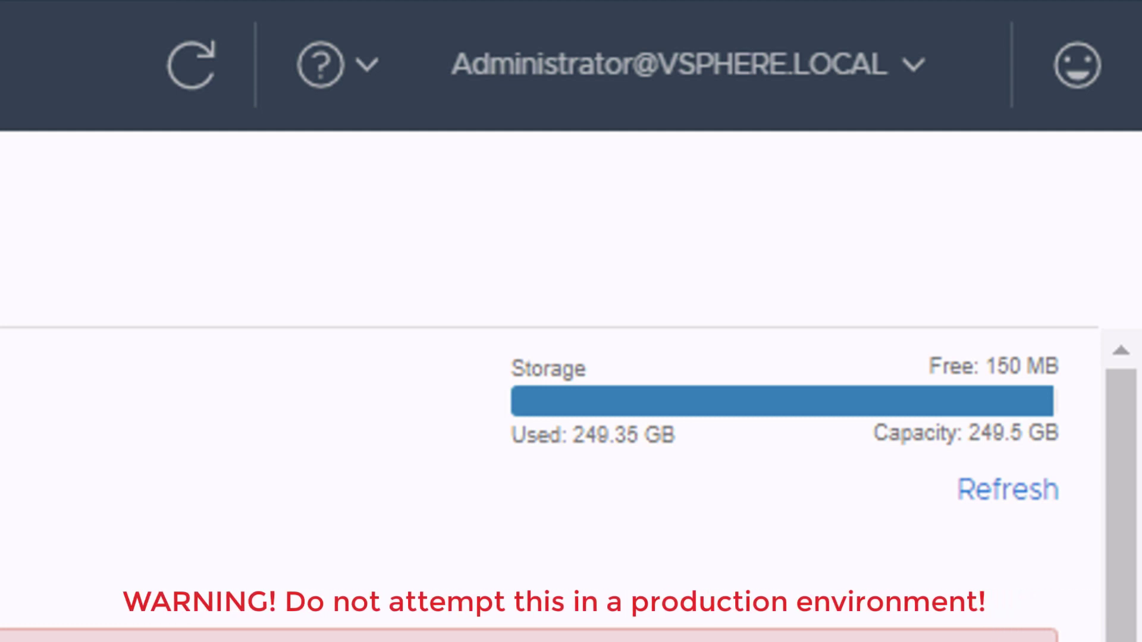
{"action": "left_click", "coordinate": [277, 220]}
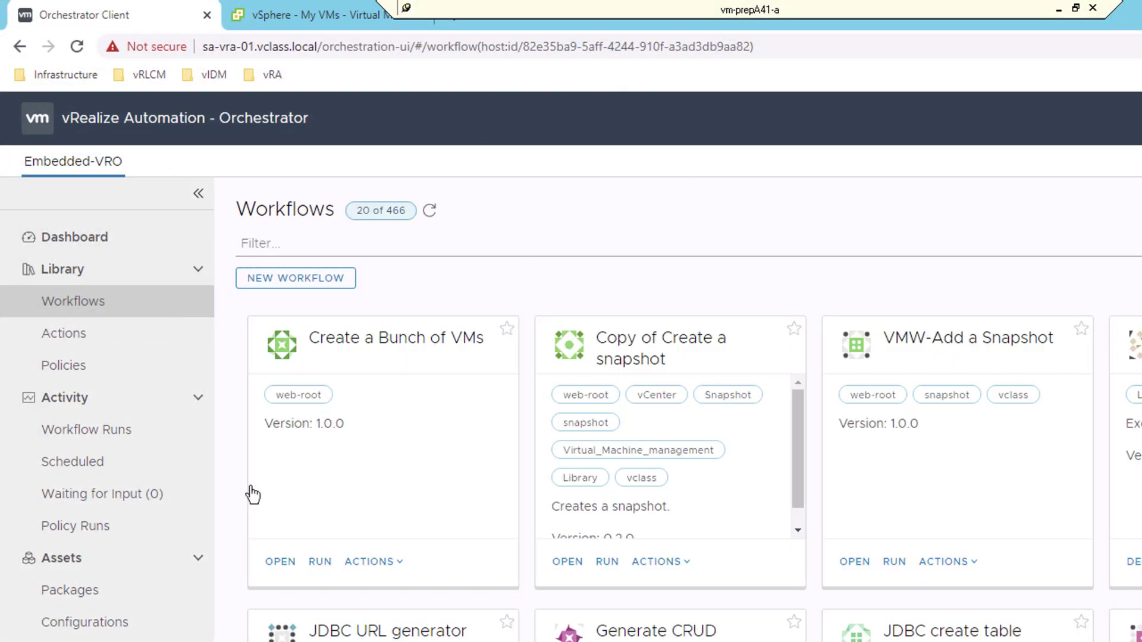
Step: Open the Create a Bunch of VMs workflow in Orchestrator and review the options and help for its failed-run and server restart behavior
{"action": "left_click", "coordinate": [279, 561]}
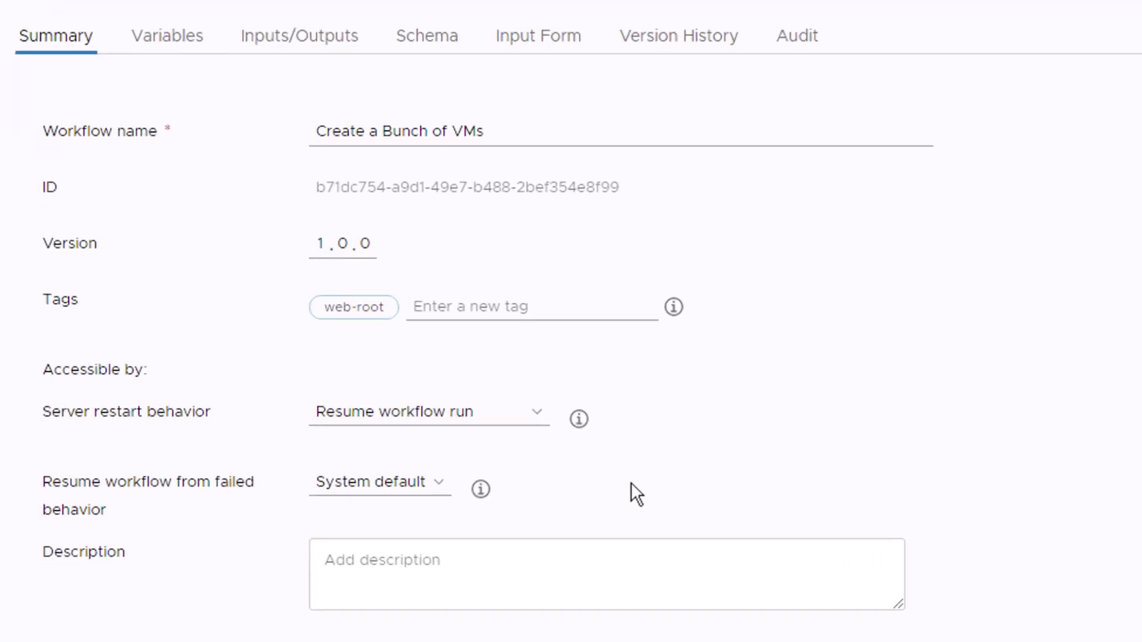
{"action": "left_click", "coordinate": [437, 475]}
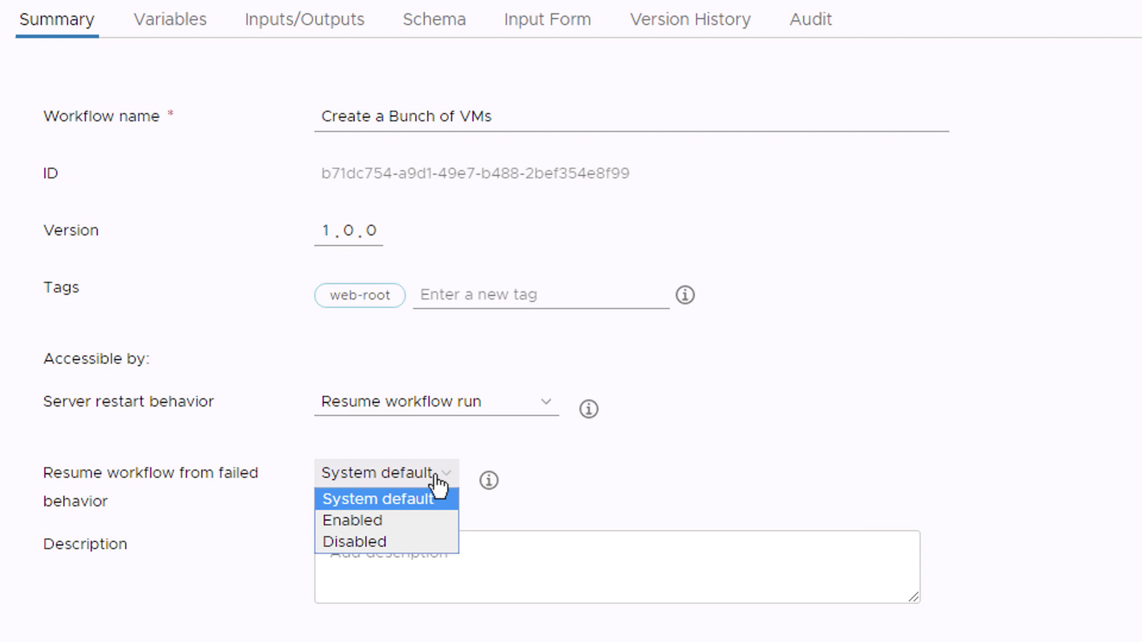
{"action": "left_click", "coordinate": [489, 481]}
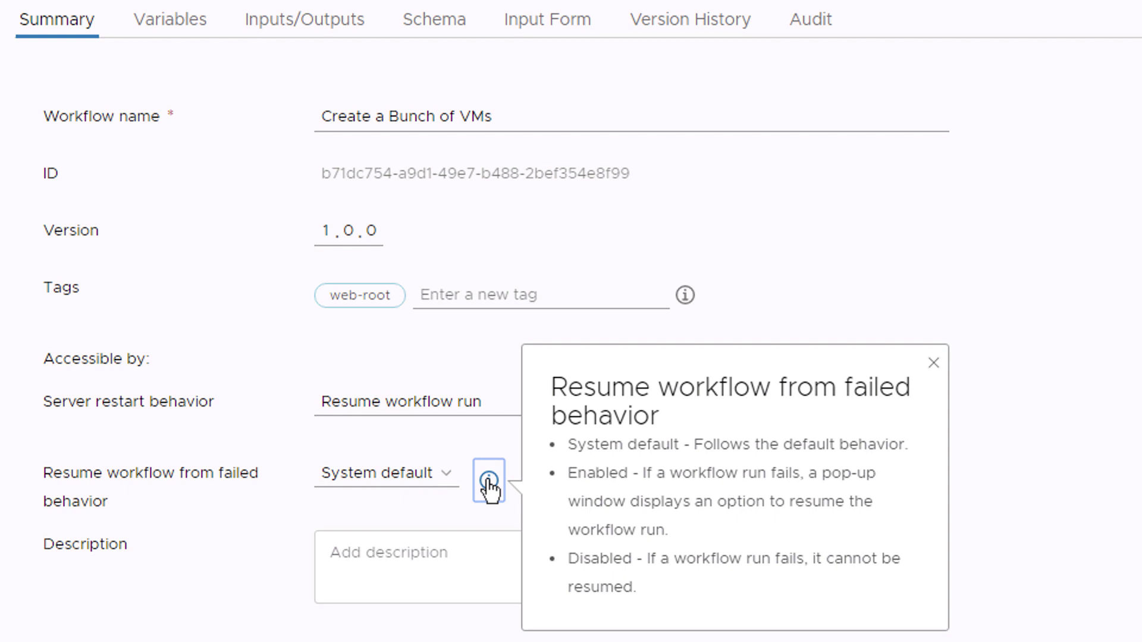
{"action": "key", "text": "Escape"}
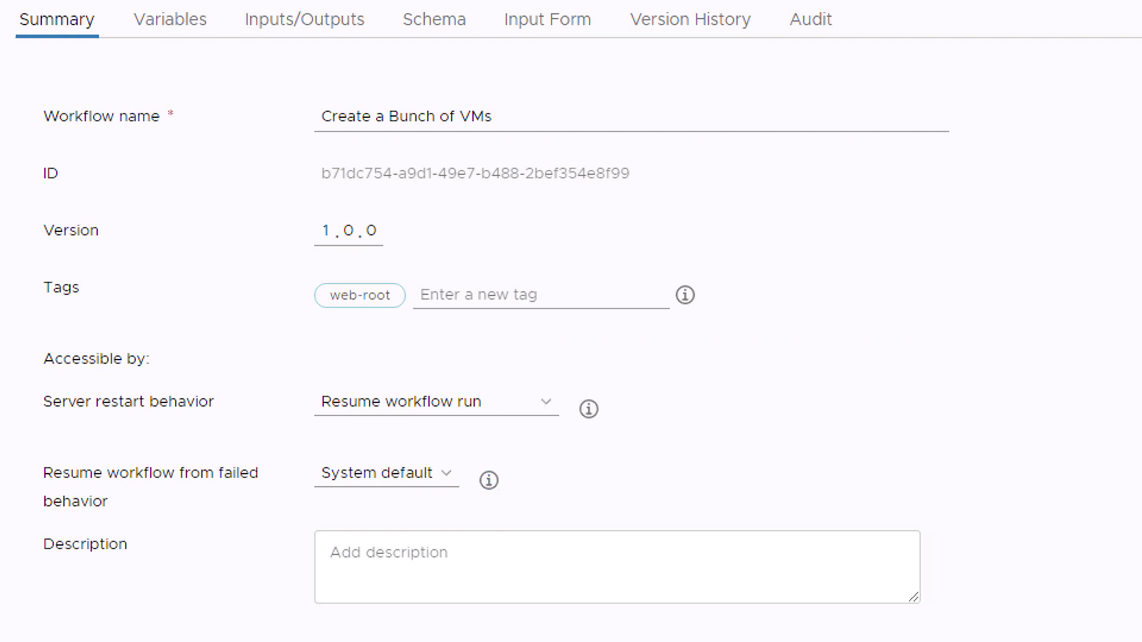
{"action": "left_click", "coordinate": [551, 403]}
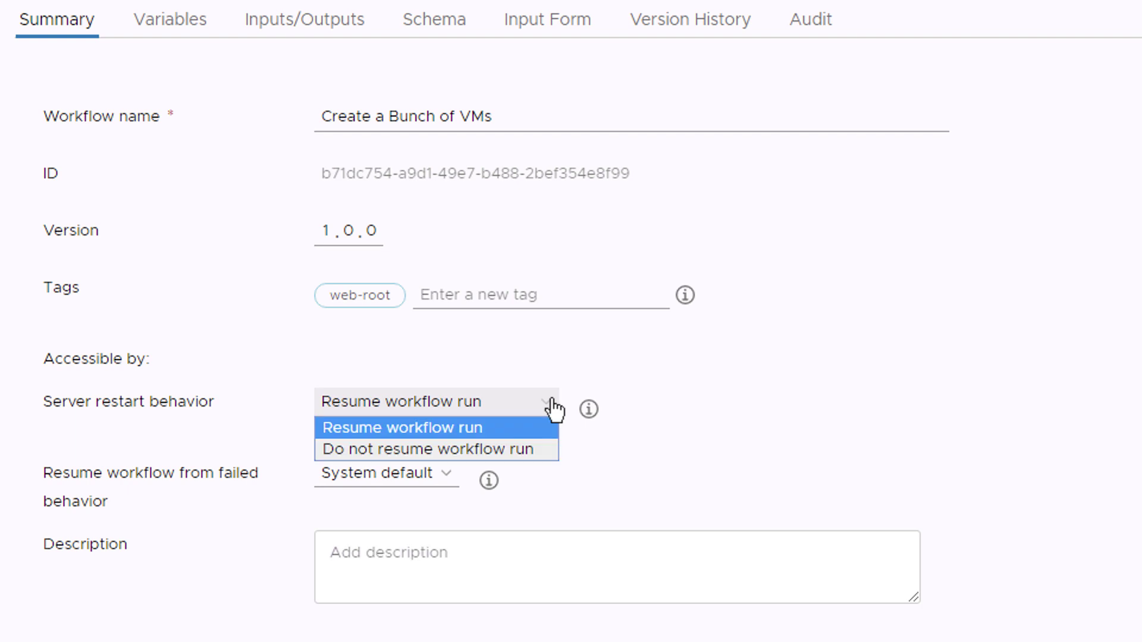
{"action": "left_click", "coordinate": [589, 410]}
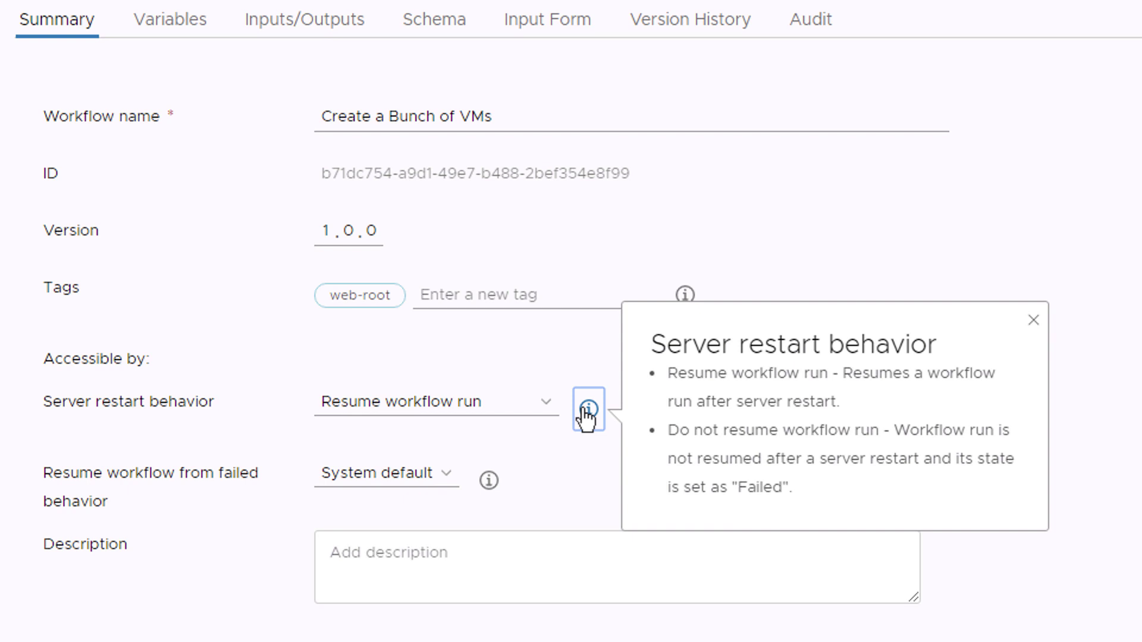
{"action": "key", "text": "Escape"}
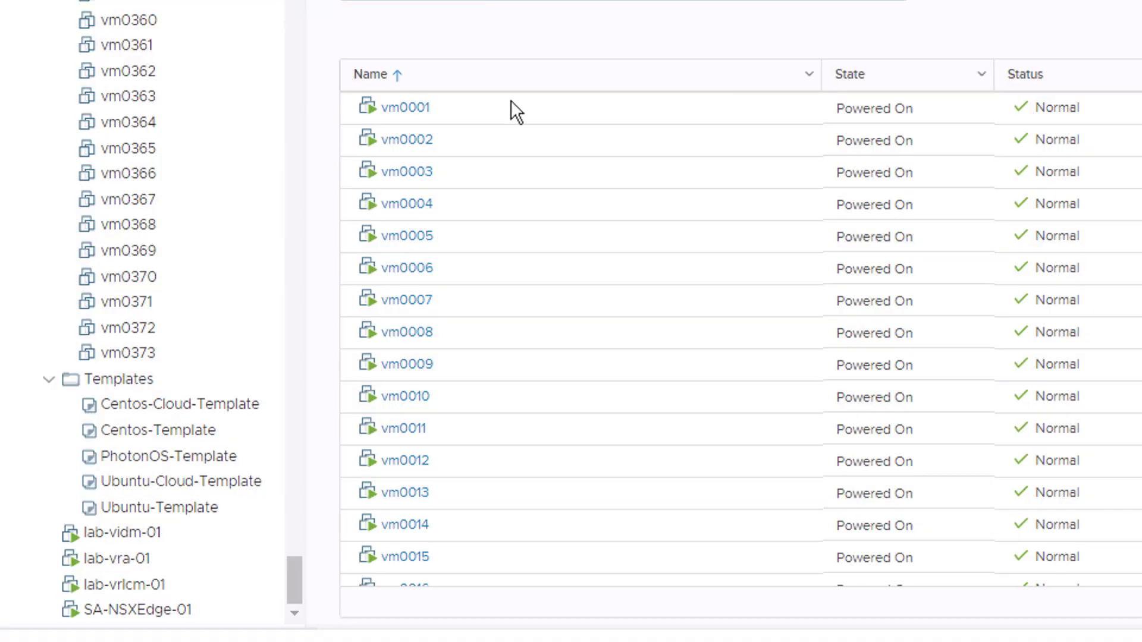
Step: Select vm0001 at the start of the vSphere VM list and look through the list to vm0373
{"action": "left_click", "coordinate": [511, 112]}
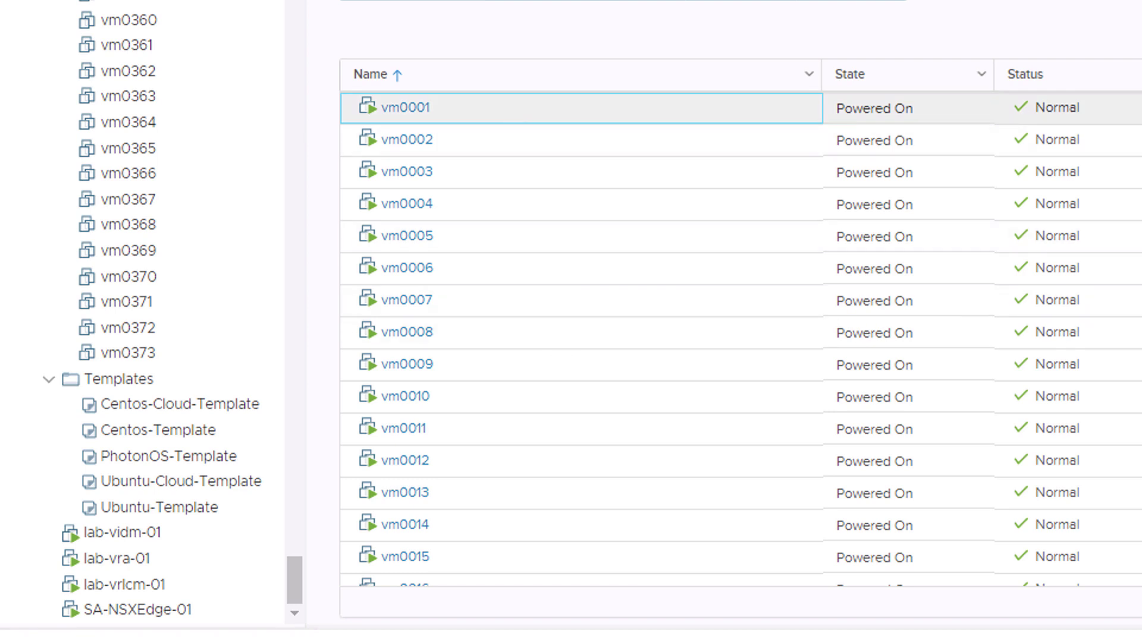
{"action": "scroll", "coordinate": [740, 339], "scroll_direction": "down", "scroll_amount": 10}
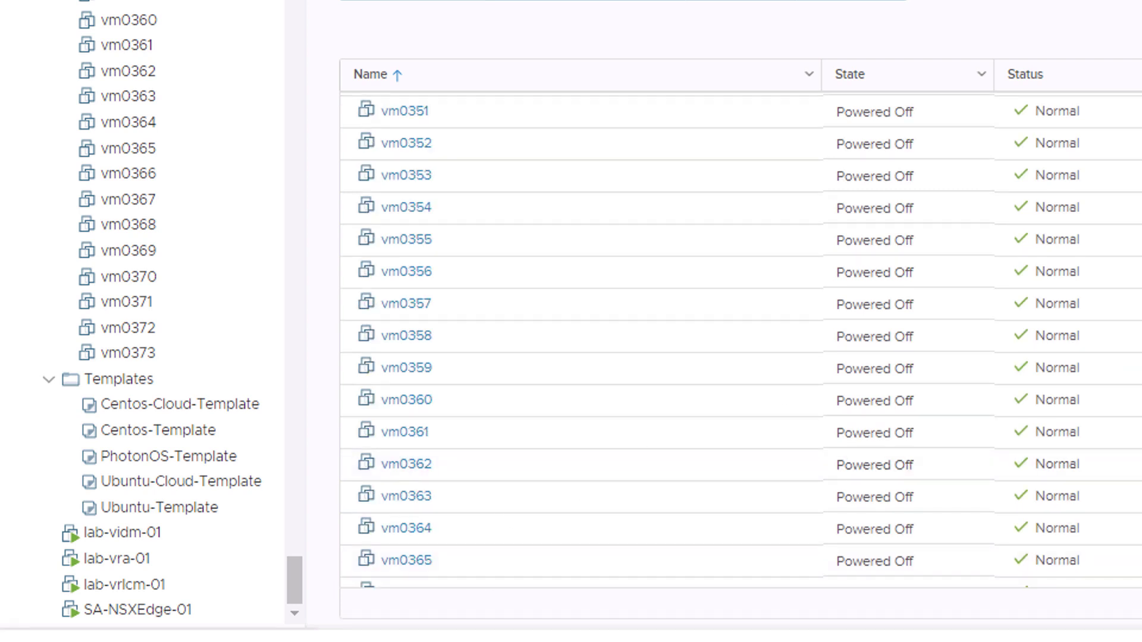
{"action": "scroll", "coordinate": [741, 341], "scroll_direction": "down", "scroll_amount": 1}
{"action": "scroll", "coordinate": [630, 340], "scroll_direction": "down", "scroll_amount": 2}
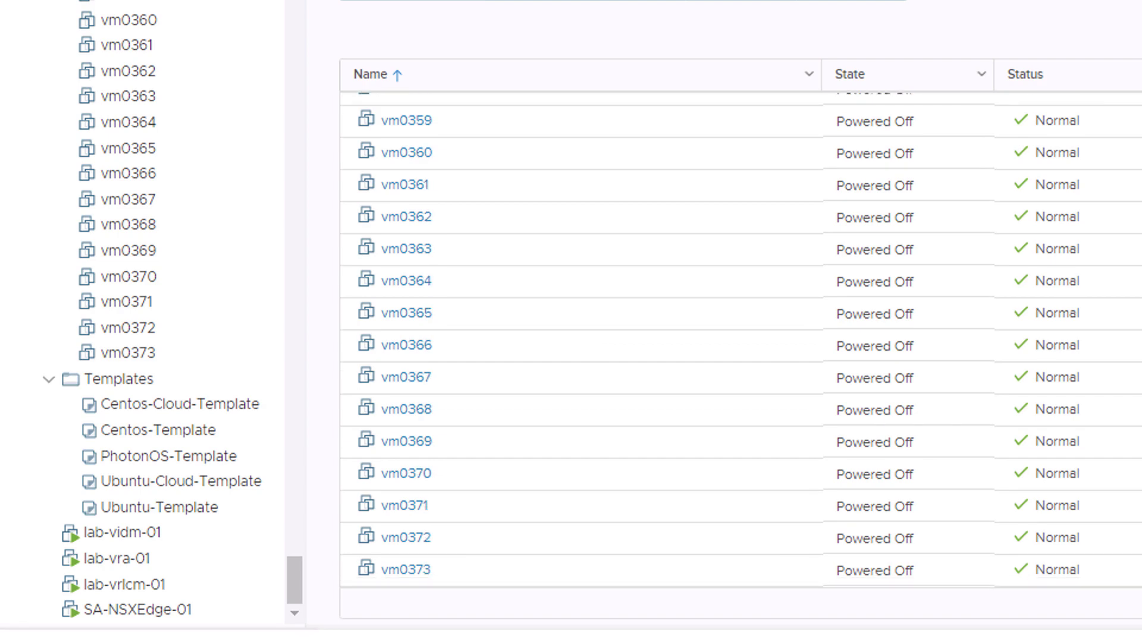